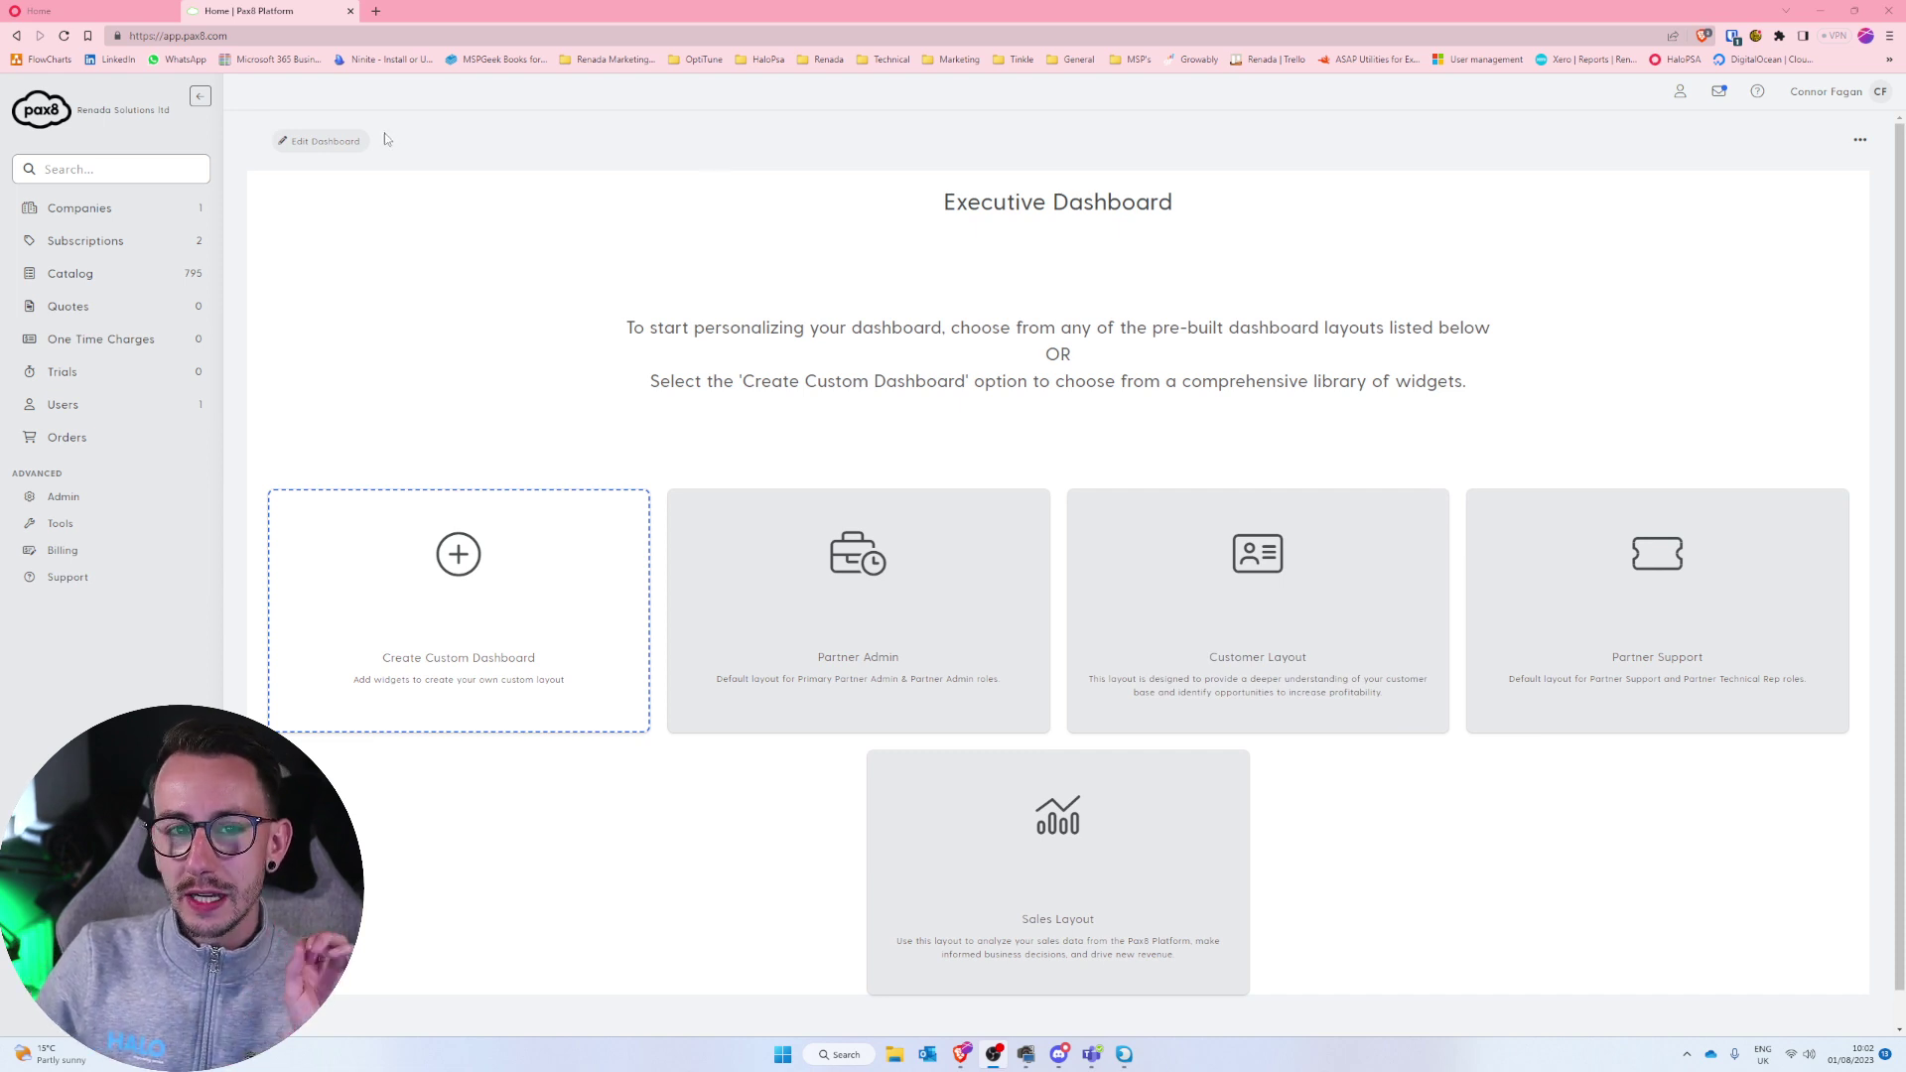
# Open HaloPSA's configuration area and enlarge the page for readability.
pyautogui.click(122, 8)
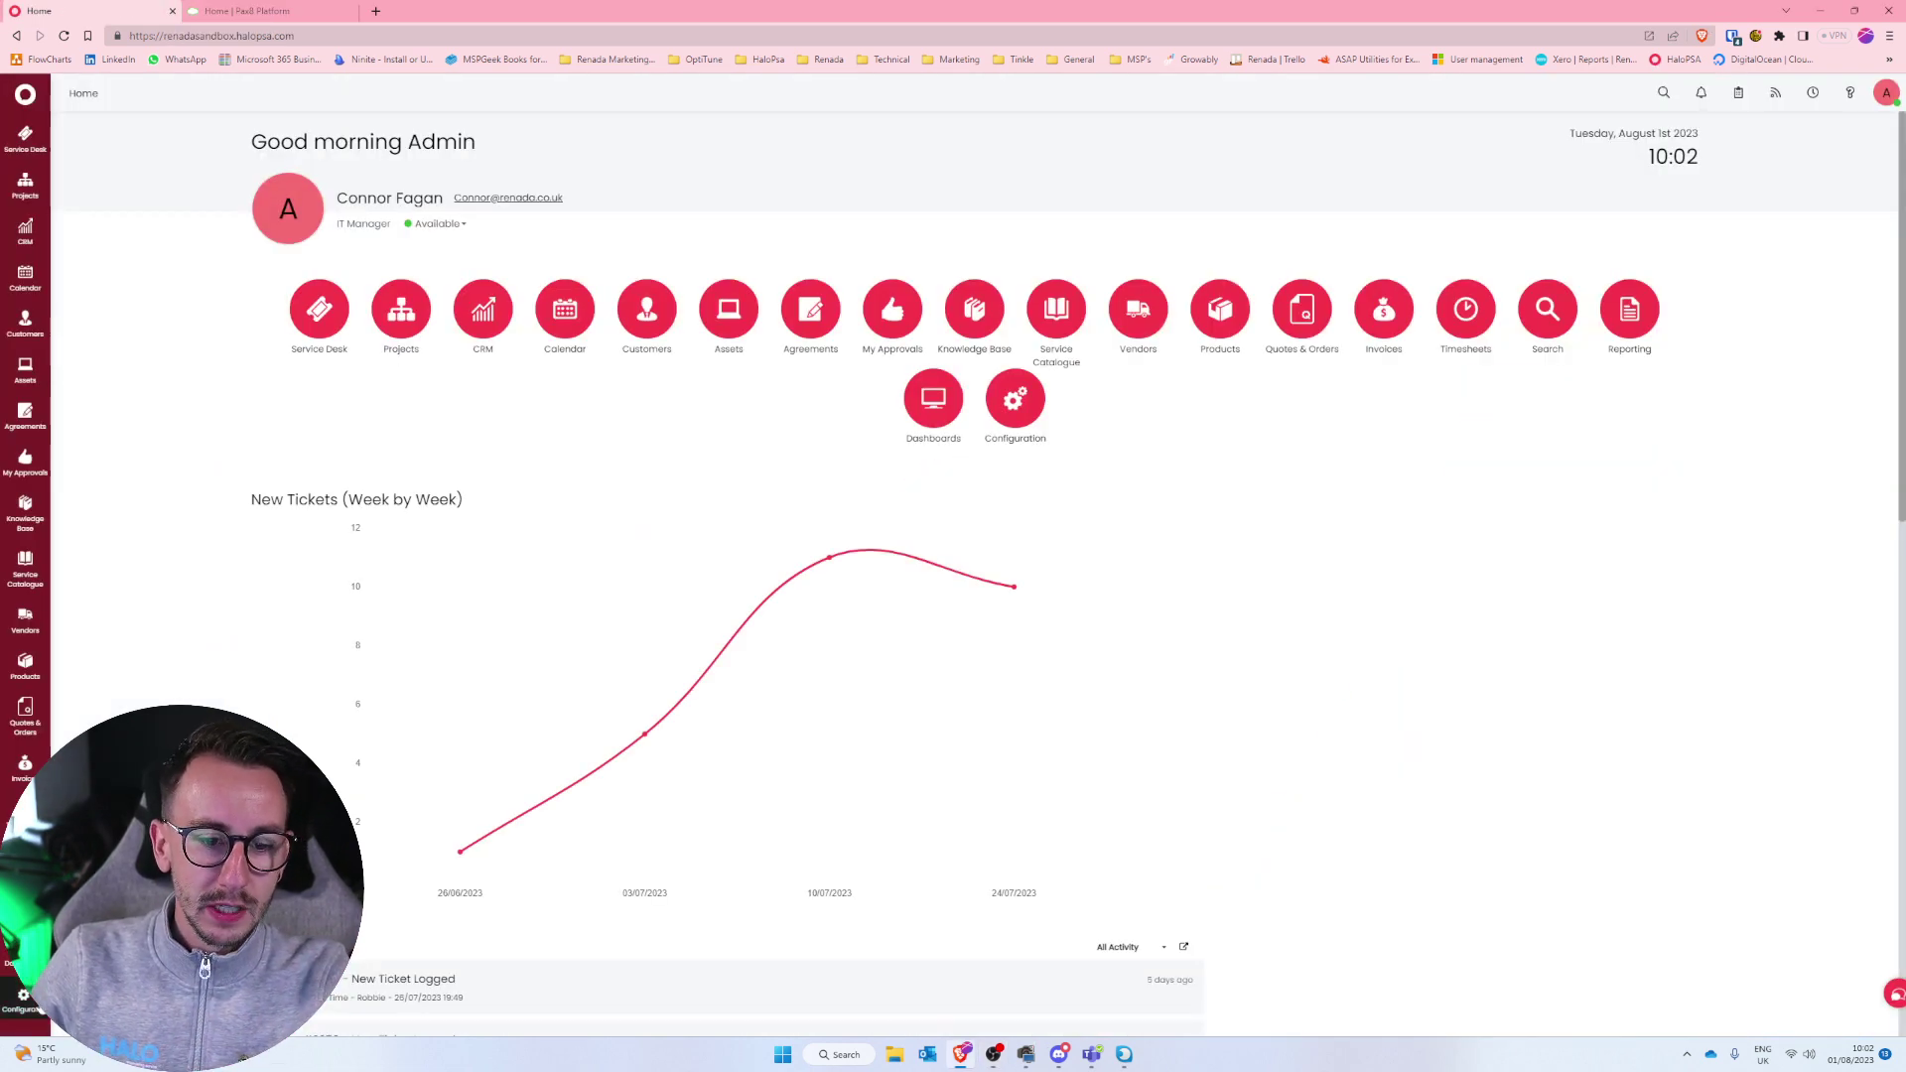
pyautogui.click(30, 1001)
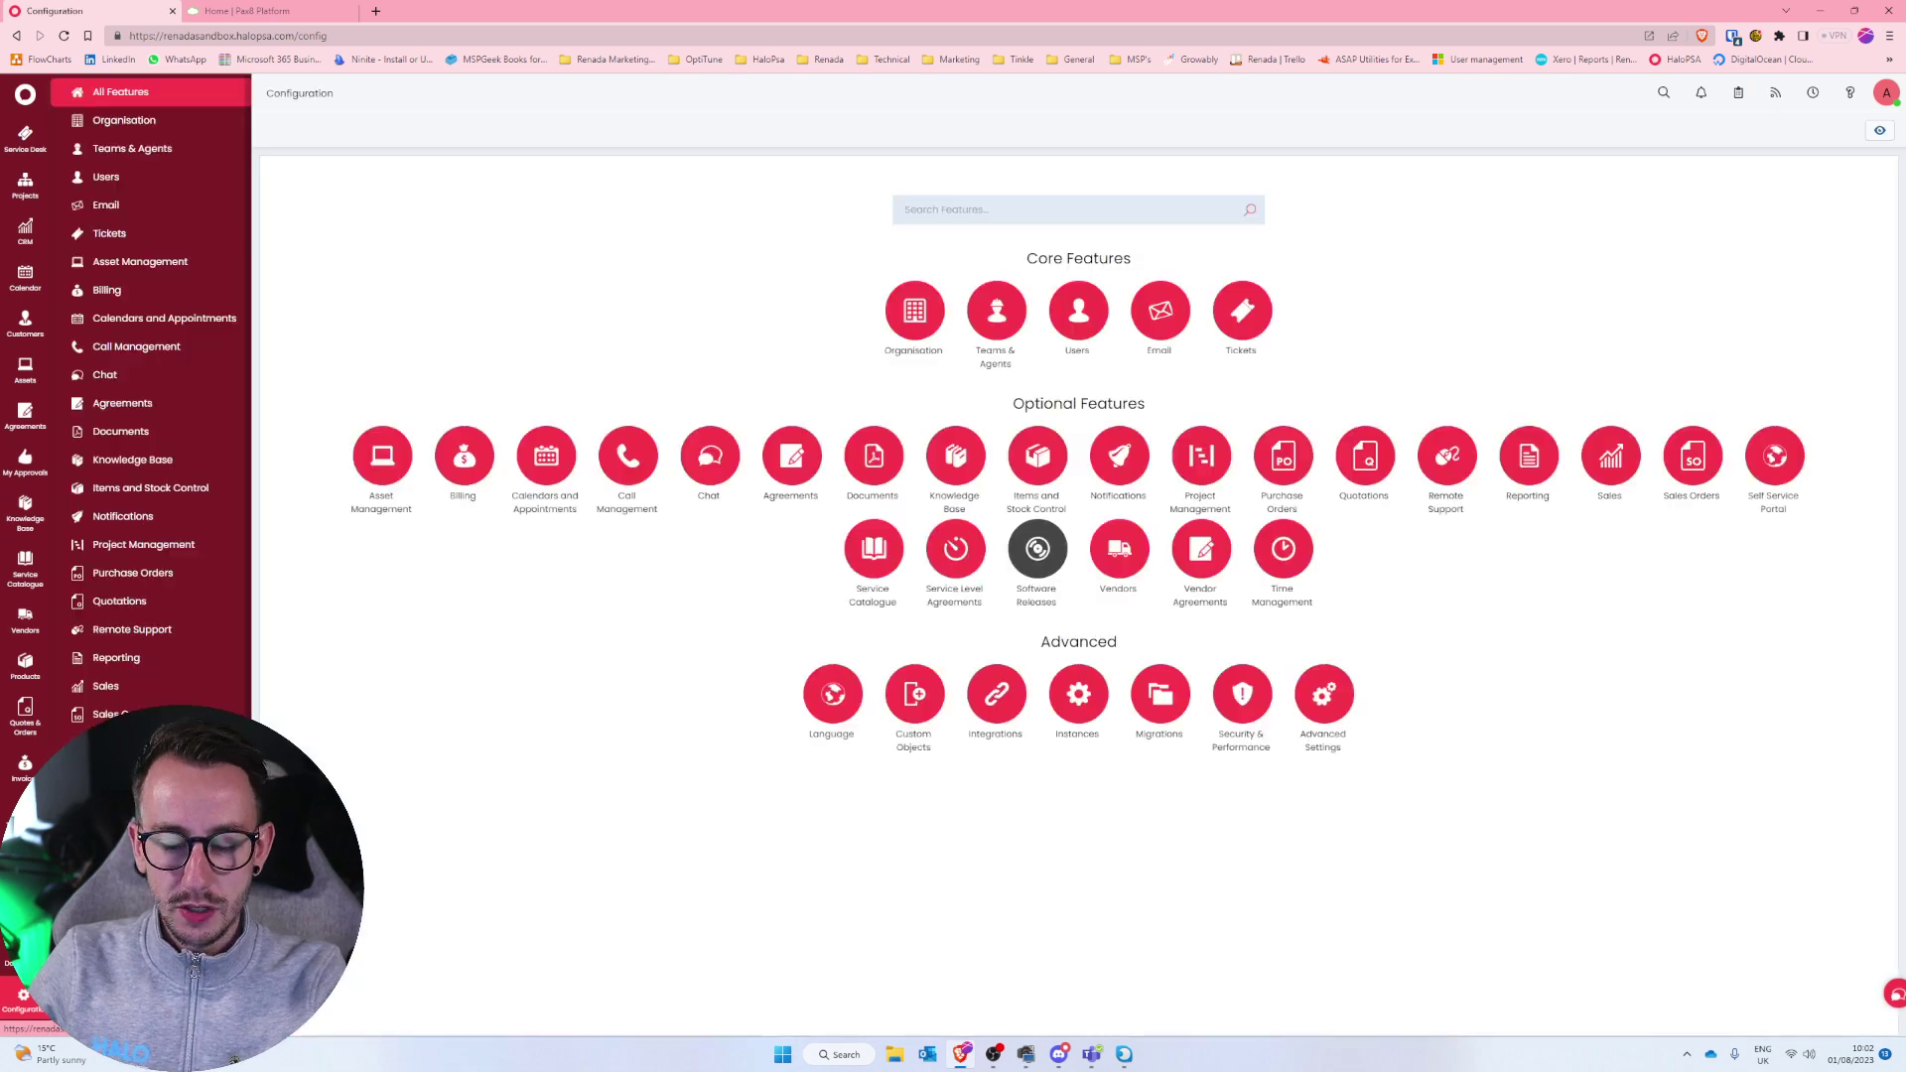
pyautogui.hotkey('ctrl', '+')
pyautogui.hotkey('ctrl', '+')
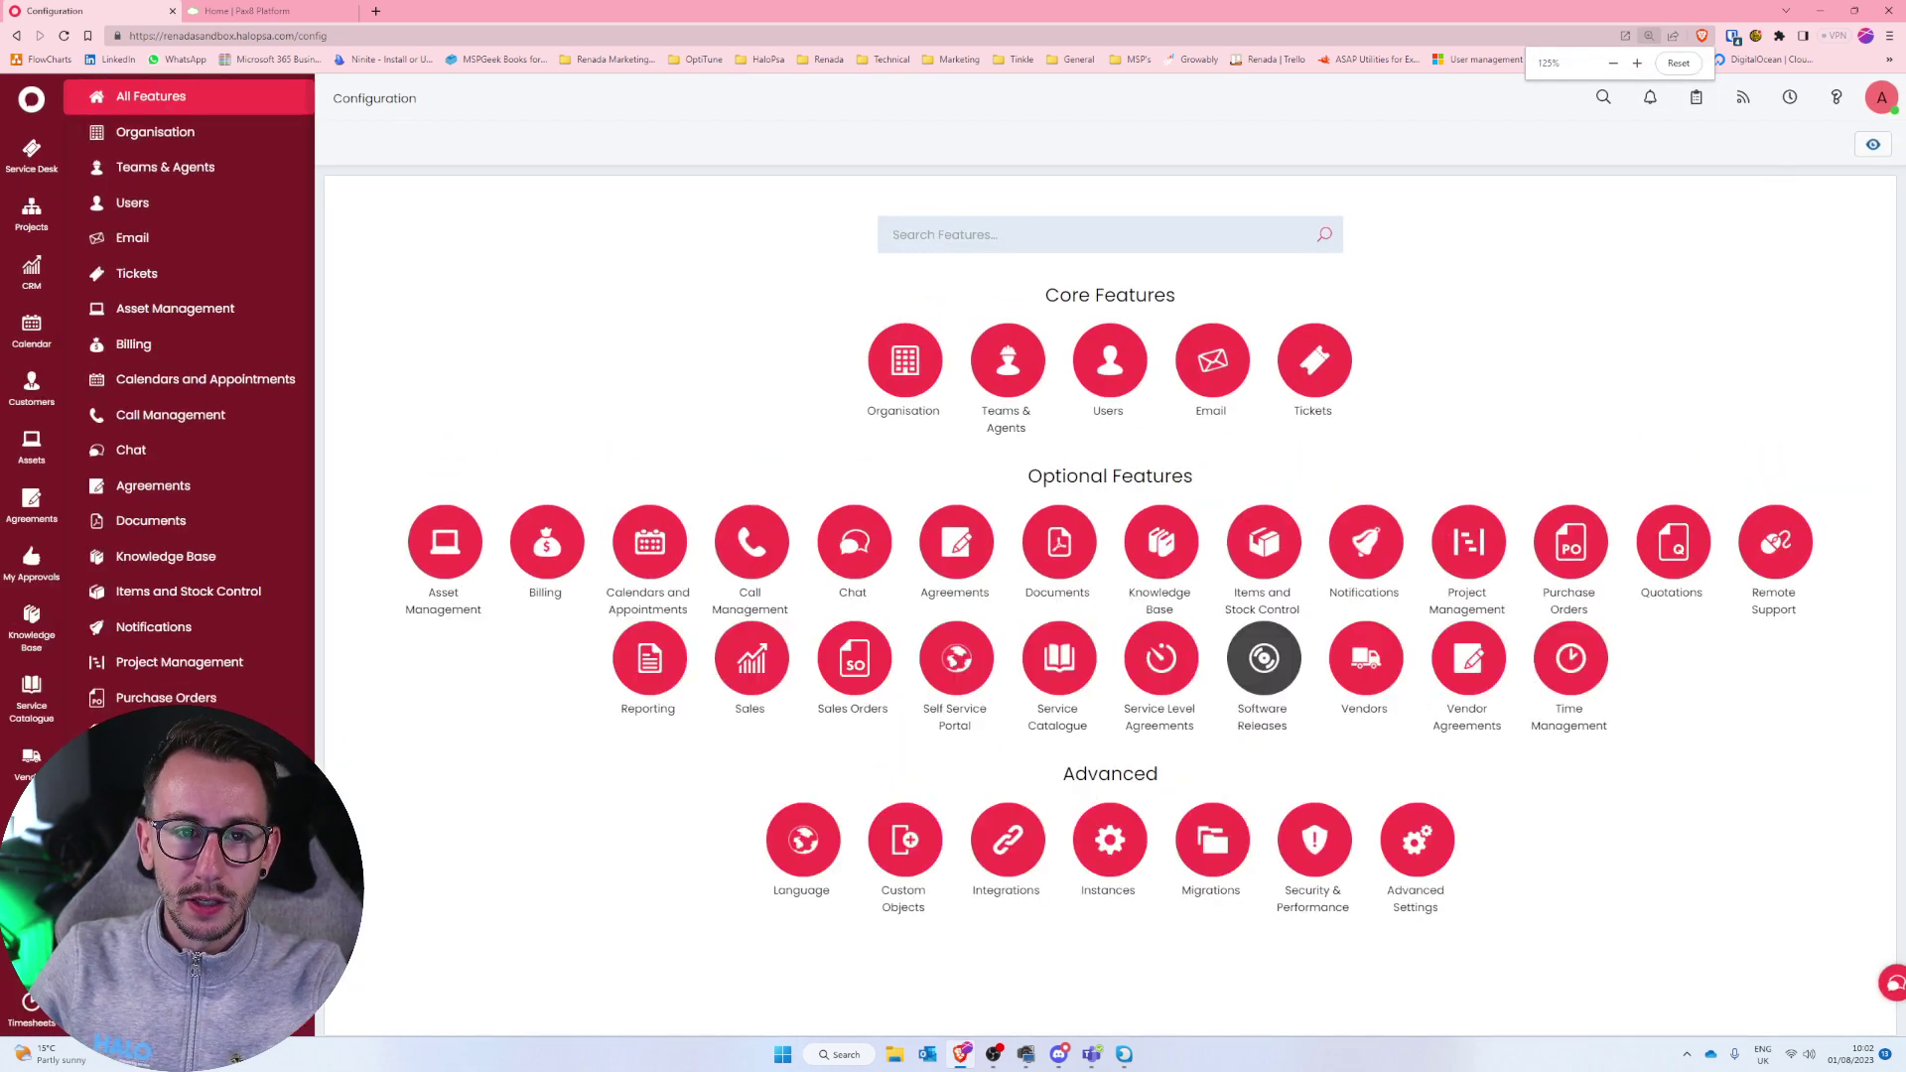
pyautogui.scroll(-3, 188, 556)
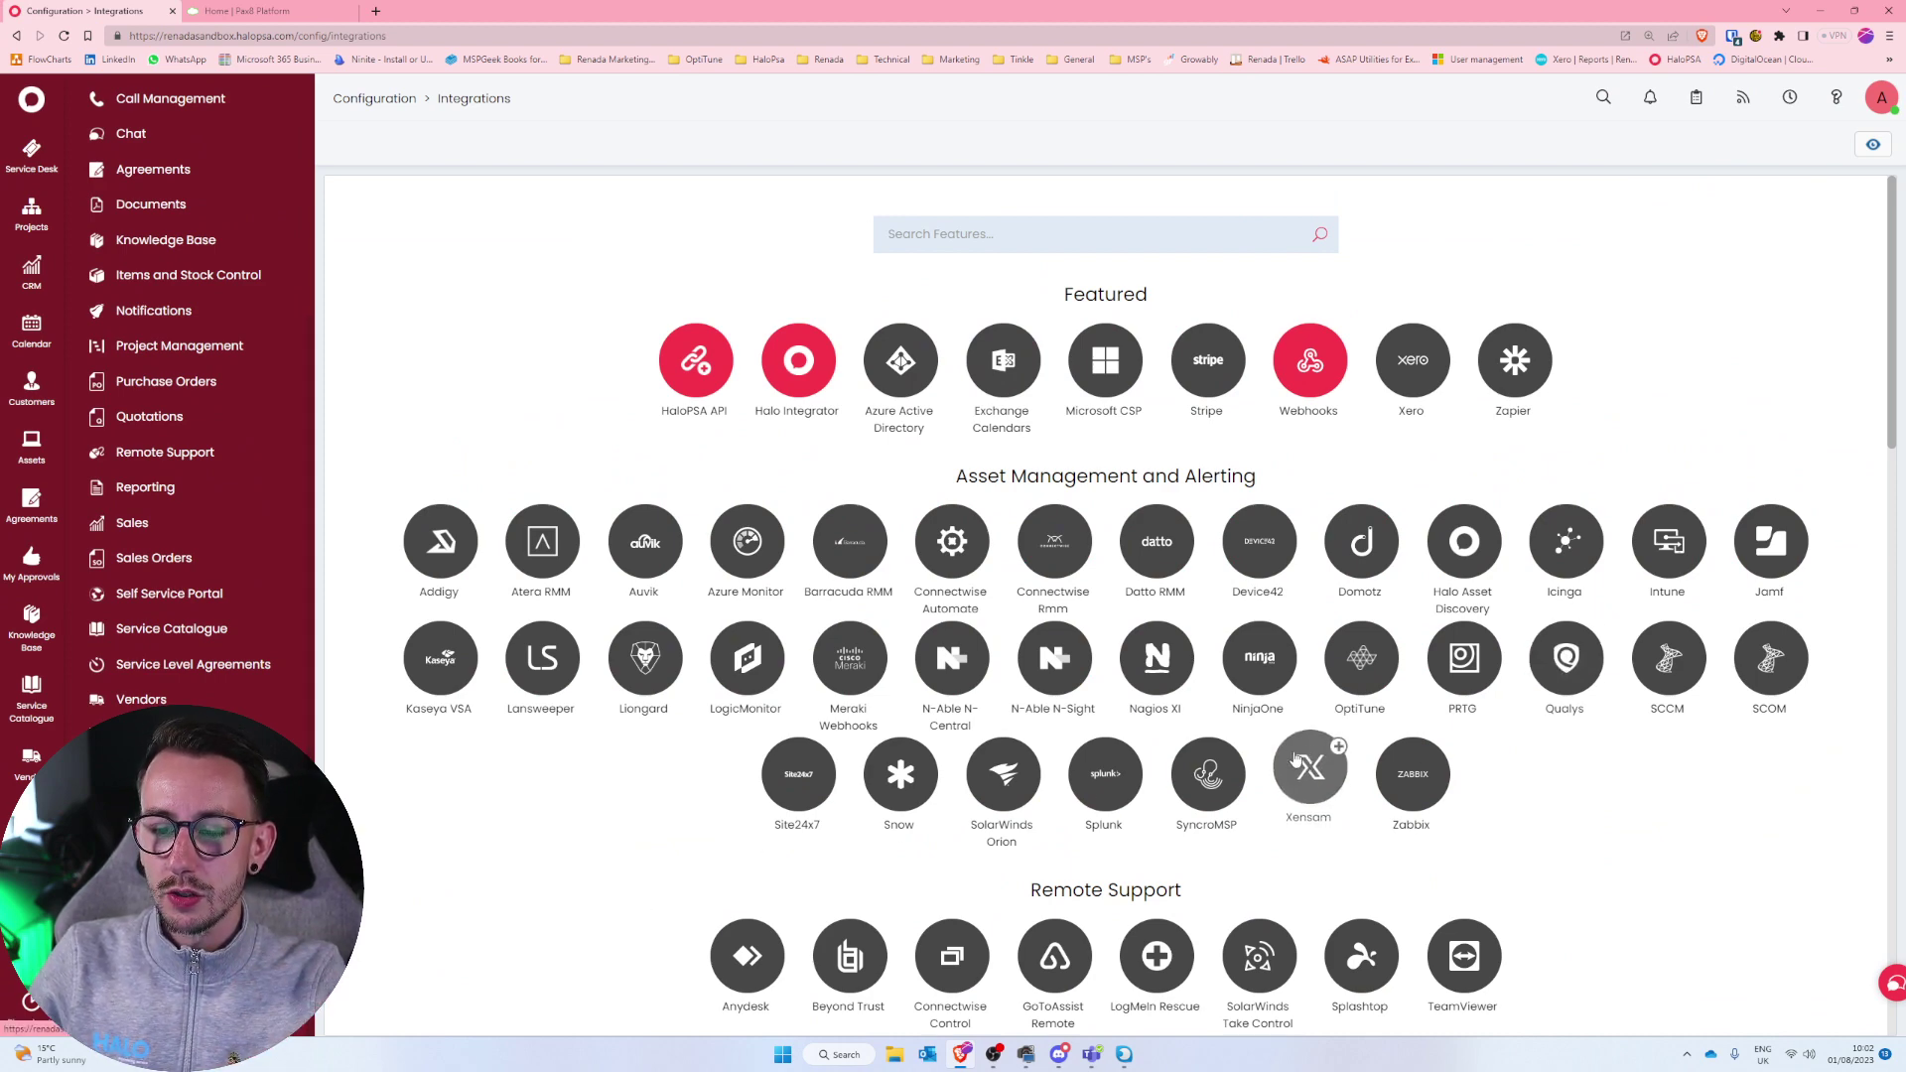
pyautogui.scroll(-4, 996, 541)
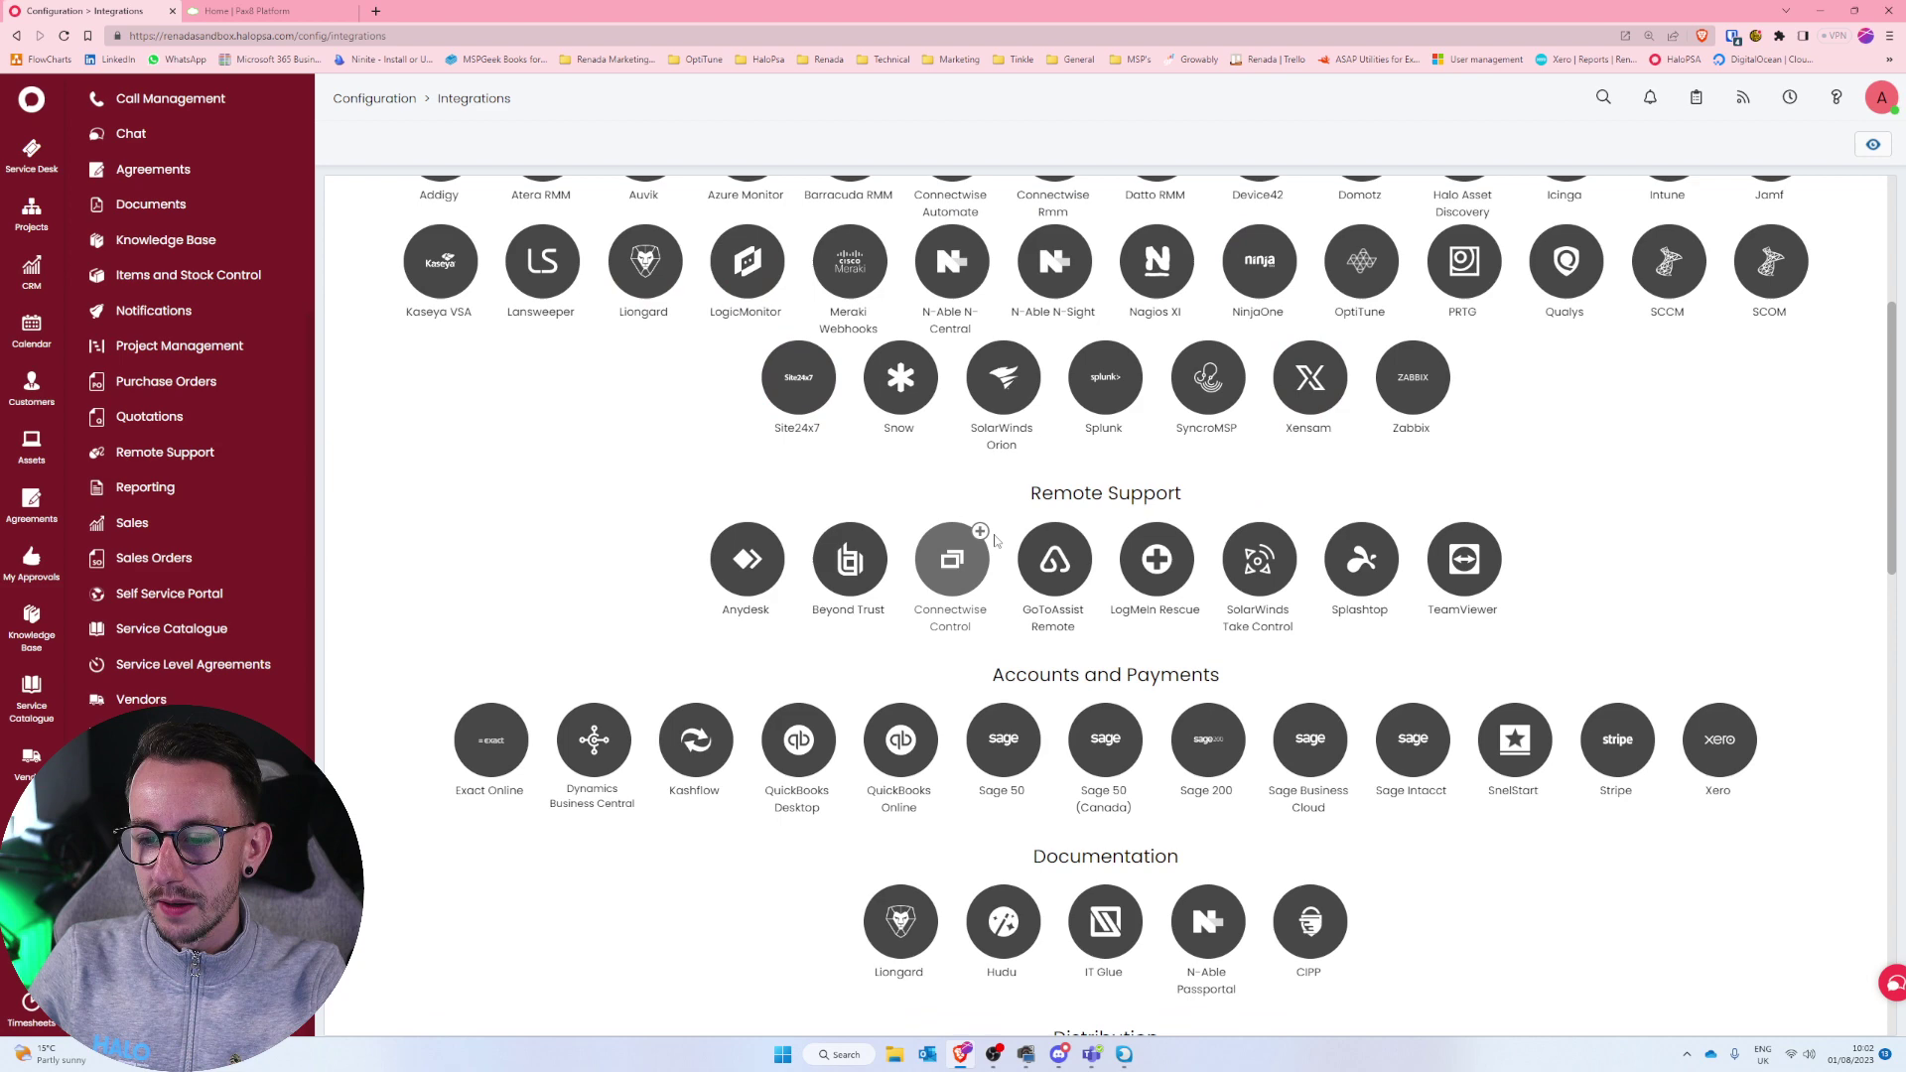
pyautogui.scroll(4, 996, 541)
# Search integrations for 'pax8', add the Pax8 integration and open its settings.
pyautogui.click(1025, 246)
pyautogui.write('p')
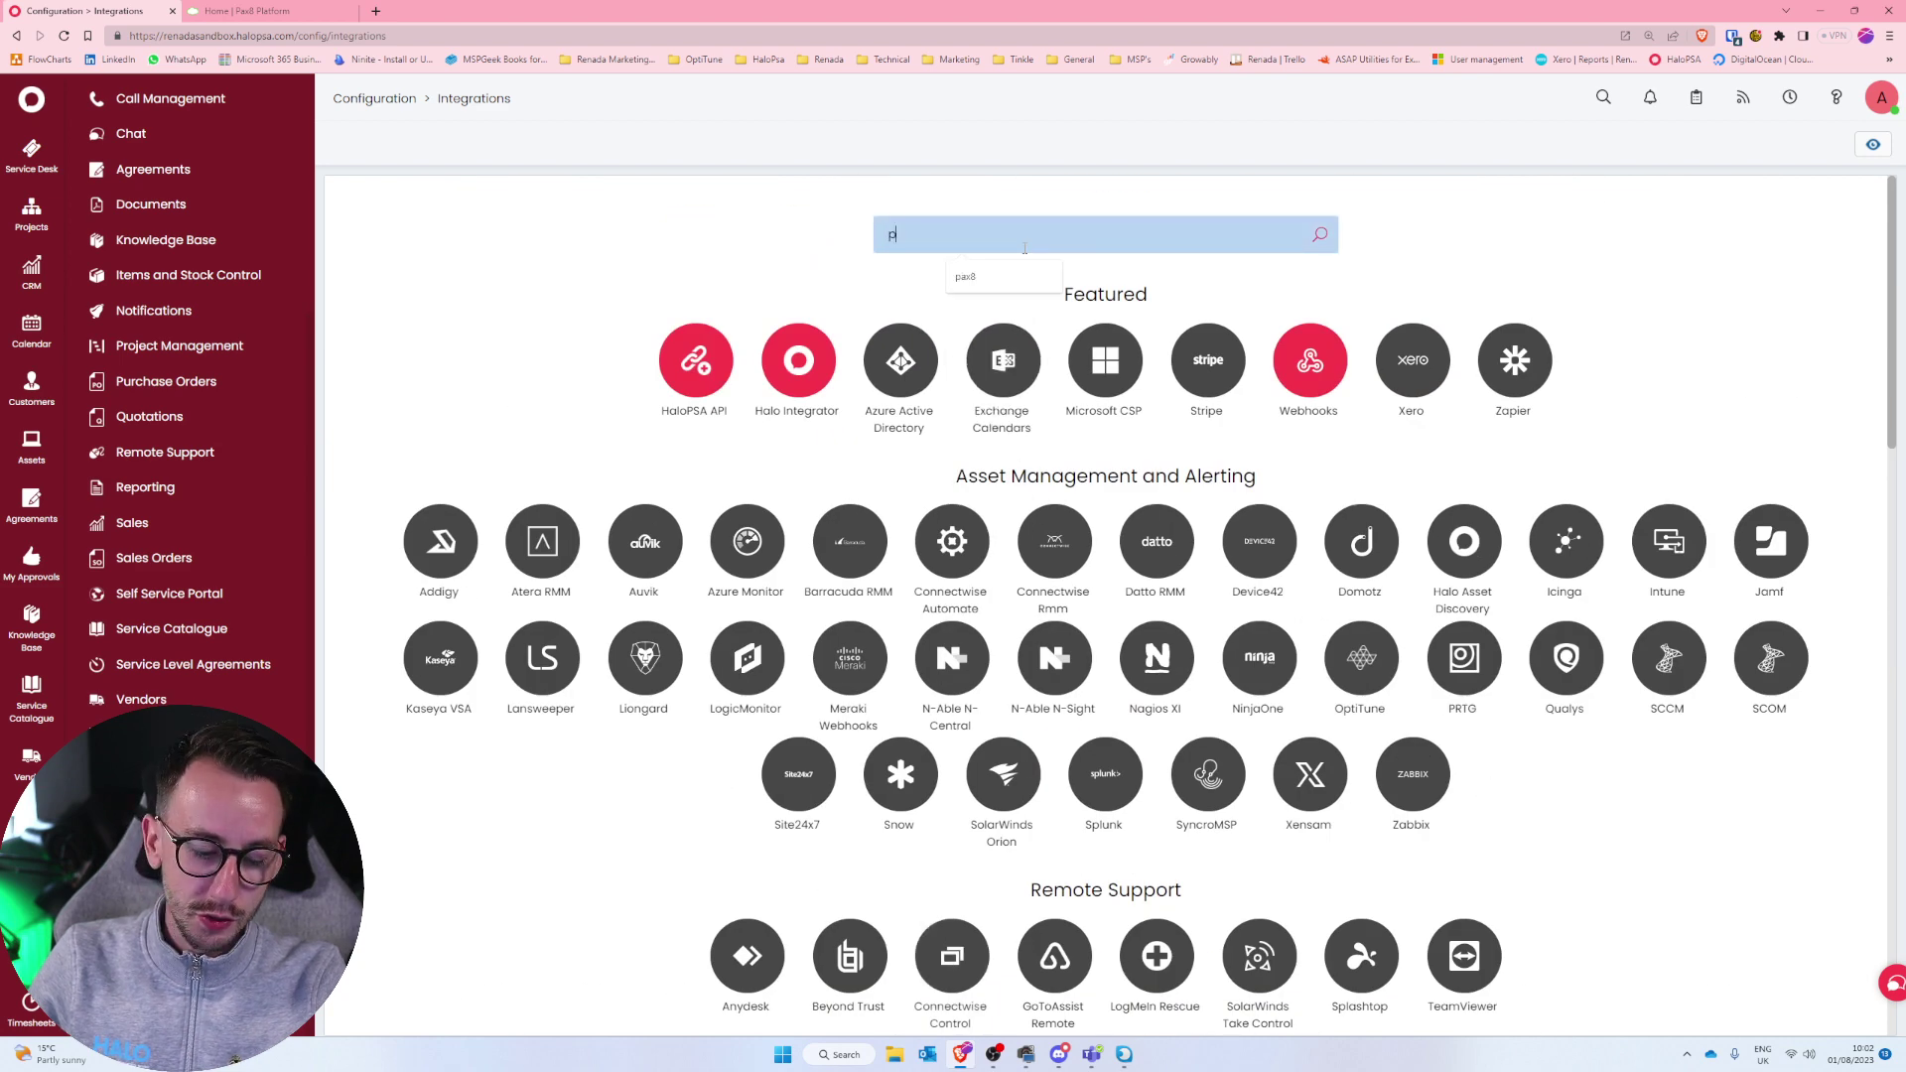
pyautogui.write('ax8')
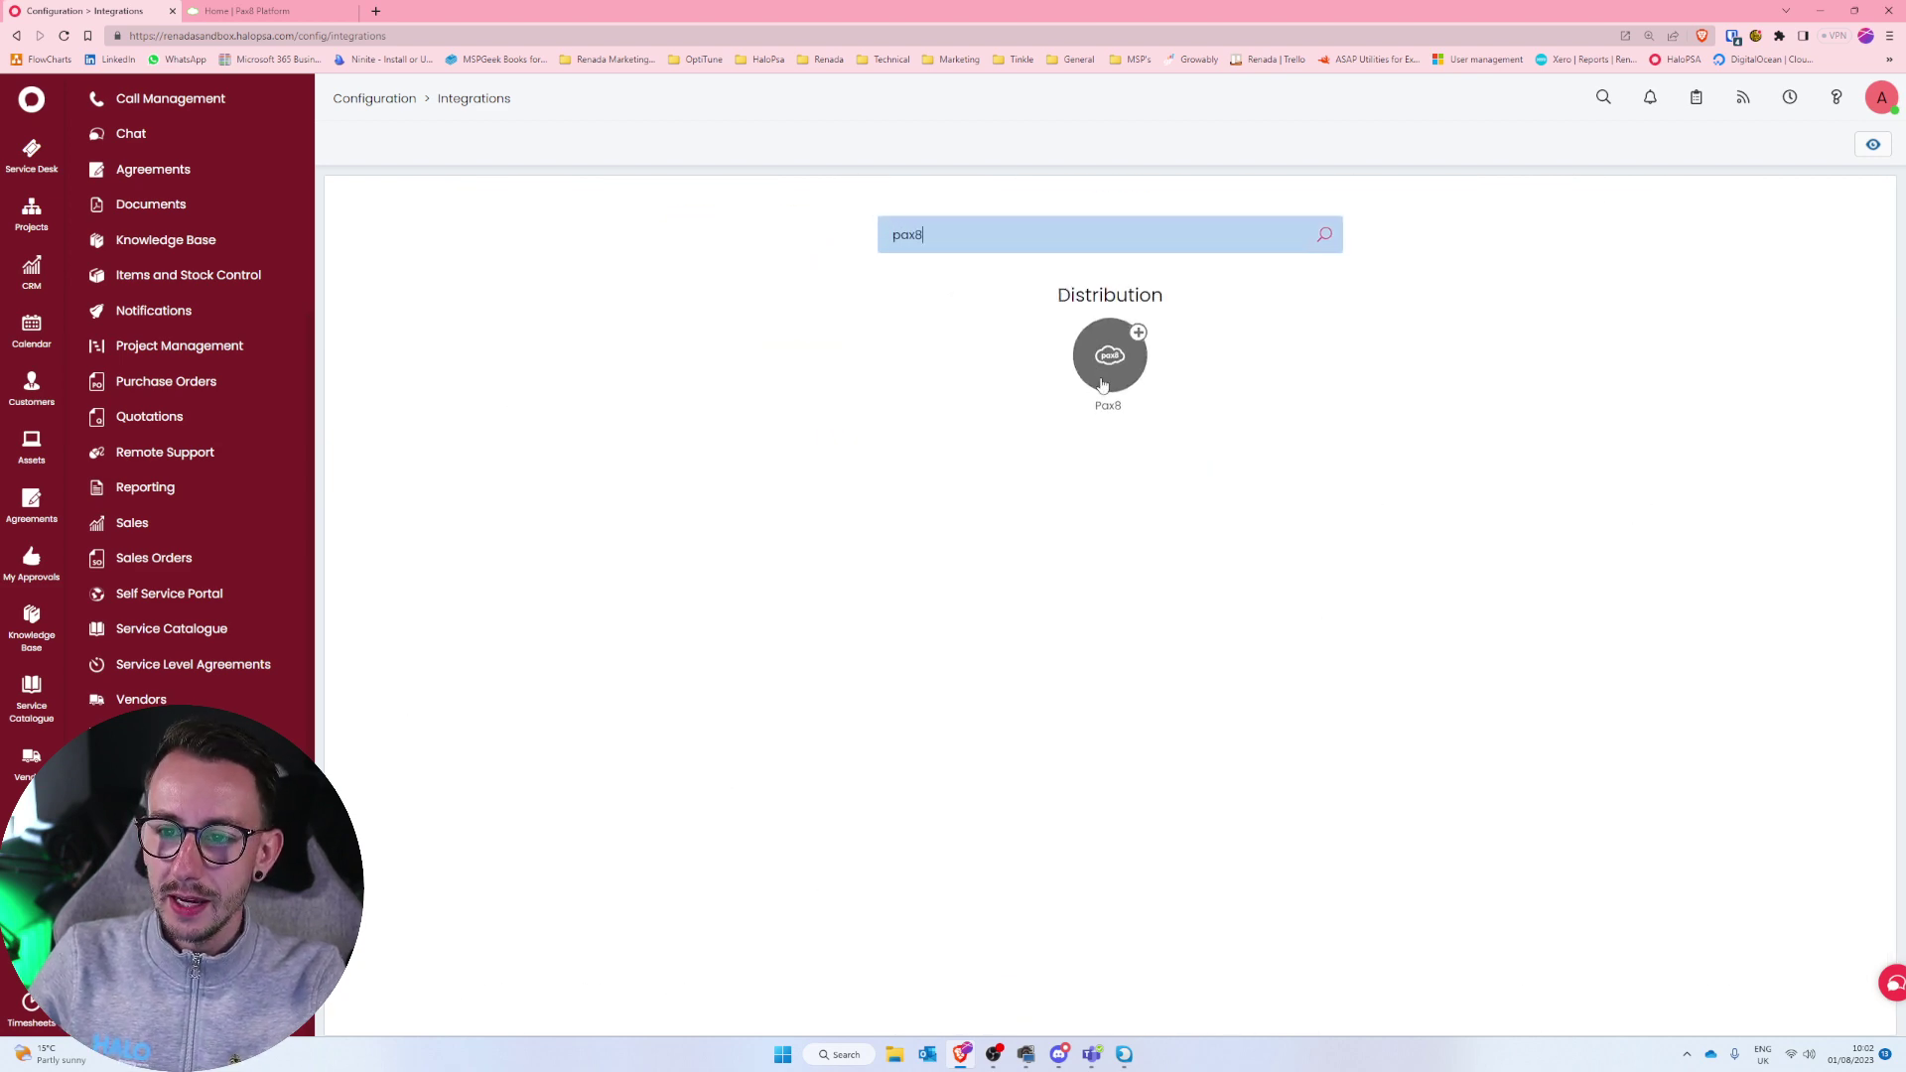
pyautogui.moveTo(1140, 341)
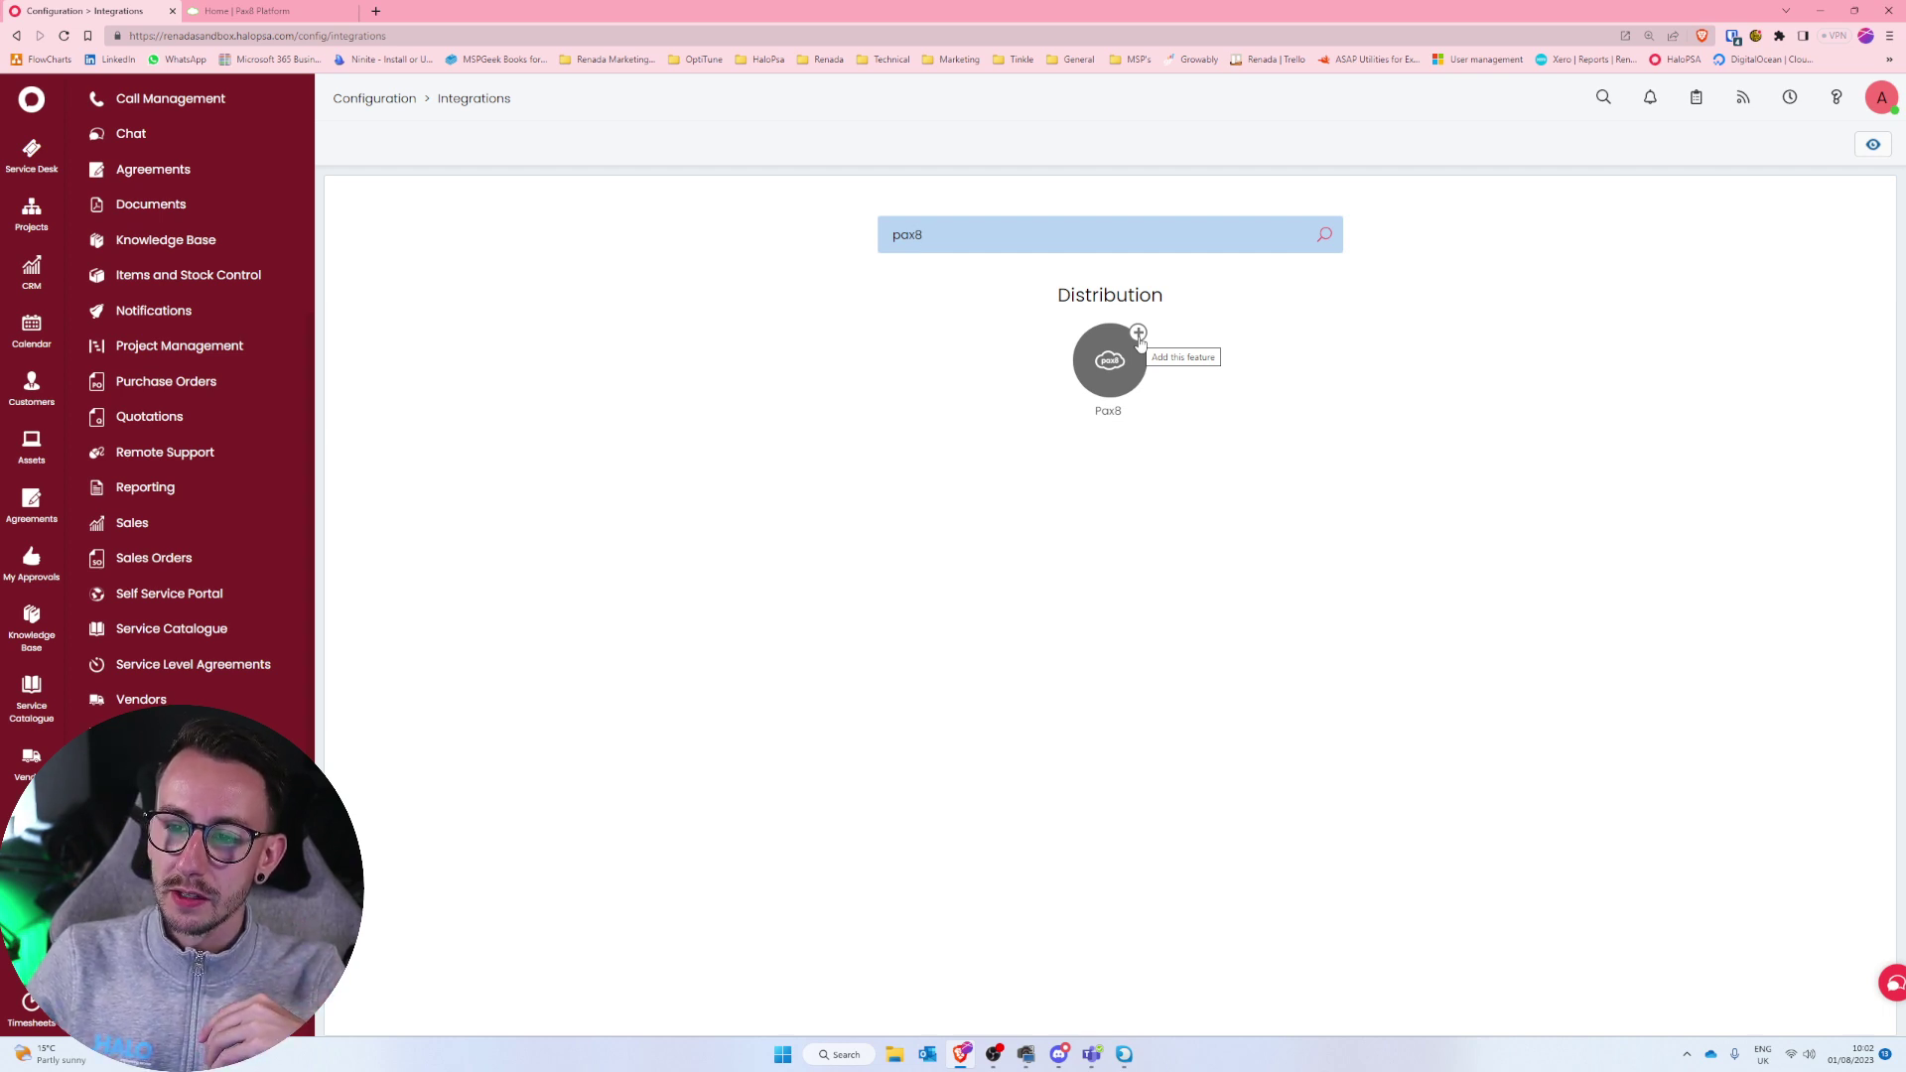
pyautogui.click(1139, 336)
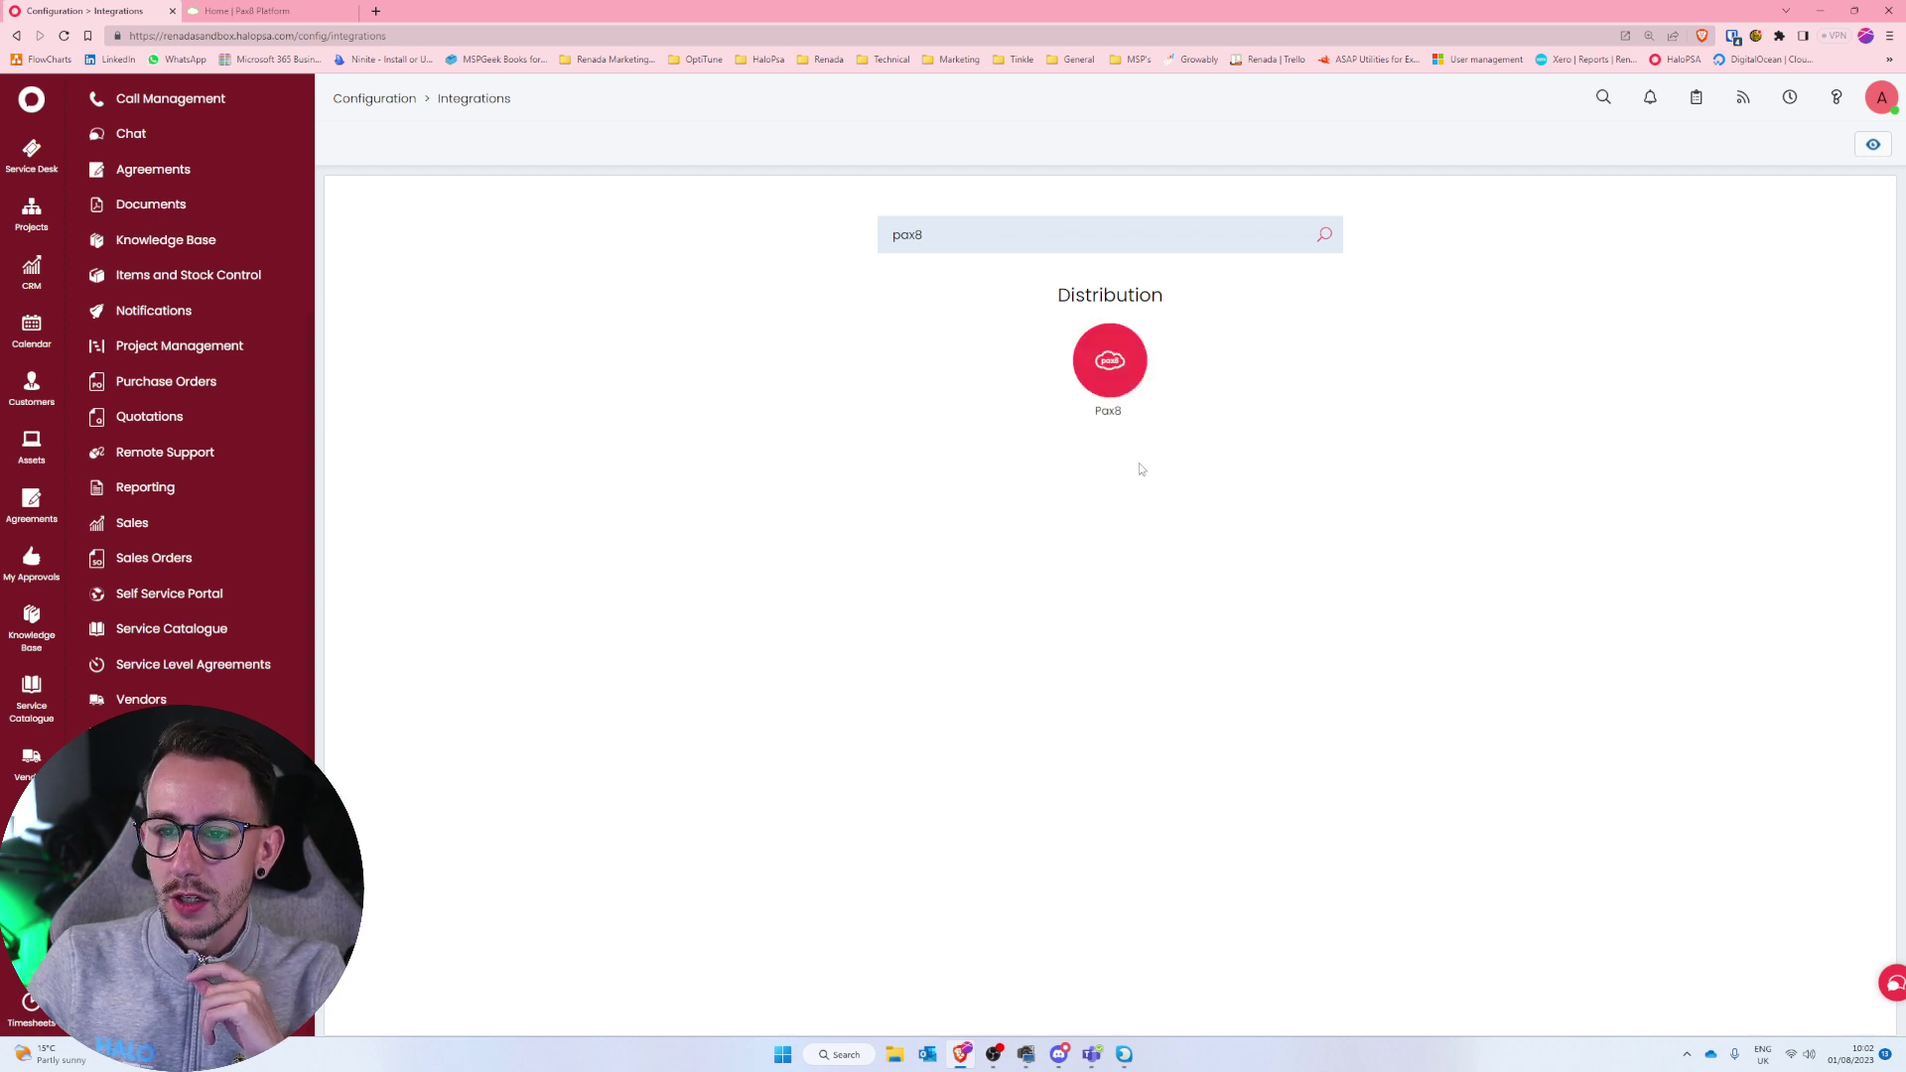
pyautogui.click(1124, 342)
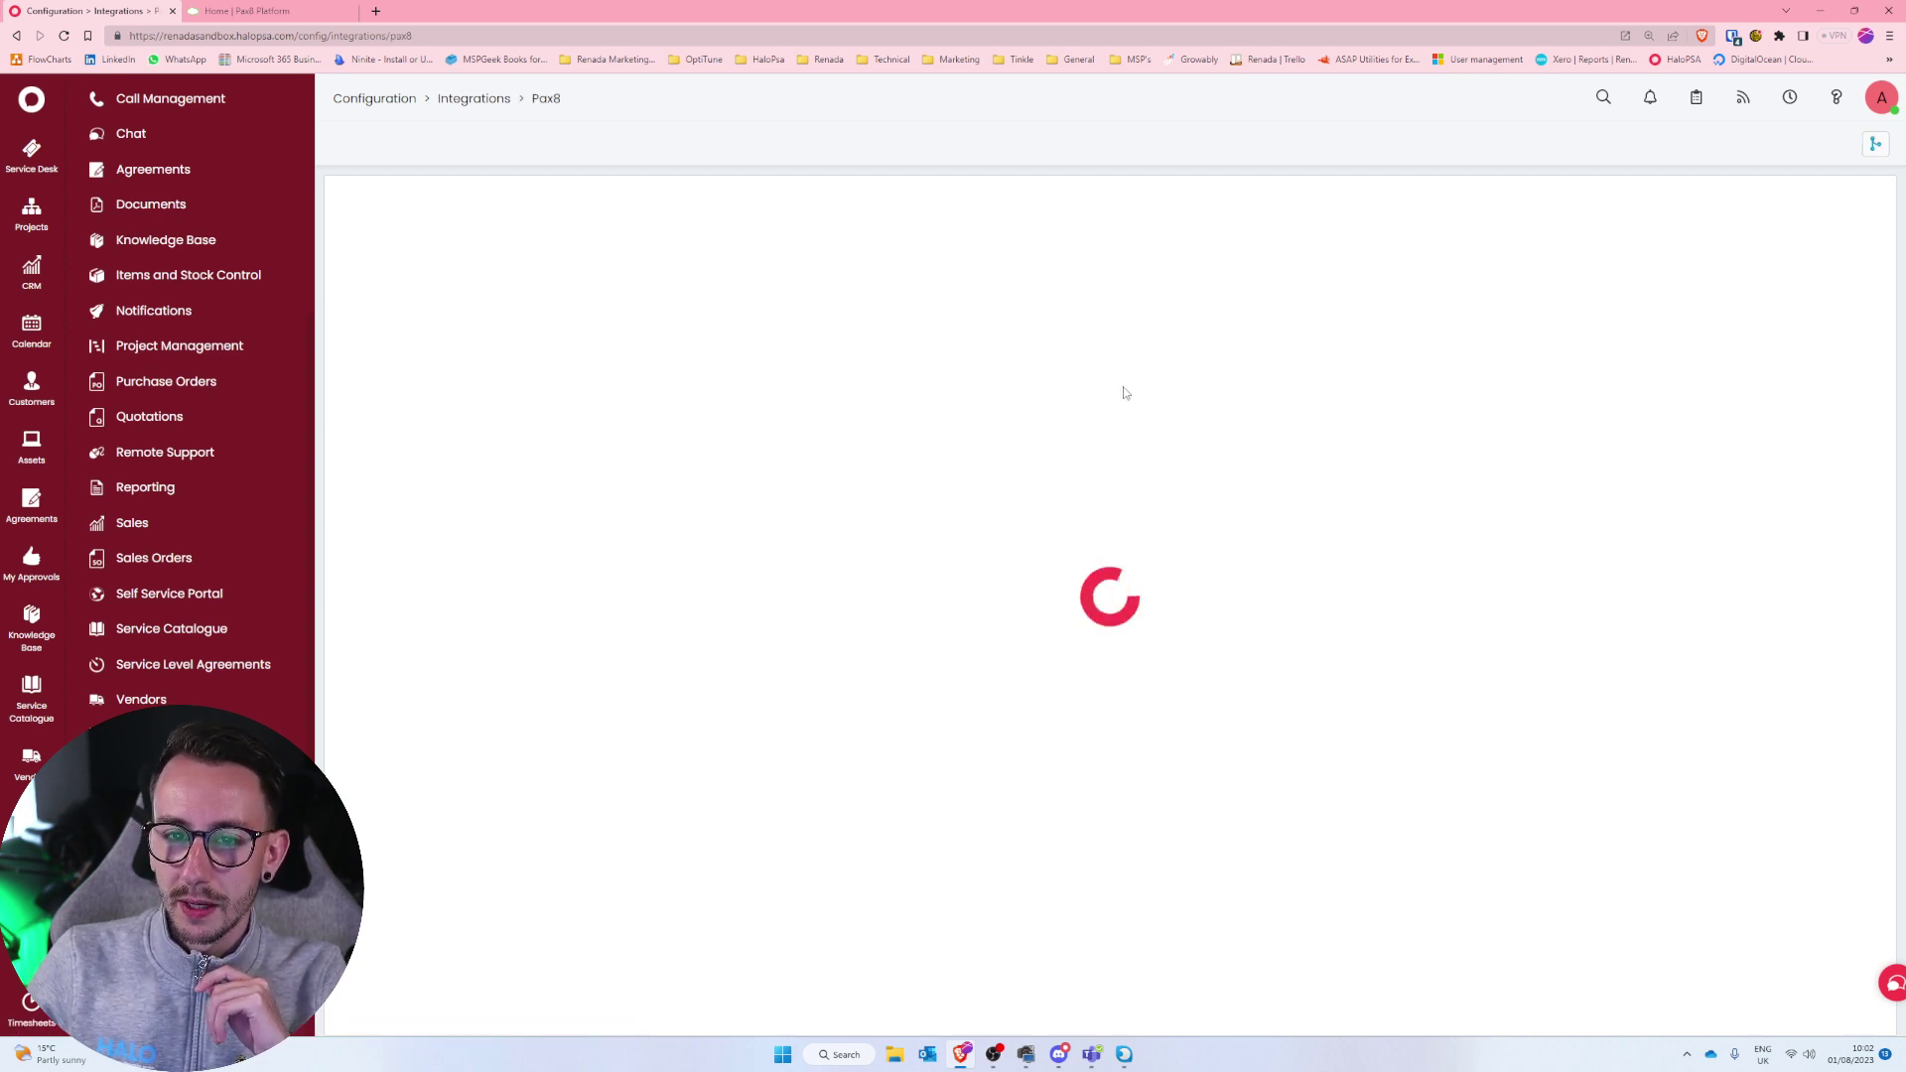
pyautogui.click(604, 295)
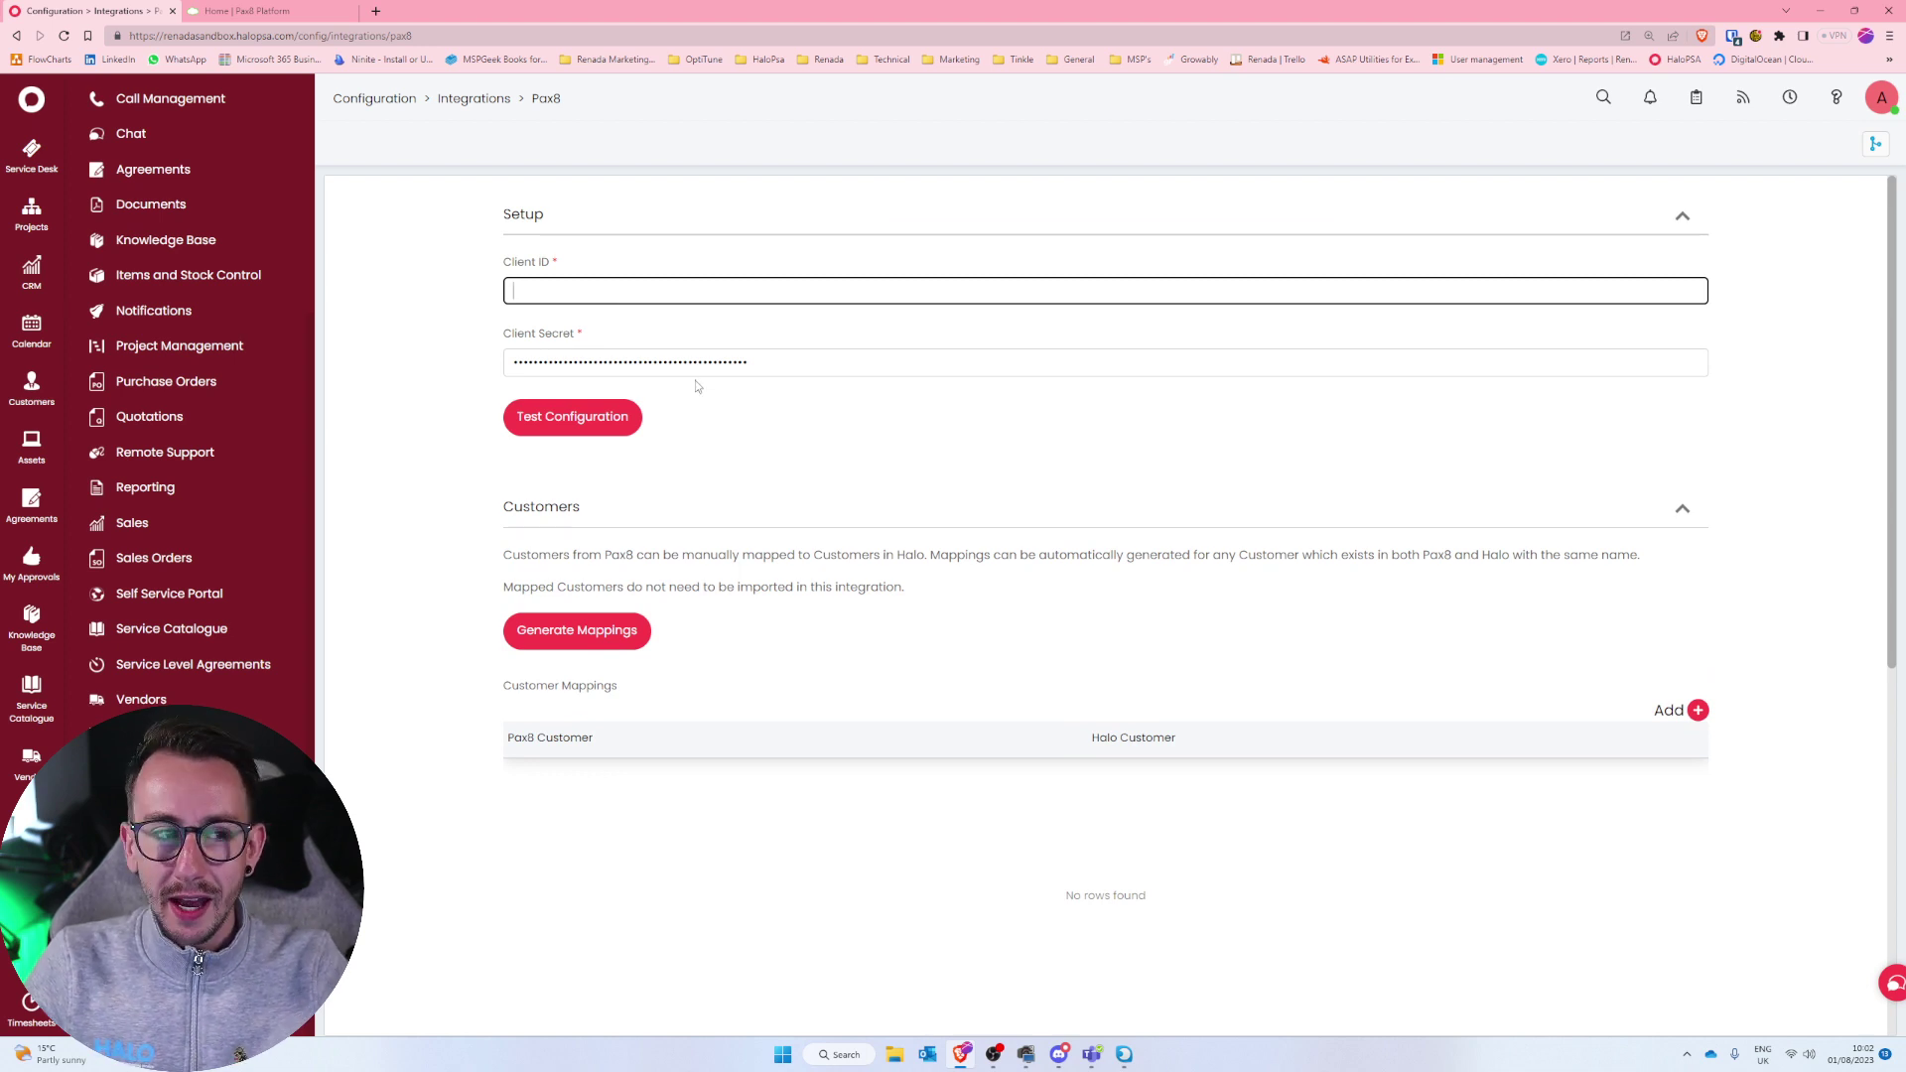
pyautogui.hotkey('ctrl', '+')
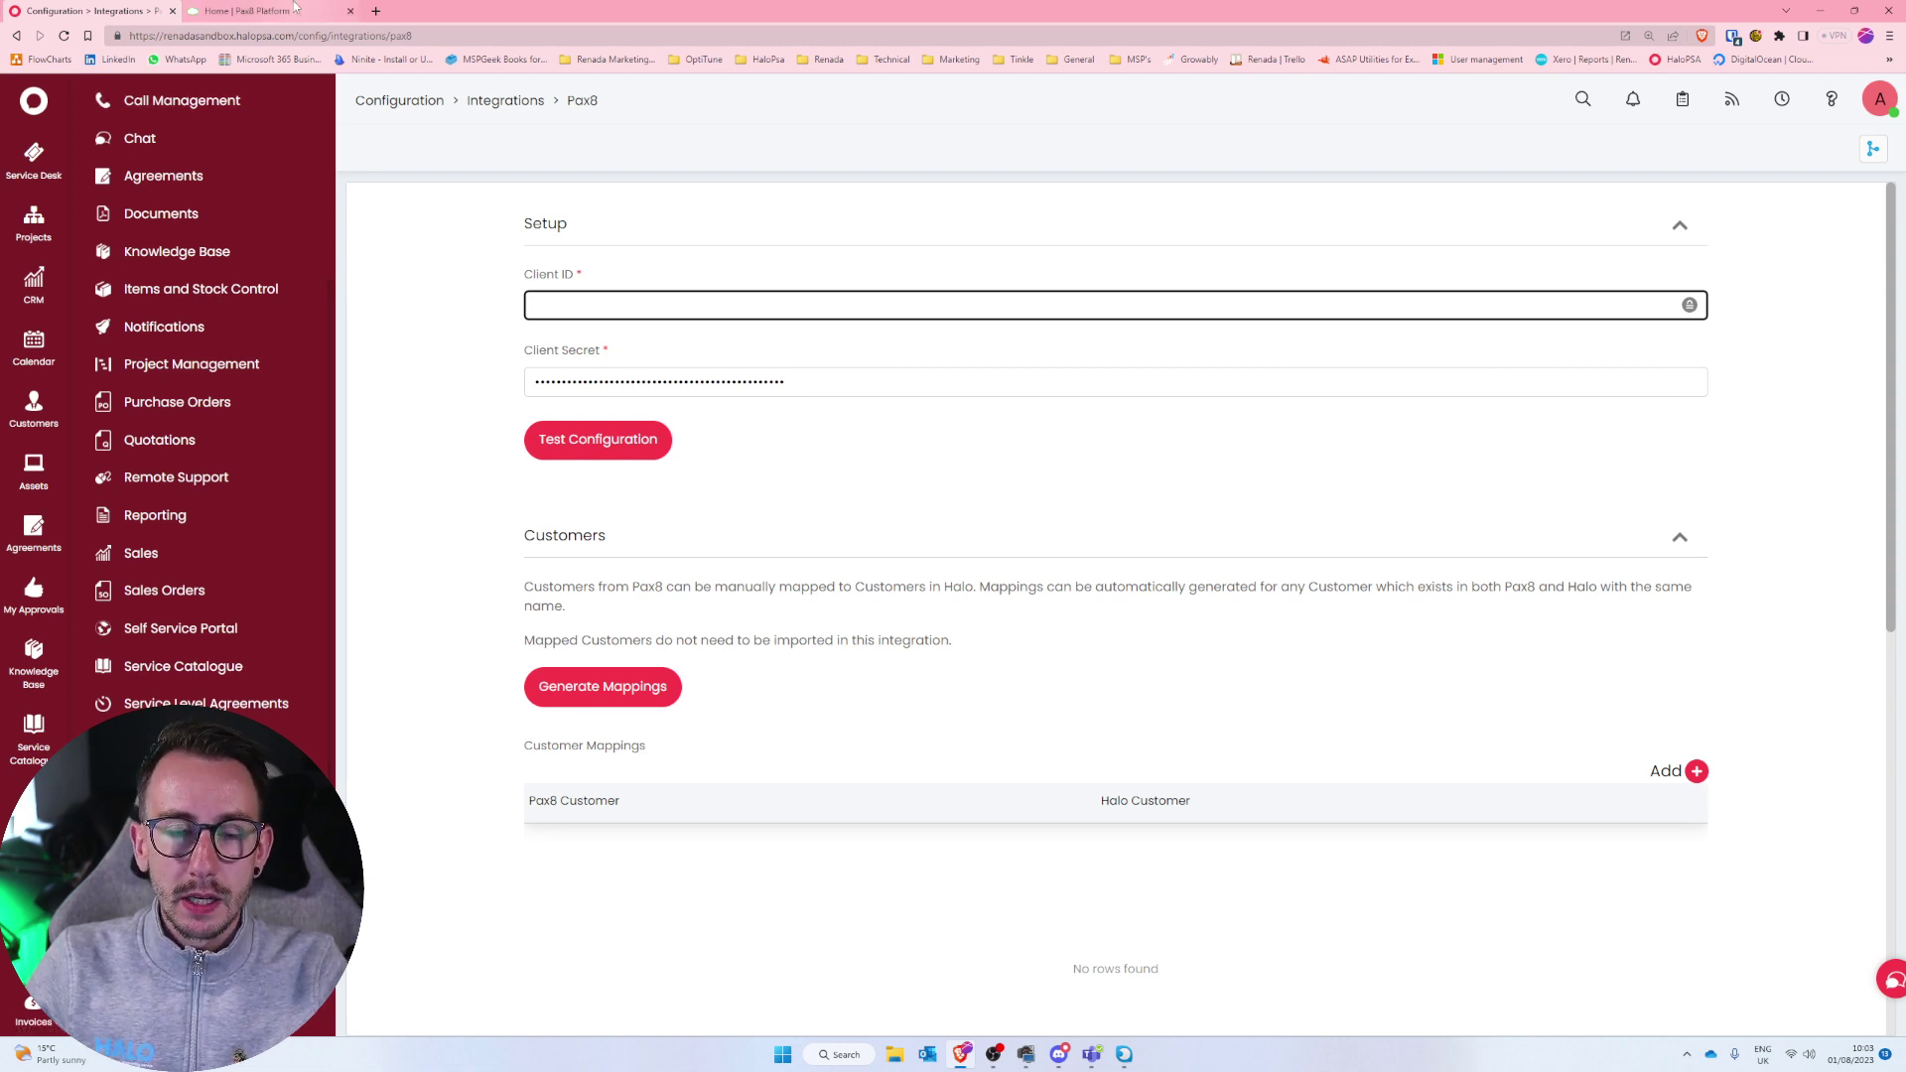
# In Pax8 Users, open the admin user's profile on its Developer Apps tab.
pyautogui.click(248, 11)
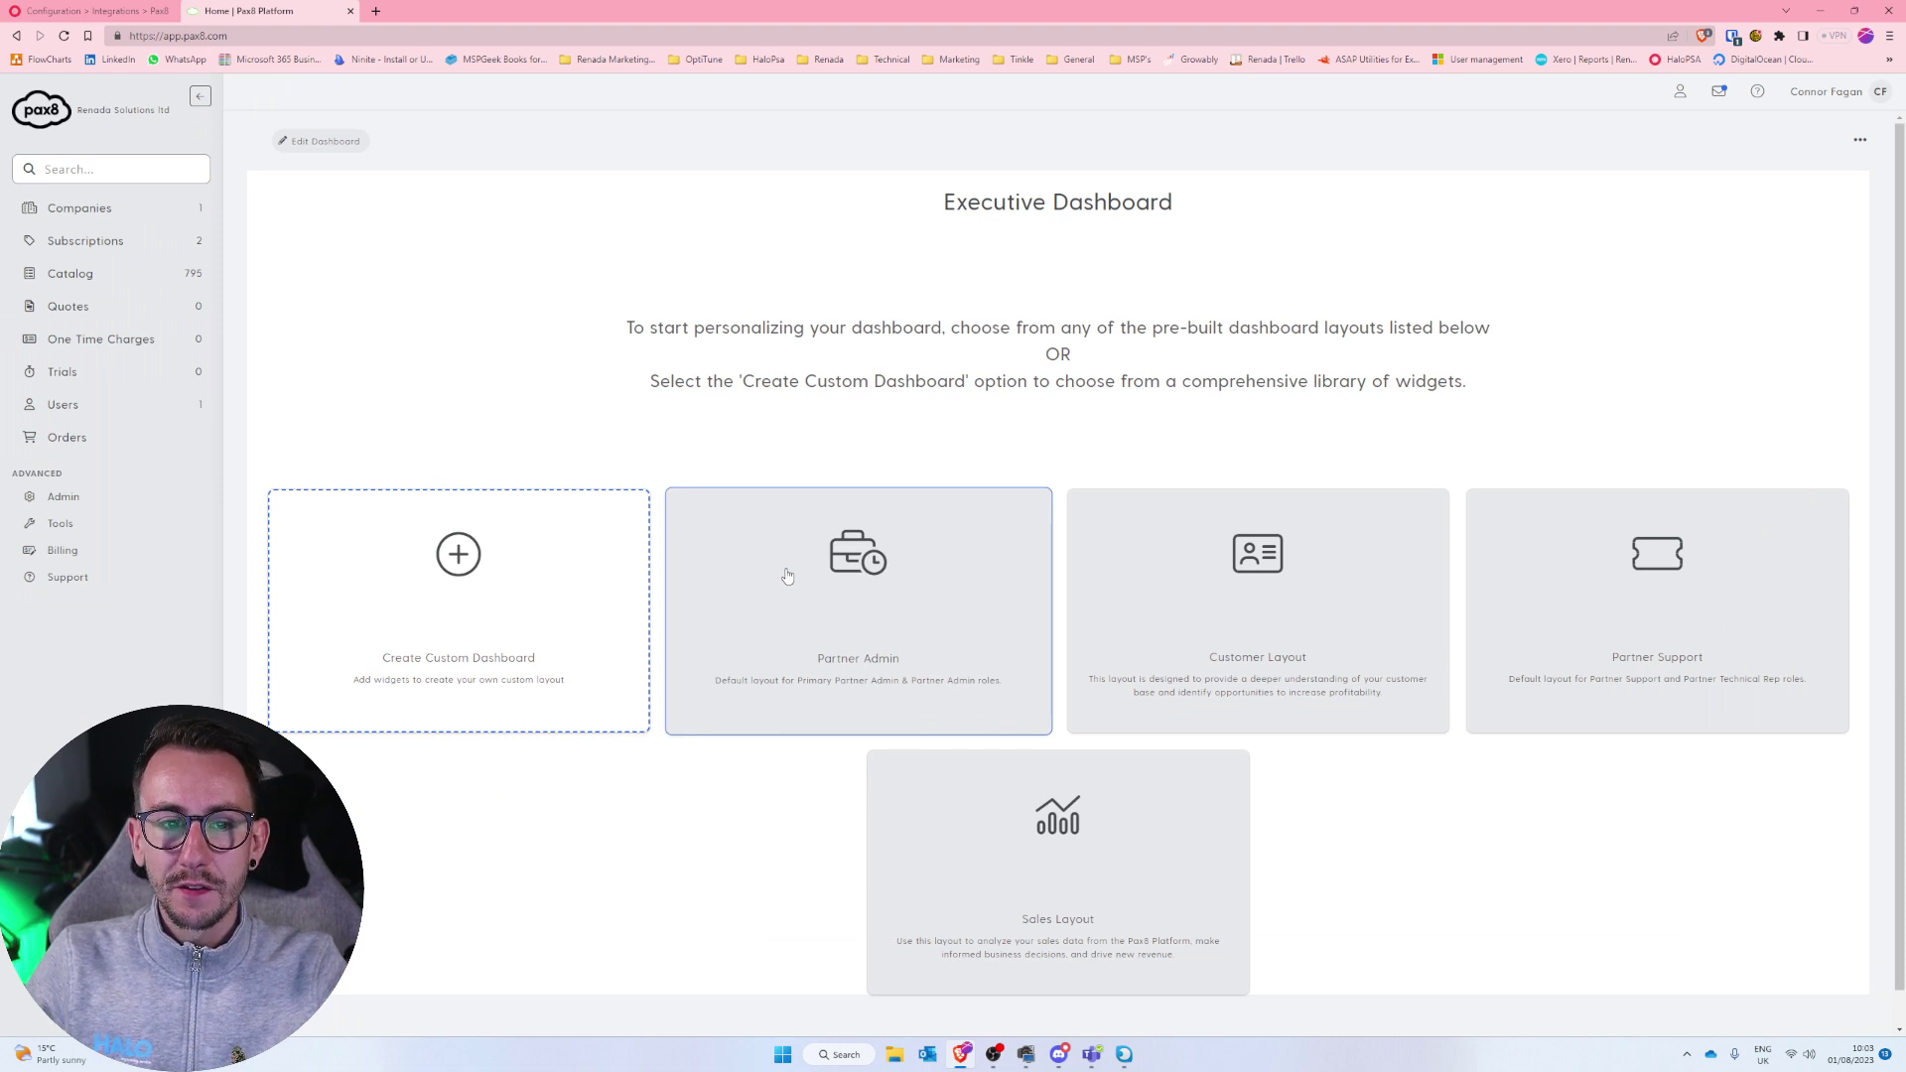
pyautogui.click(153, 406)
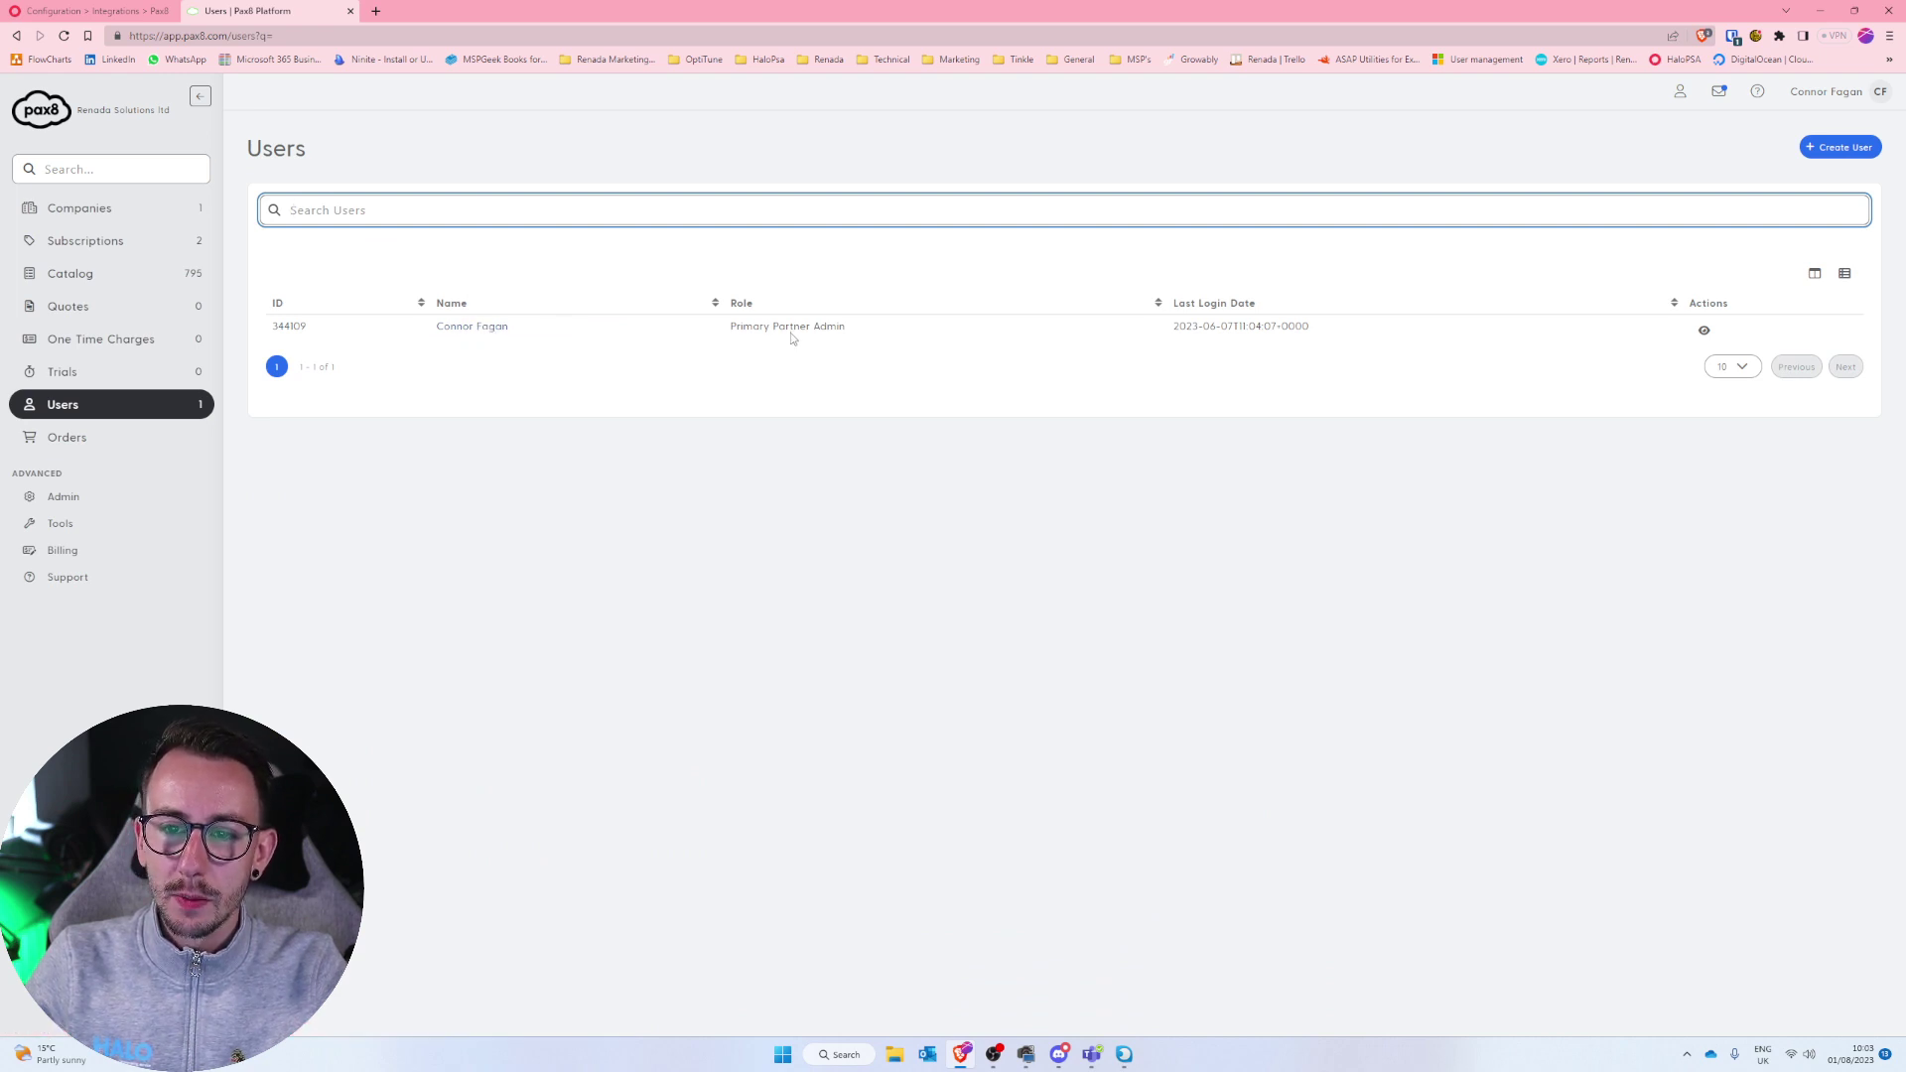
pyautogui.moveTo(719, 329); pyautogui.dragTo(860, 336)
pyautogui.click(640, 339)
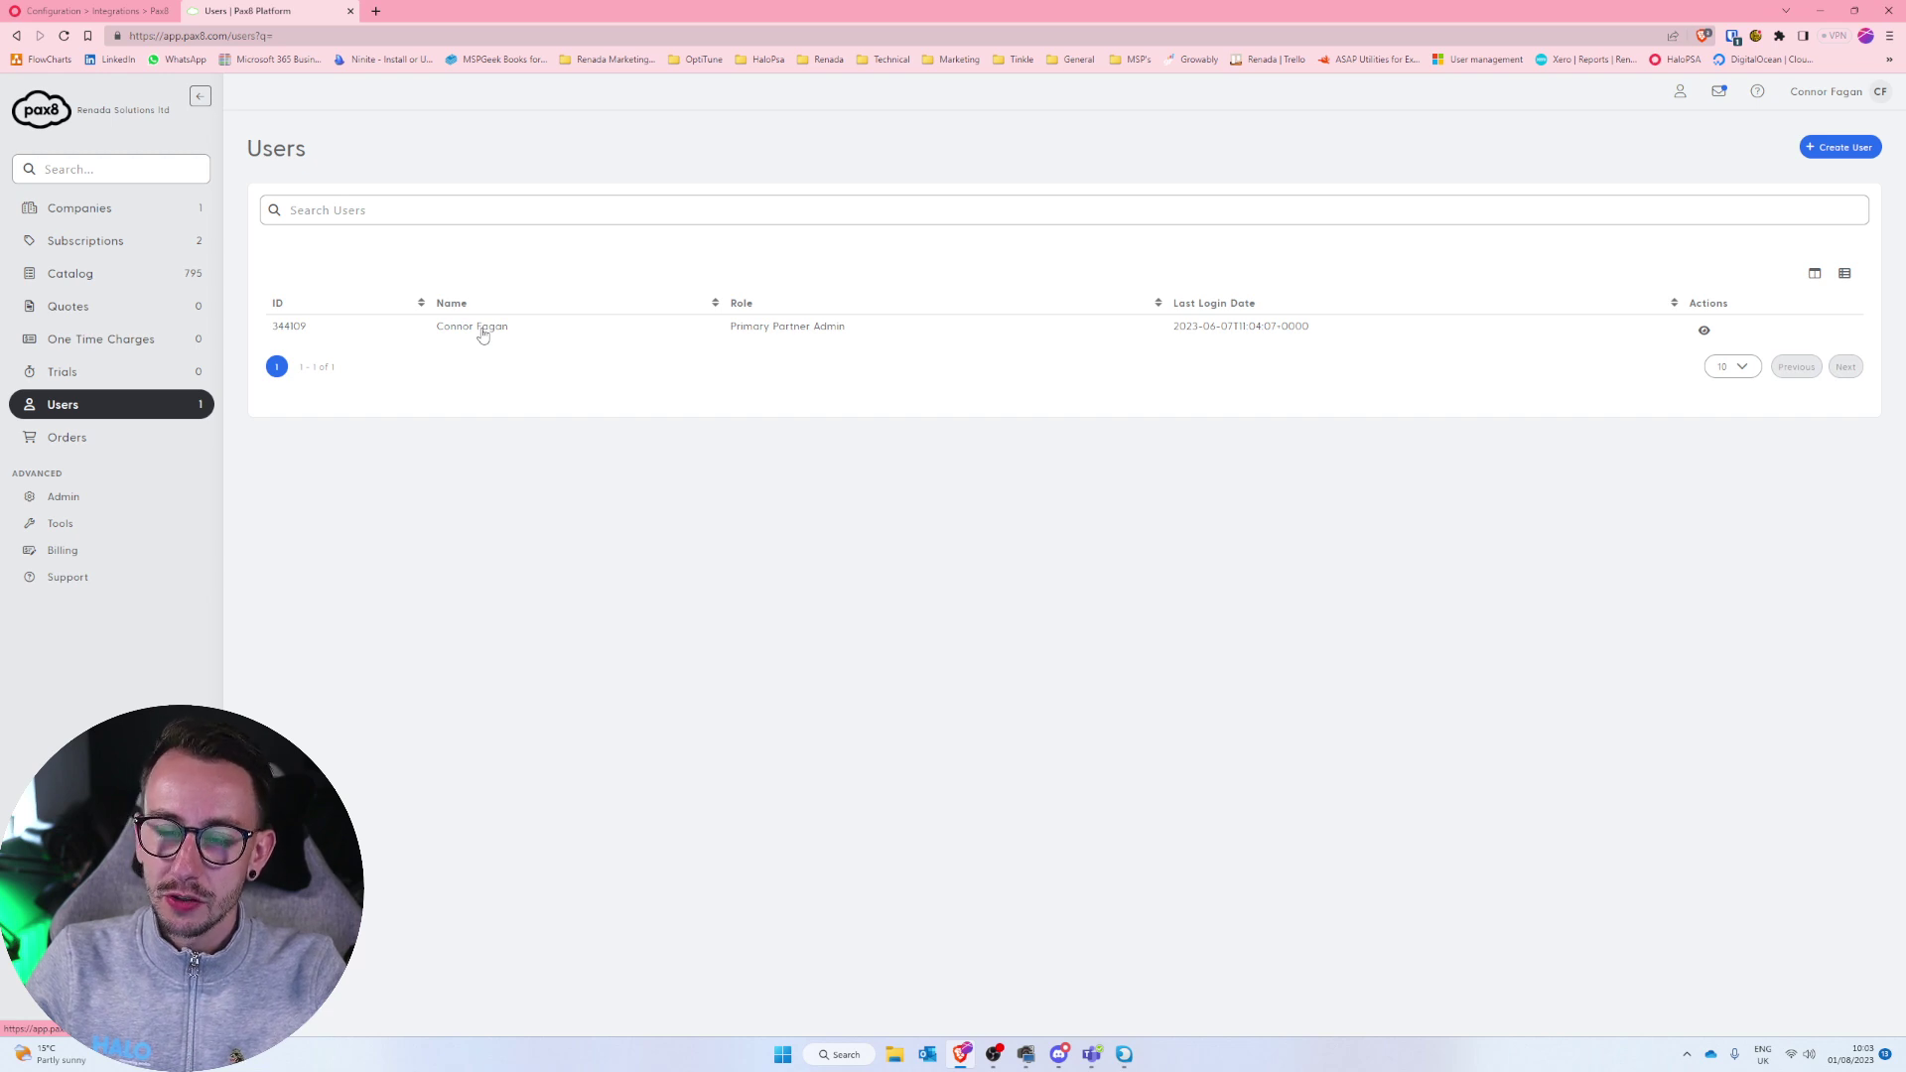
pyautogui.click(483, 328)
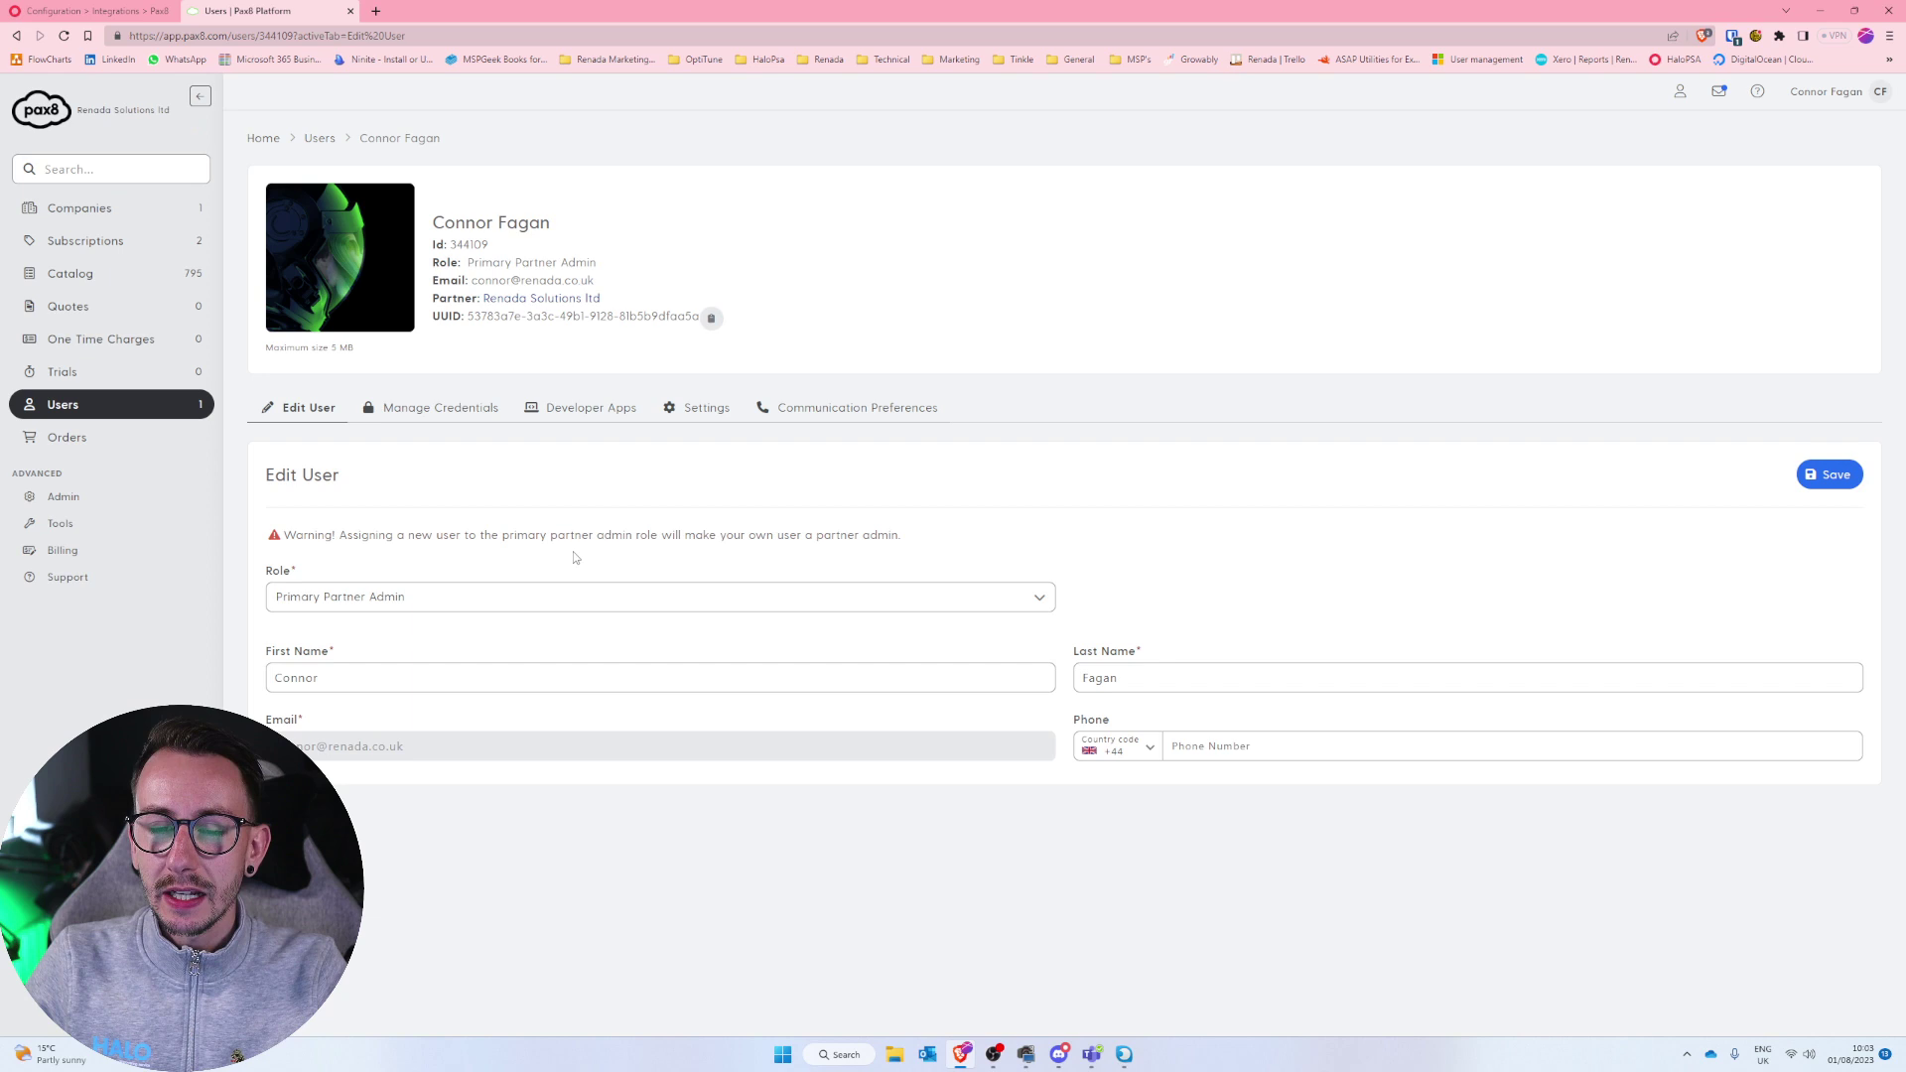
pyautogui.click(593, 417)
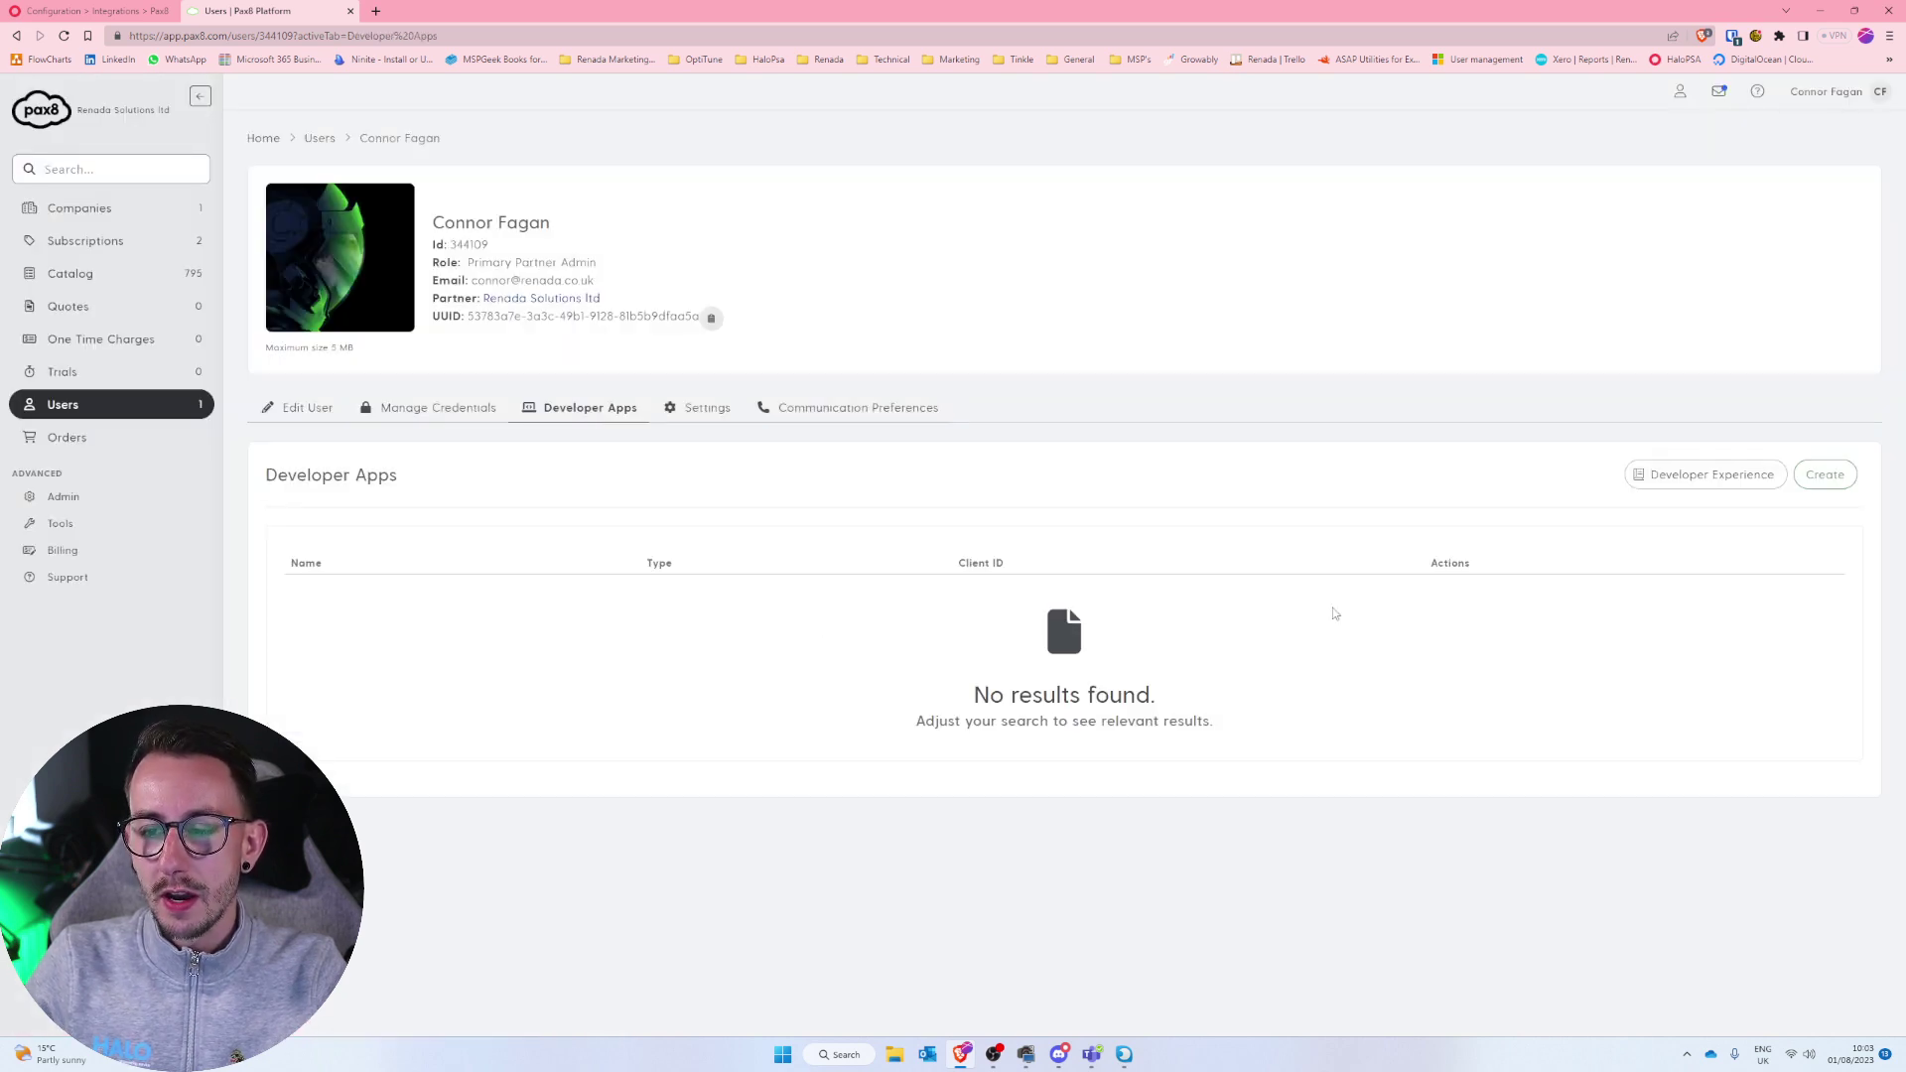
# Accept the Pax8 API agreement with the user's name and e-mail, then create the 'HaloPSA' app.
pyautogui.click(1834, 474)
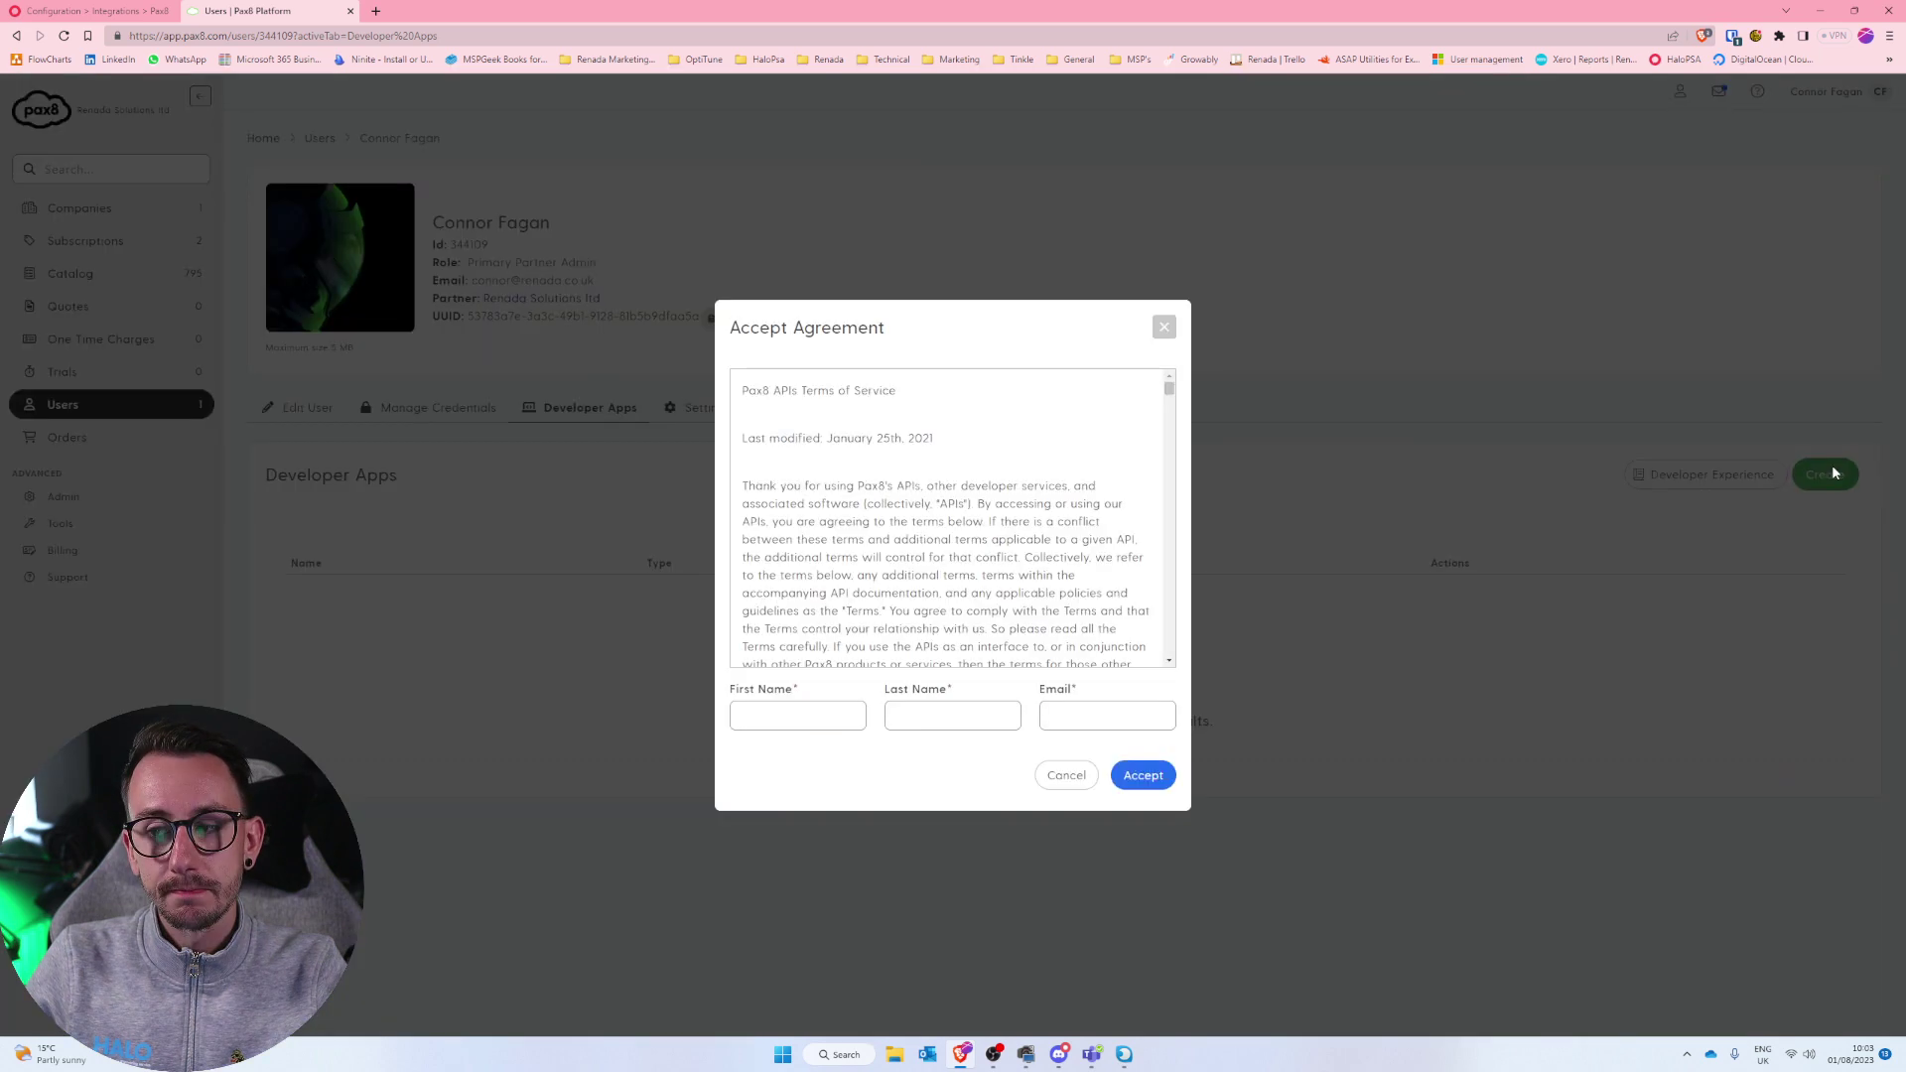
pyautogui.click(792, 723)
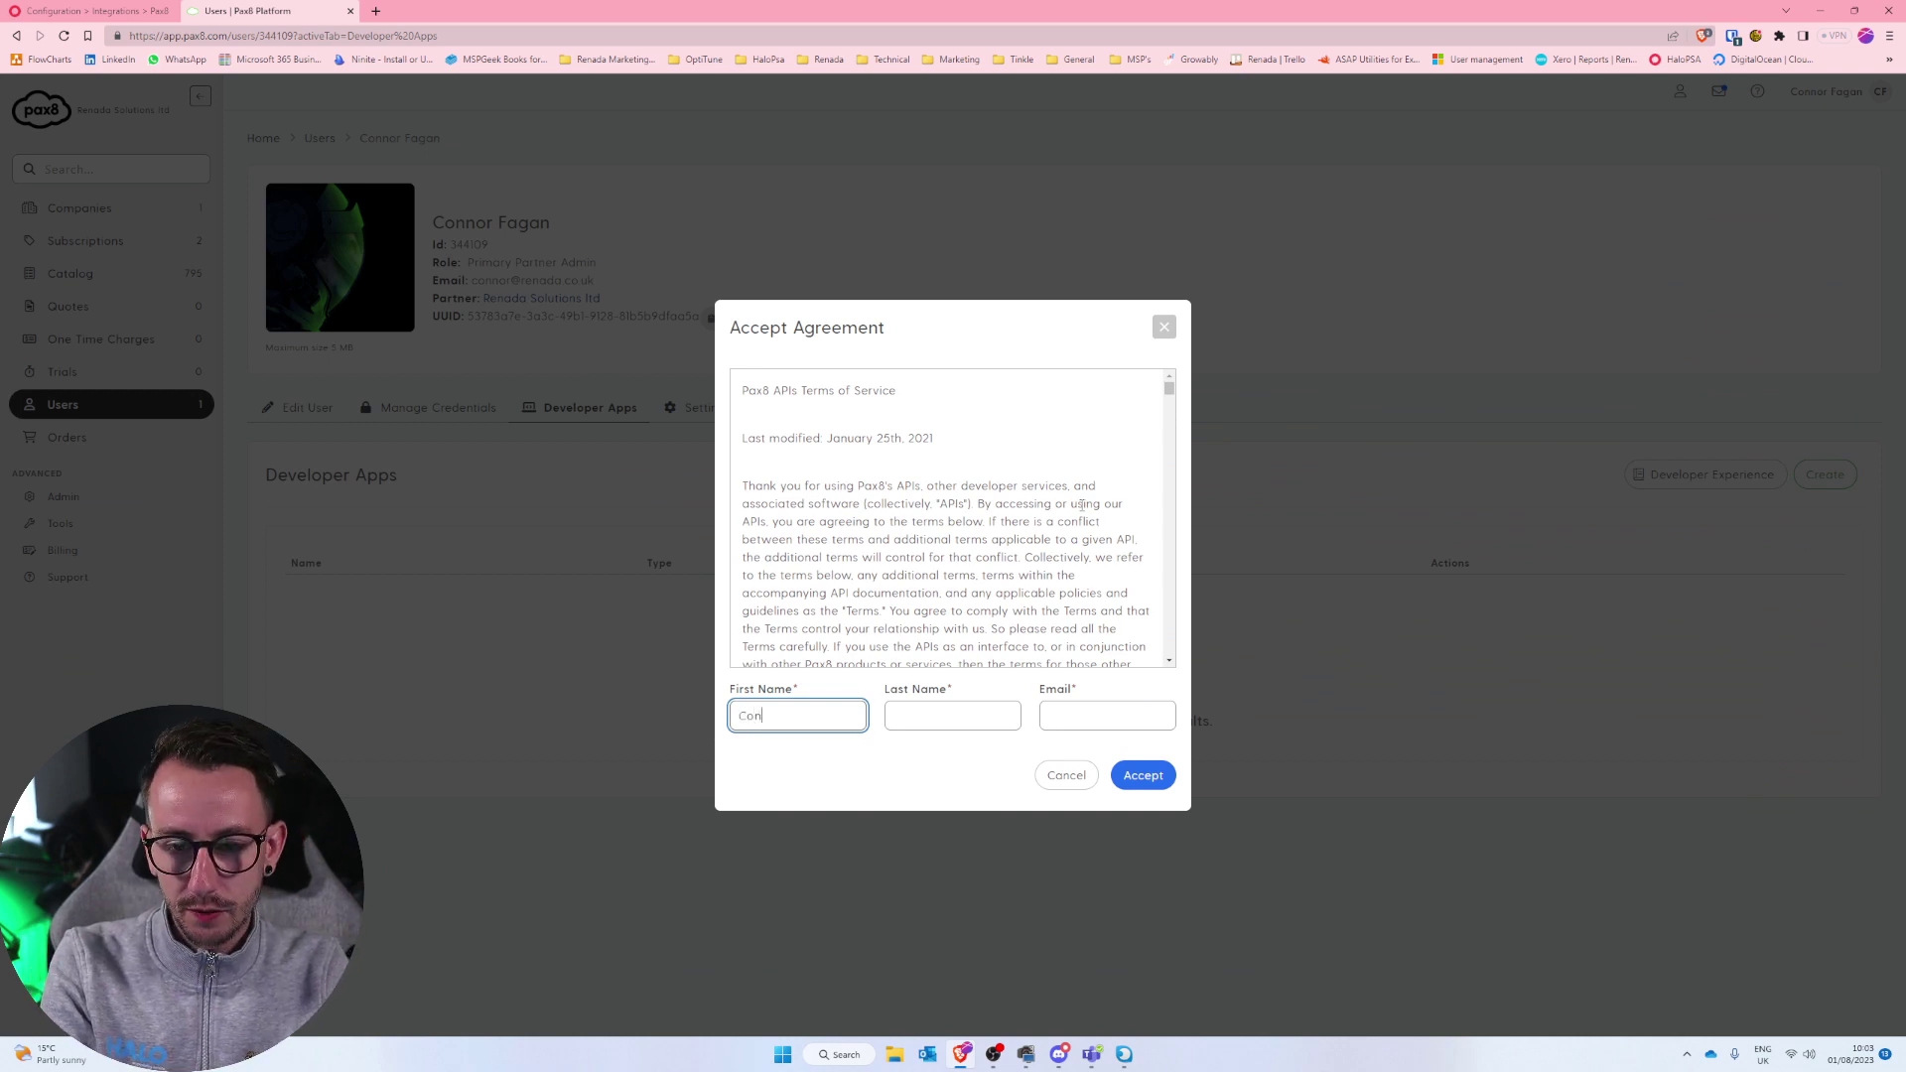
pyautogui.press('Tab')
pyautogui.press('Tab')
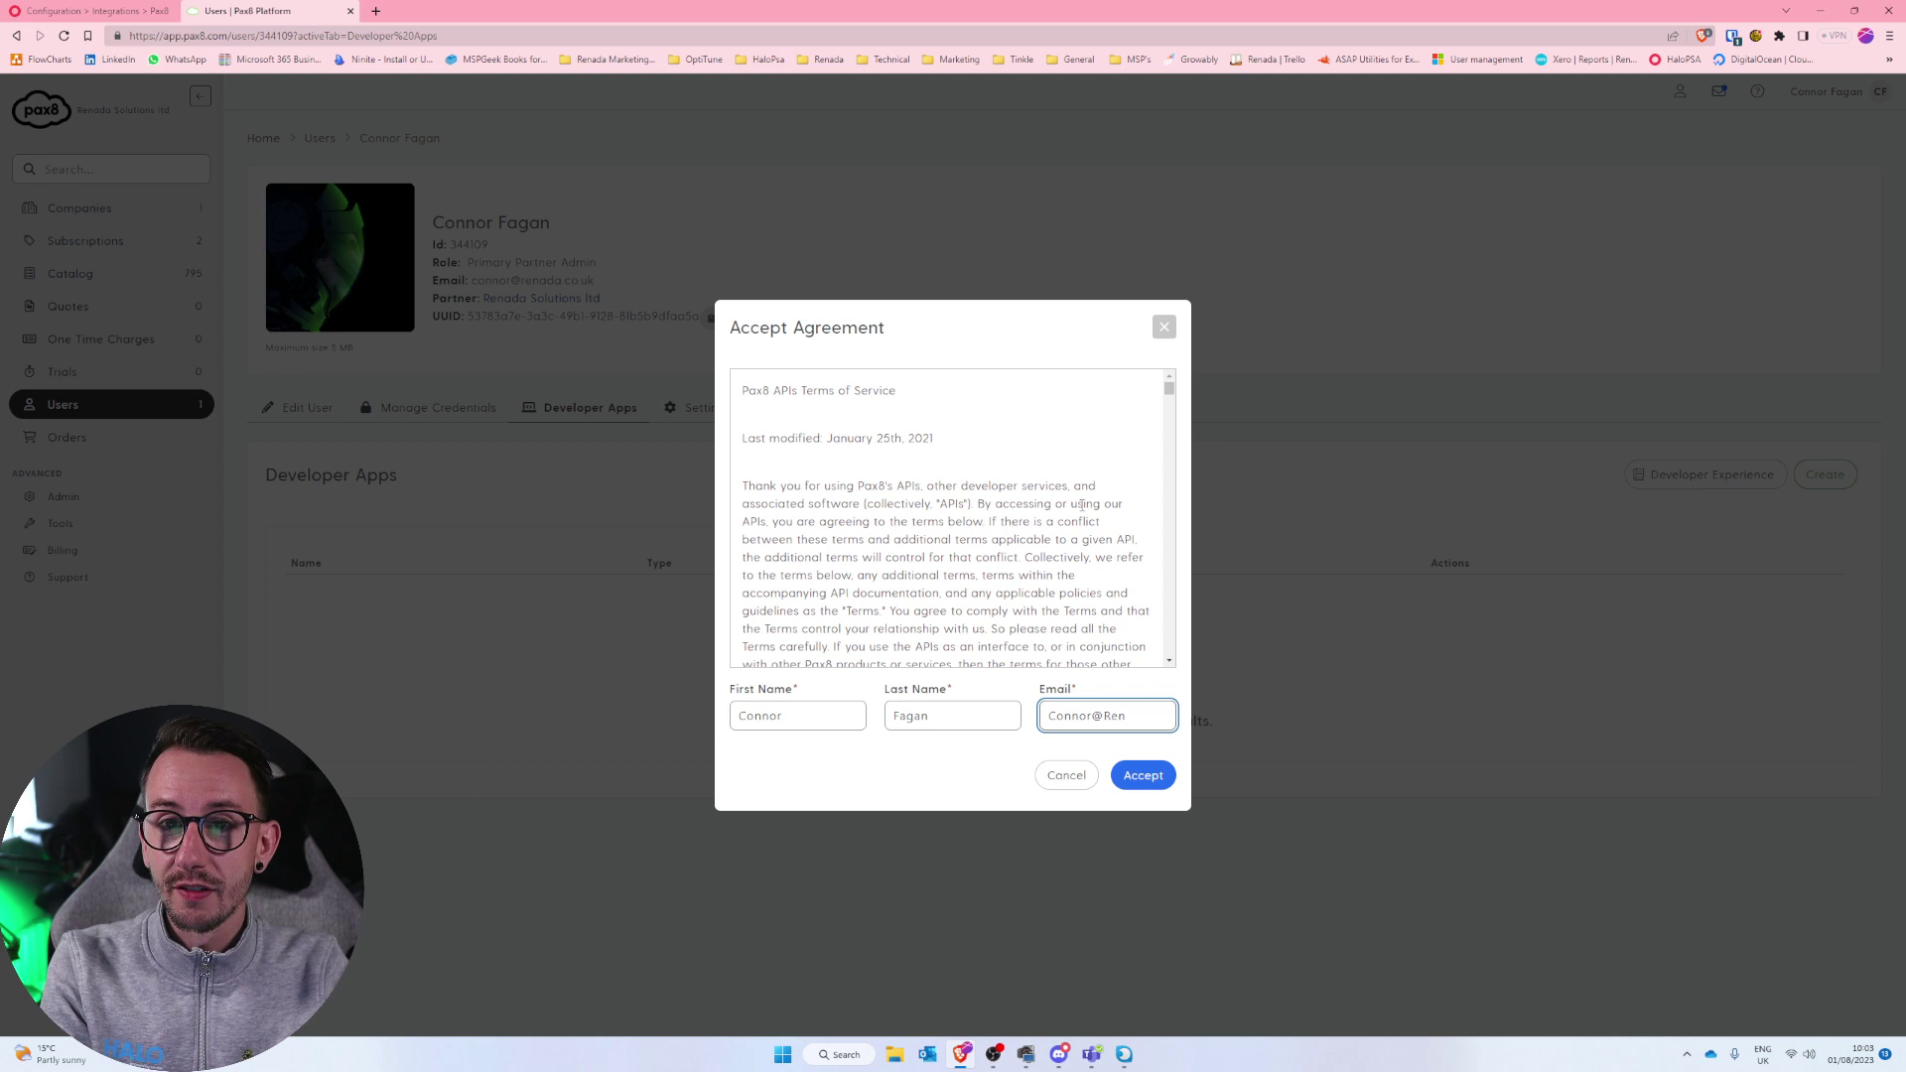
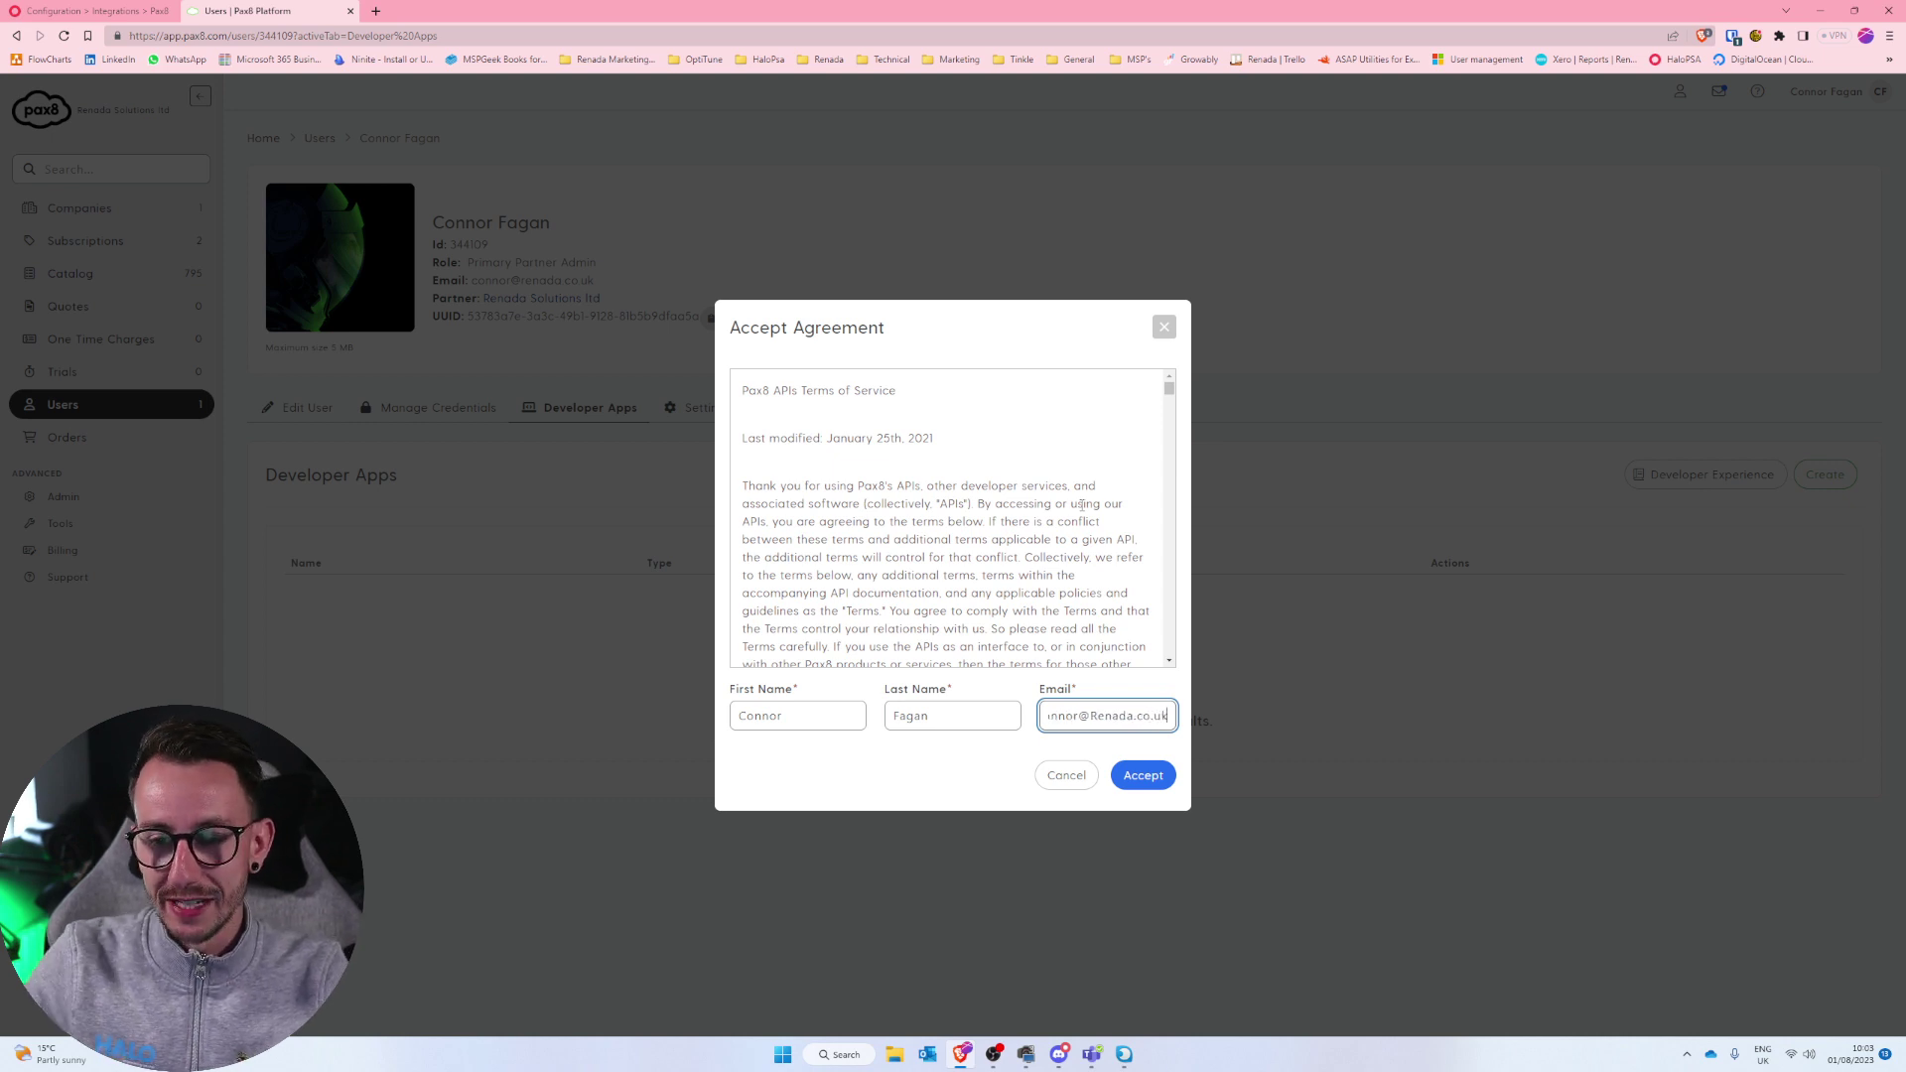
pyautogui.click(1144, 776)
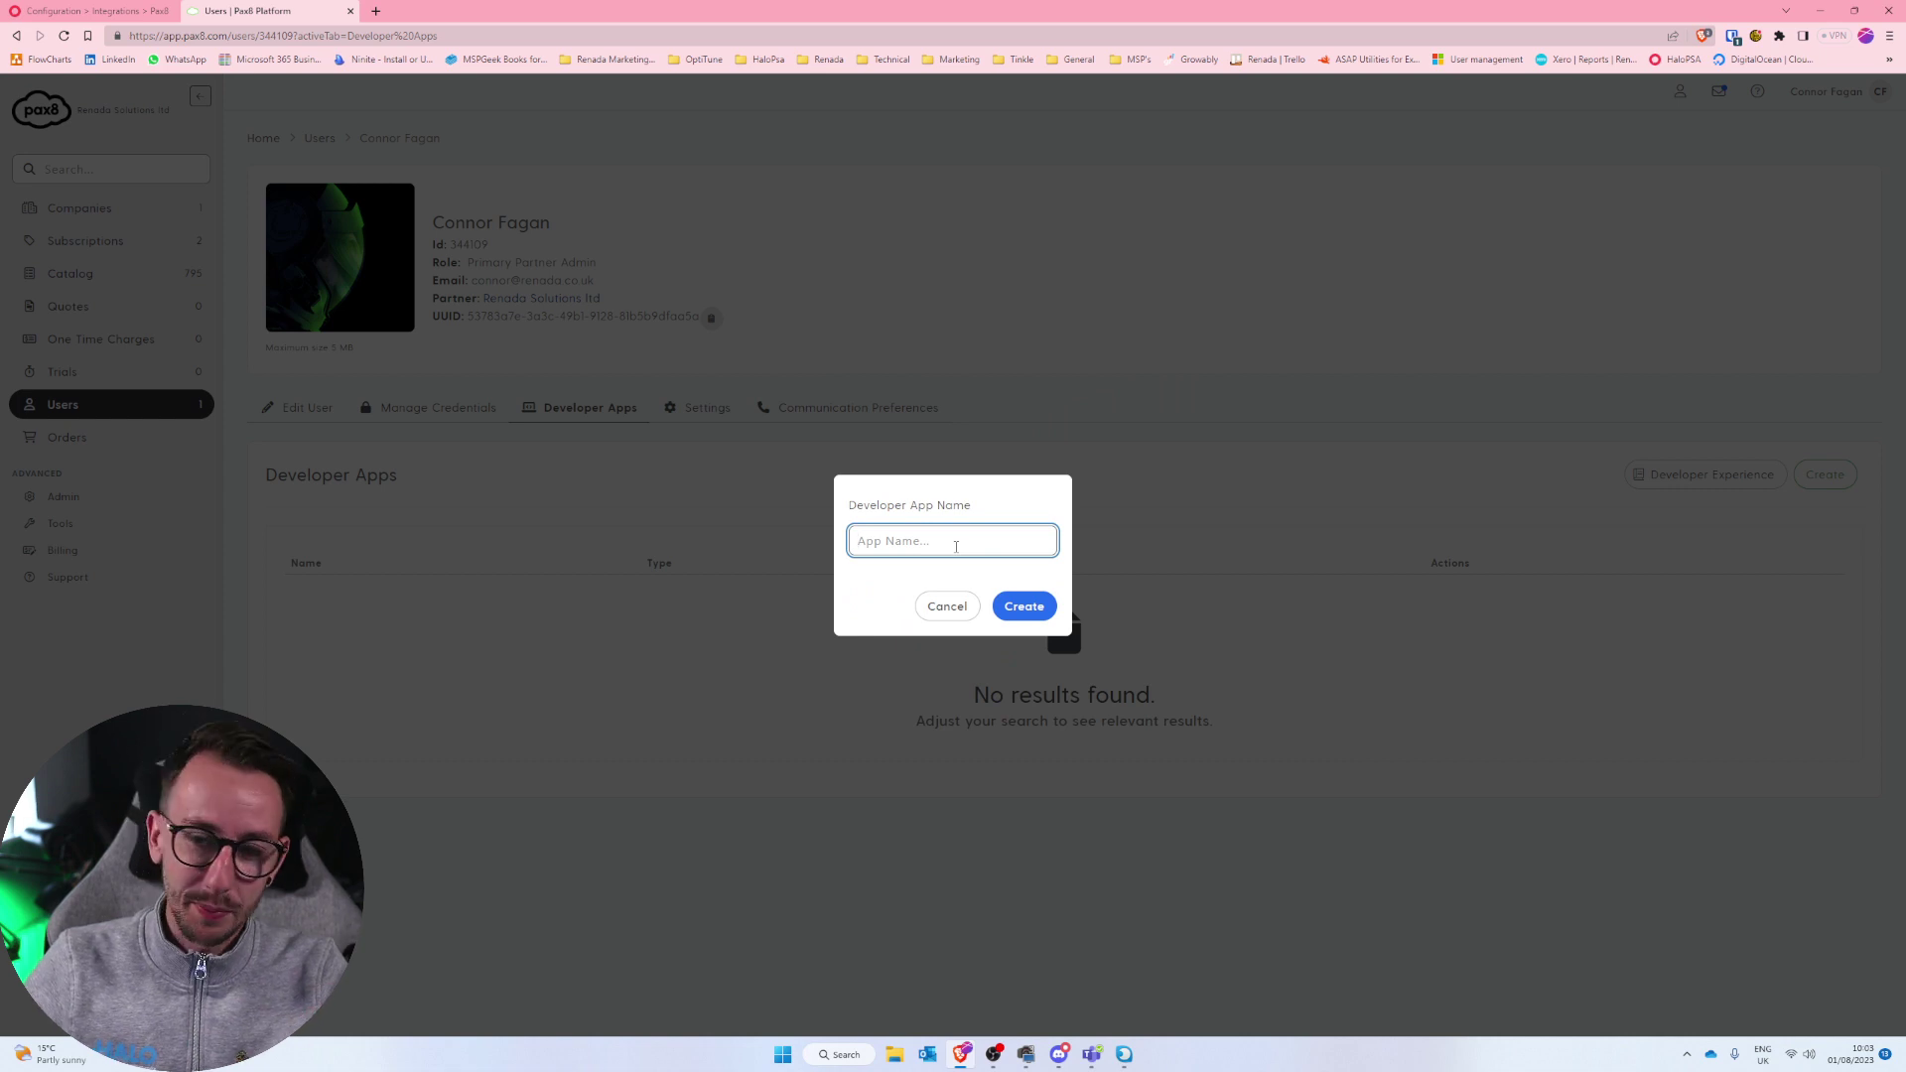
pyautogui.write('HaloPSA')
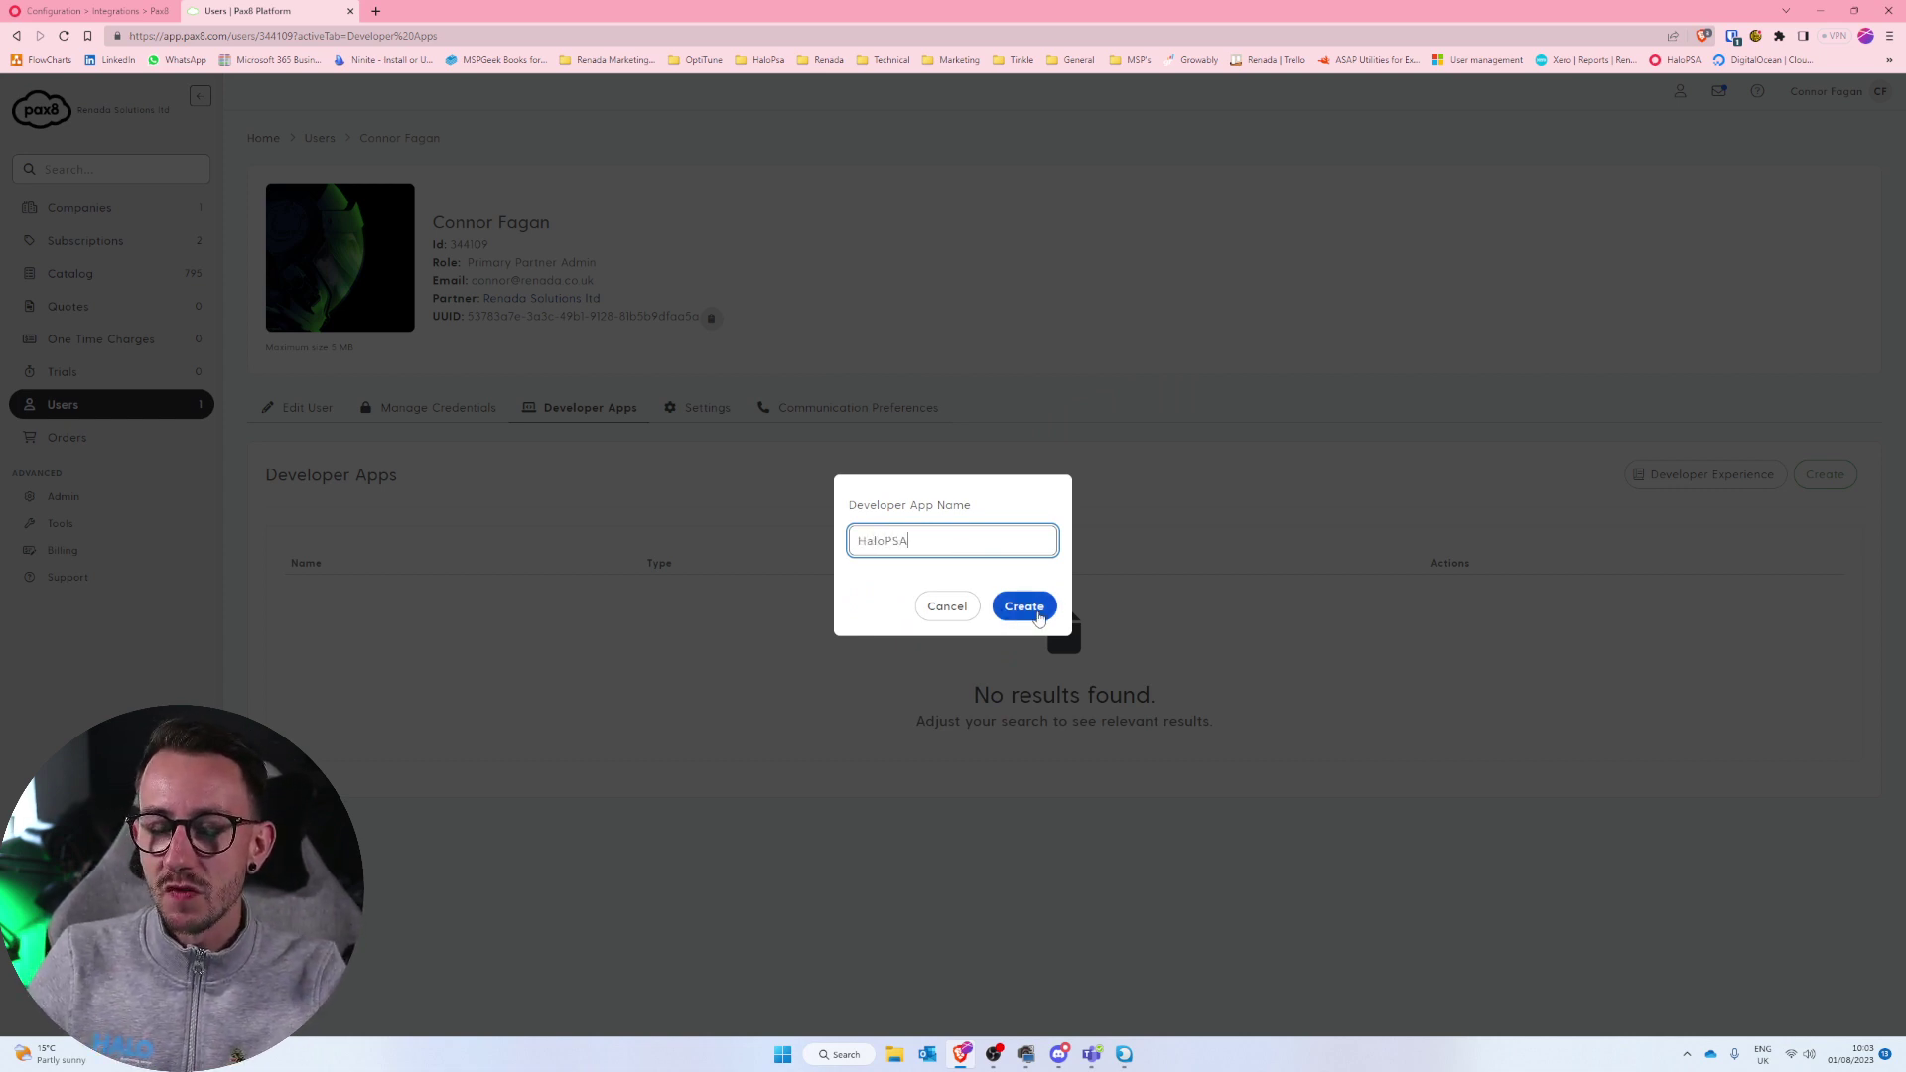
pyautogui.click(1042, 613)
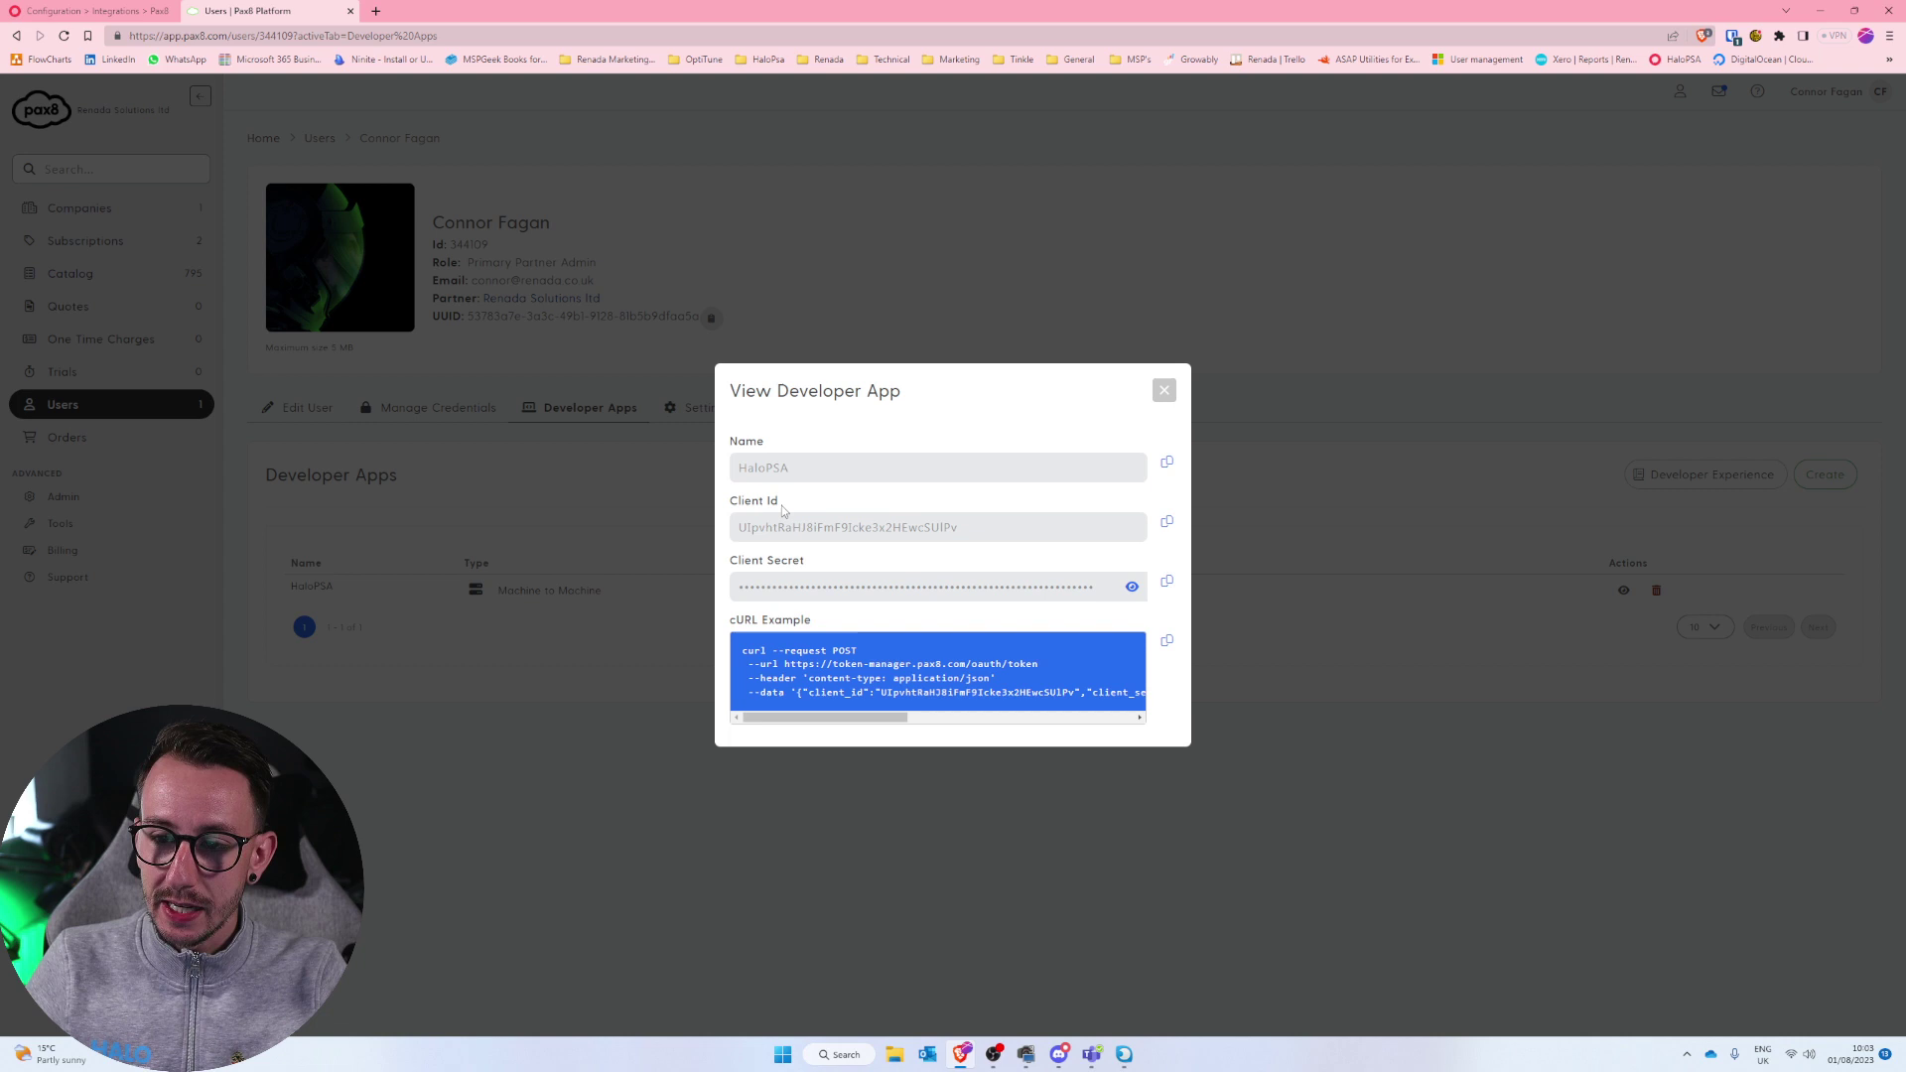
# Copy the Pax8 app's Client Id into HaloPSA's Client ID field.
pyautogui.click(1169, 528)
pyautogui.hotkey('ctrl', 'shift', 'Tab')
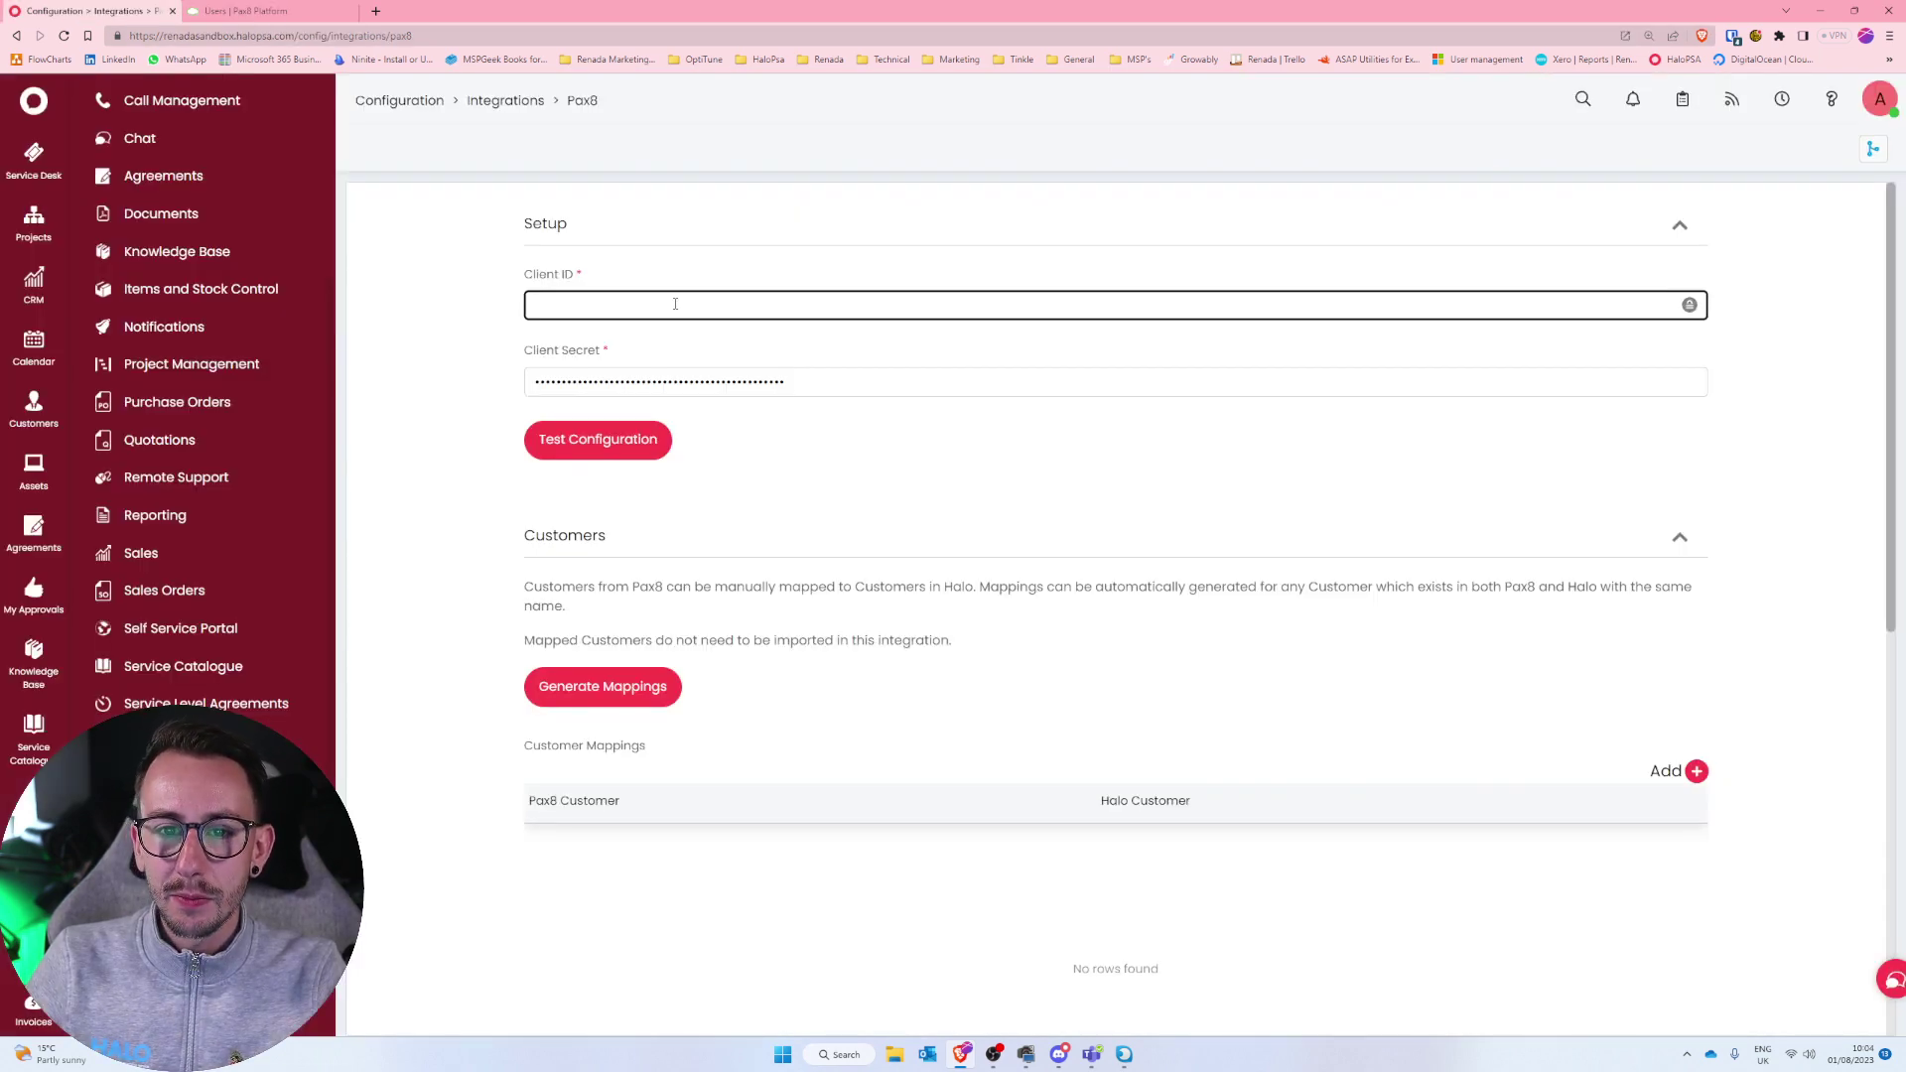
pyautogui.hotkey('ctrl', 'v')
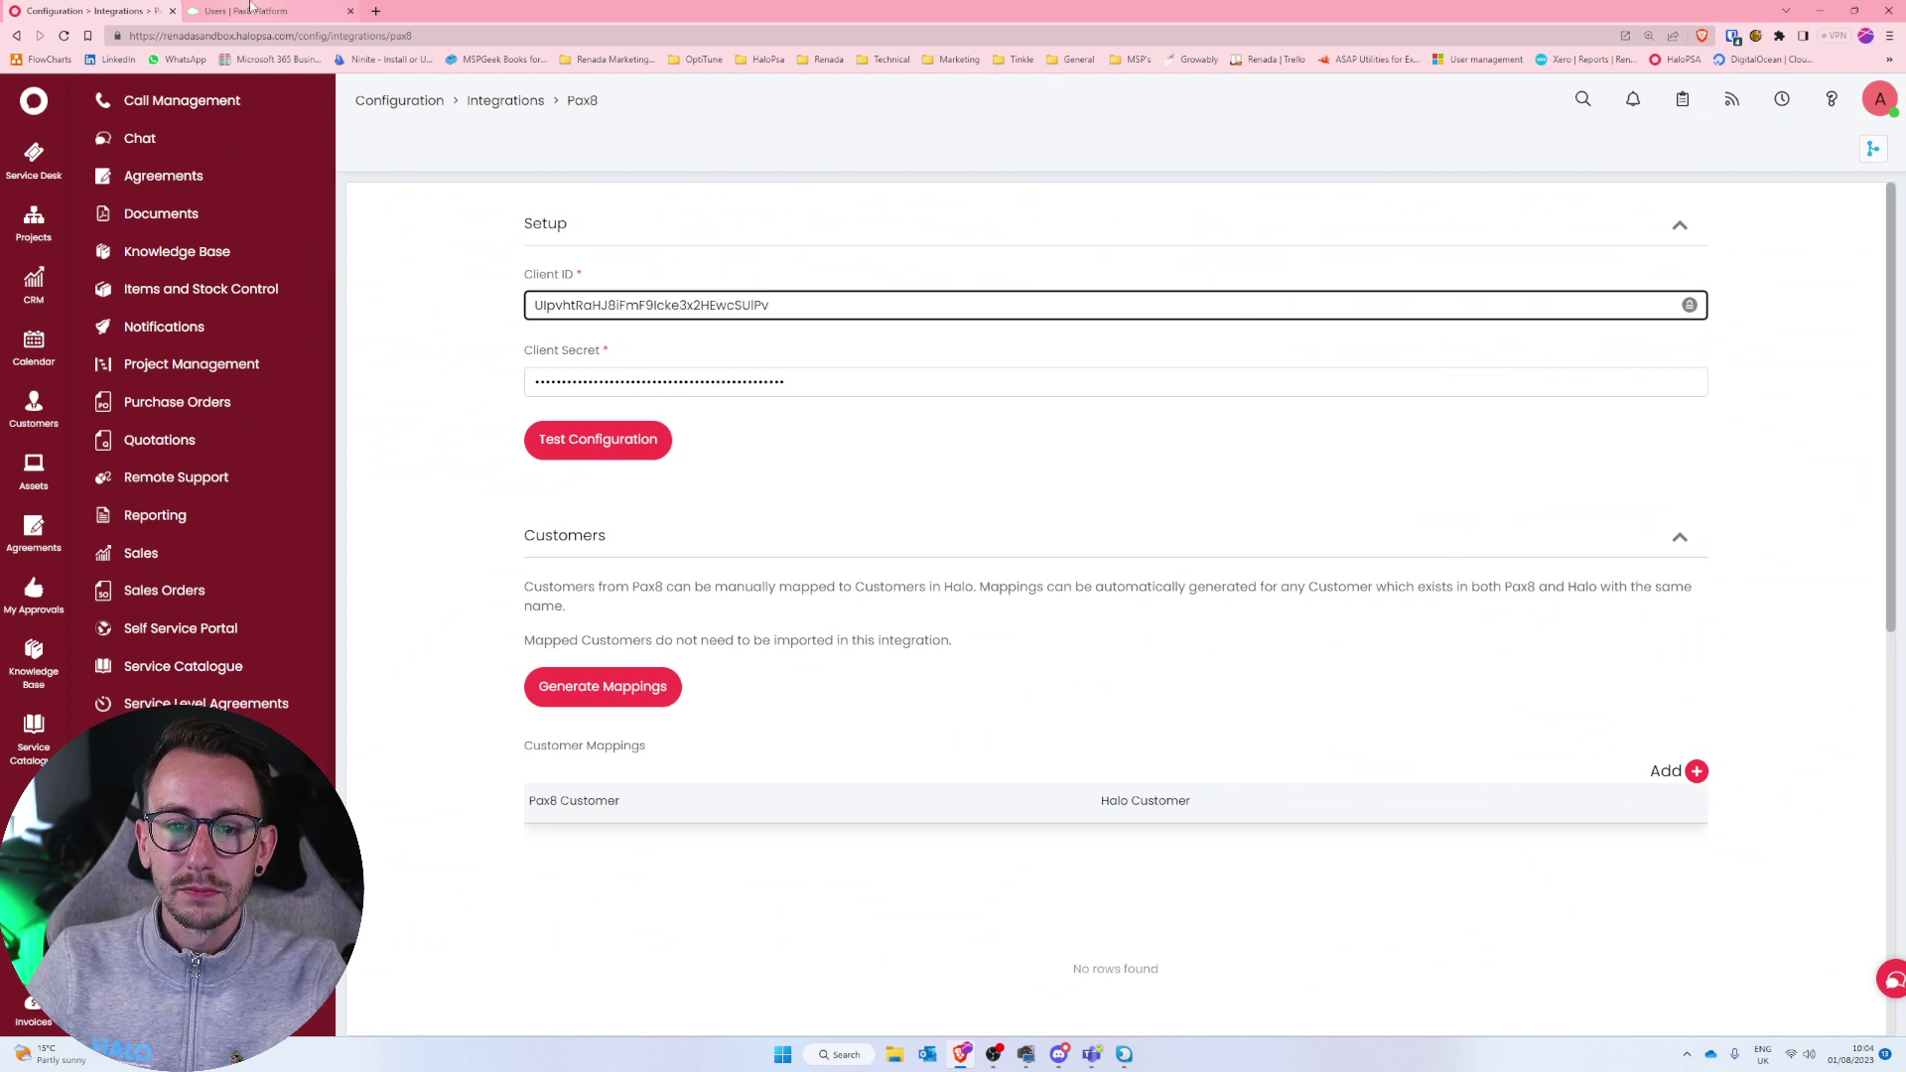
# Paste the app's Client Secret into HaloPSA and run a successful connection test.
pyautogui.click(254, 11)
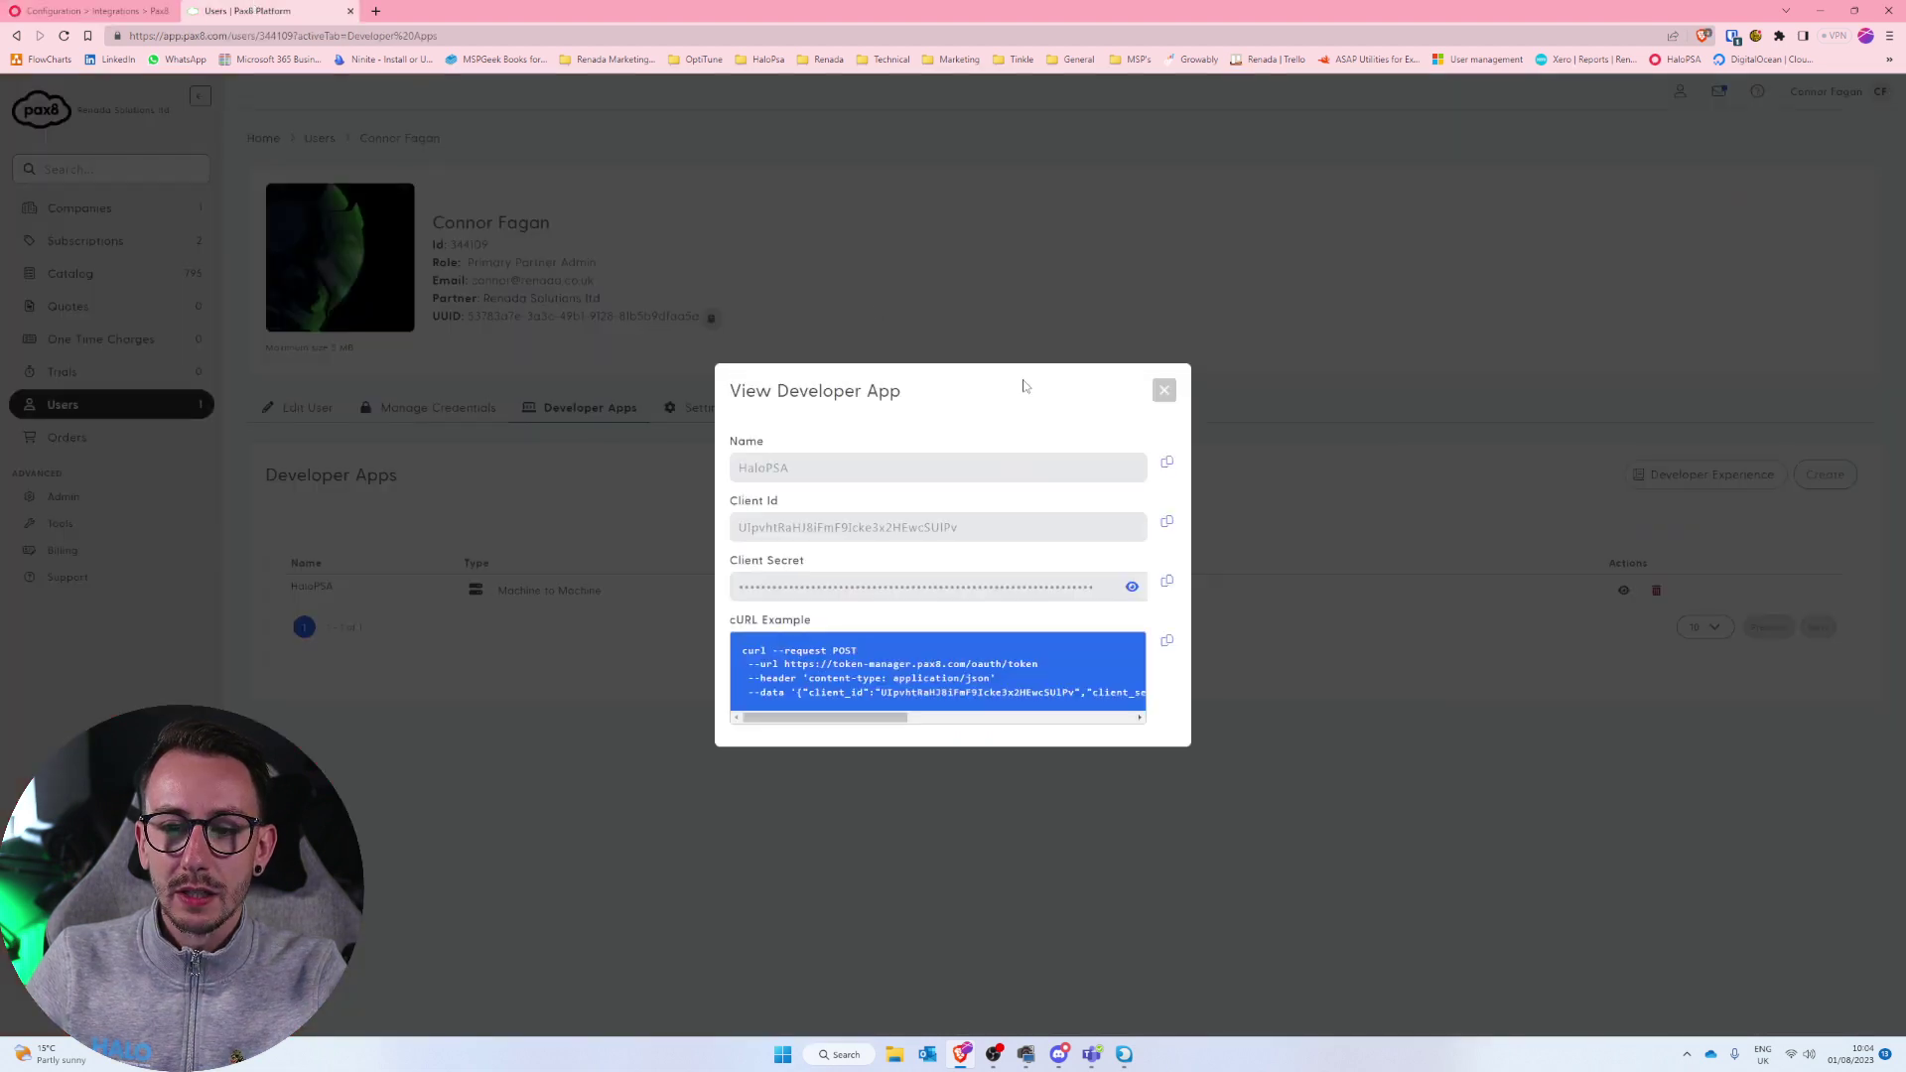
pyautogui.click(1168, 585)
pyautogui.click(99, 11)
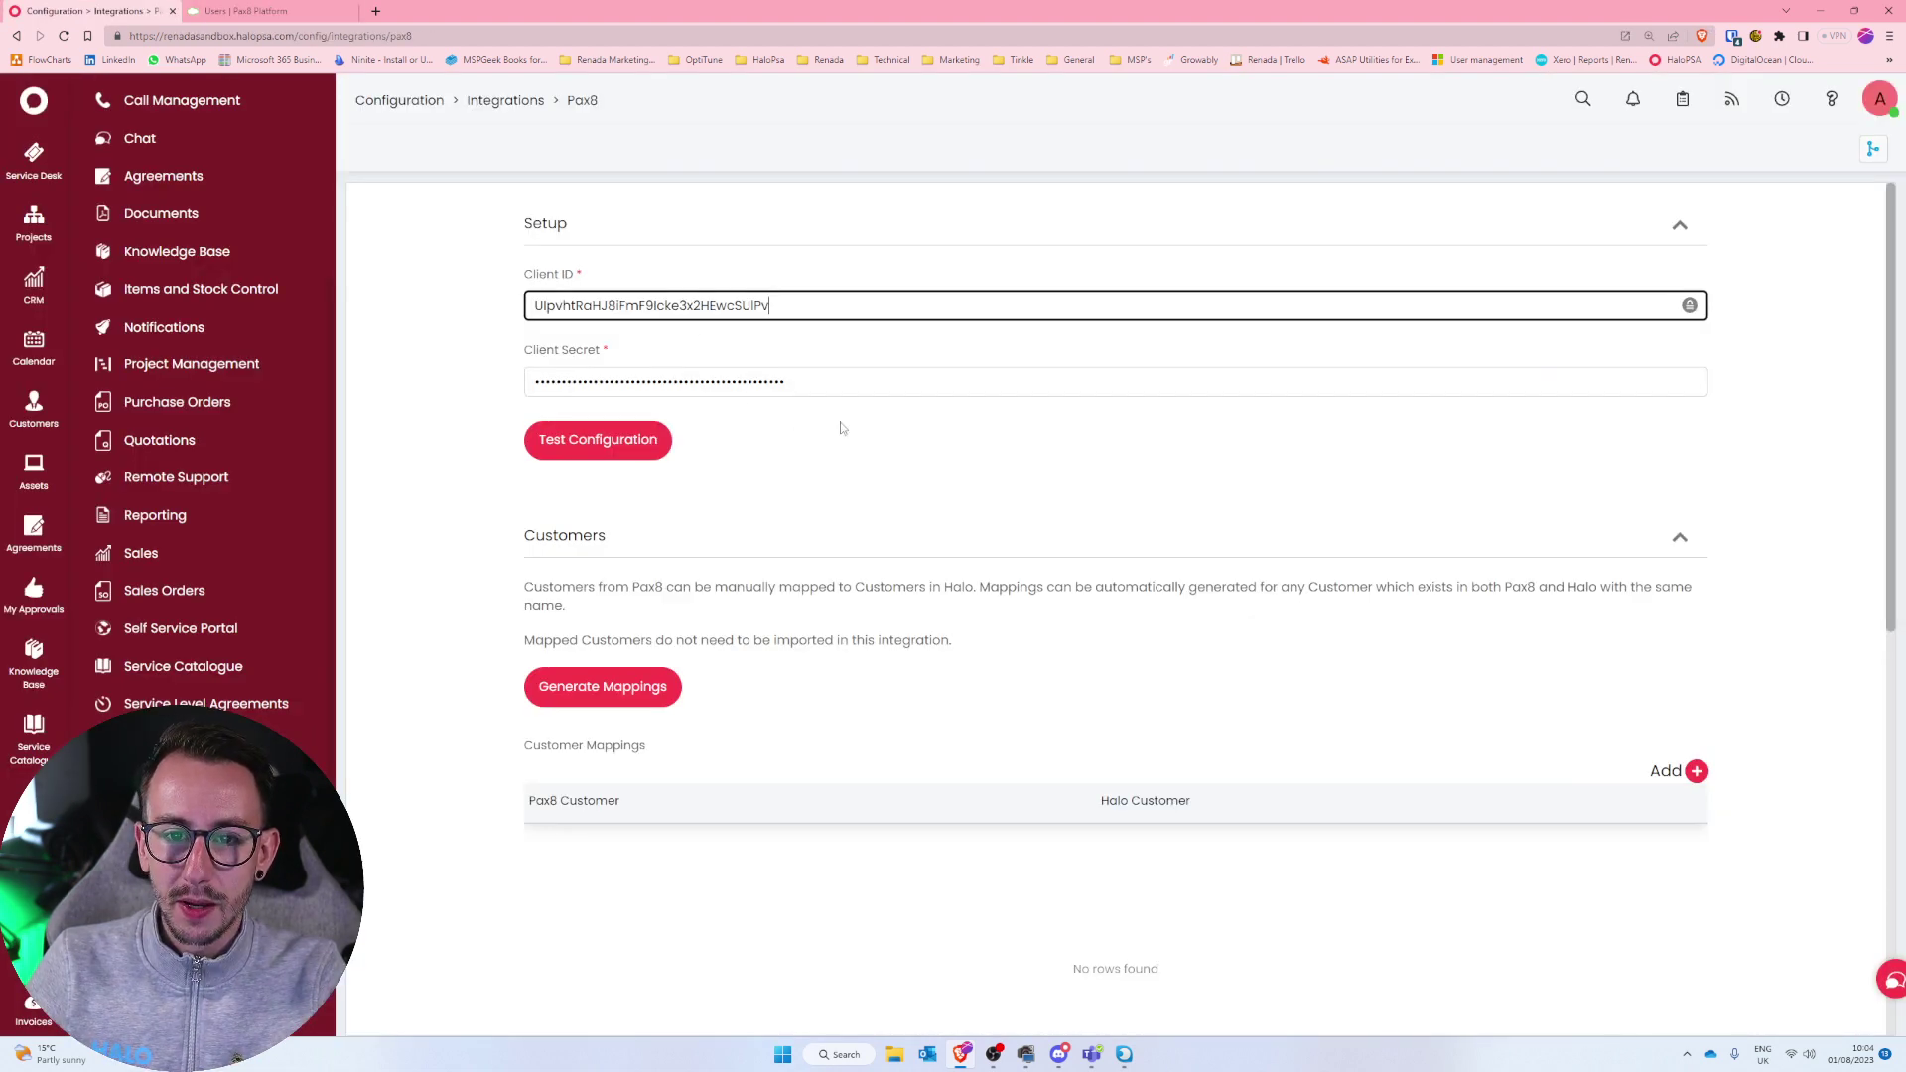
pyautogui.press('Tab')
pyautogui.hotkey('ctrl', 'v')
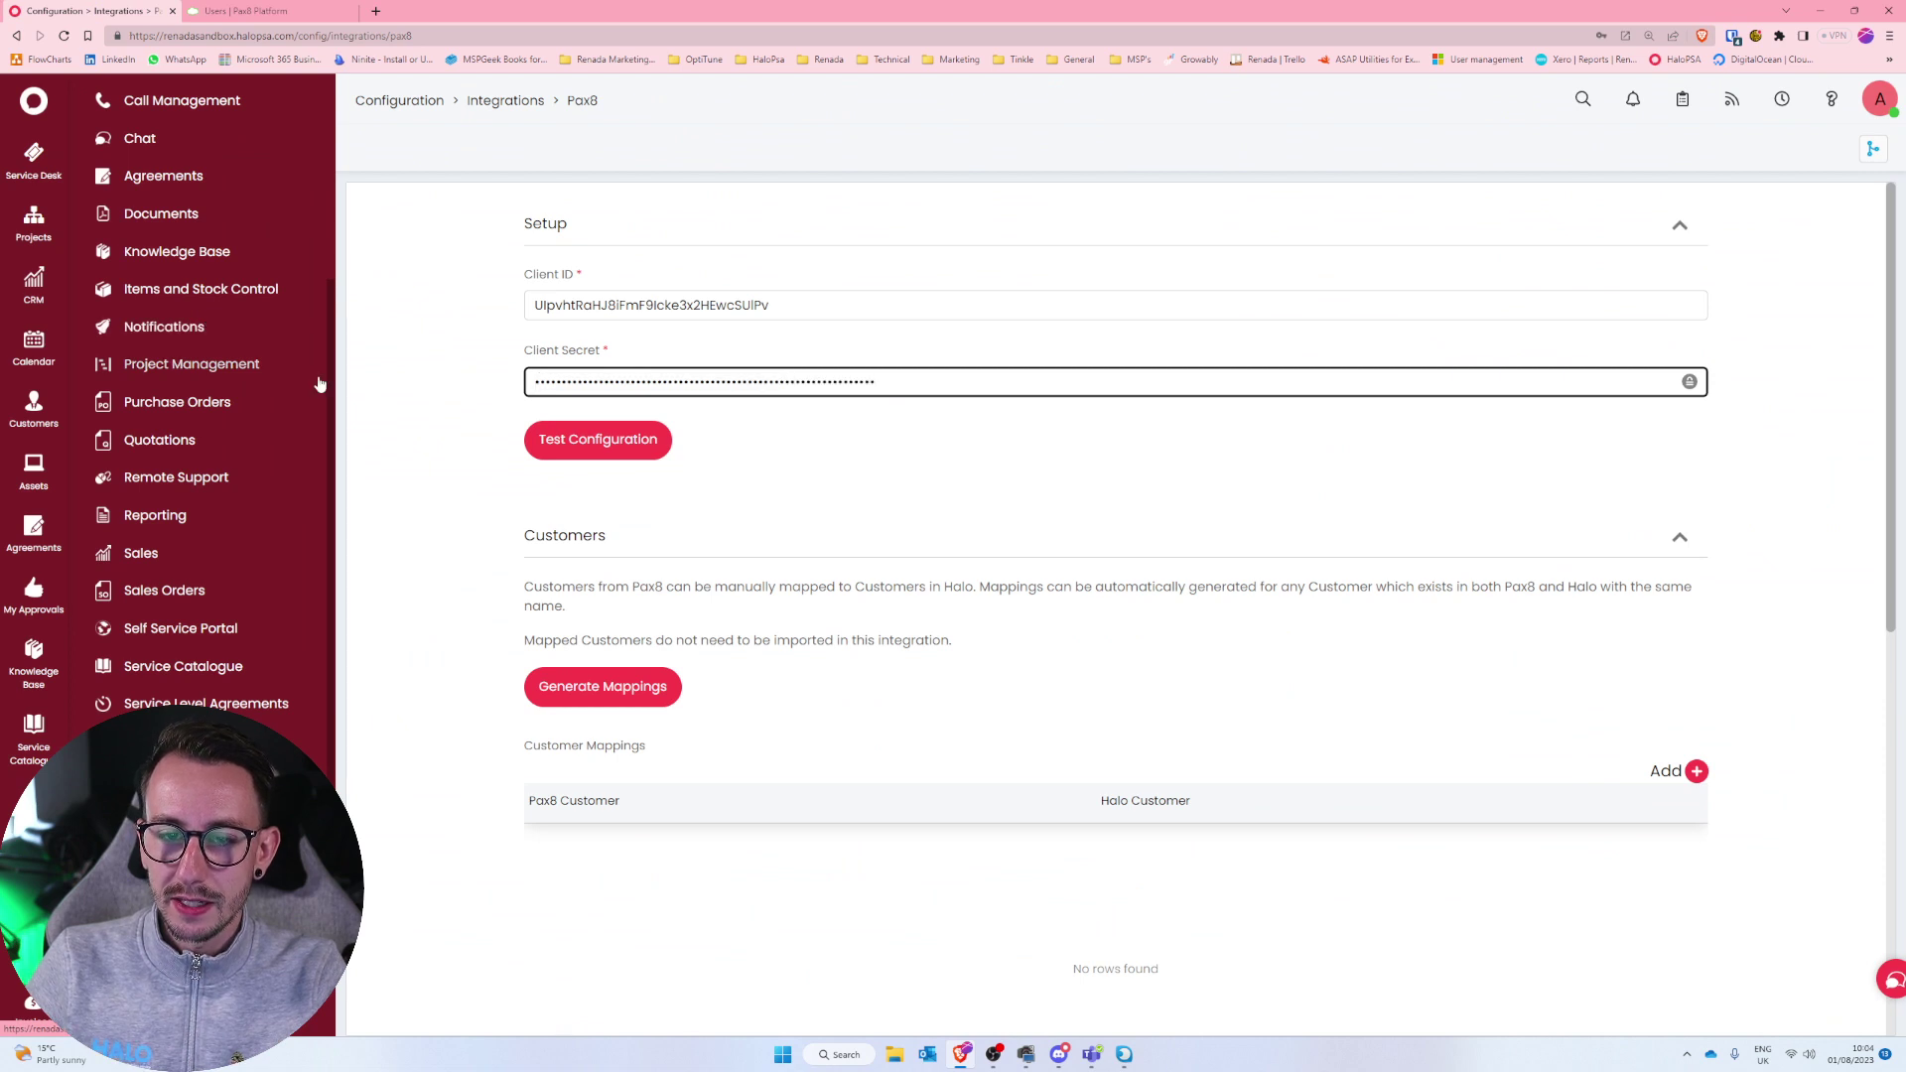
pyautogui.click(397, 403)
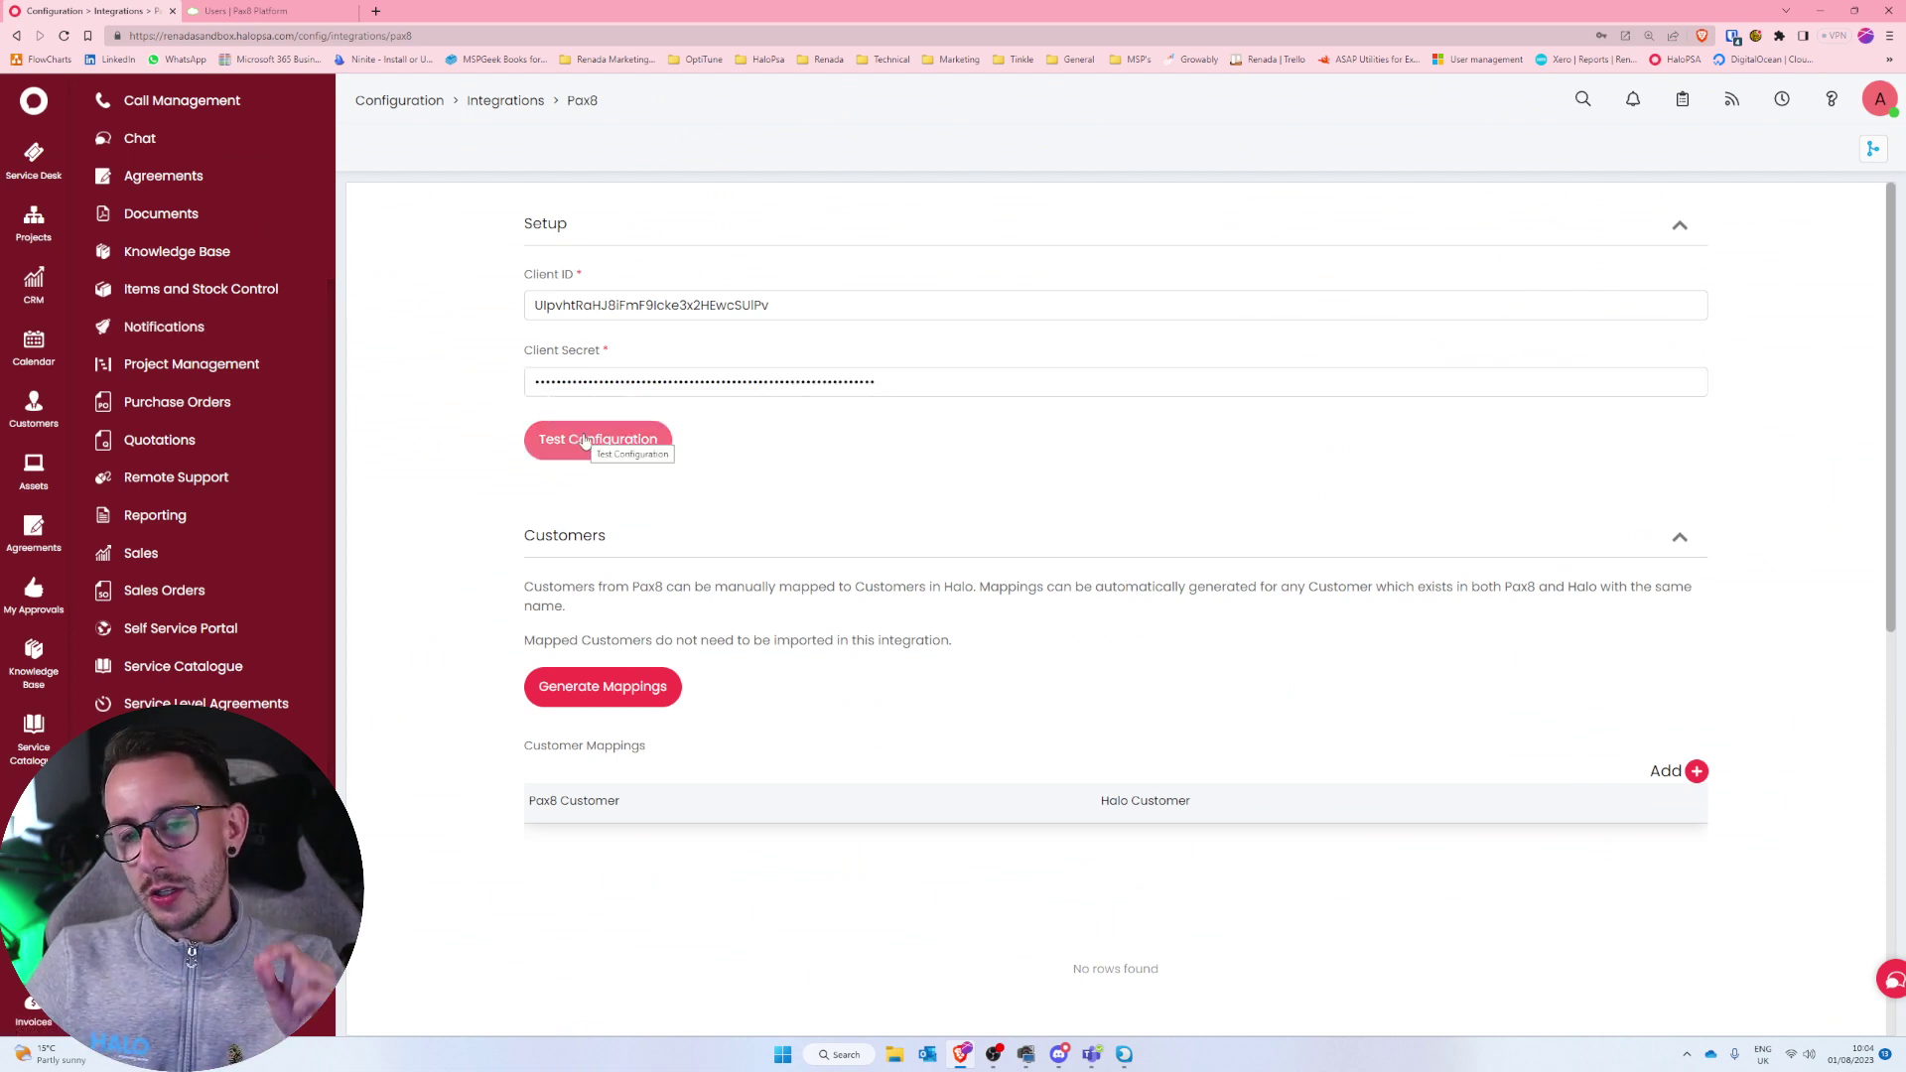
pyautogui.click(584, 441)
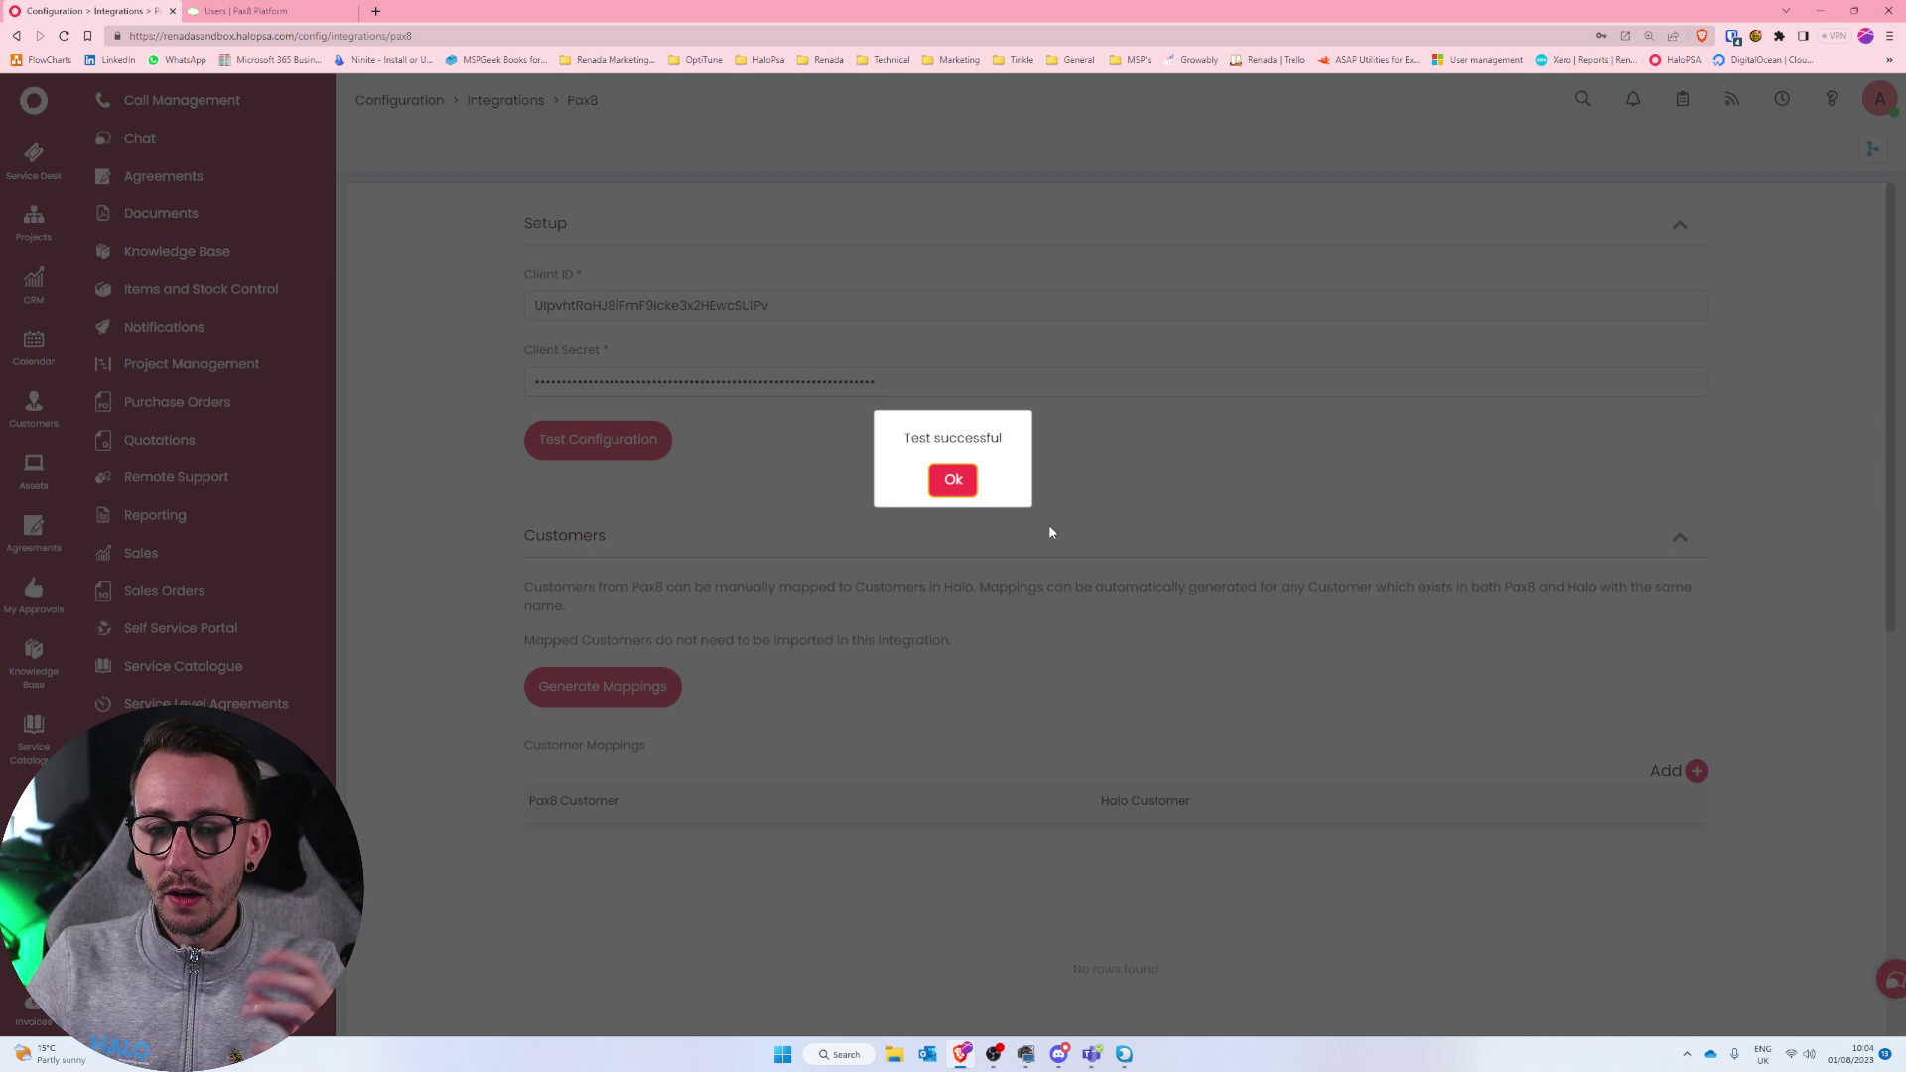
pyautogui.click(954, 486)
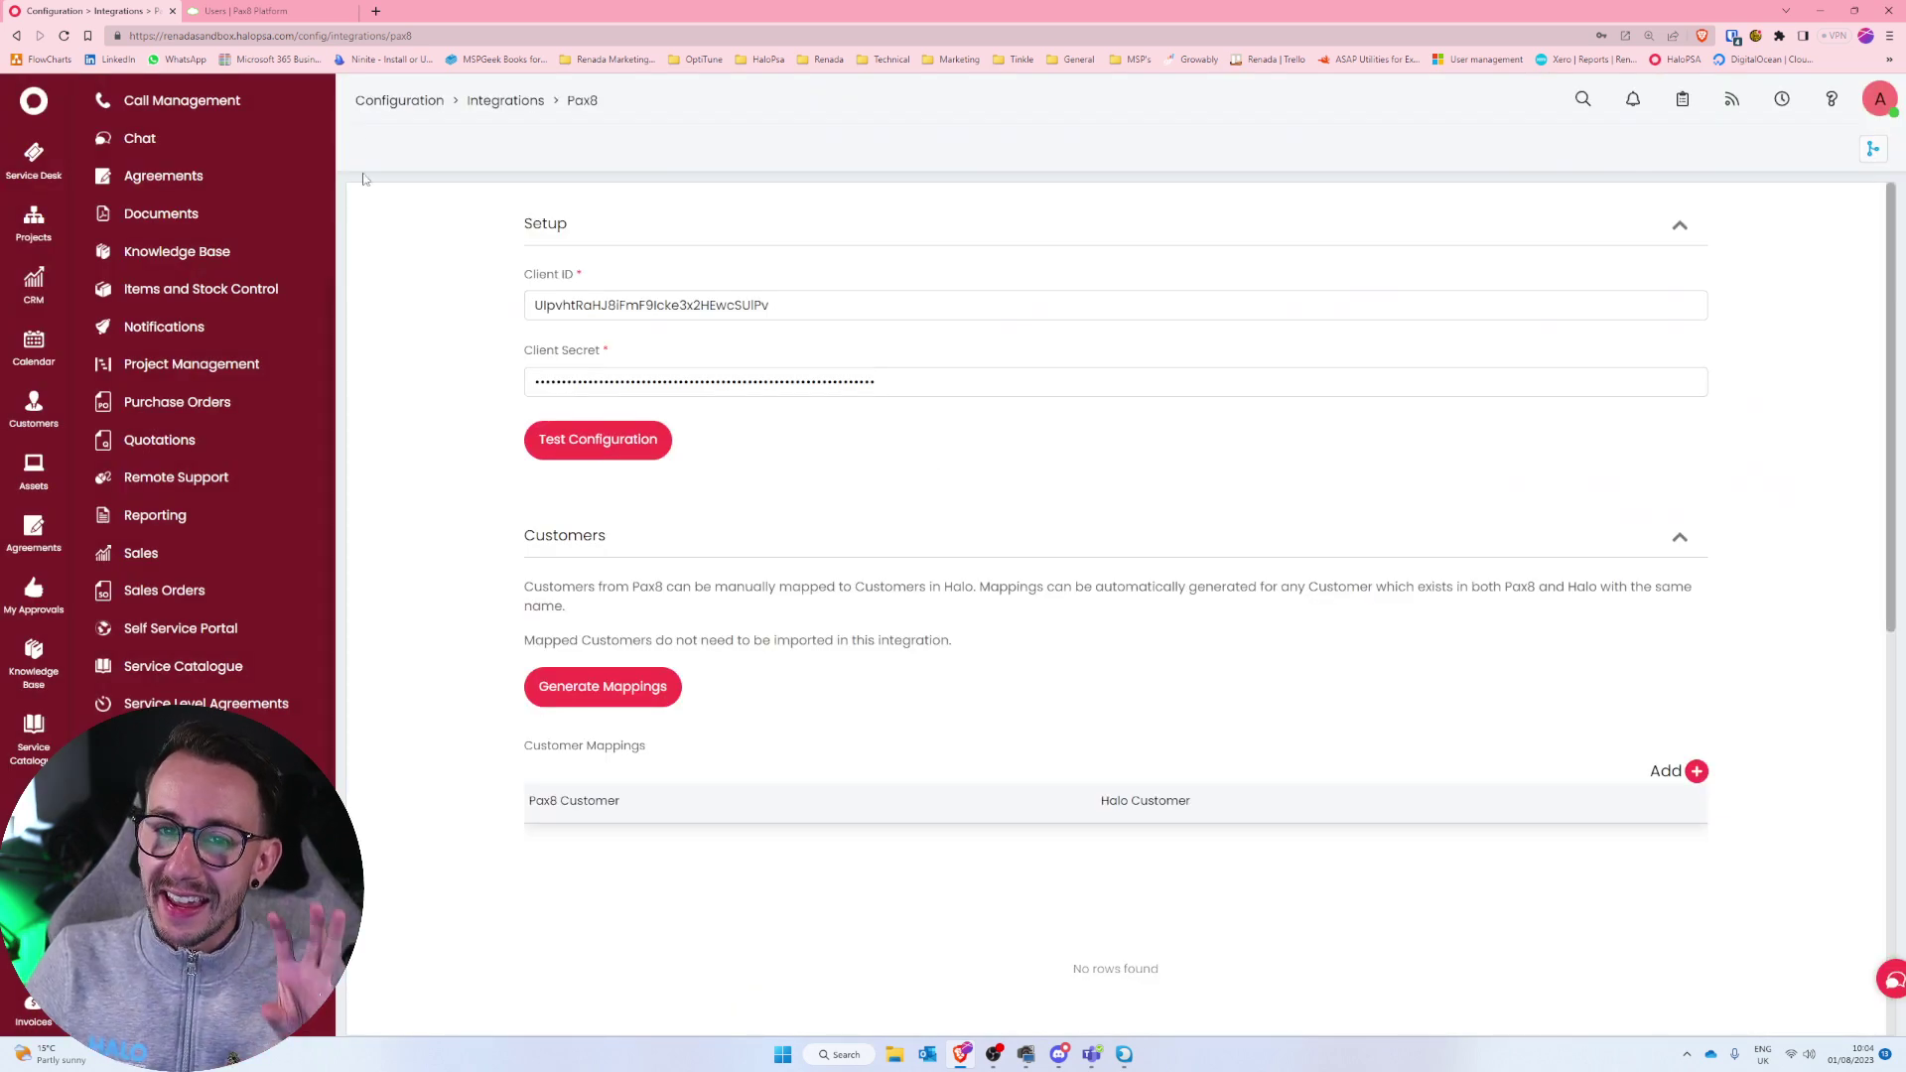
# Compare against the Pax8 app's credentials, then rerun HaloPSA's Pax8 connection test successfully.
pyautogui.click(290, 10)
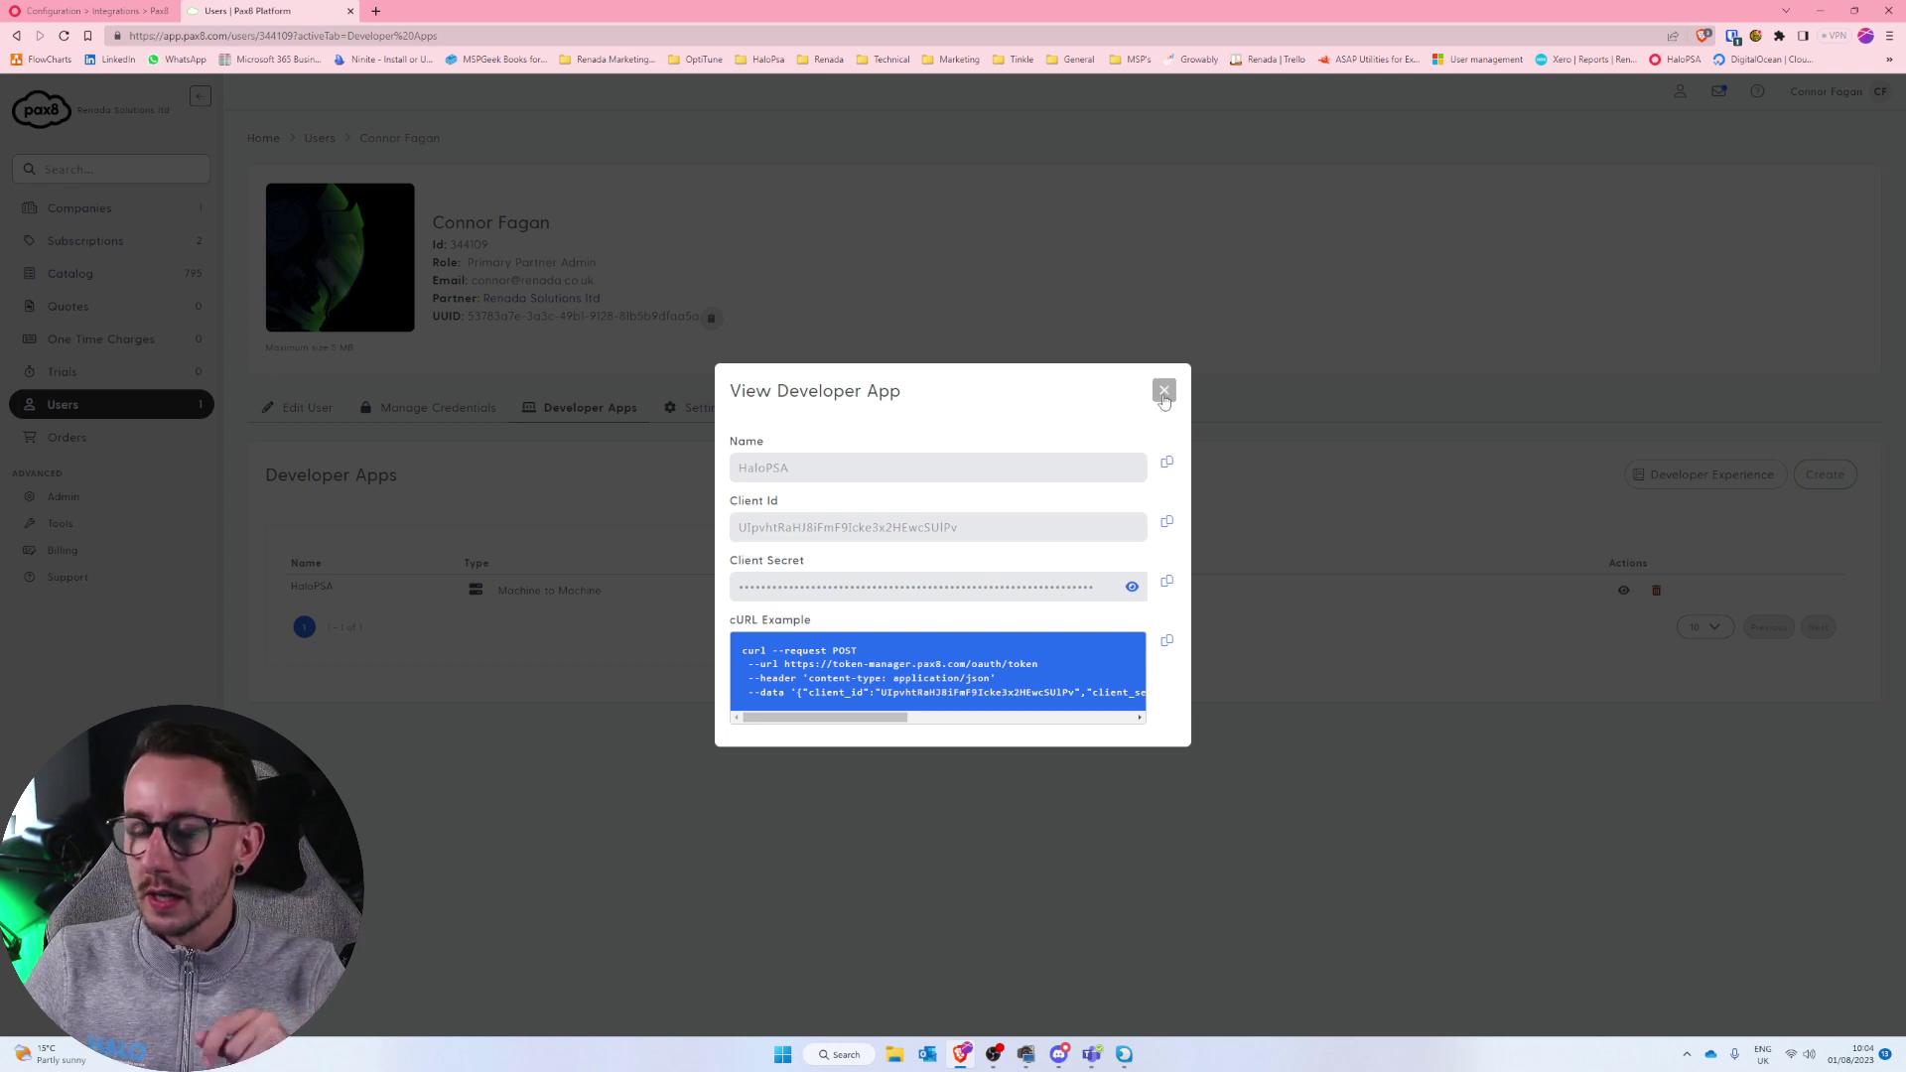
pyautogui.click(94, 11)
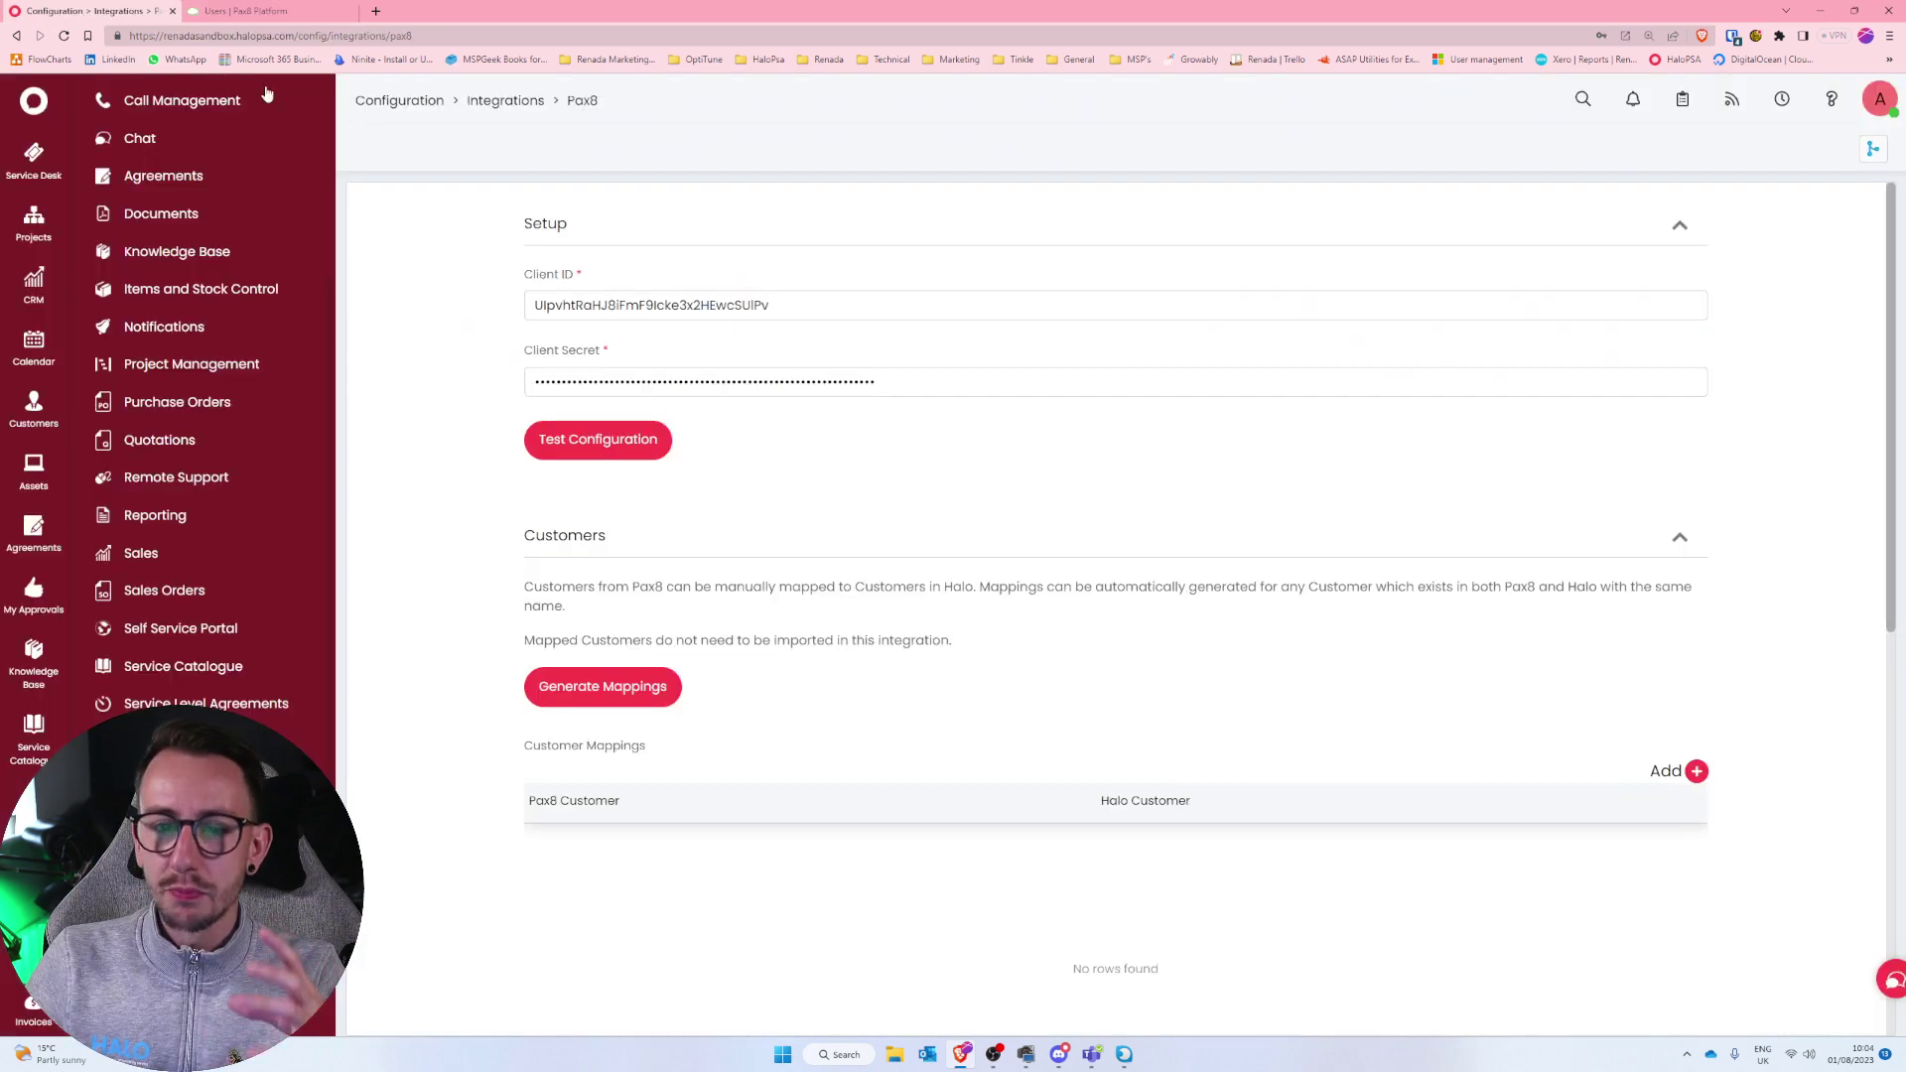
pyautogui.click(571, 440)
pyautogui.click(951, 483)
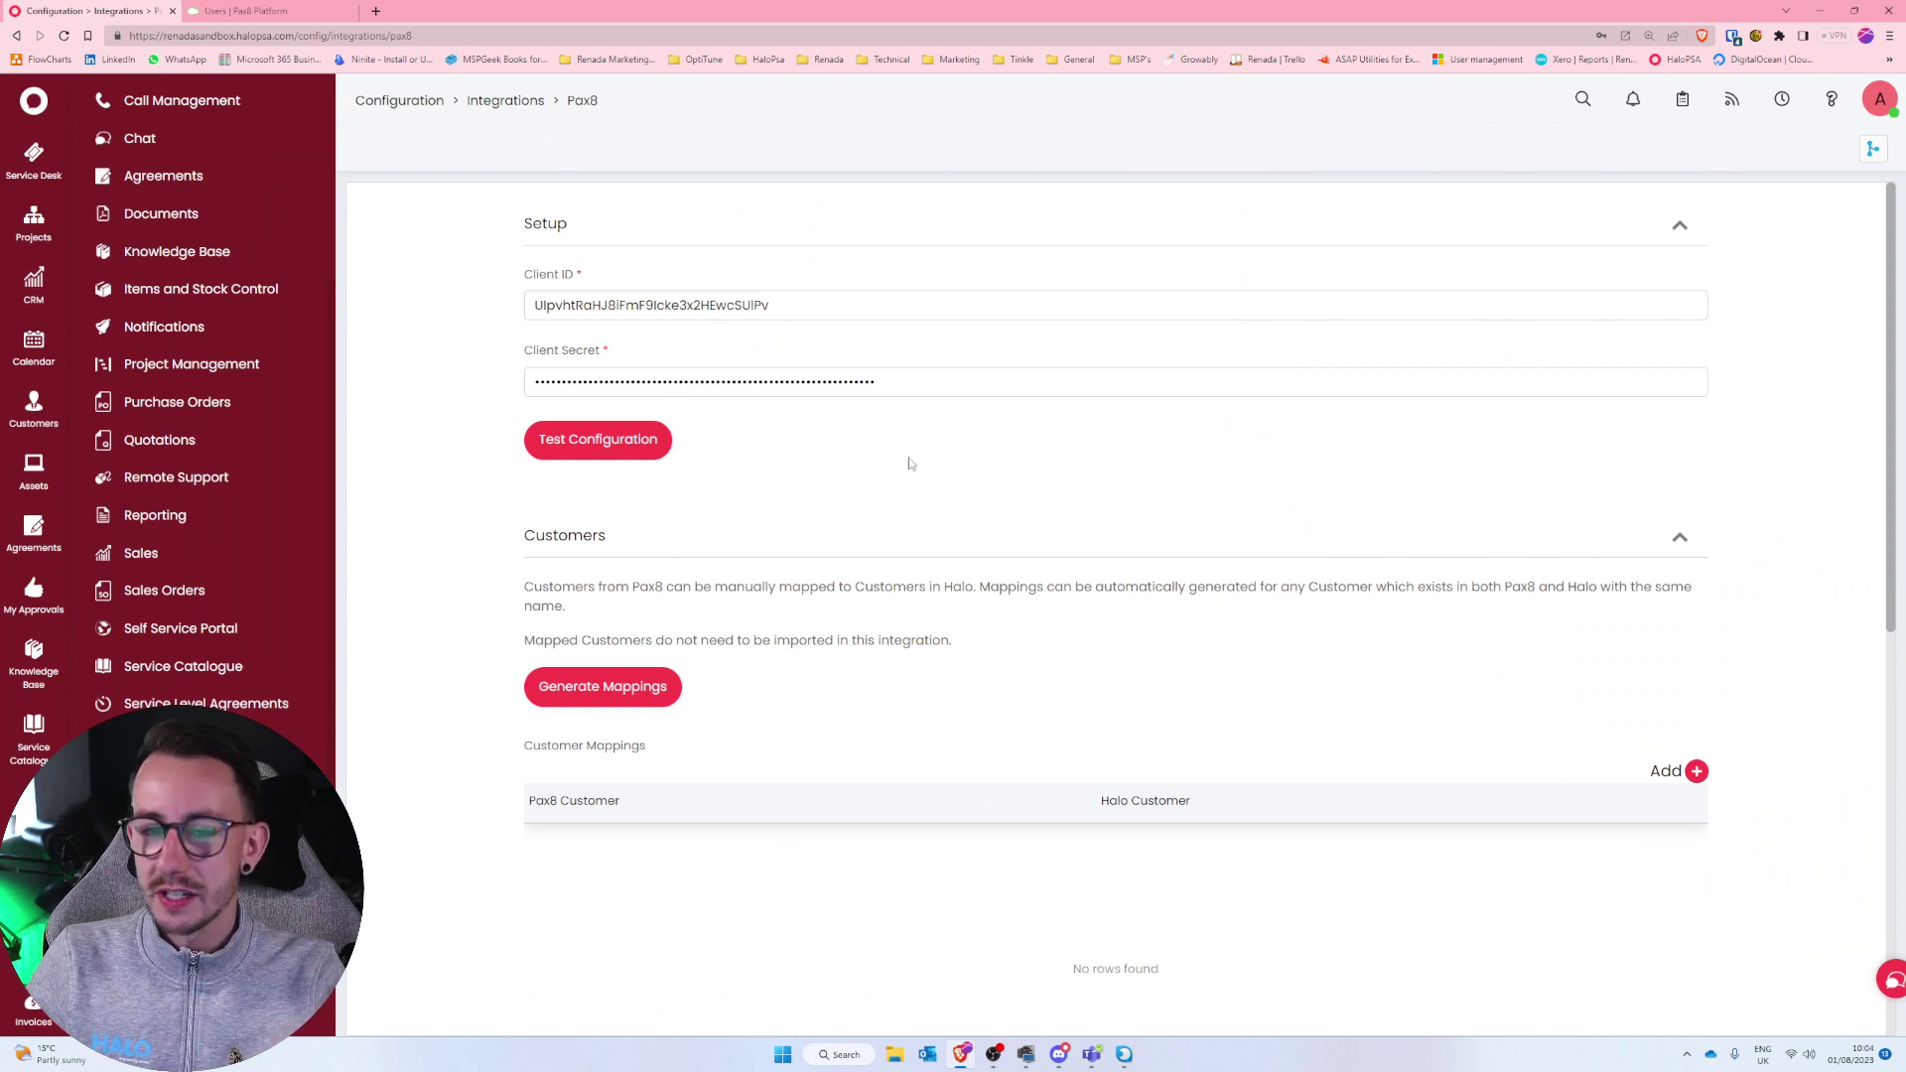
# Close the Pax8 app details and confirm the HaloPSA Pax8 test succeeds once more.
pyautogui.click(324, 12)
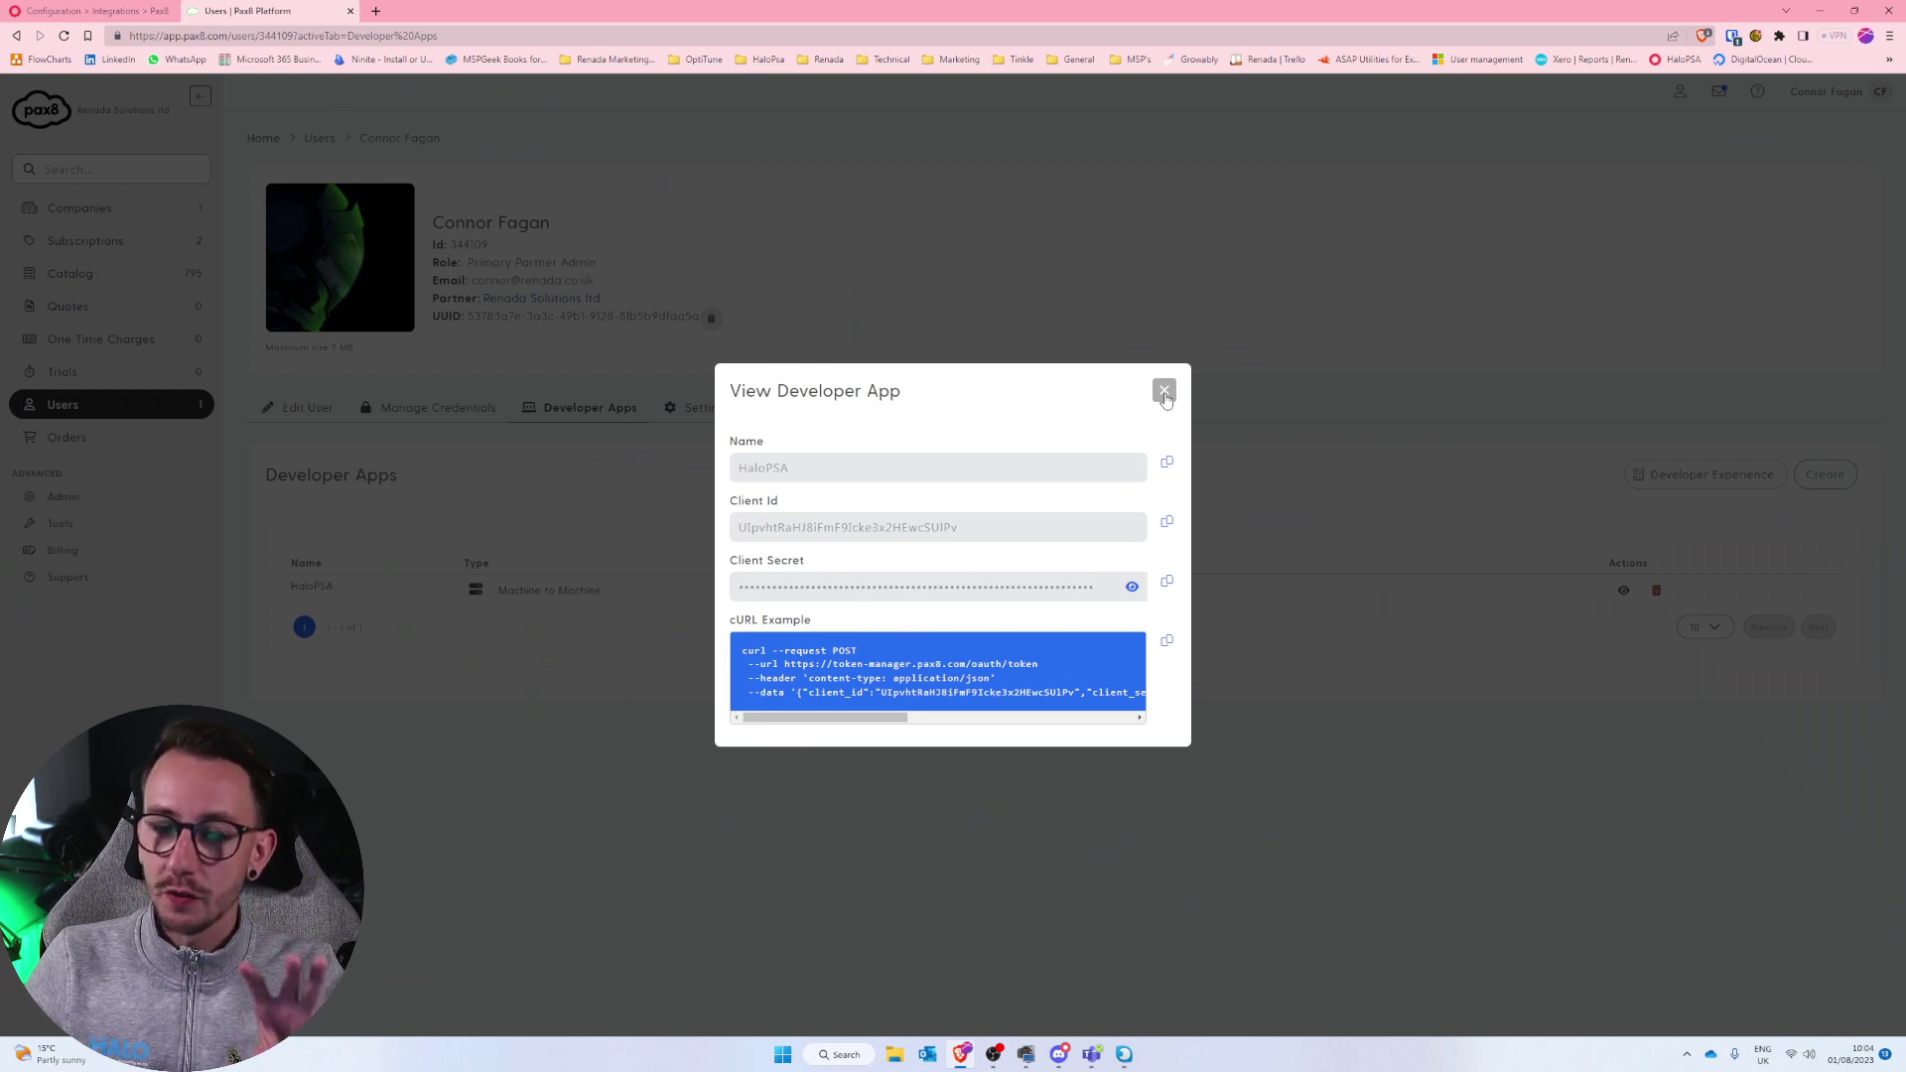
pyautogui.click(1164, 392)
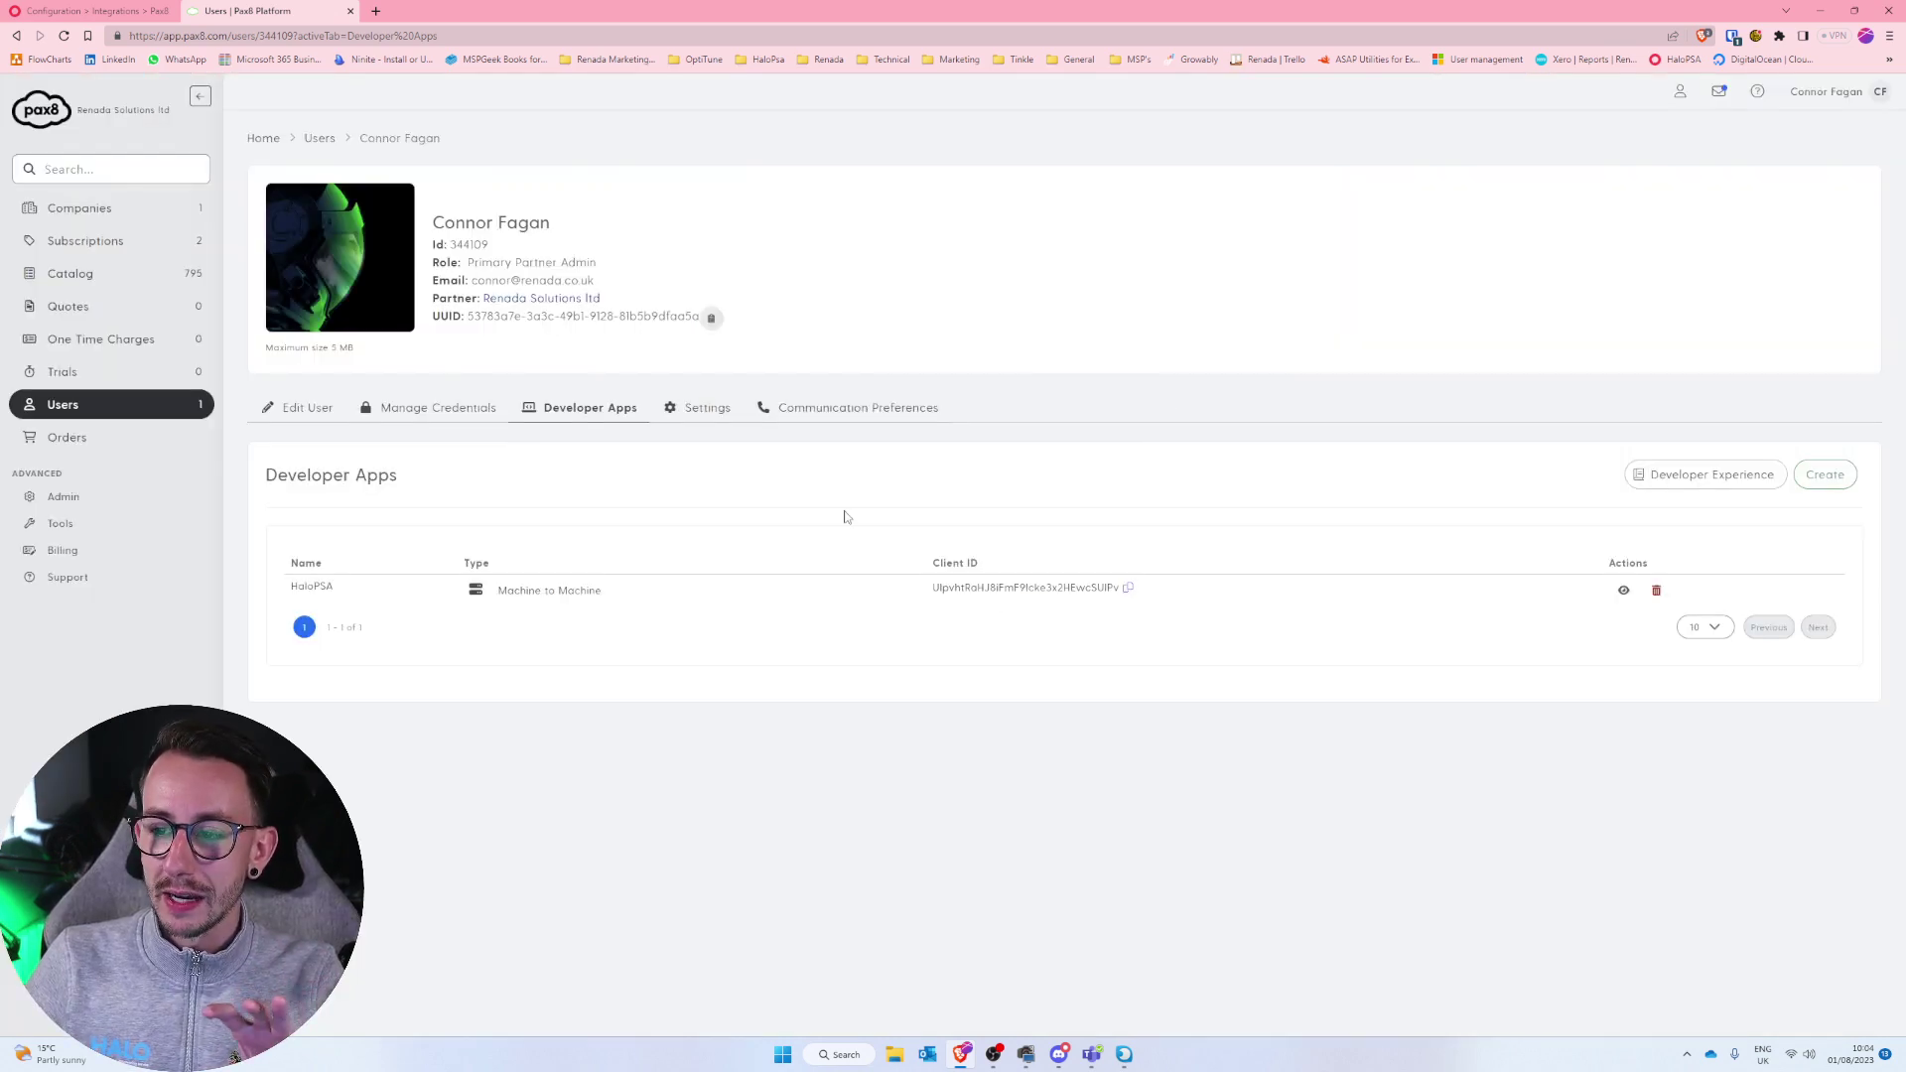
pyautogui.hotkey('ctrl', 'shift', 'Tab')
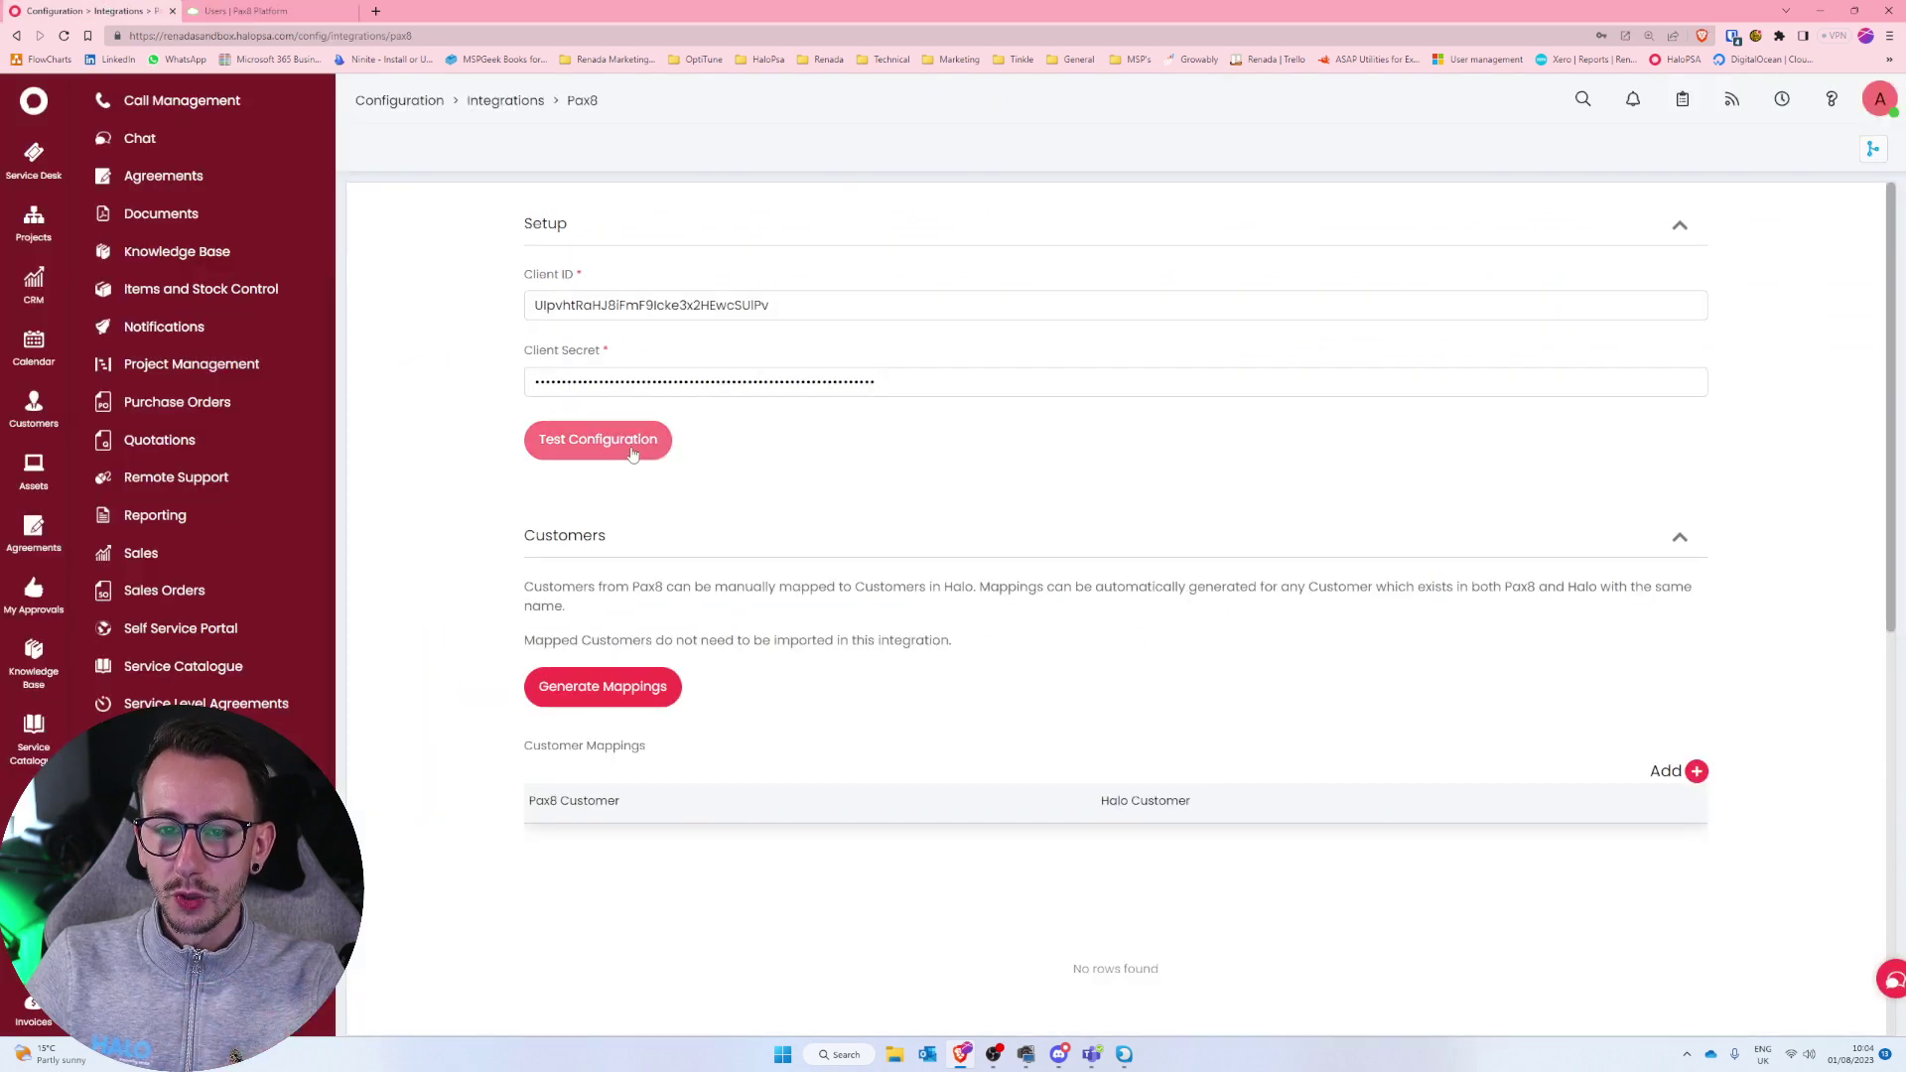
pyautogui.click(631, 452)
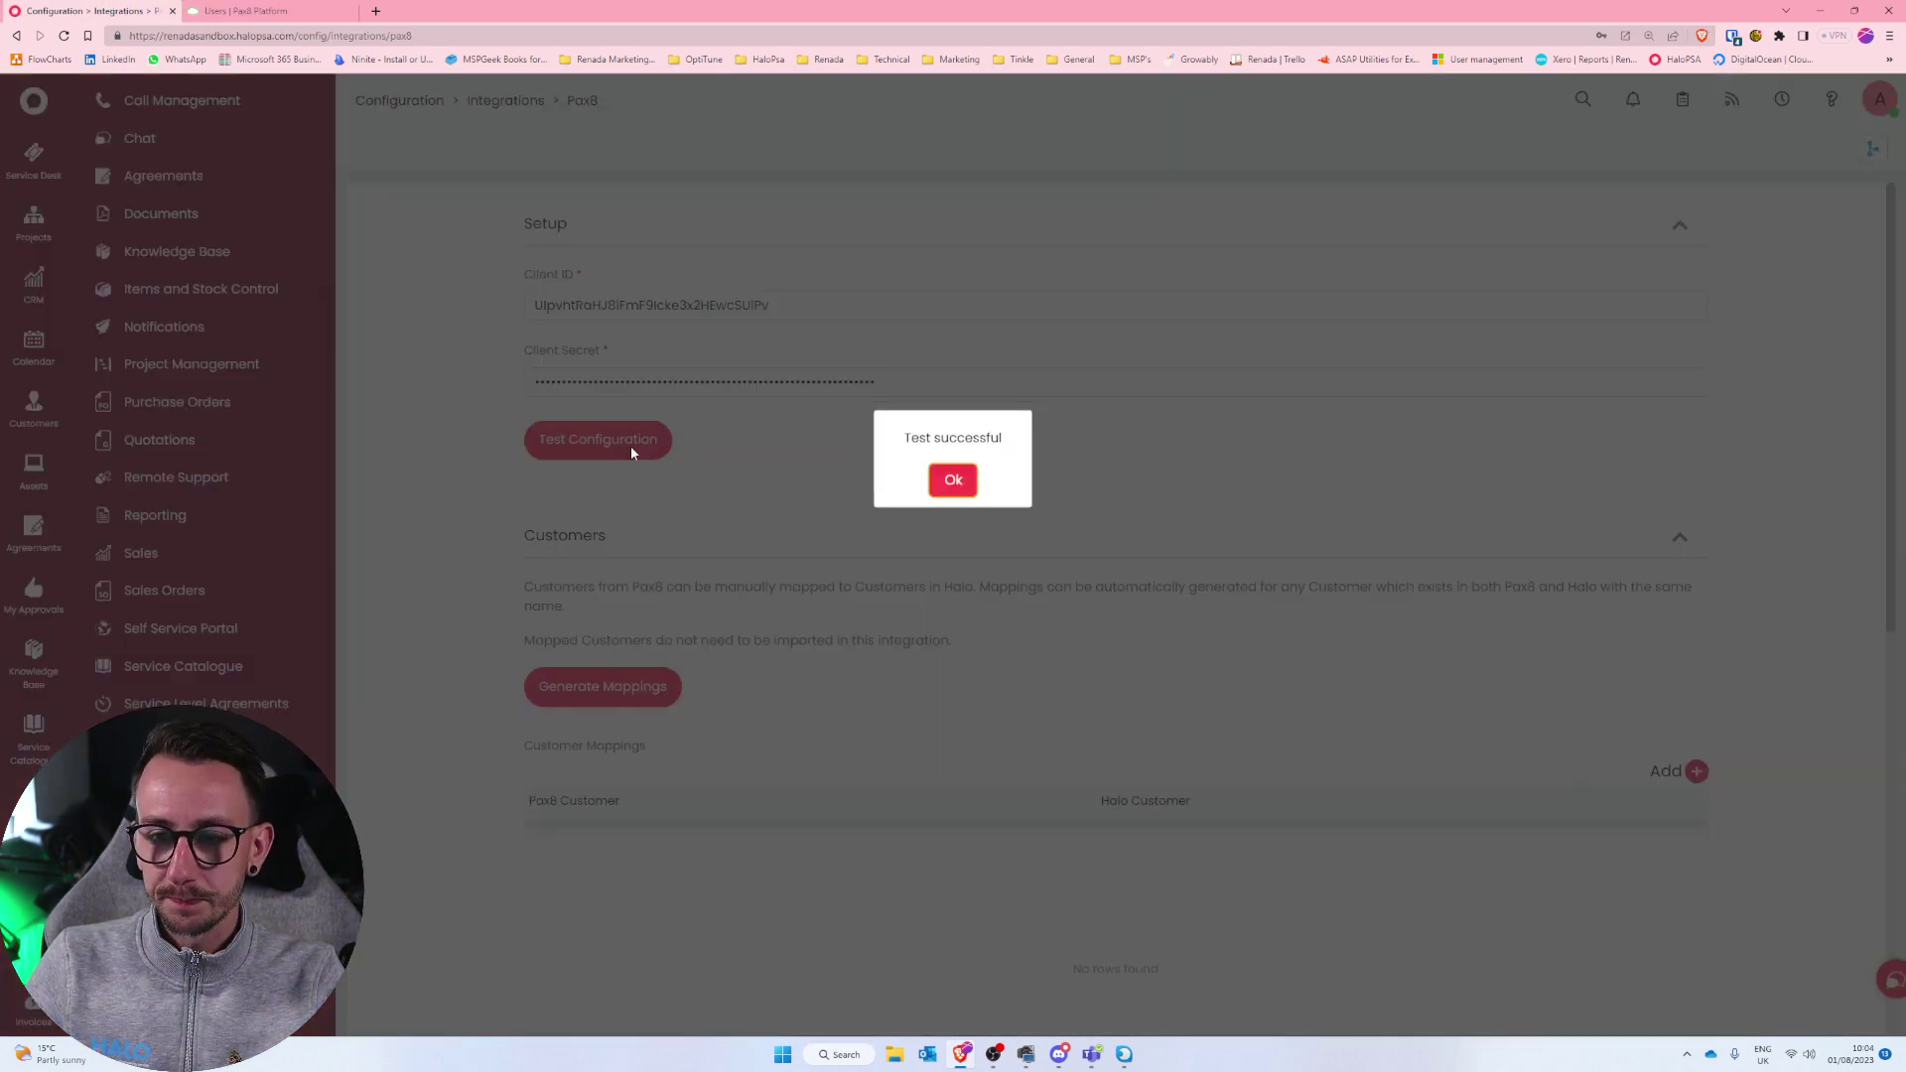
pyautogui.click(953, 480)
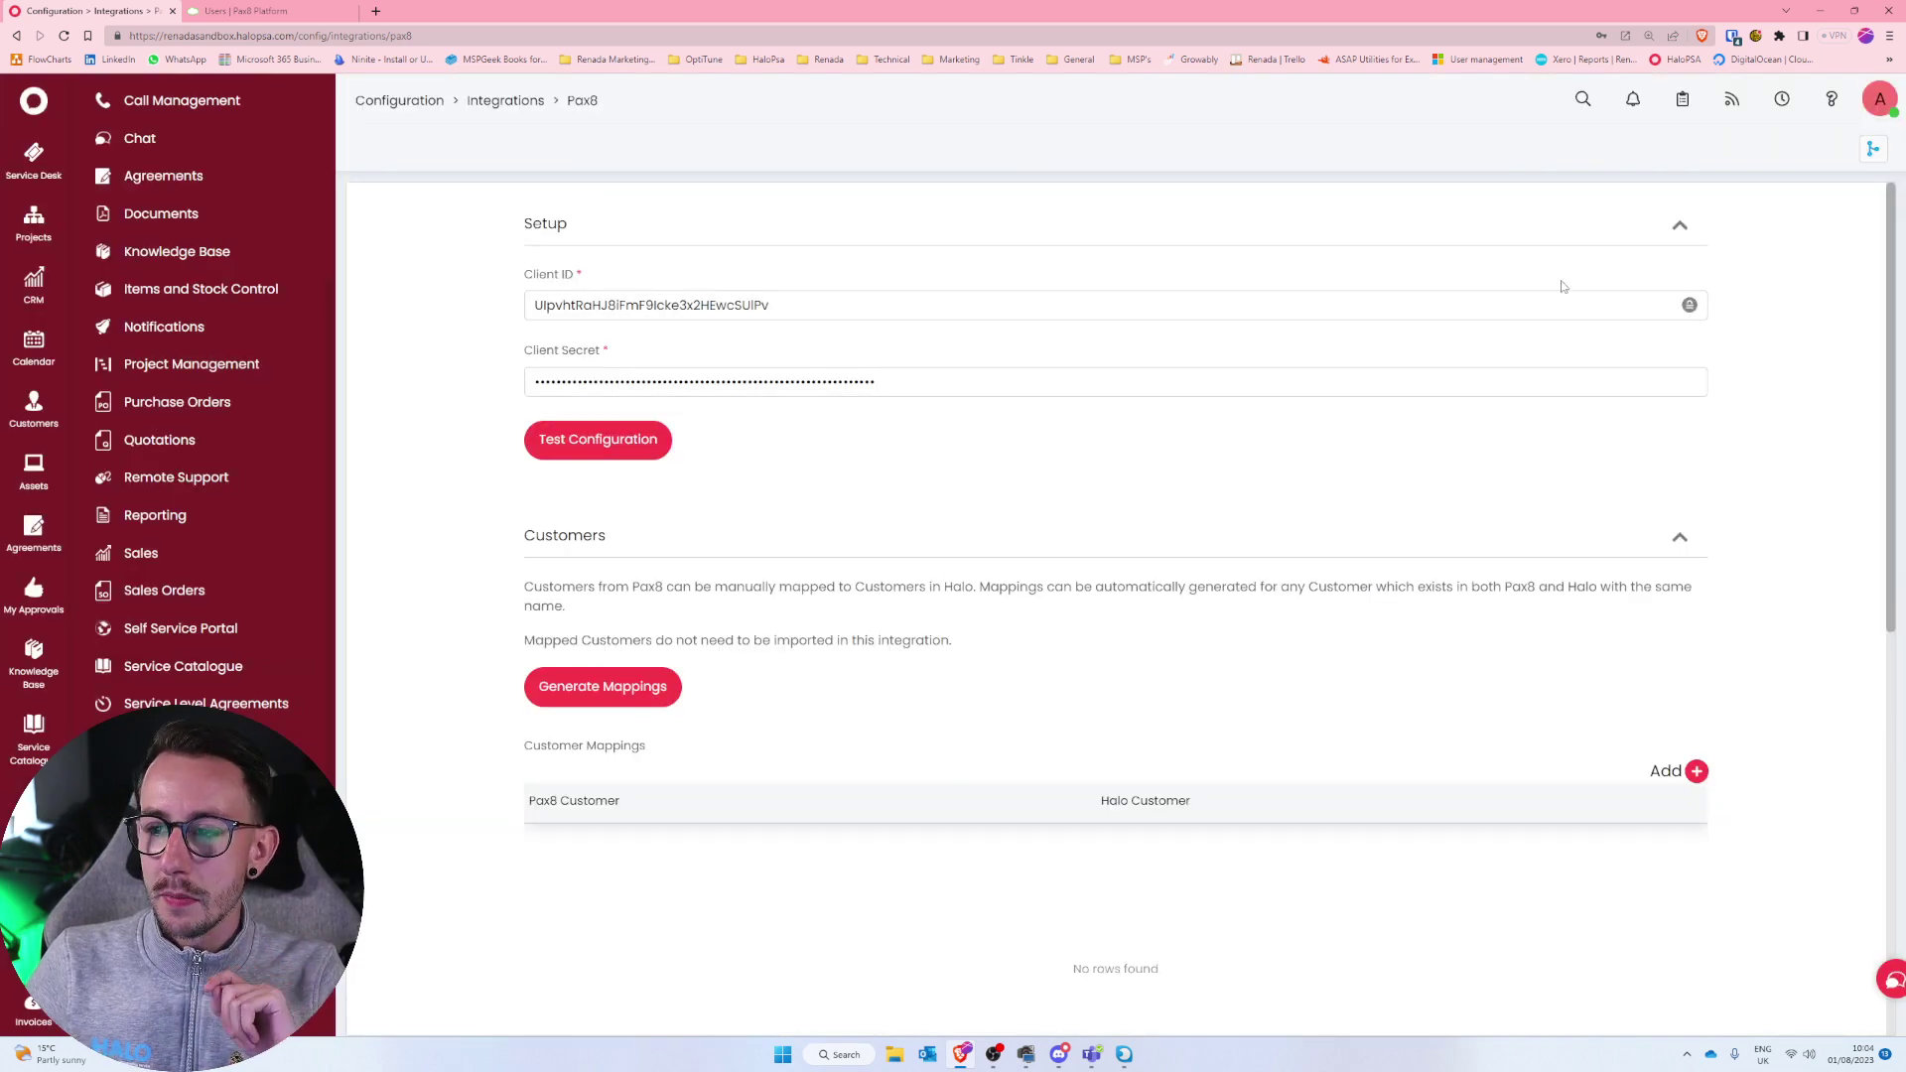
# Generate Pax8-to-Halo customer mappings (none found), then return to Pax8's developer apps page.
pyautogui.moveTo(1894, 278); pyautogui.dragTo(1900, 427)
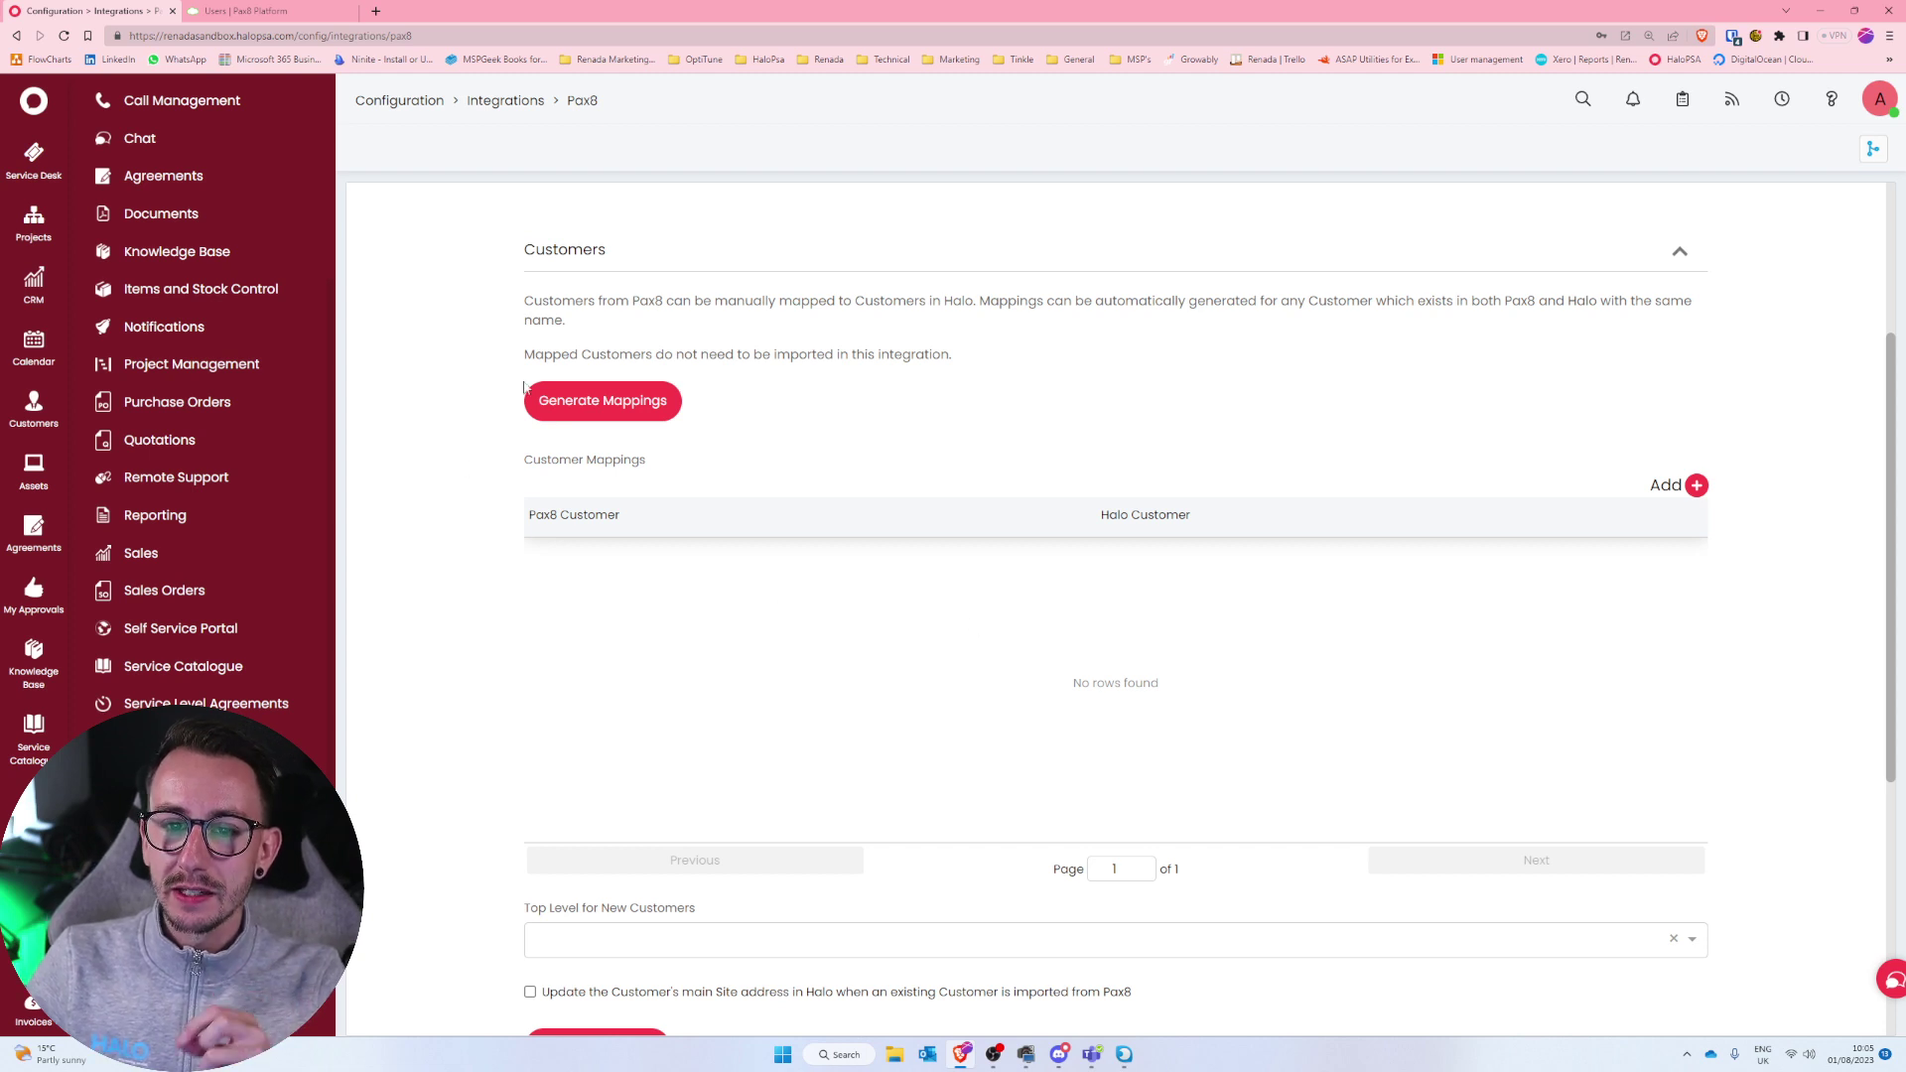
pyautogui.moveTo(523, 356); pyautogui.dragTo(966, 347)
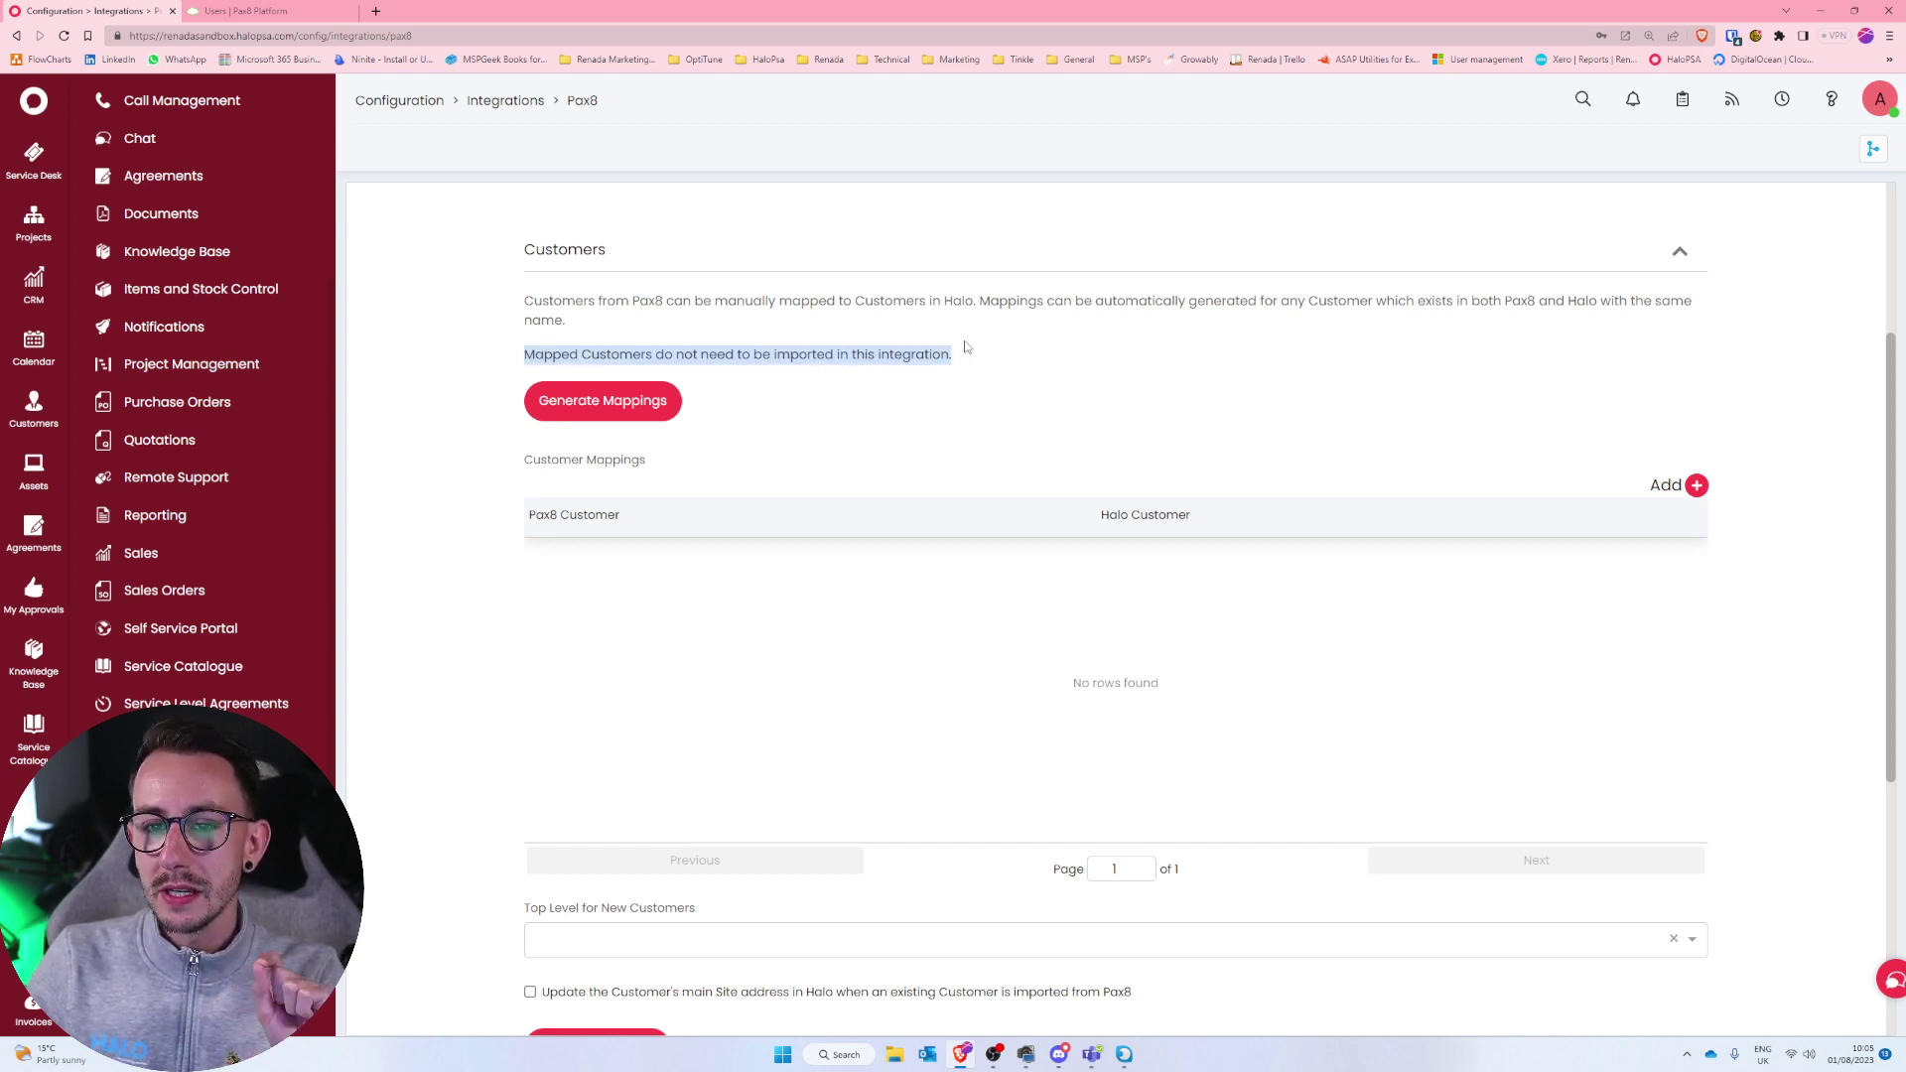
pyautogui.click(966, 347)
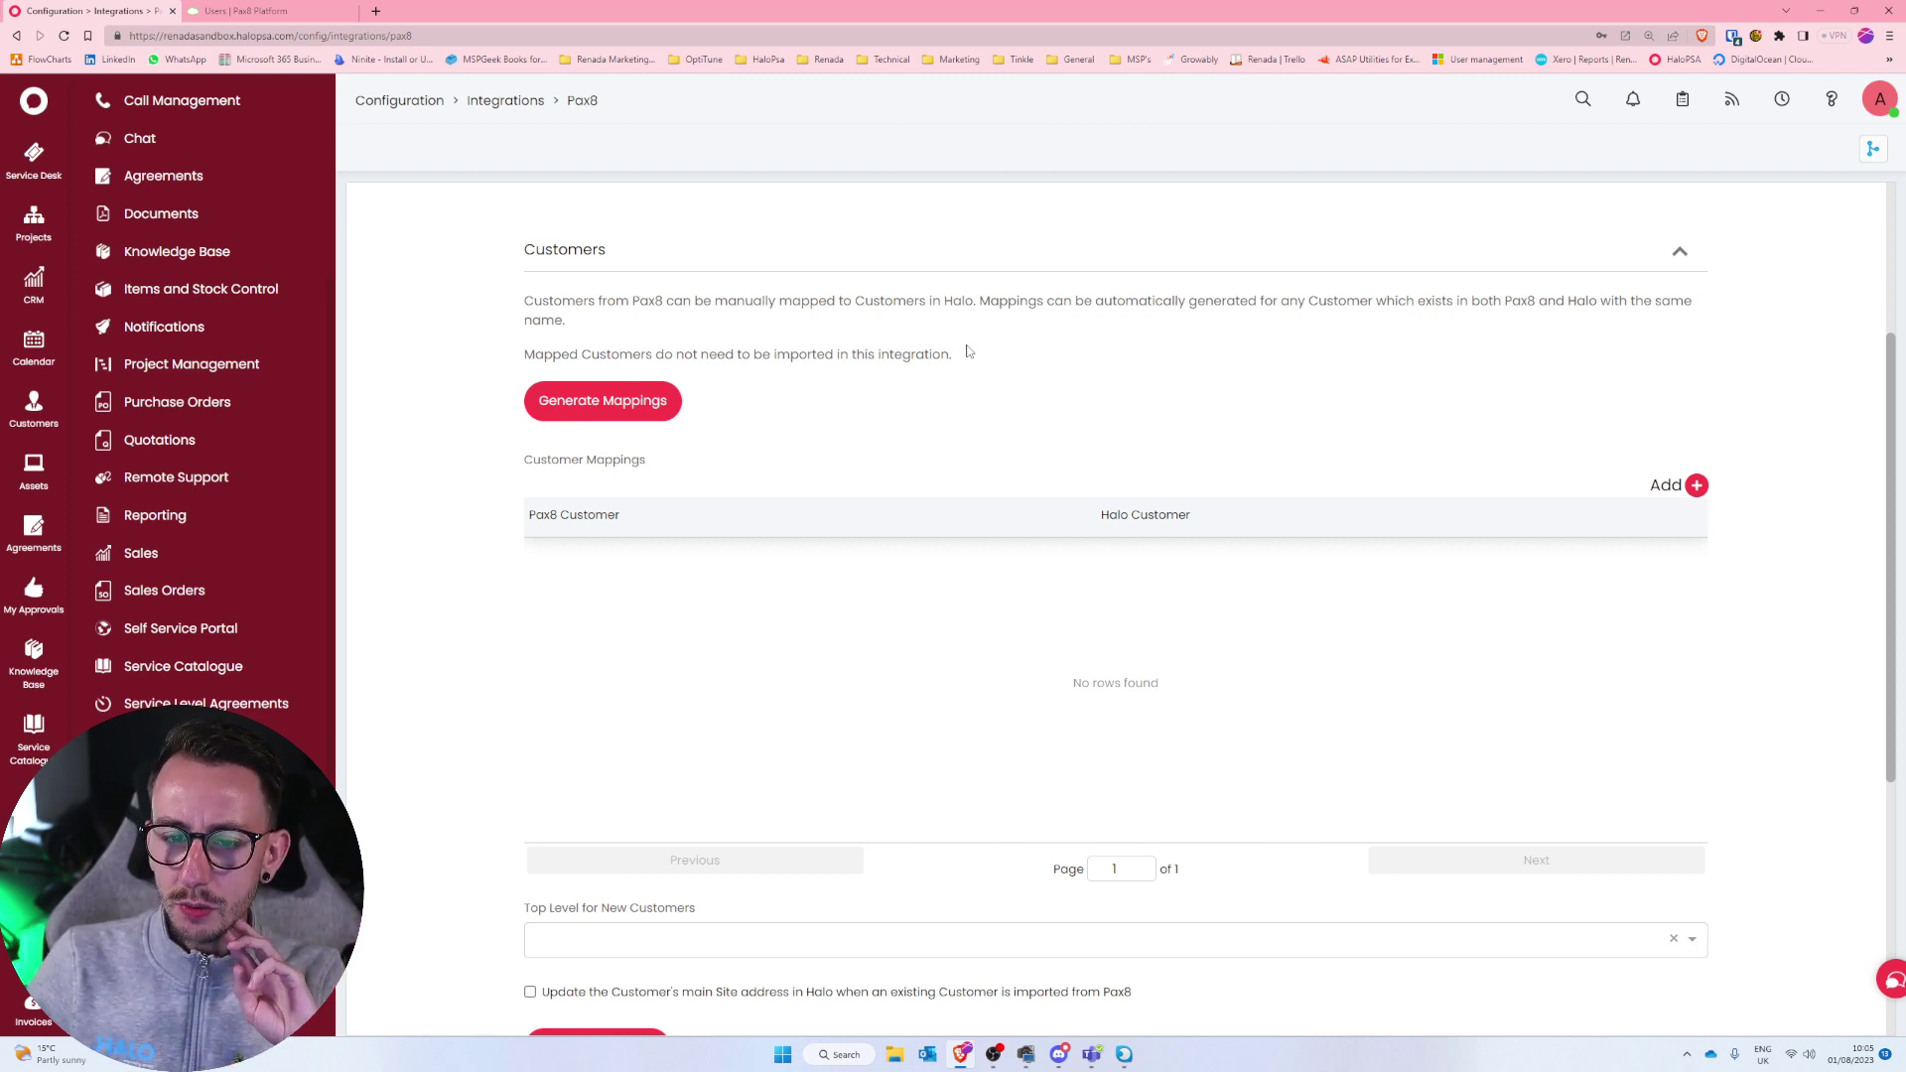
pyautogui.click(656, 402)
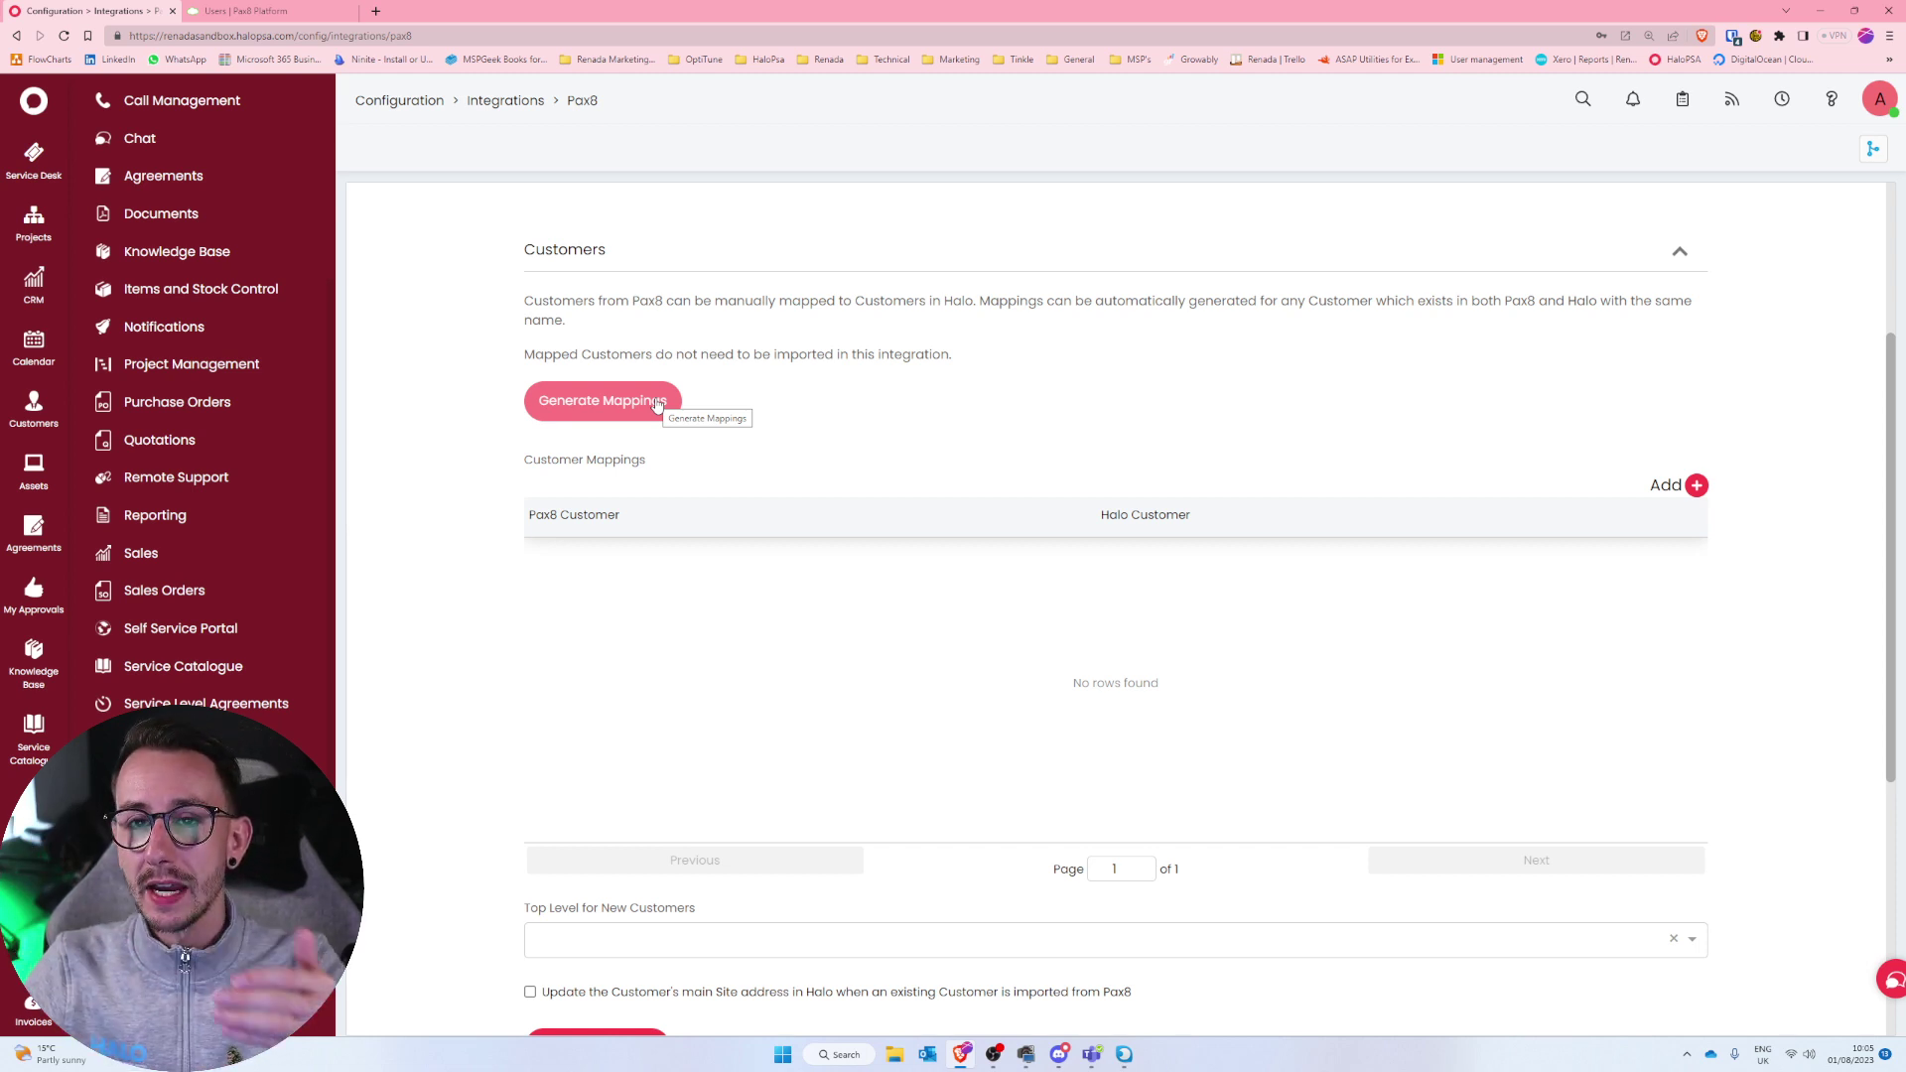
pyautogui.click(288, 11)
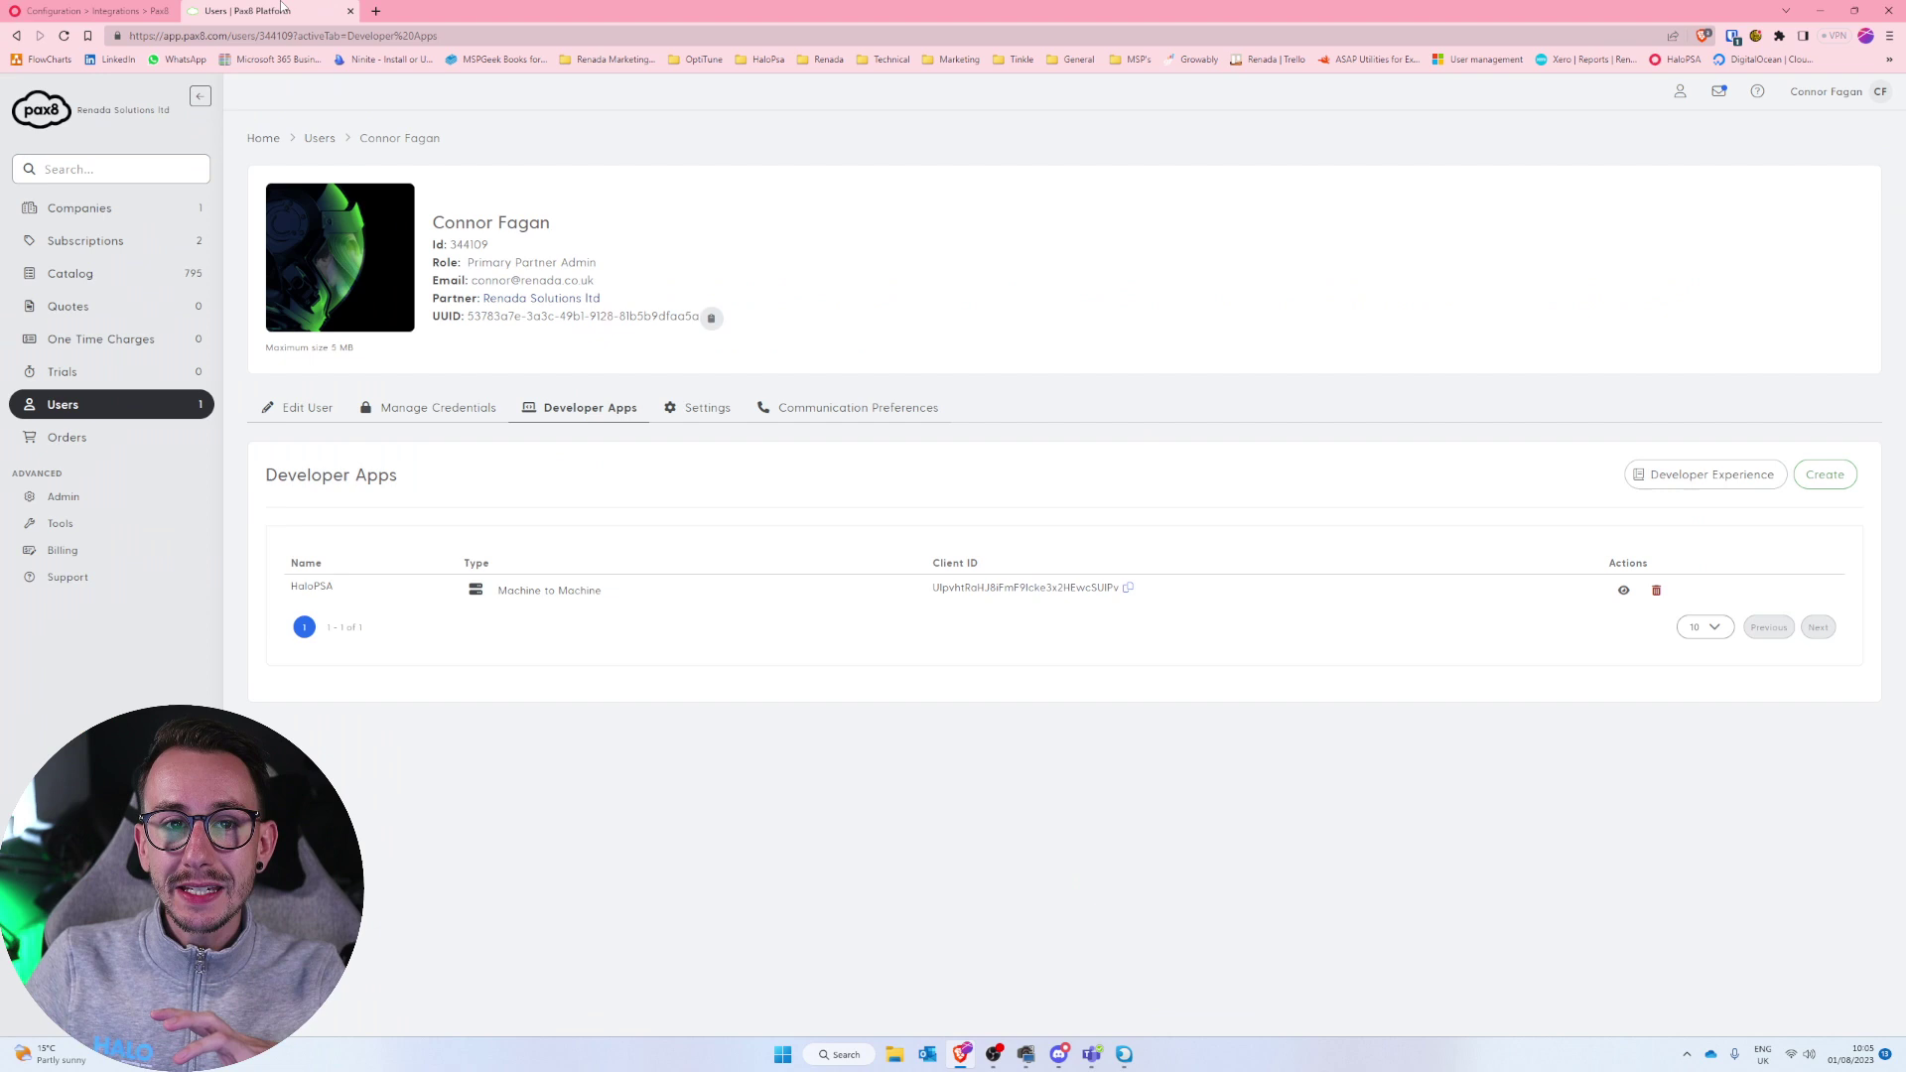
# Check Pax8's Companies list, holding only Renada Solutions ltd, then return to HaloPSA.
pyautogui.click(145, 212)
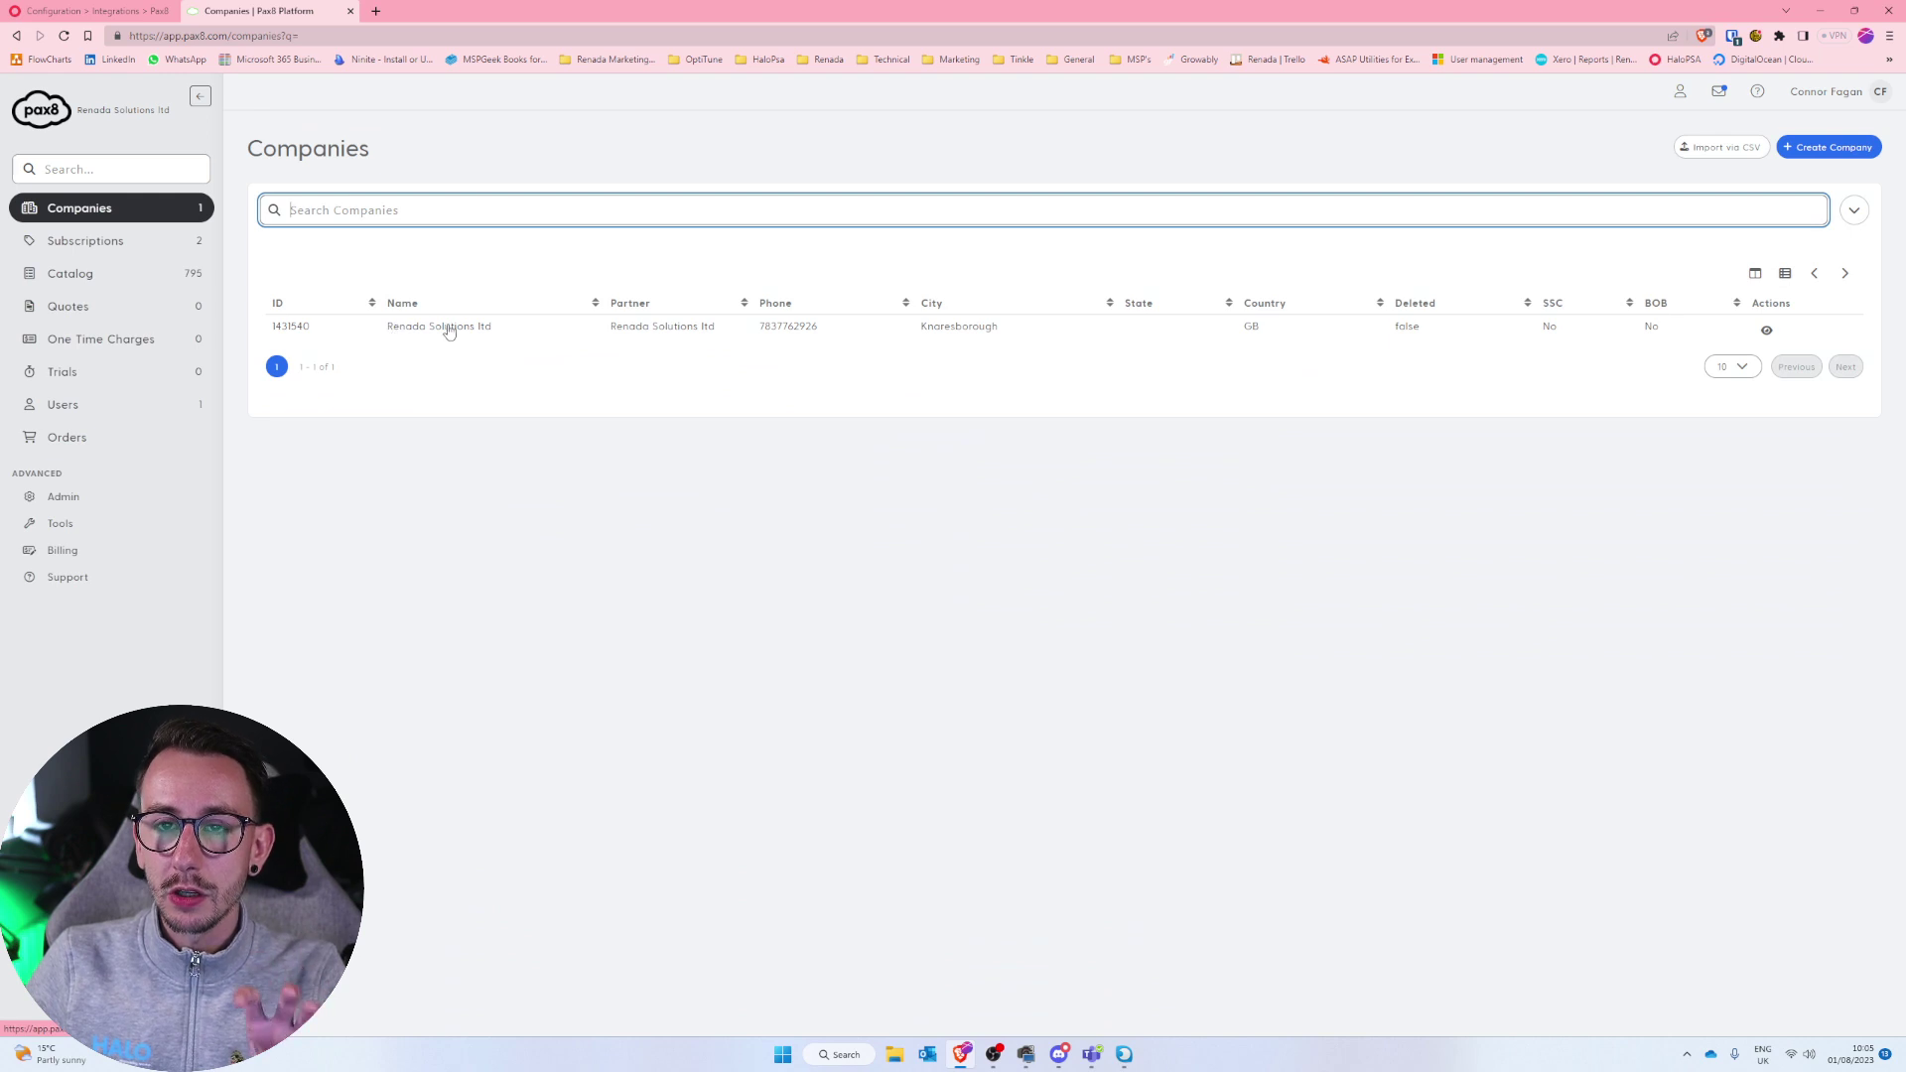
pyautogui.click(84, 11)
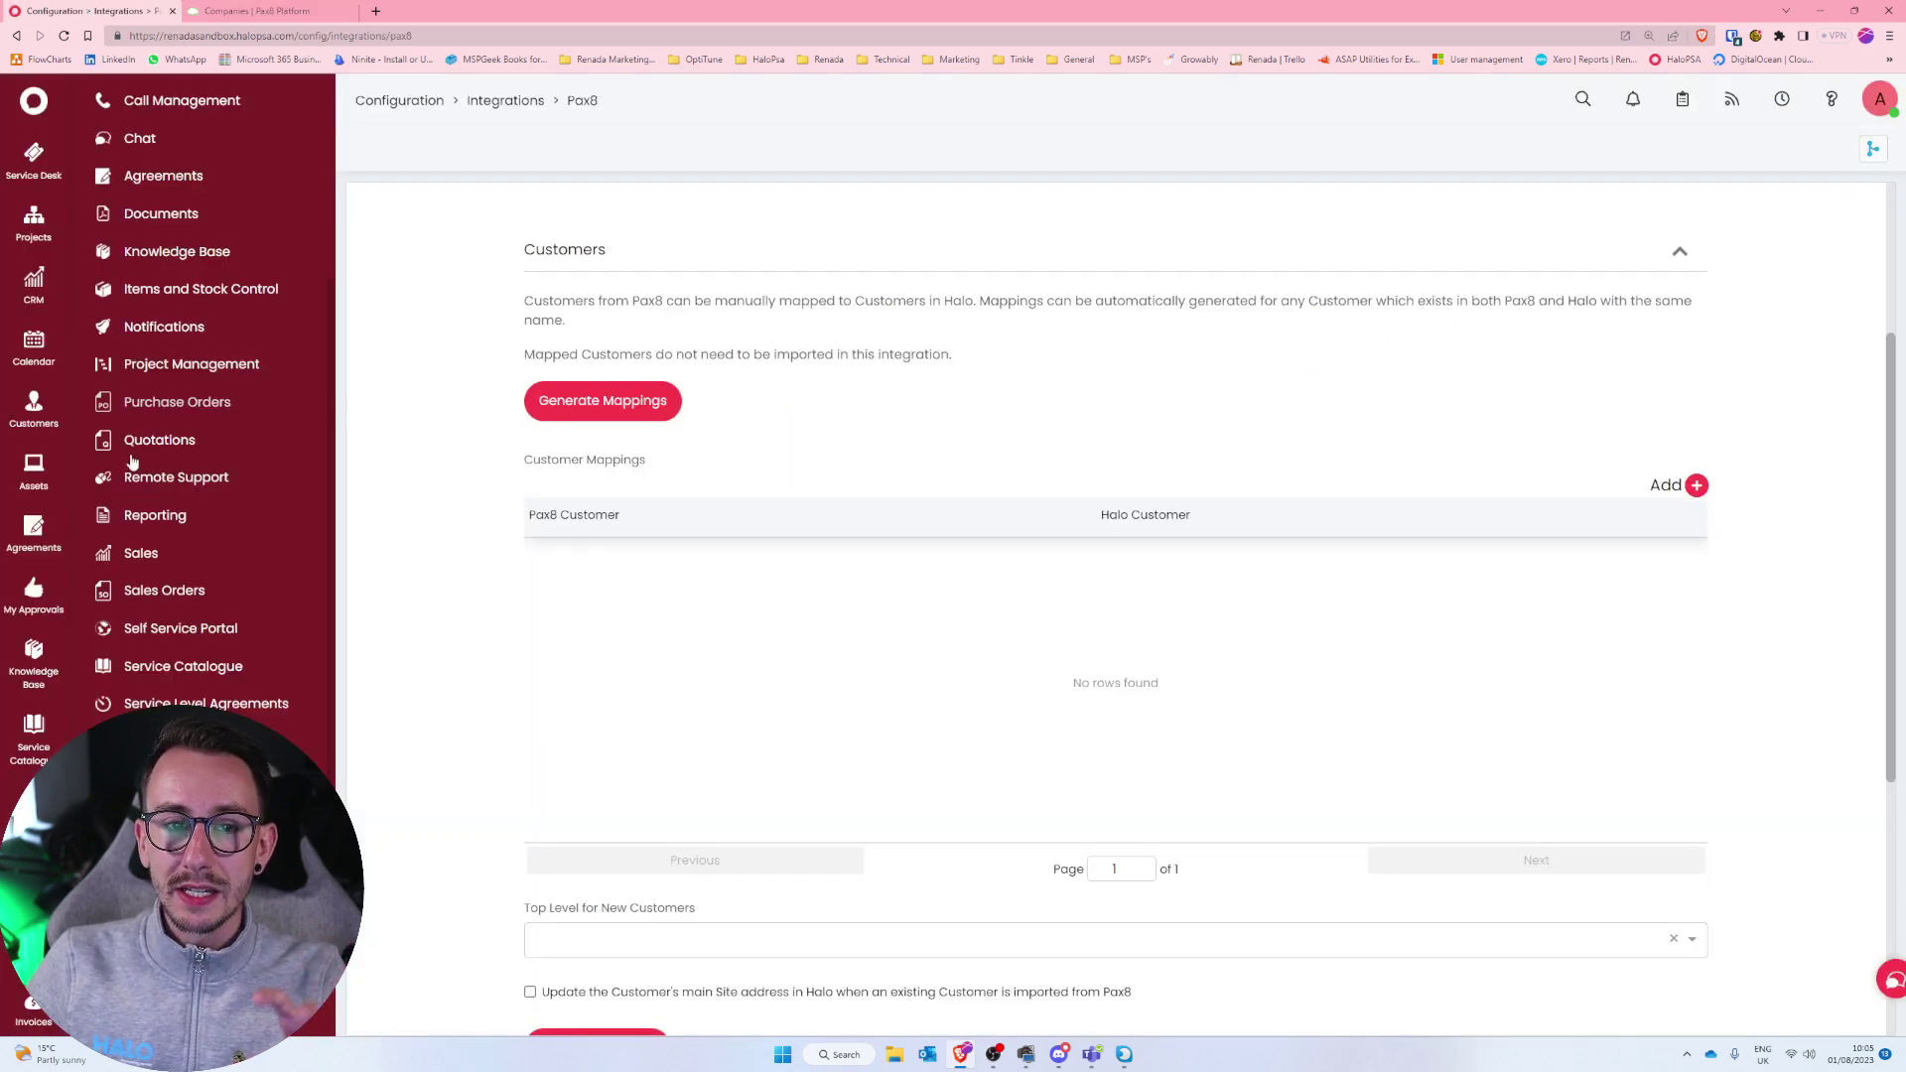
# Open Organisation settings and confirm the organisation name reads HaloPSA Test.
pyautogui.scroll(4, 268, 562)
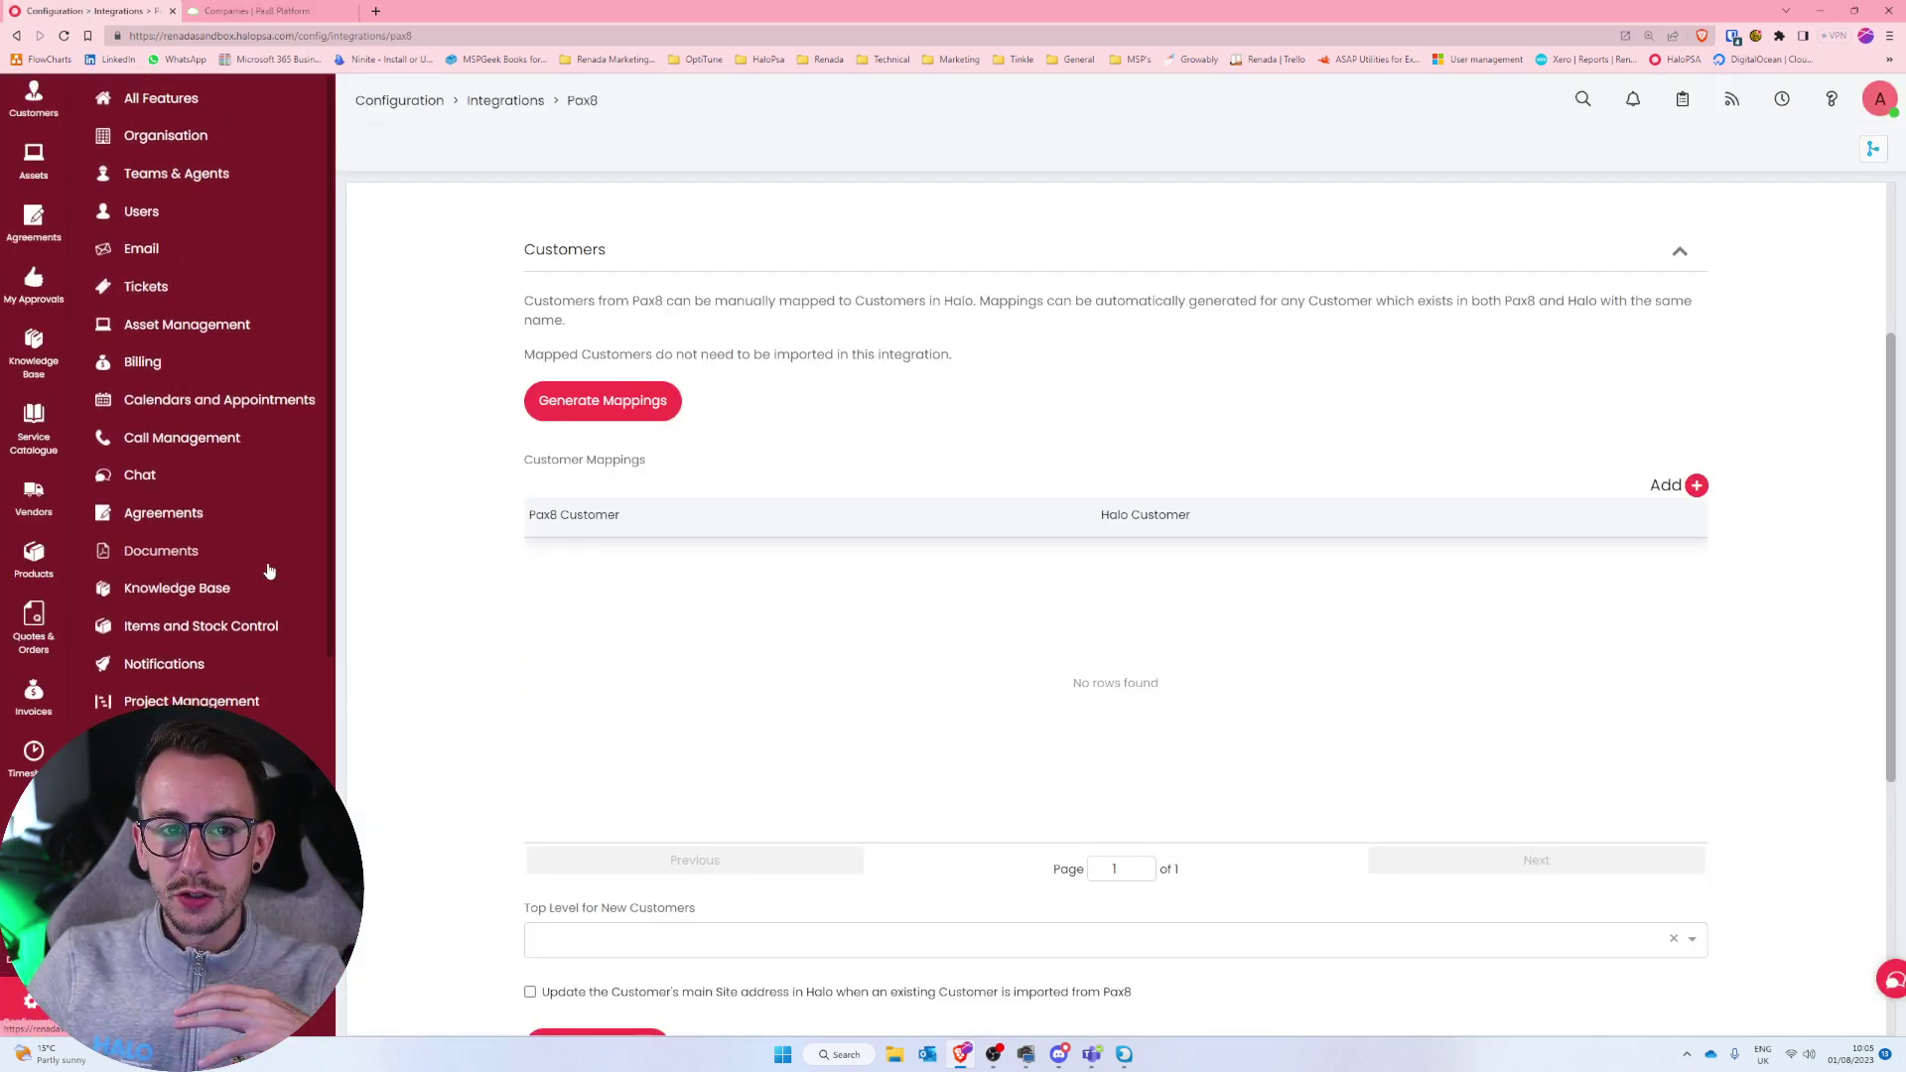
pyautogui.click(178, 135)
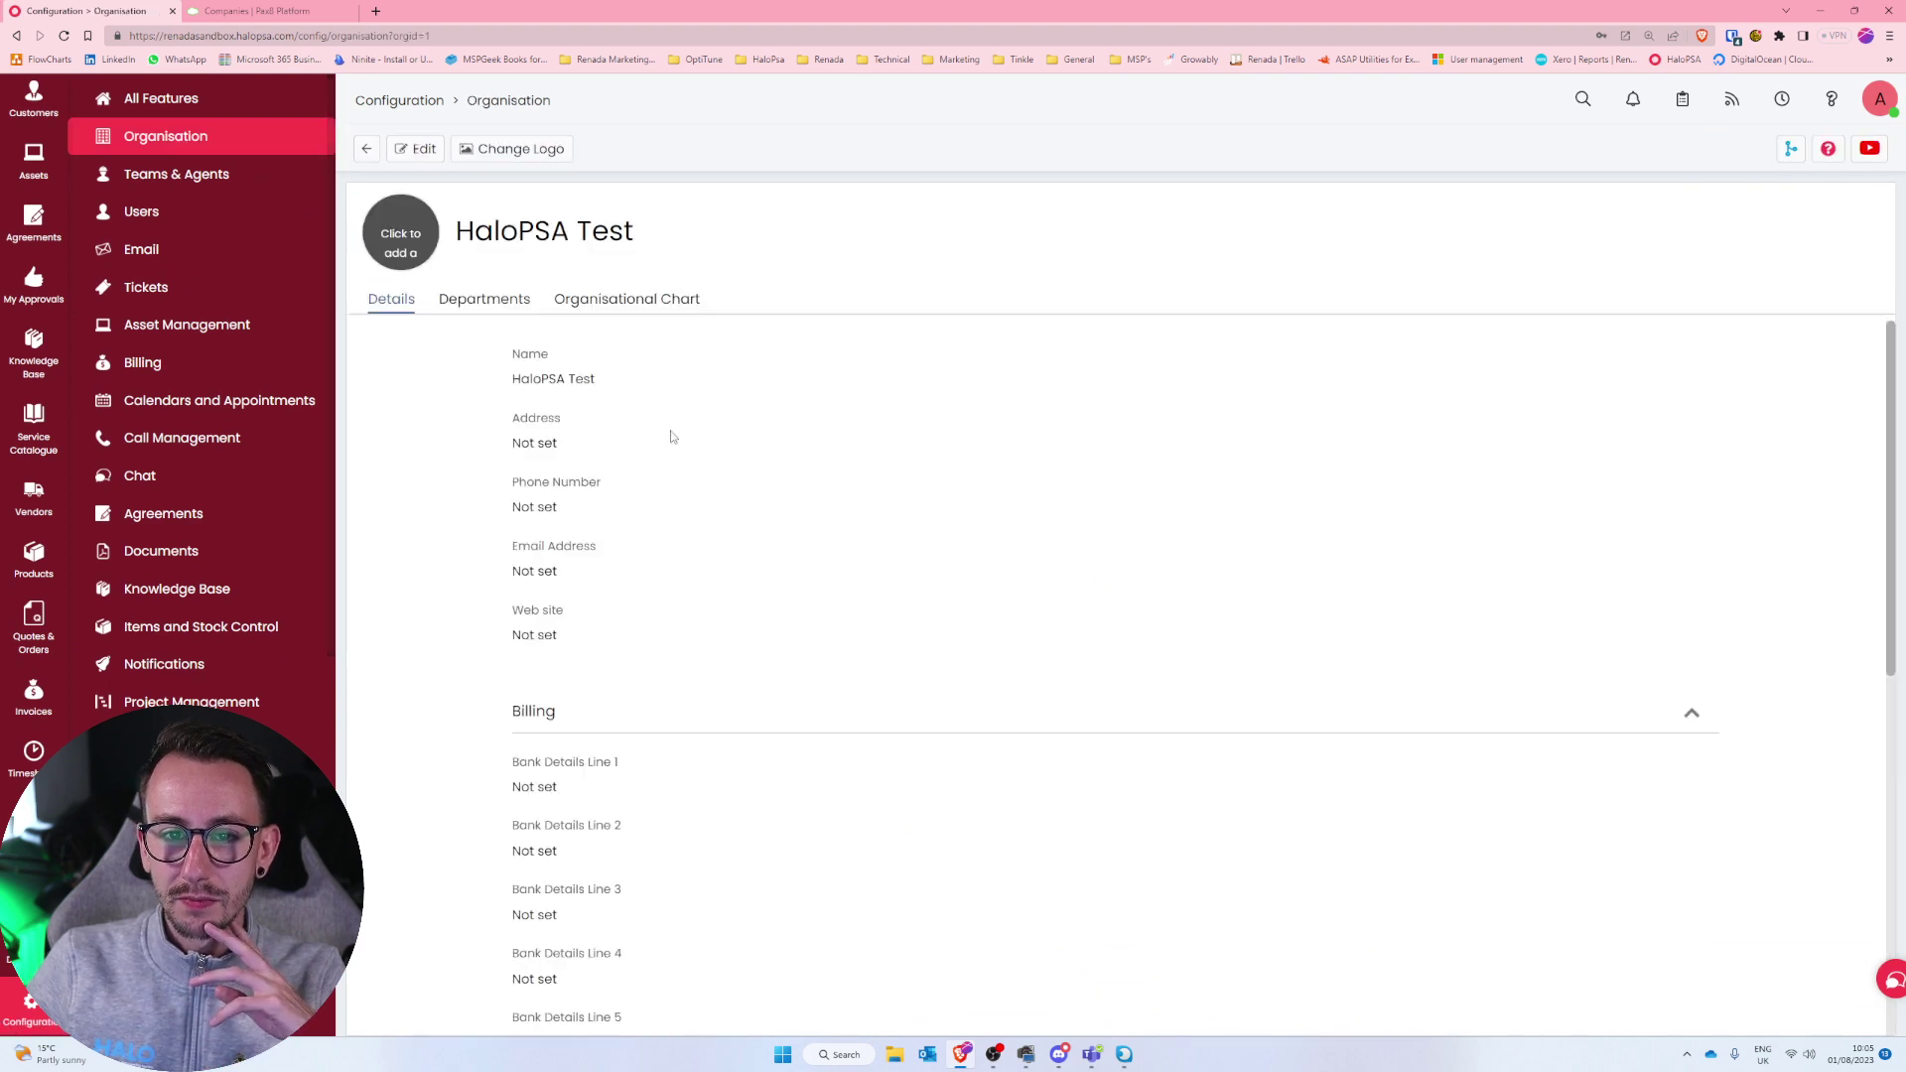
pyautogui.moveTo(626, 393); pyautogui.dragTo(500, 373)
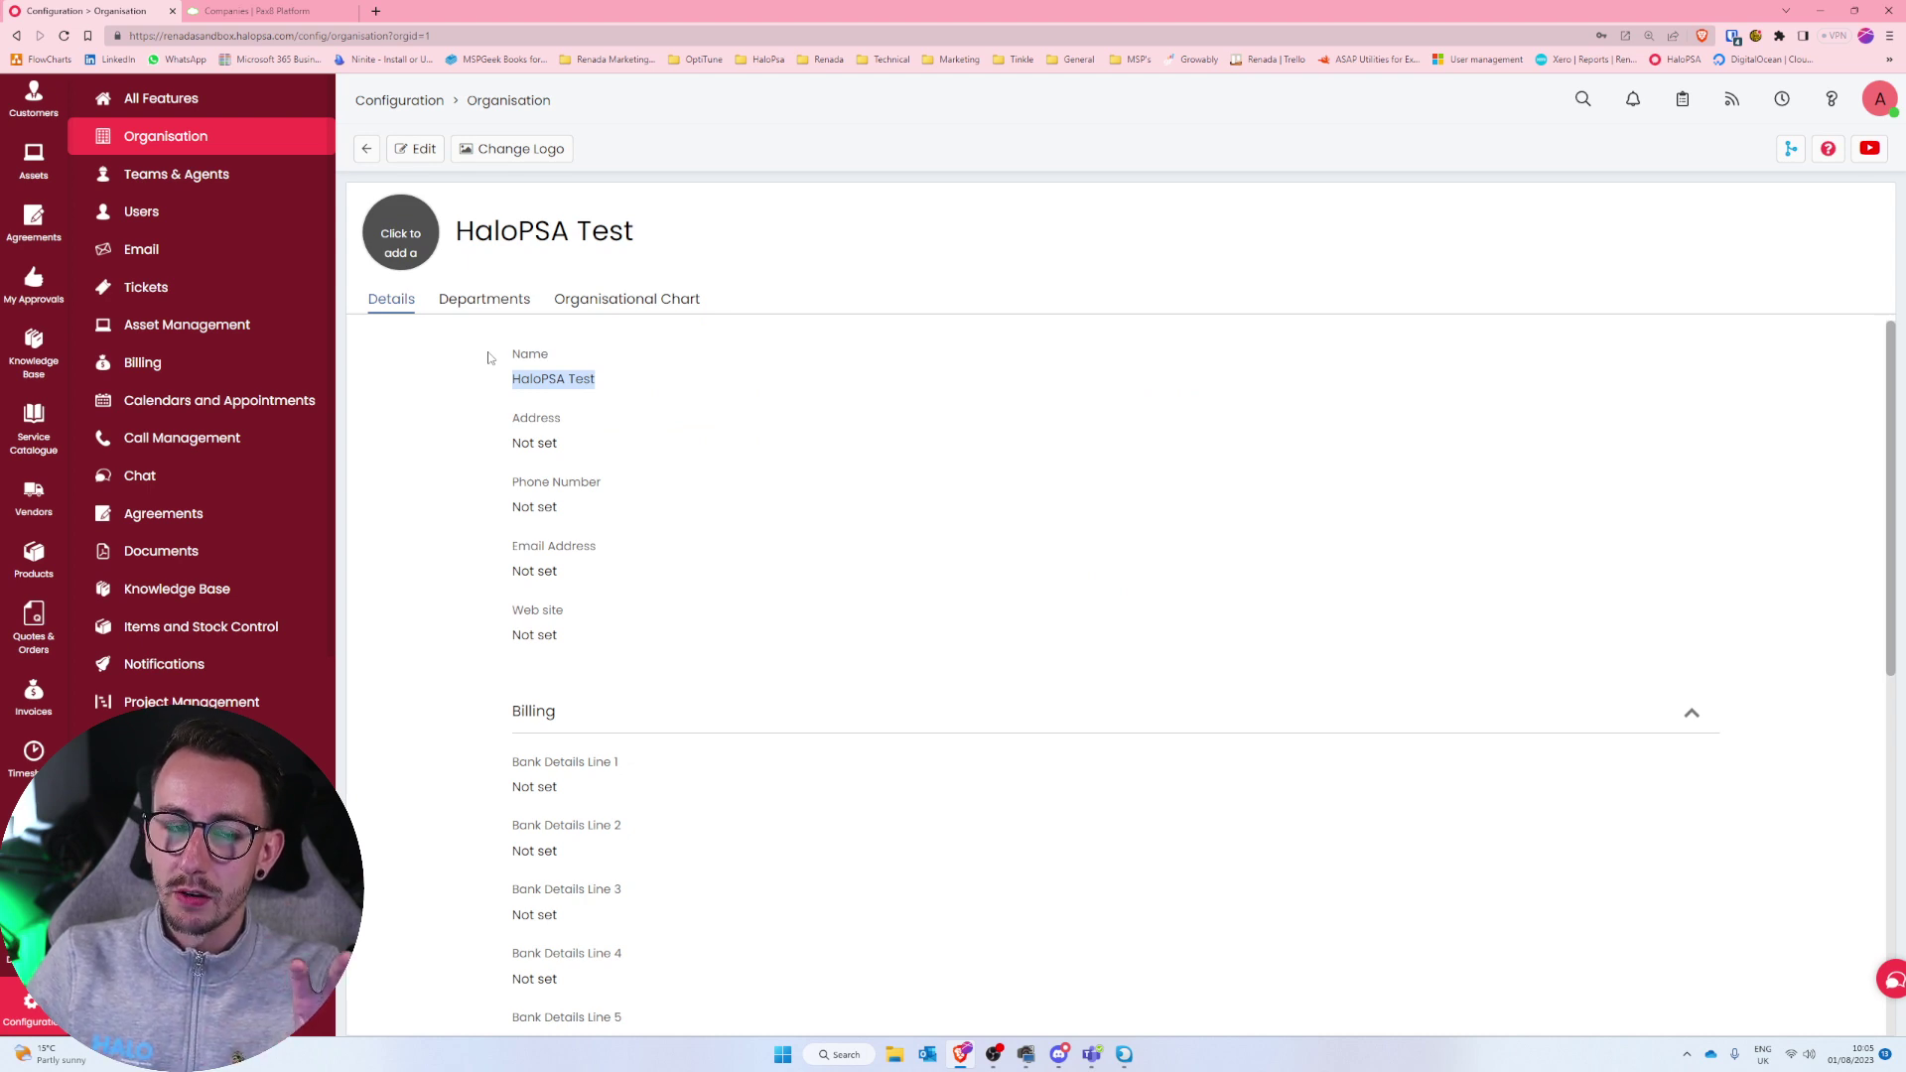
pyautogui.scroll(-6, 189, 615)
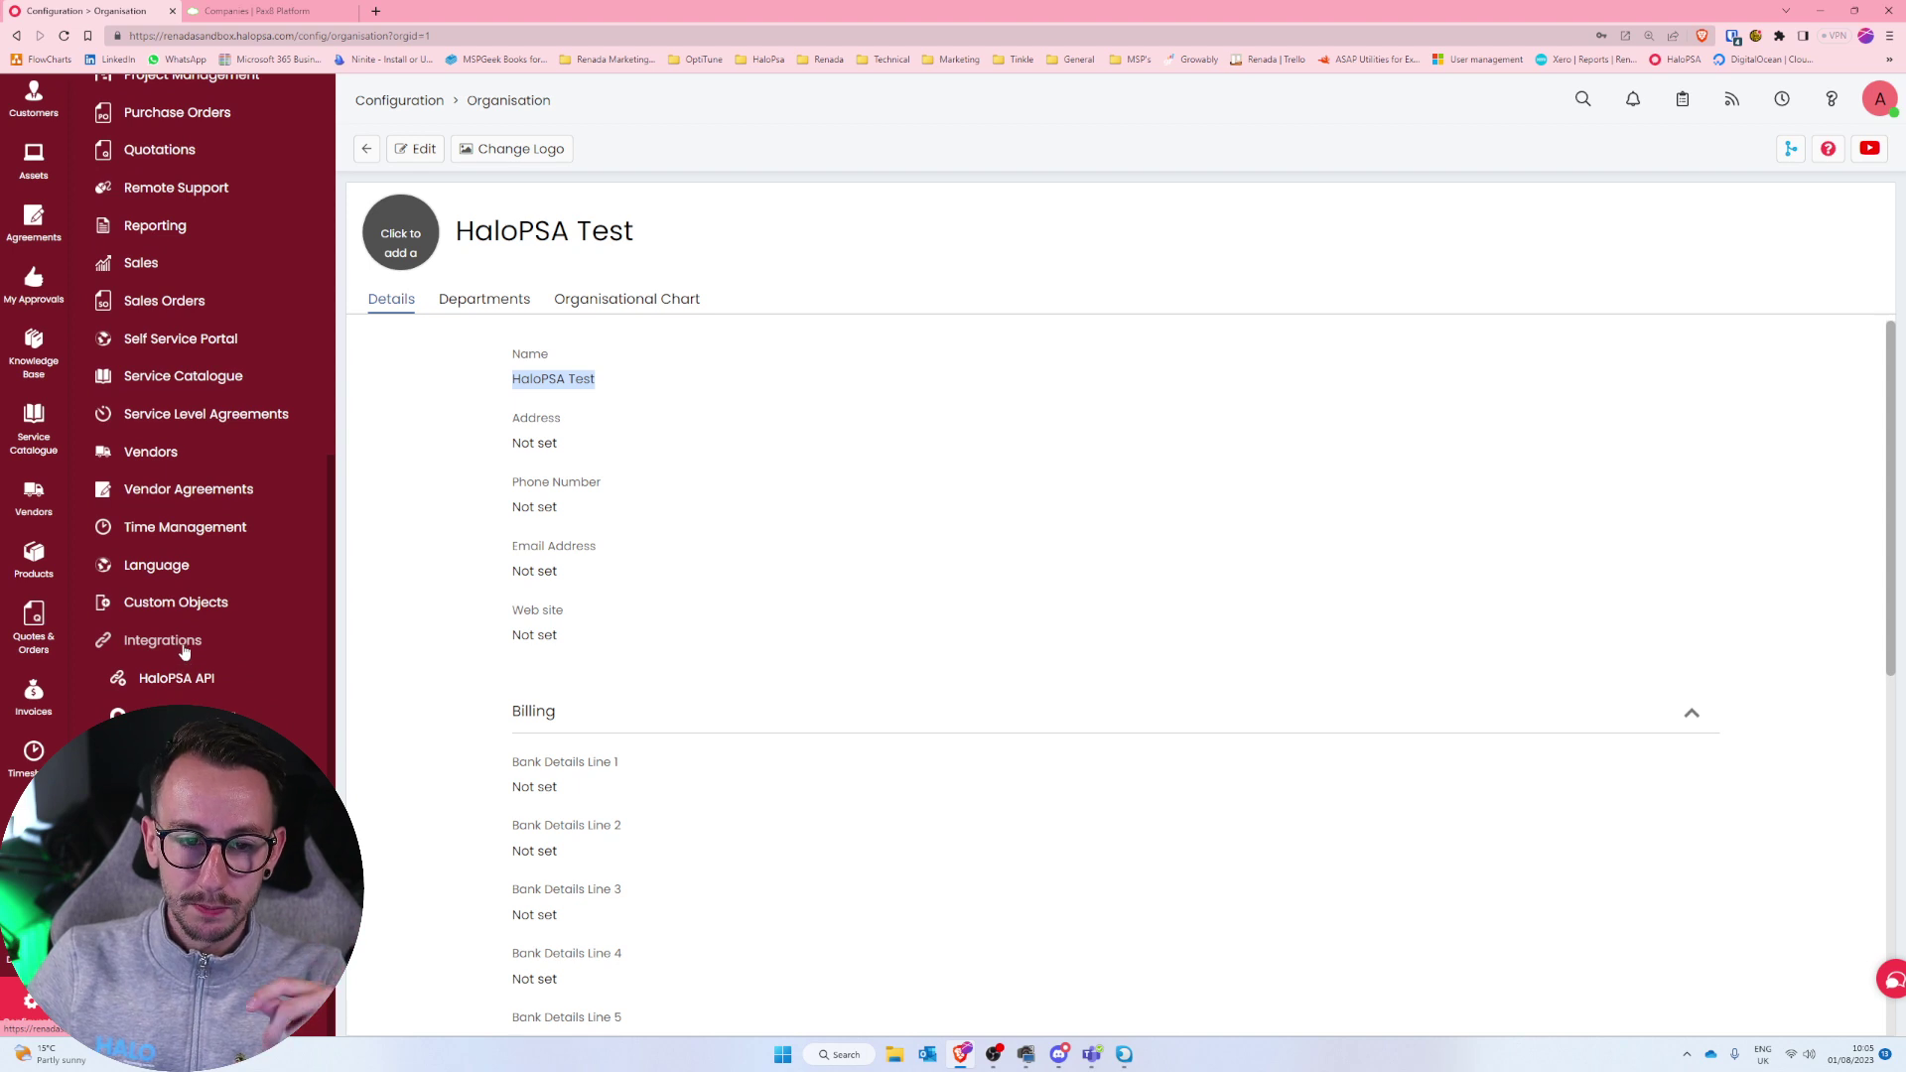
# Reopen the Pax8 integration and scroll down to its empty Customer Mappings table.
pyautogui.click(173, 755)
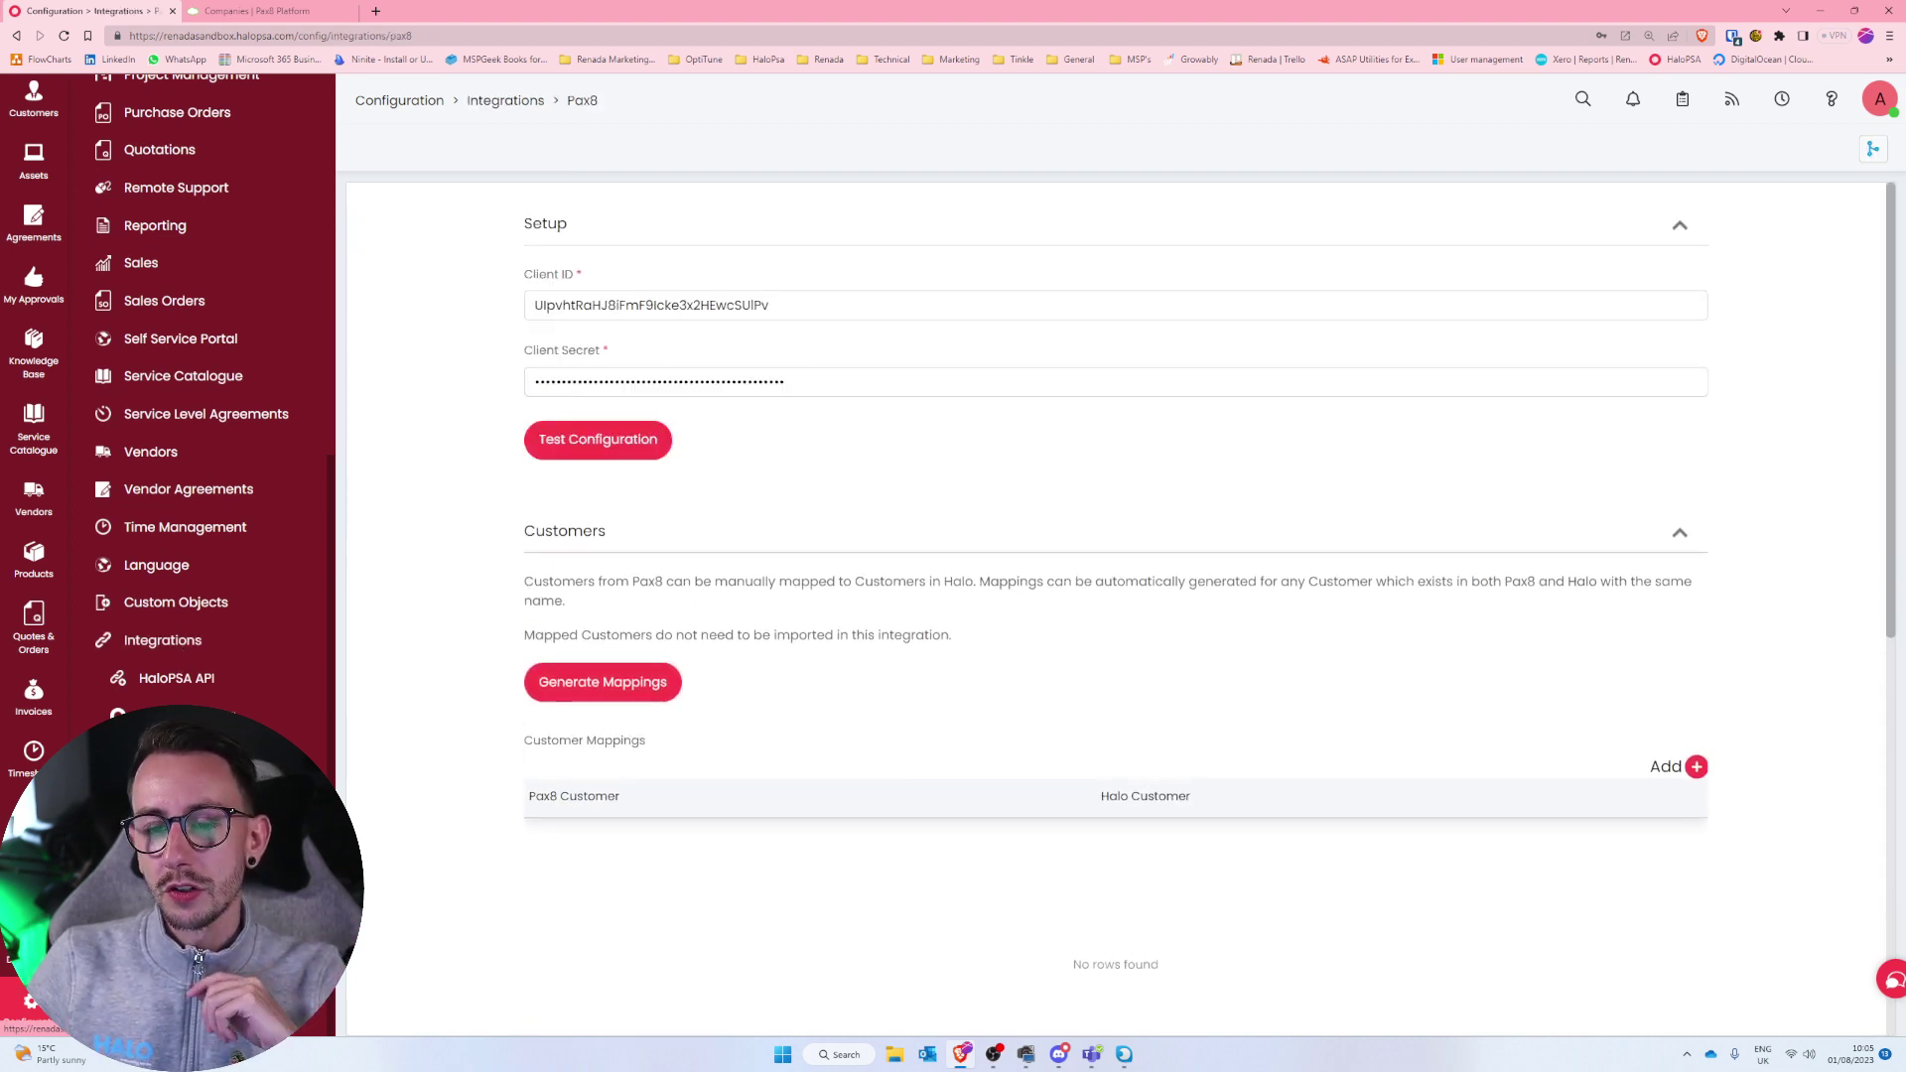
pyautogui.scroll(-2, 476, 771)
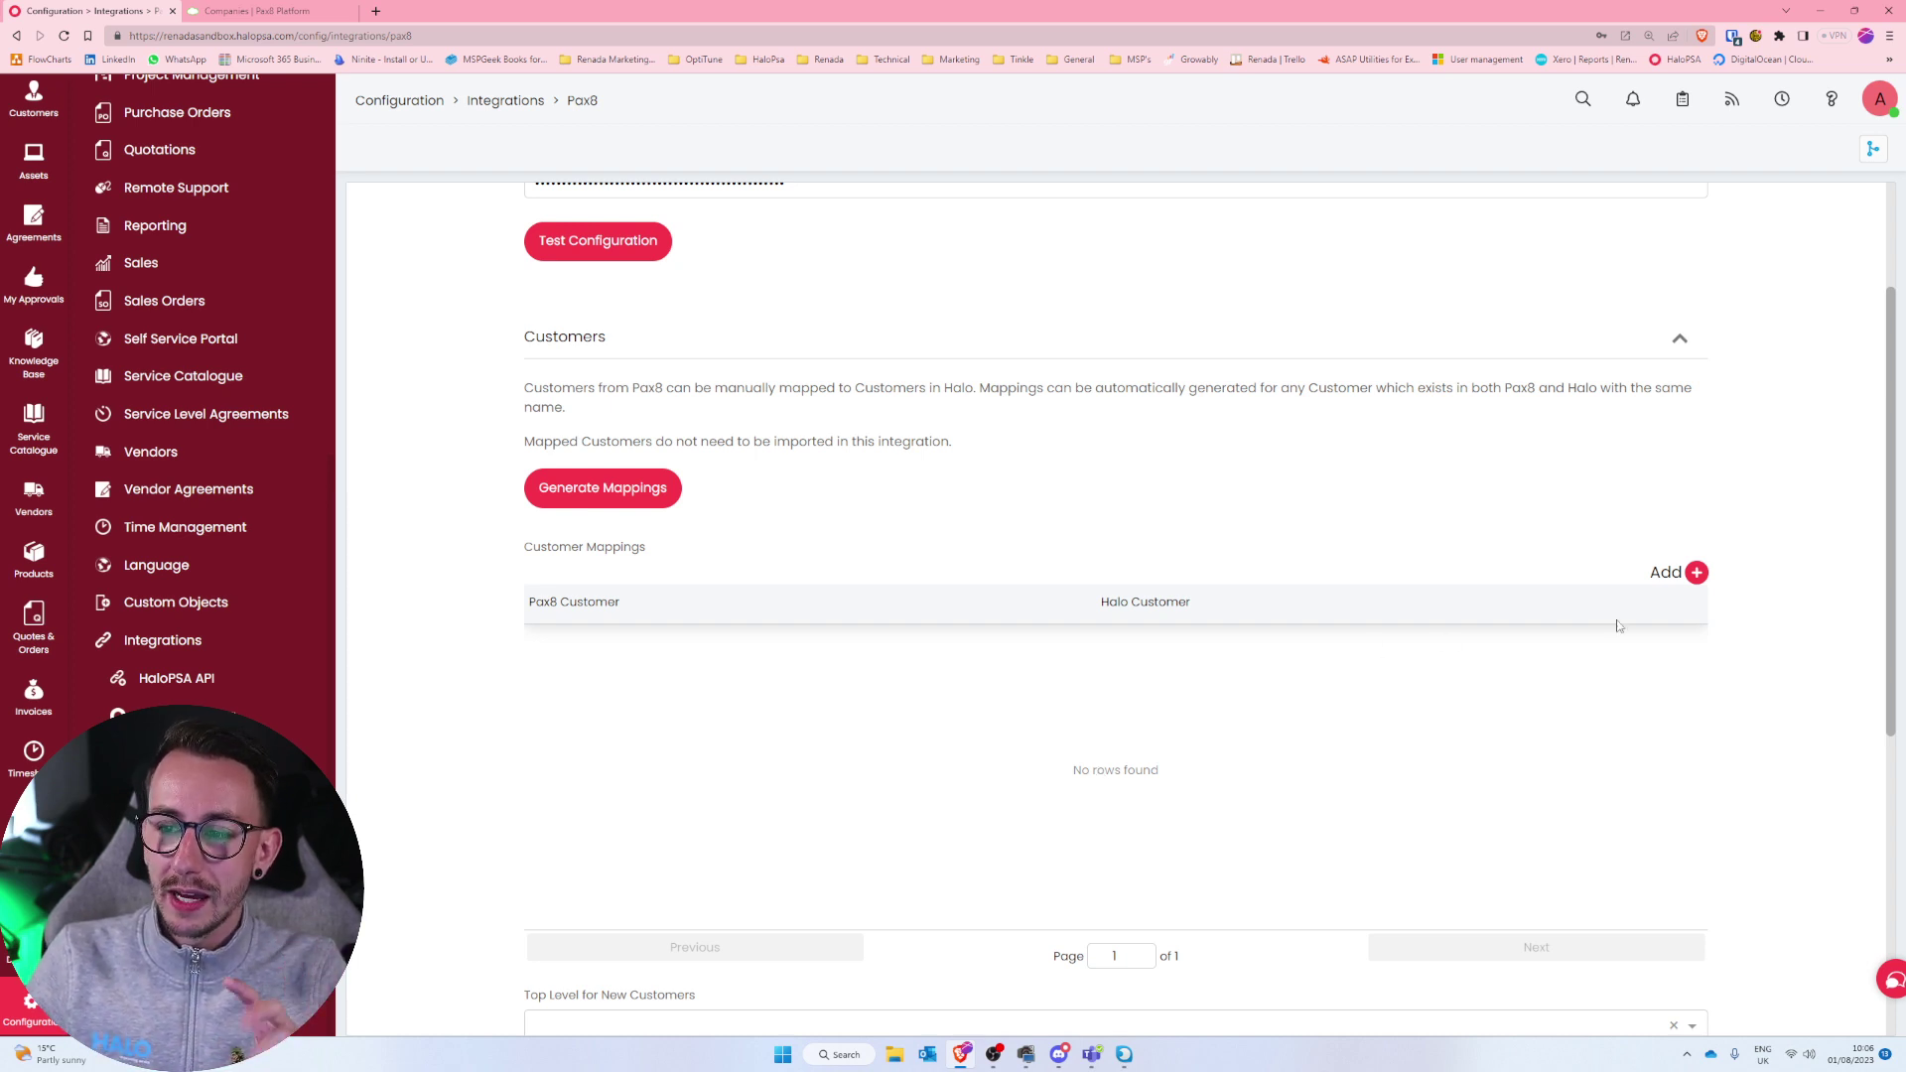
# Start a new customer mapping with Renada Solutions ltd as the Pax8 customer.
pyautogui.click(1698, 574)
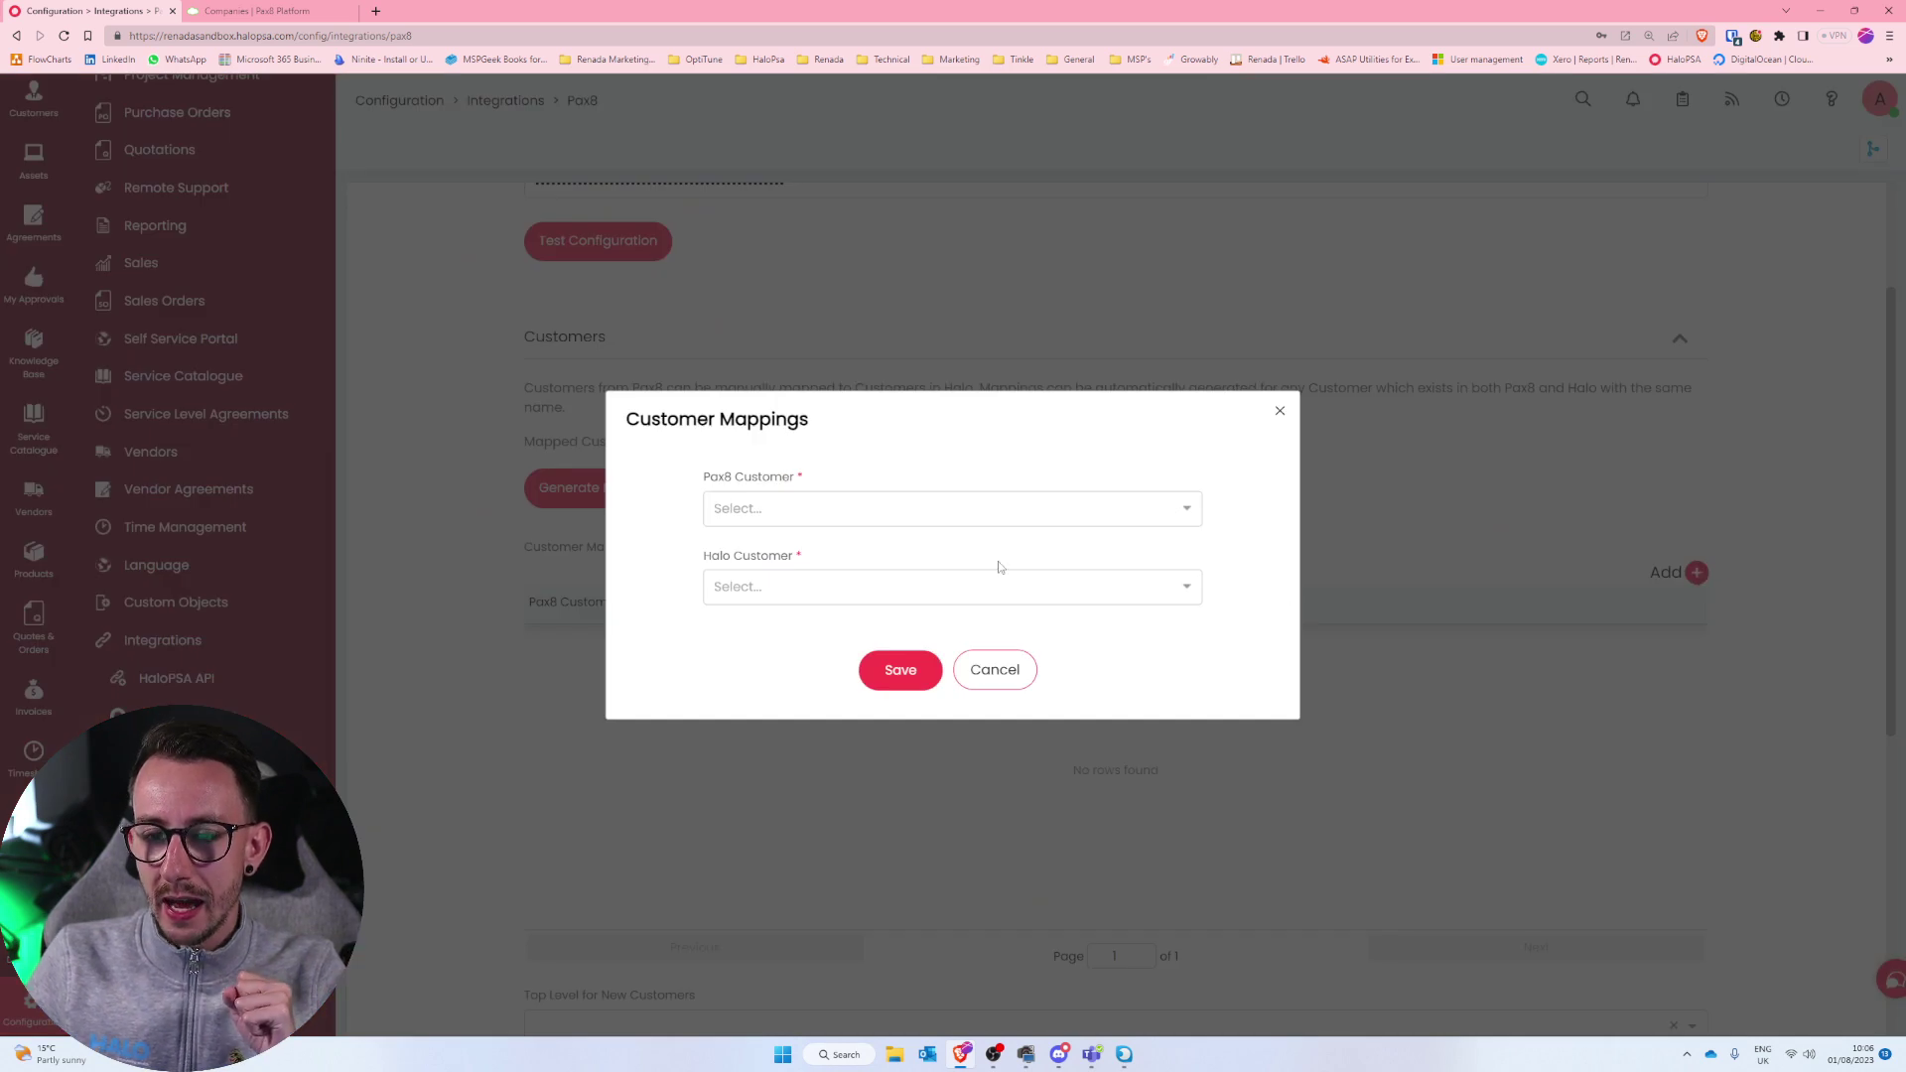
pyautogui.click(977, 501)
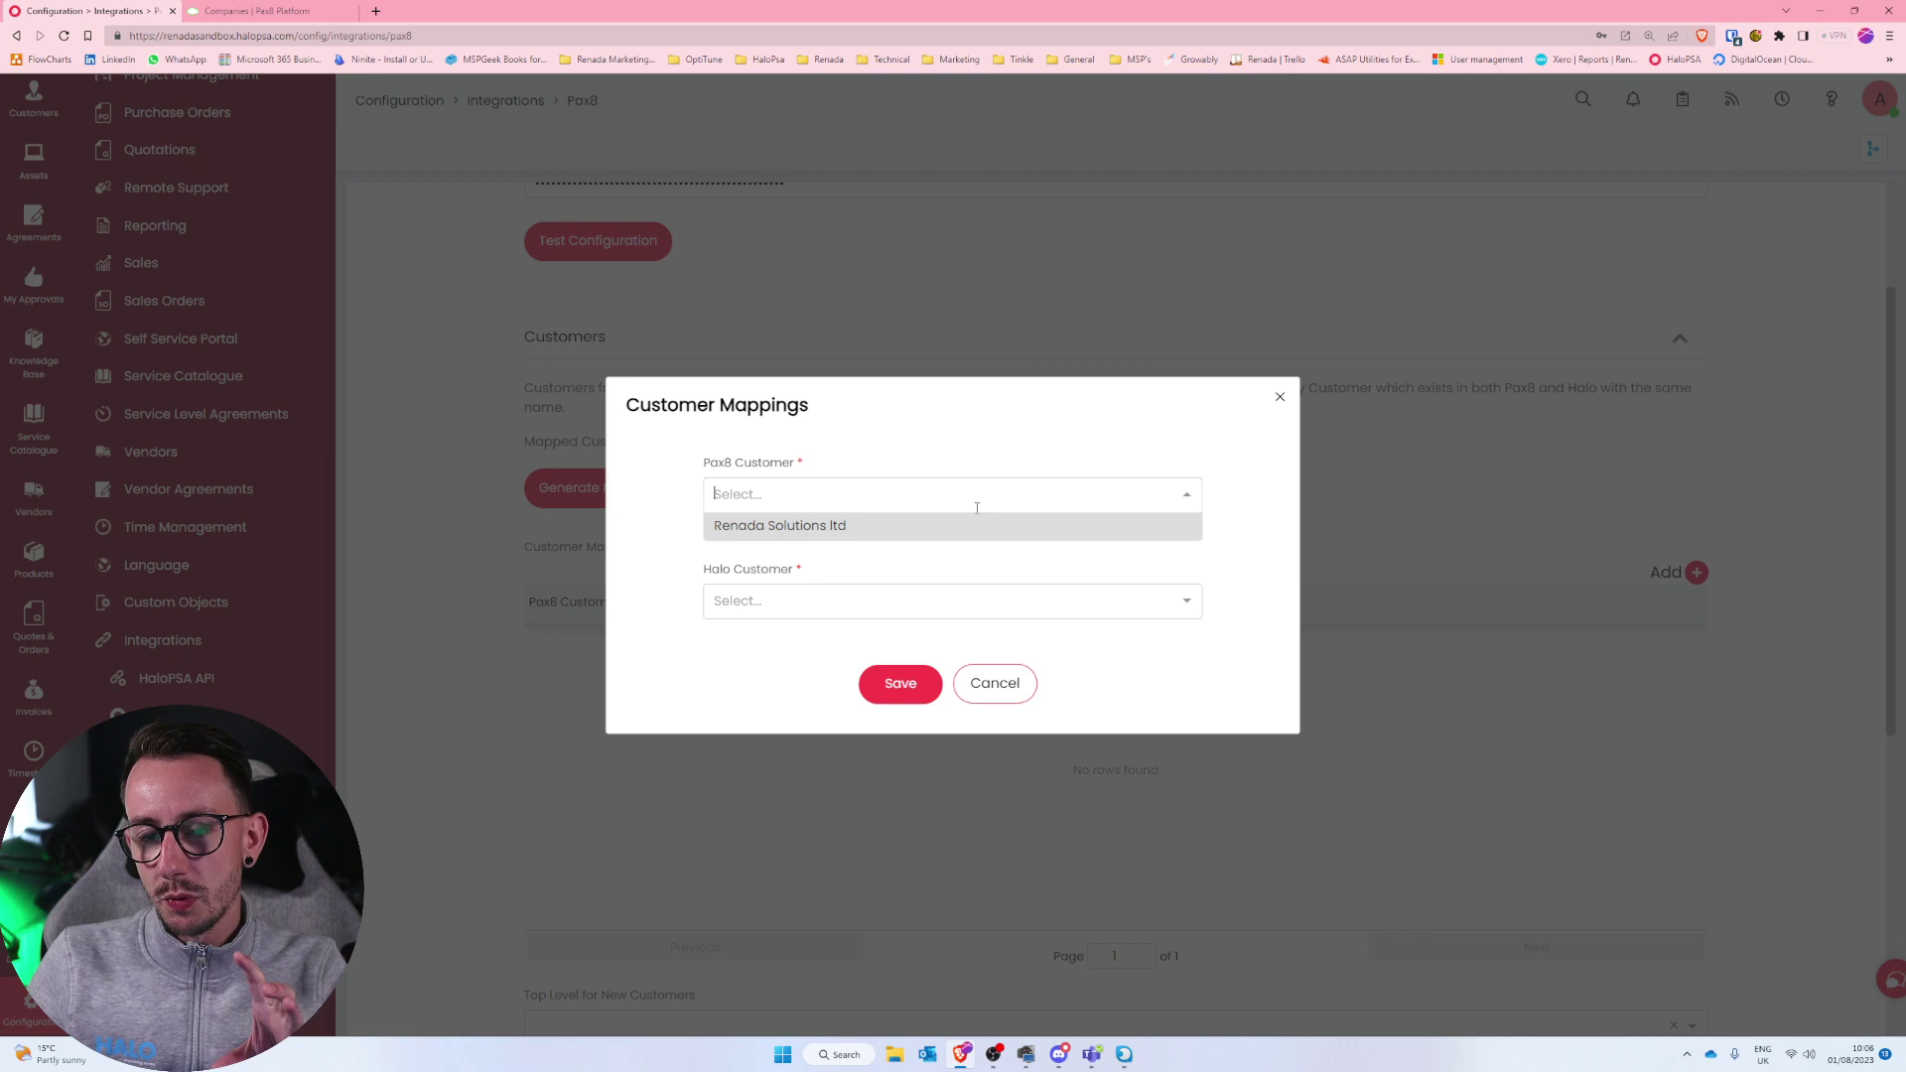
pyautogui.click(864, 528)
pyautogui.click(798, 588)
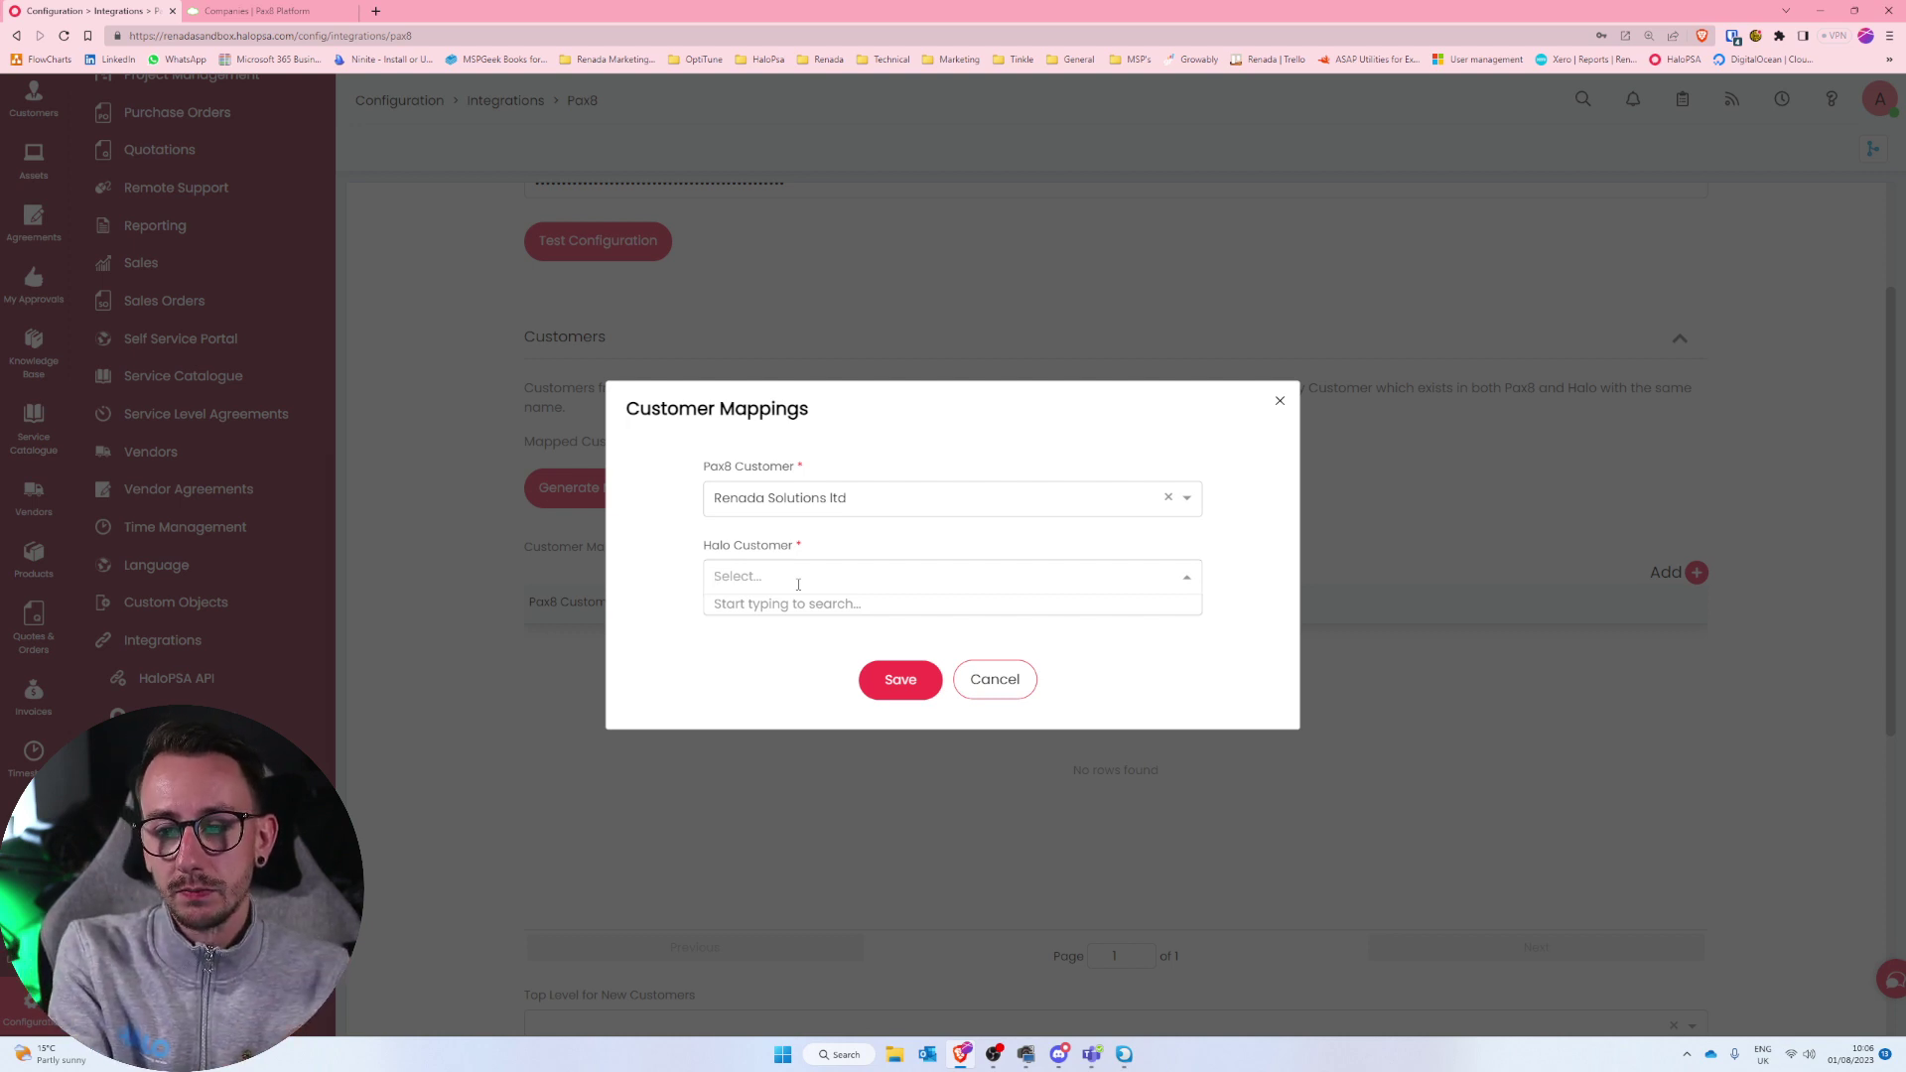
pyautogui.write('re')
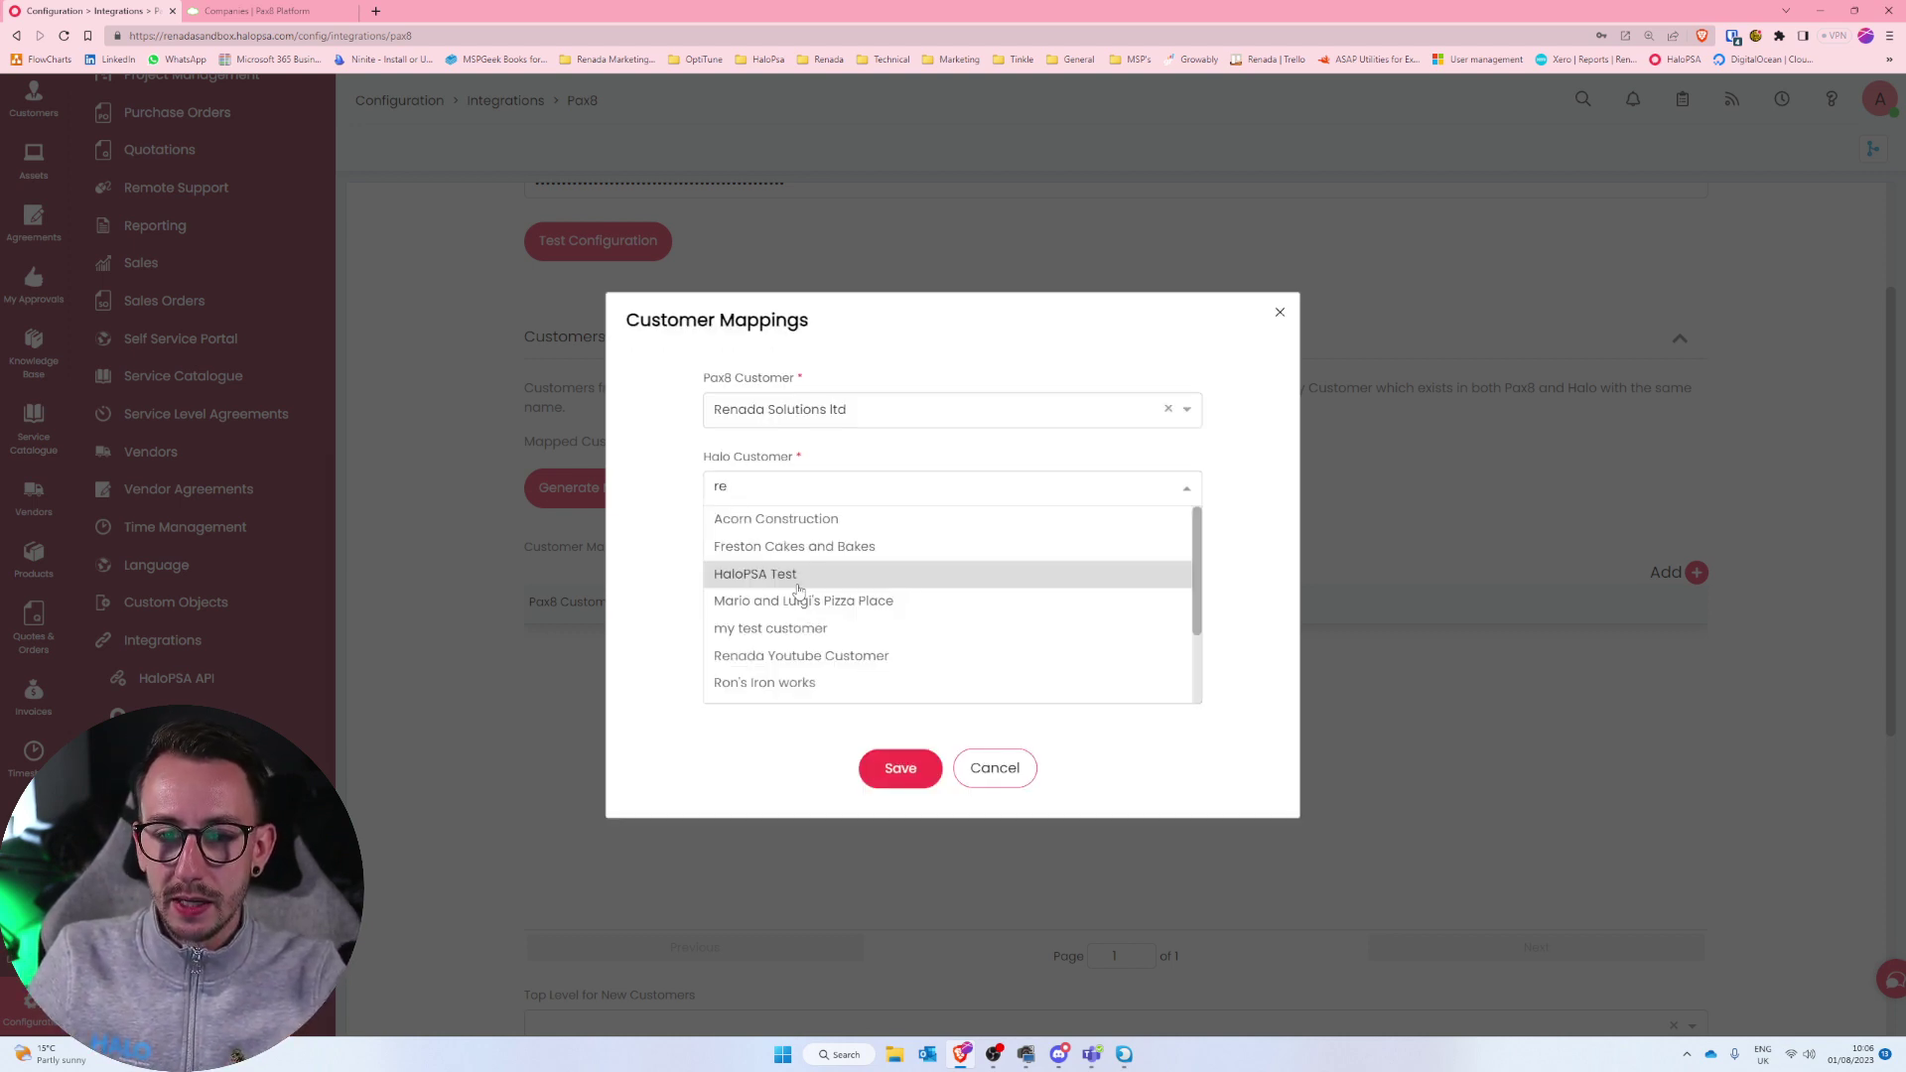
pyautogui.write('nad')
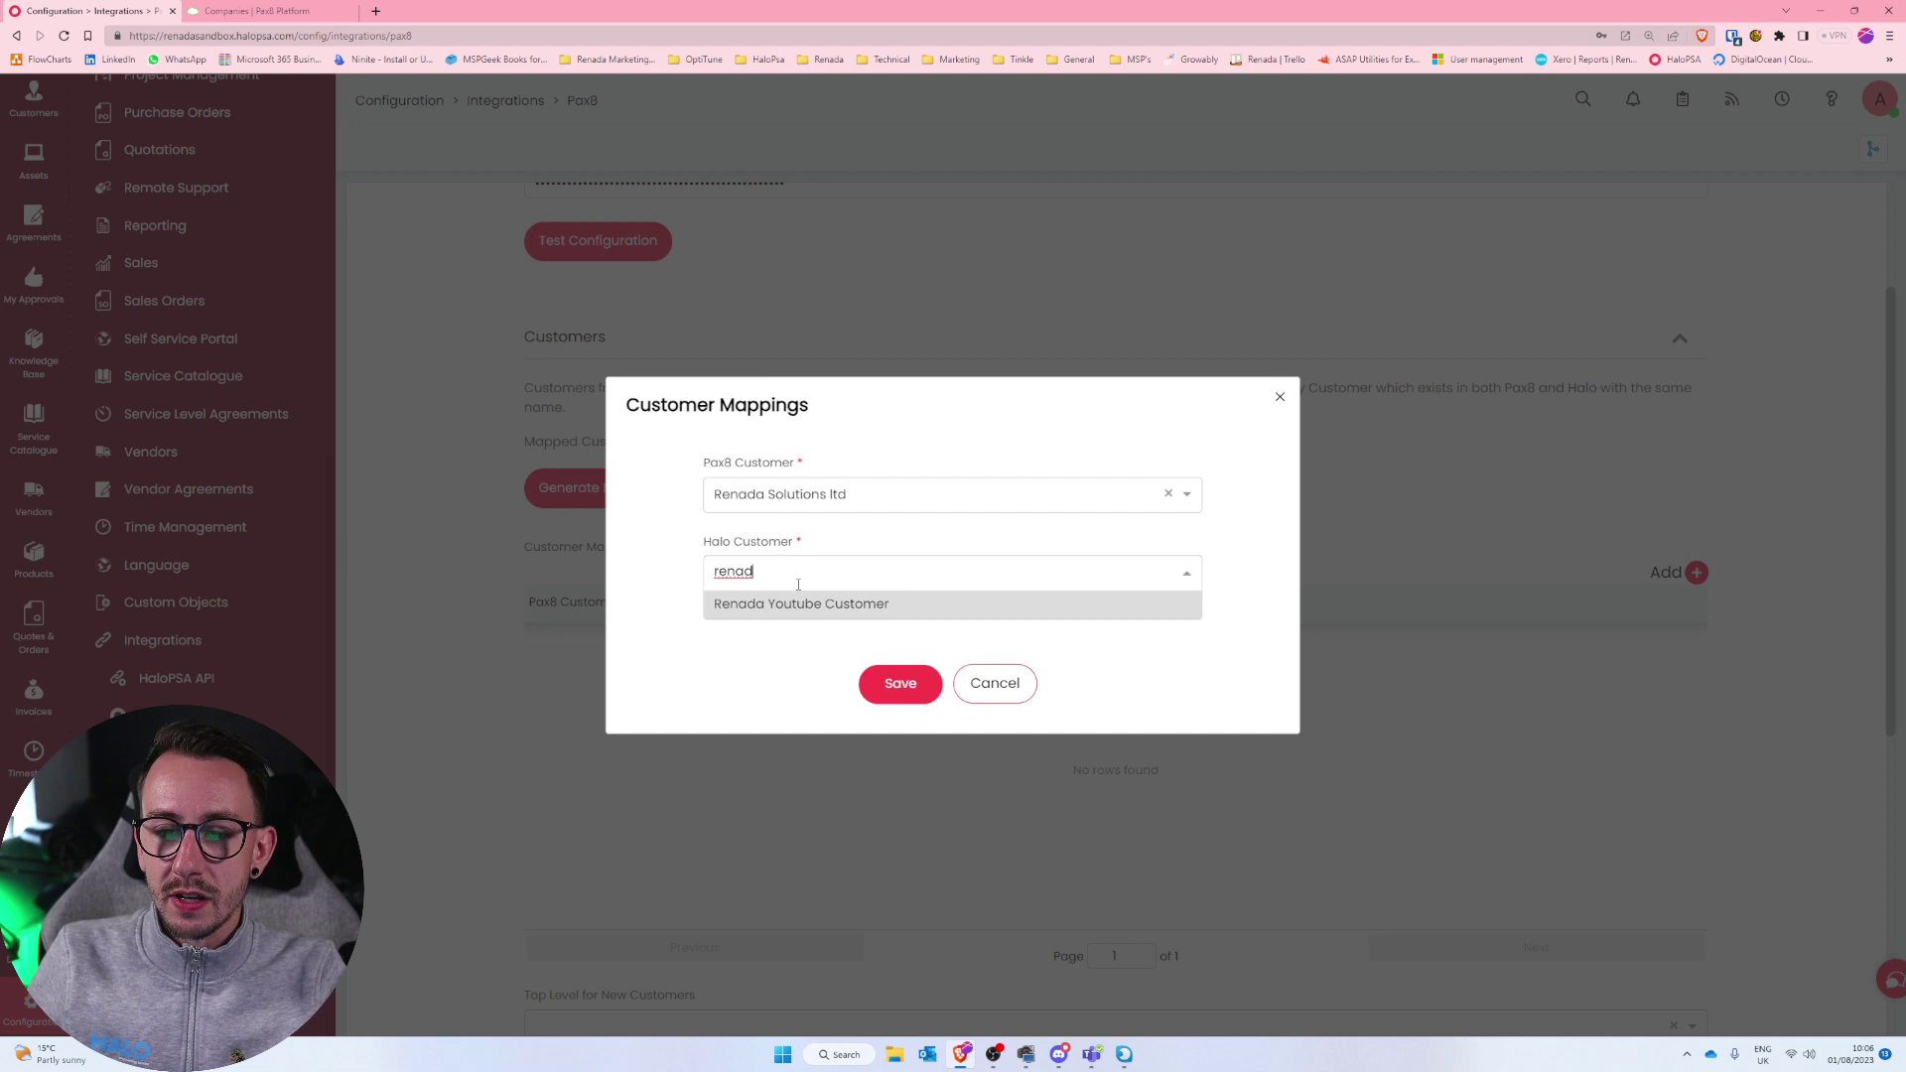
pyautogui.click(800, 604)
pyautogui.moveTo(703, 554); pyautogui.dragTo(897, 596)
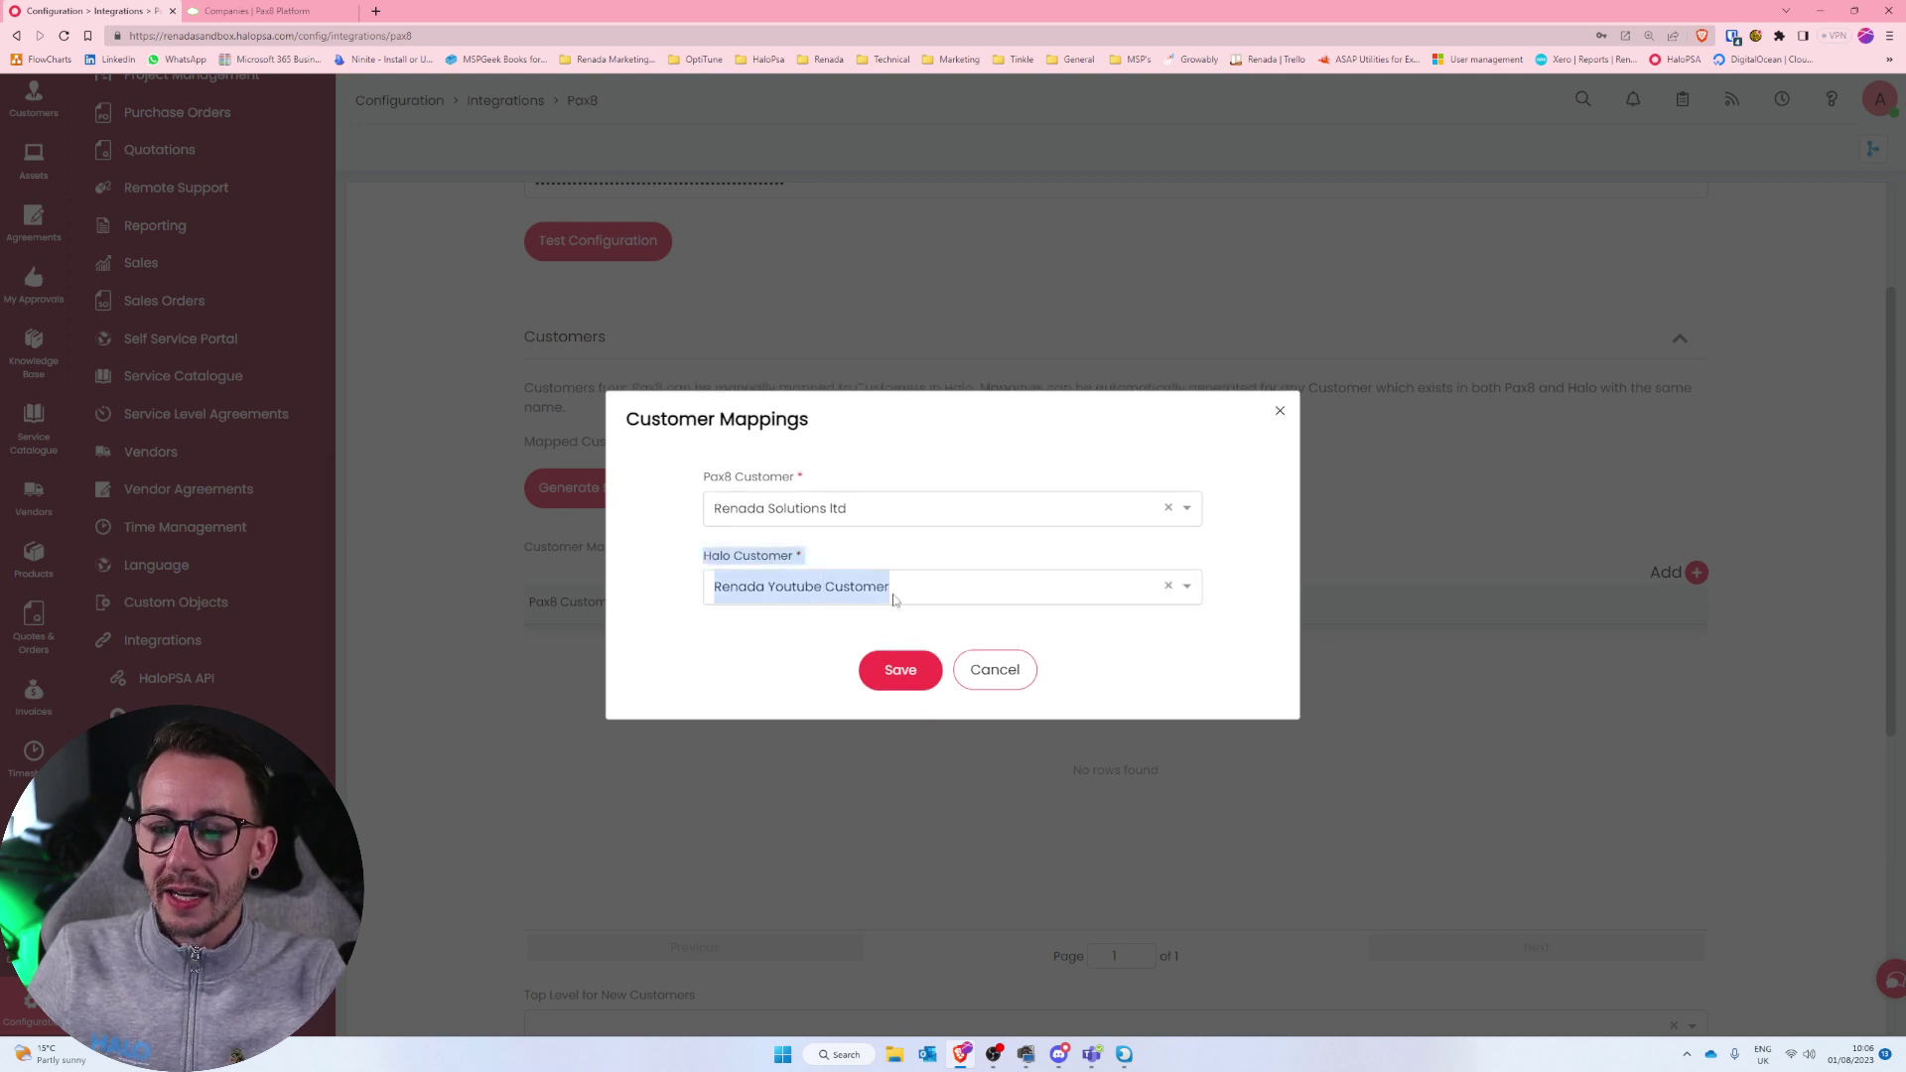
pyautogui.click(1169, 587)
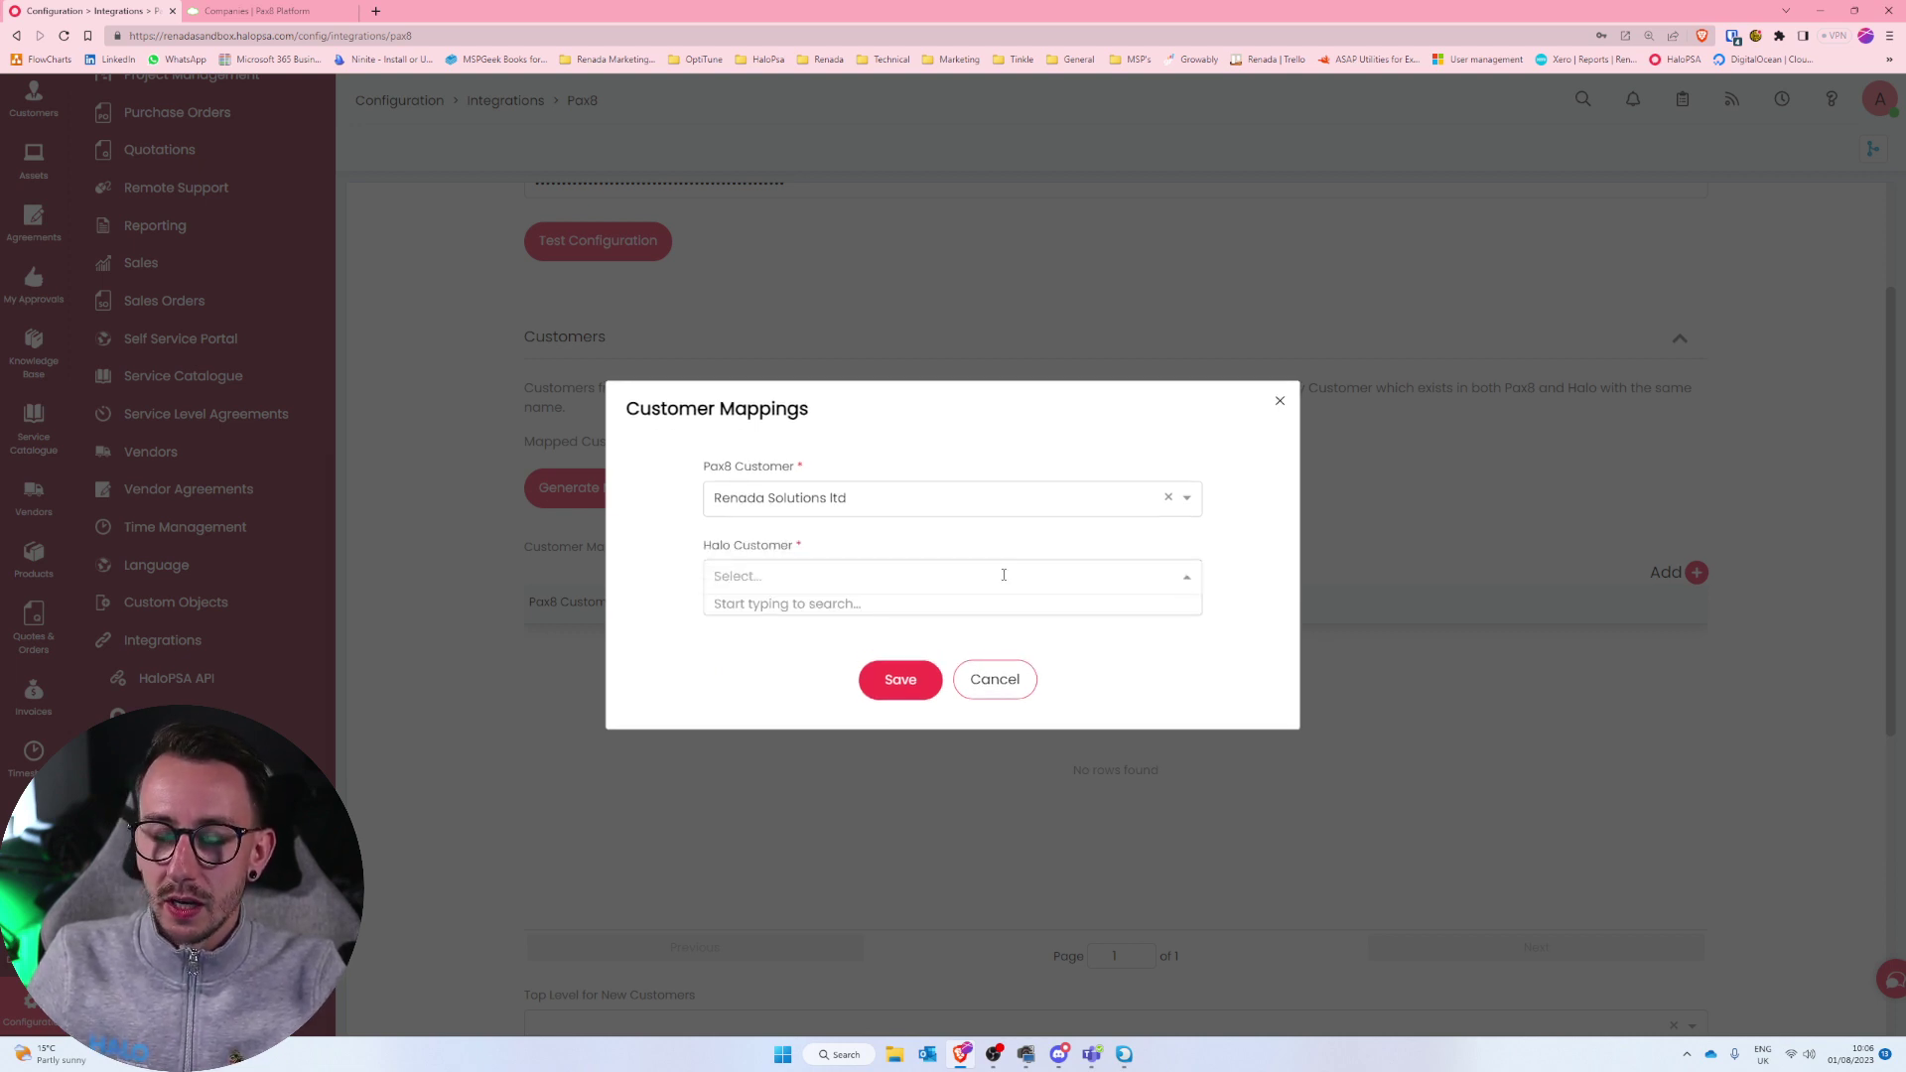
pyautogui.press('Escape')
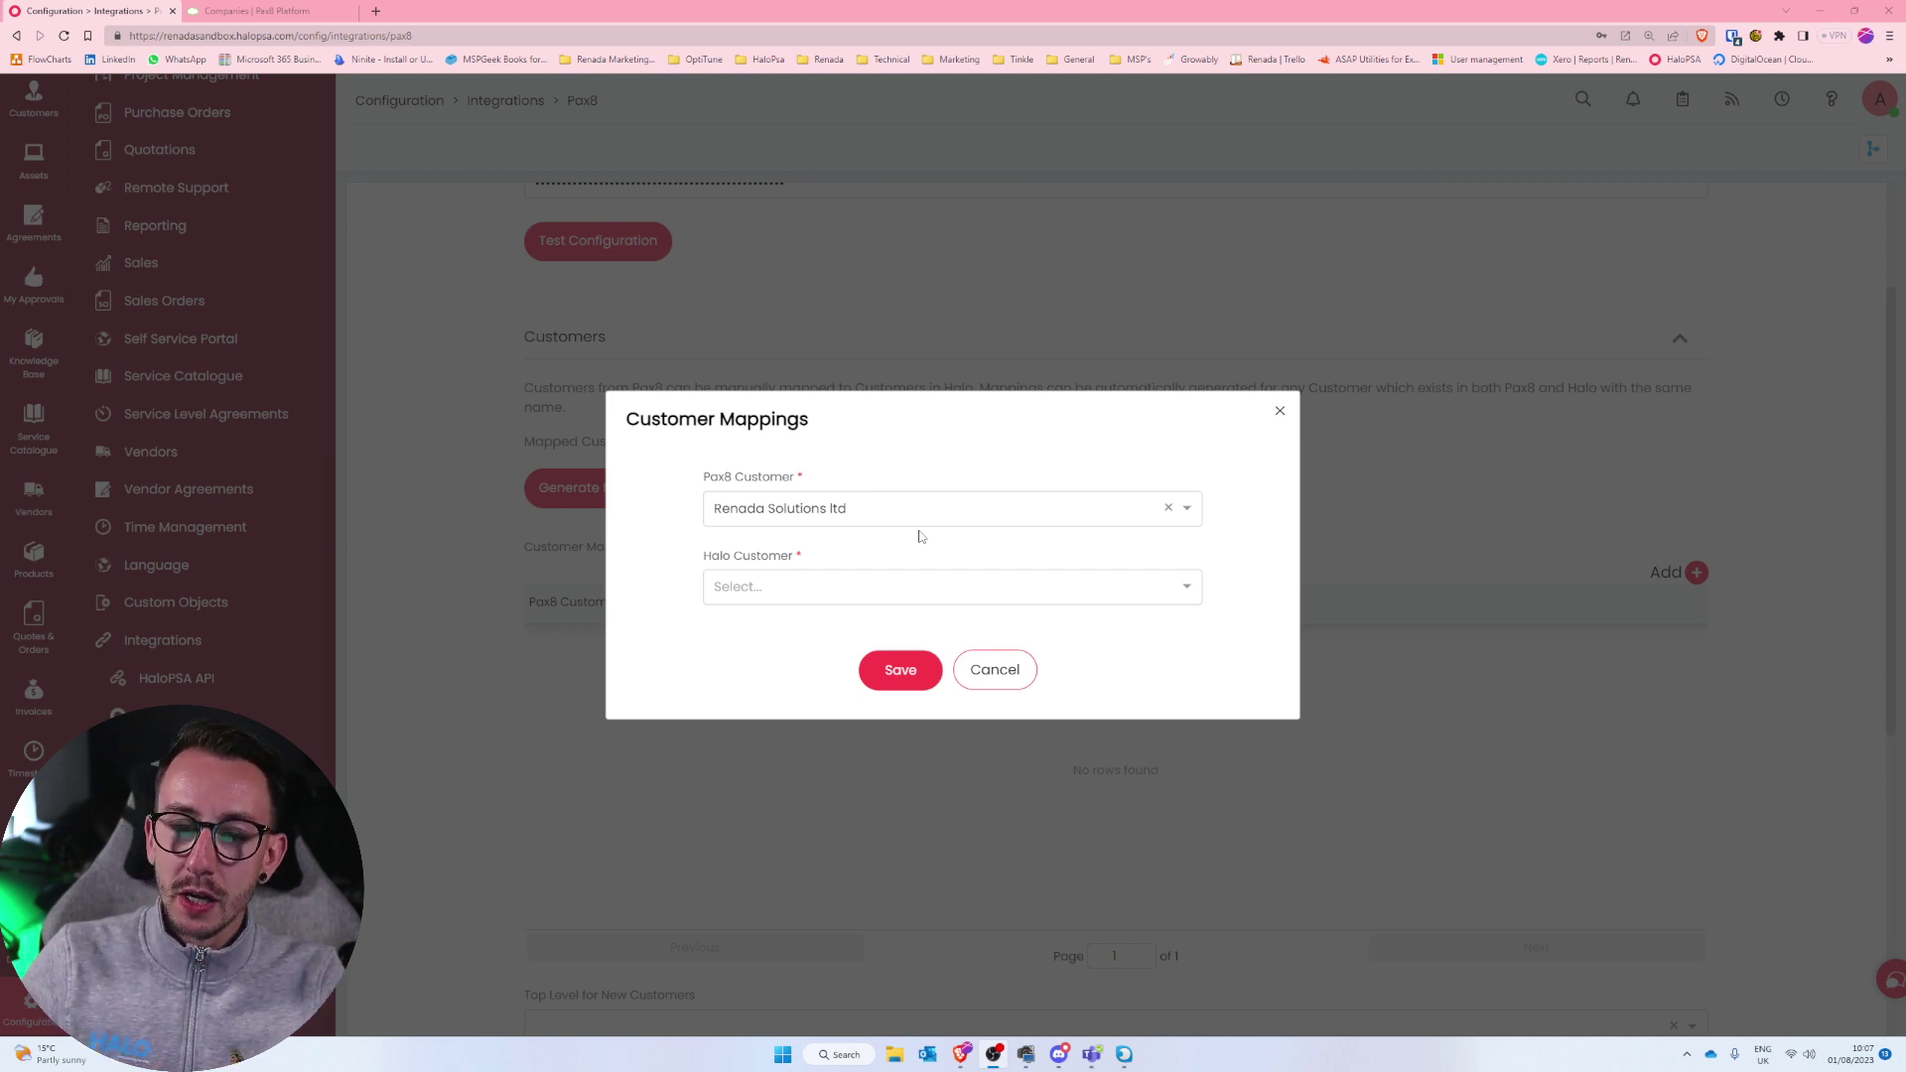
# Set the Halo customer to Renada Youtube Customer and save the mapping.
pyautogui.click(972, 582)
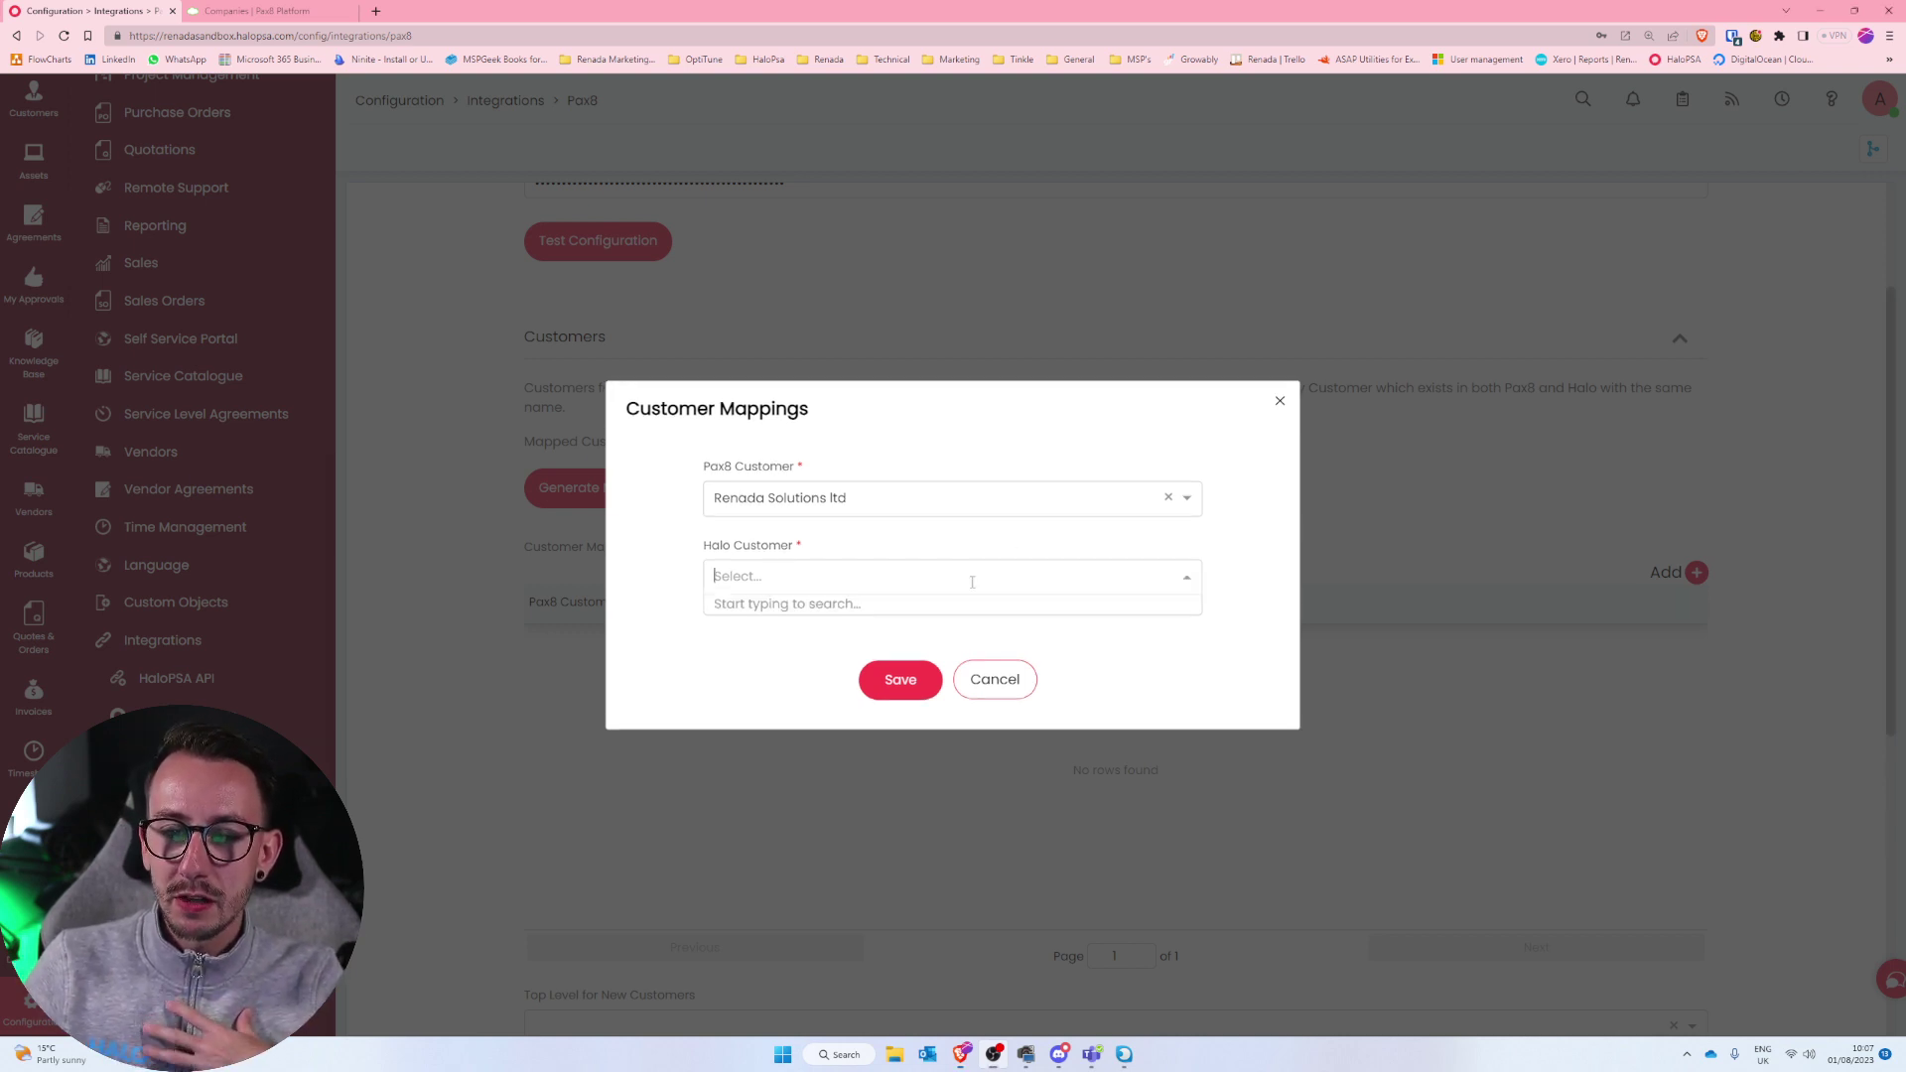
pyautogui.write('renada')
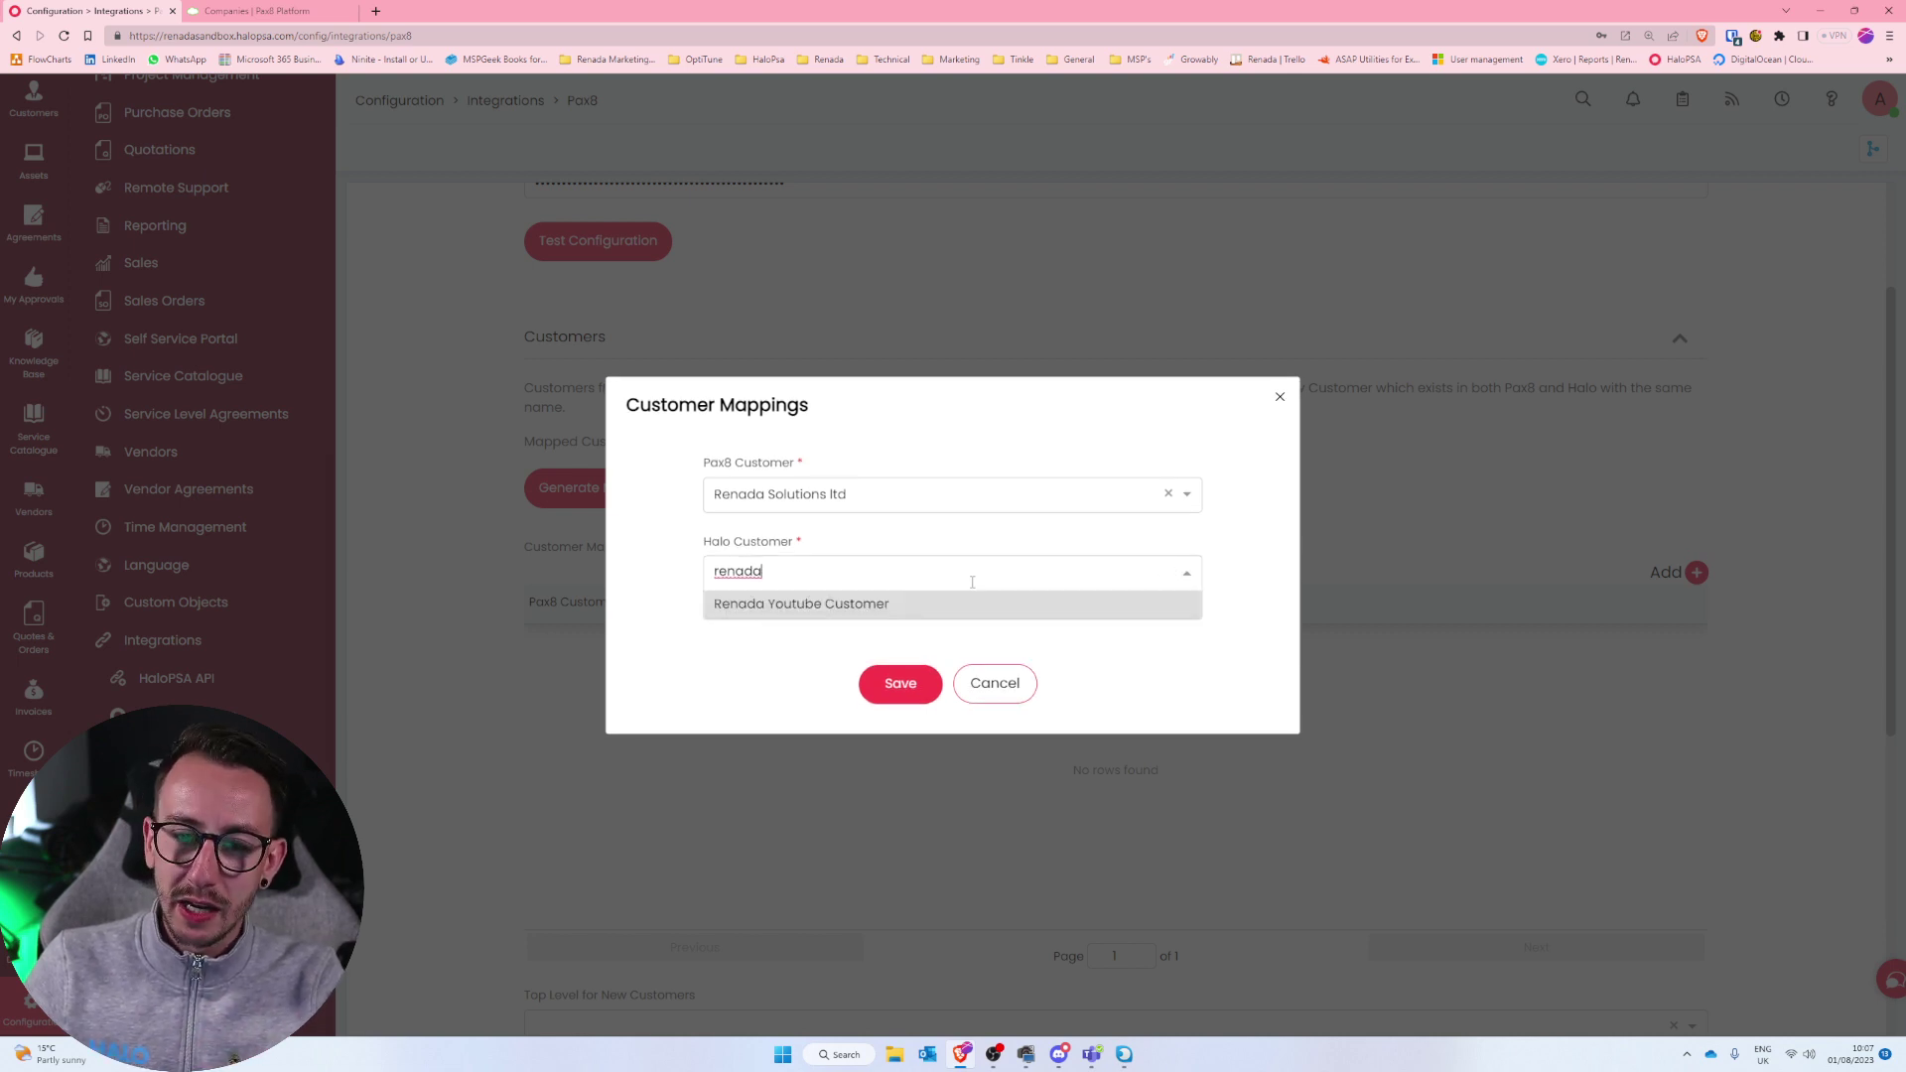
pyautogui.click(914, 608)
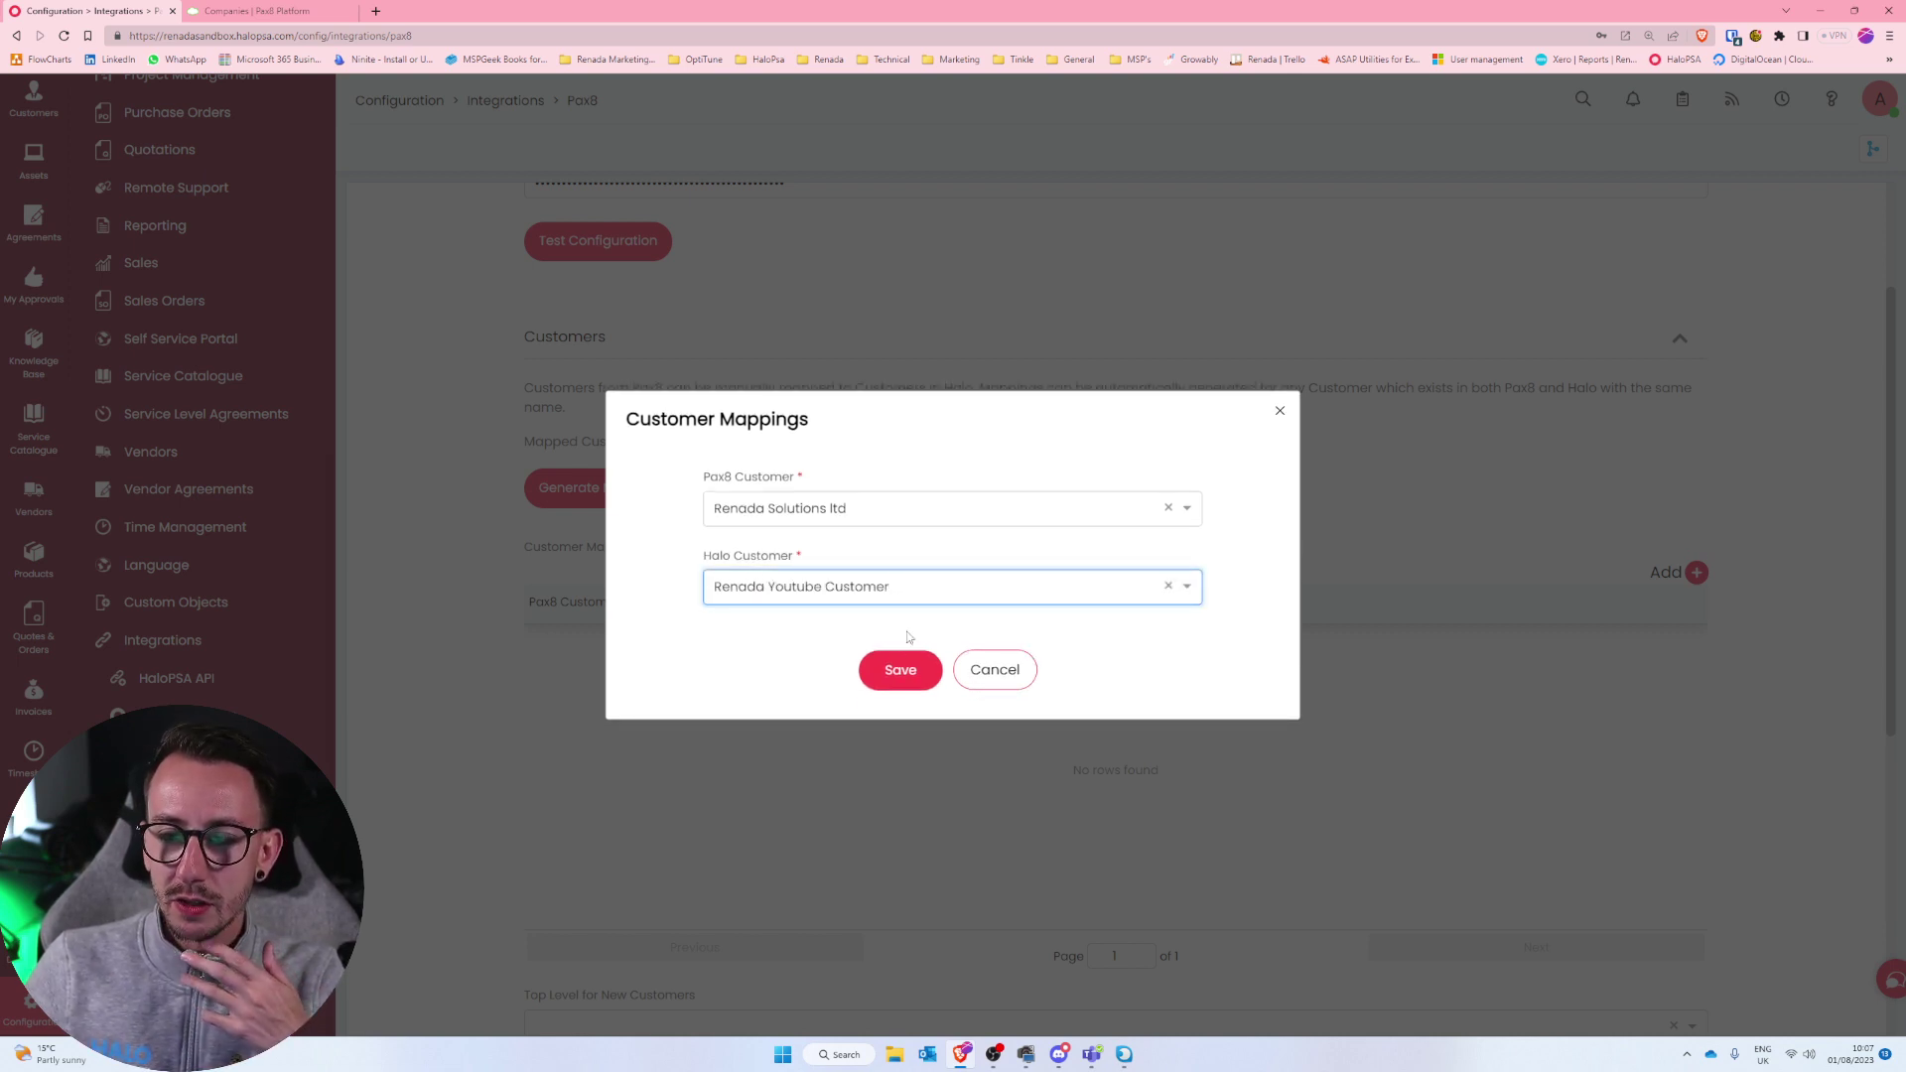
pyautogui.click(887, 688)
pyautogui.moveTo(1315, 659); pyautogui.dragTo(502, 651)
pyautogui.click(486, 684)
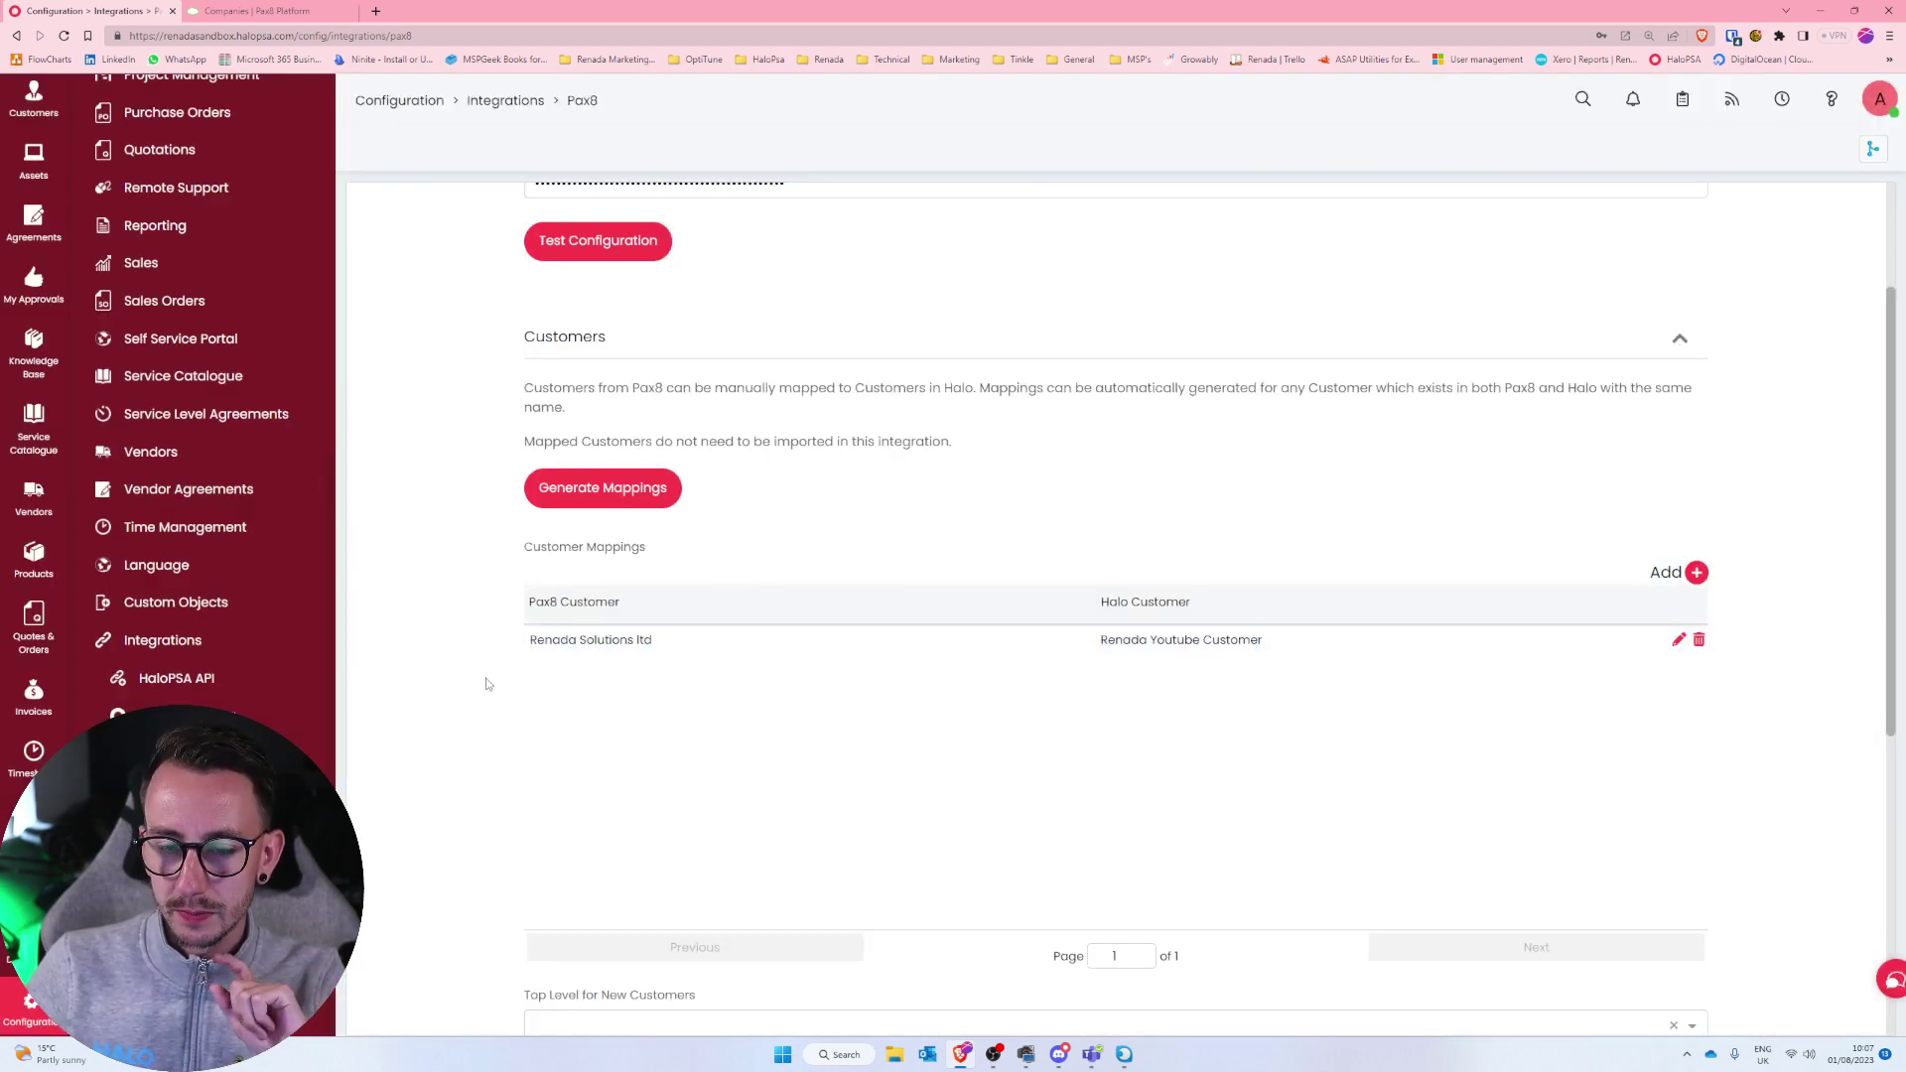
pyautogui.scroll(-2, 486, 684)
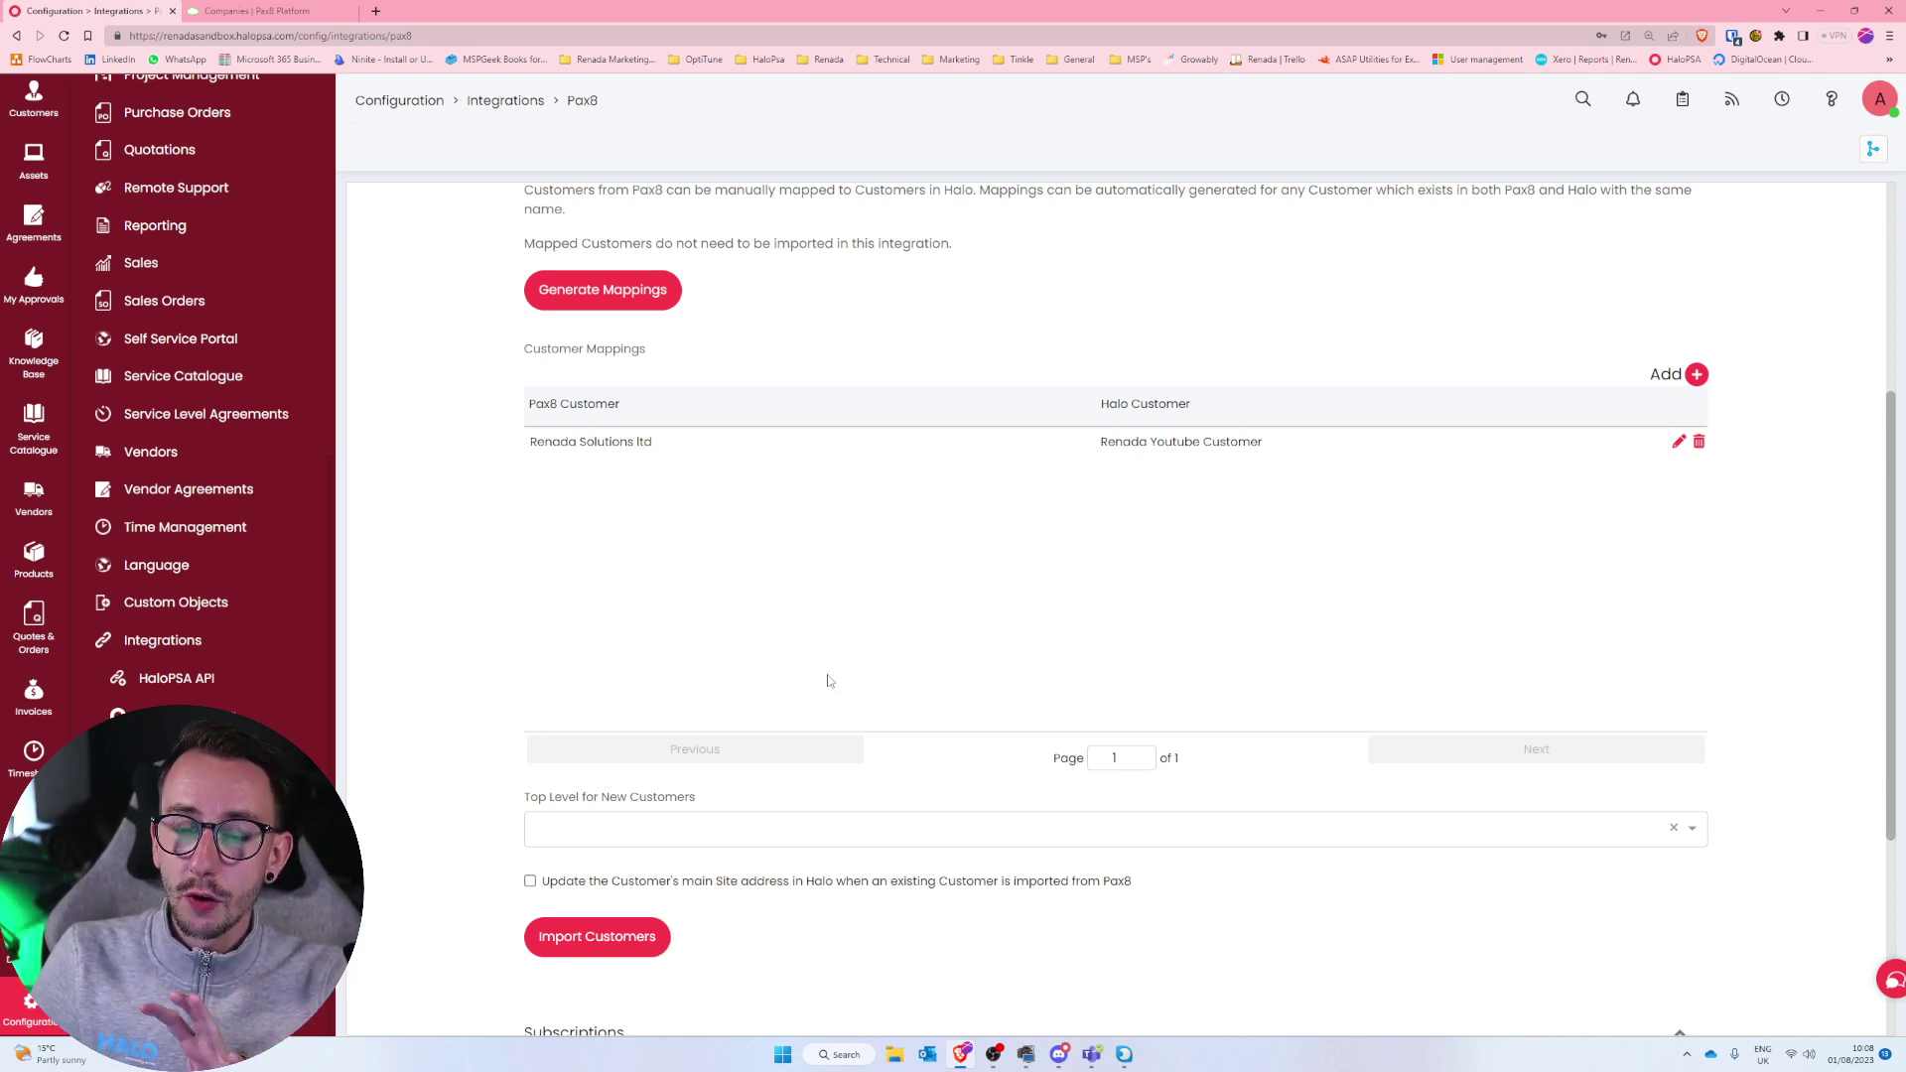
pyautogui.click(657, 943)
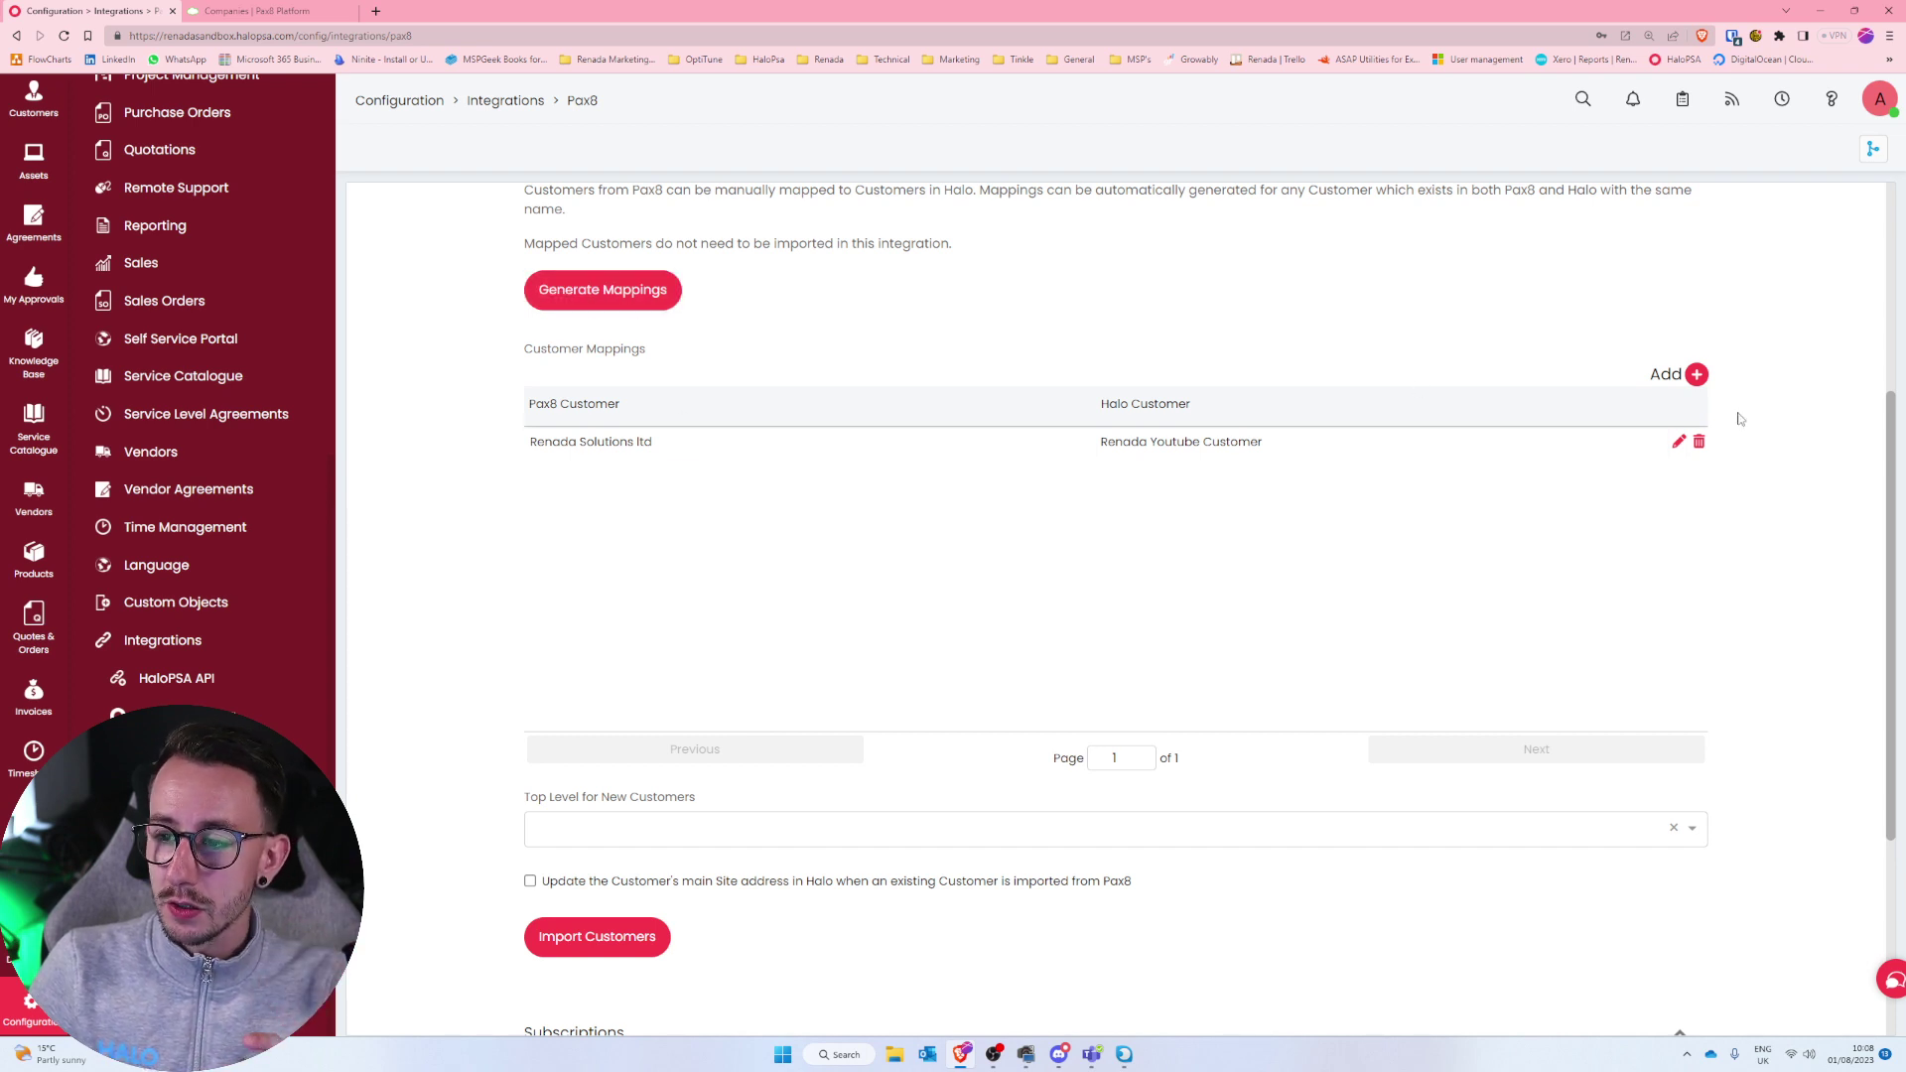
pyautogui.hotkey('ctrl', 'Tab')
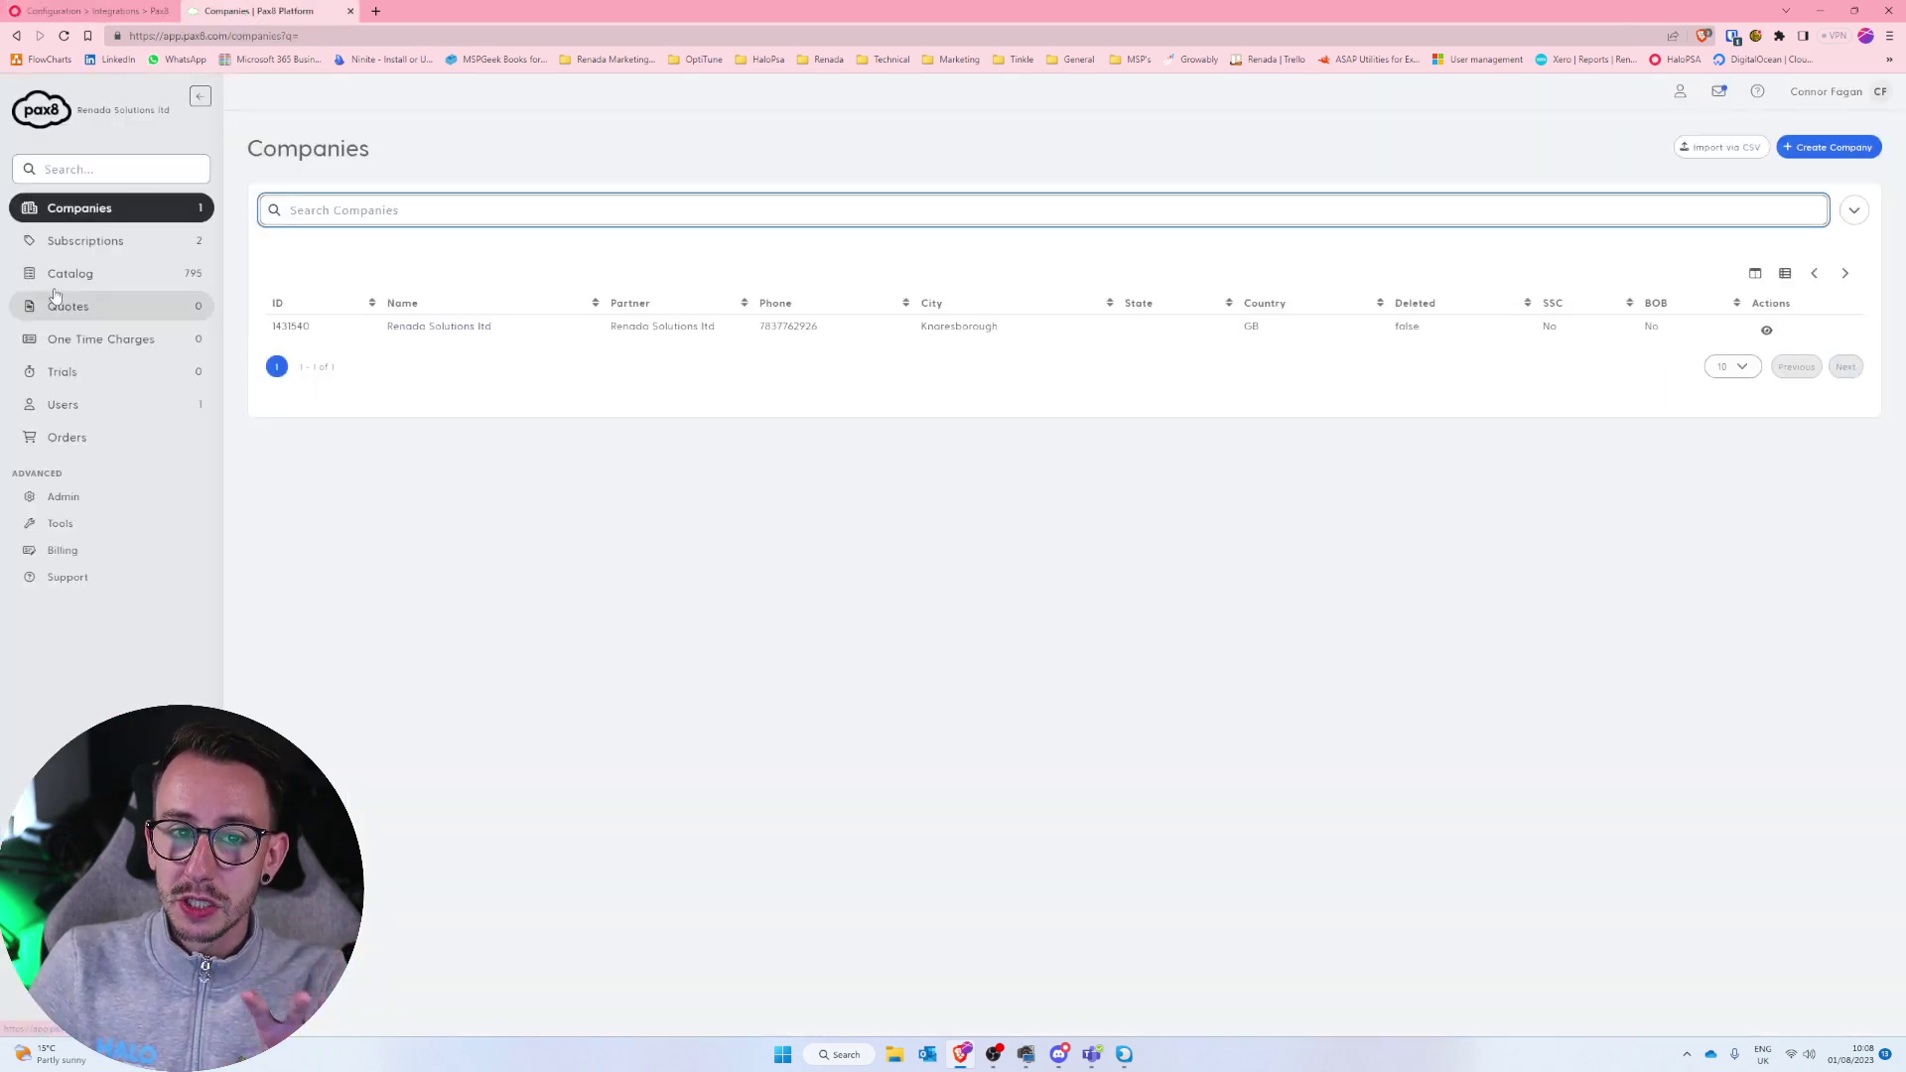
pyautogui.click(108, 10)
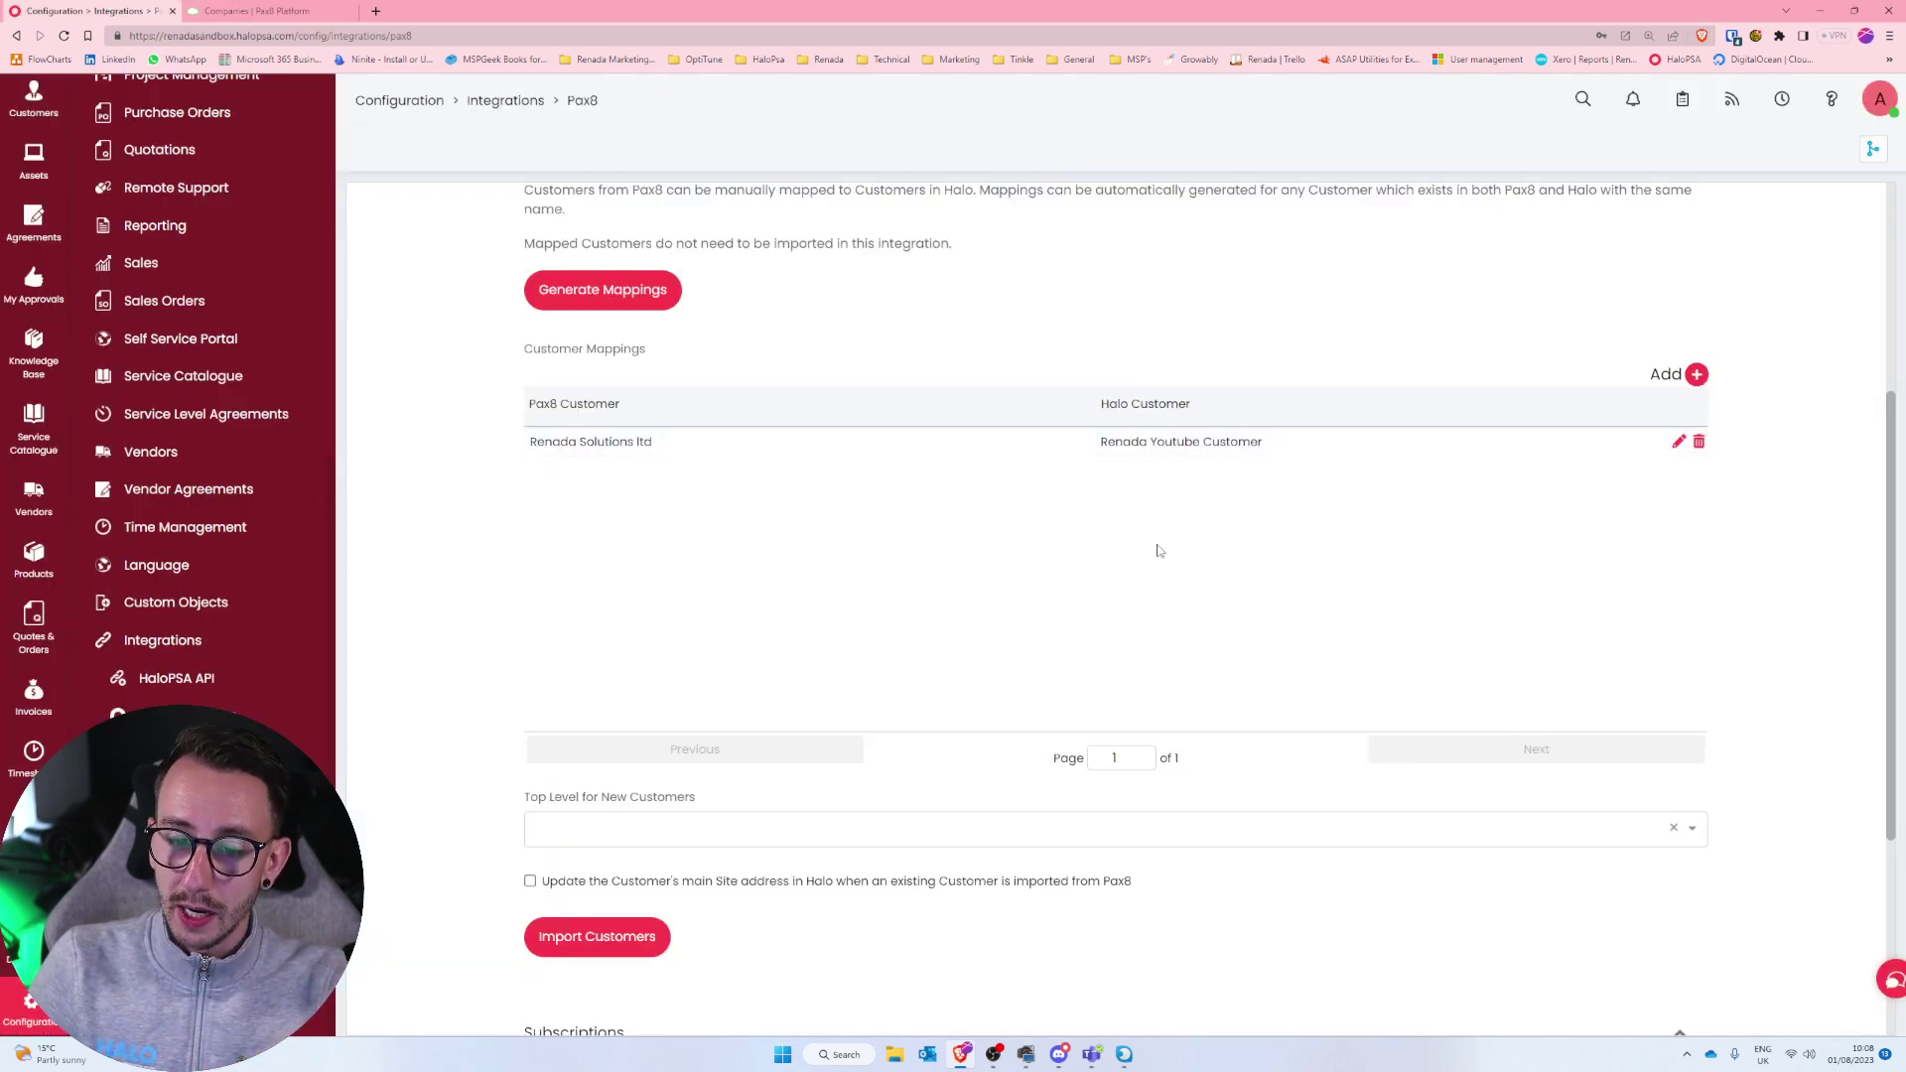
pyautogui.scroll(-4, 990, 717)
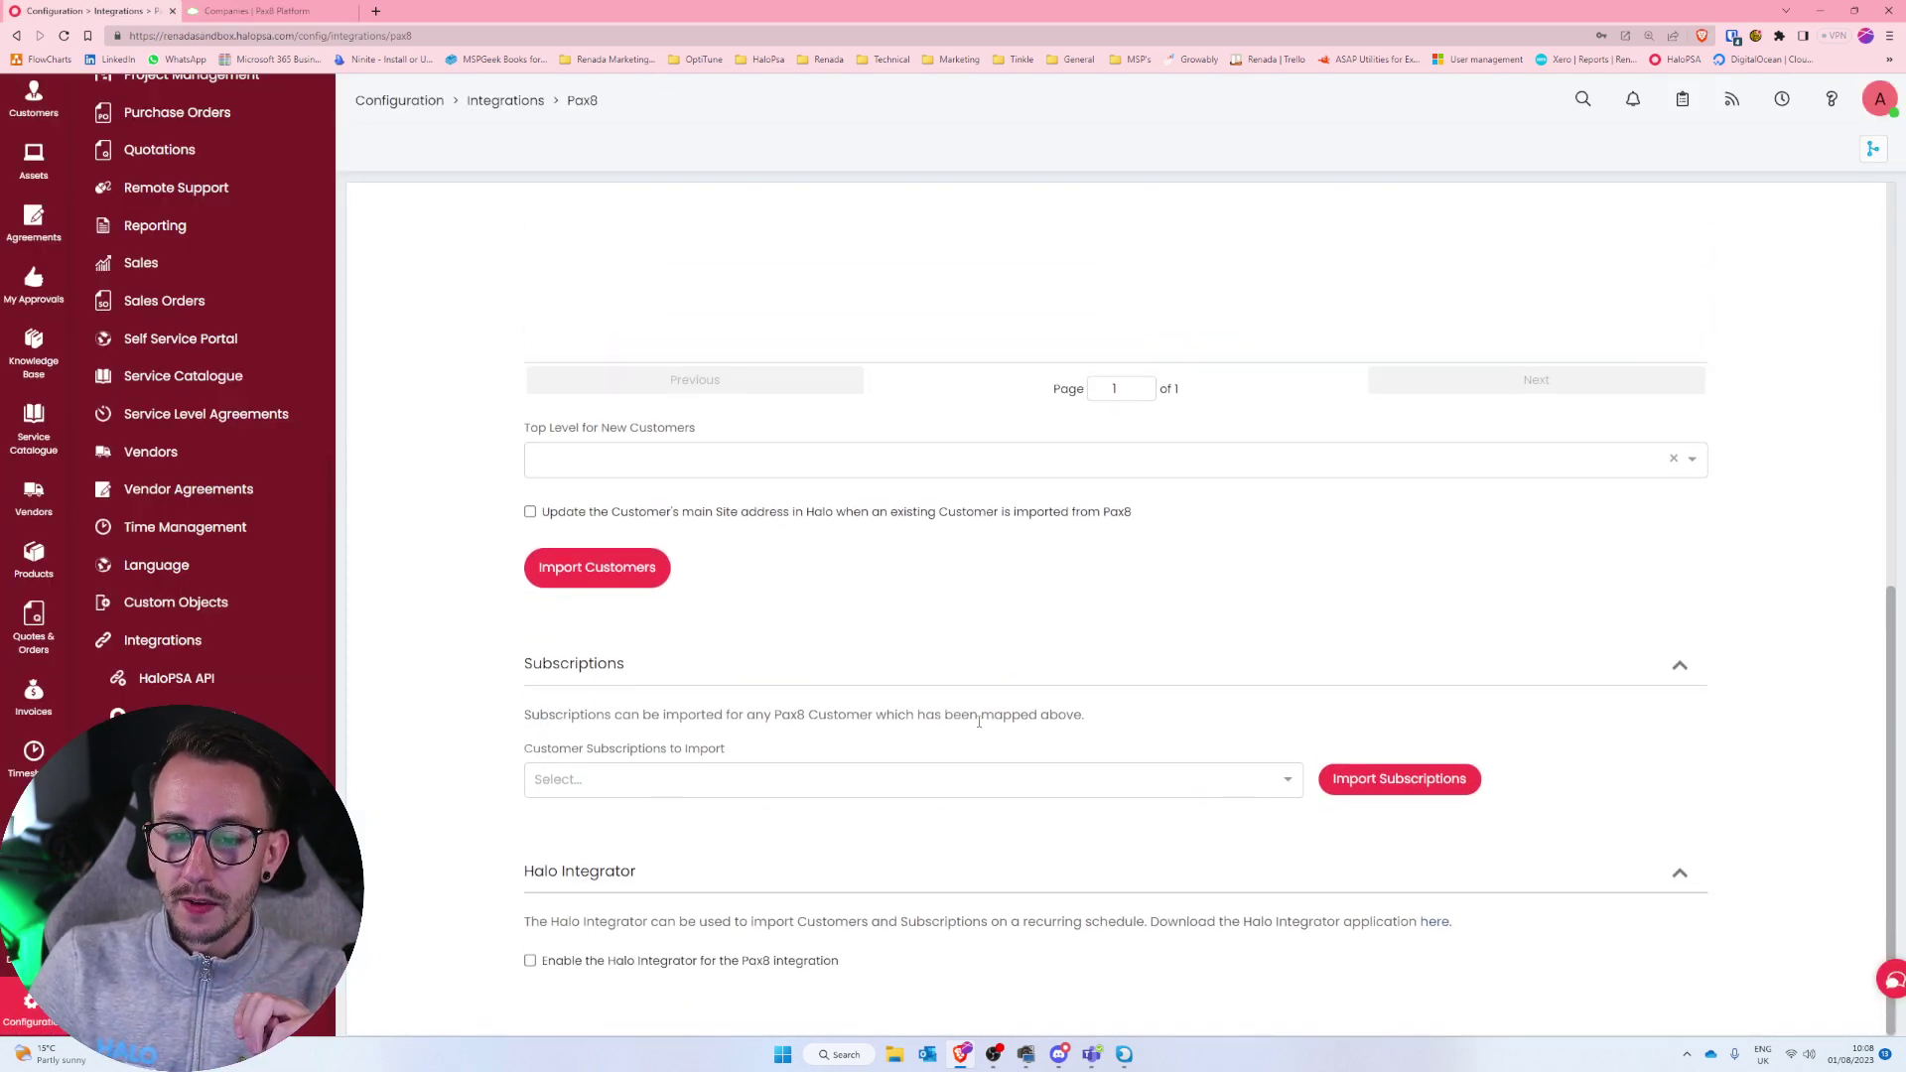
# Import All of Renada Solutions ltd's Pax8 subscriptions, running the sync until both show Done.
pyautogui.click(792, 787)
pyautogui.click(735, 824)
pyautogui.moveTo(521, 755); pyautogui.dragTo(683, 764)
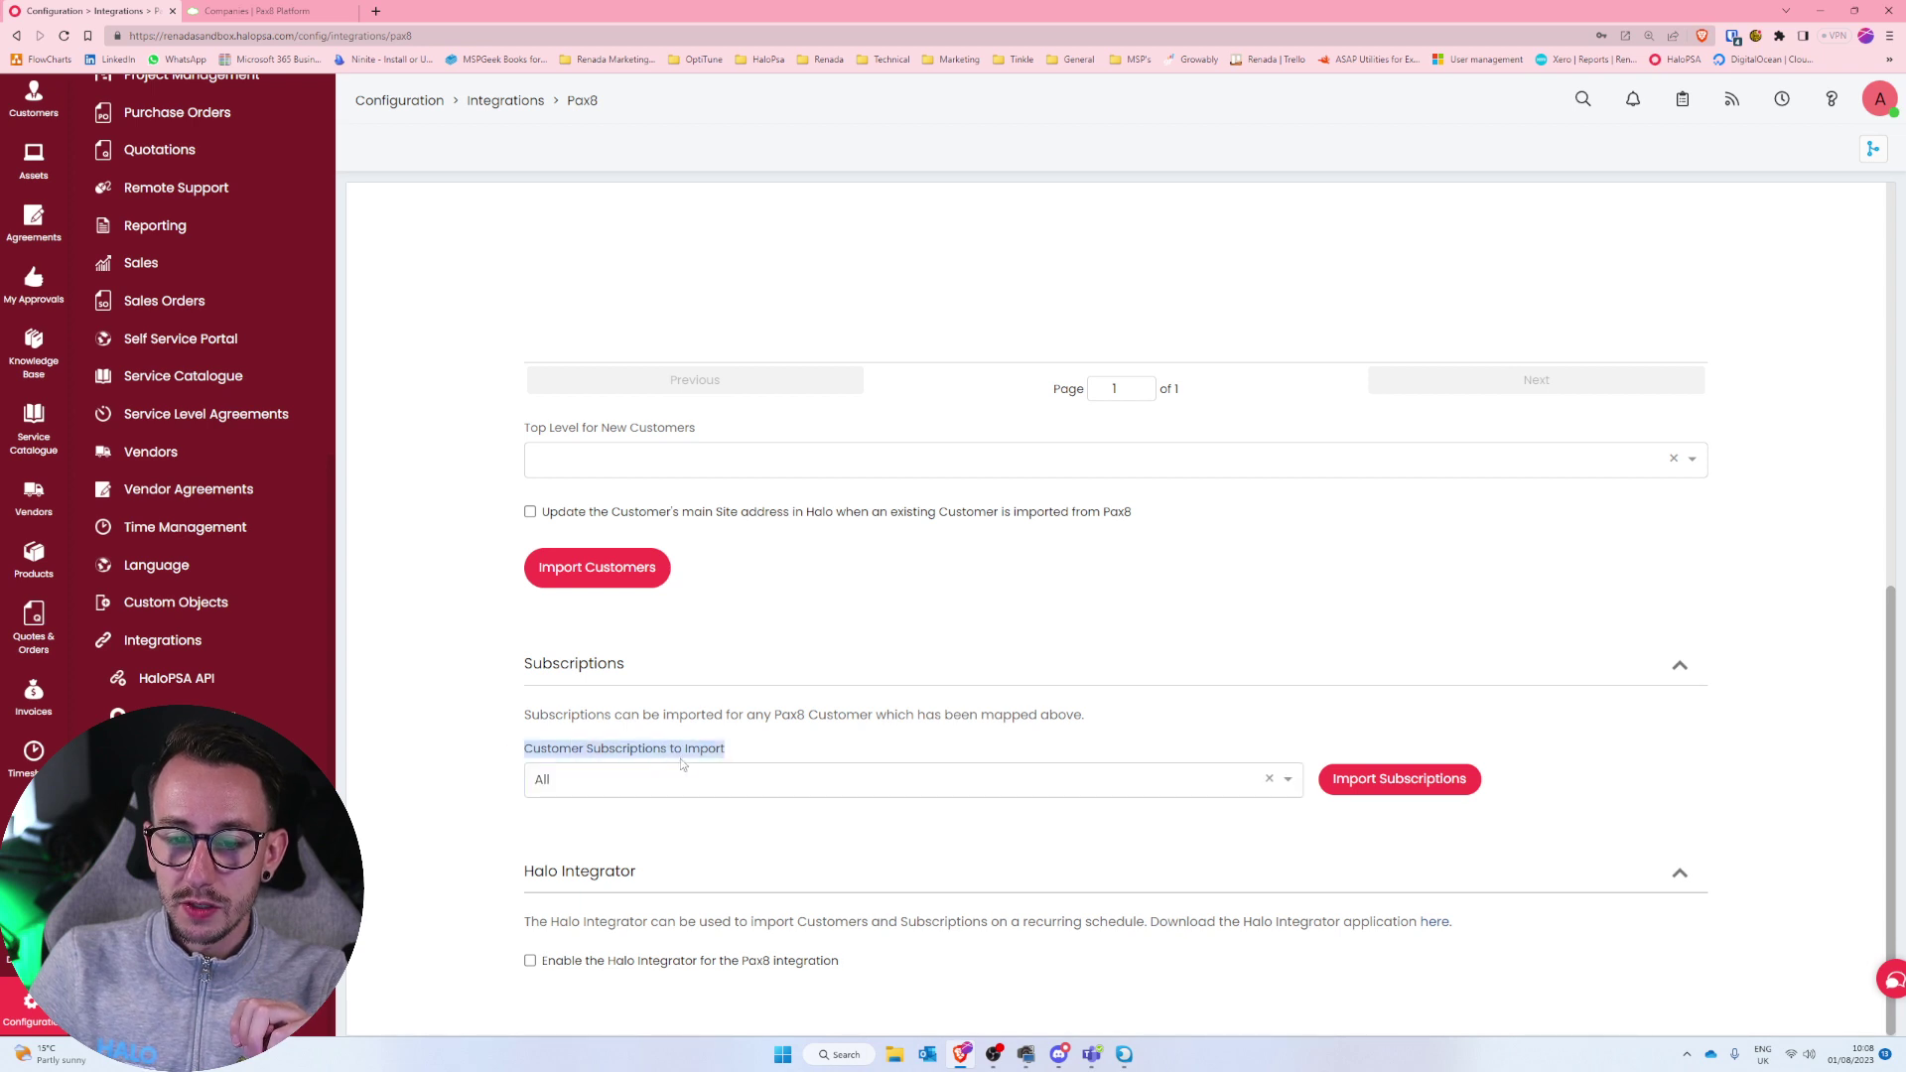
pyautogui.click(1382, 790)
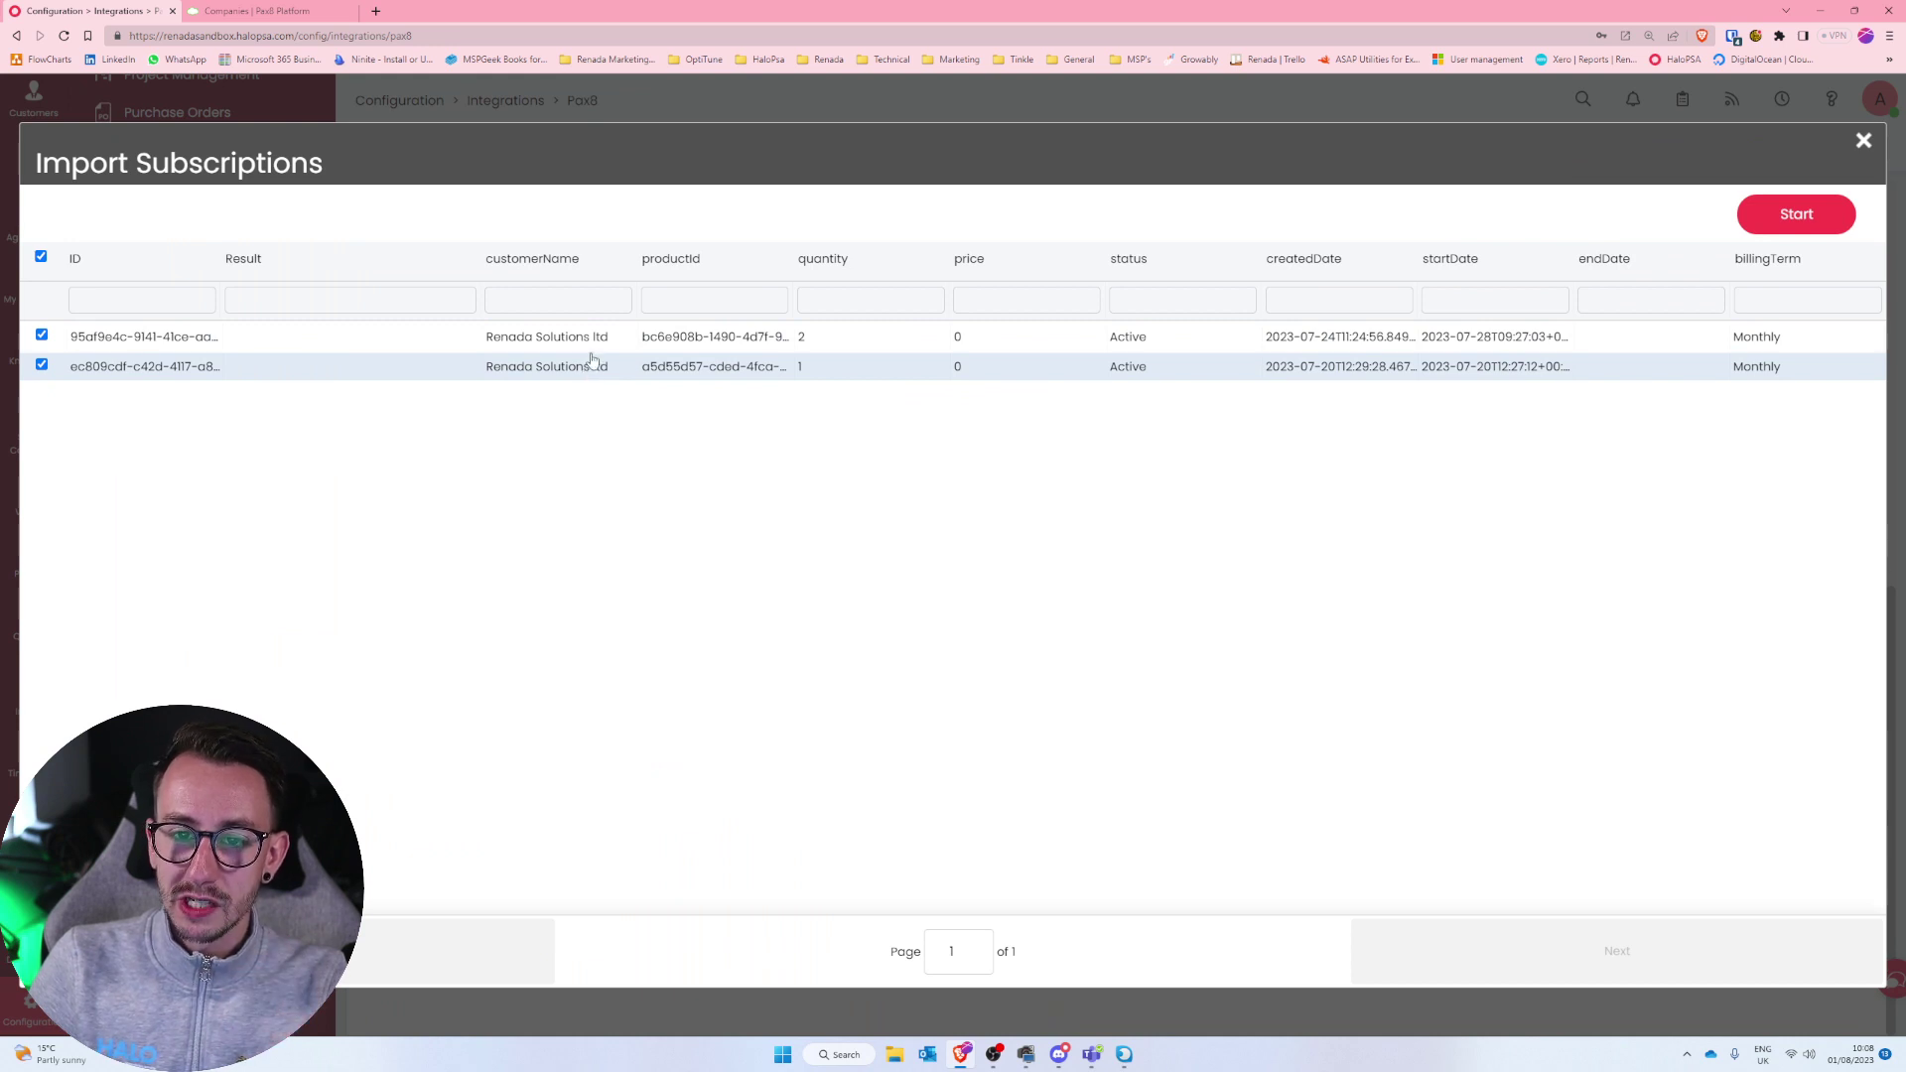
pyautogui.click(1742, 214)
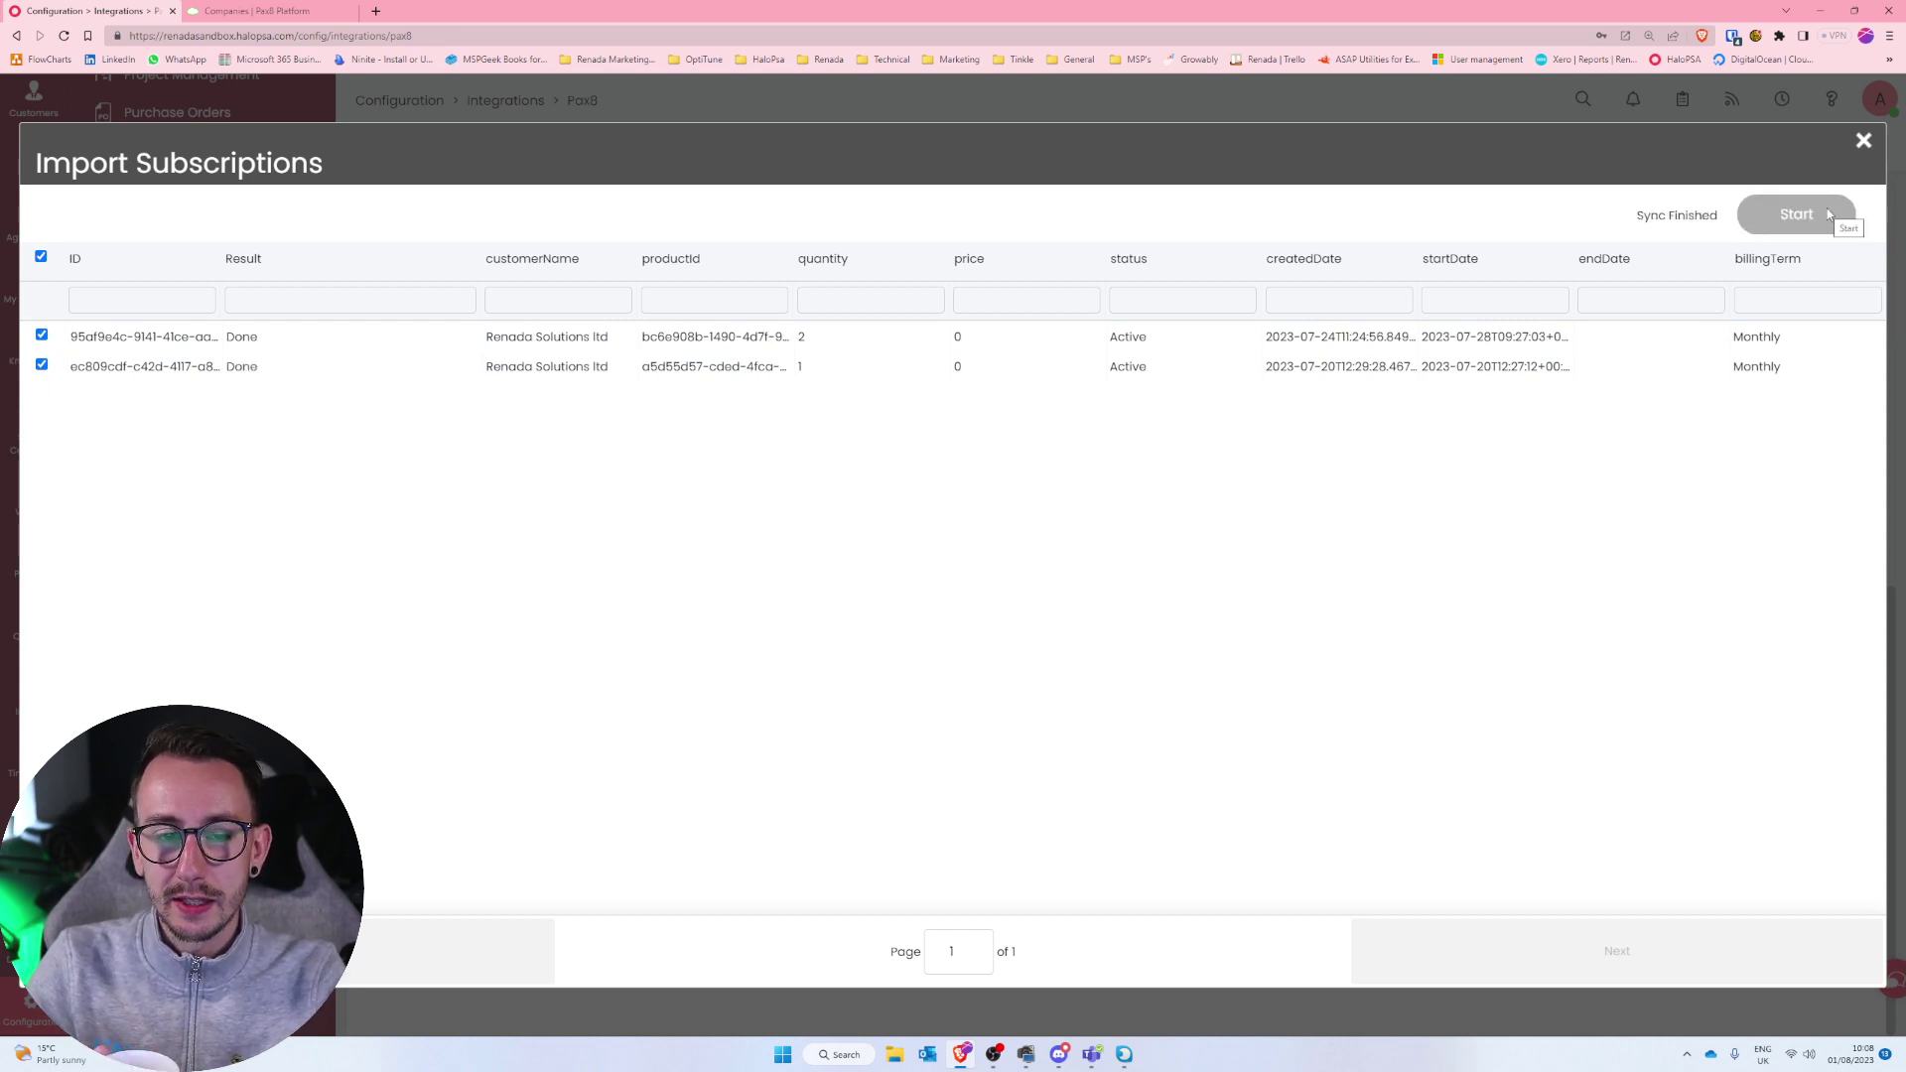
pyautogui.click(1863, 142)
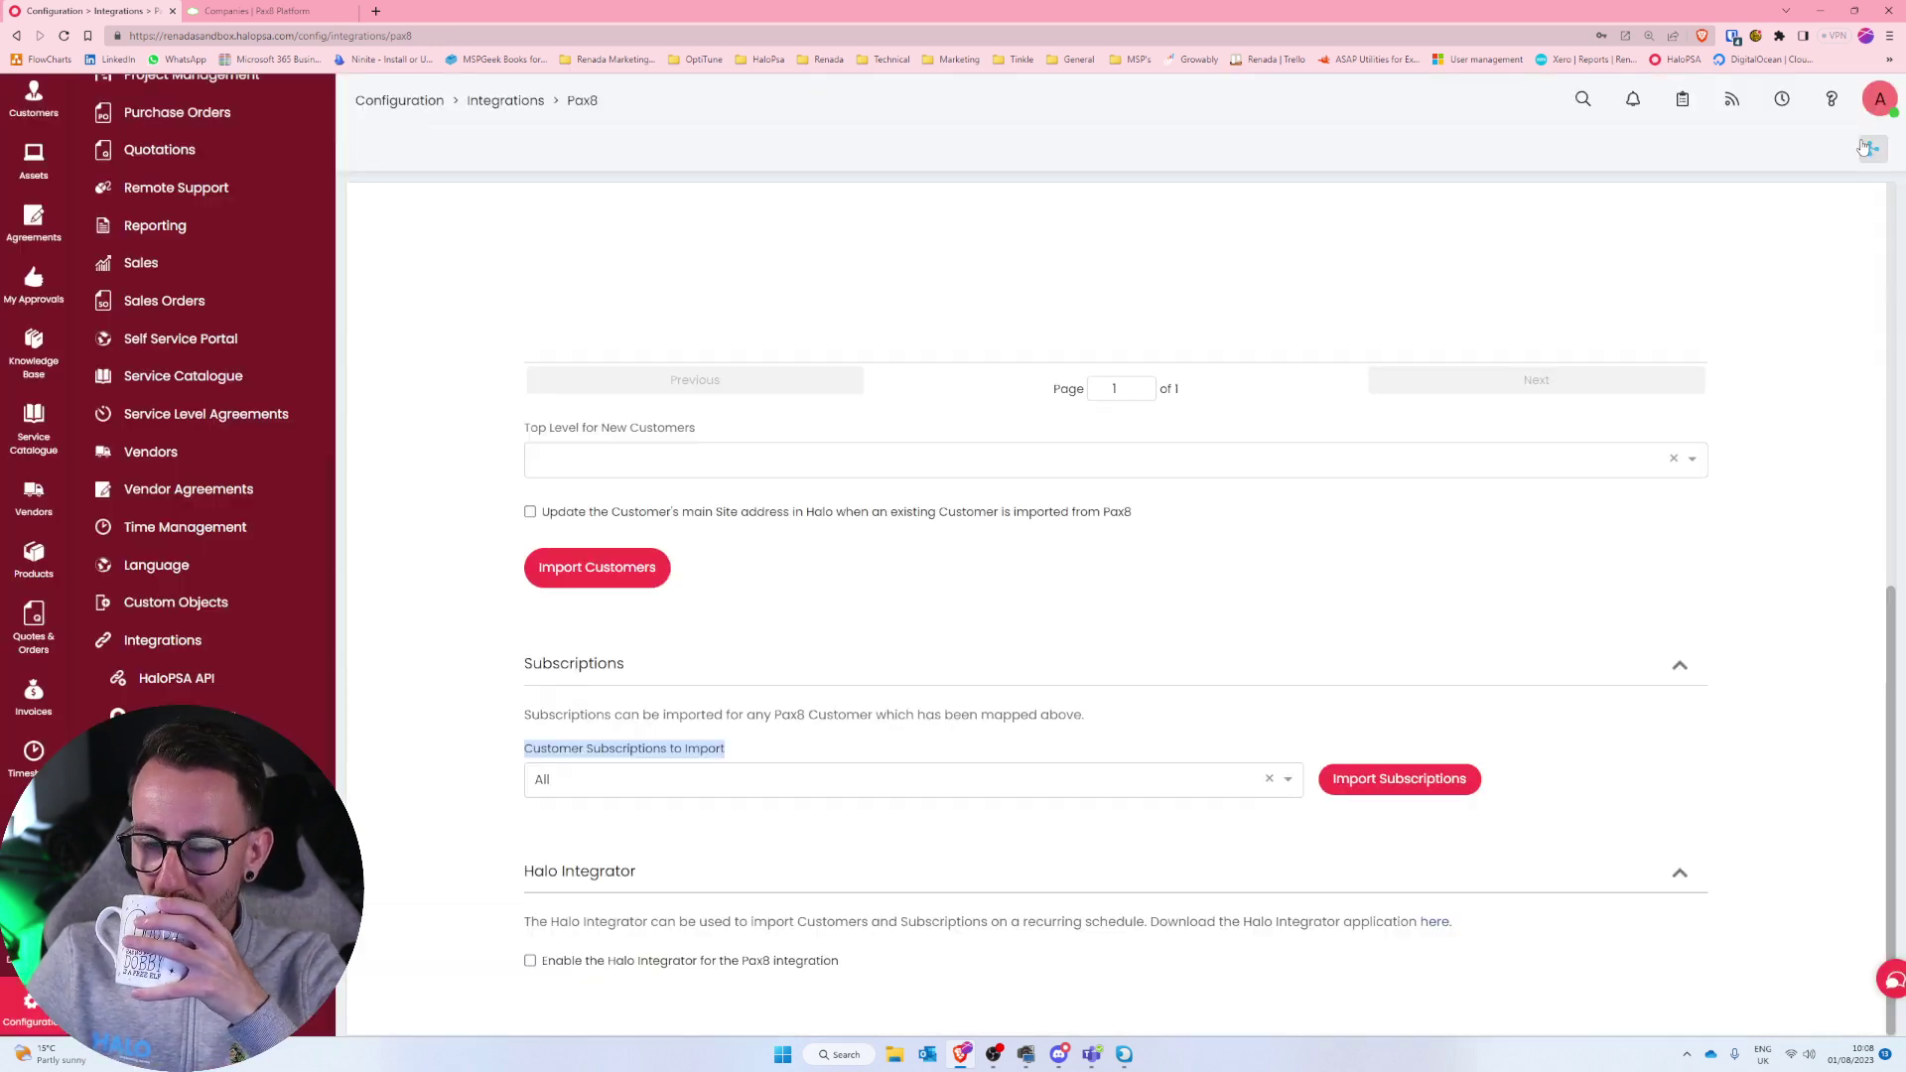
# Show Renada Youtube Customer's Subscriptions tab with the Name column widened to full subscription names.
pyautogui.scroll(2, 27, 373)
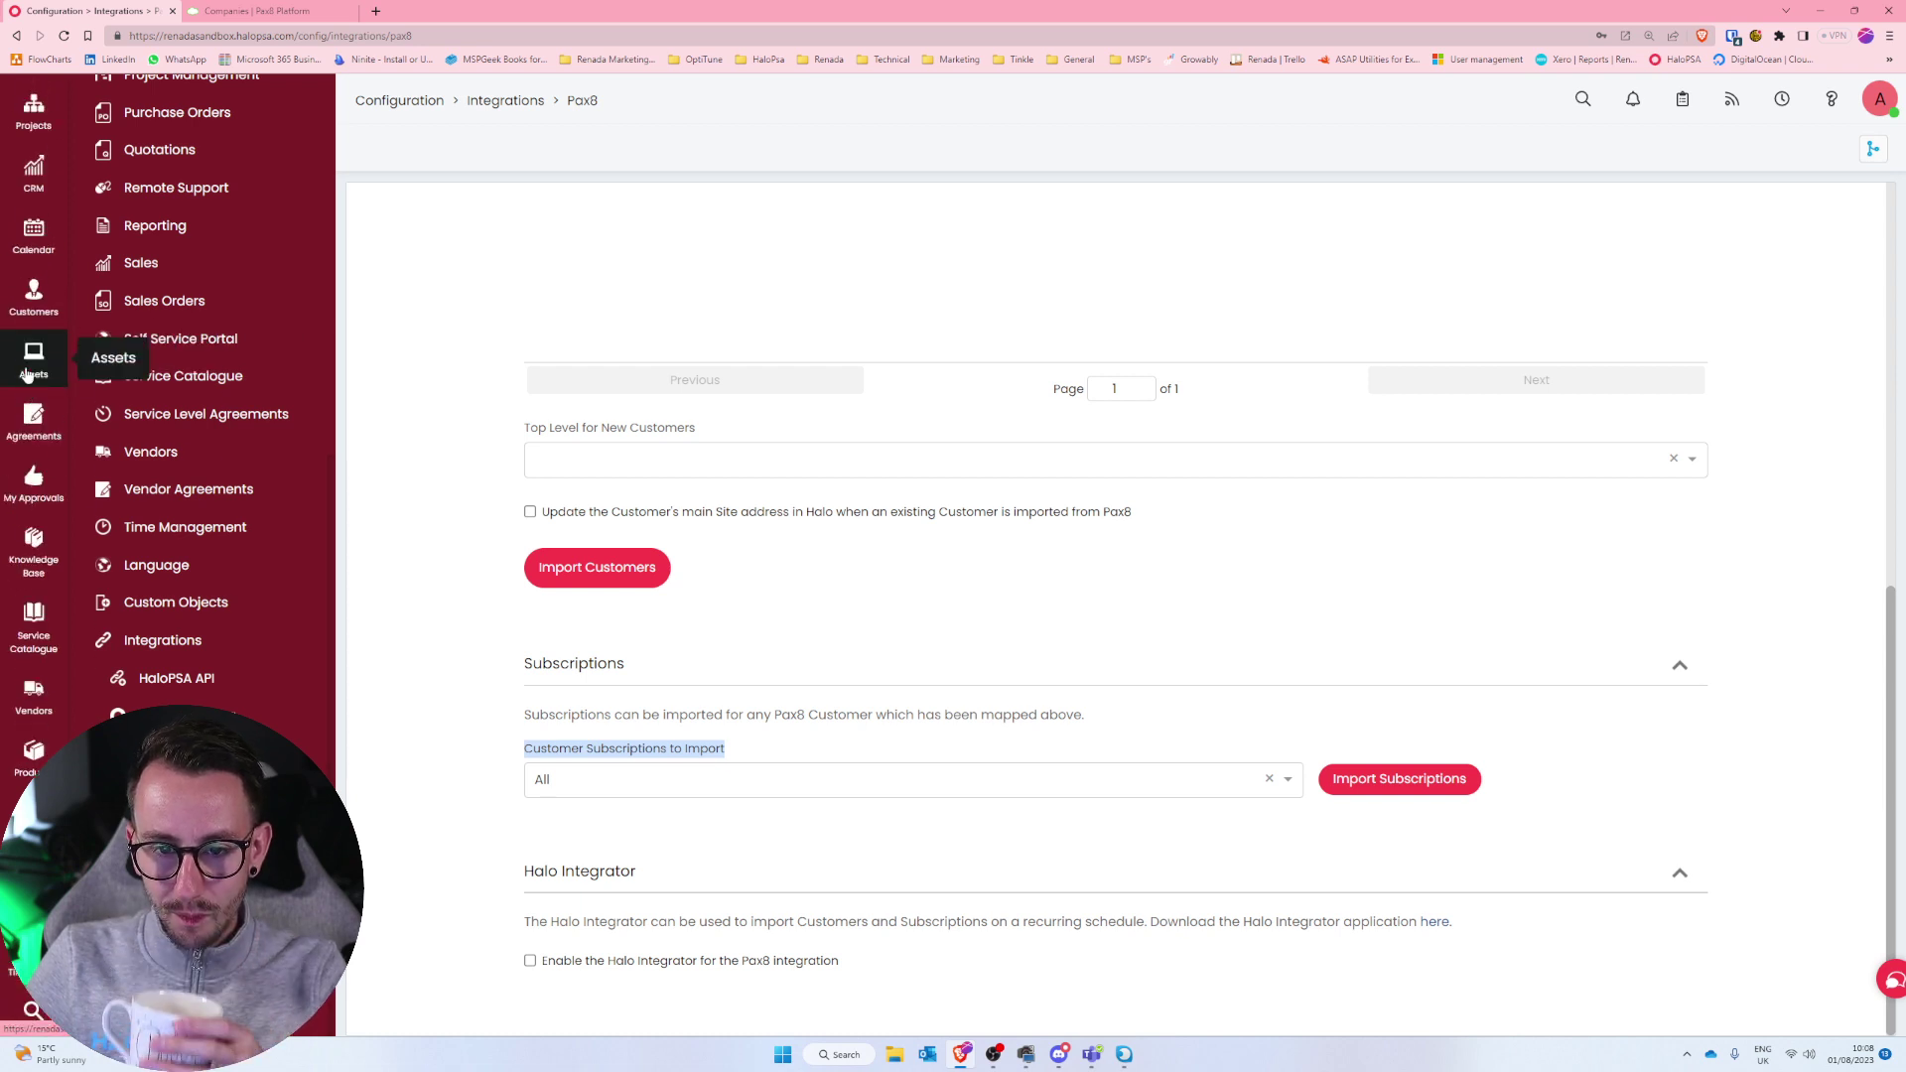
pyautogui.click(49, 292)
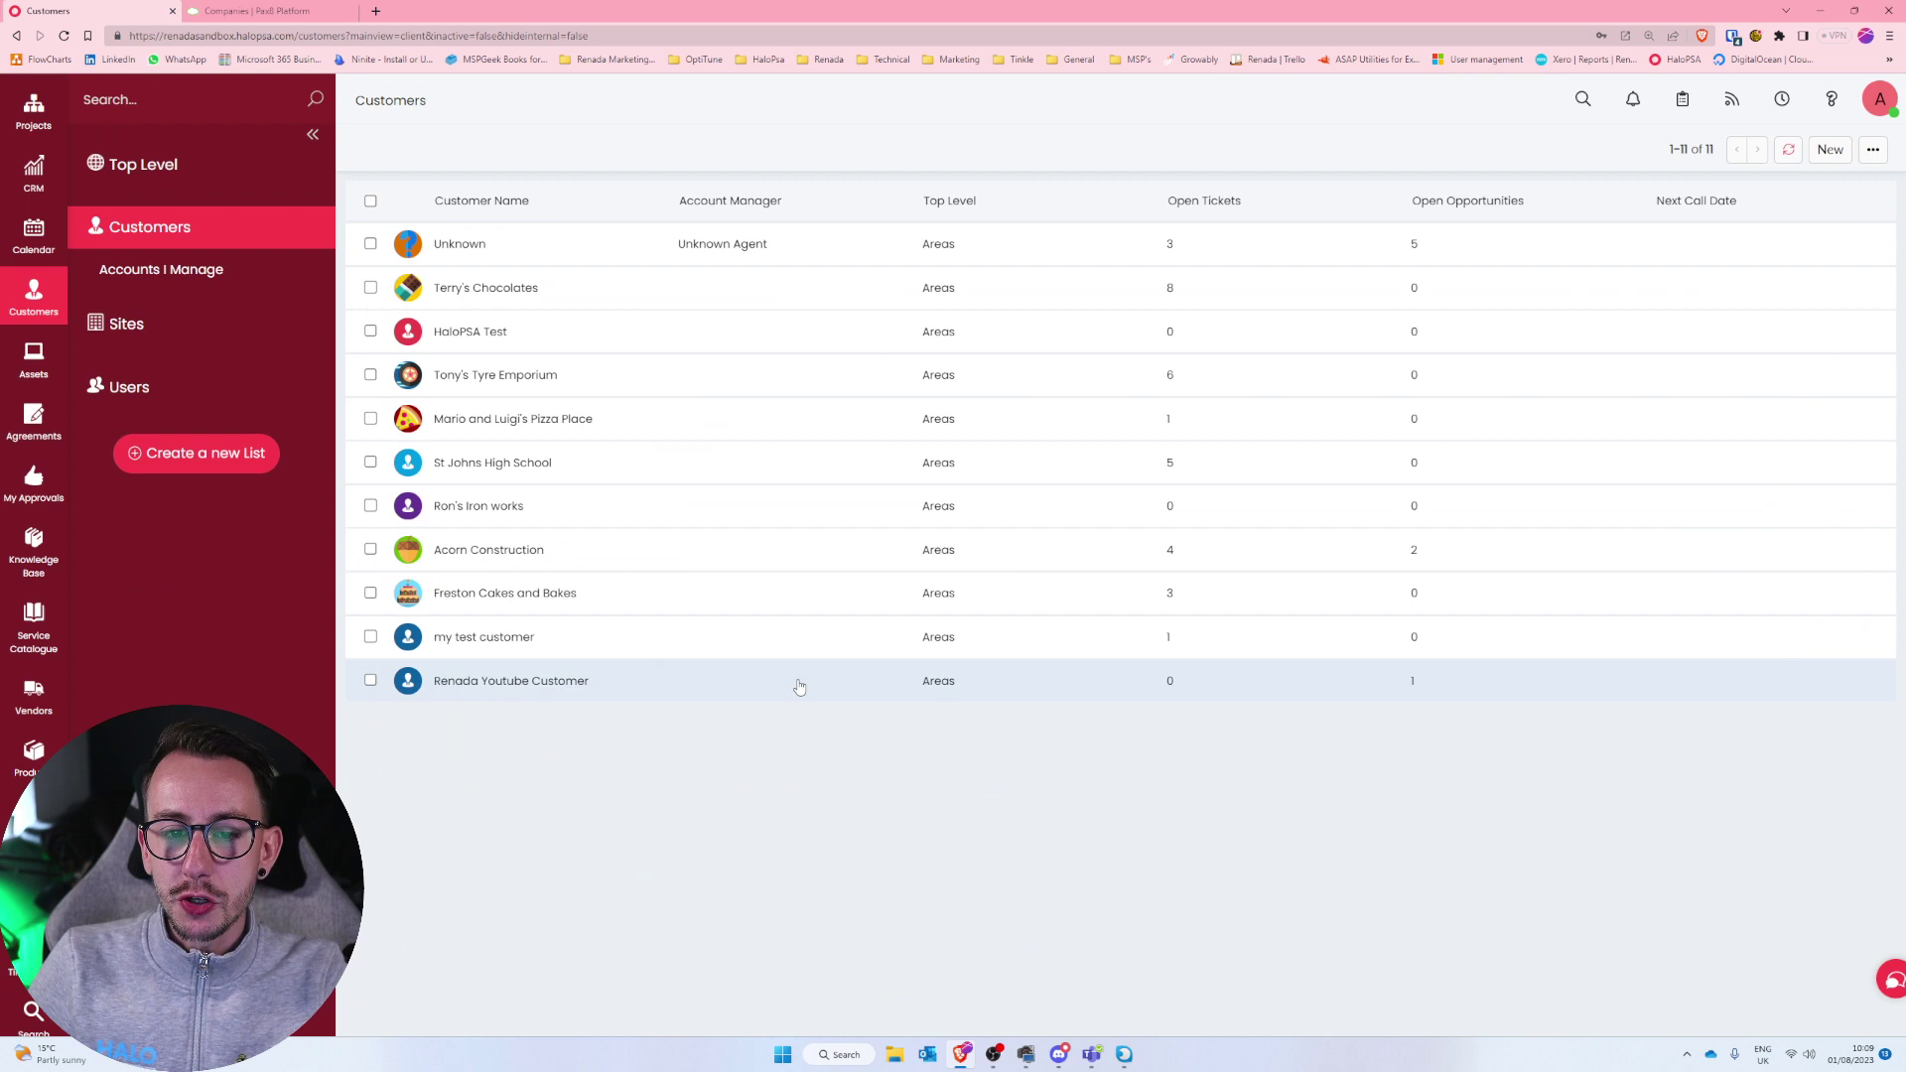
pyautogui.click(794, 681)
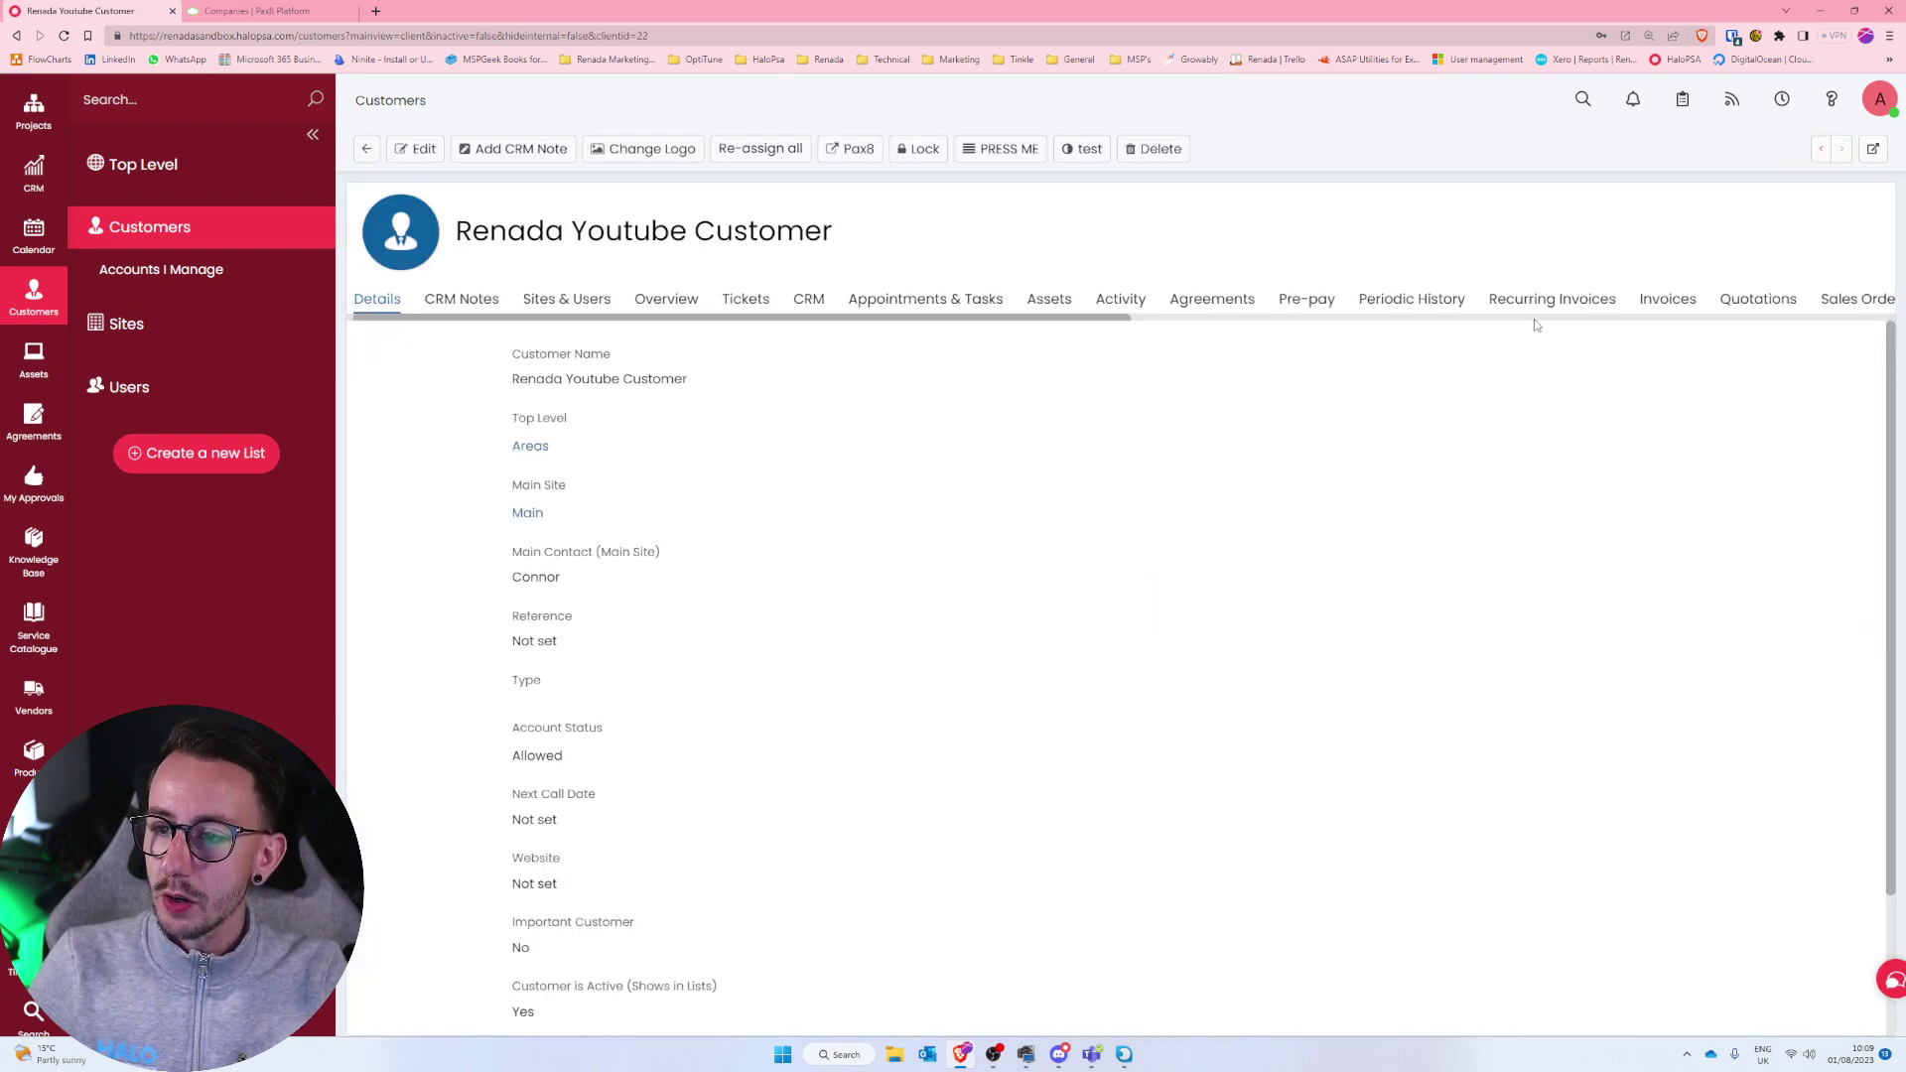
pyautogui.click(1530, 318)
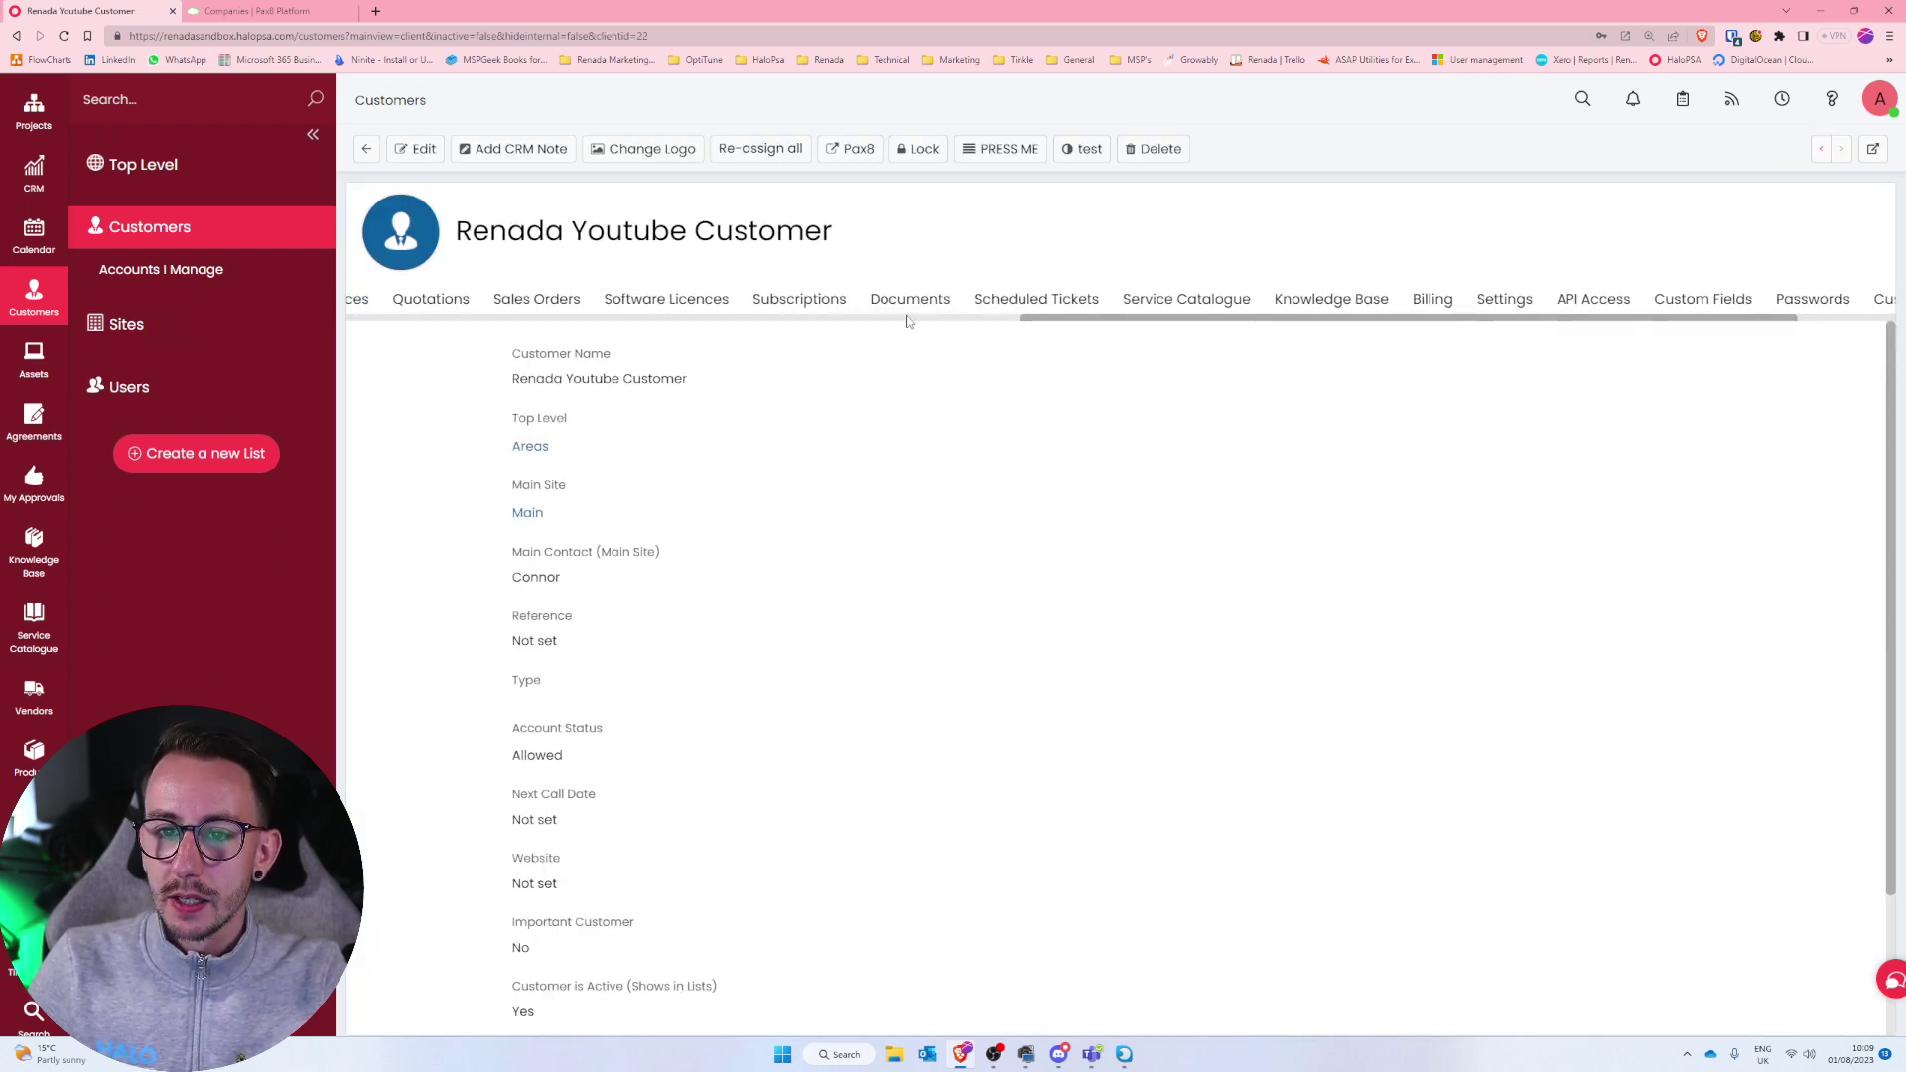
pyautogui.click(799, 299)
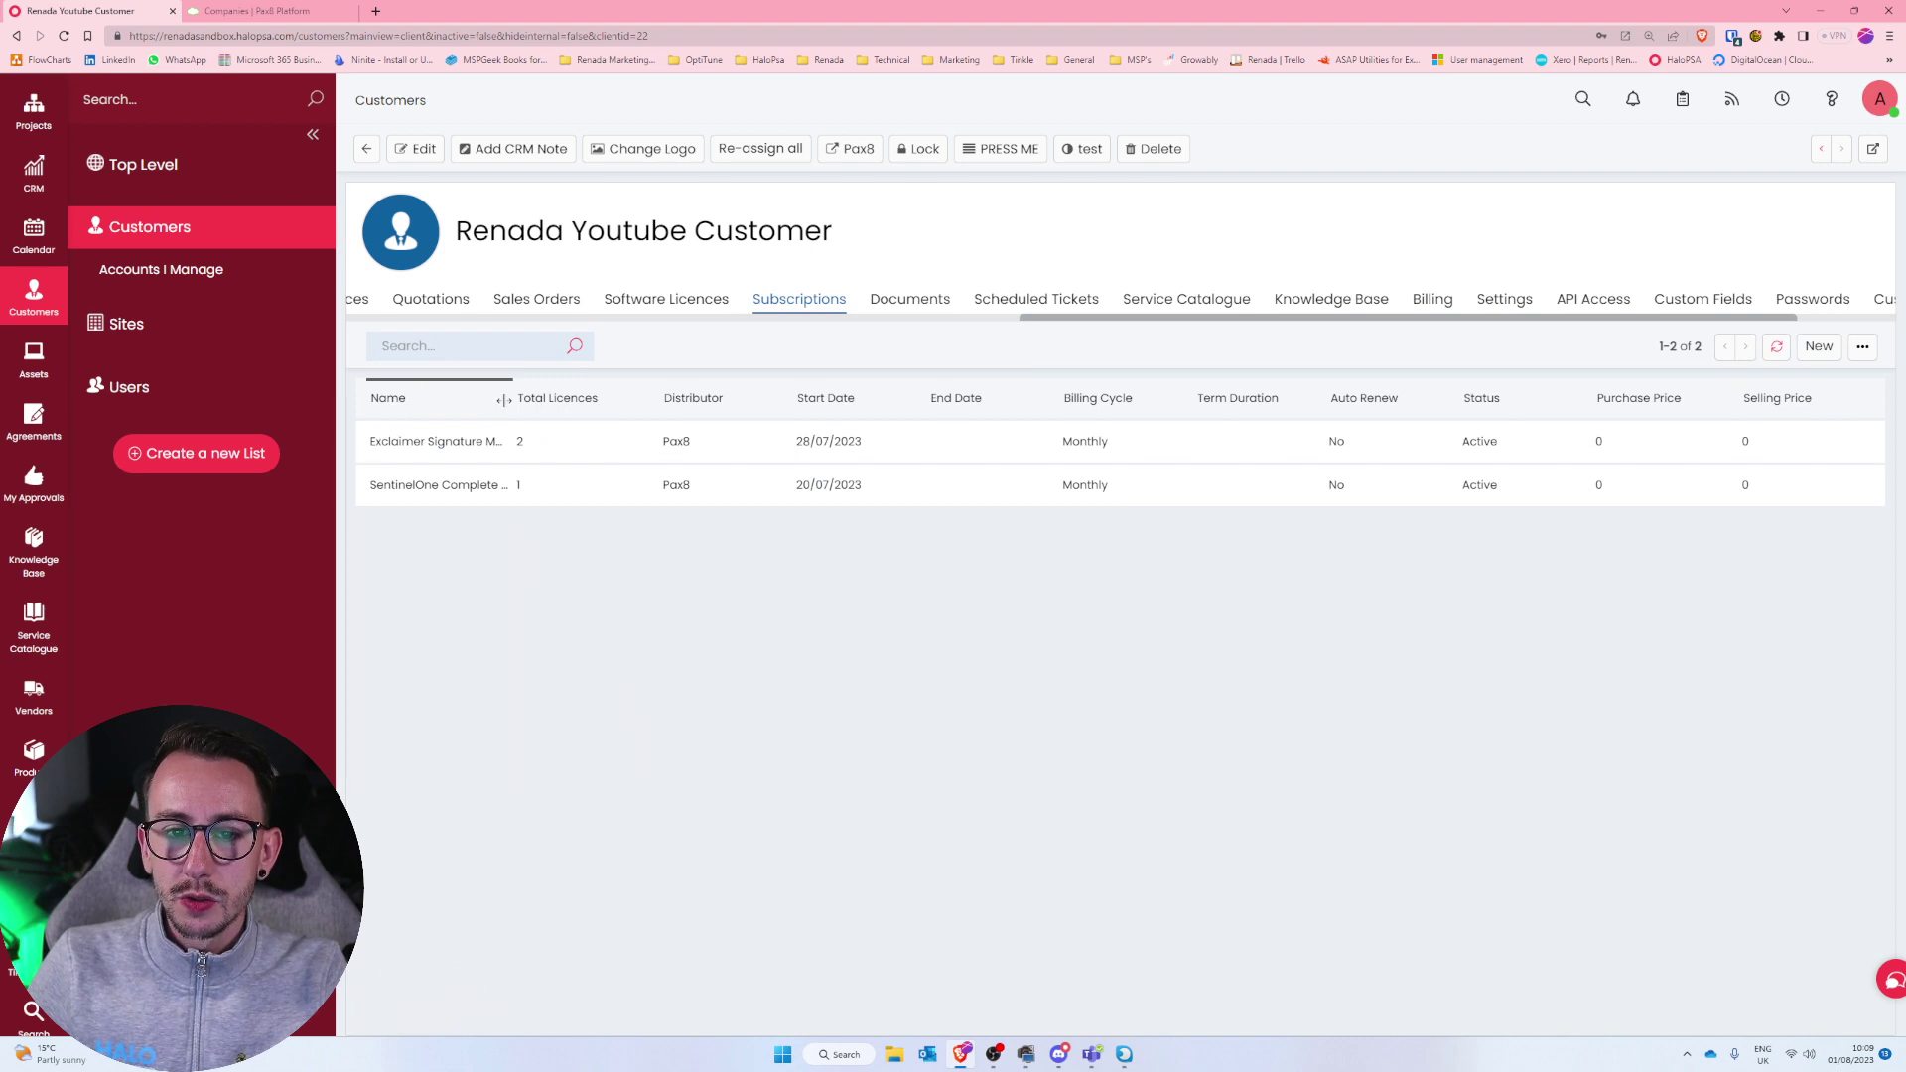
pyautogui.moveTo(512, 398); pyautogui.dragTo(709, 464)
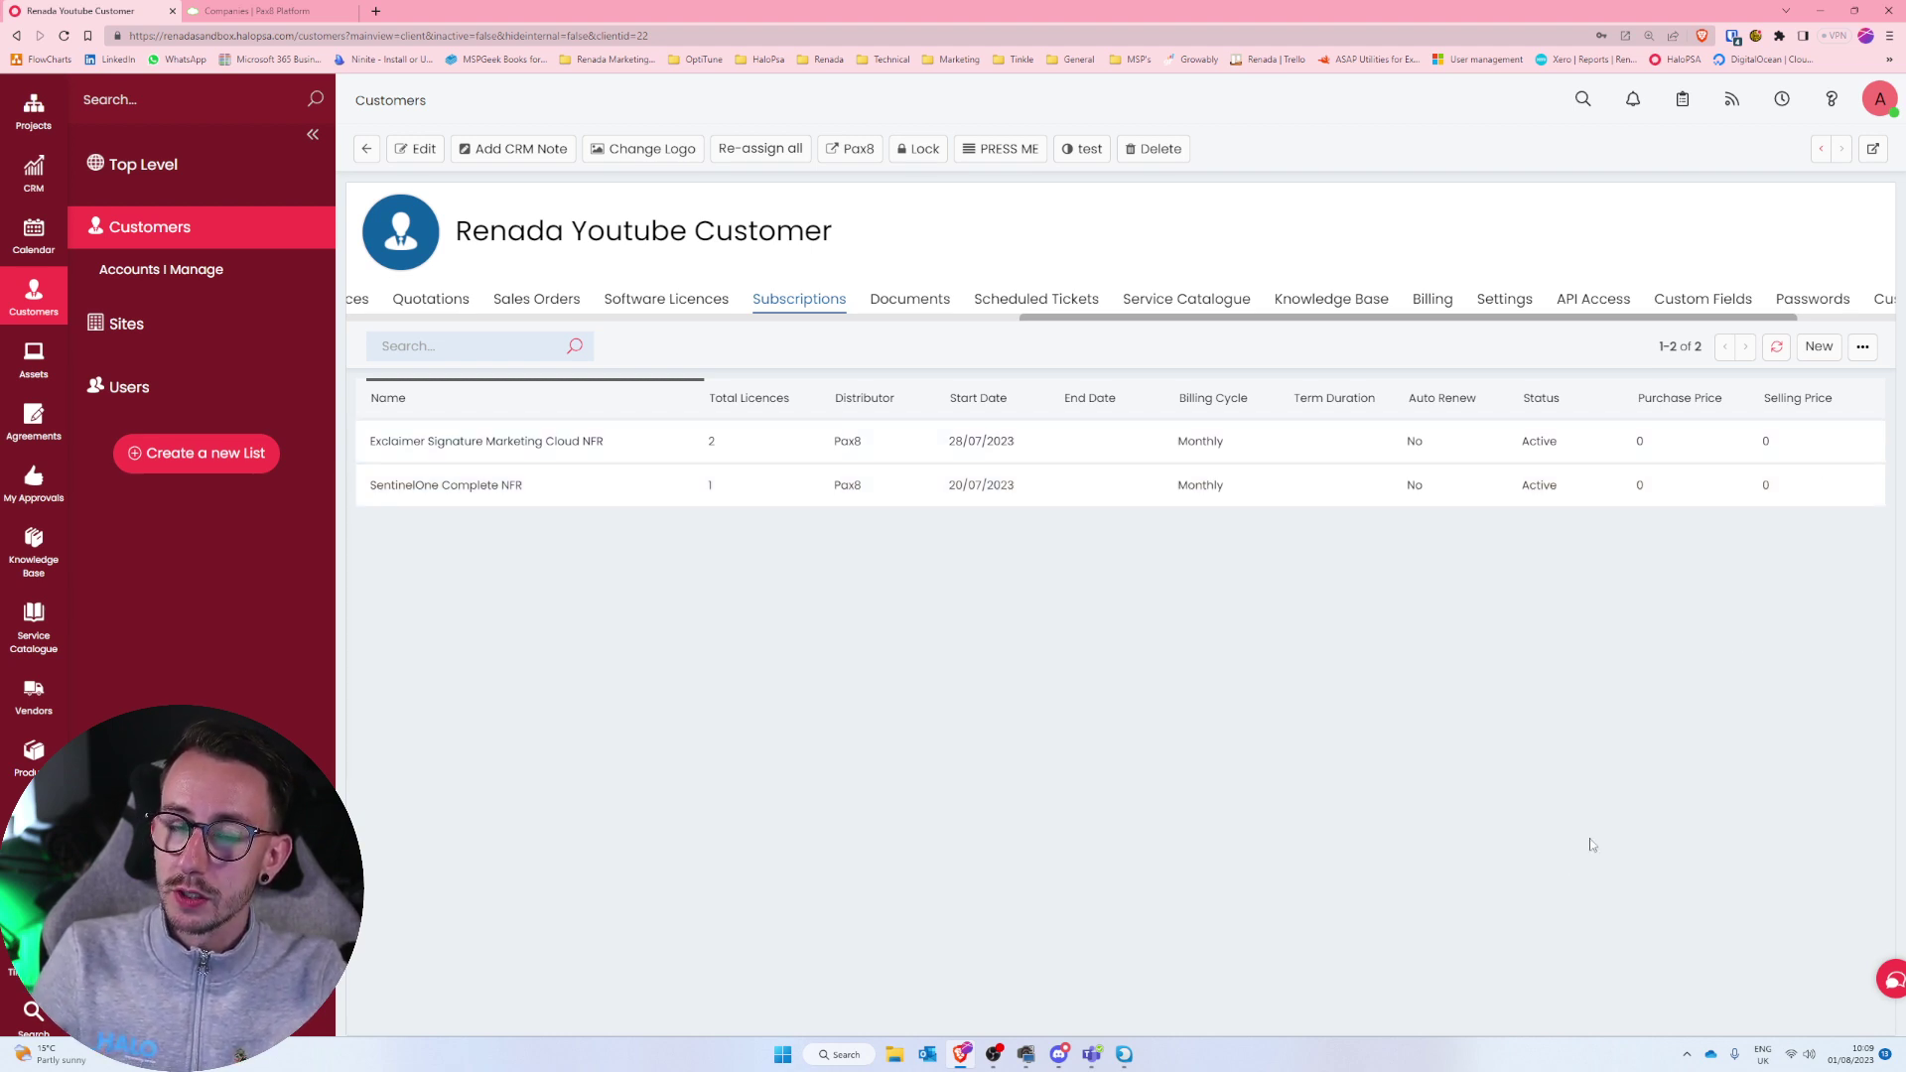
# Return from the customer record to the Pax8 integration page, down to the Halo Integrator section.
pyautogui.click(307, 10)
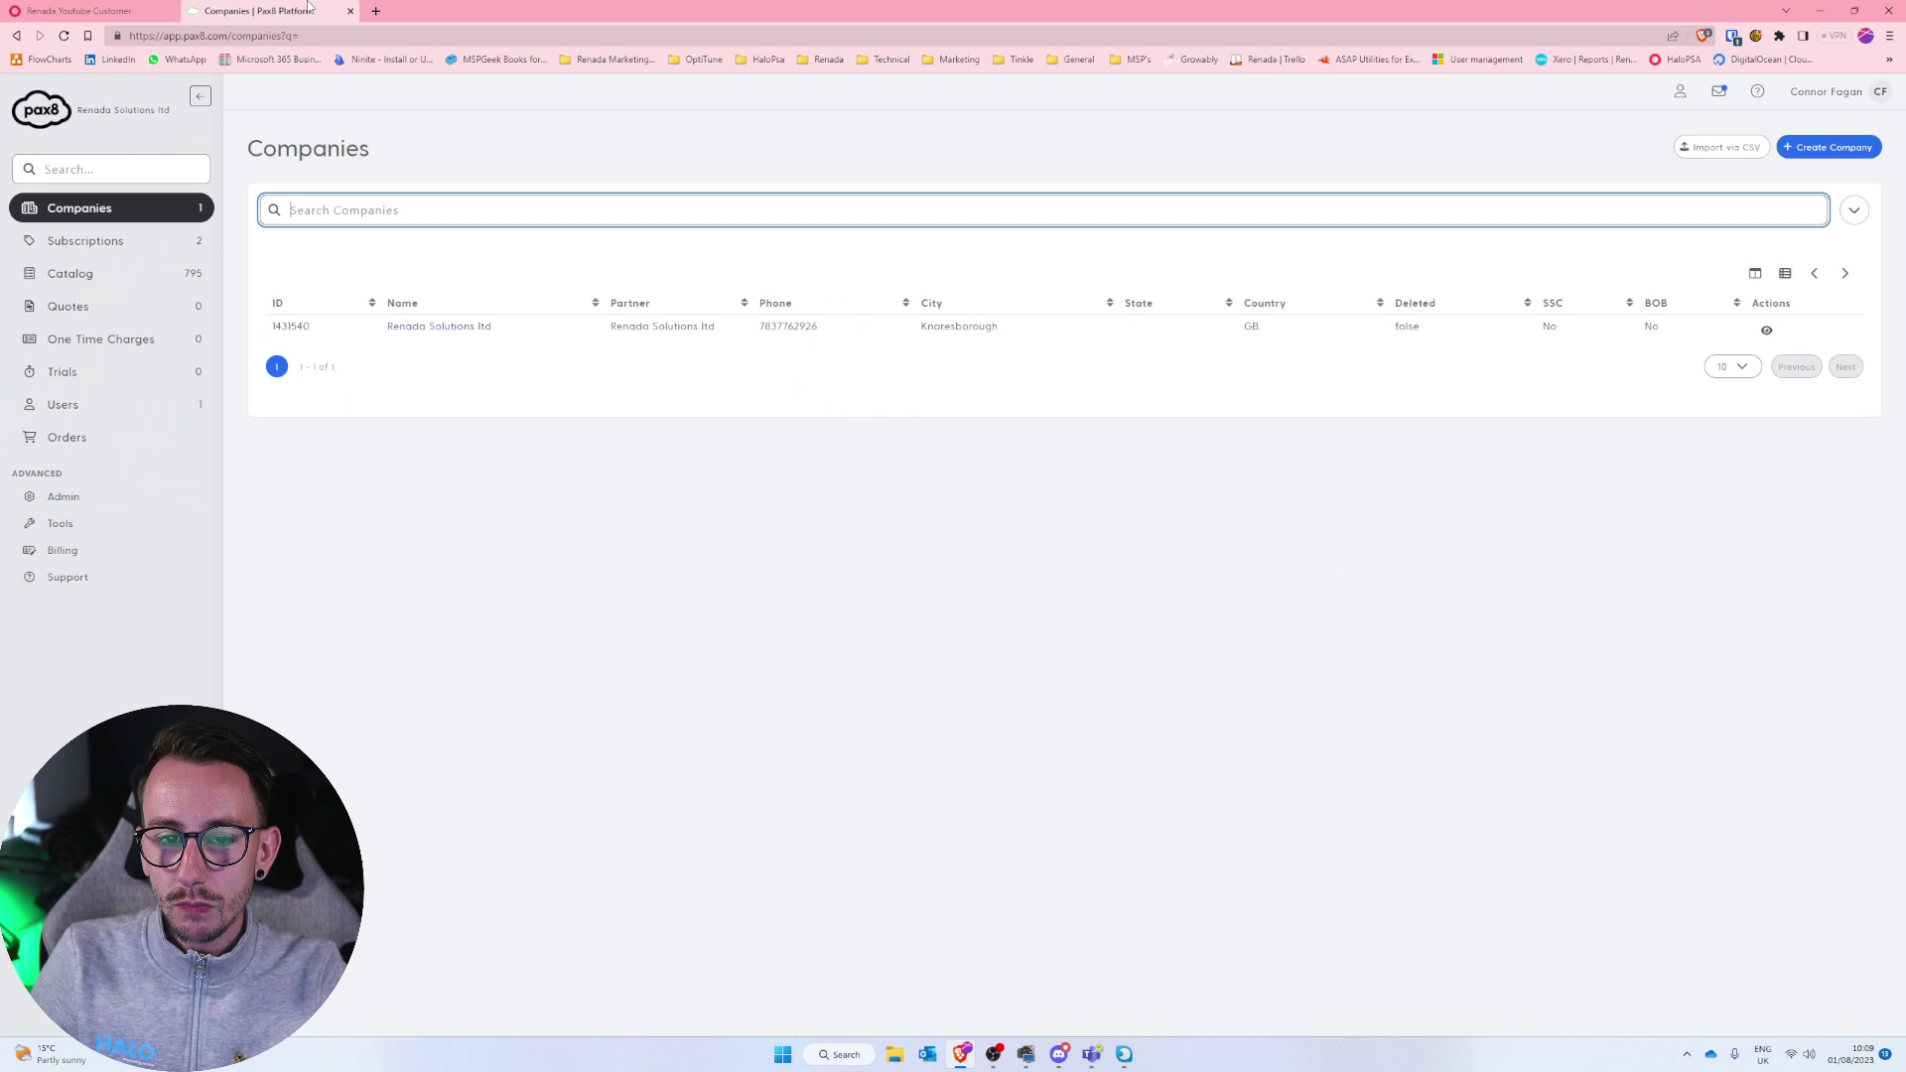
pyautogui.click(119, 10)
pyautogui.scroll(-3, 34, 894)
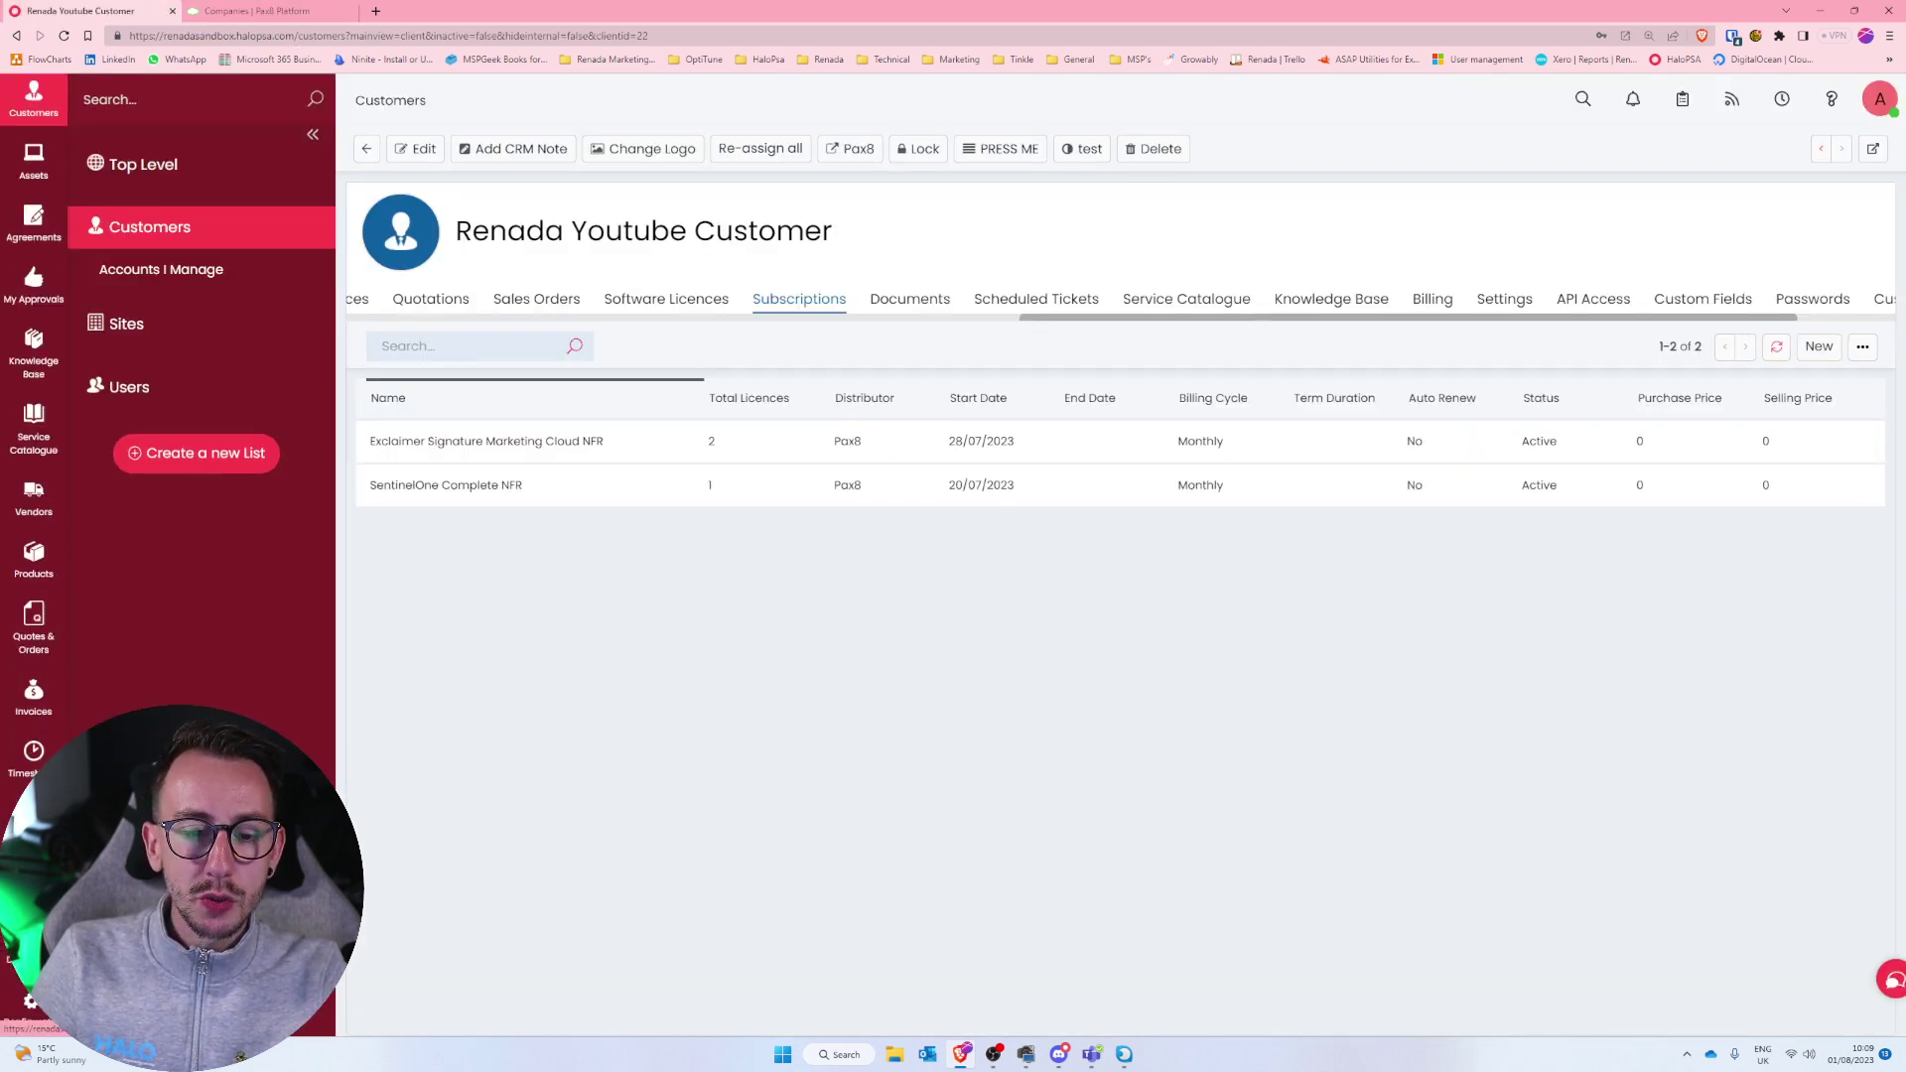
pyautogui.click(30, 1001)
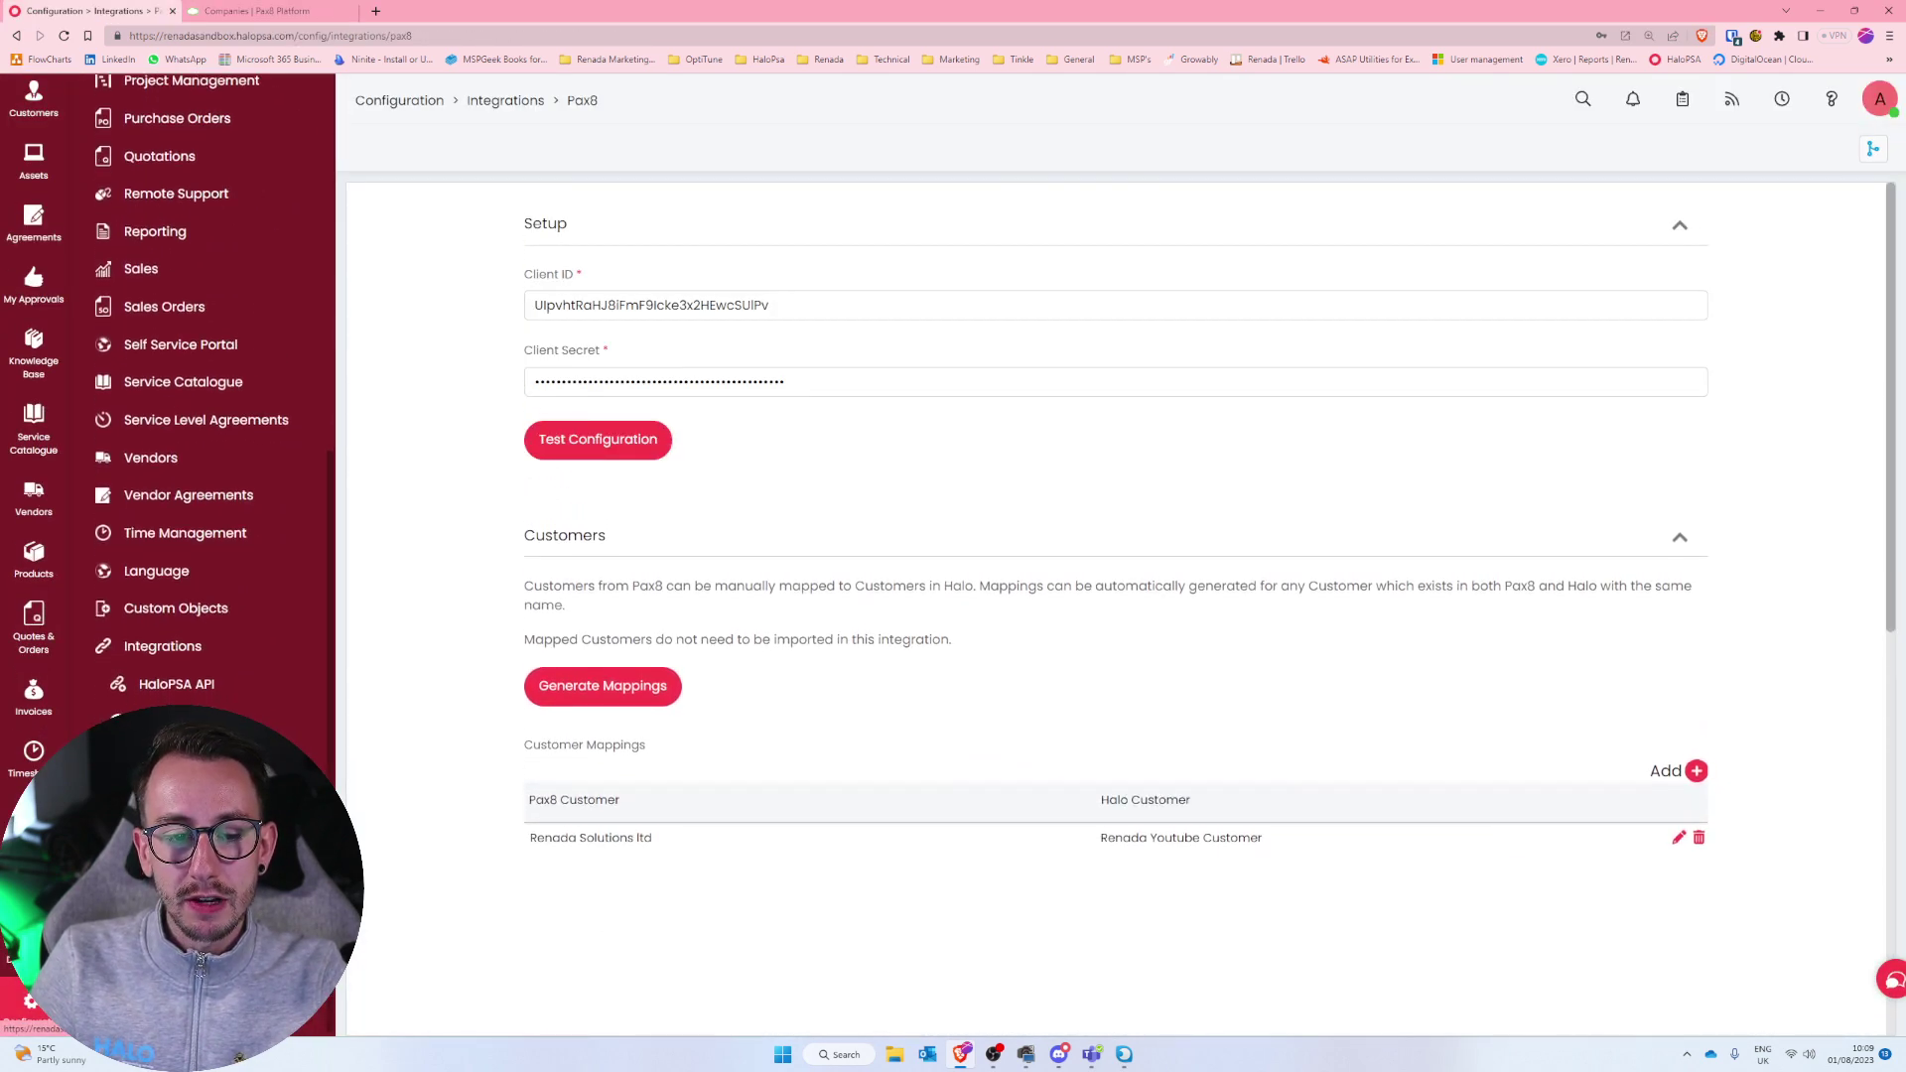
pyautogui.scroll(-4, 473, 845)
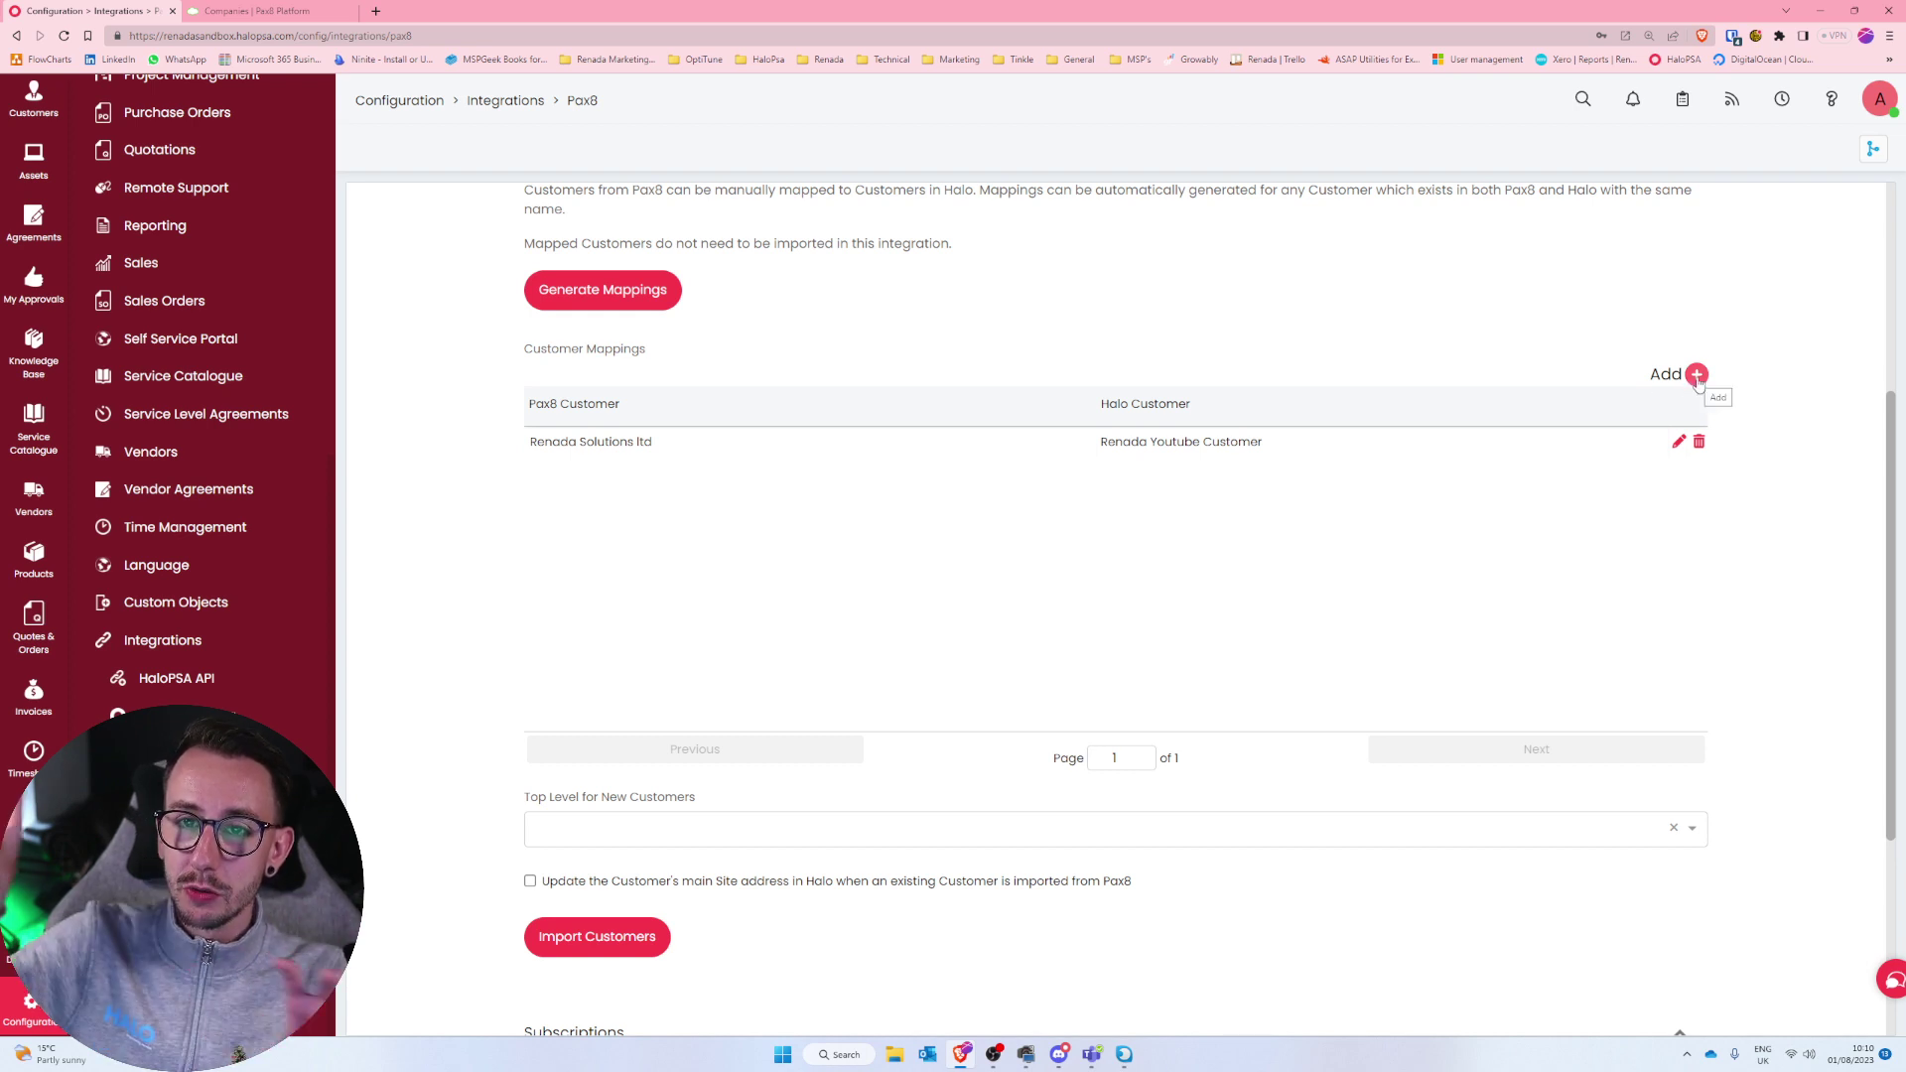
pyautogui.scroll(-3, 1309, 617)
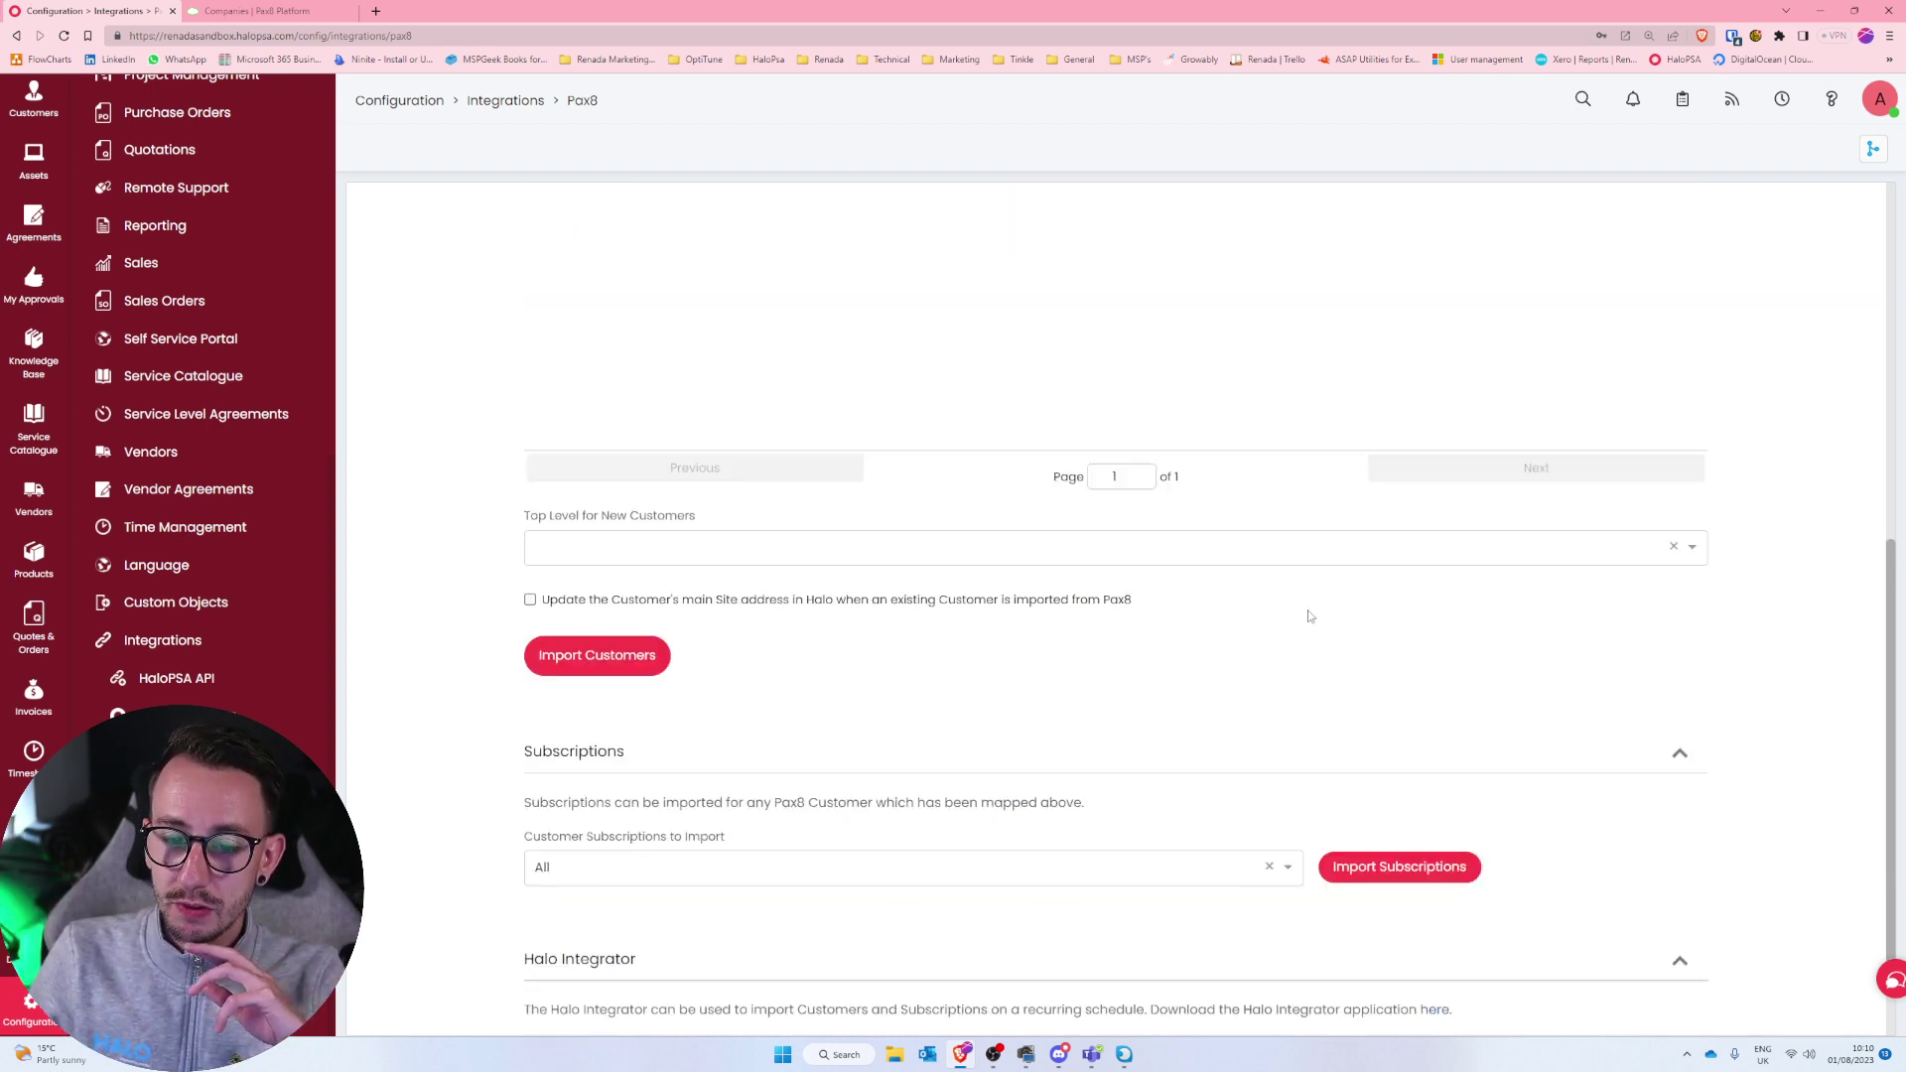
pyautogui.scroll(-1, 1308, 617)
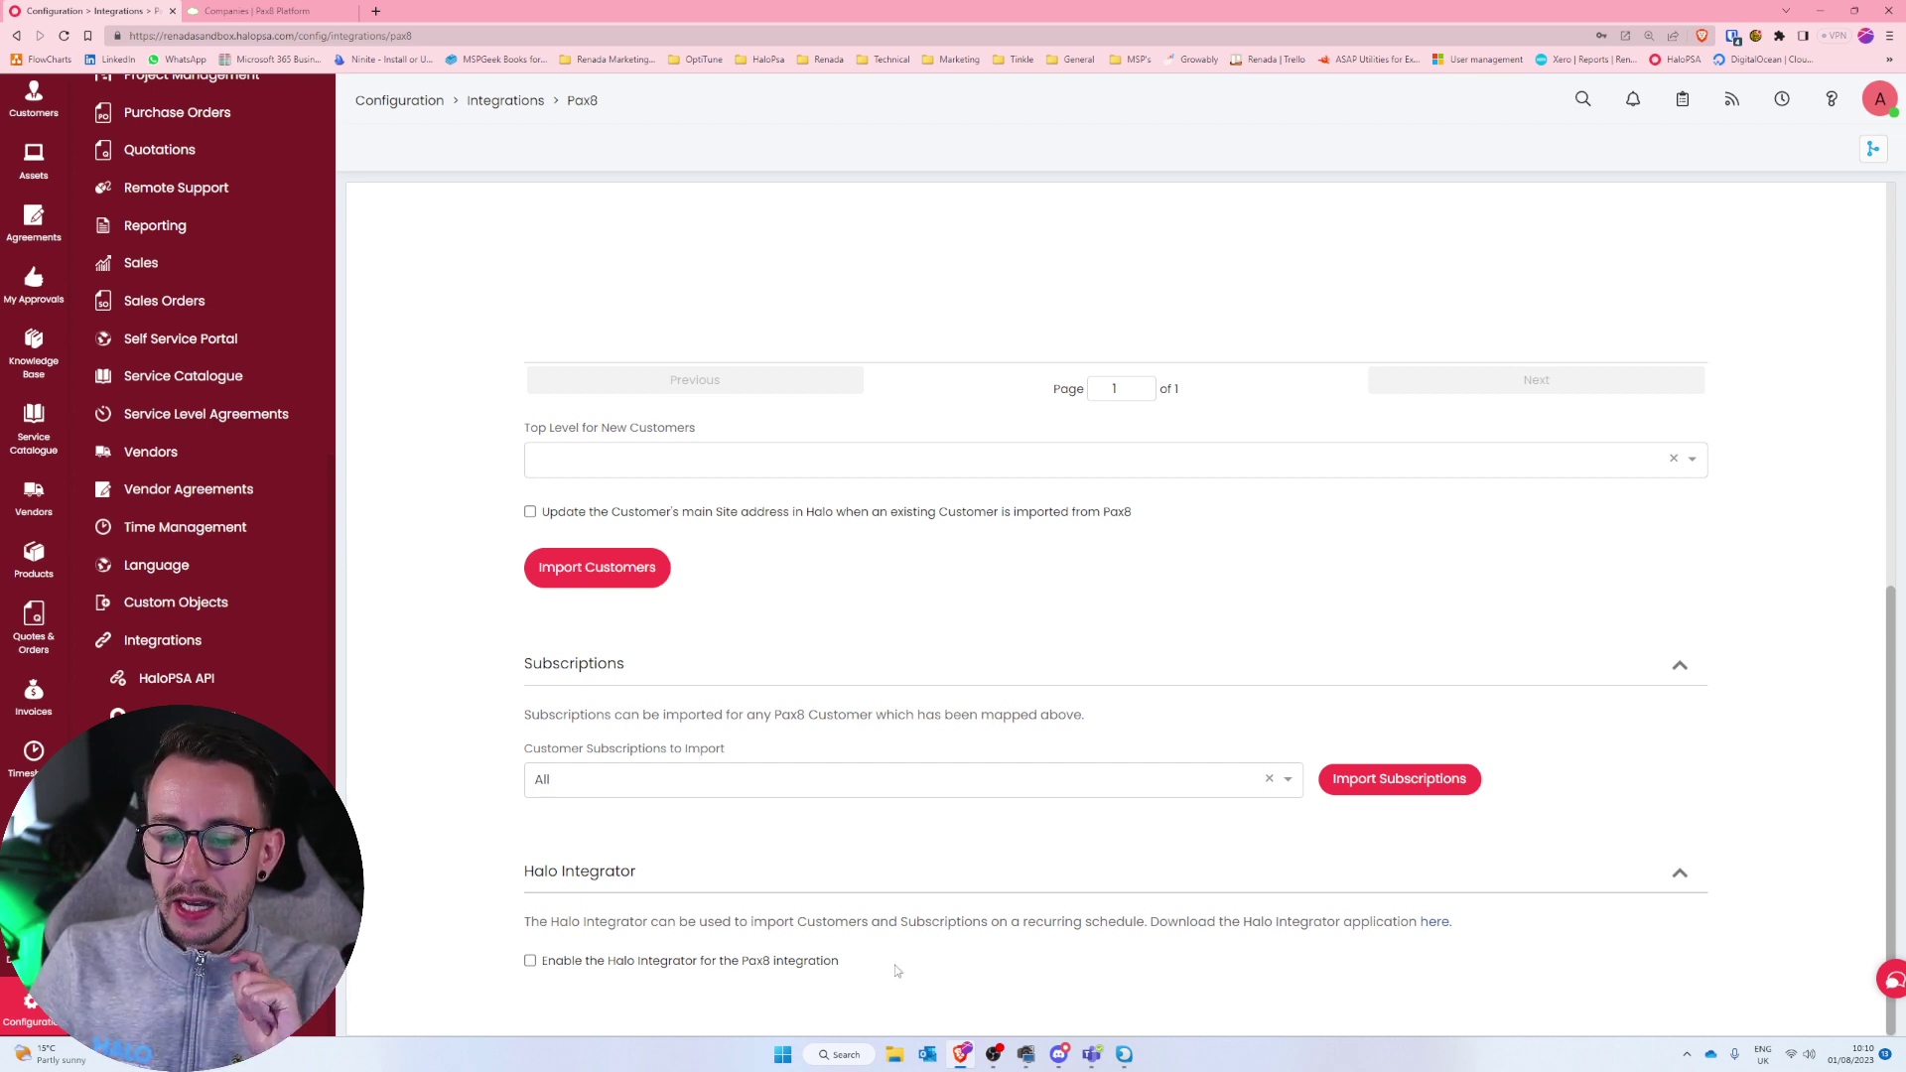
# Tick 'Enable the Halo Integrator for the Pax8 integration'.
pyautogui.moveTo(899, 971); pyautogui.dragTo(529, 962)
pyautogui.click(530, 960)
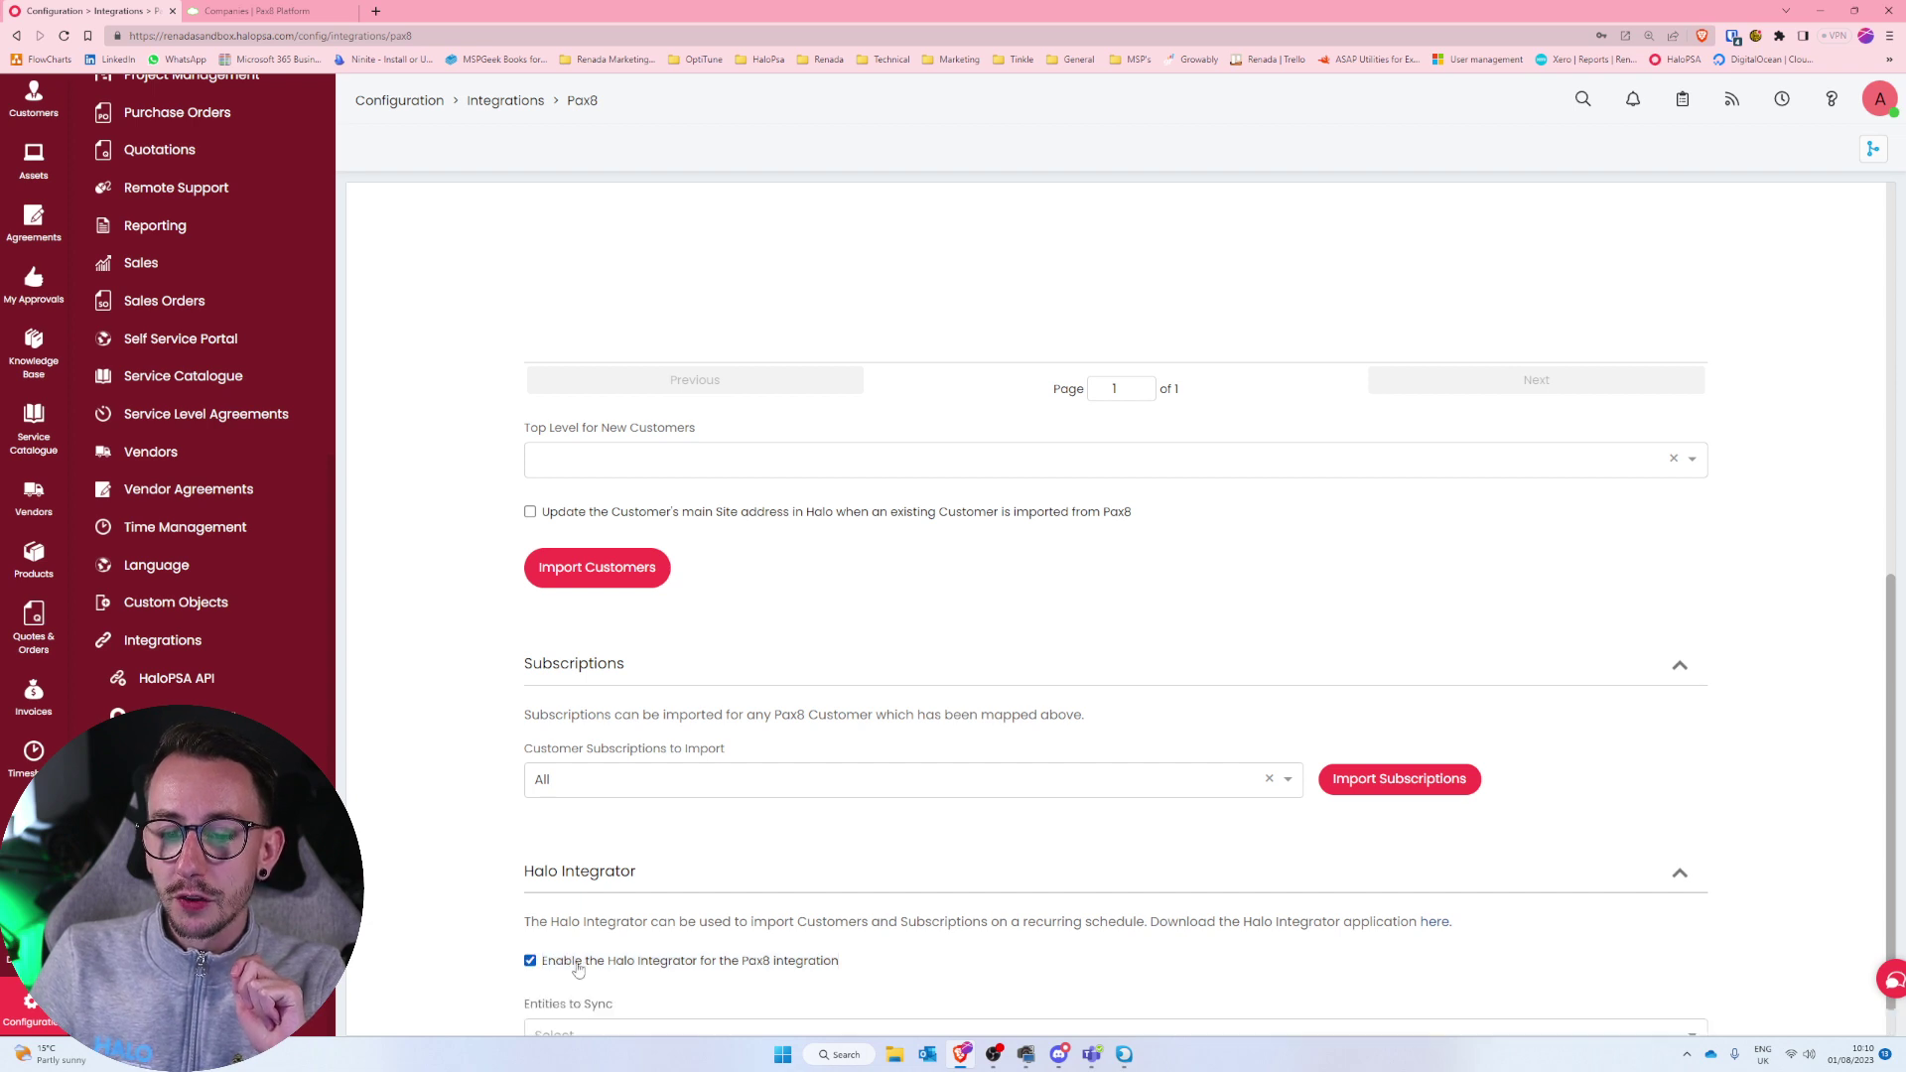
pyautogui.scroll(-1, 473, 935)
# Set Entities to Sync to Subscriptions, with Last Sync and Last Error still Not set.
pyautogui.click(859, 880)
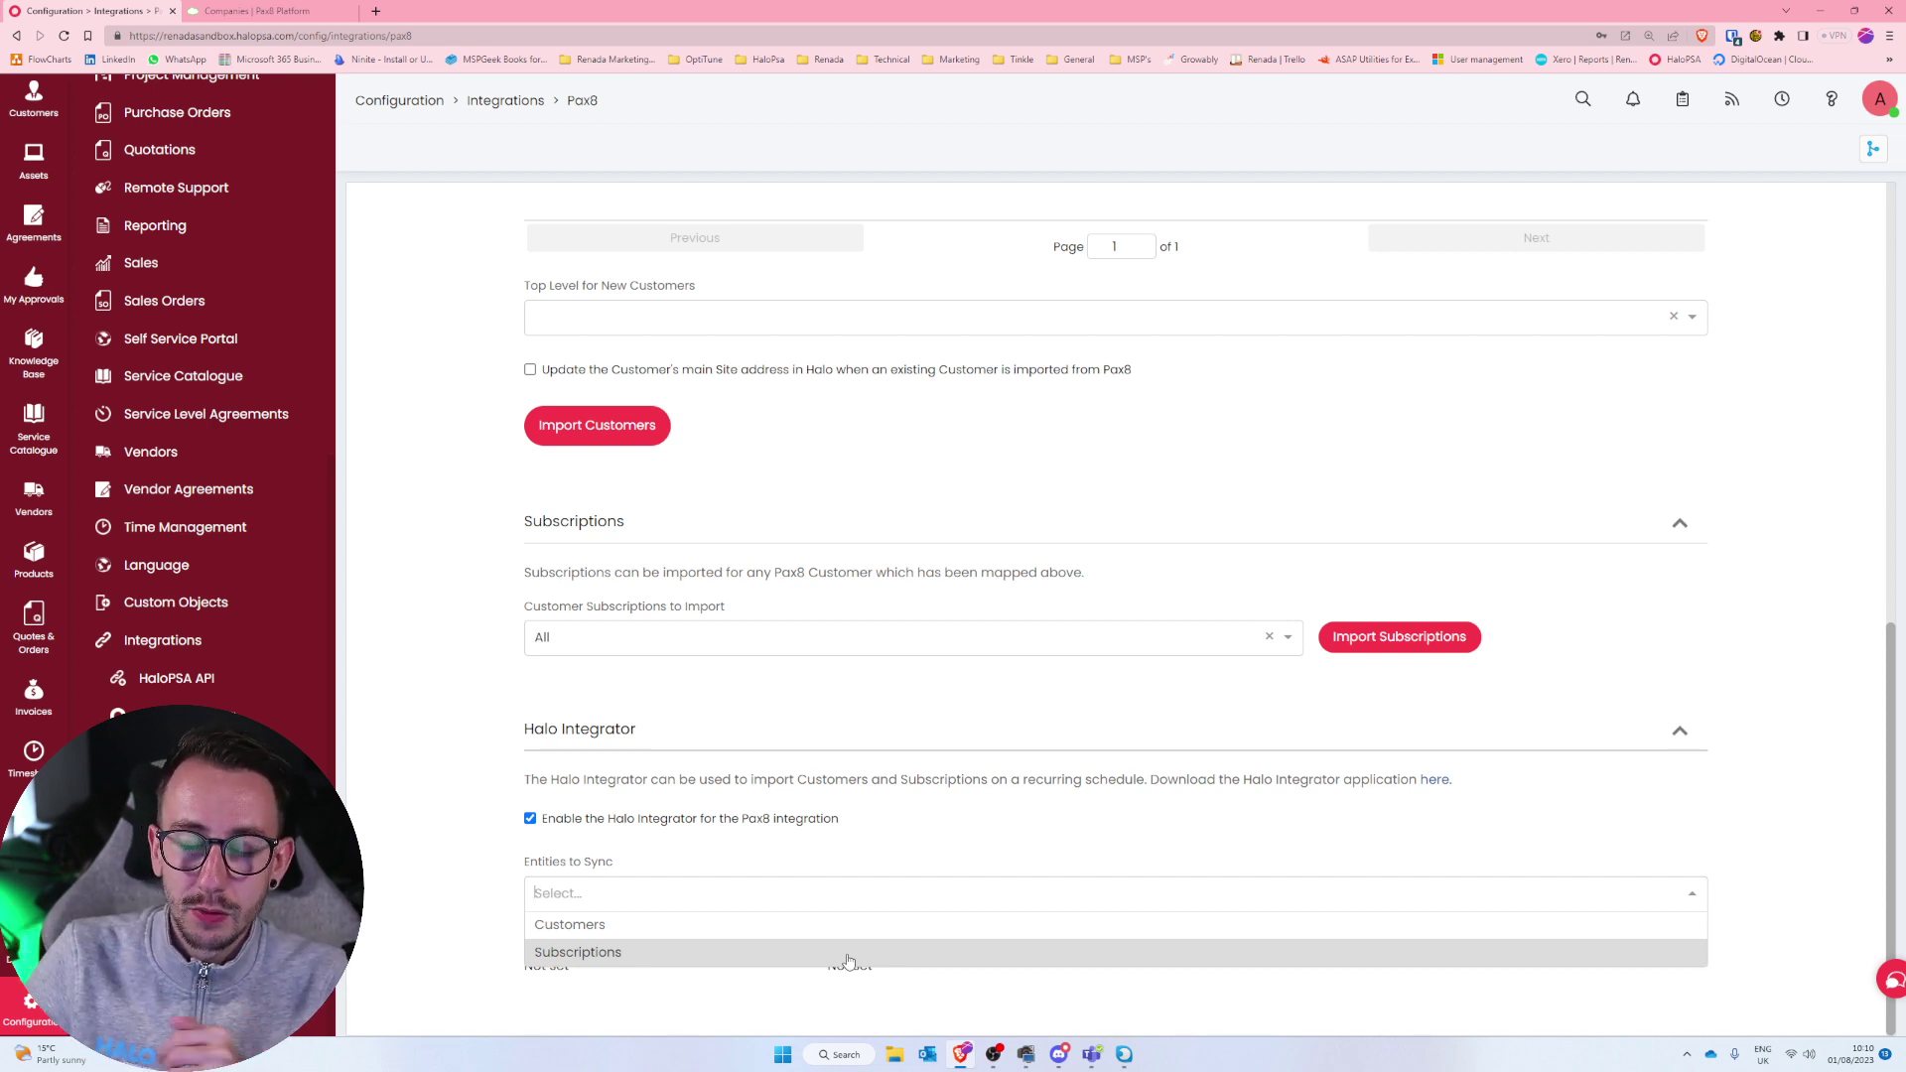
pyautogui.click(849, 955)
pyautogui.click(450, 886)
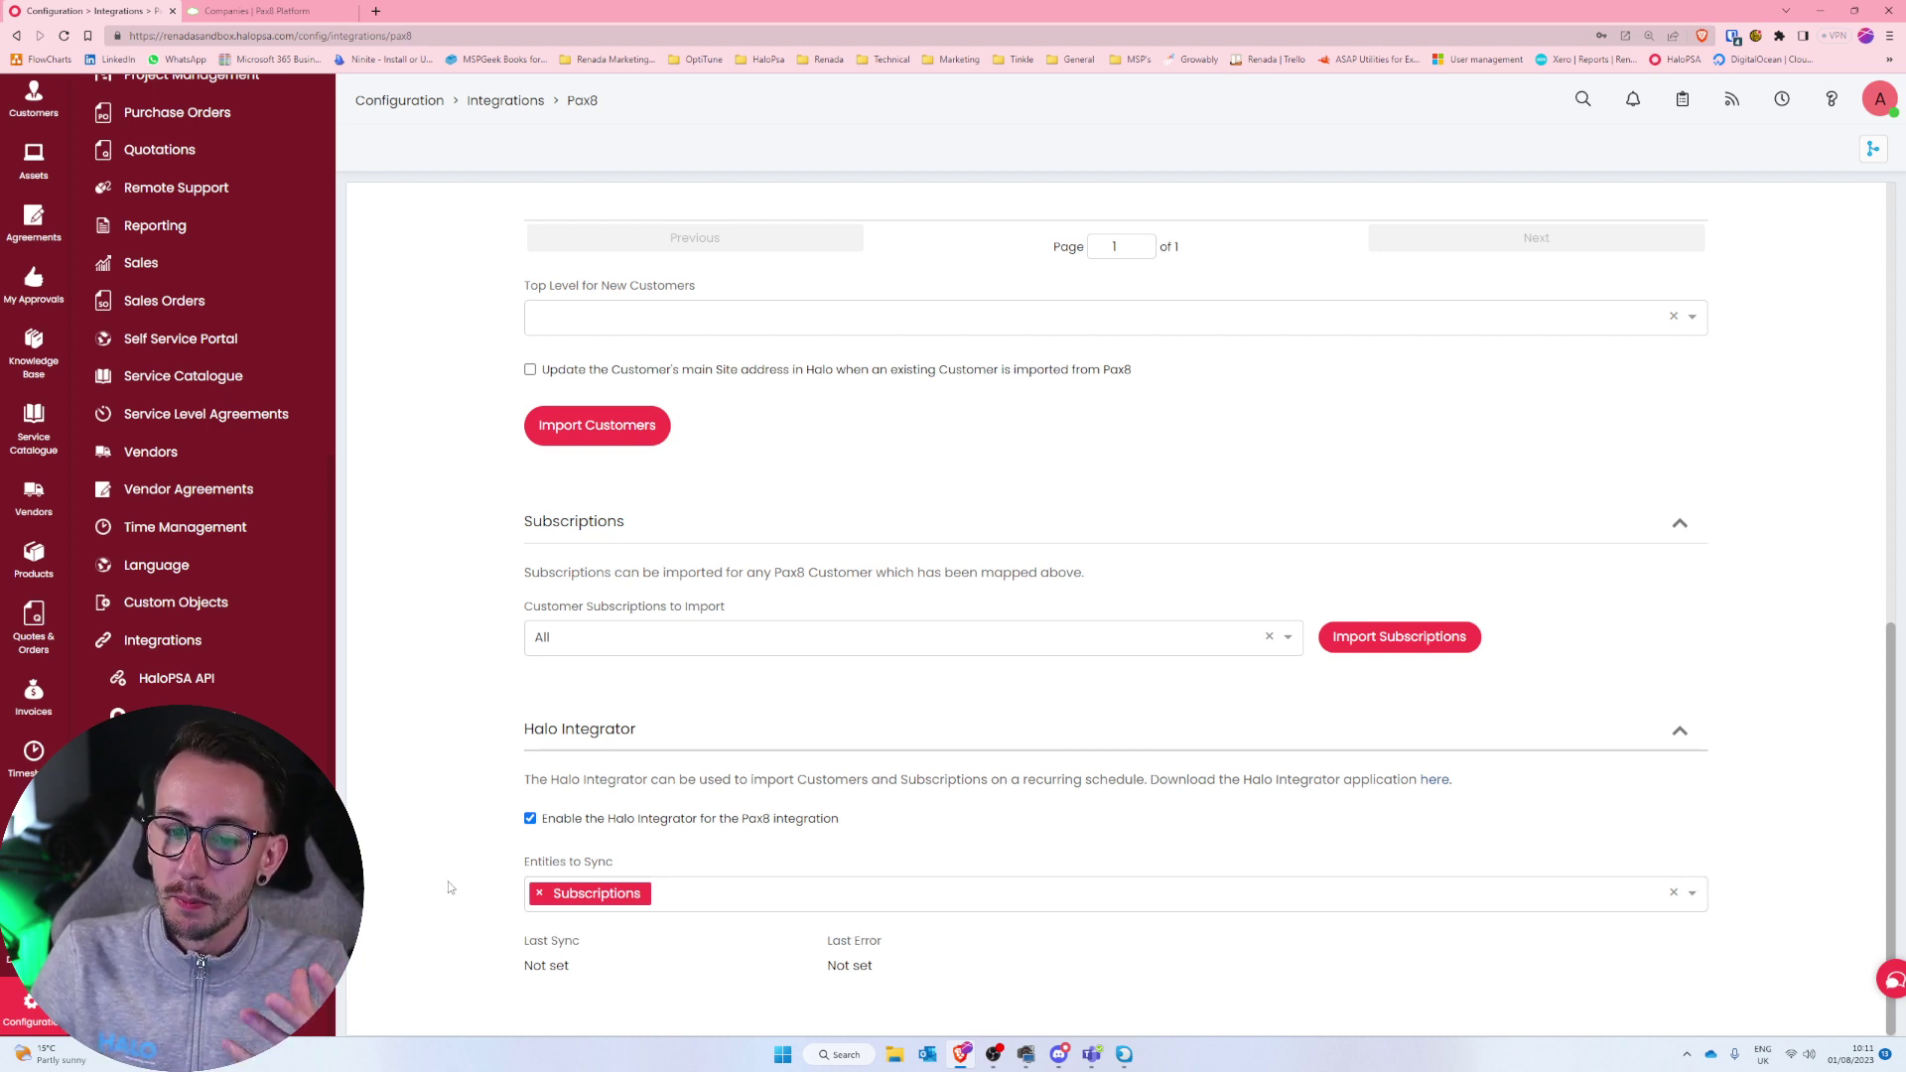
pyautogui.moveTo(529, 935); pyautogui.dragTo(929, 976)
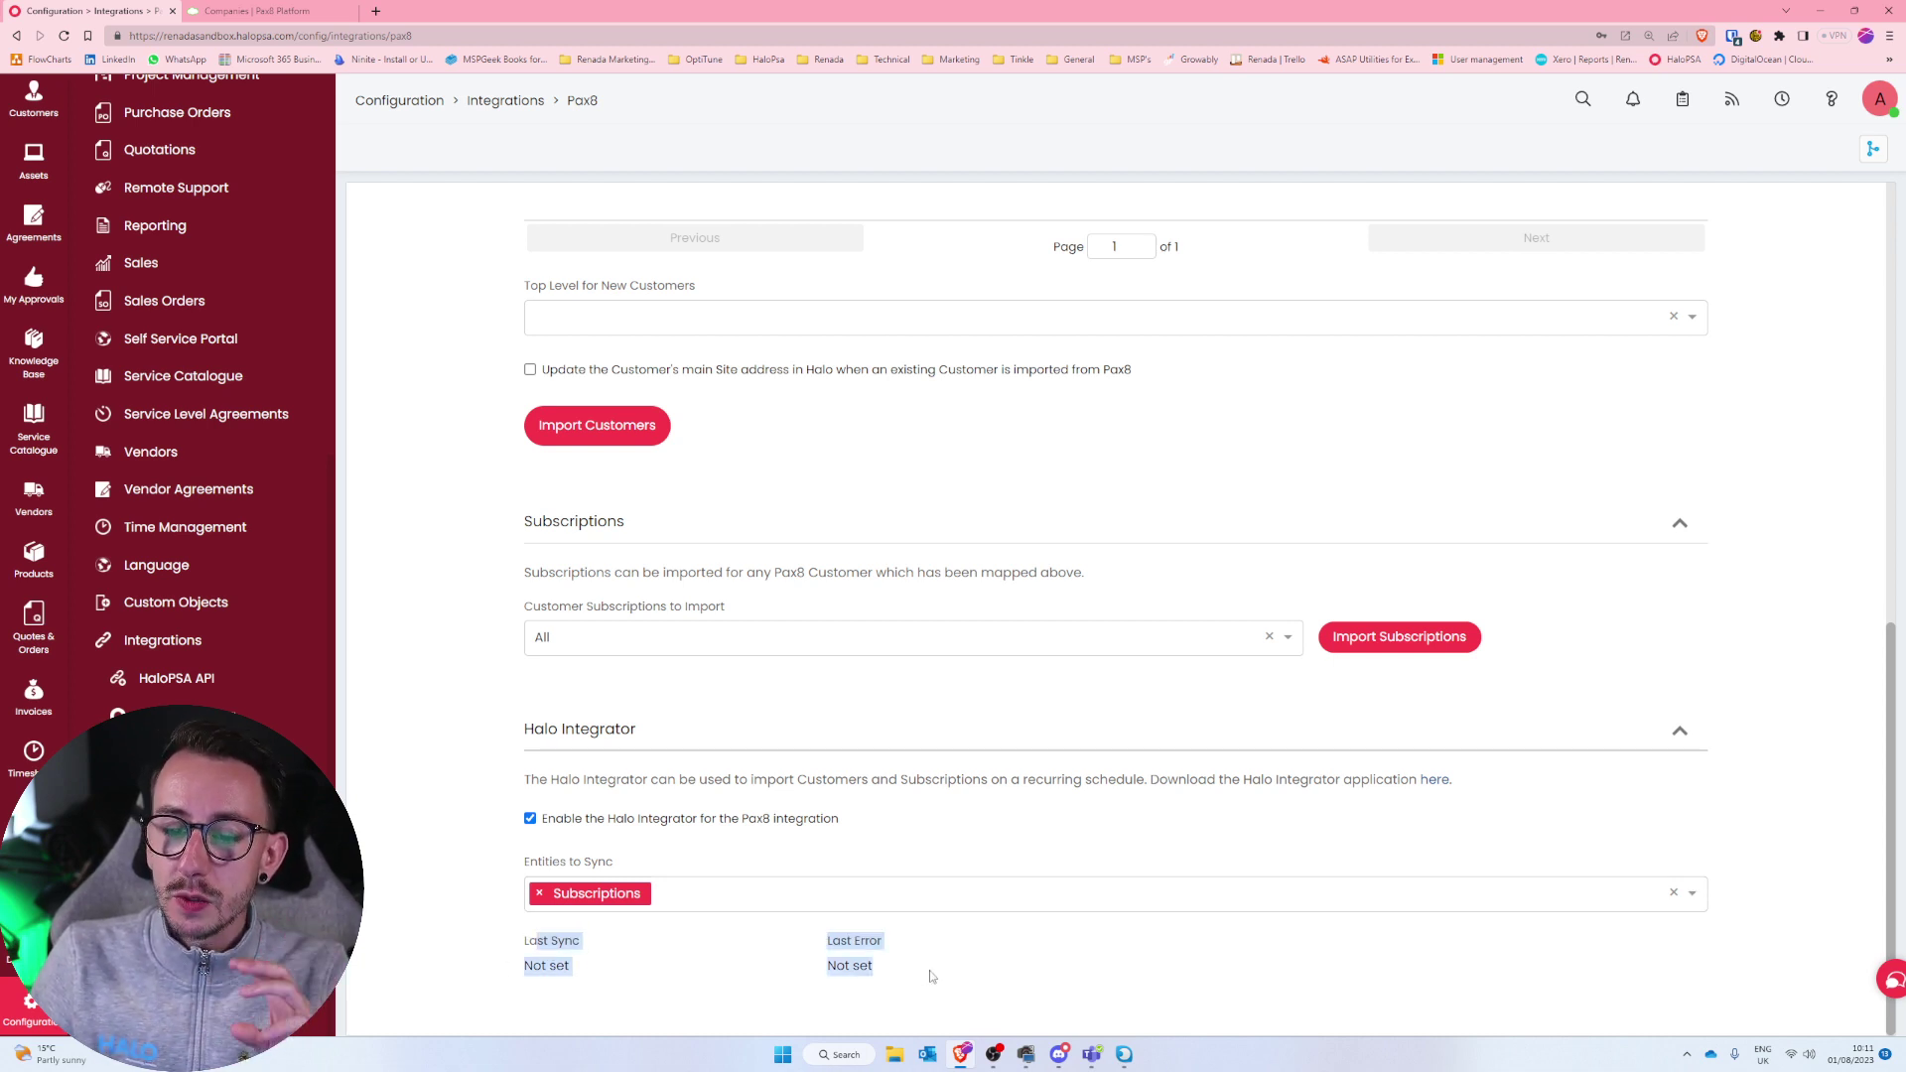
pyautogui.click(931, 976)
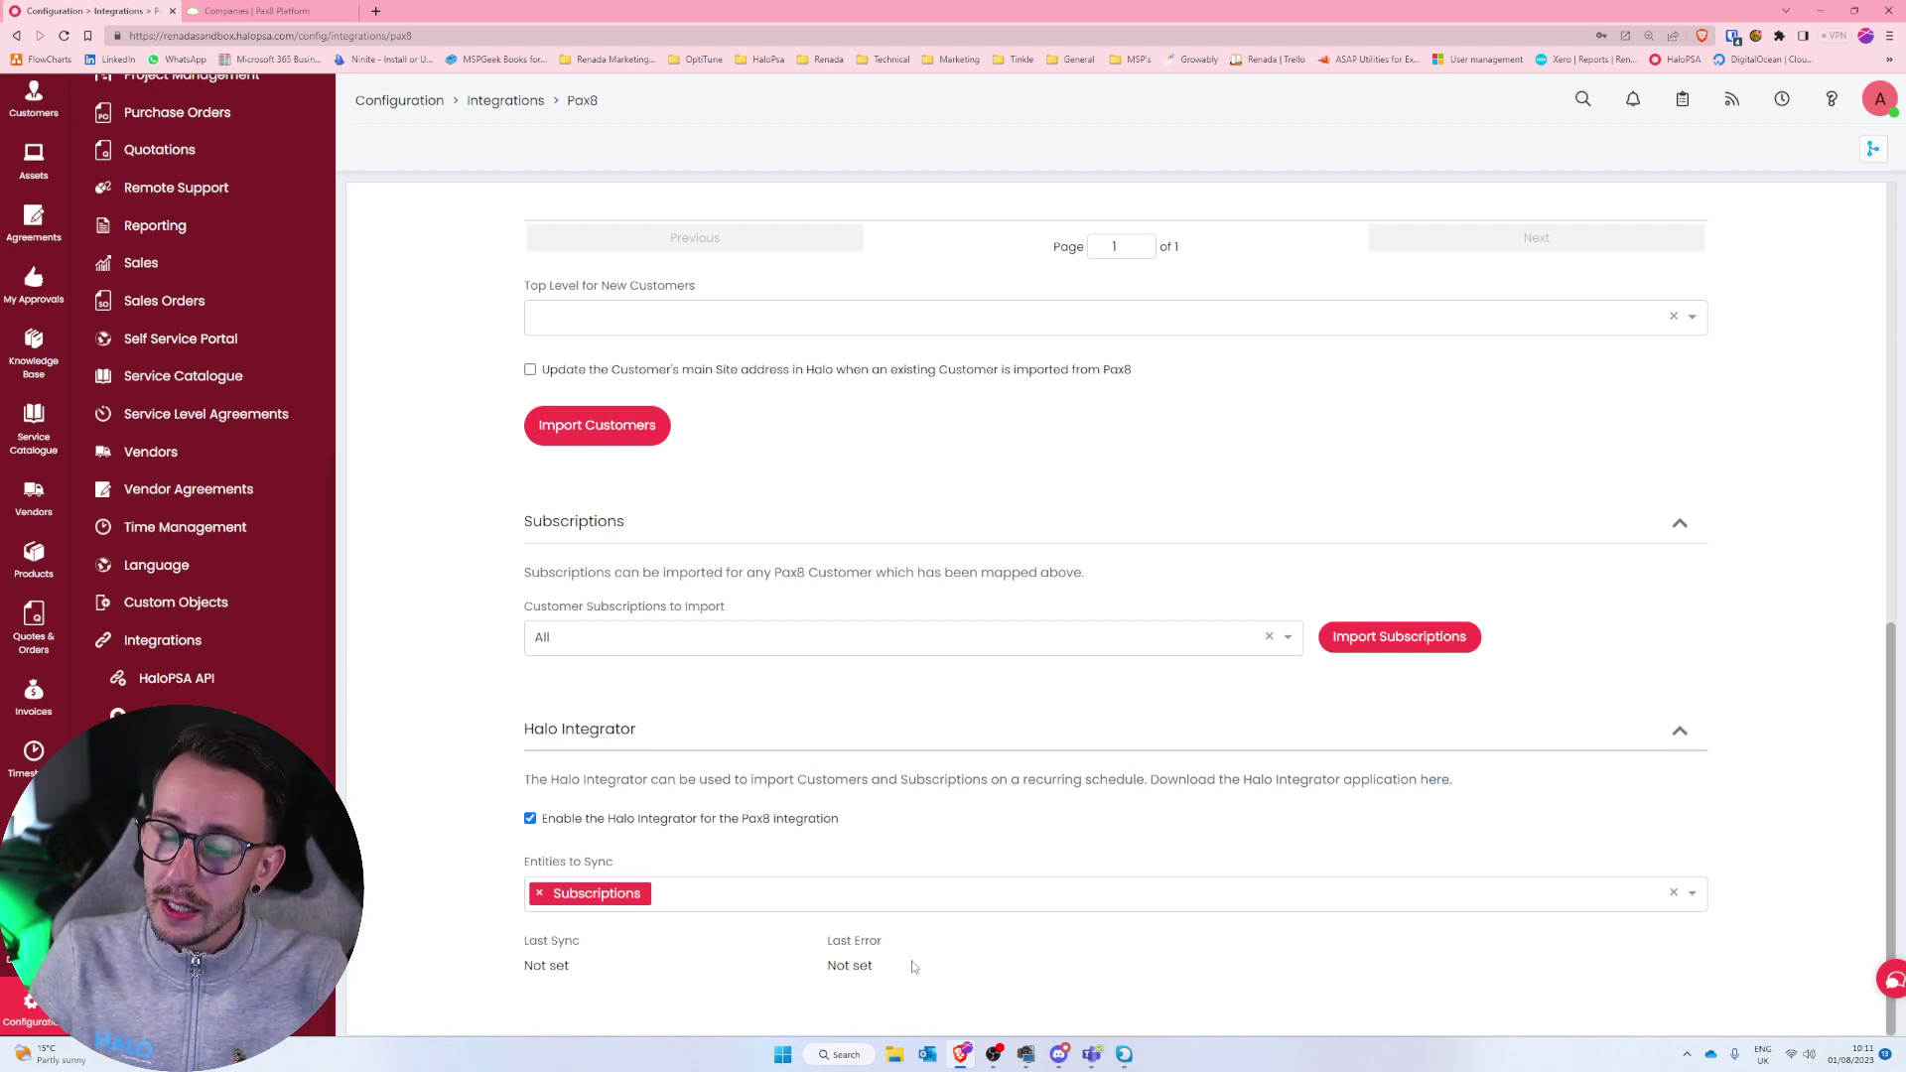
pyautogui.moveTo(914, 968); pyautogui.dragTo(524, 953)
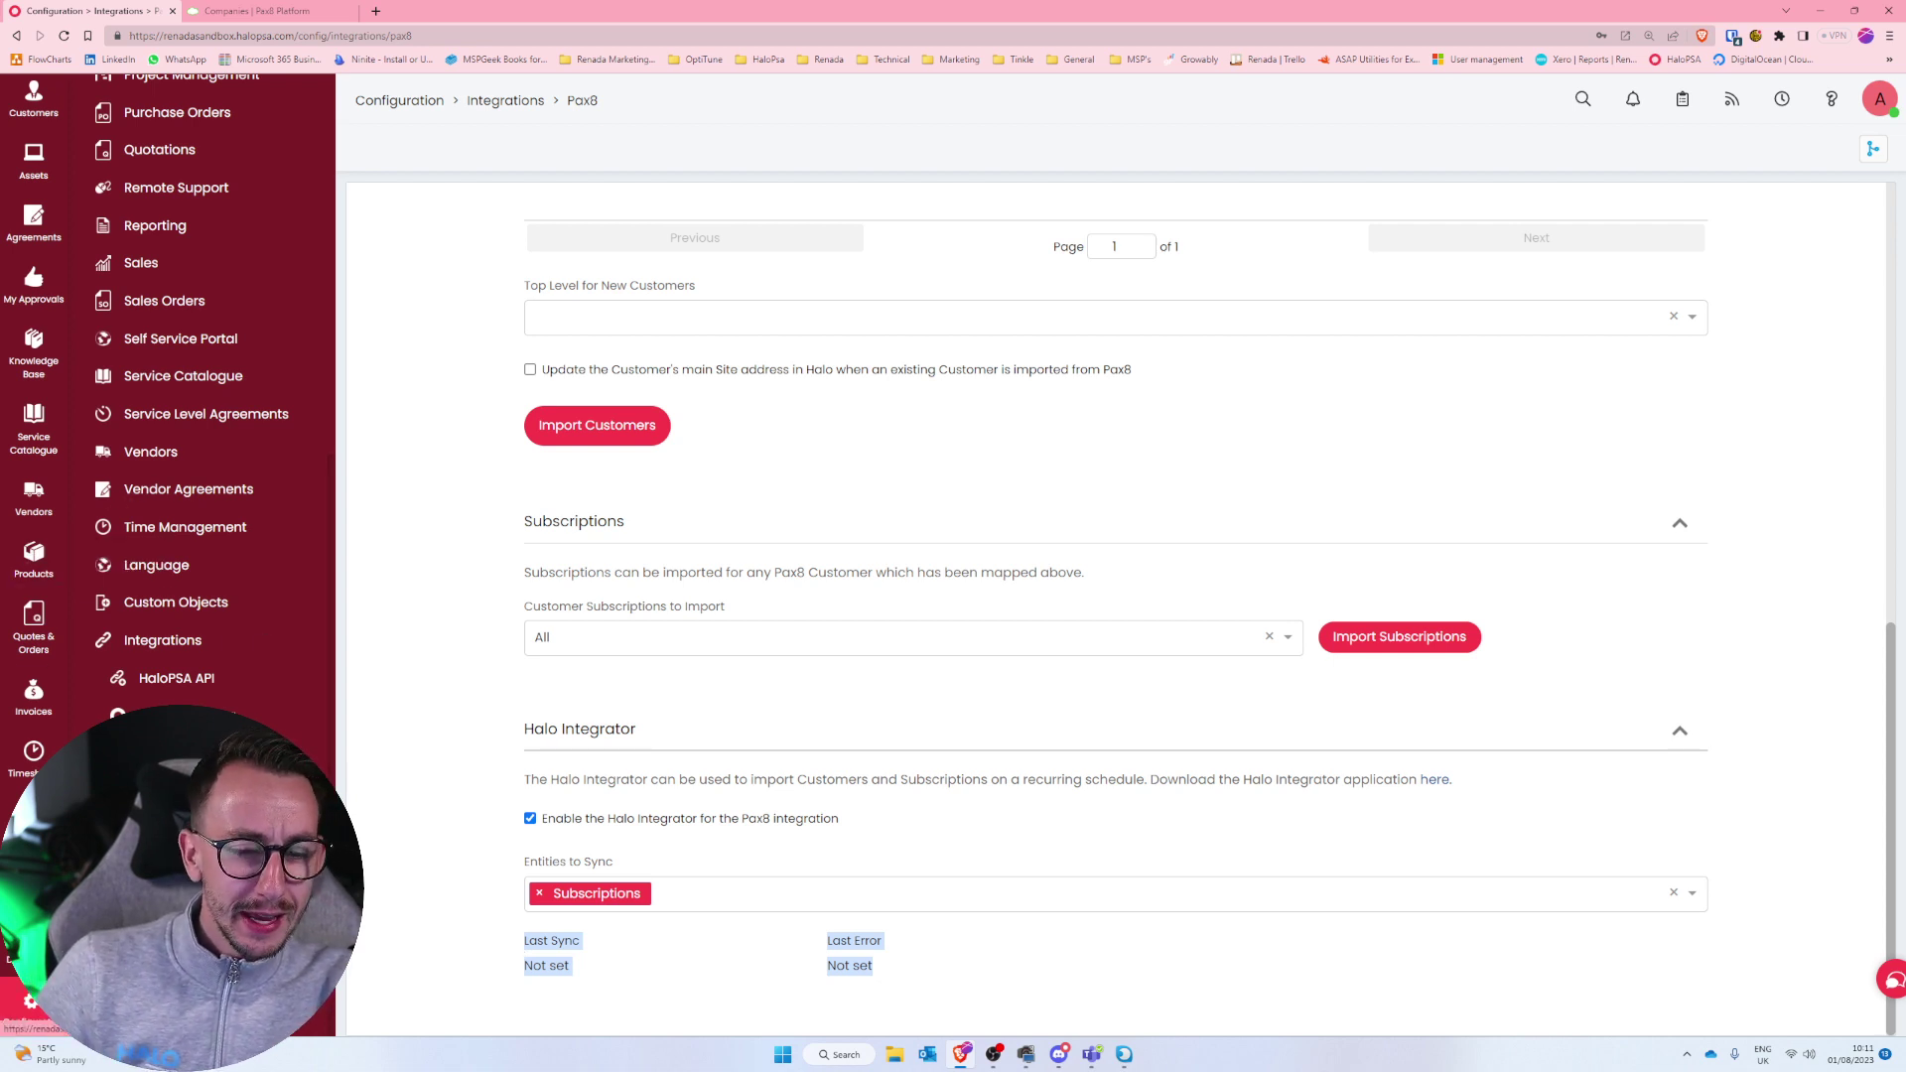
# Create a new recurring invoice from the Recurring Invoices list.
pyautogui.click(34, 692)
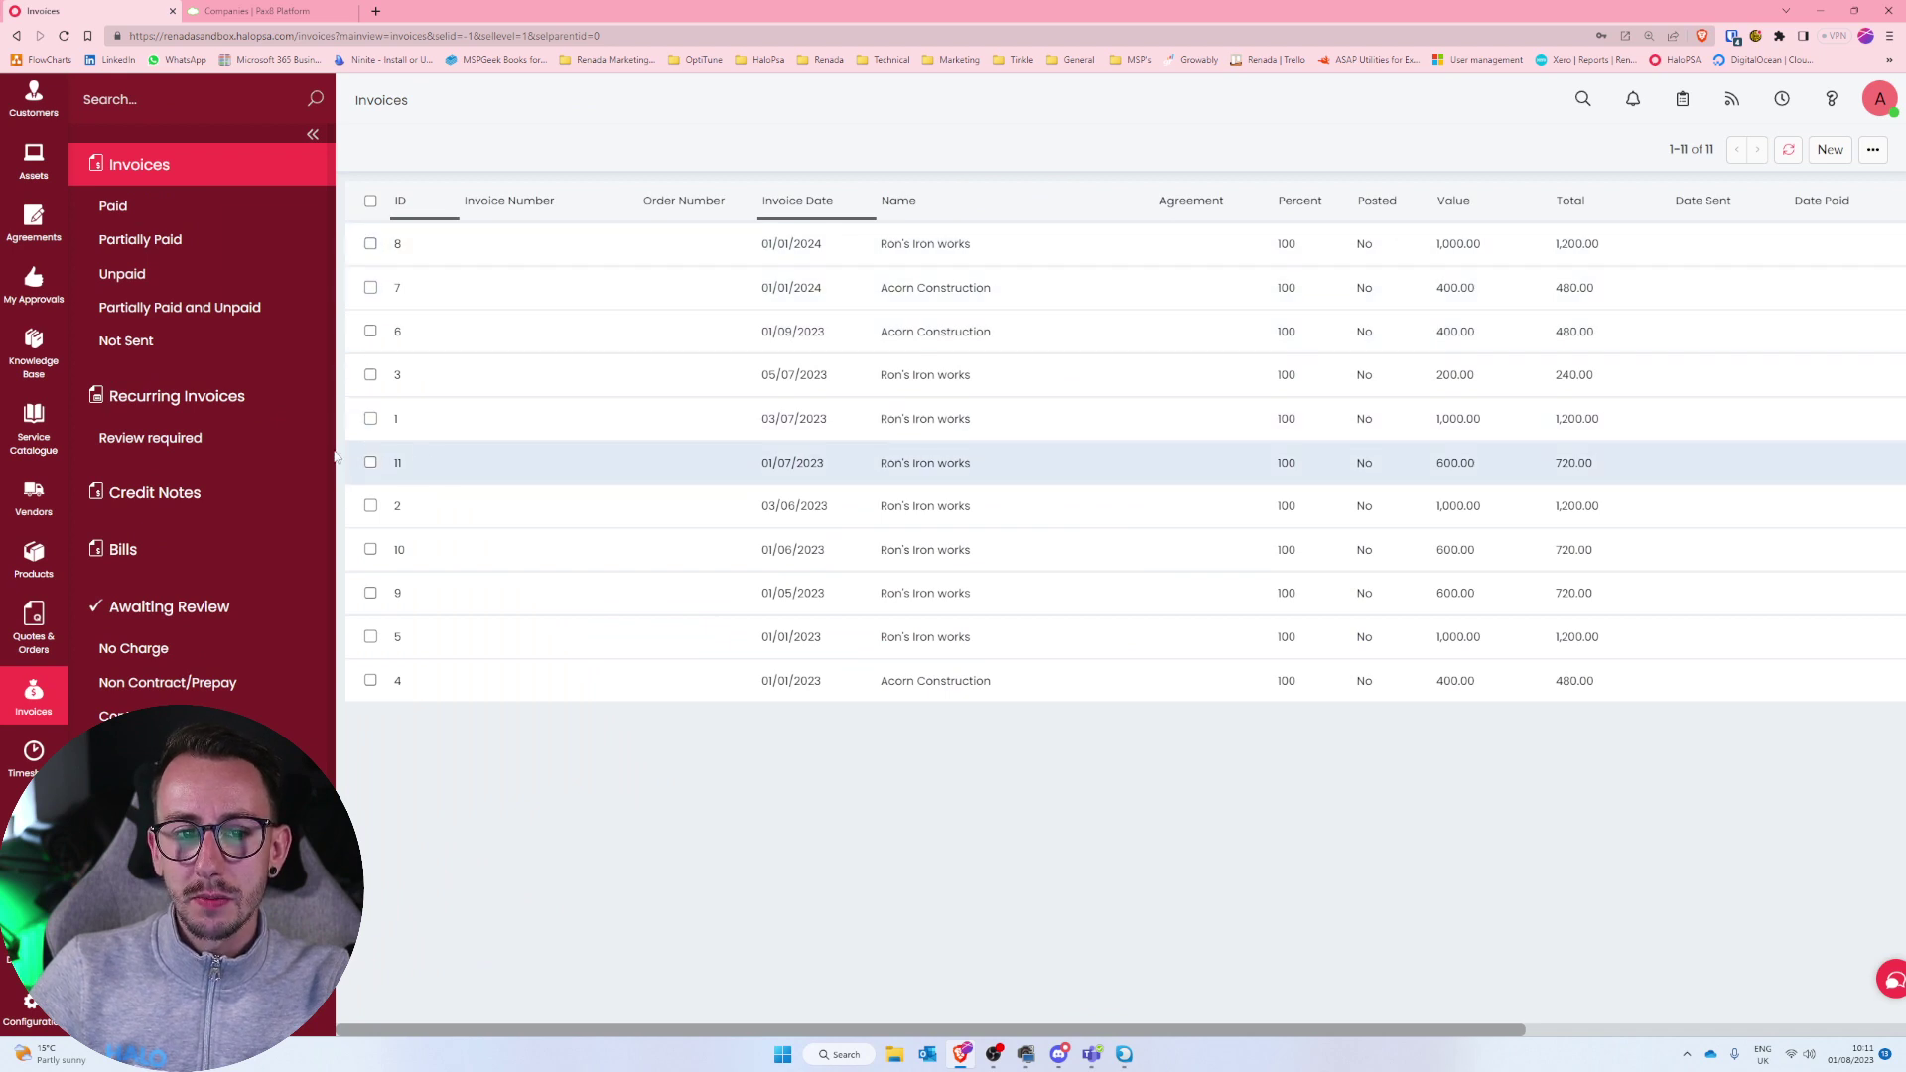
pyautogui.click(251, 405)
pyautogui.click(1830, 149)
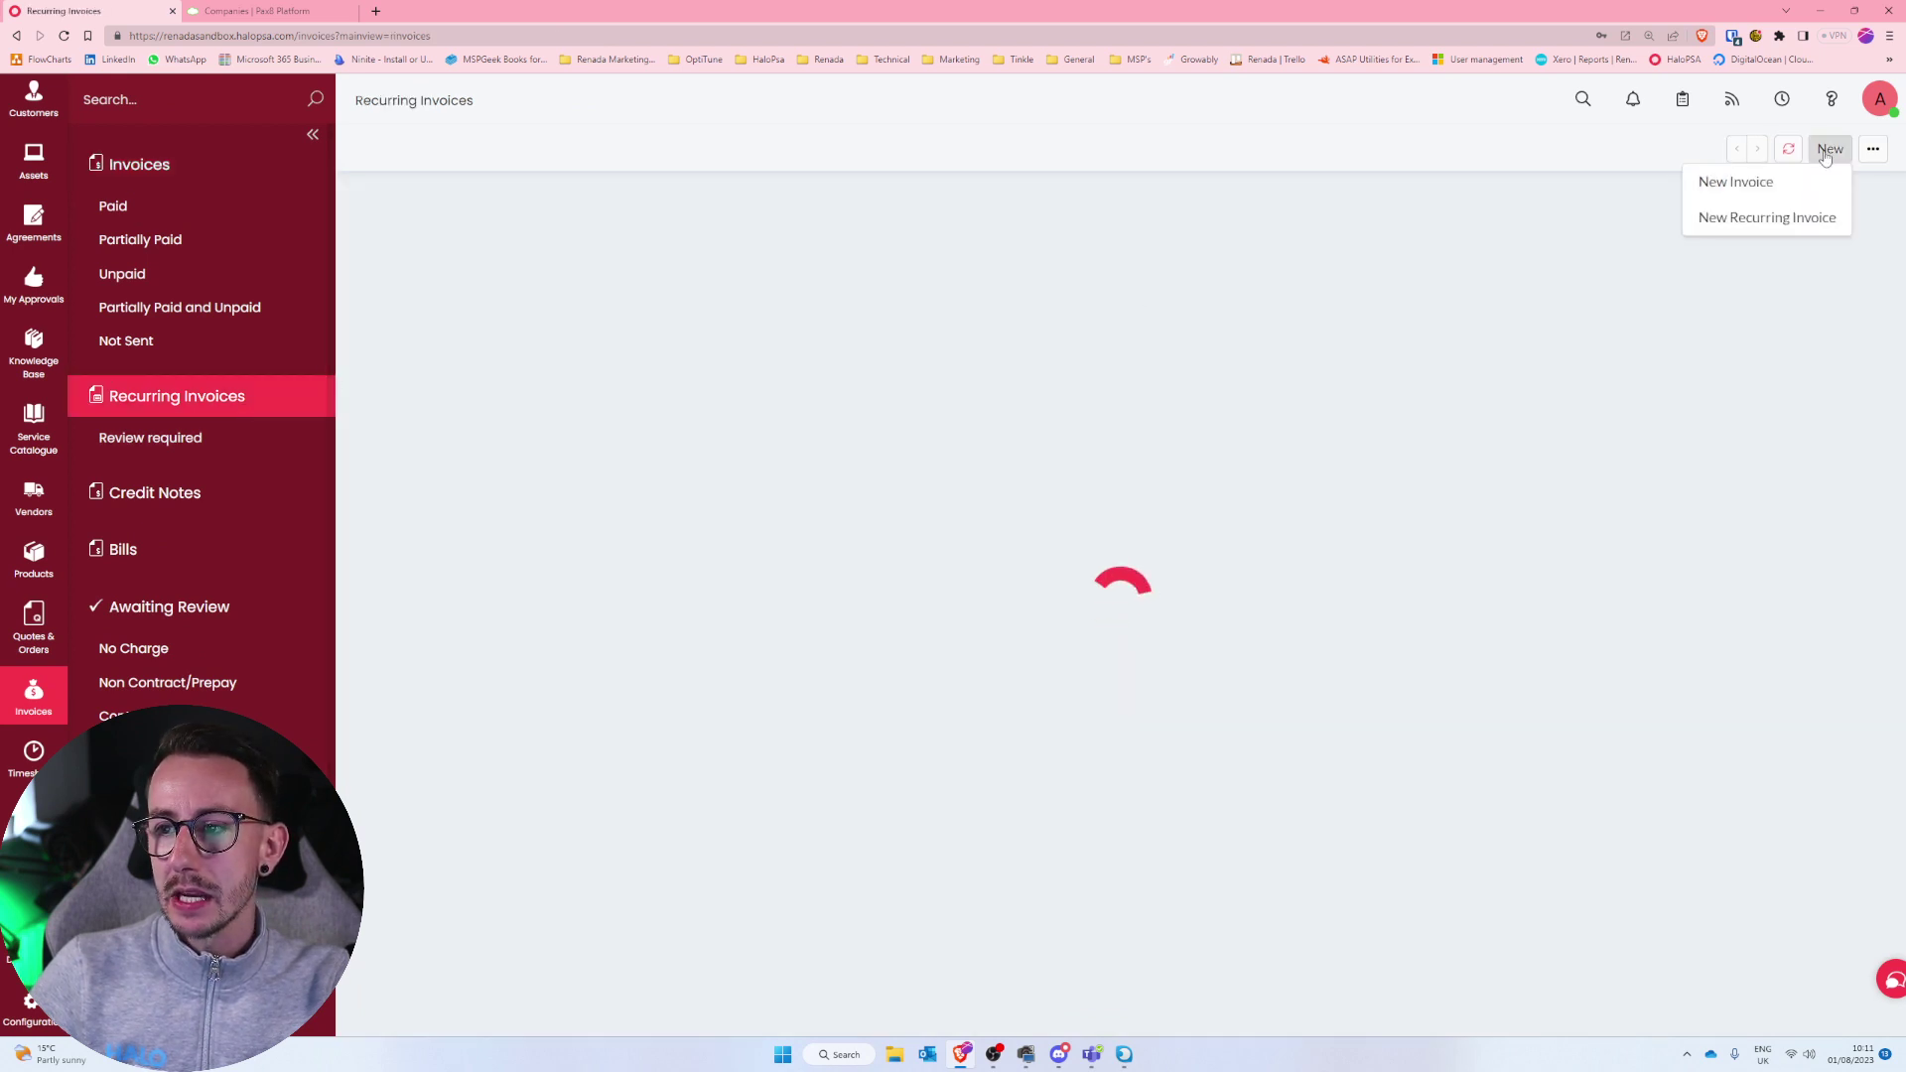
pyautogui.click(1795, 231)
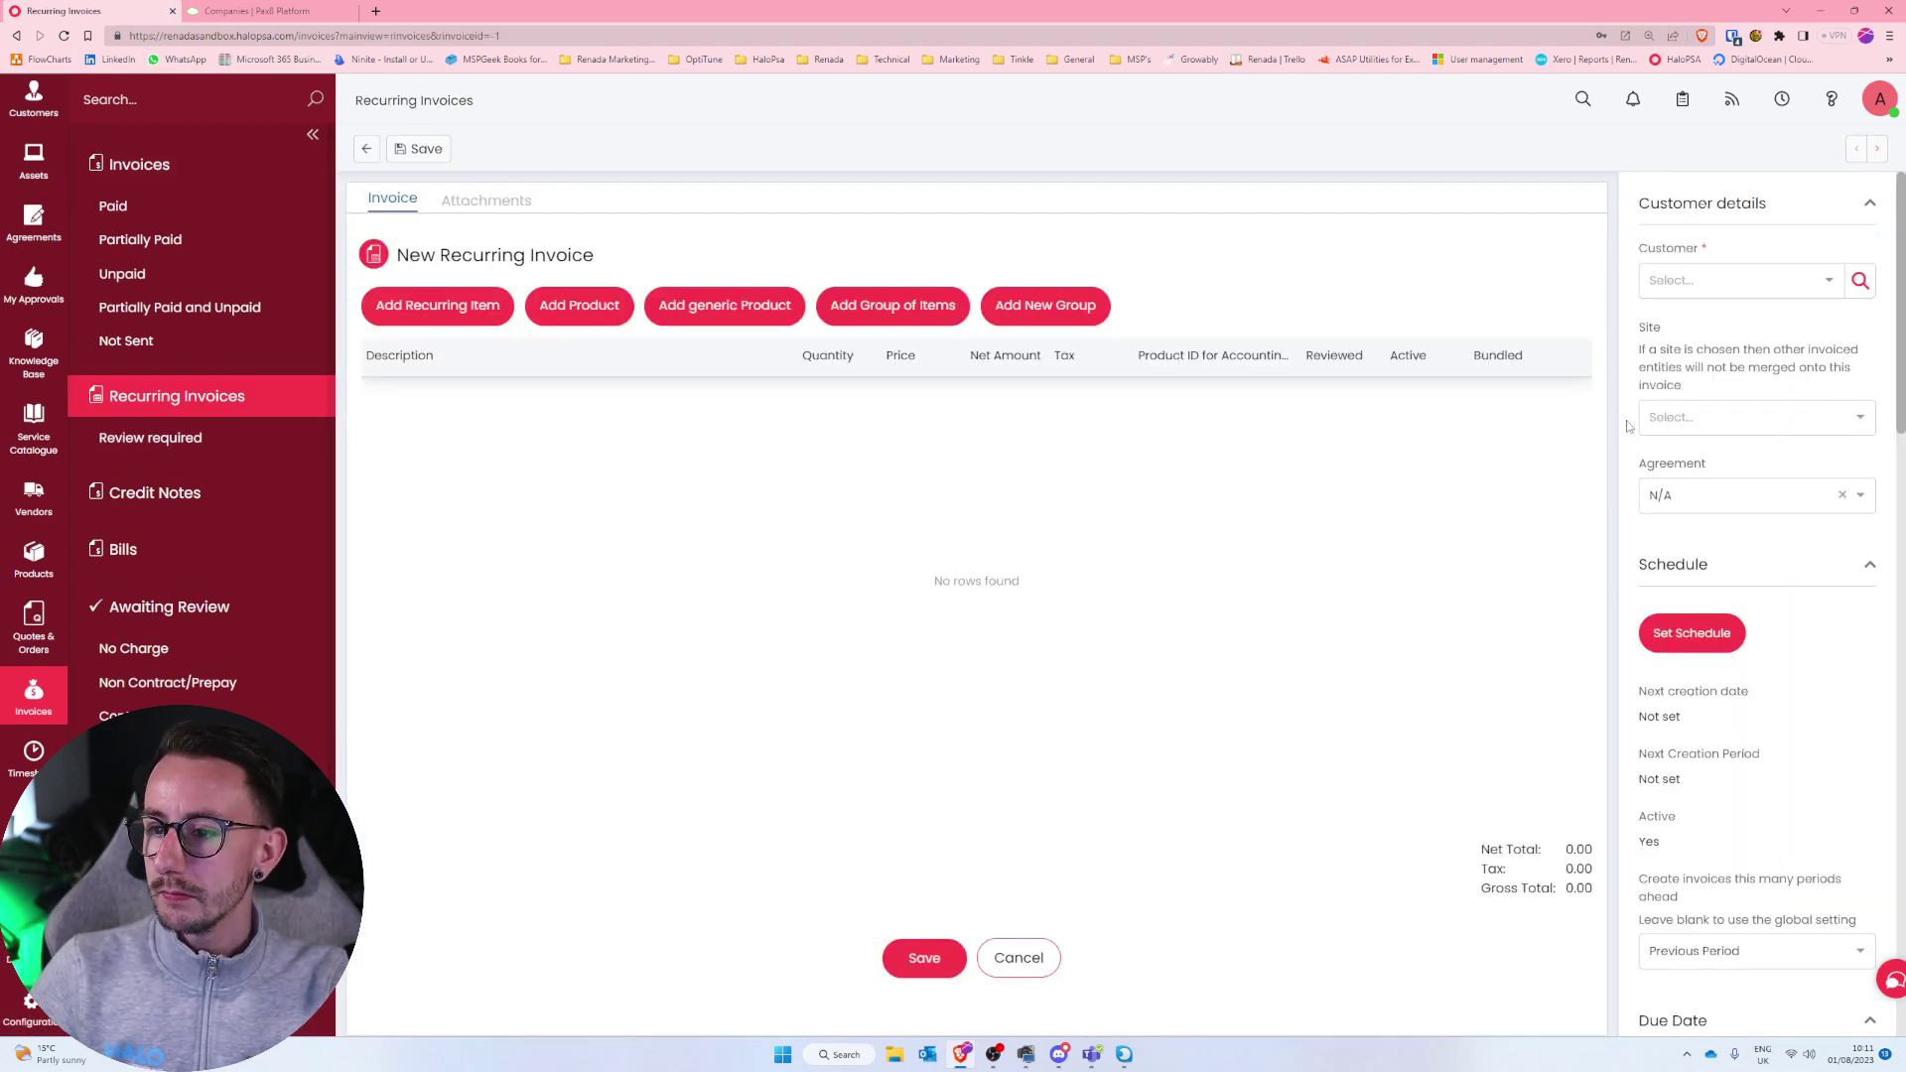
# Set the invoice customer to Renada Youtube Customer and bring up the recurring products to add.
pyautogui.click(1698, 283)
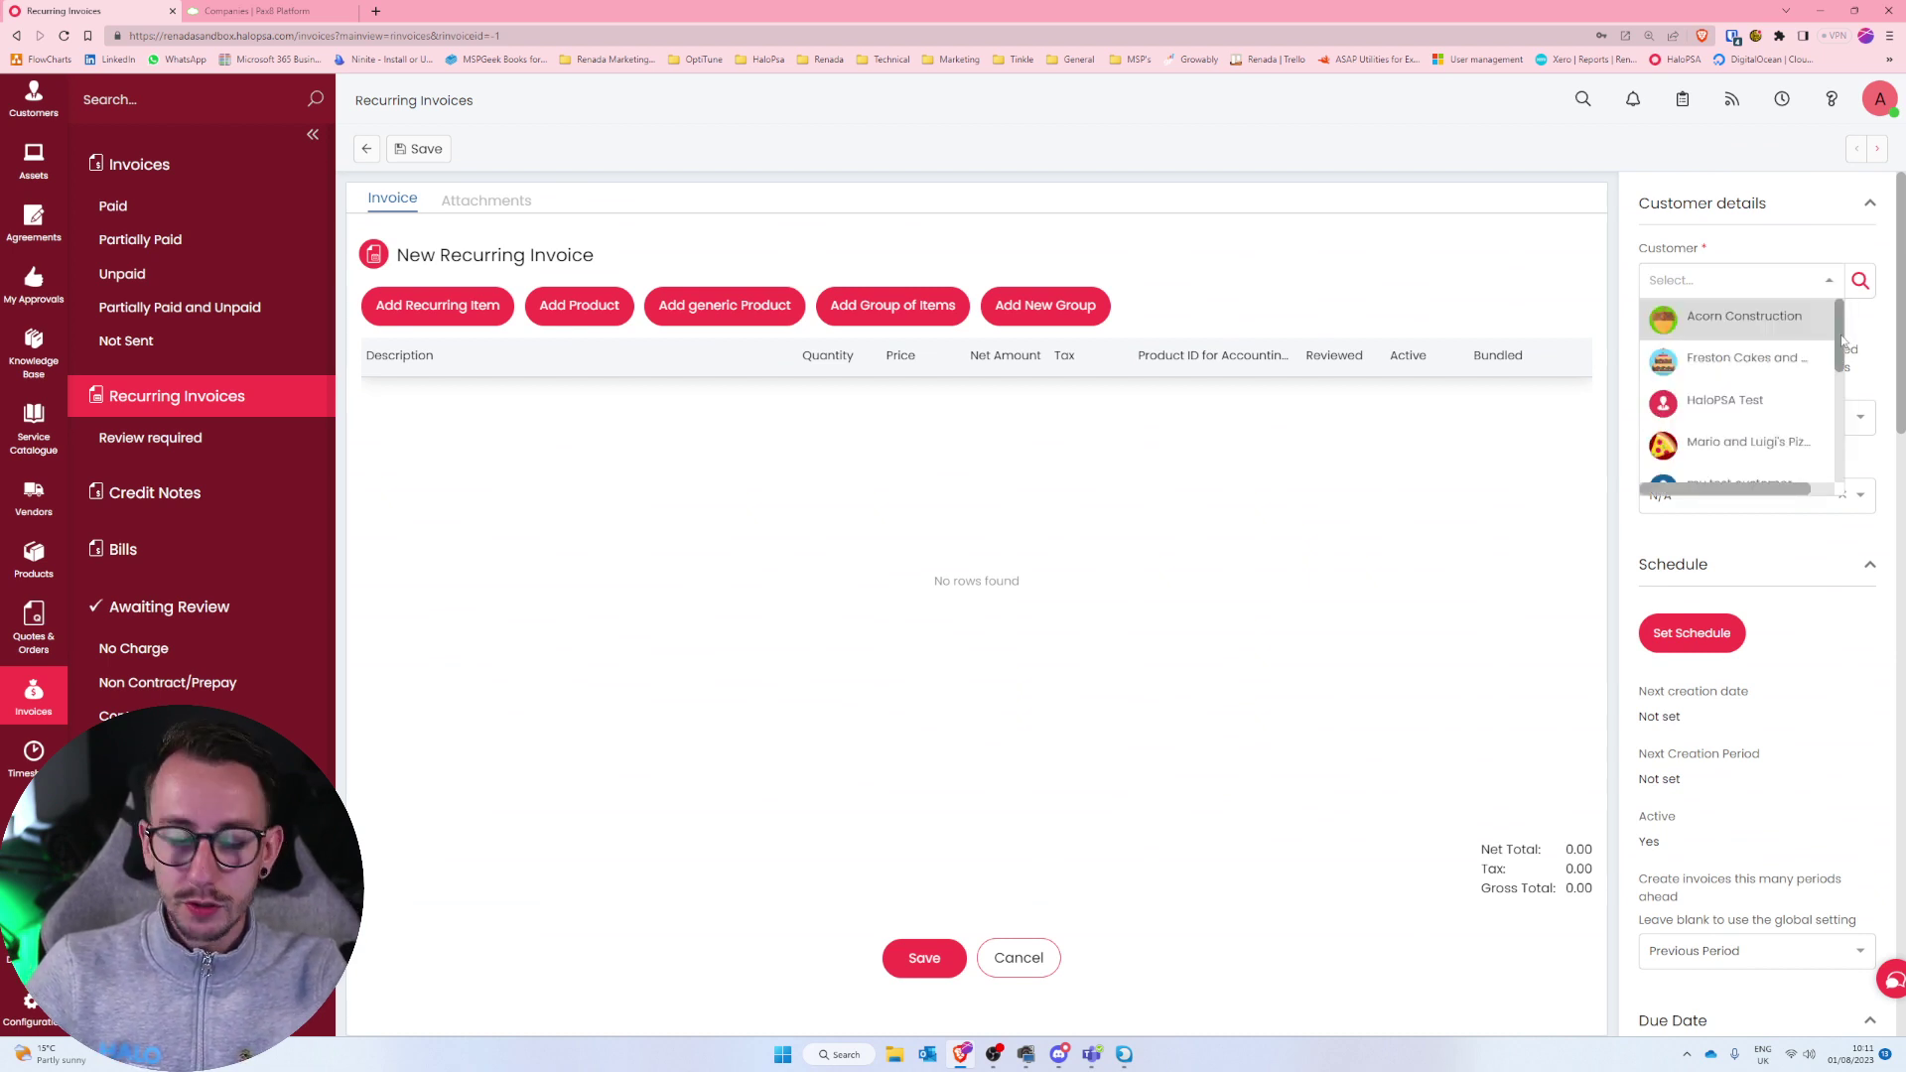
pyautogui.write('ren')
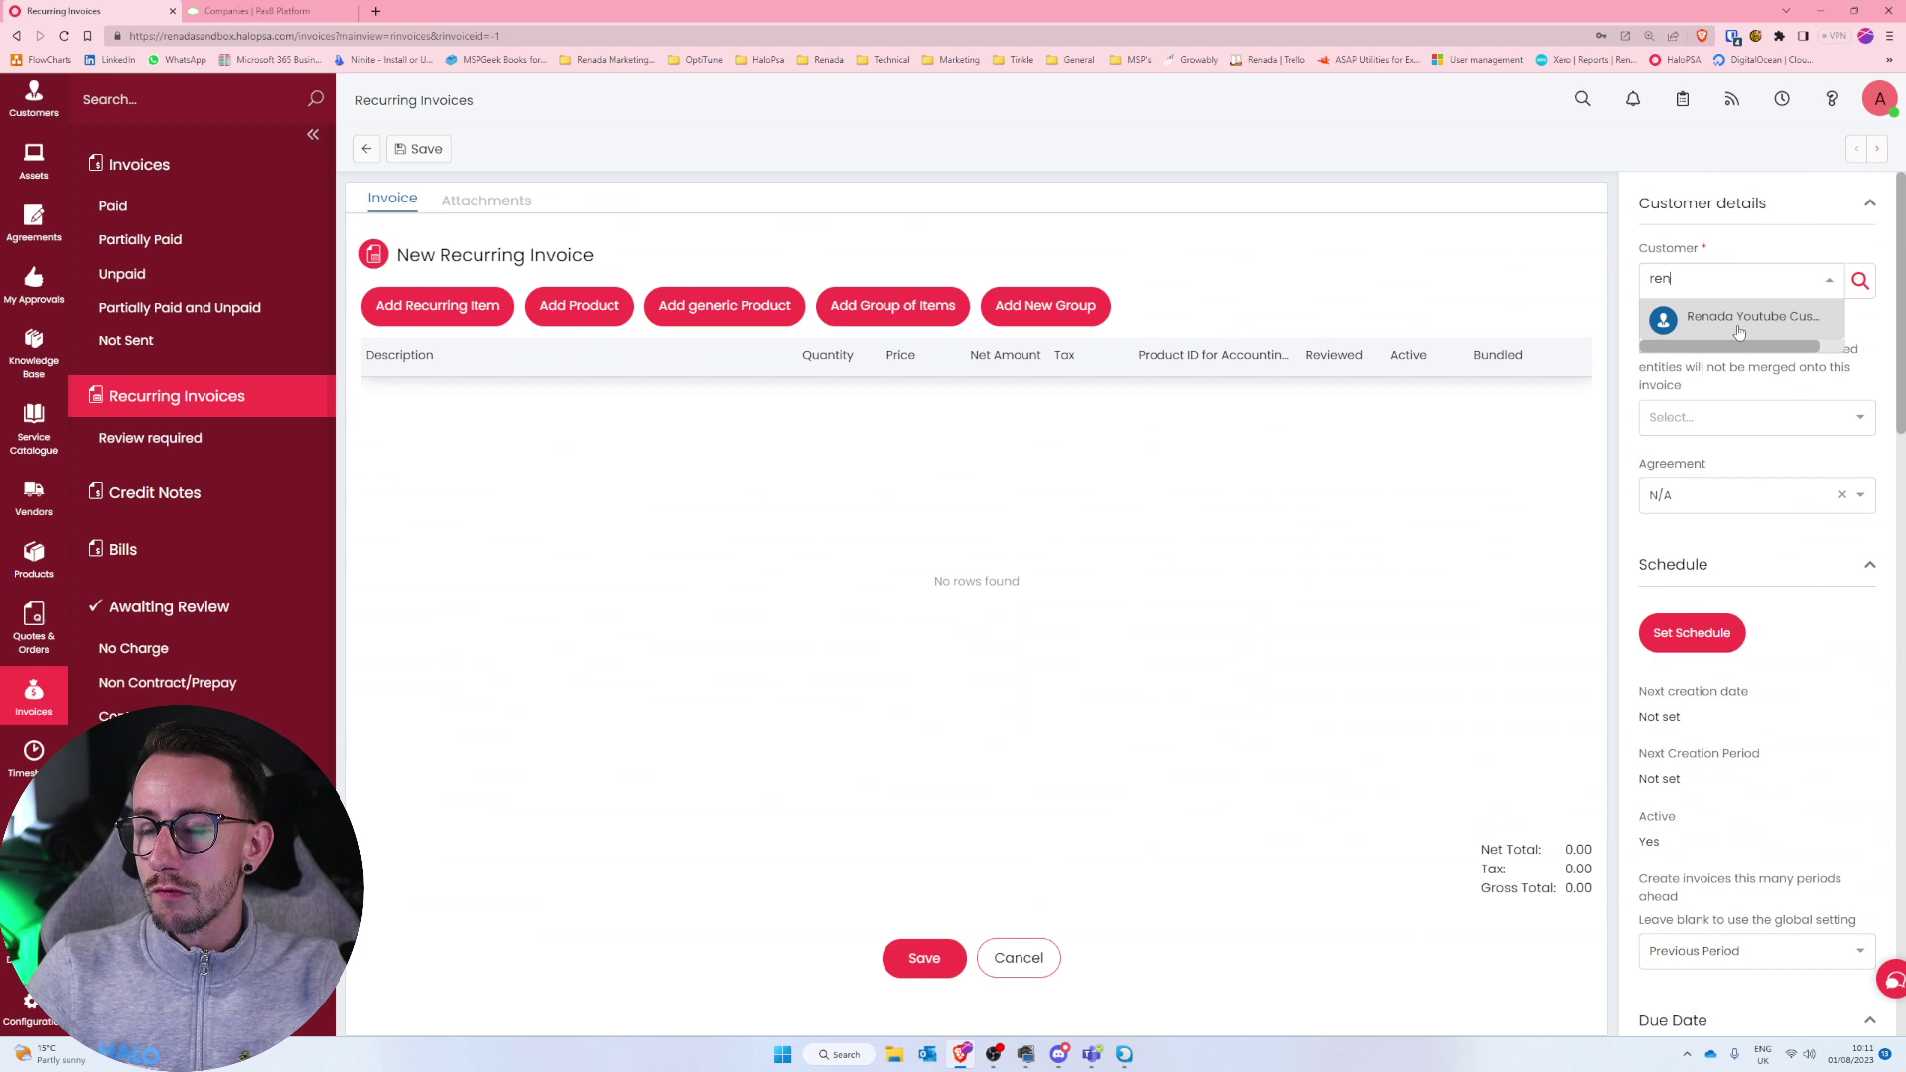
pyautogui.click(1739, 318)
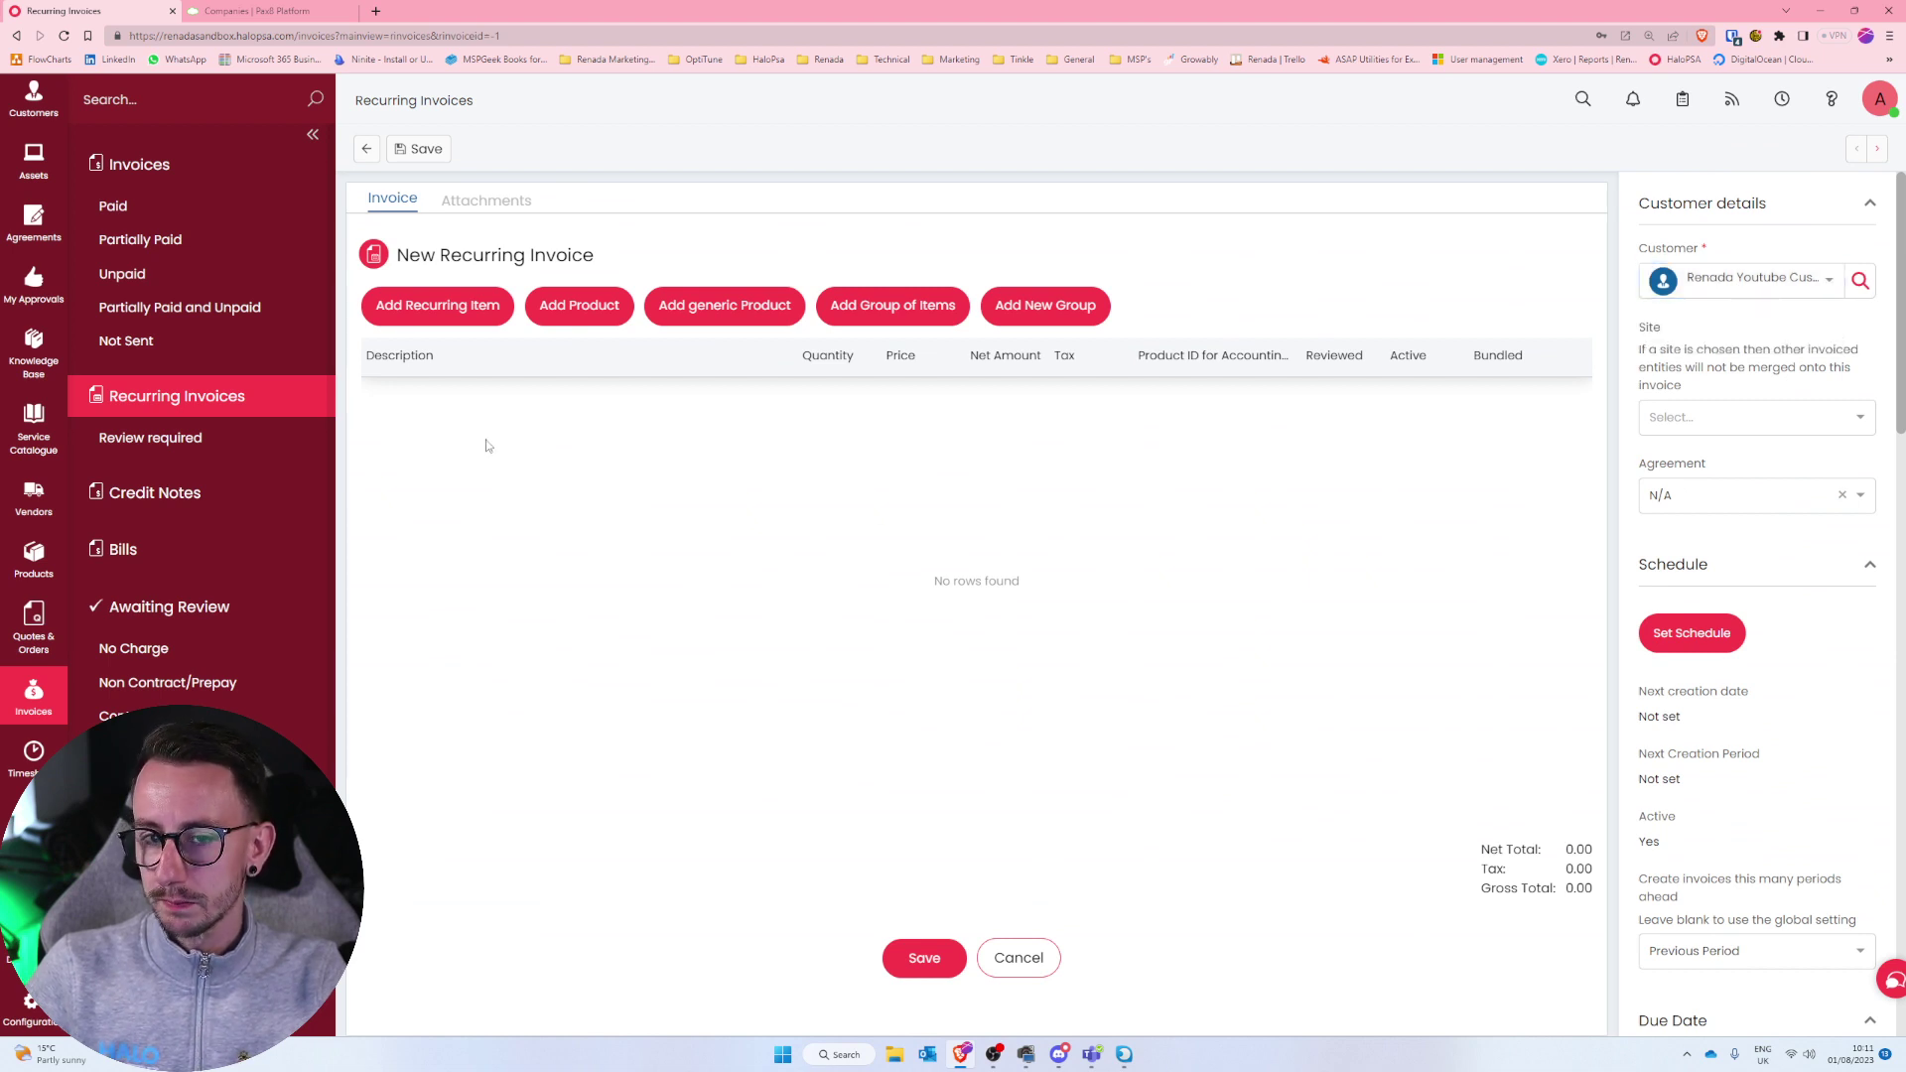
pyautogui.click(486, 322)
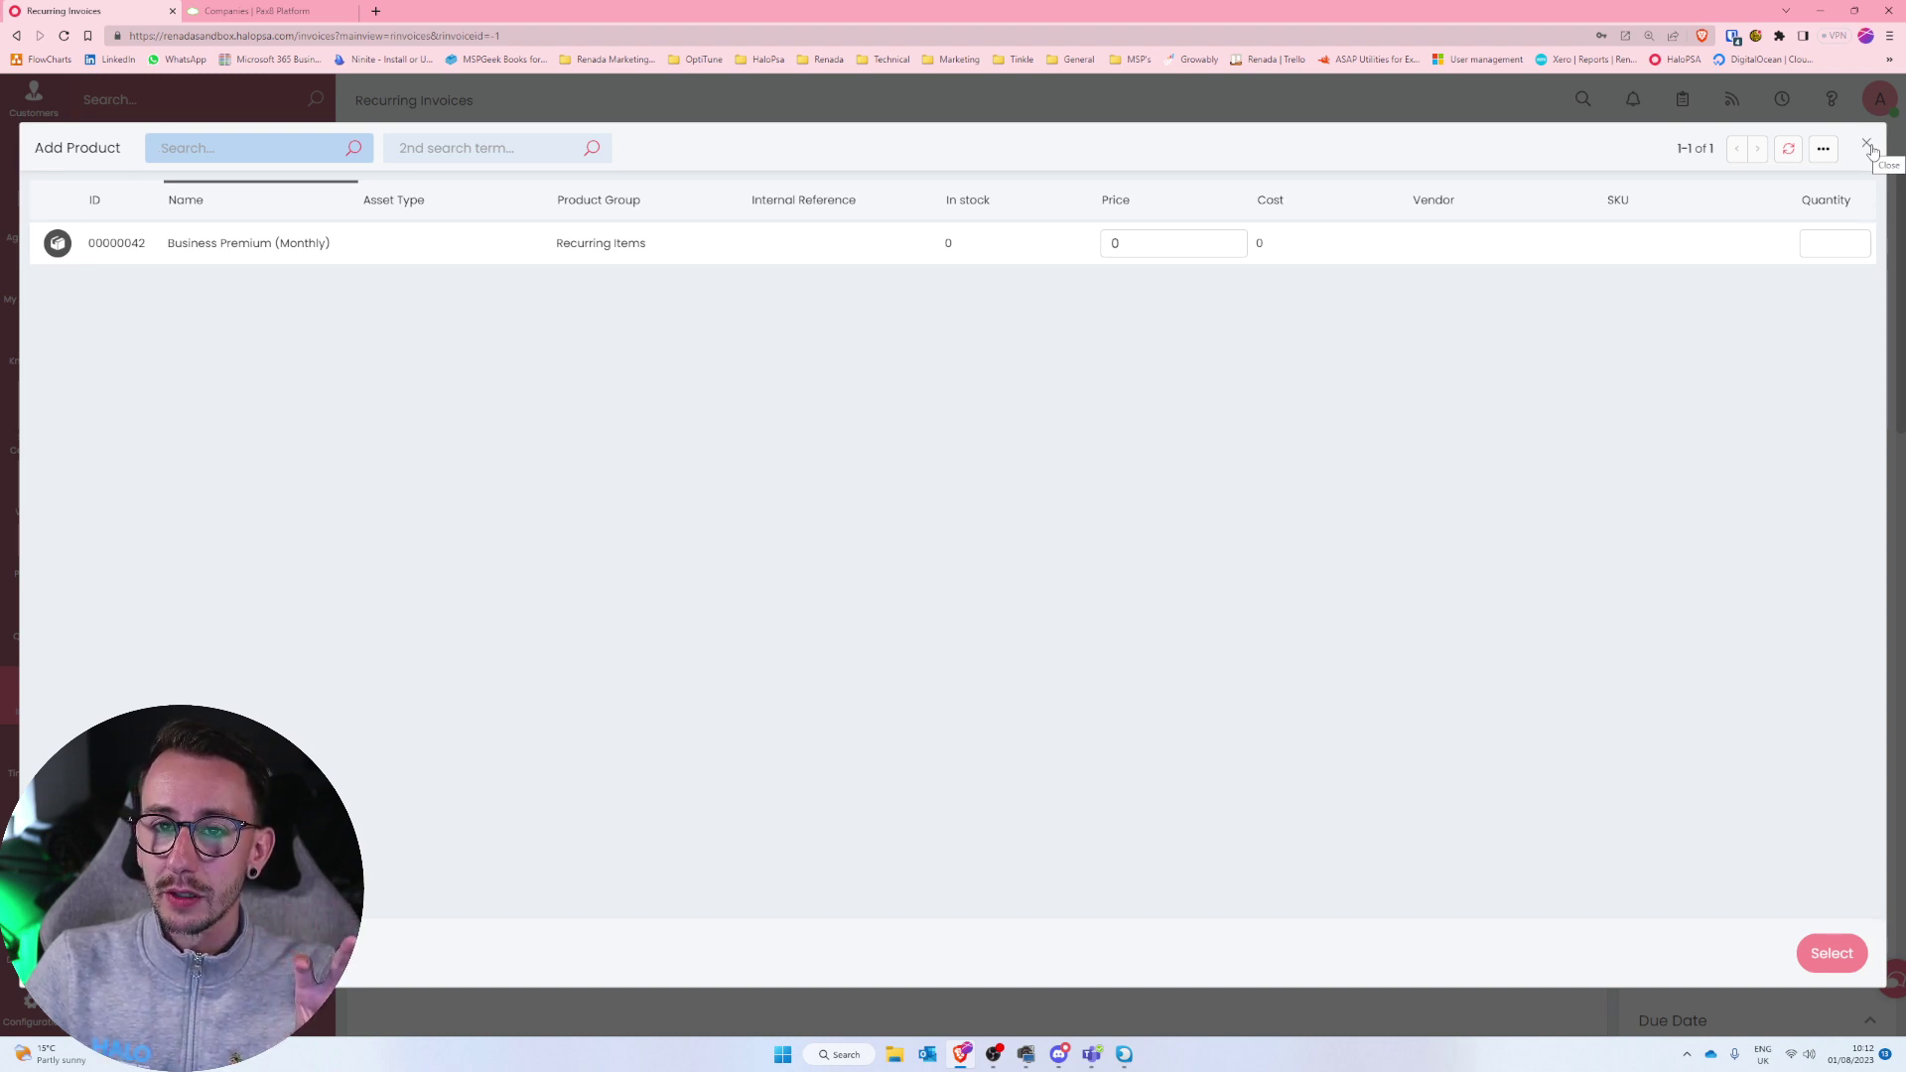
# Check the company's two active subscriptions and quantities in Pax8, then close the Pax8 tab.
pyautogui.click(249, 11)
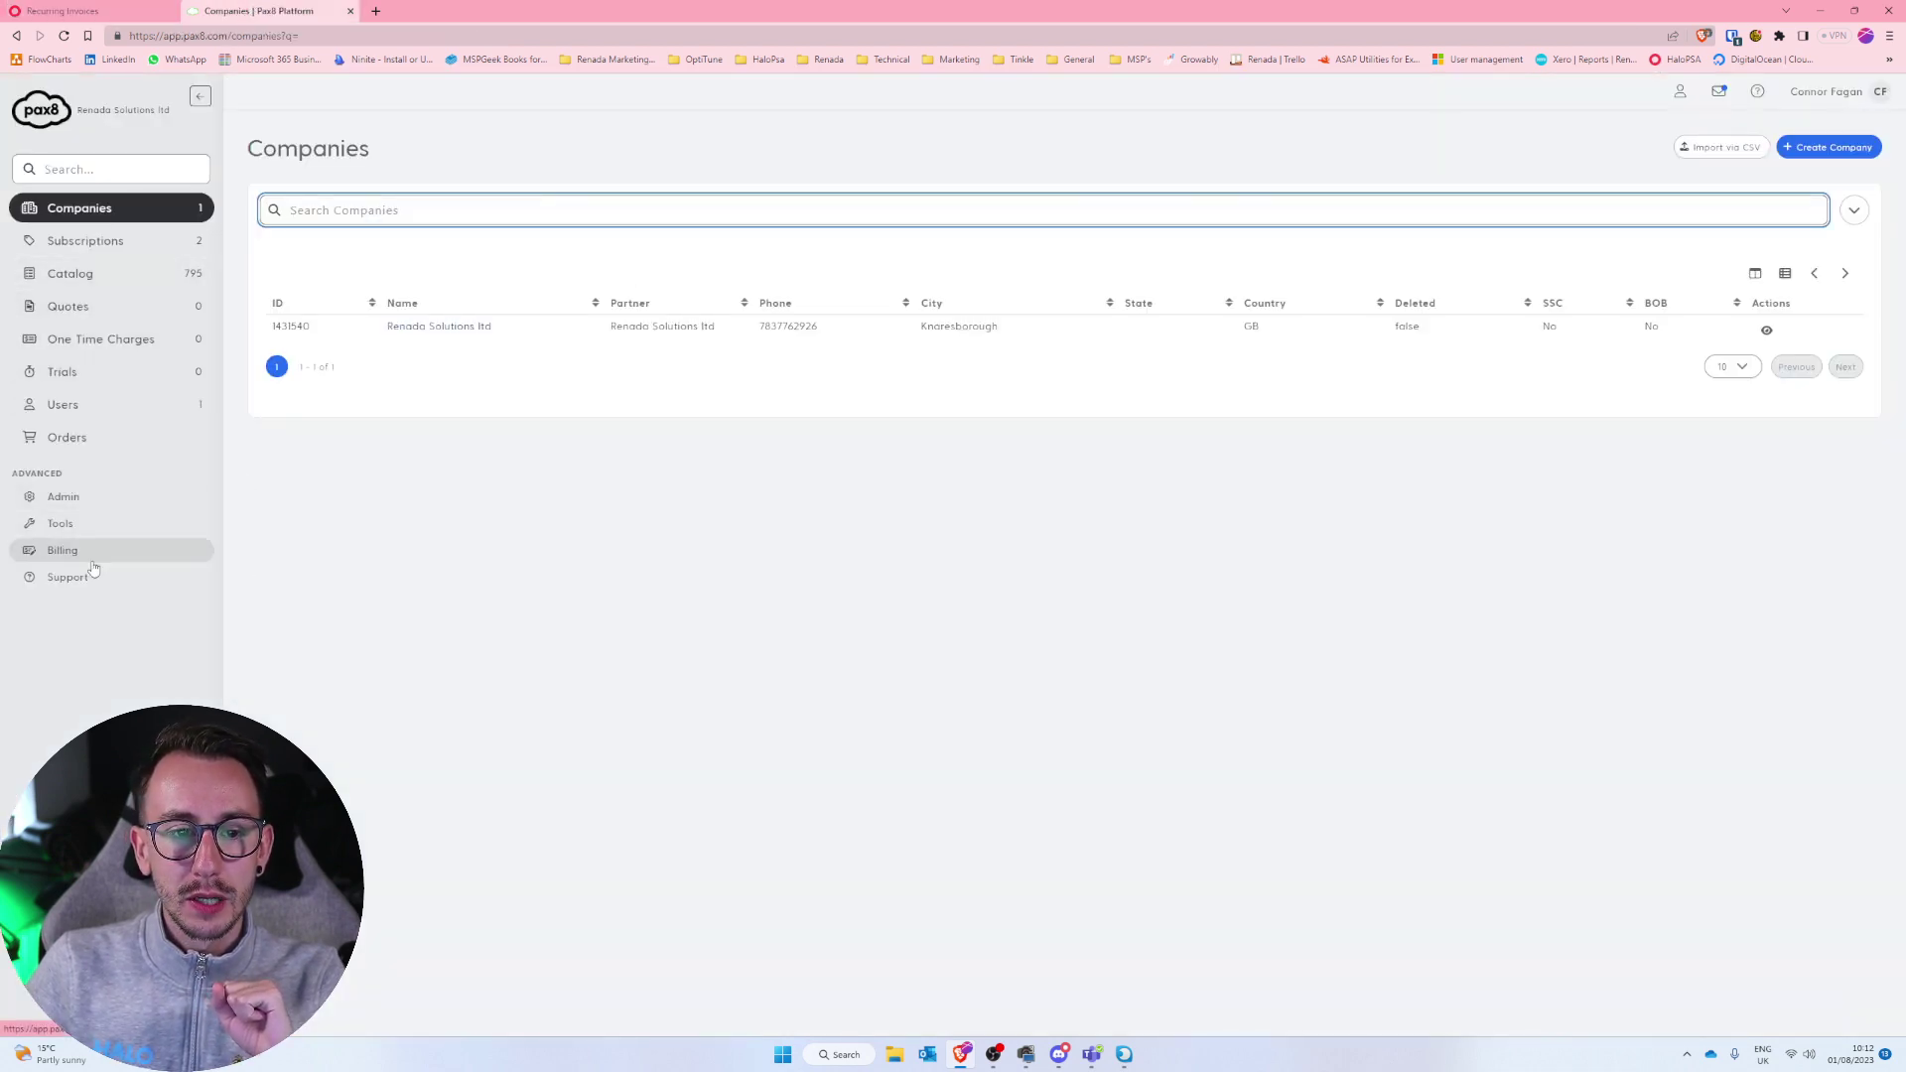
pyautogui.click(128, 250)
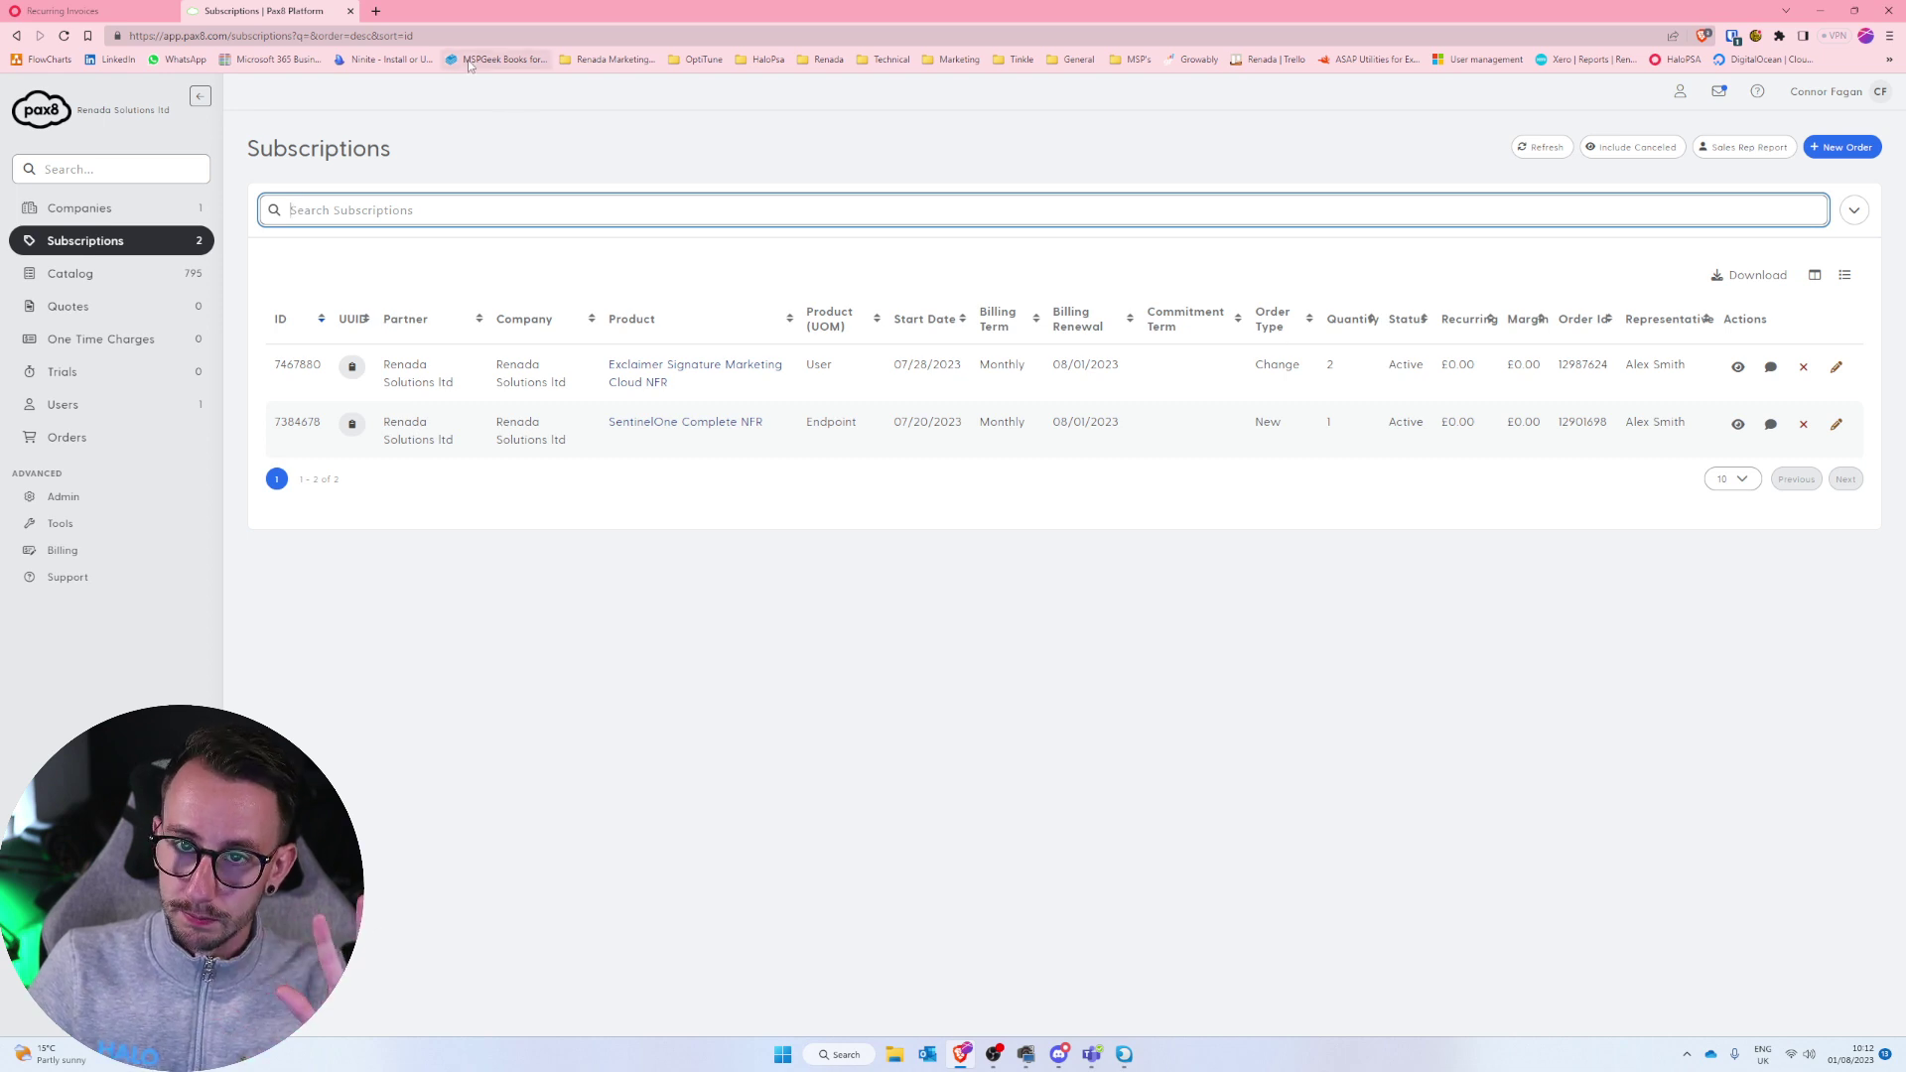
pyautogui.click(349, 11)
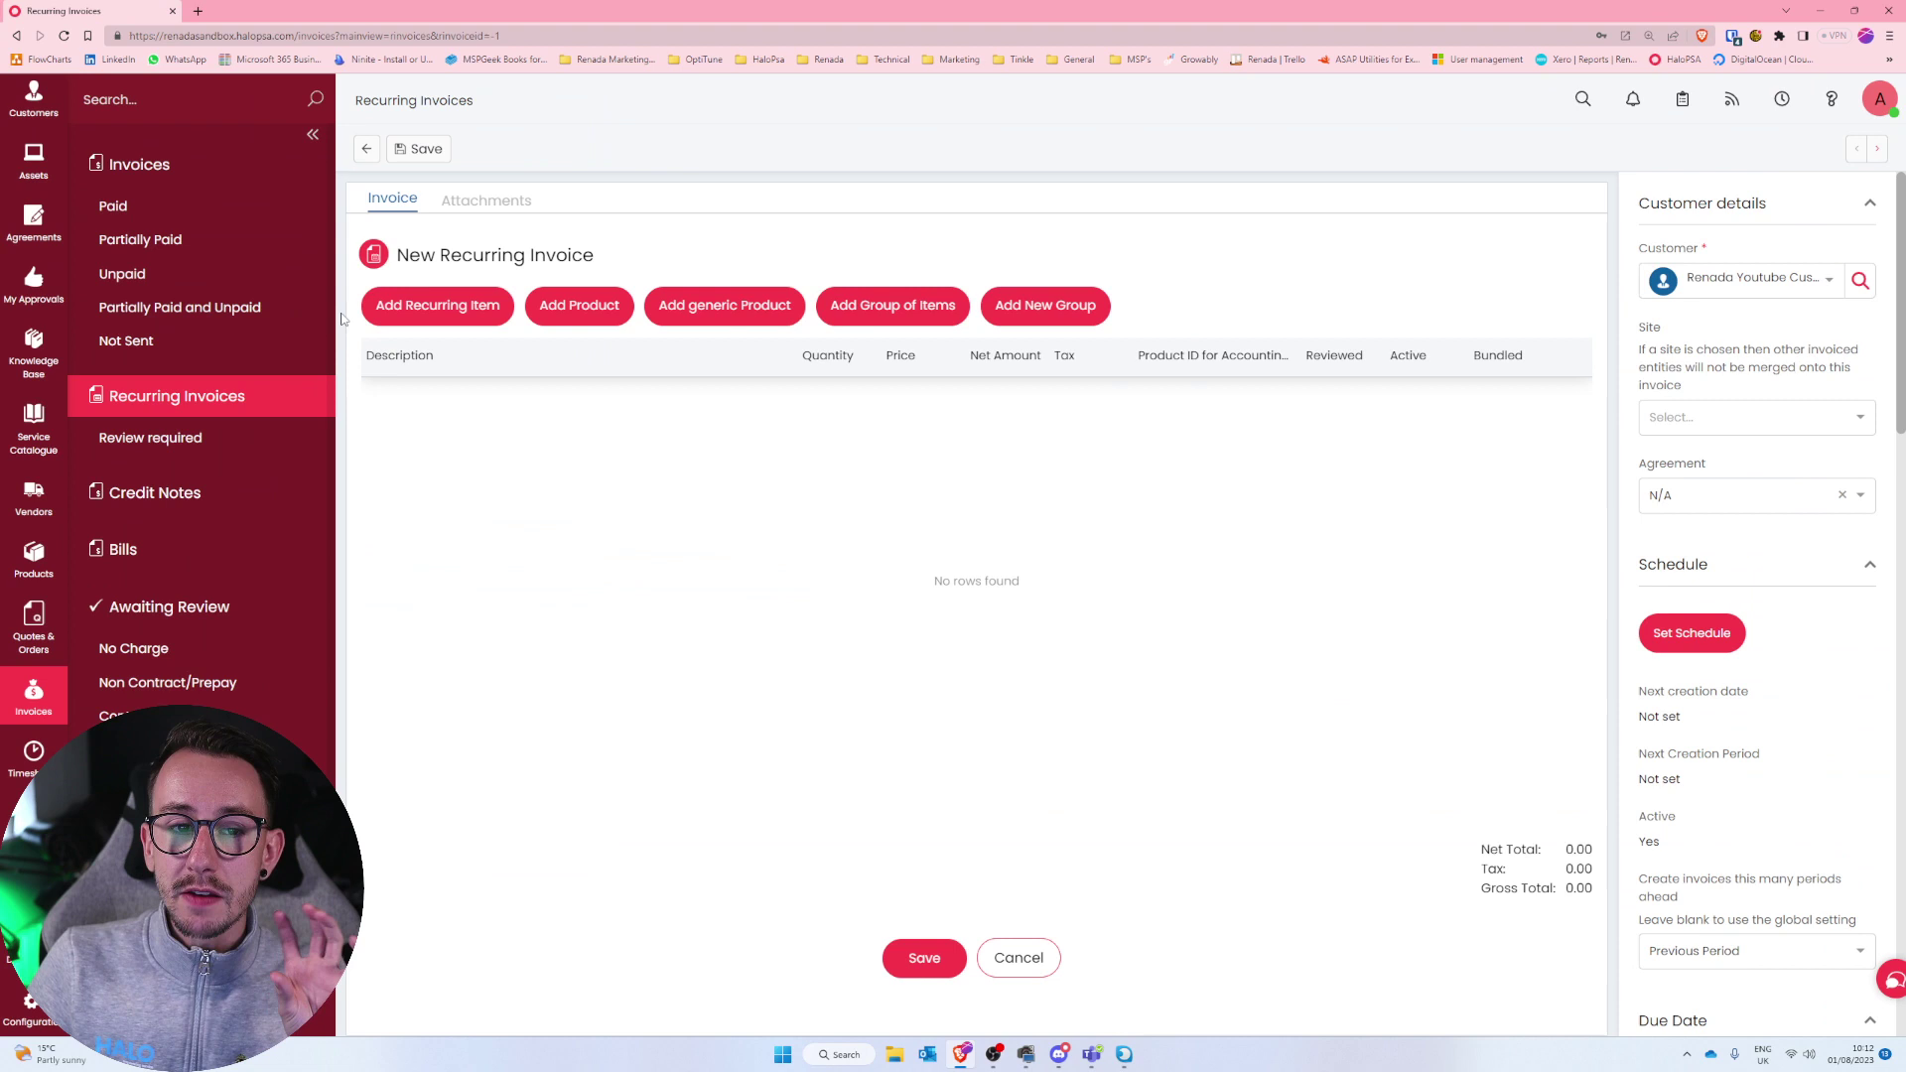
# Open SentinelOne Complete NFR from Renada Youtube Customer's subscriptions and select its name to copy.
pyautogui.click(1867, 143)
pyautogui.click(66, 300)
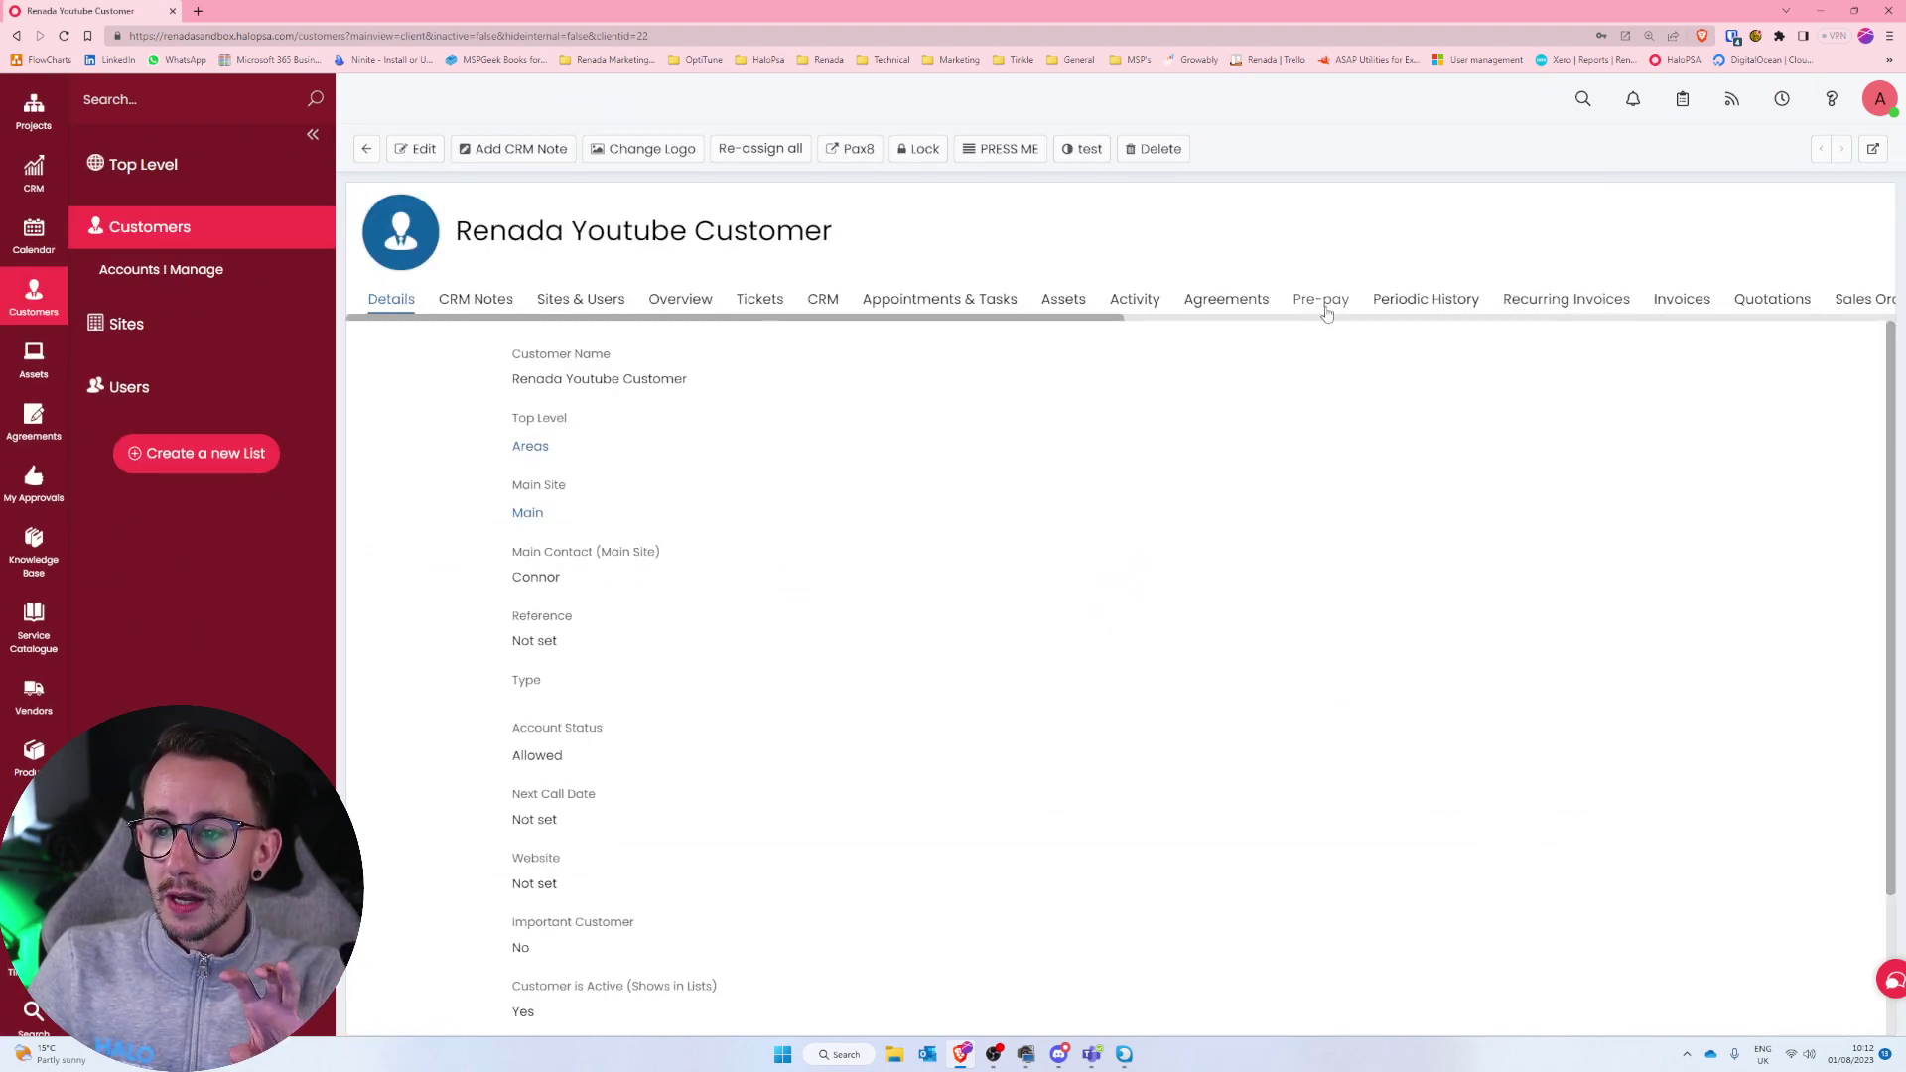
pyautogui.click(1381, 318)
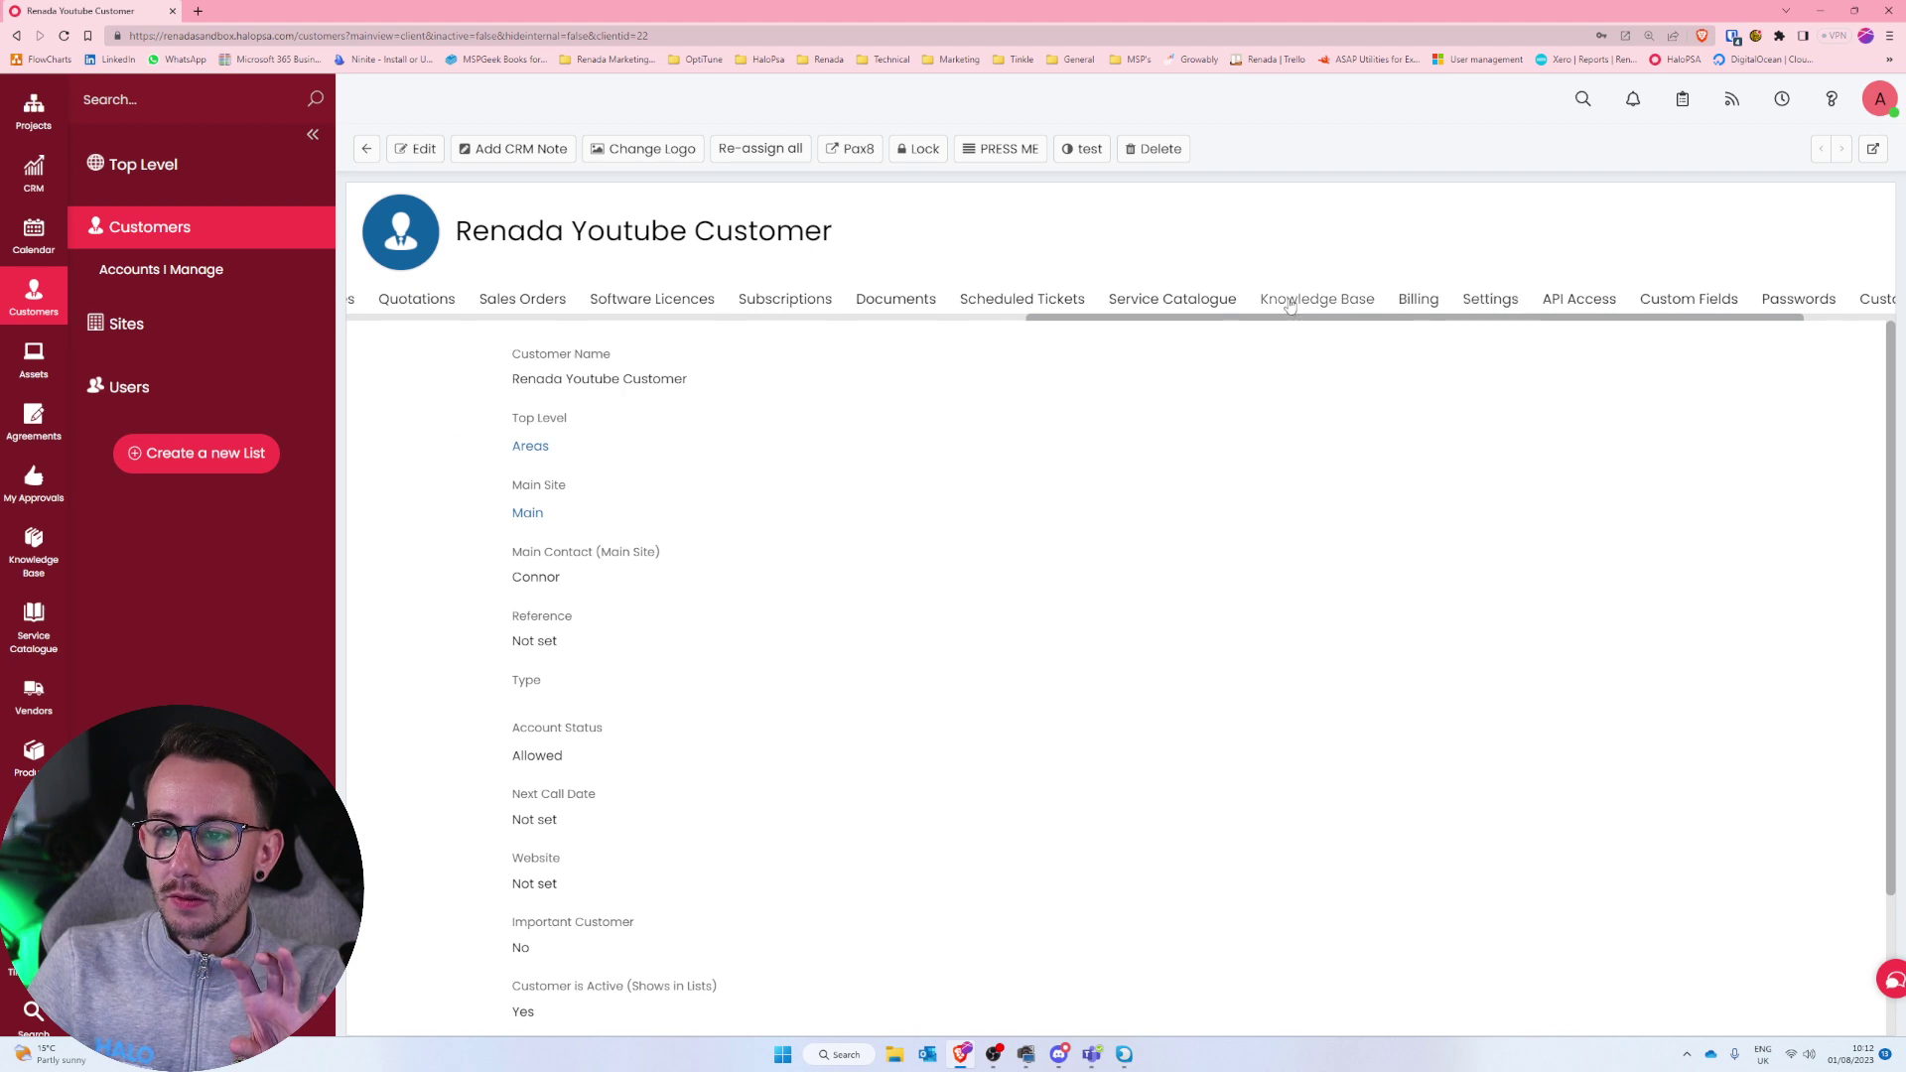
pyautogui.hscroll(1, 1211, 325)
pyautogui.click(739, 298)
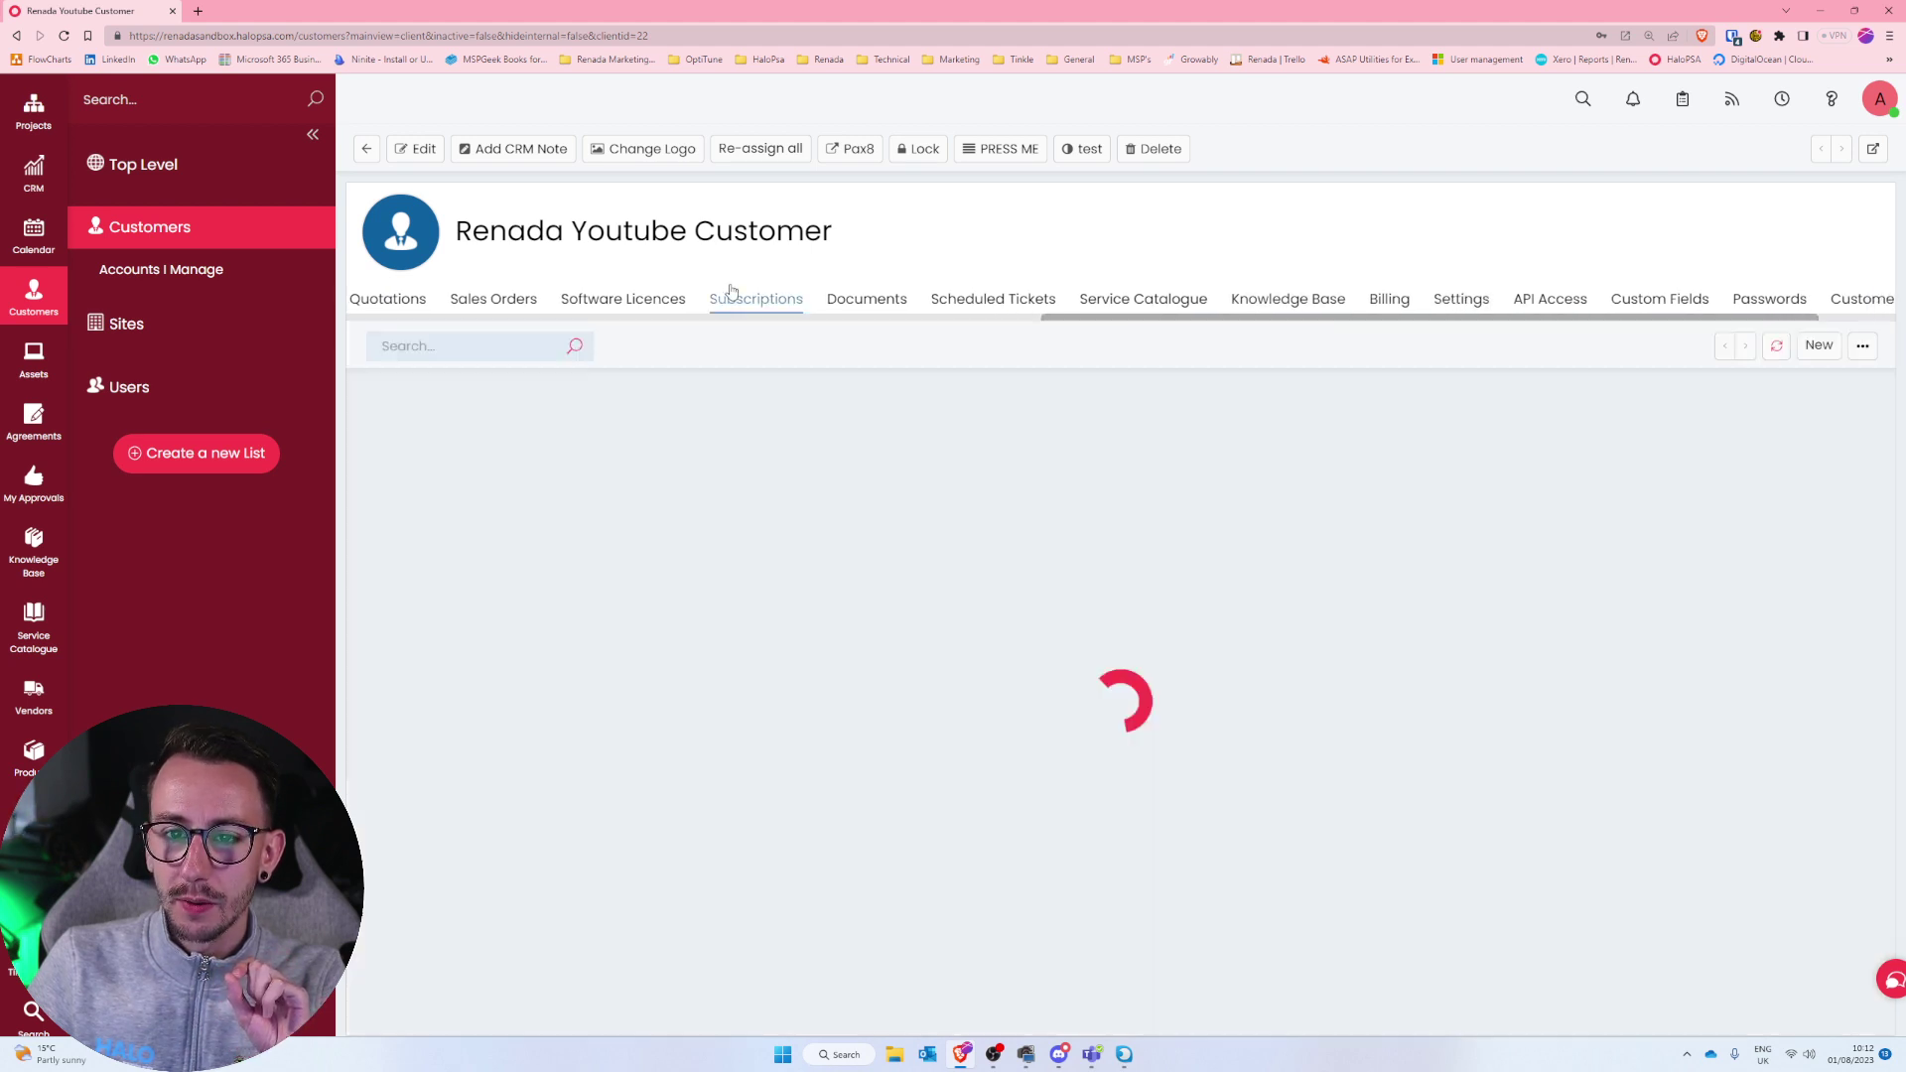
pyautogui.moveTo(496, 397); pyautogui.dragTo(743, 397)
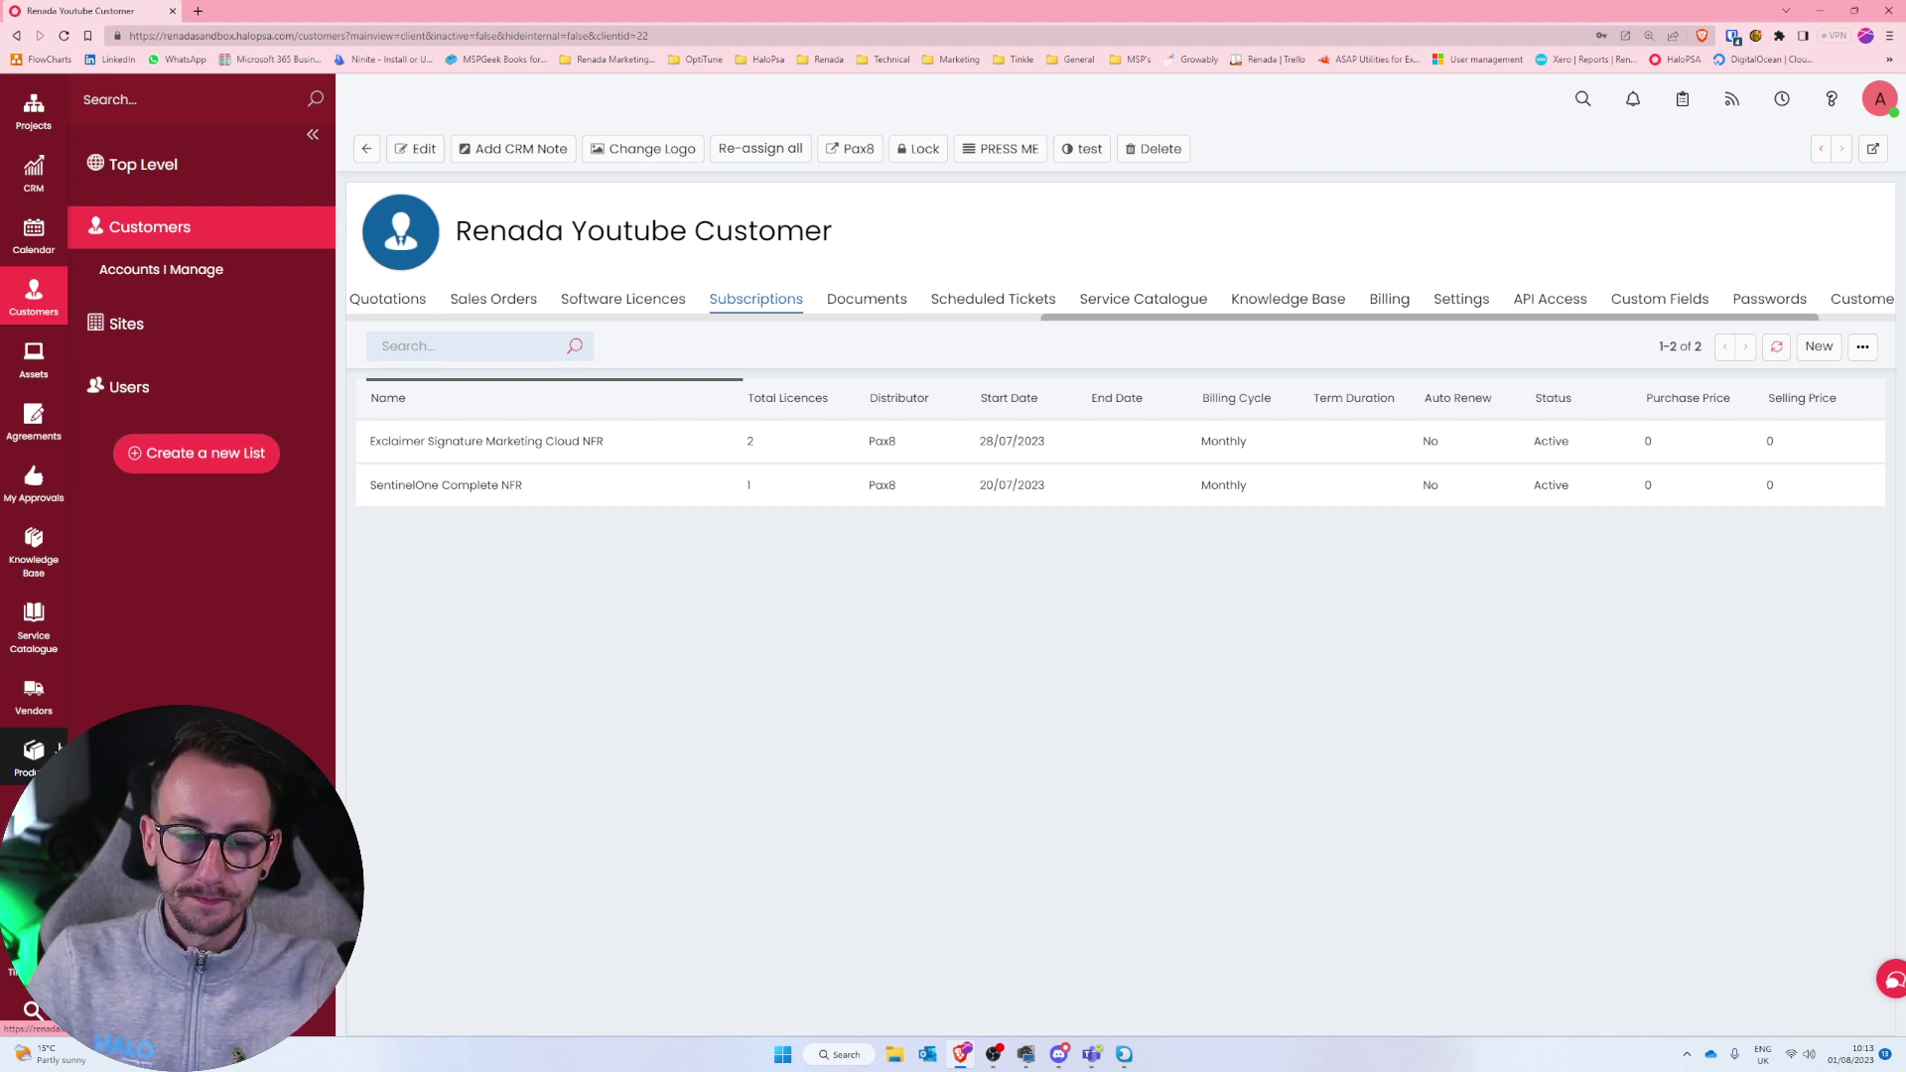
pyautogui.click(444, 487)
pyautogui.moveTo(834, 257); pyautogui.dragTo(455, 259)
pyautogui.hotkey('ctrl', 'c')
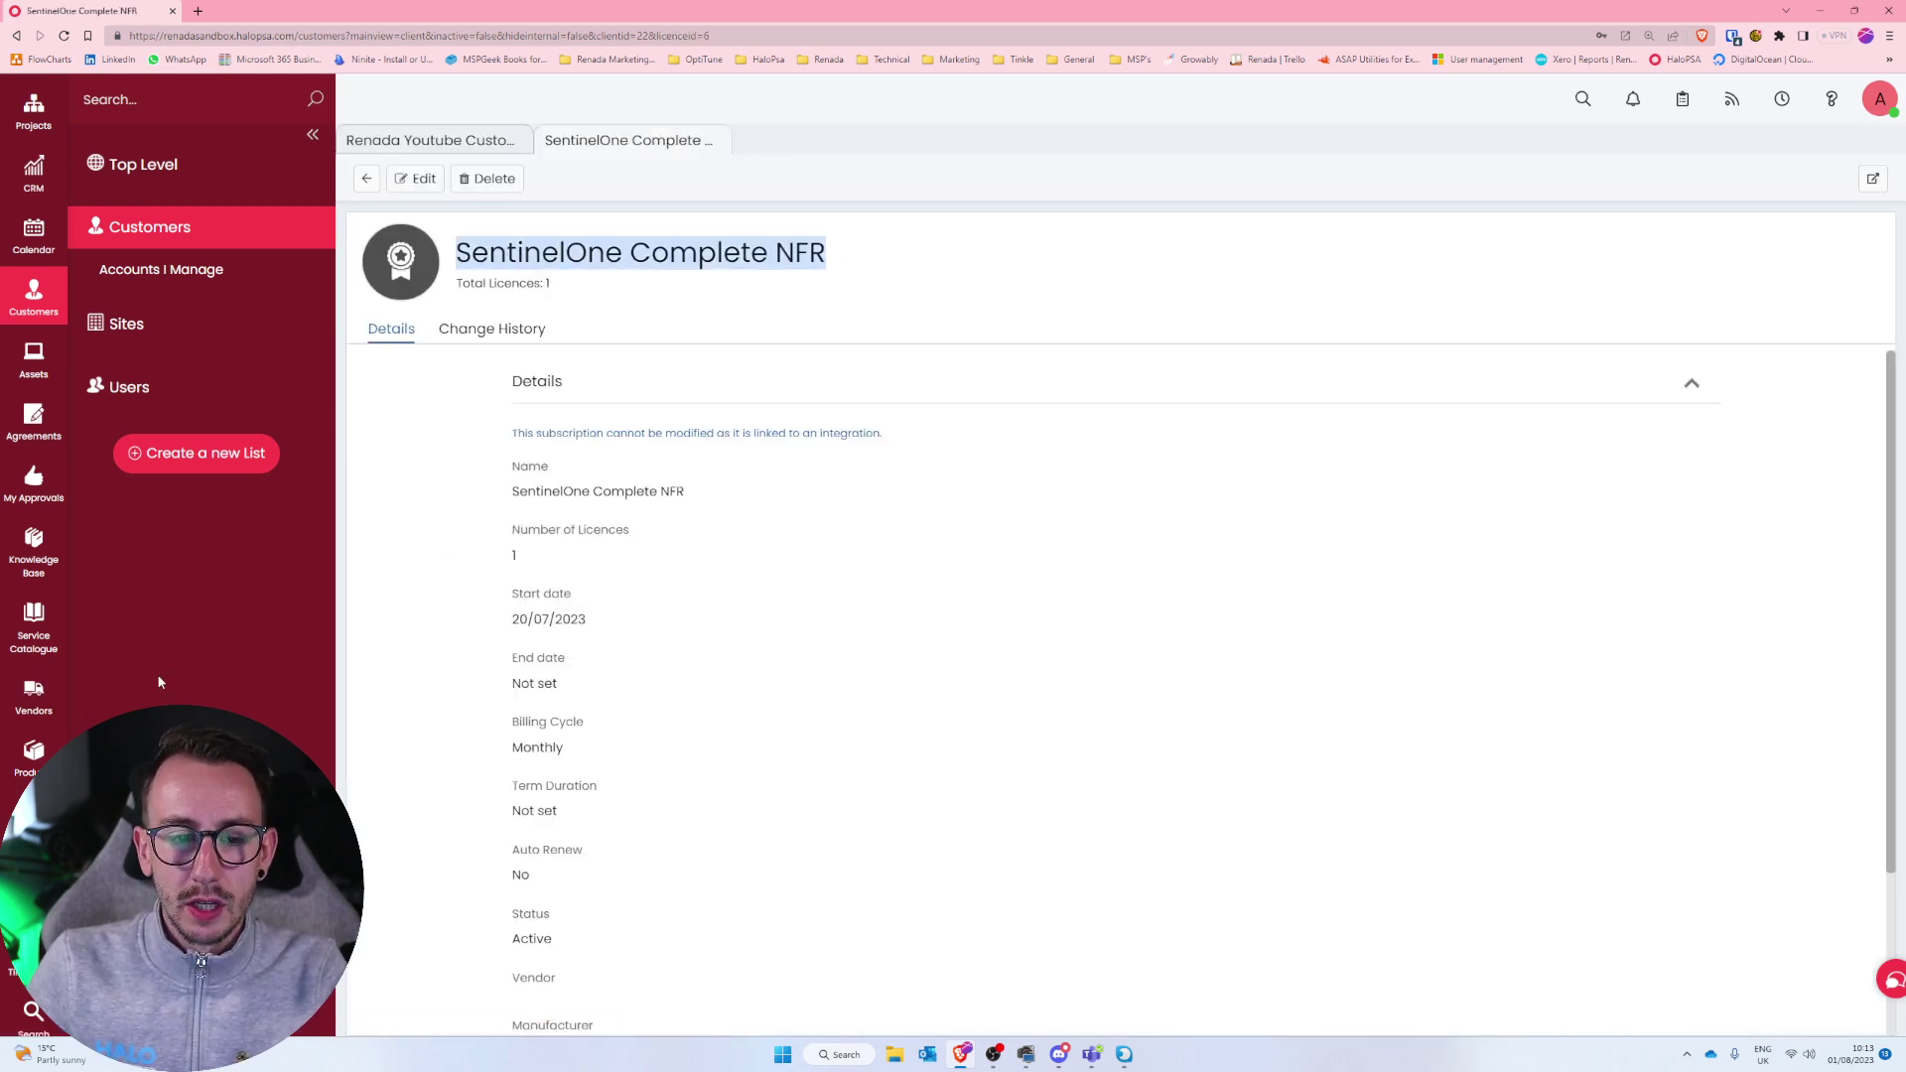
# Create a new Recurring Items product named SentinelOne Complete NFR, keeping 'Is a Recurring Product' ticked.
pyautogui.click(34, 757)
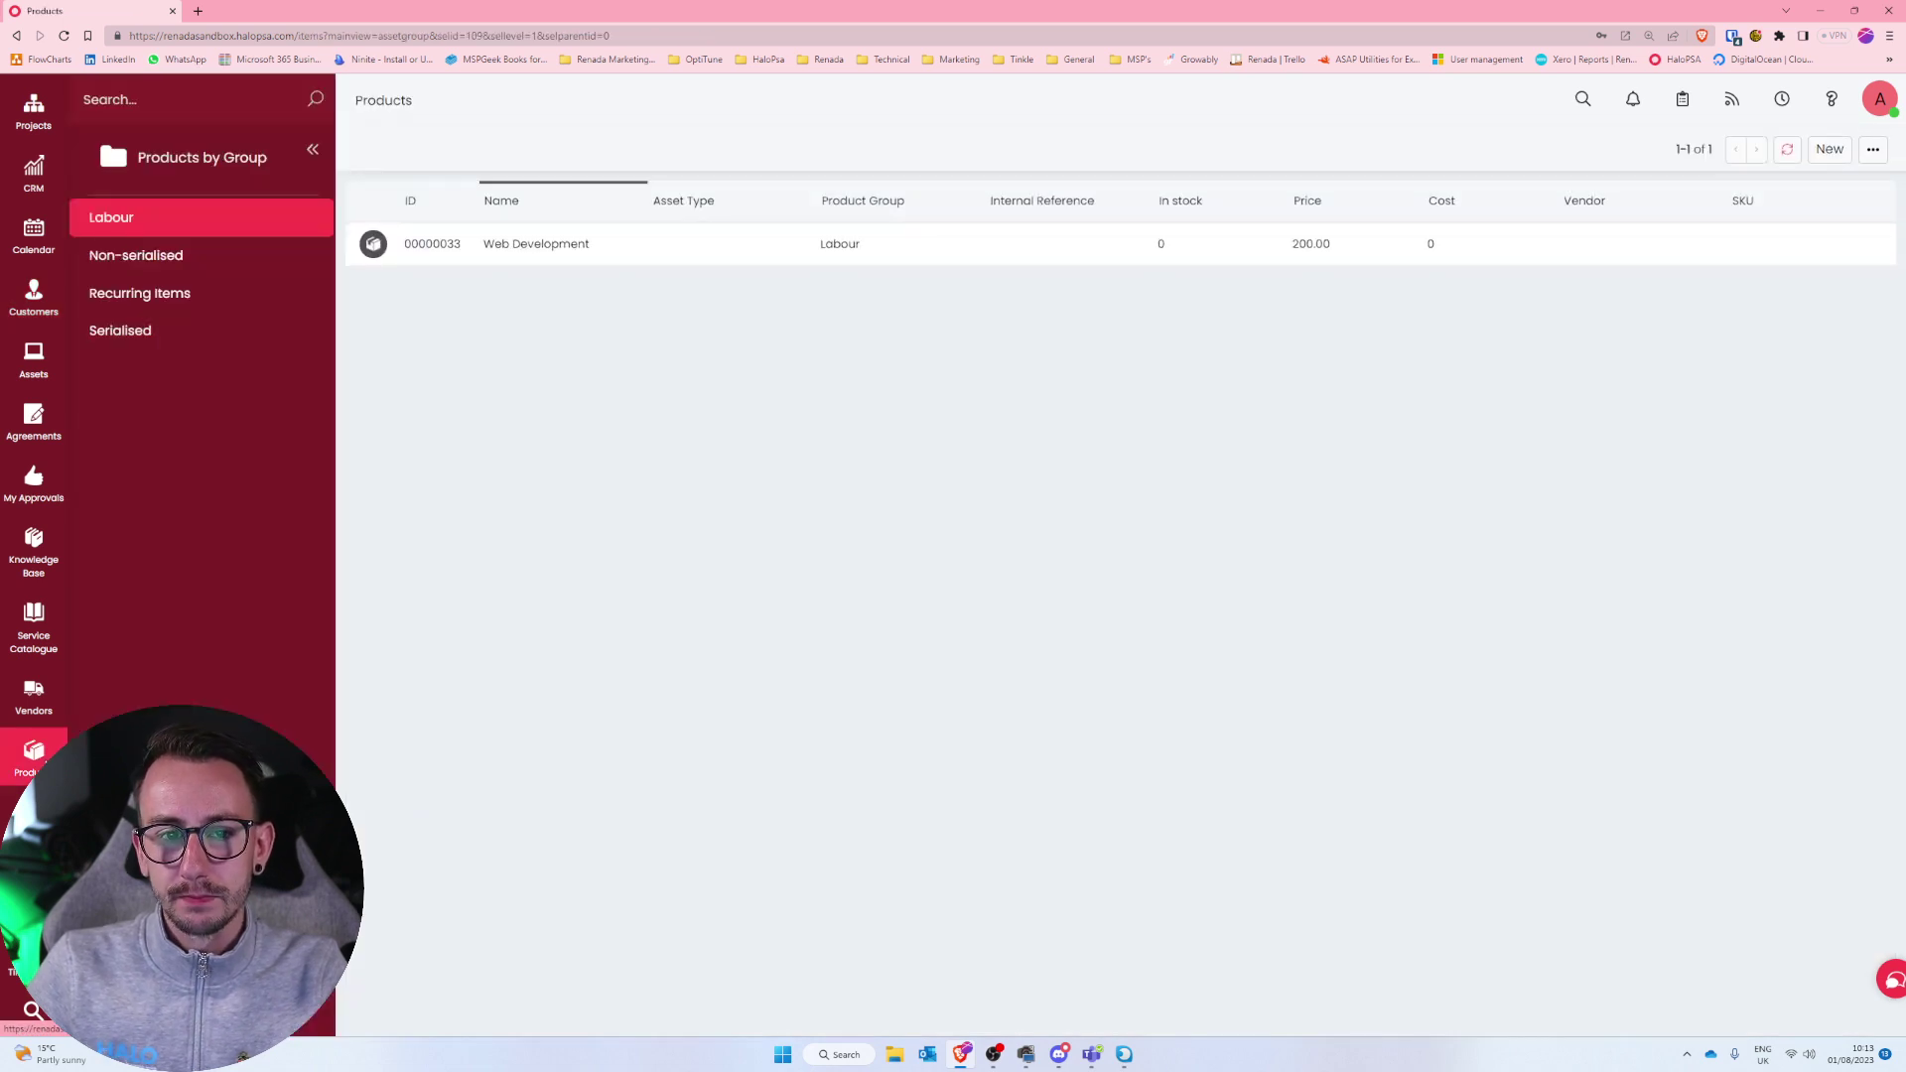
pyautogui.click(250, 294)
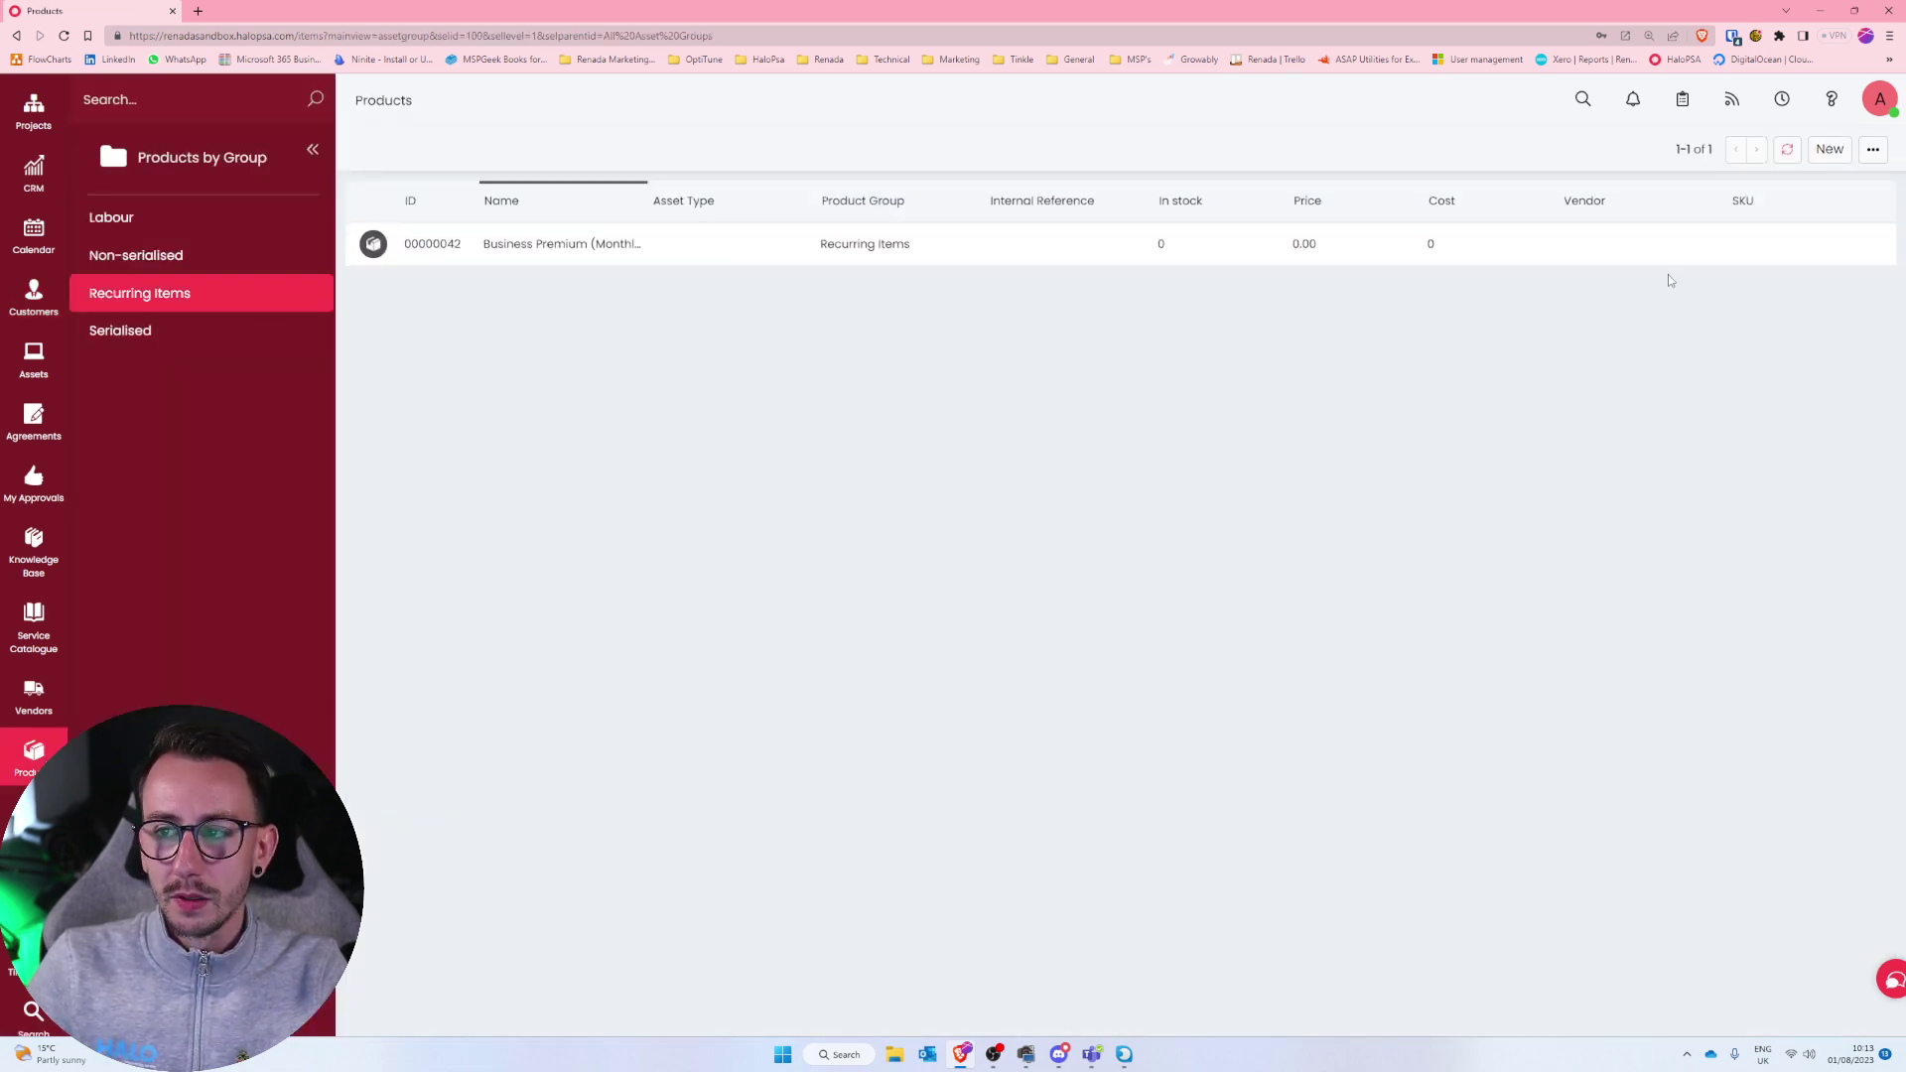
pyautogui.click(1830, 149)
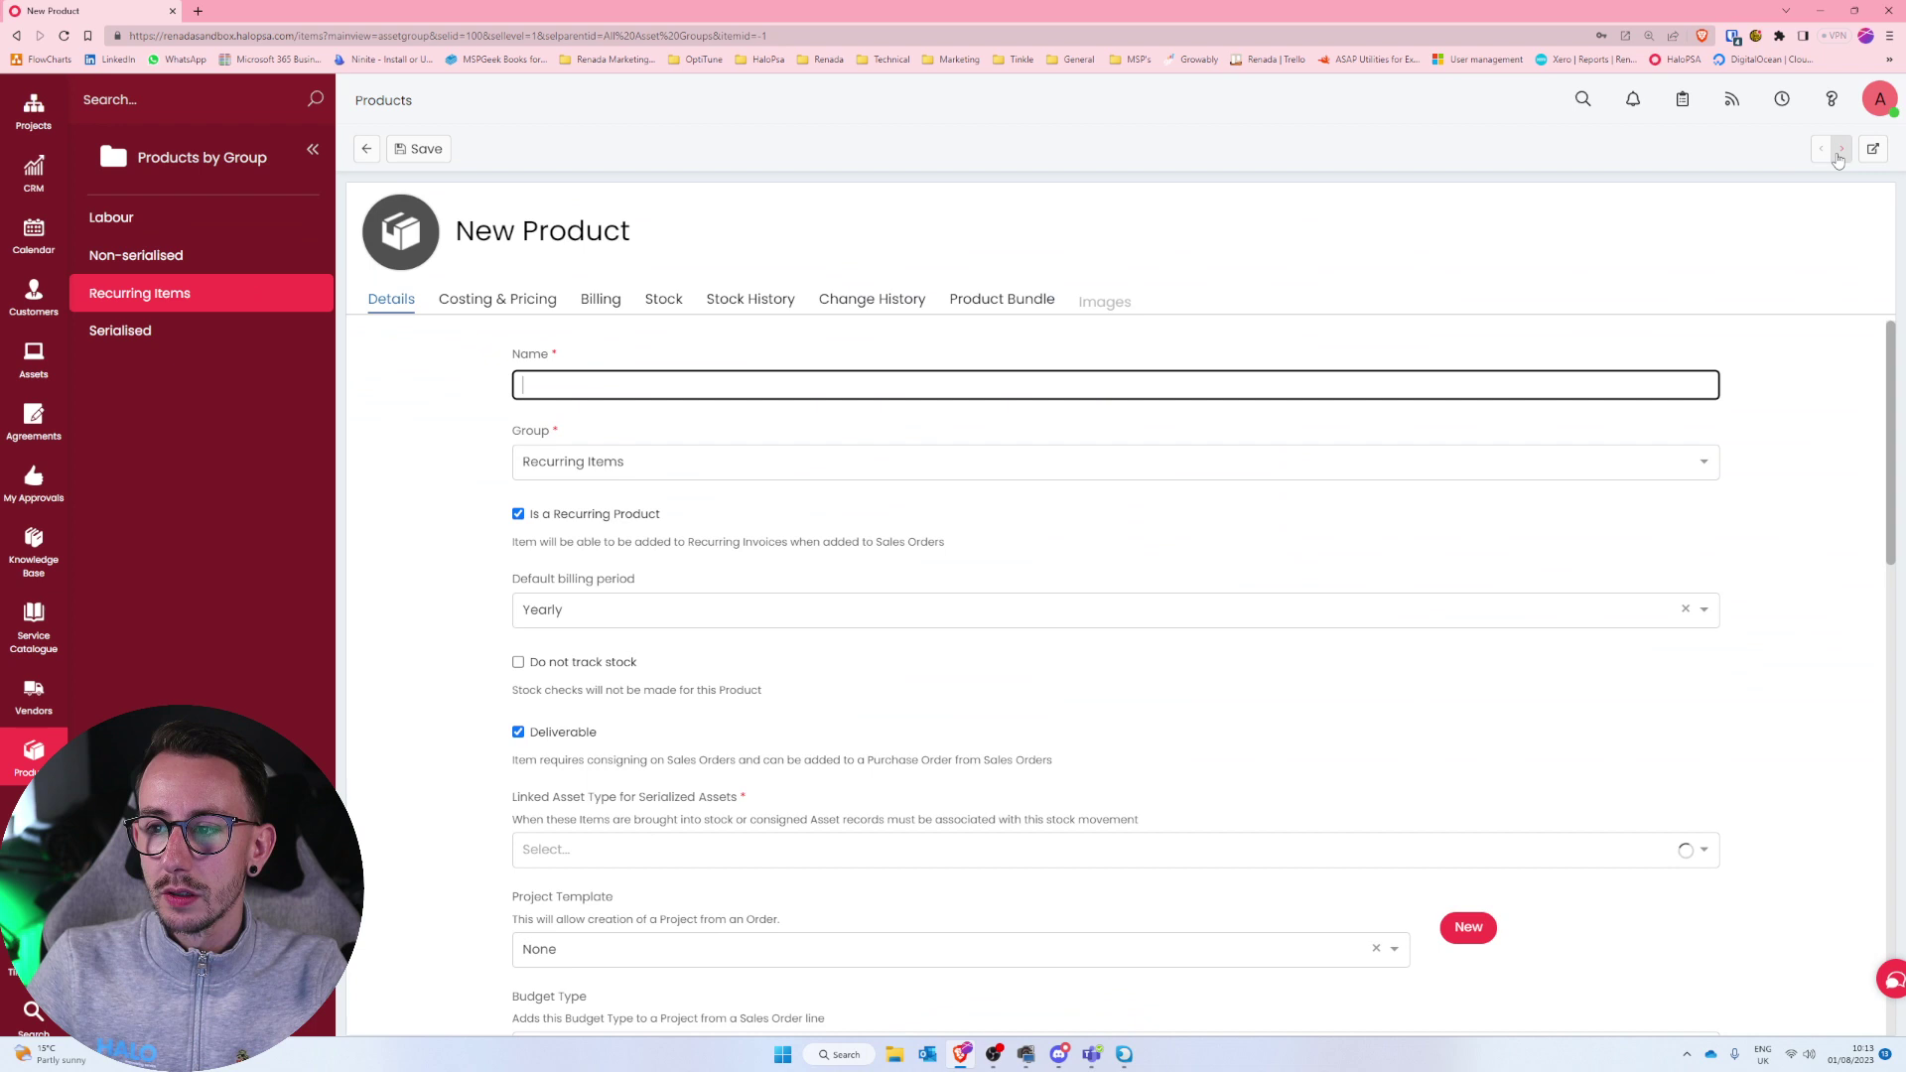
pyautogui.hotkey('ctrl', 'v')
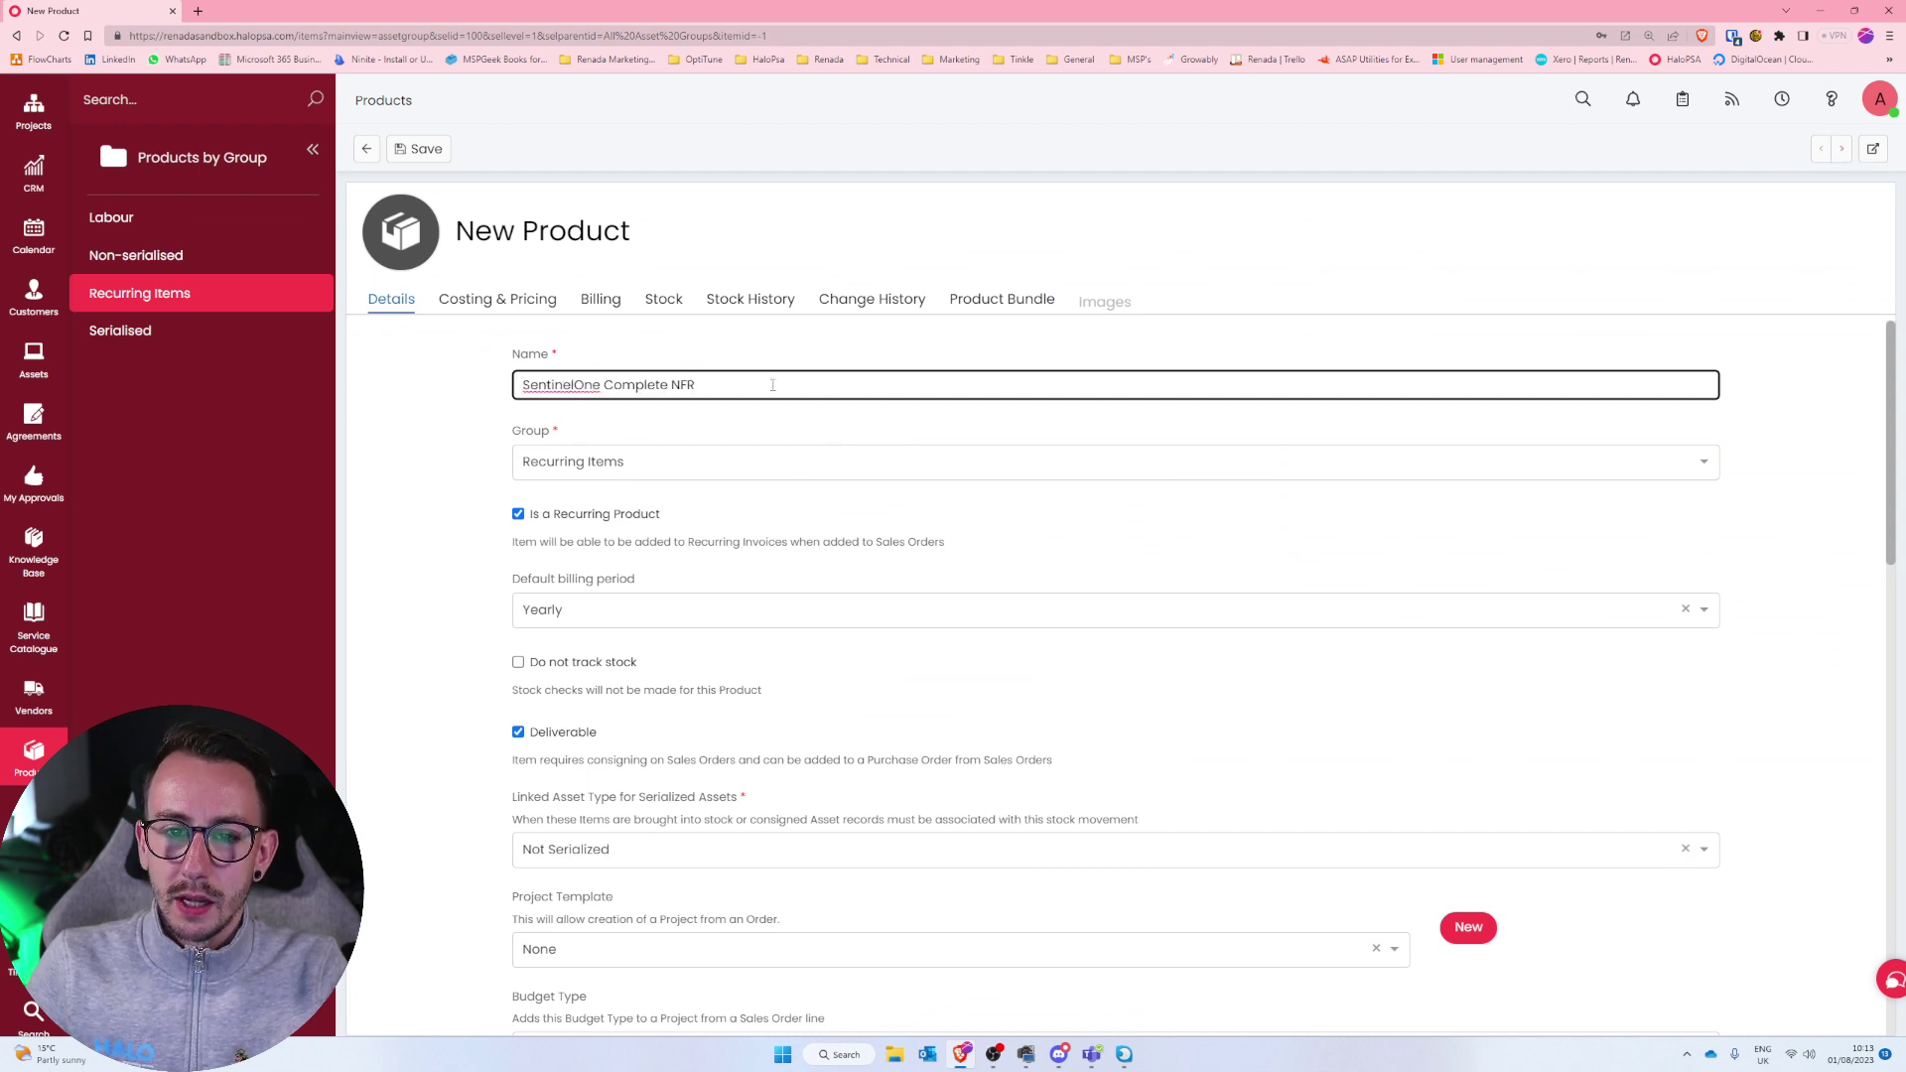
pyautogui.moveTo(772, 385); pyautogui.dragTo(496, 389)
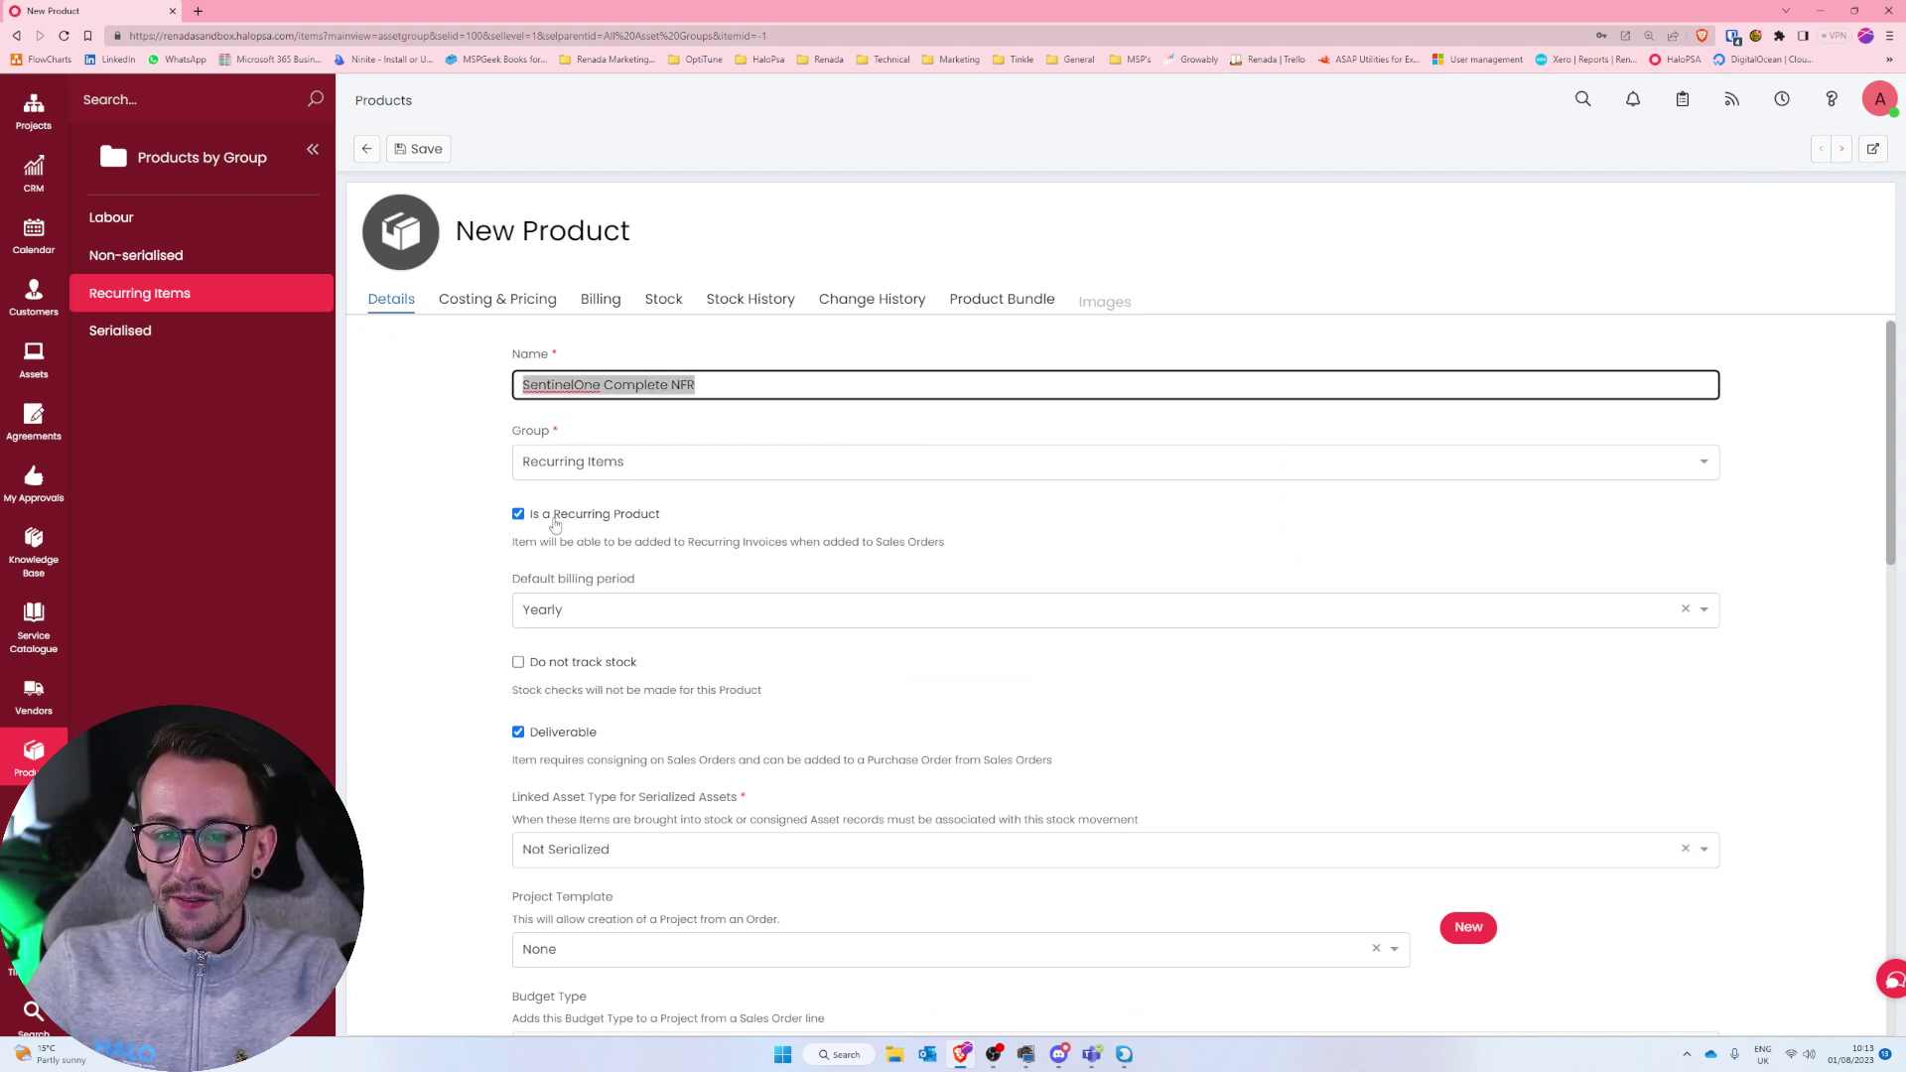
pyautogui.moveTo(735, 526); pyautogui.dragTo(488, 519)
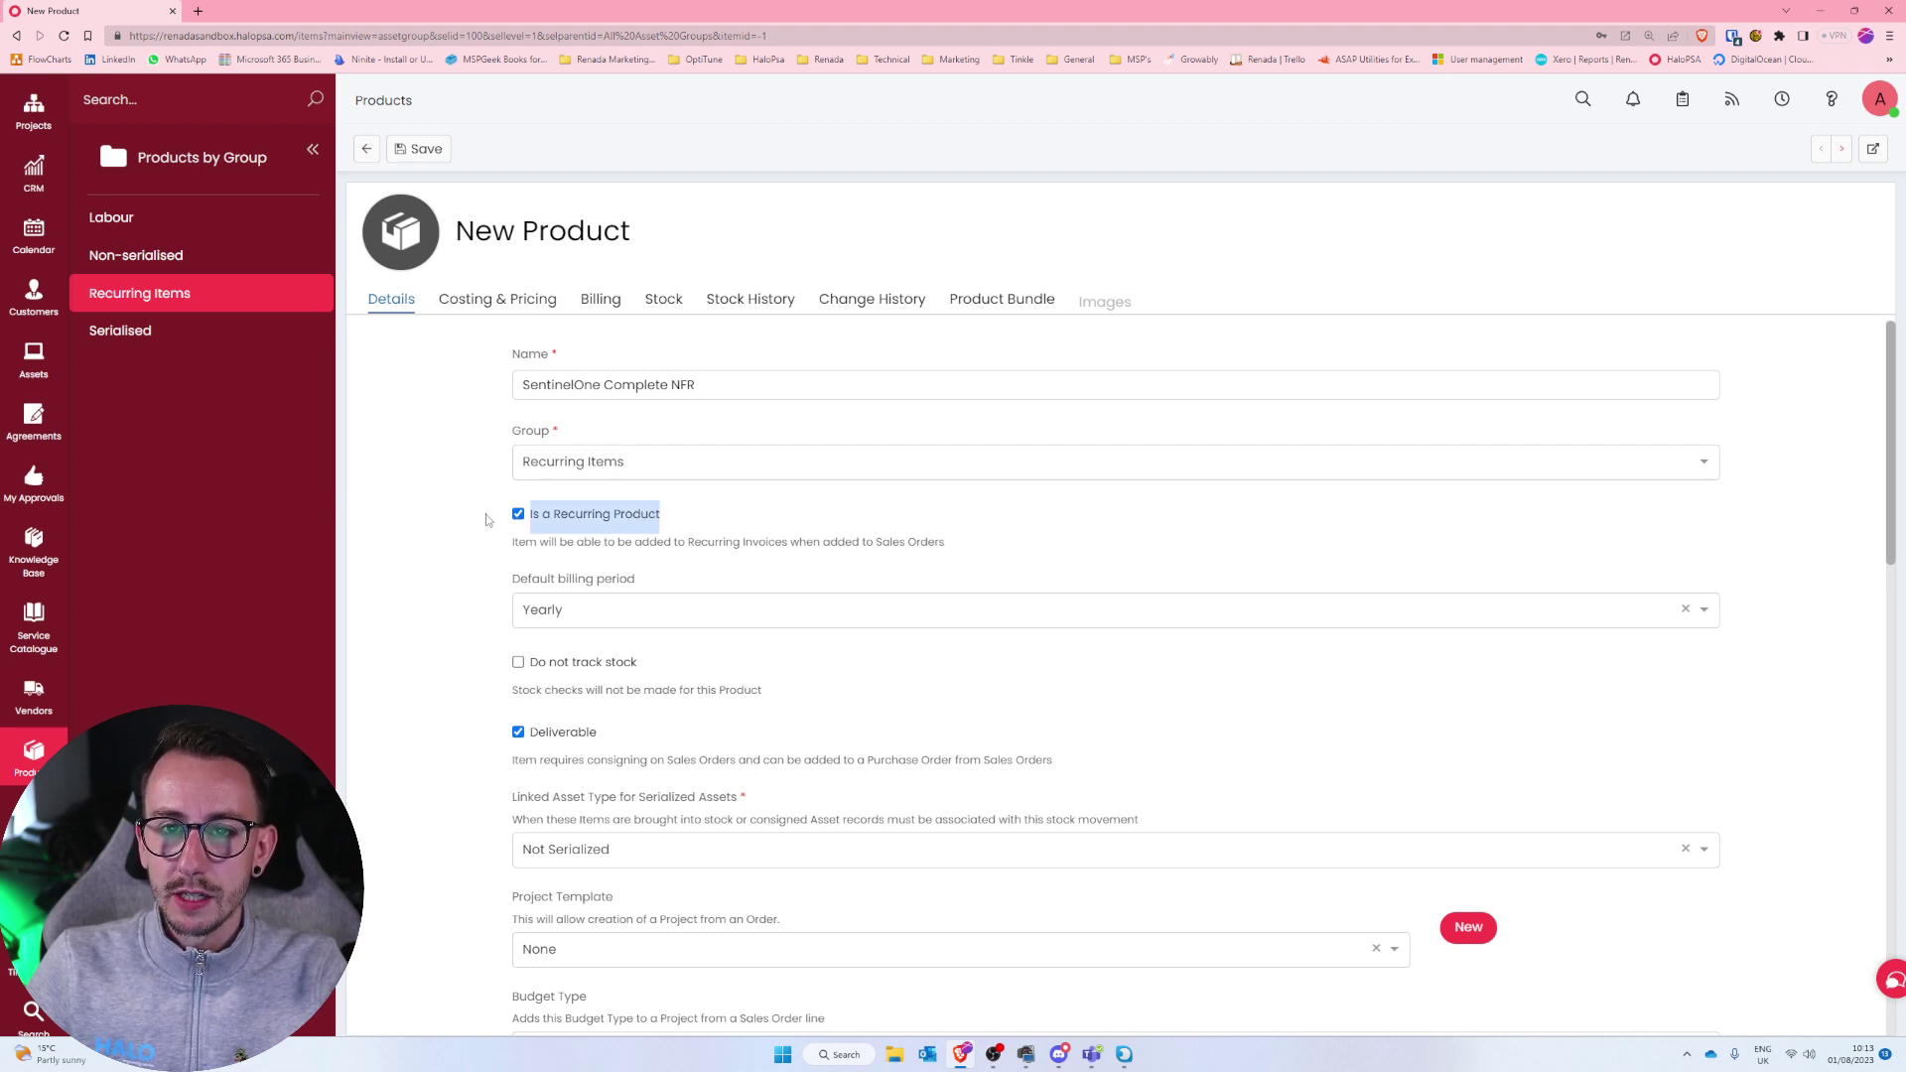
# On Costing & Pricing, enter price 5, cost 3, recurring price 5 and recurring cost 3.
pyautogui.click(518, 305)
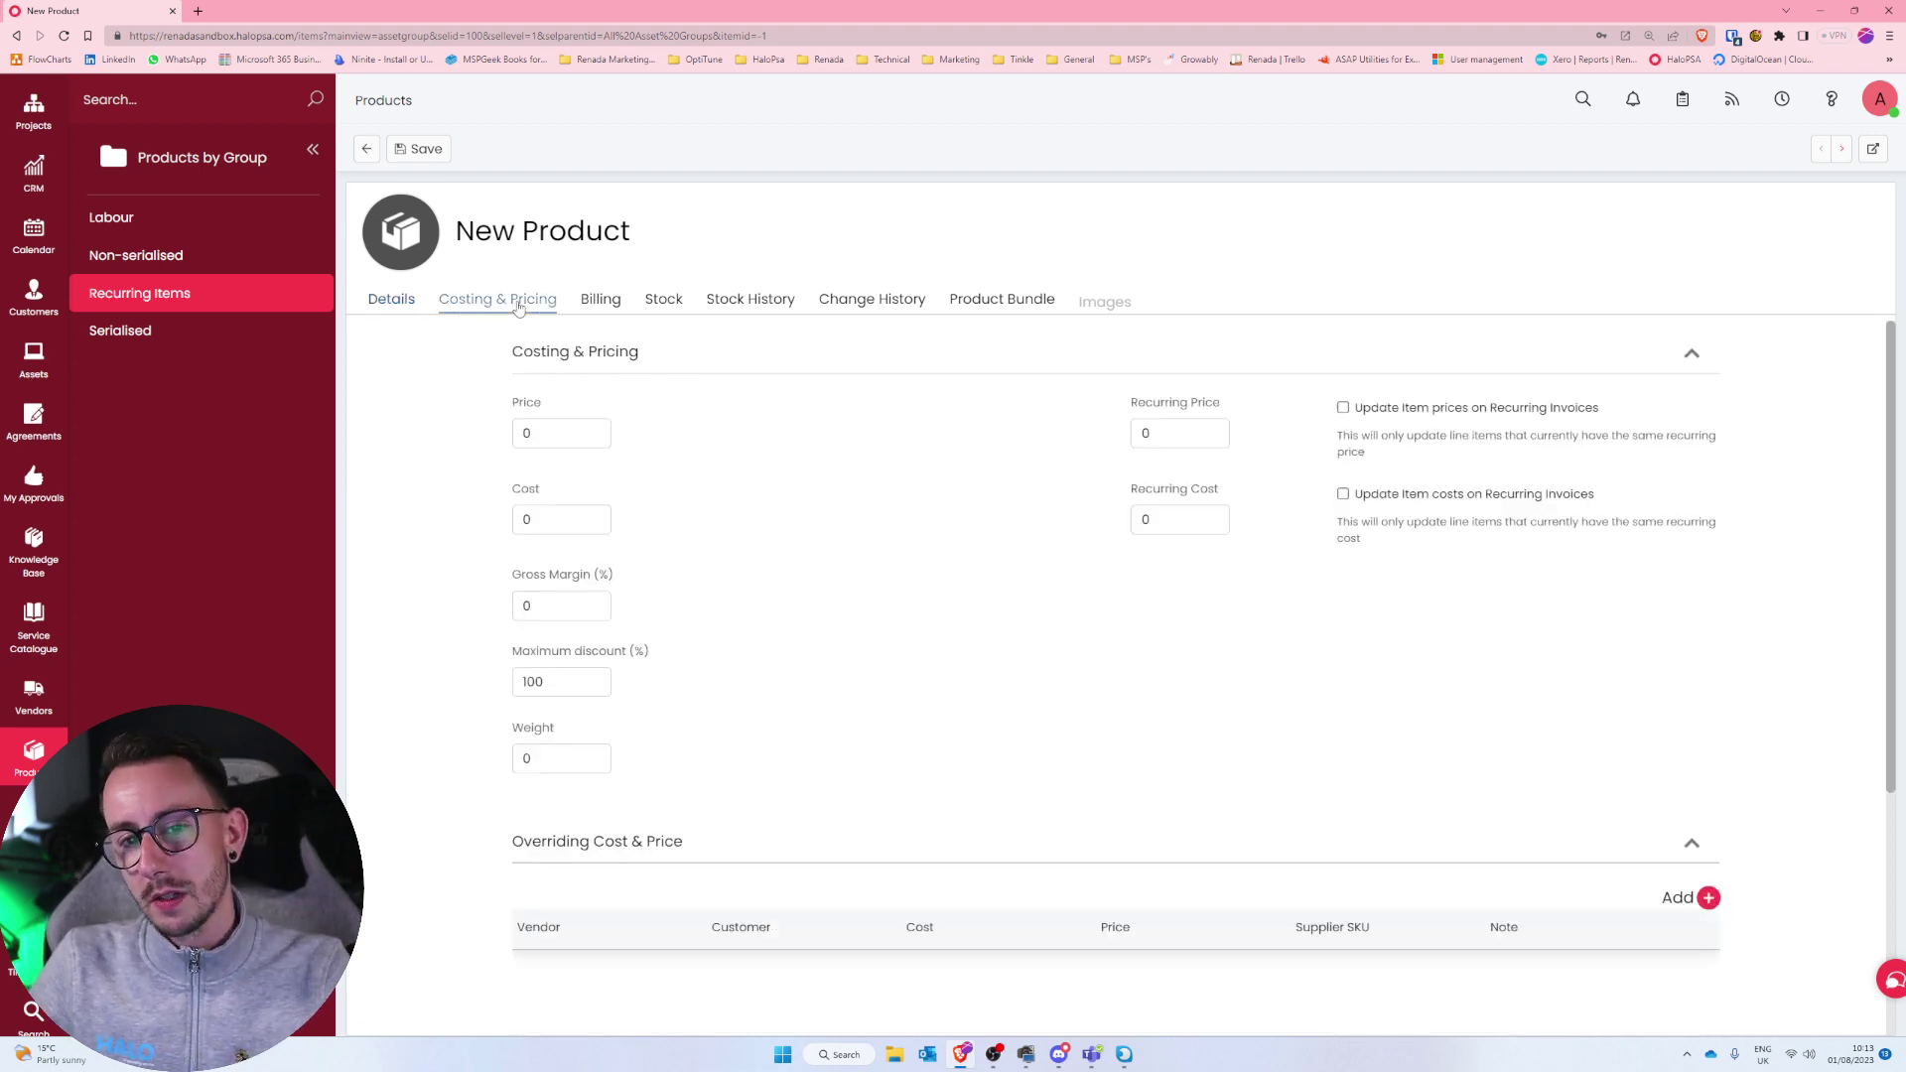
pyautogui.click(540, 427)
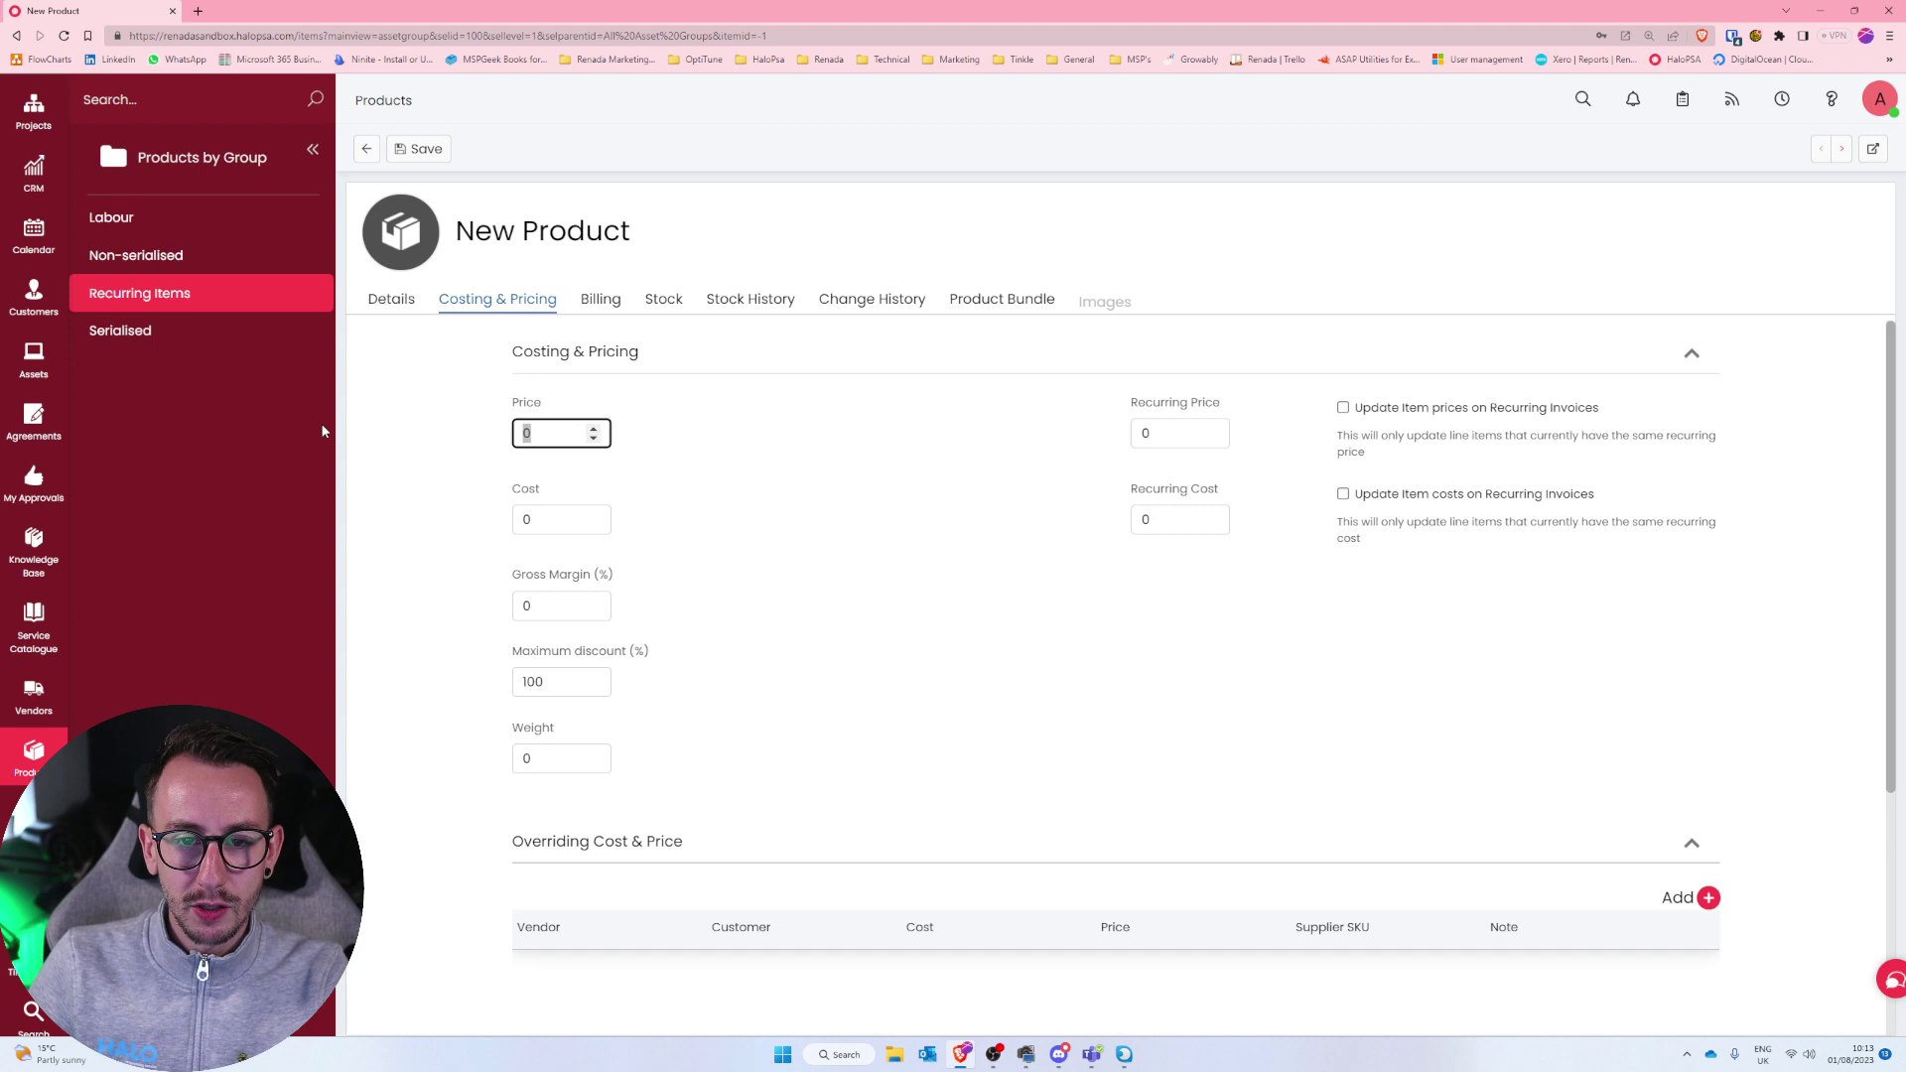
pyautogui.write('5')
pyautogui.press('Tab')
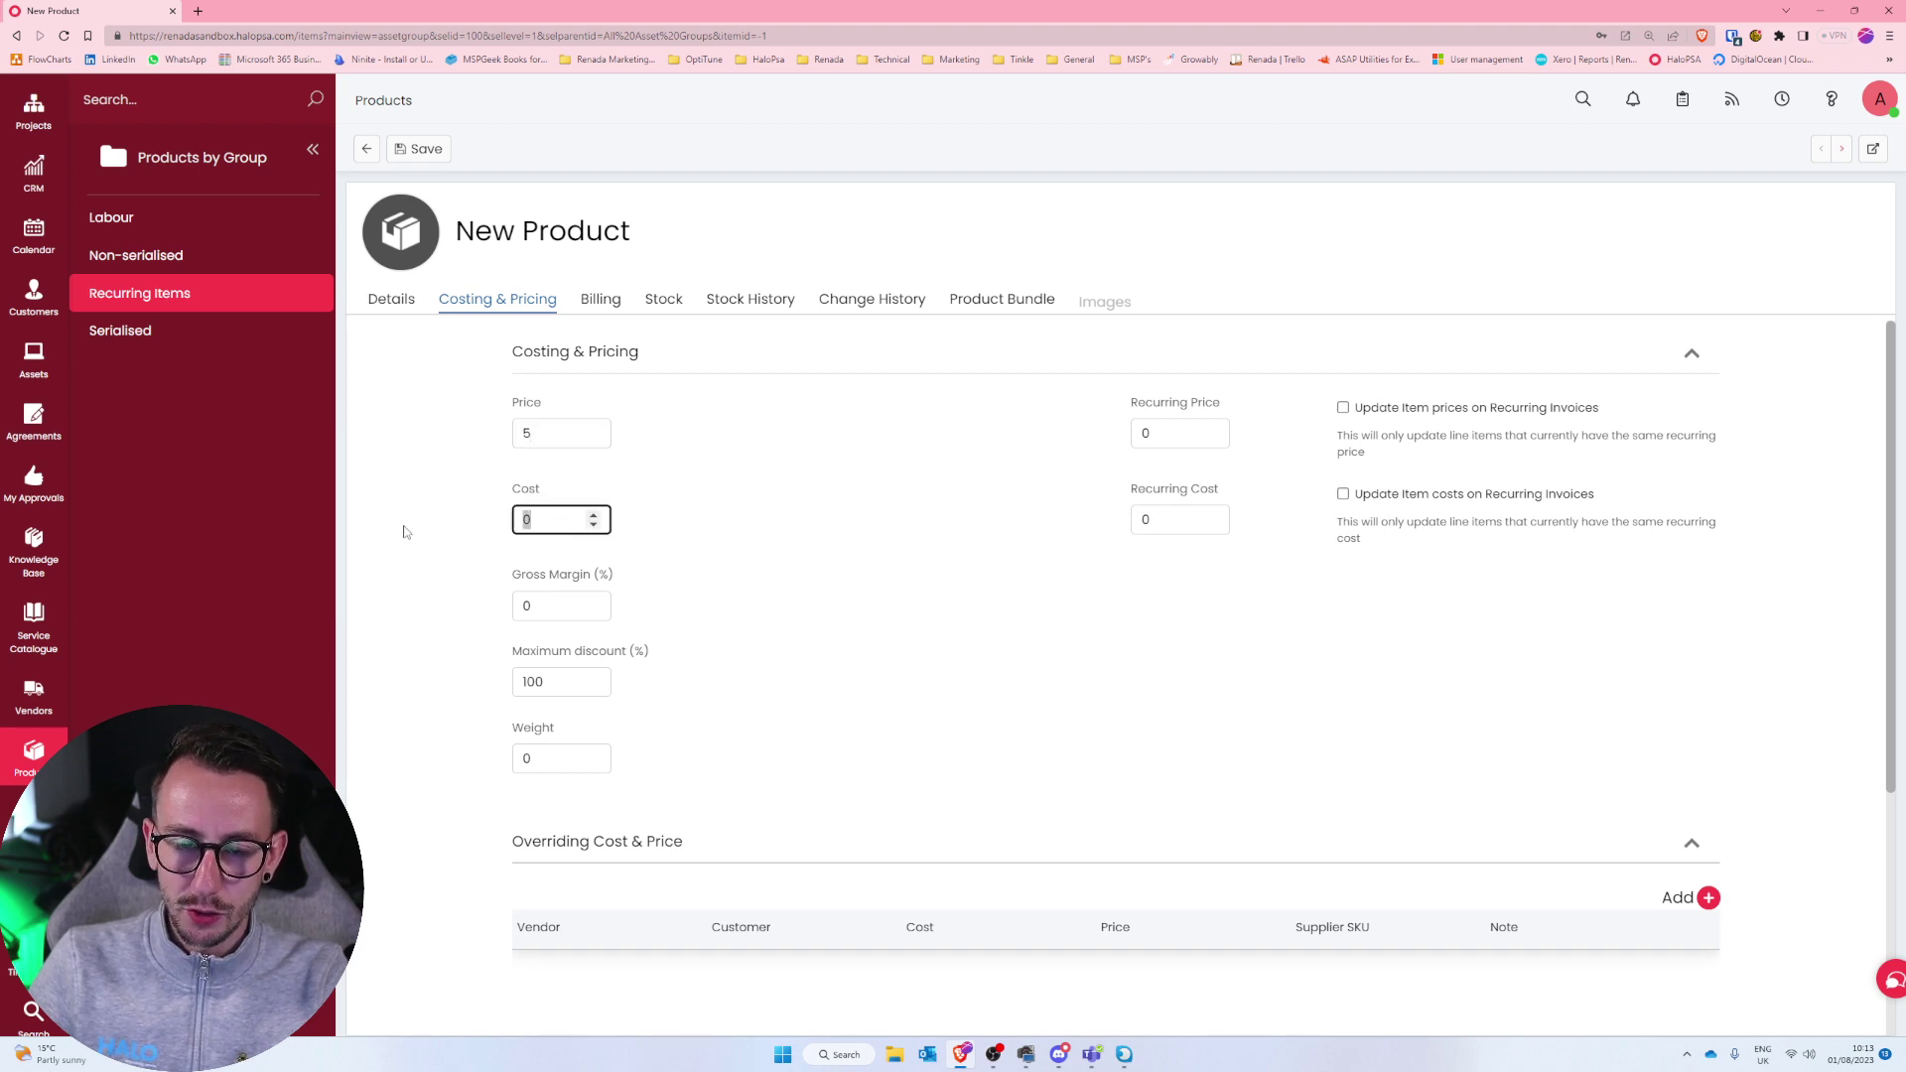
pyautogui.write('3')
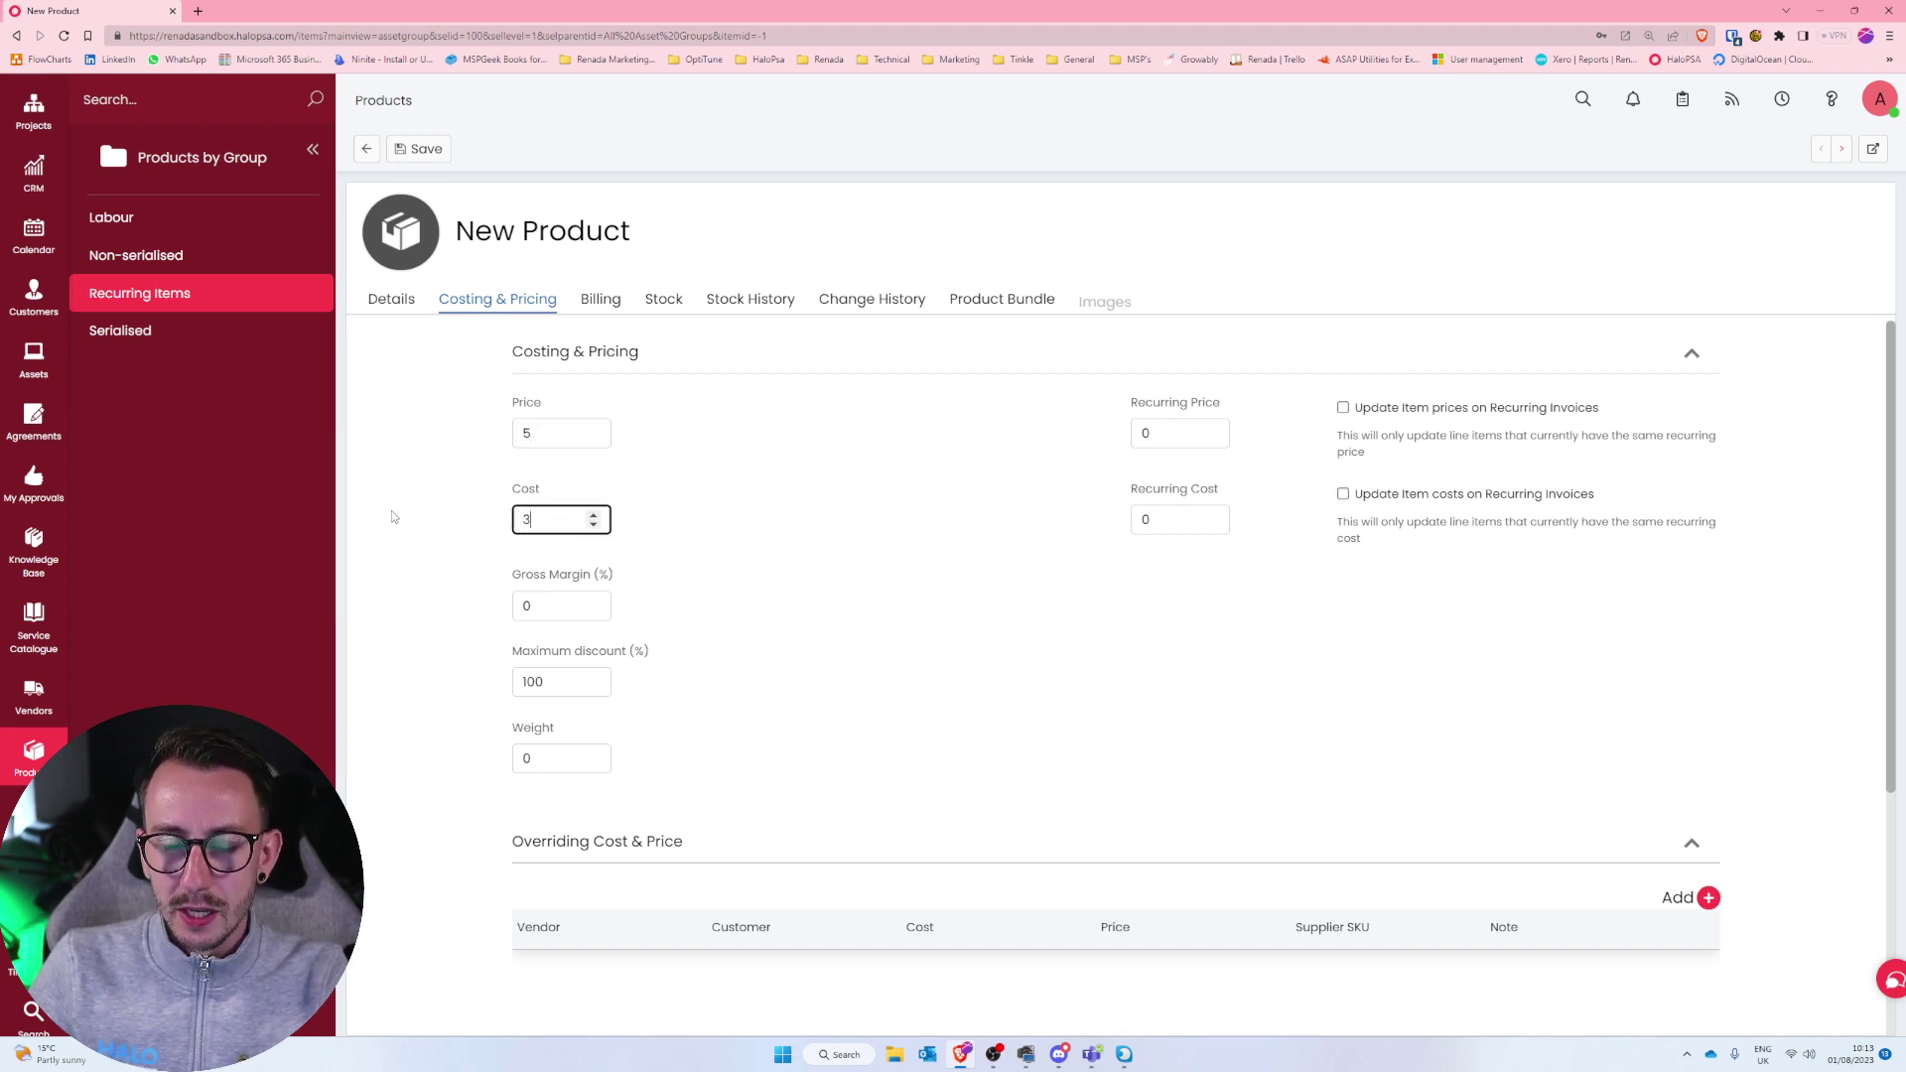
pyautogui.click(394, 516)
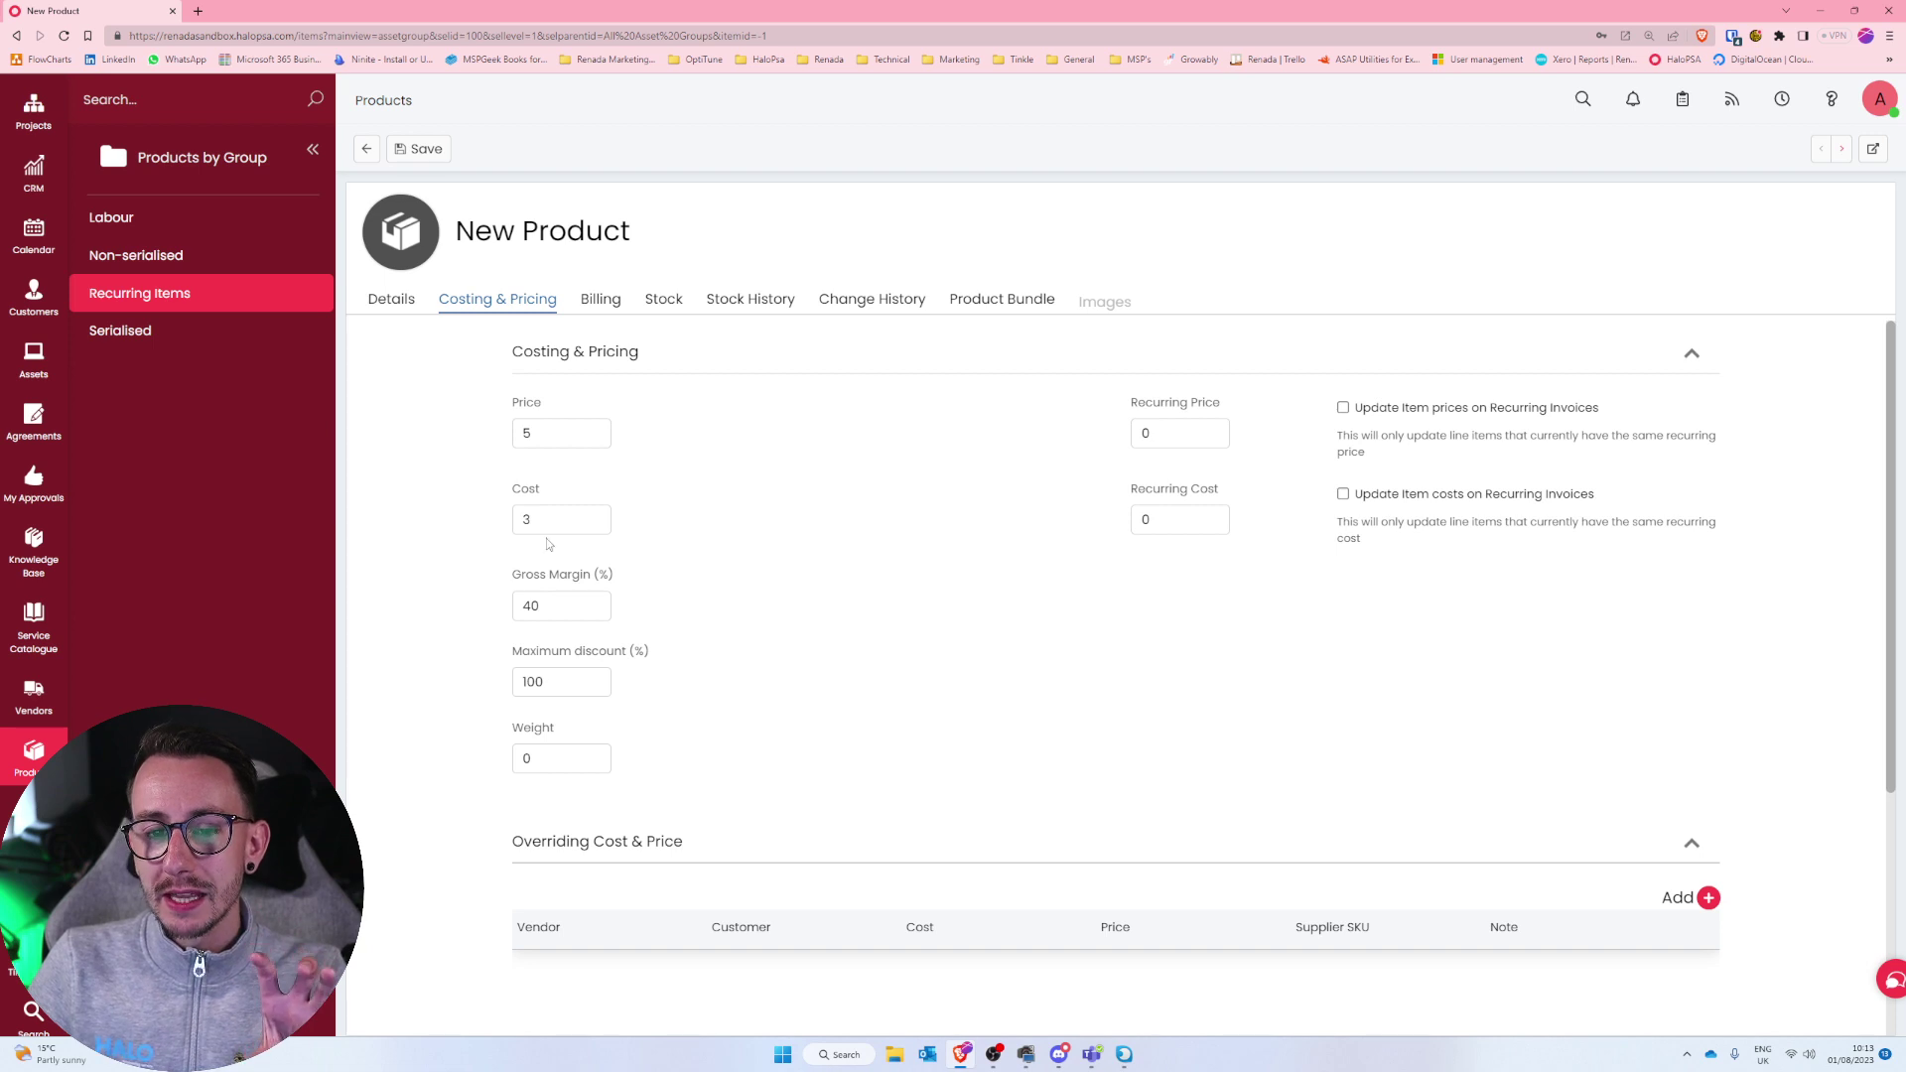
pyautogui.press('Tab')
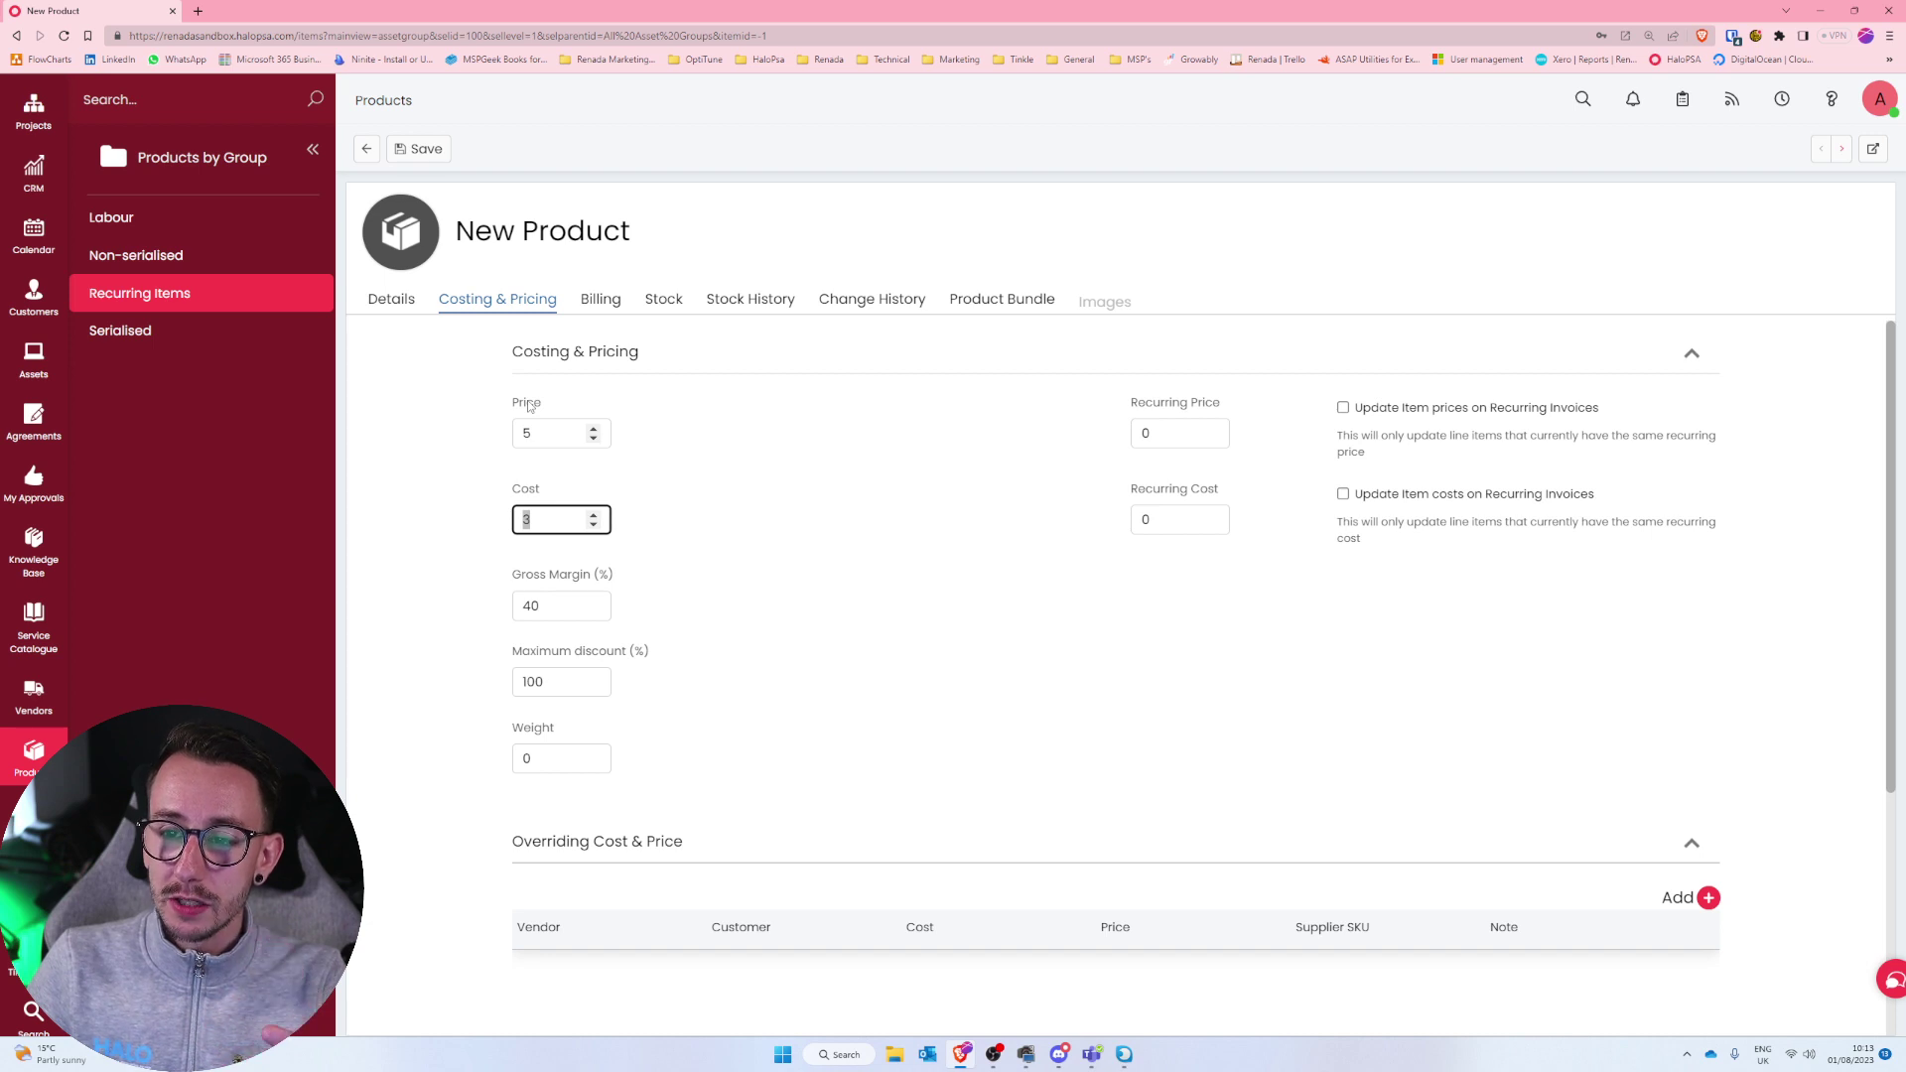
pyautogui.press('Tab')
pyautogui.write('5')
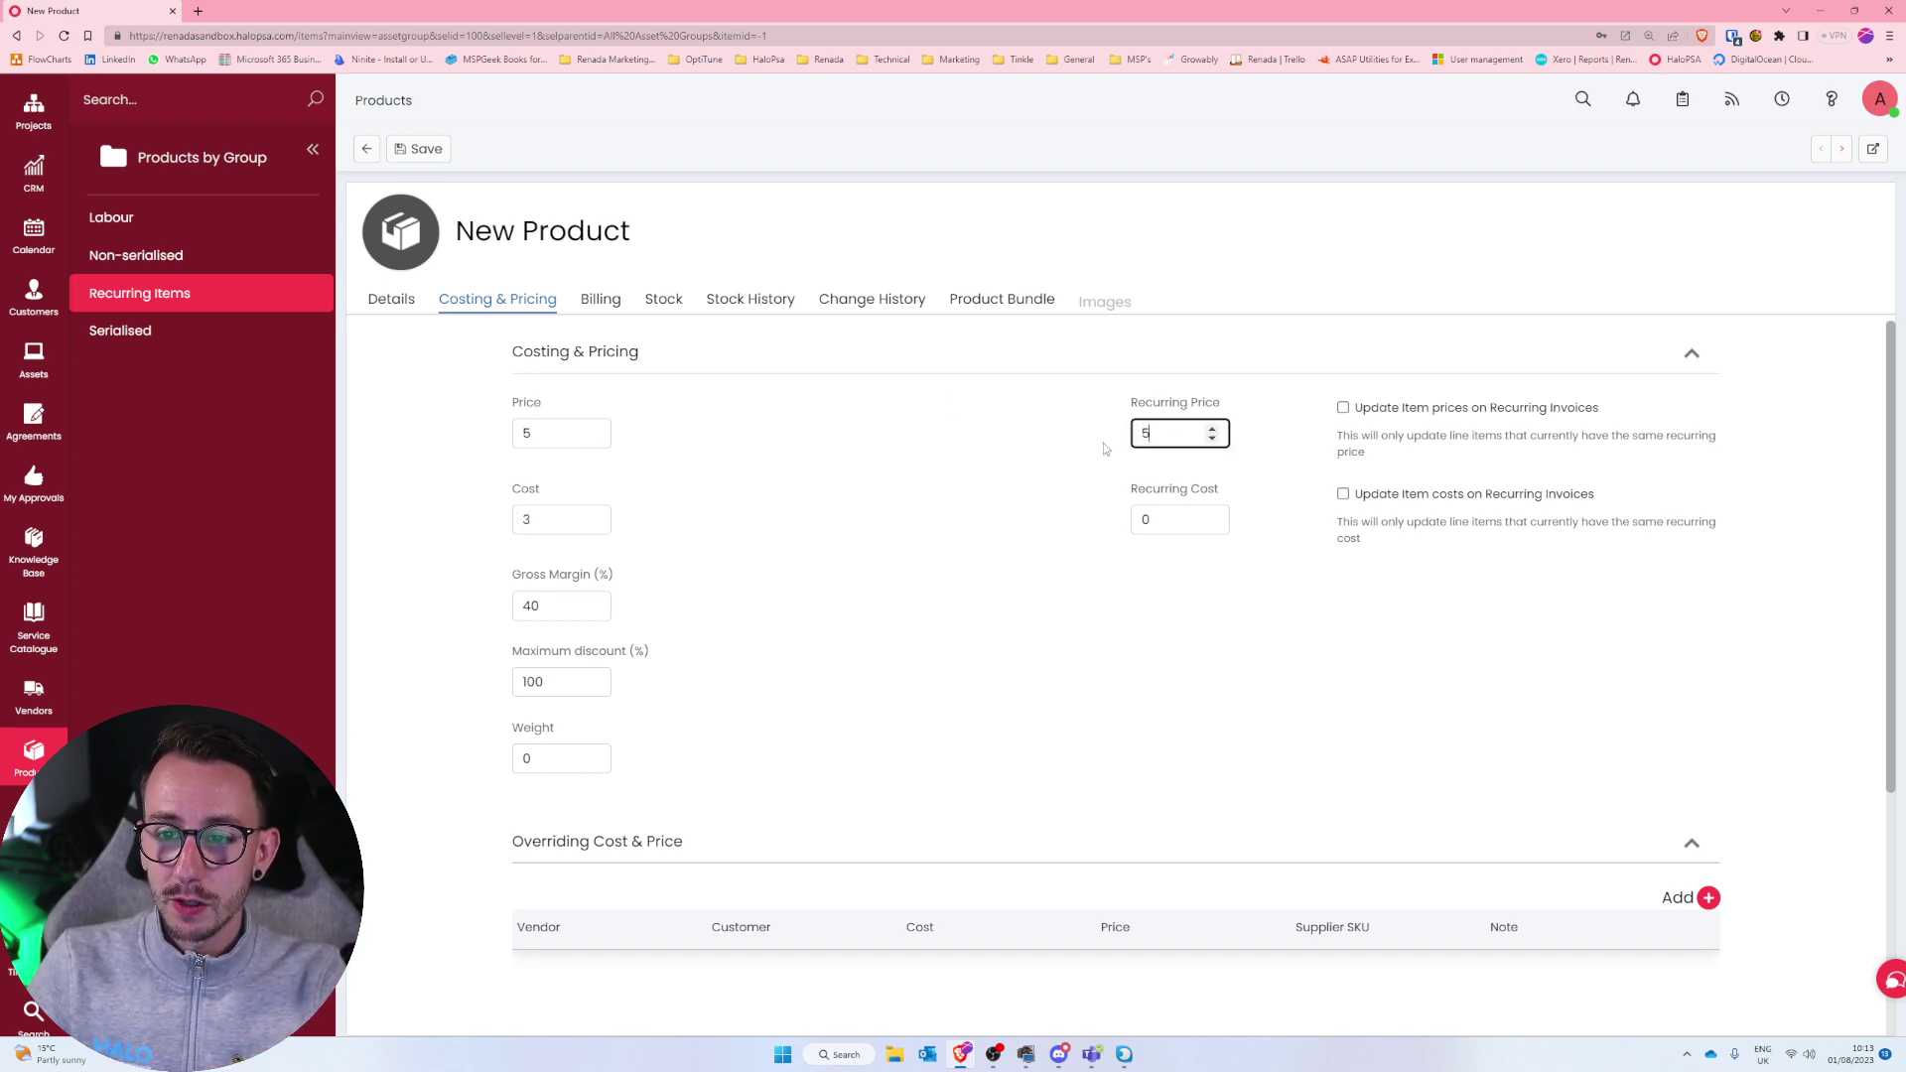
pyautogui.press('Tab')
pyautogui.write('3')
pyautogui.click(1093, 596)
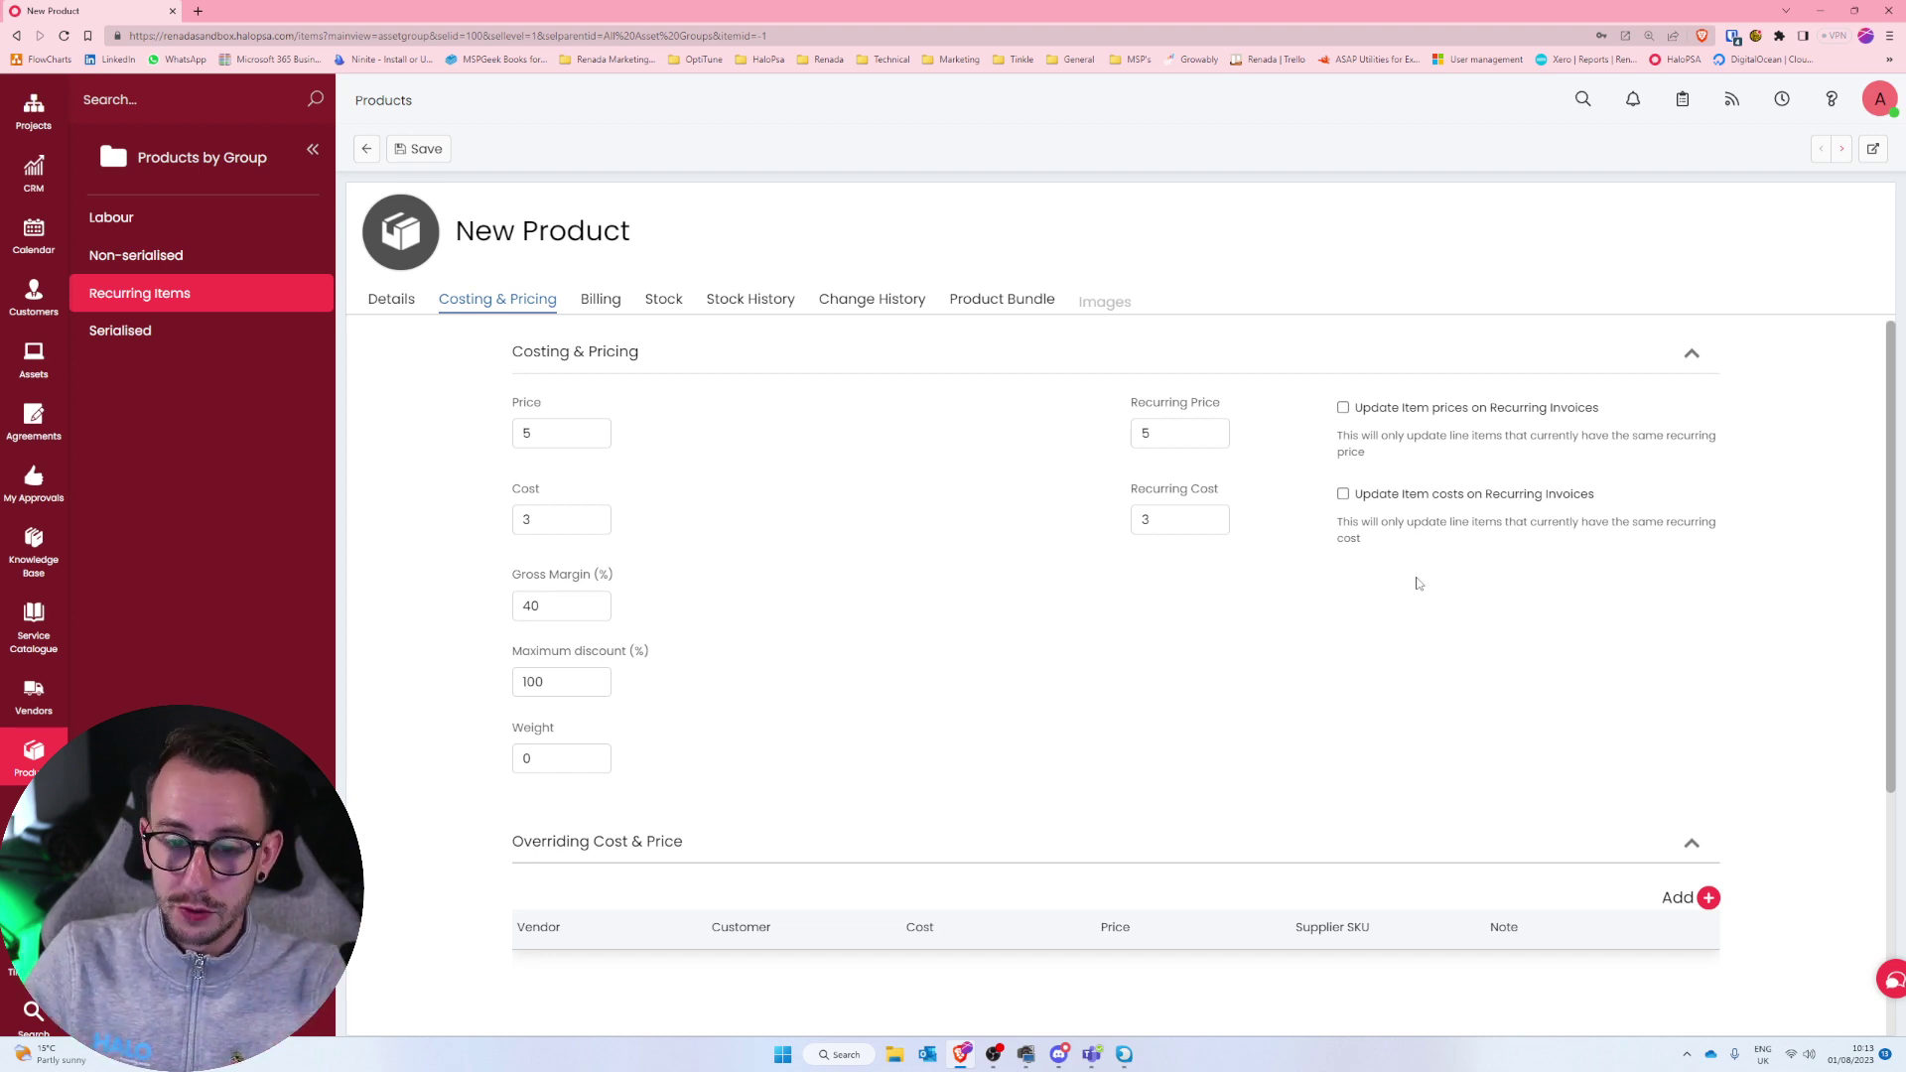
# Change the recurring cost to 4 and the recurring price to 6.
pyautogui.click(1176, 520)
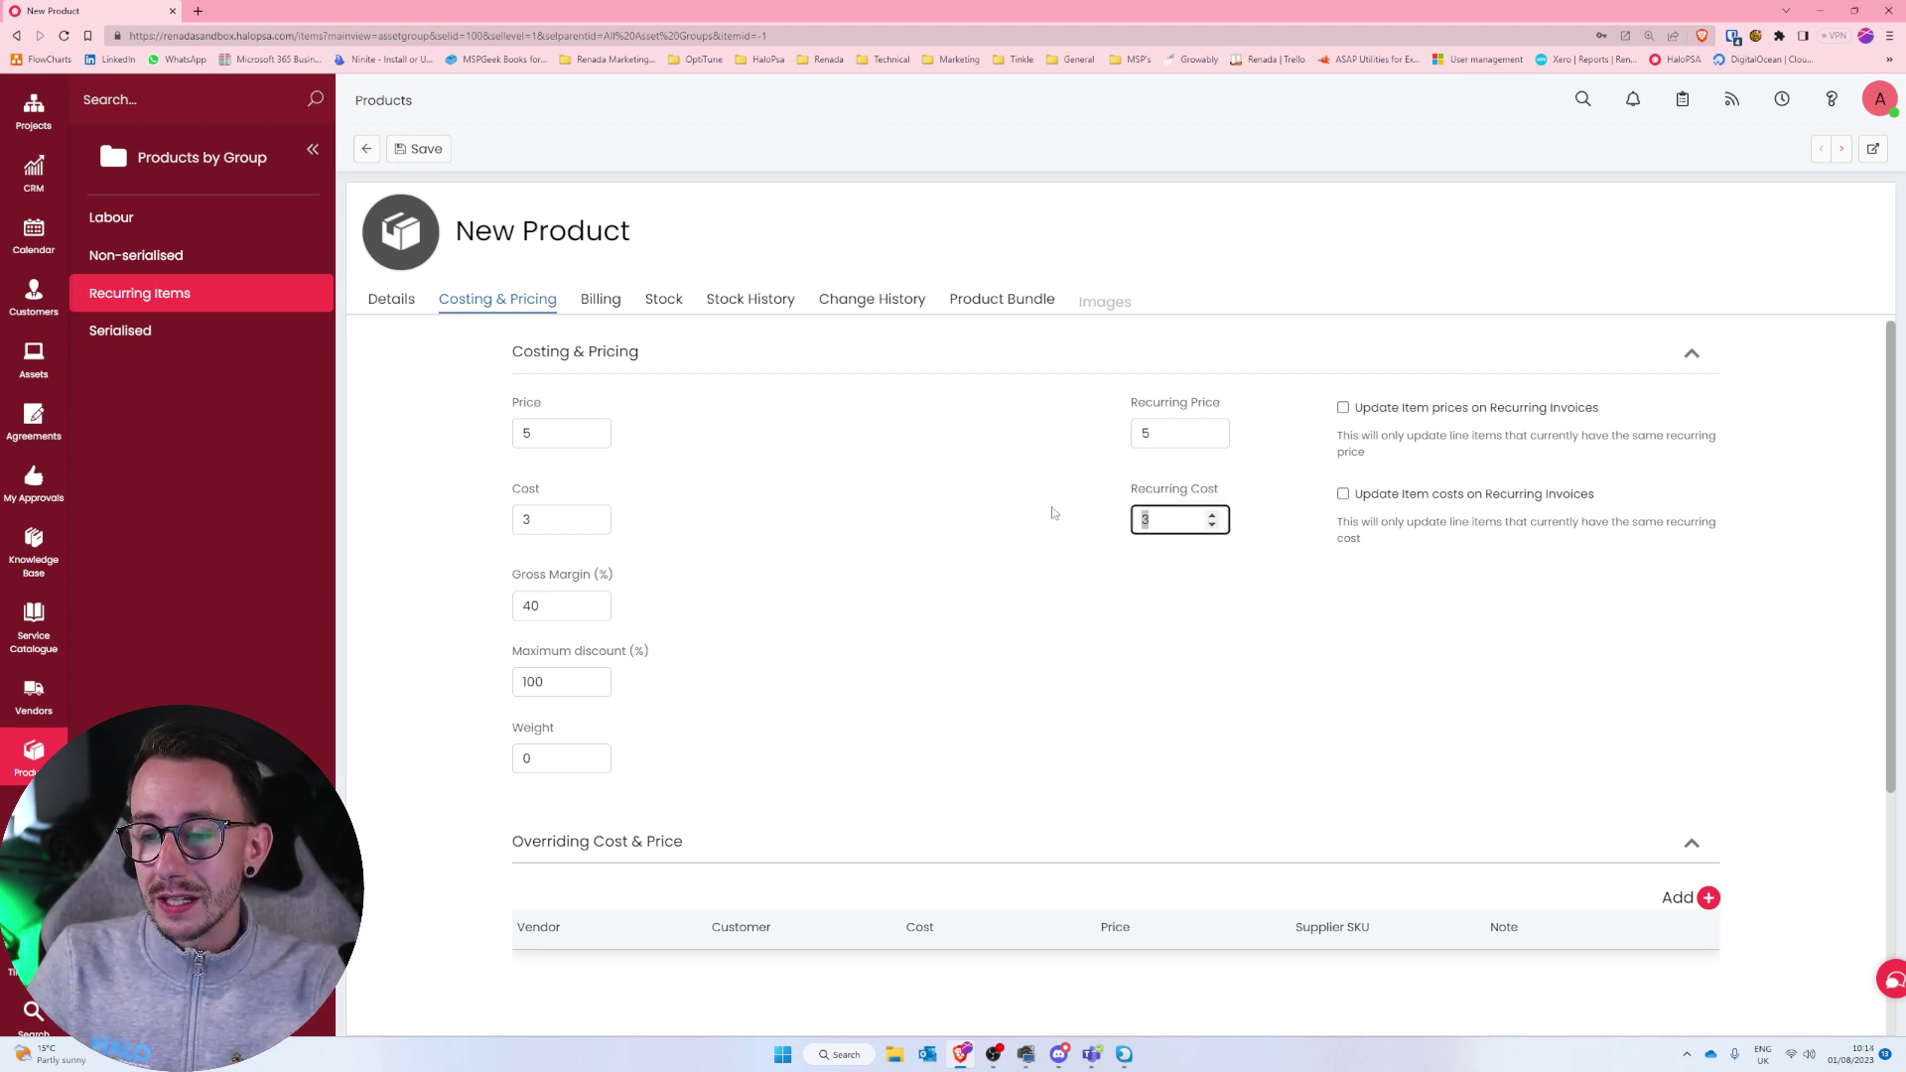
pyautogui.write('4')
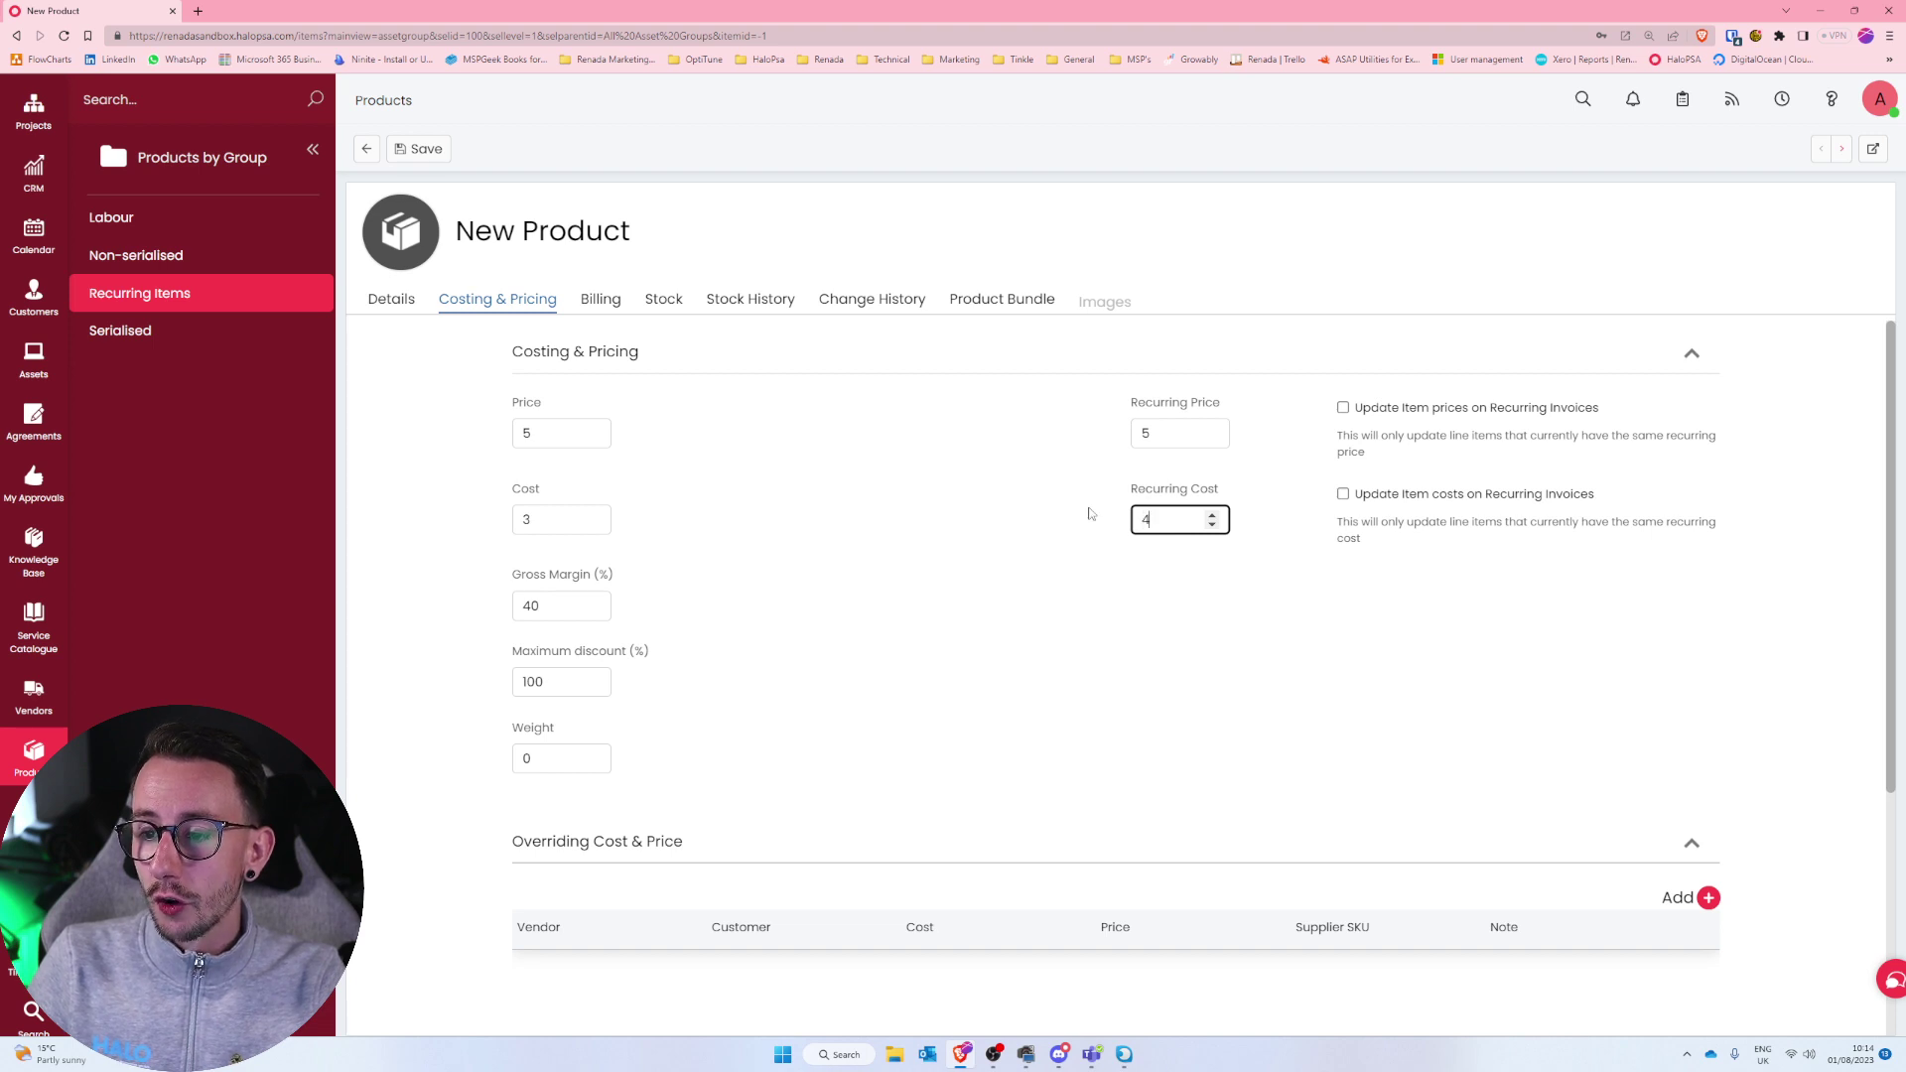
pyautogui.moveTo(1370, 539); pyautogui.dragTo(1344, 501)
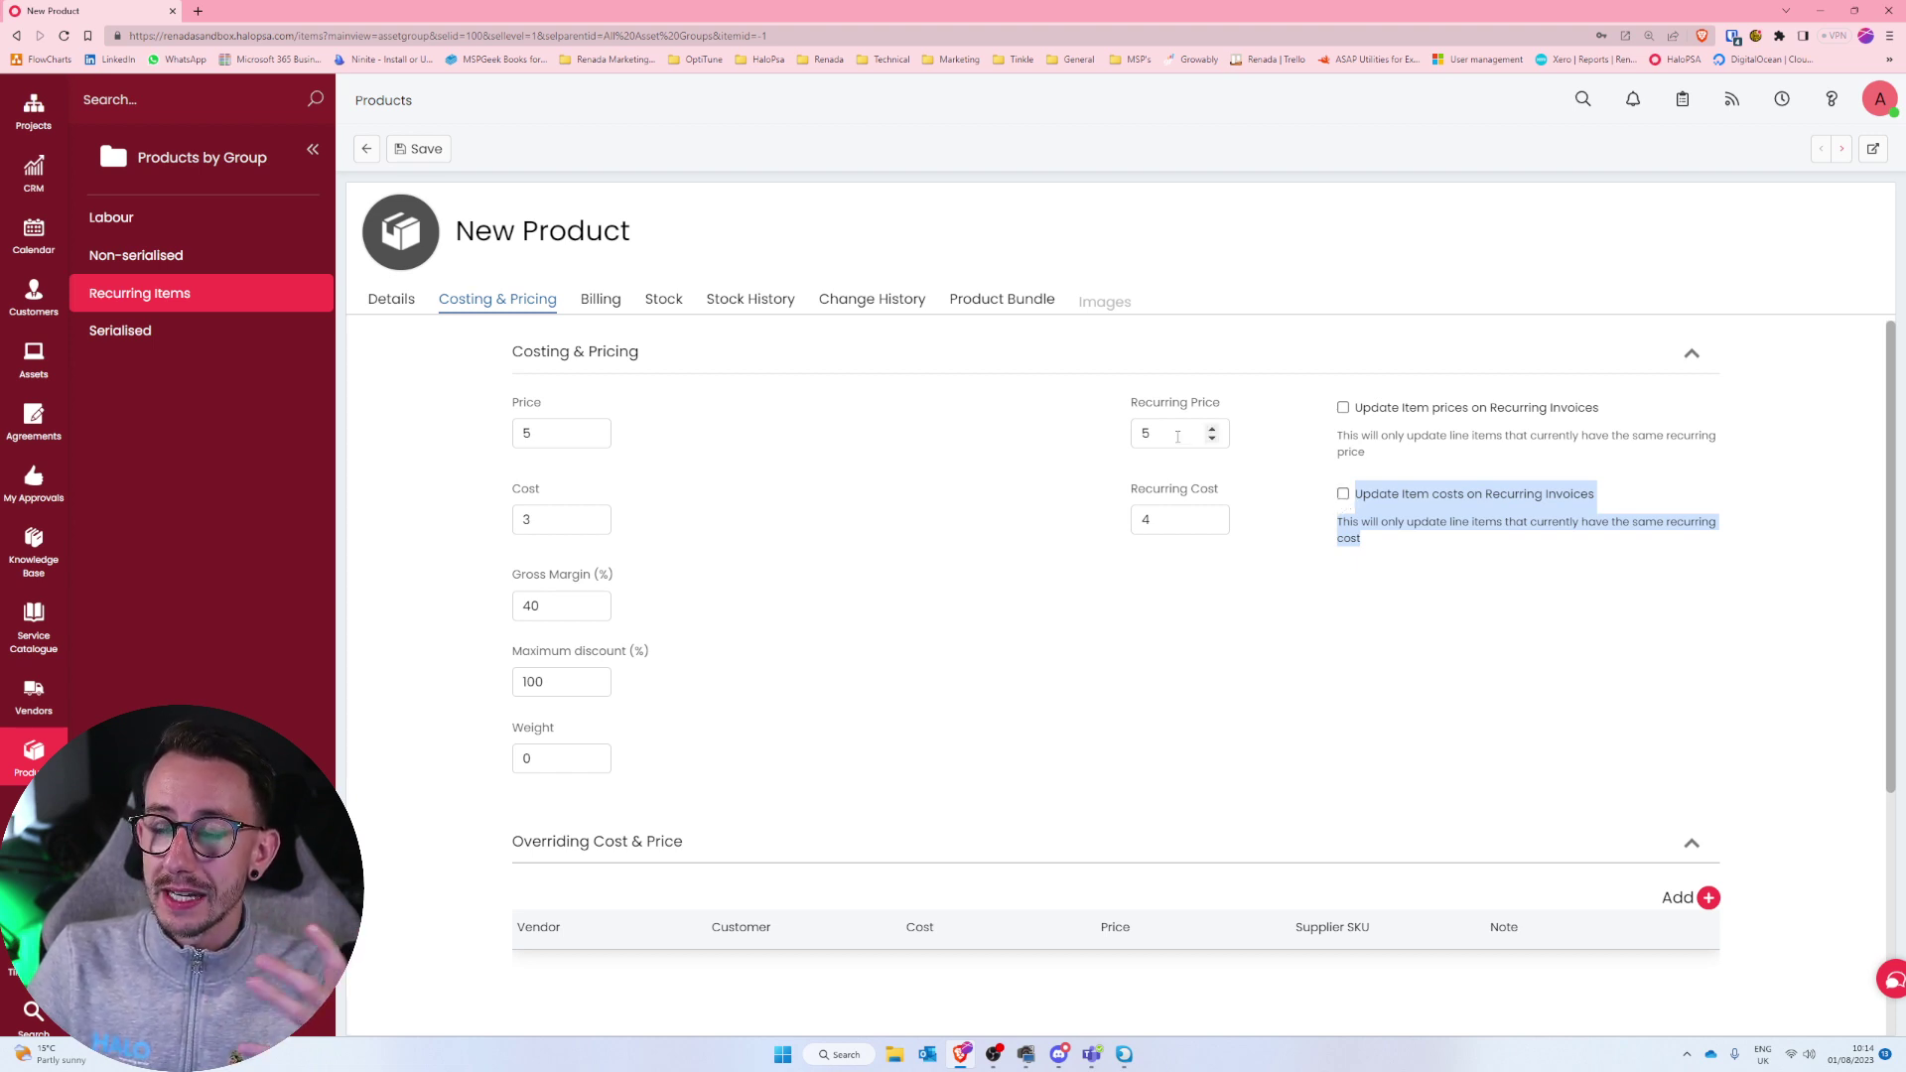
pyautogui.moveTo(1163, 520); pyautogui.dragTo(1126, 527)
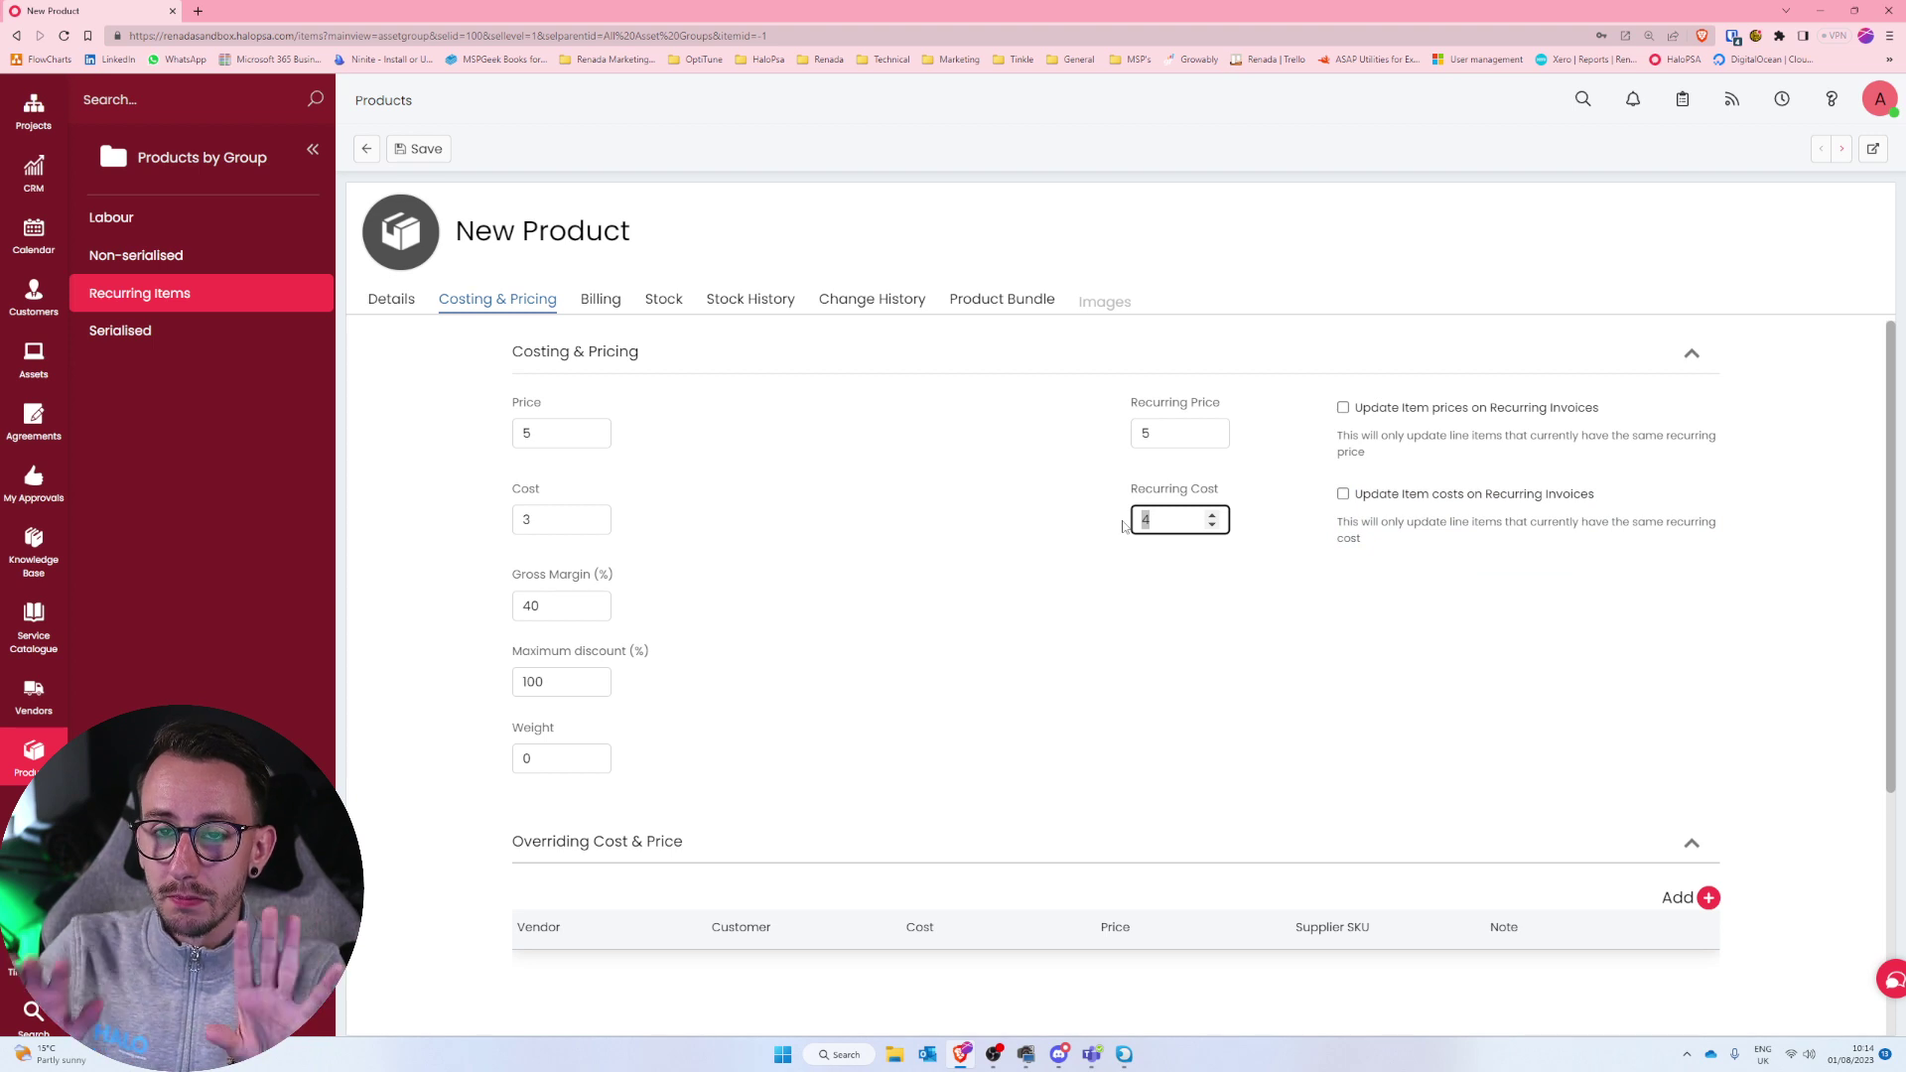
pyautogui.moveTo(1161, 434); pyautogui.dragTo(1058, 432)
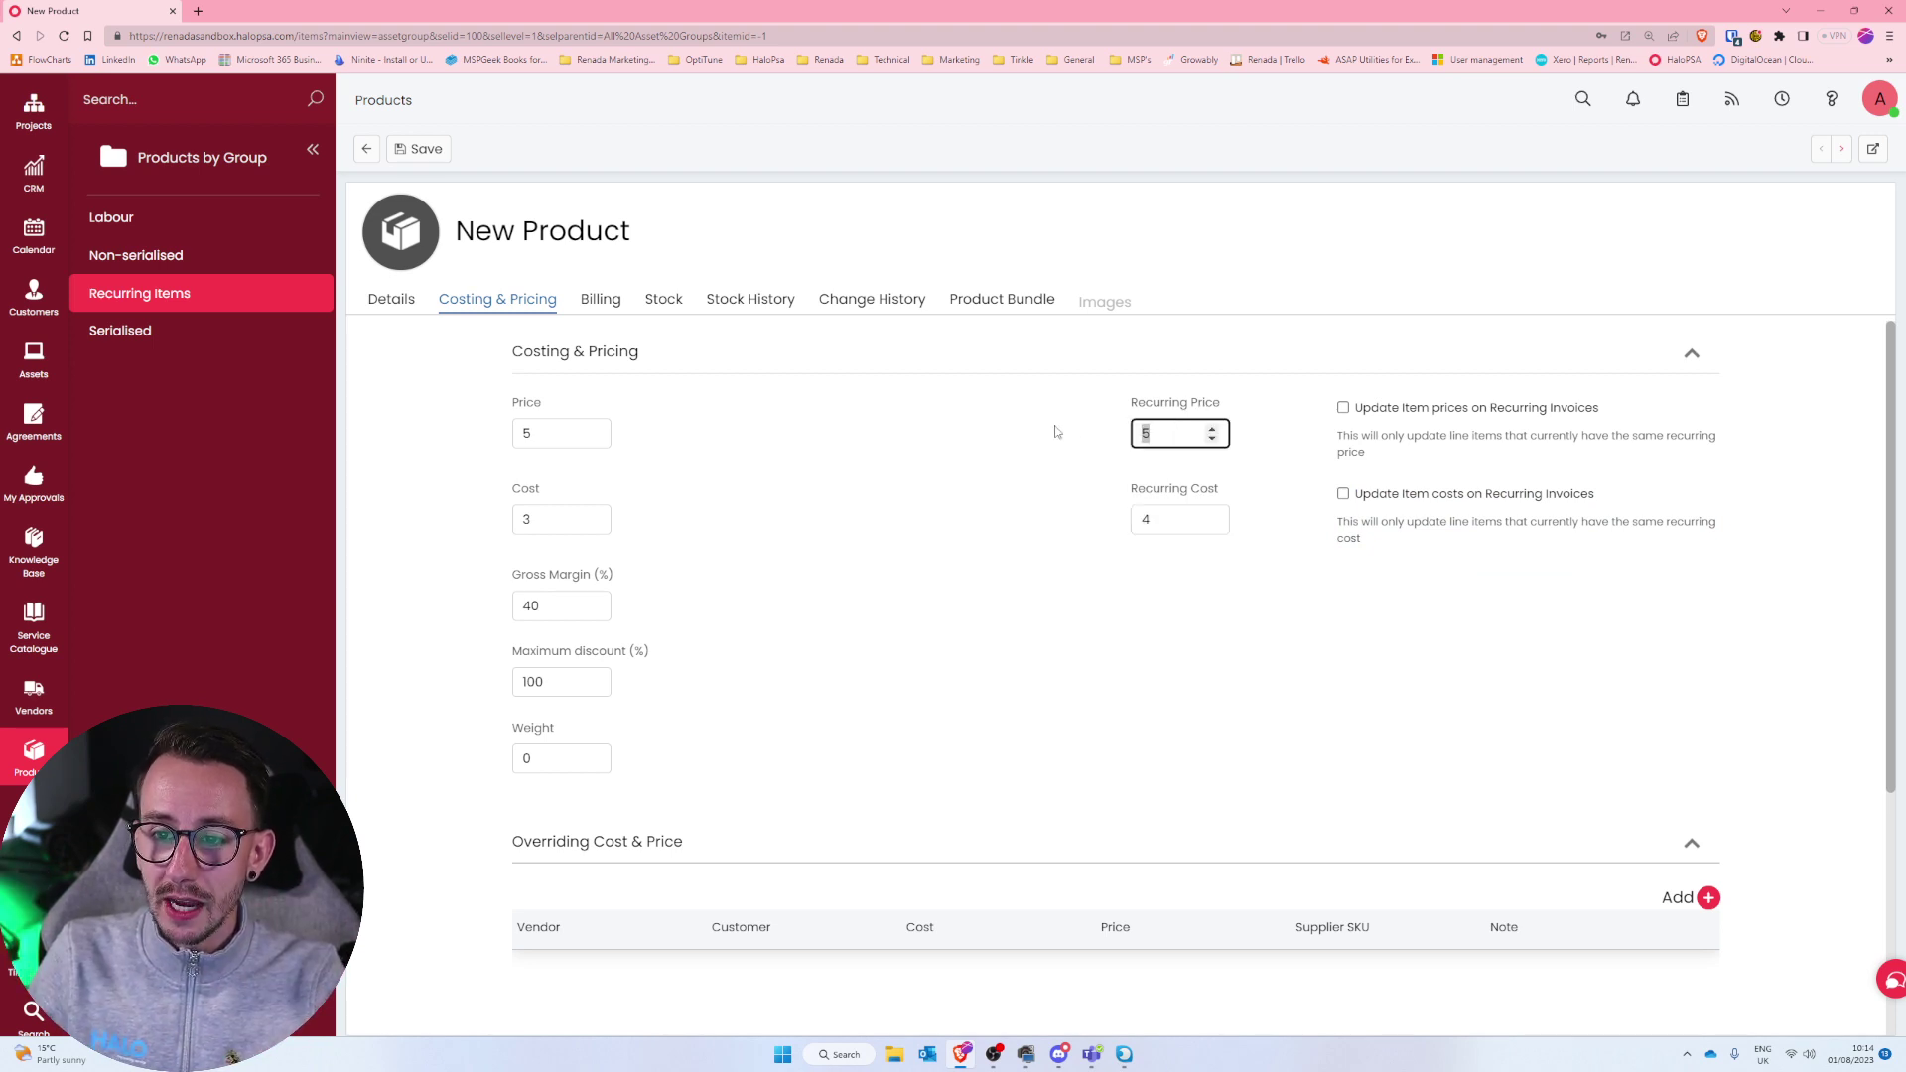
pyautogui.write('6')
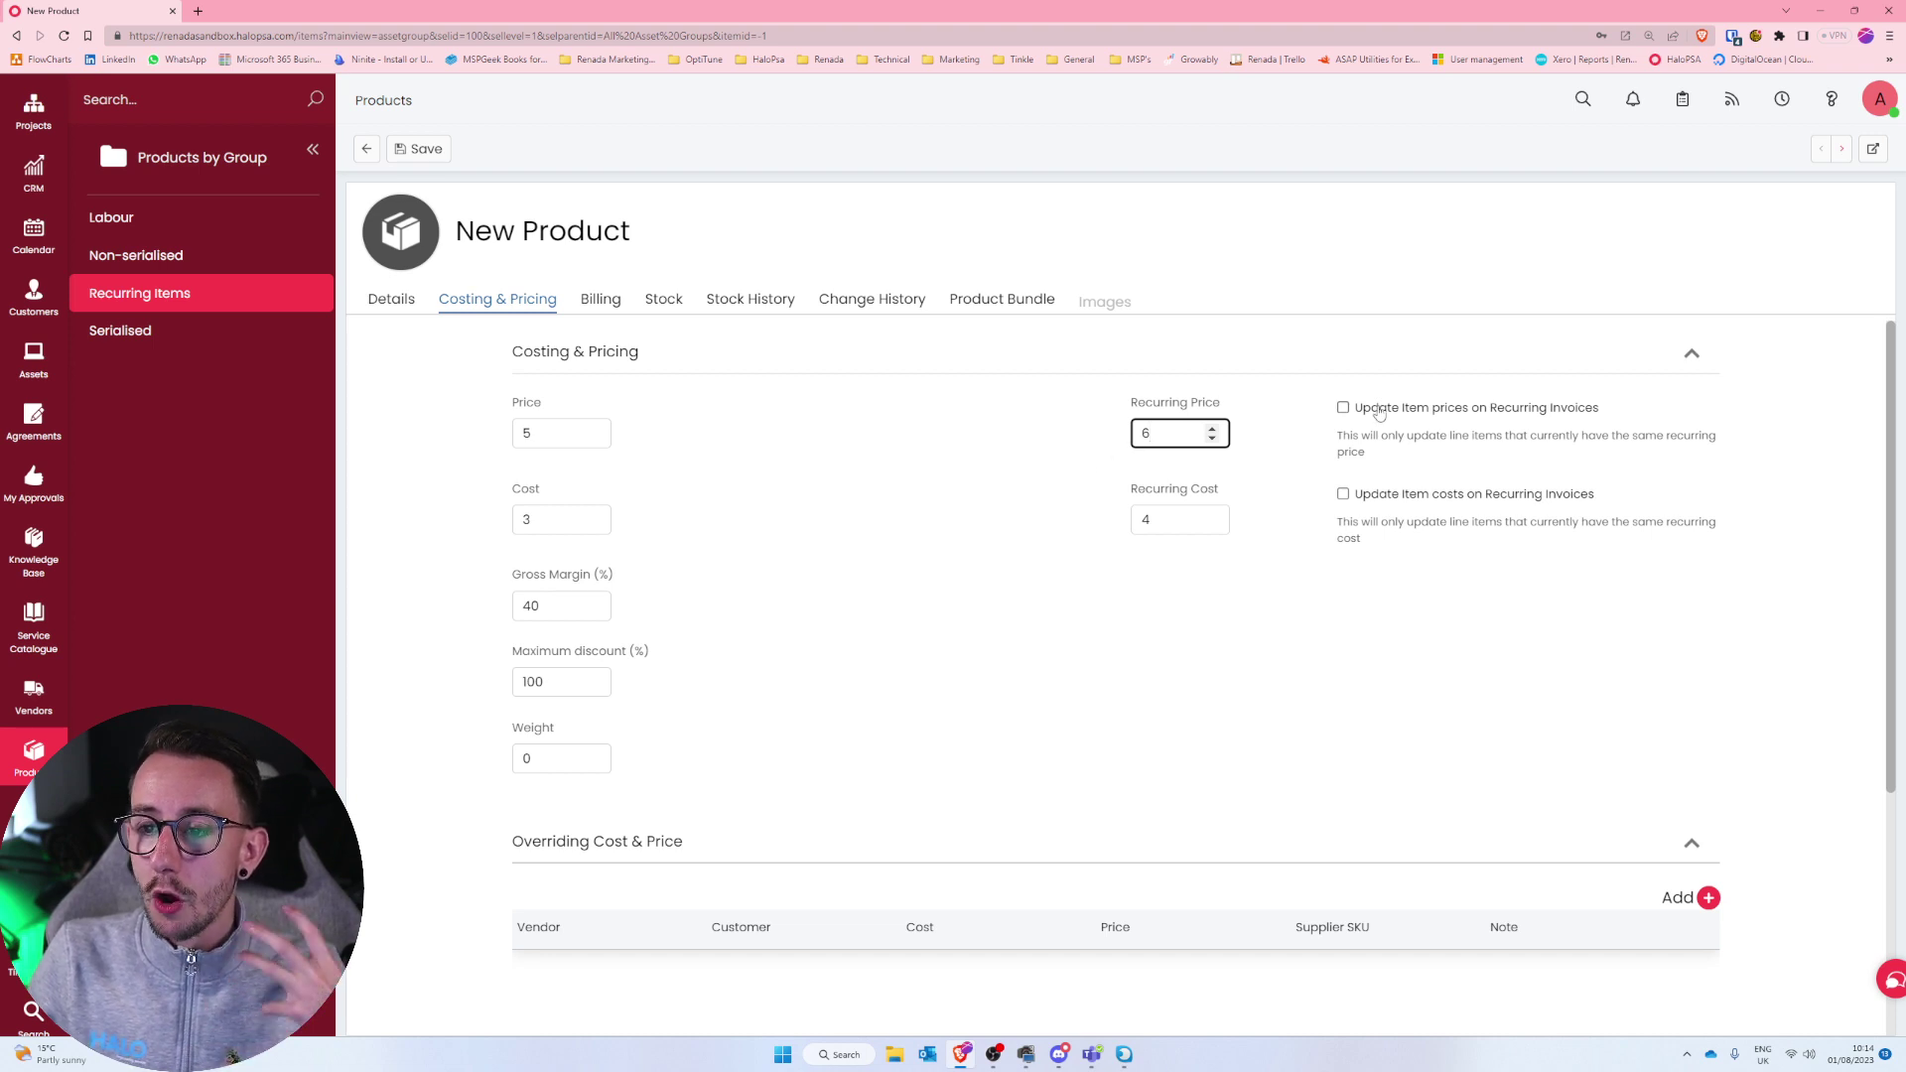
pyautogui.moveTo(1409, 457); pyautogui.dragTo(1344, 437)
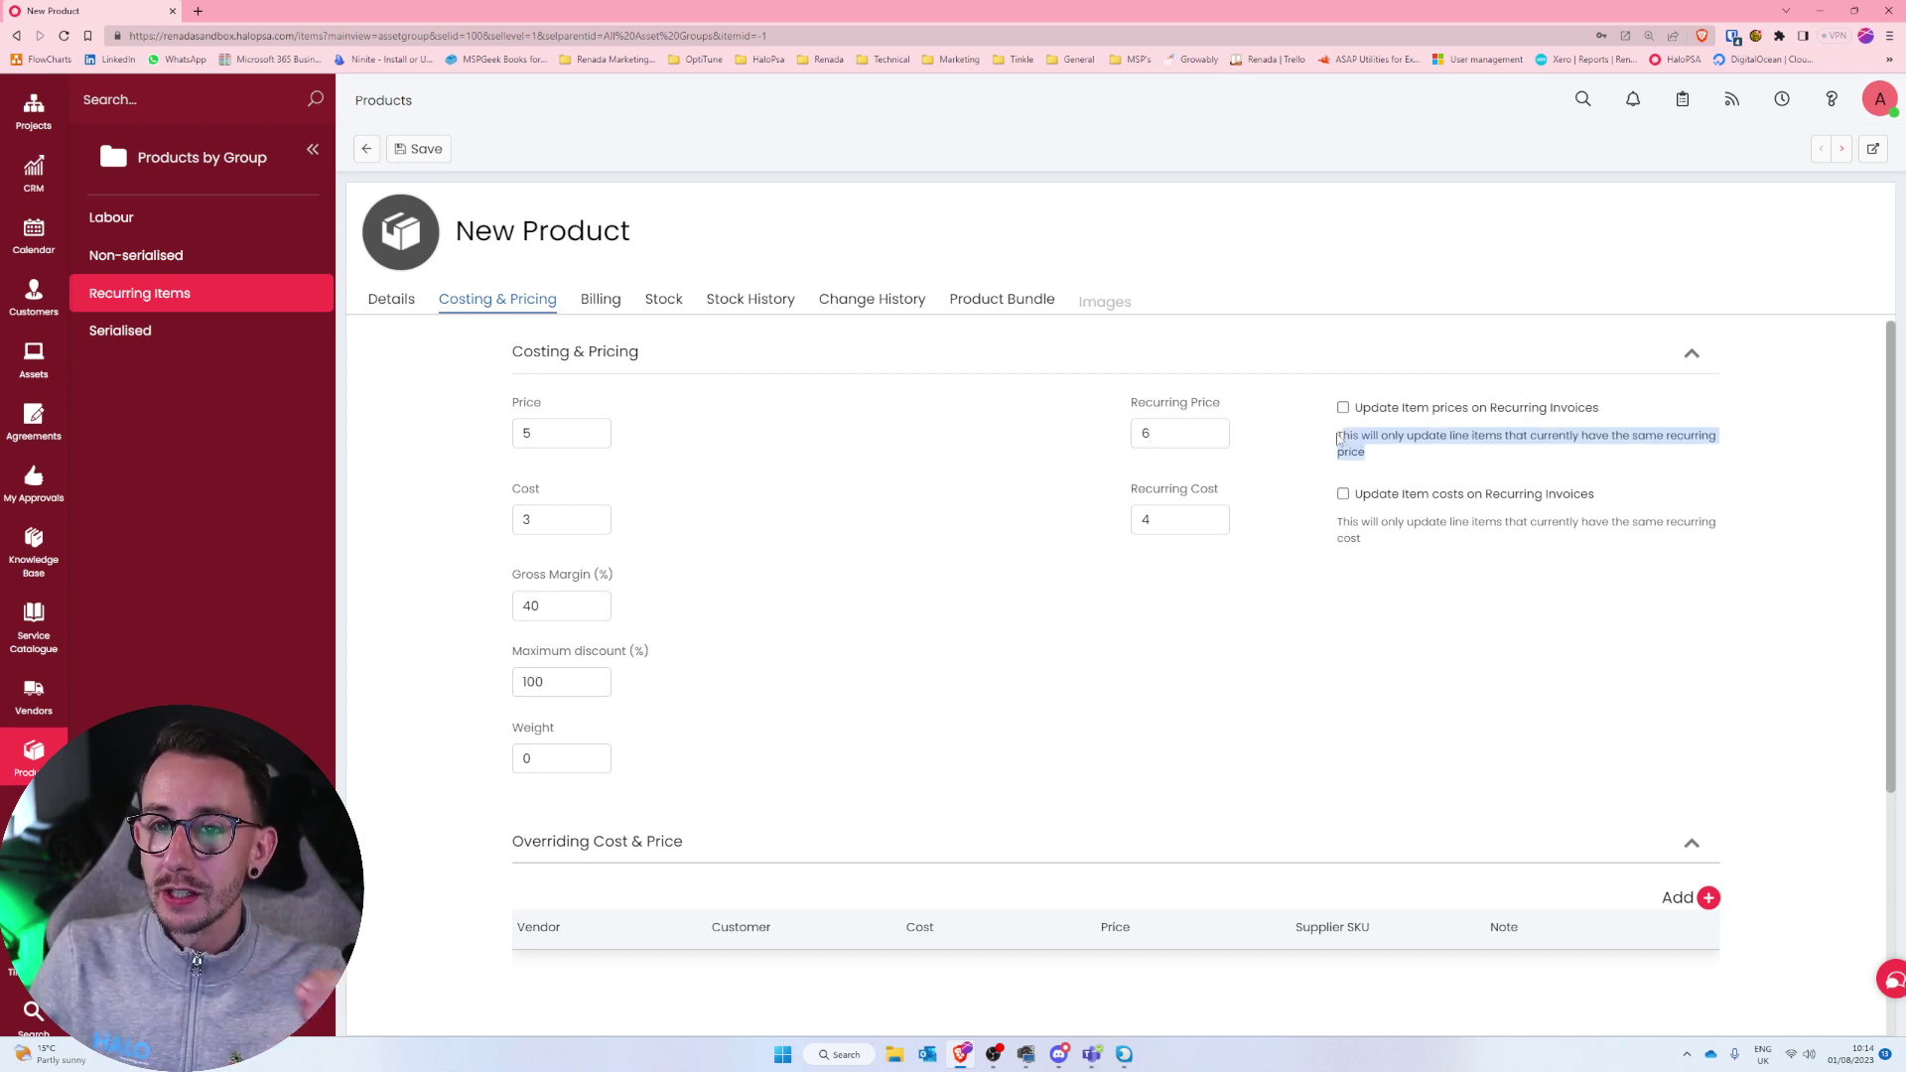
# Toggle the Overriding Cost & Price section and save the SentinelOne Complete NFR product.
pyautogui.click(522, 869)
pyautogui.click(816, 852)
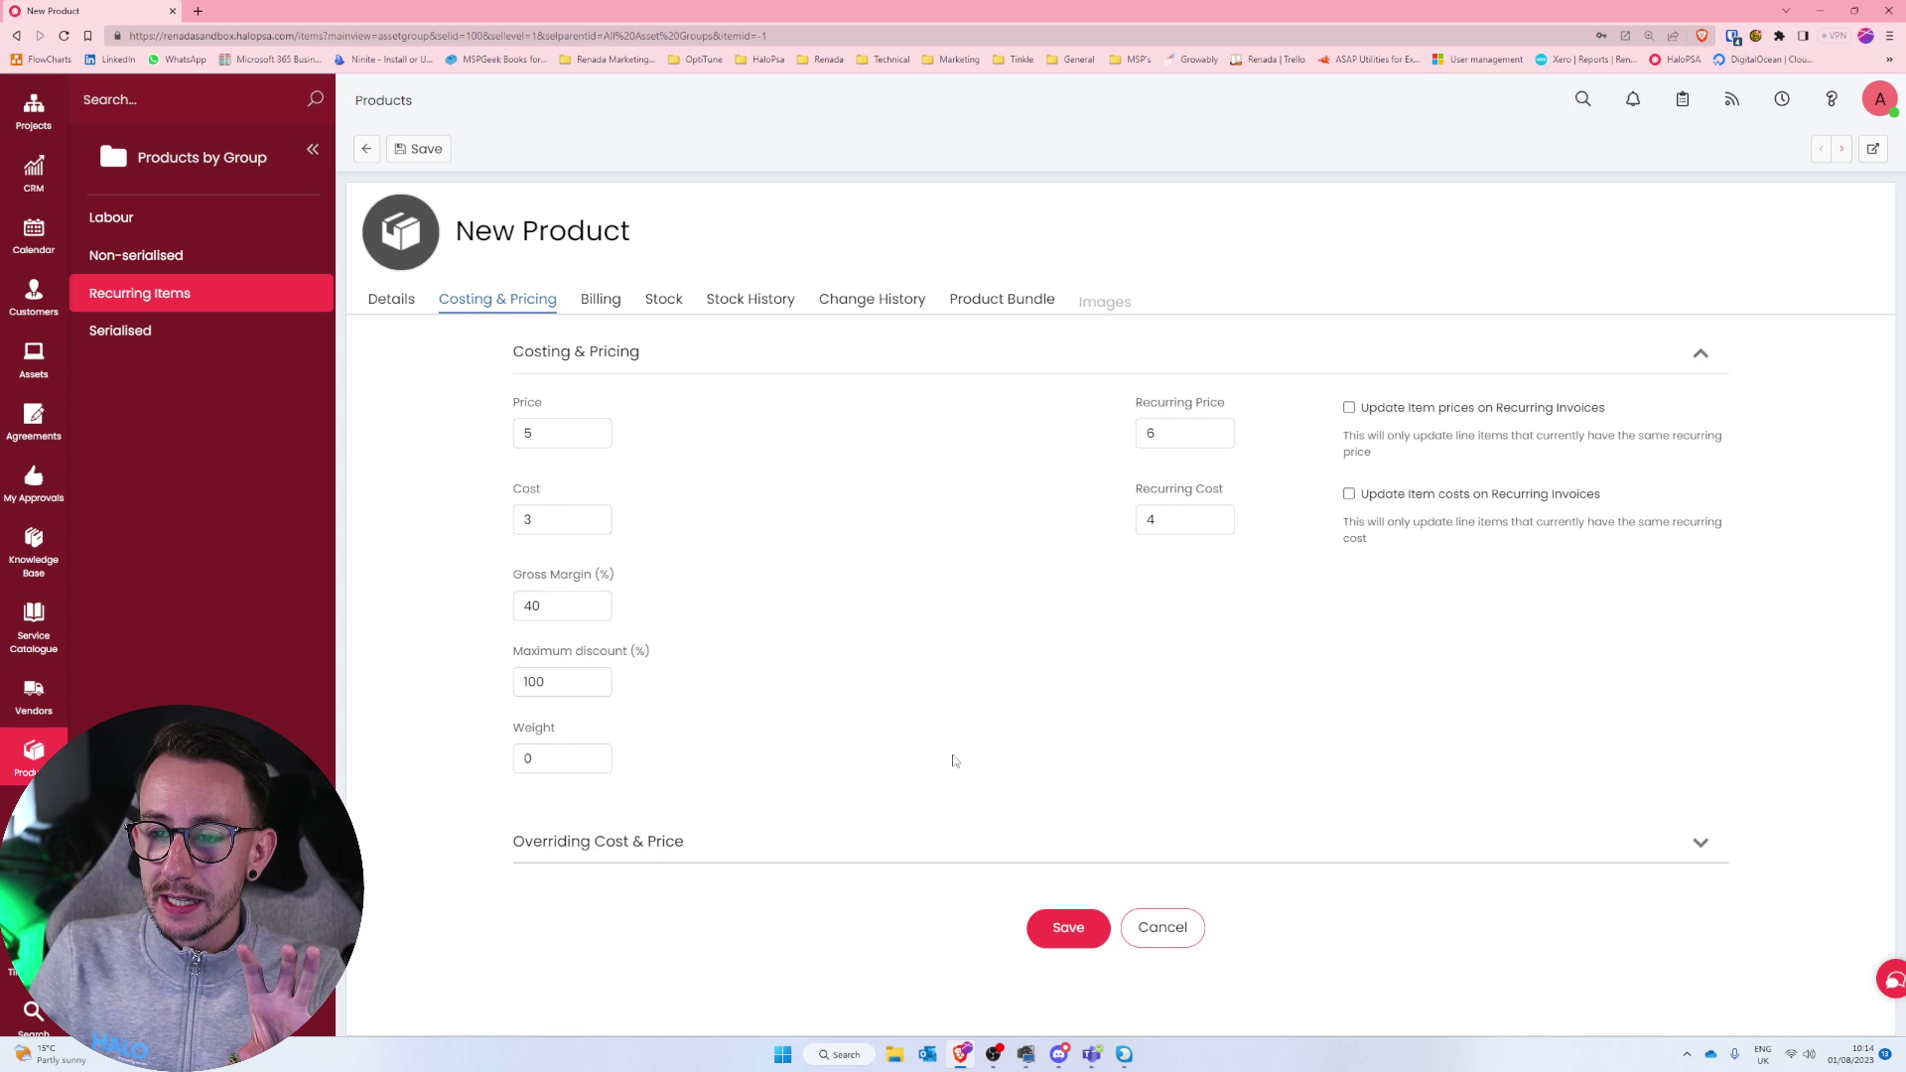
pyautogui.click(941, 836)
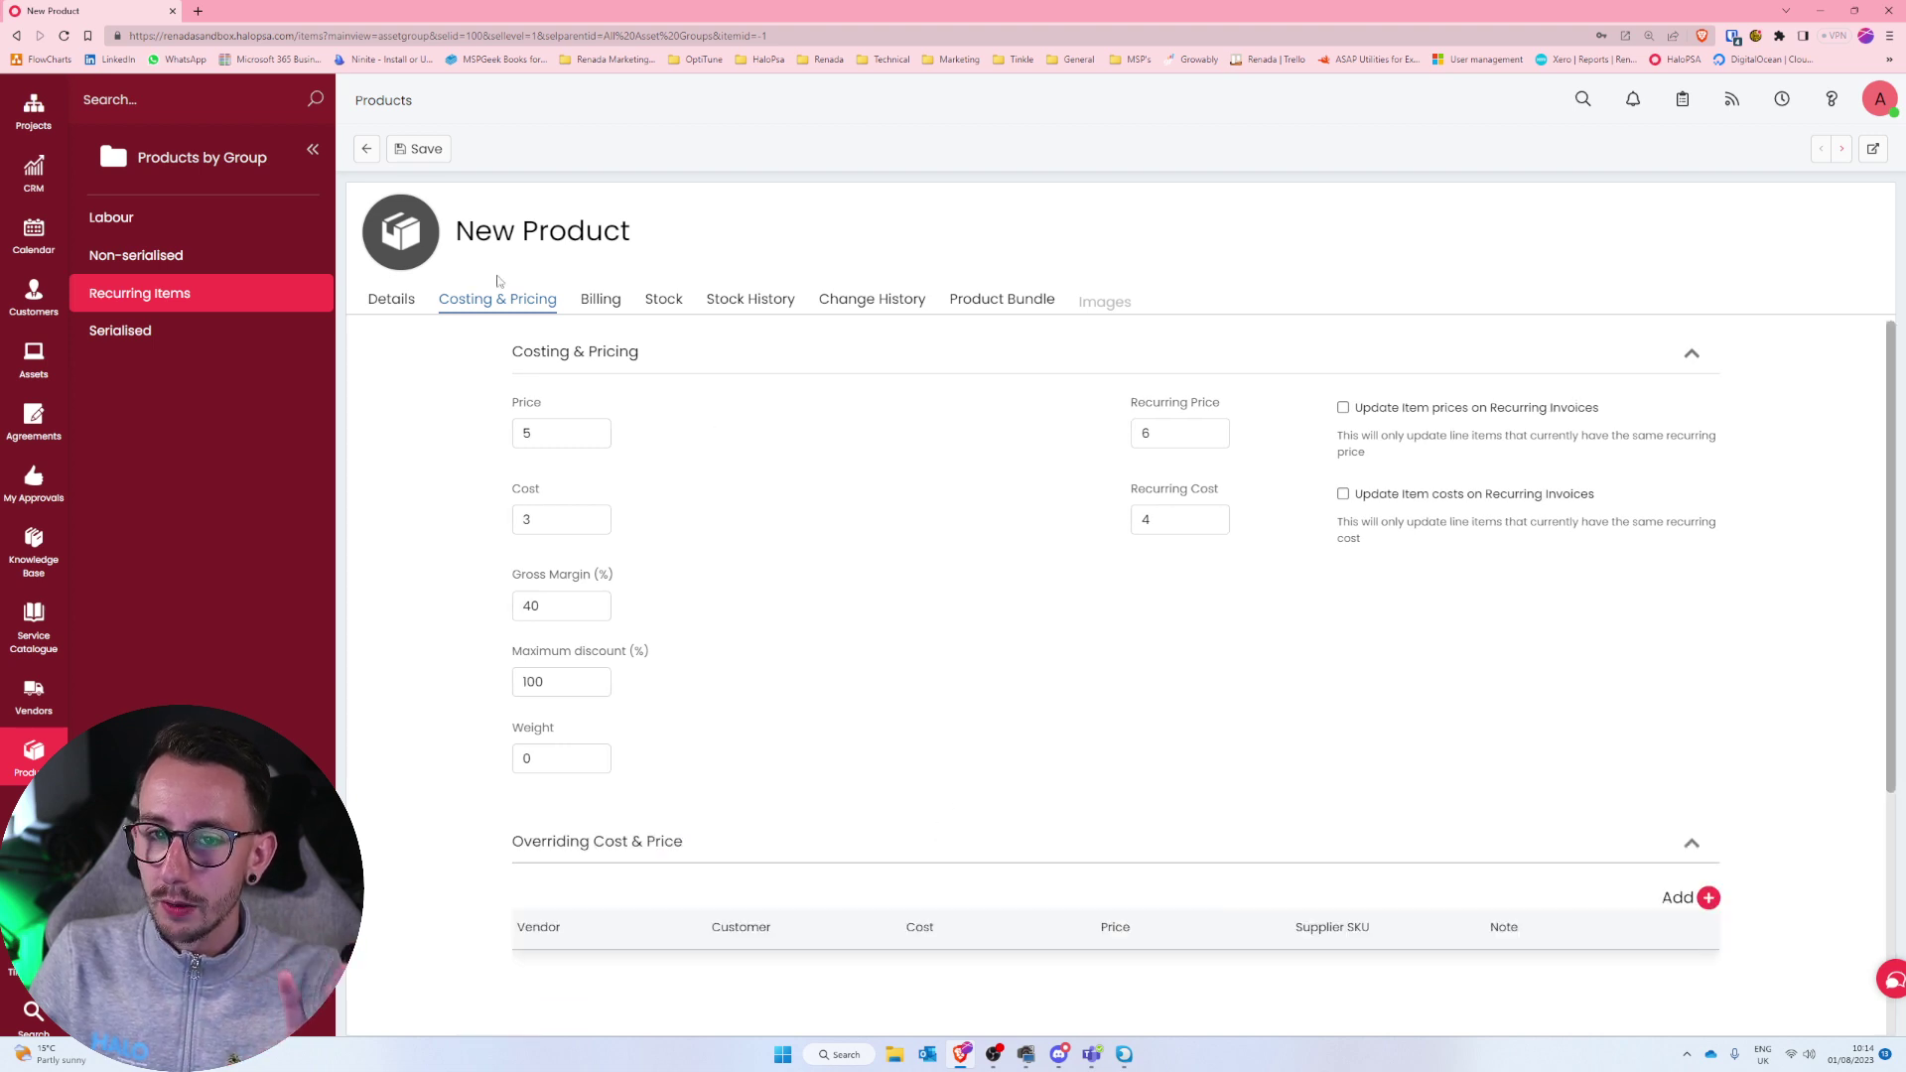
pyautogui.click(418, 149)
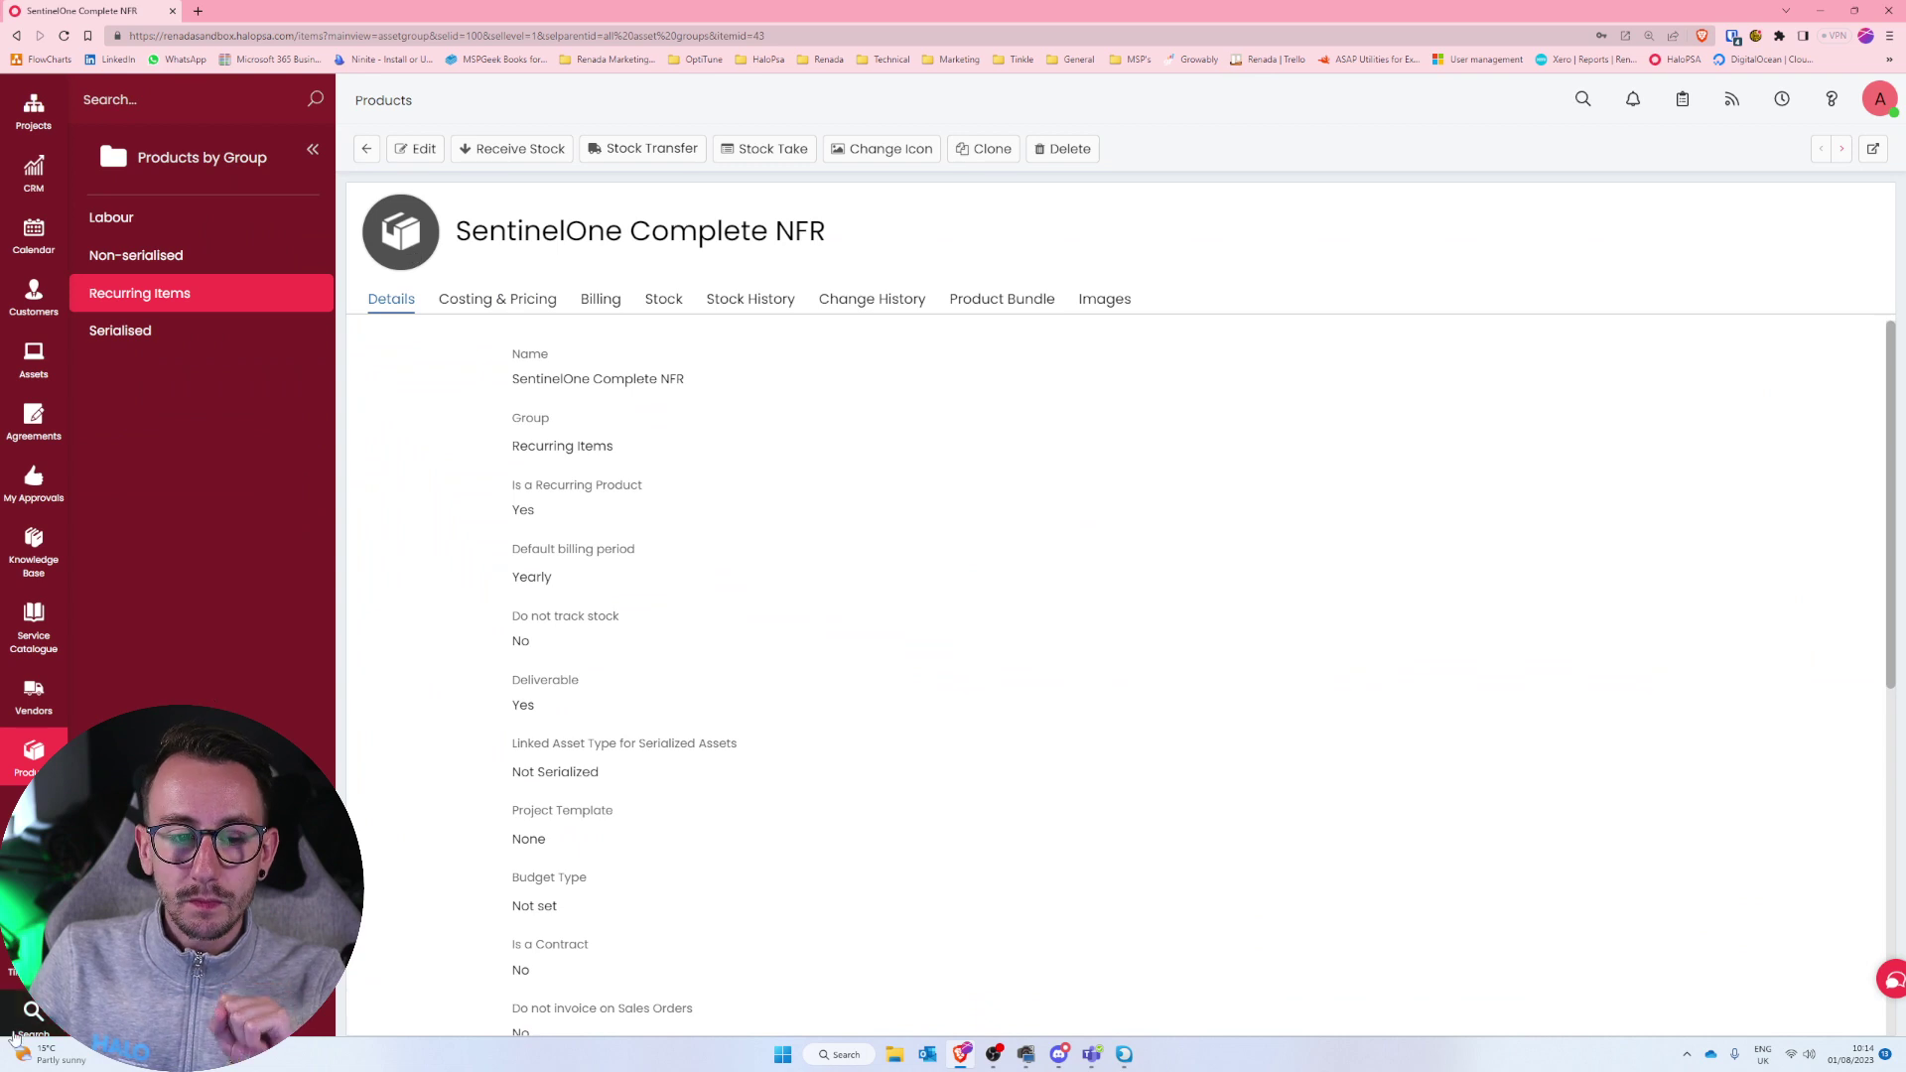
pyautogui.scroll(-2, 34, 794)
# Start a recurring invoice for Renada Youtube Customer with a SentinelOne Complete NFR line, quantity 1.
pyautogui.click(33, 707)
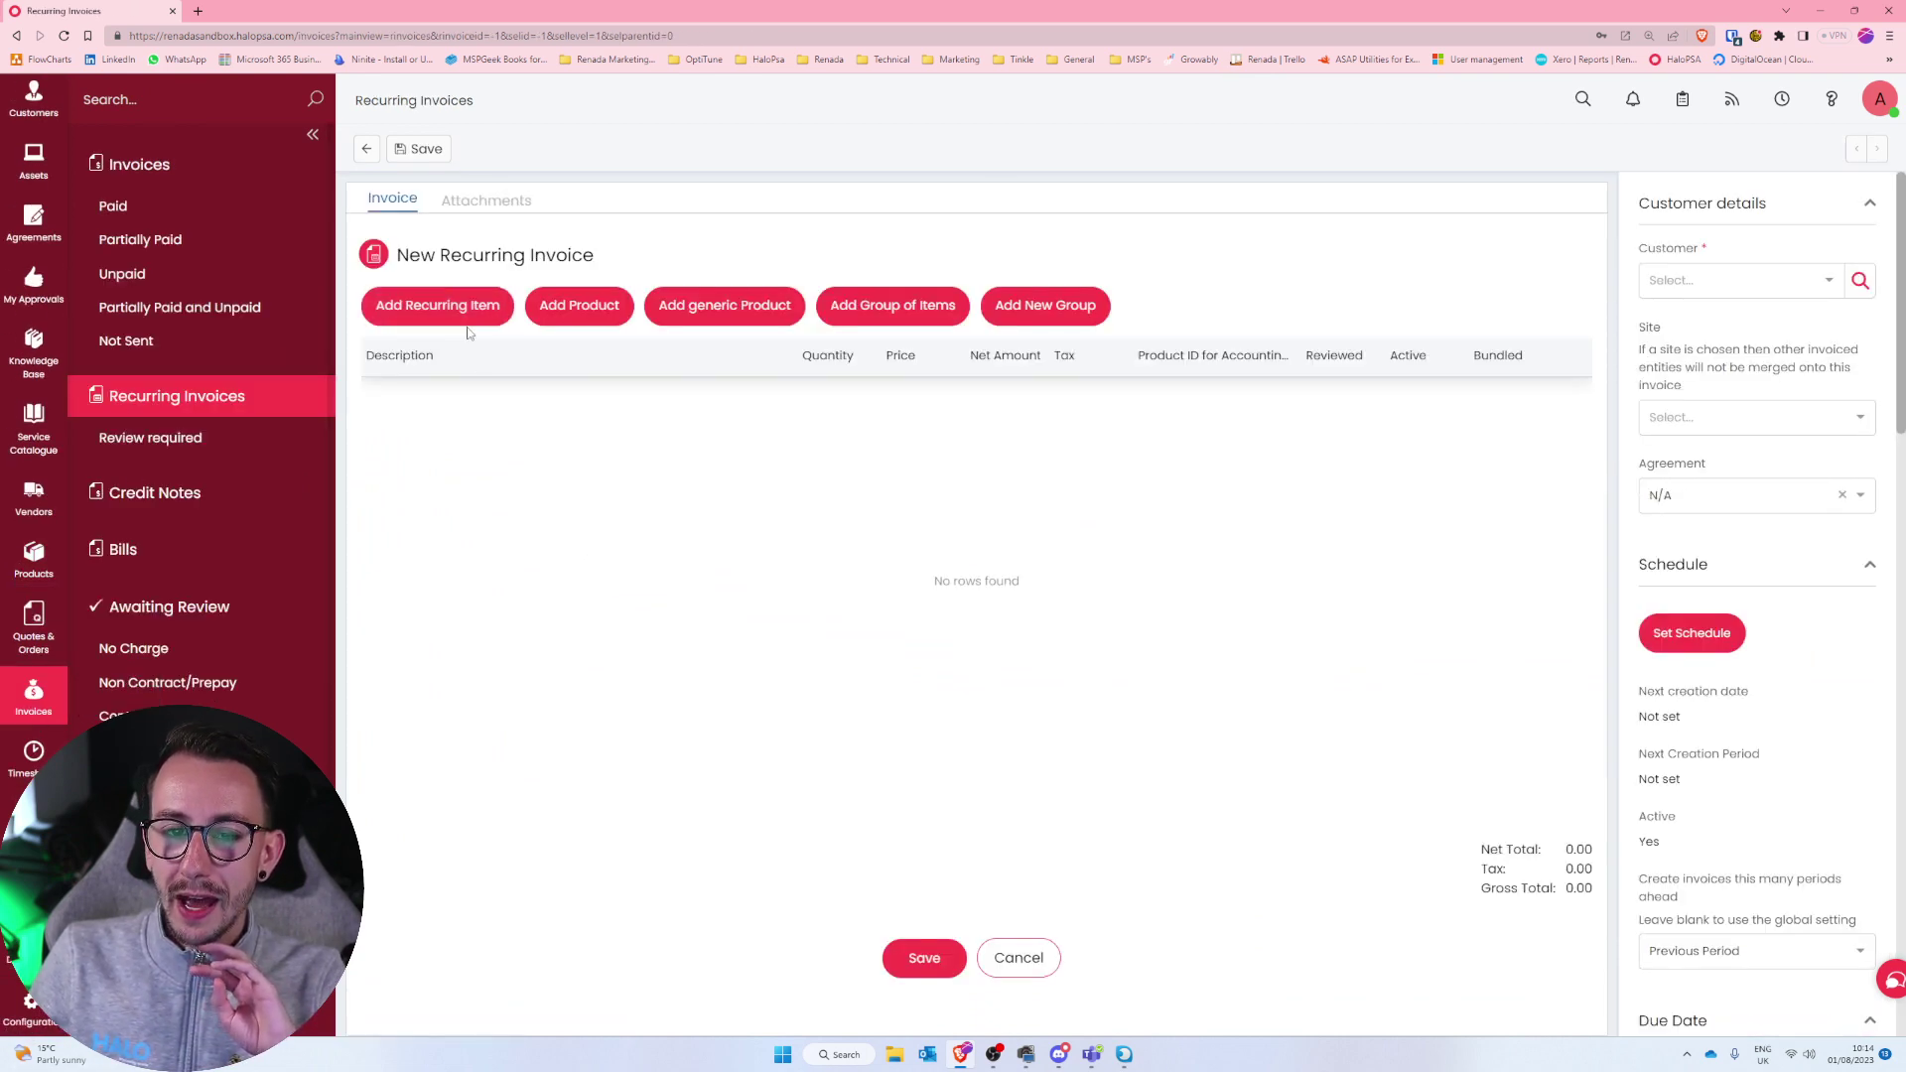
pyautogui.click(1746, 280)
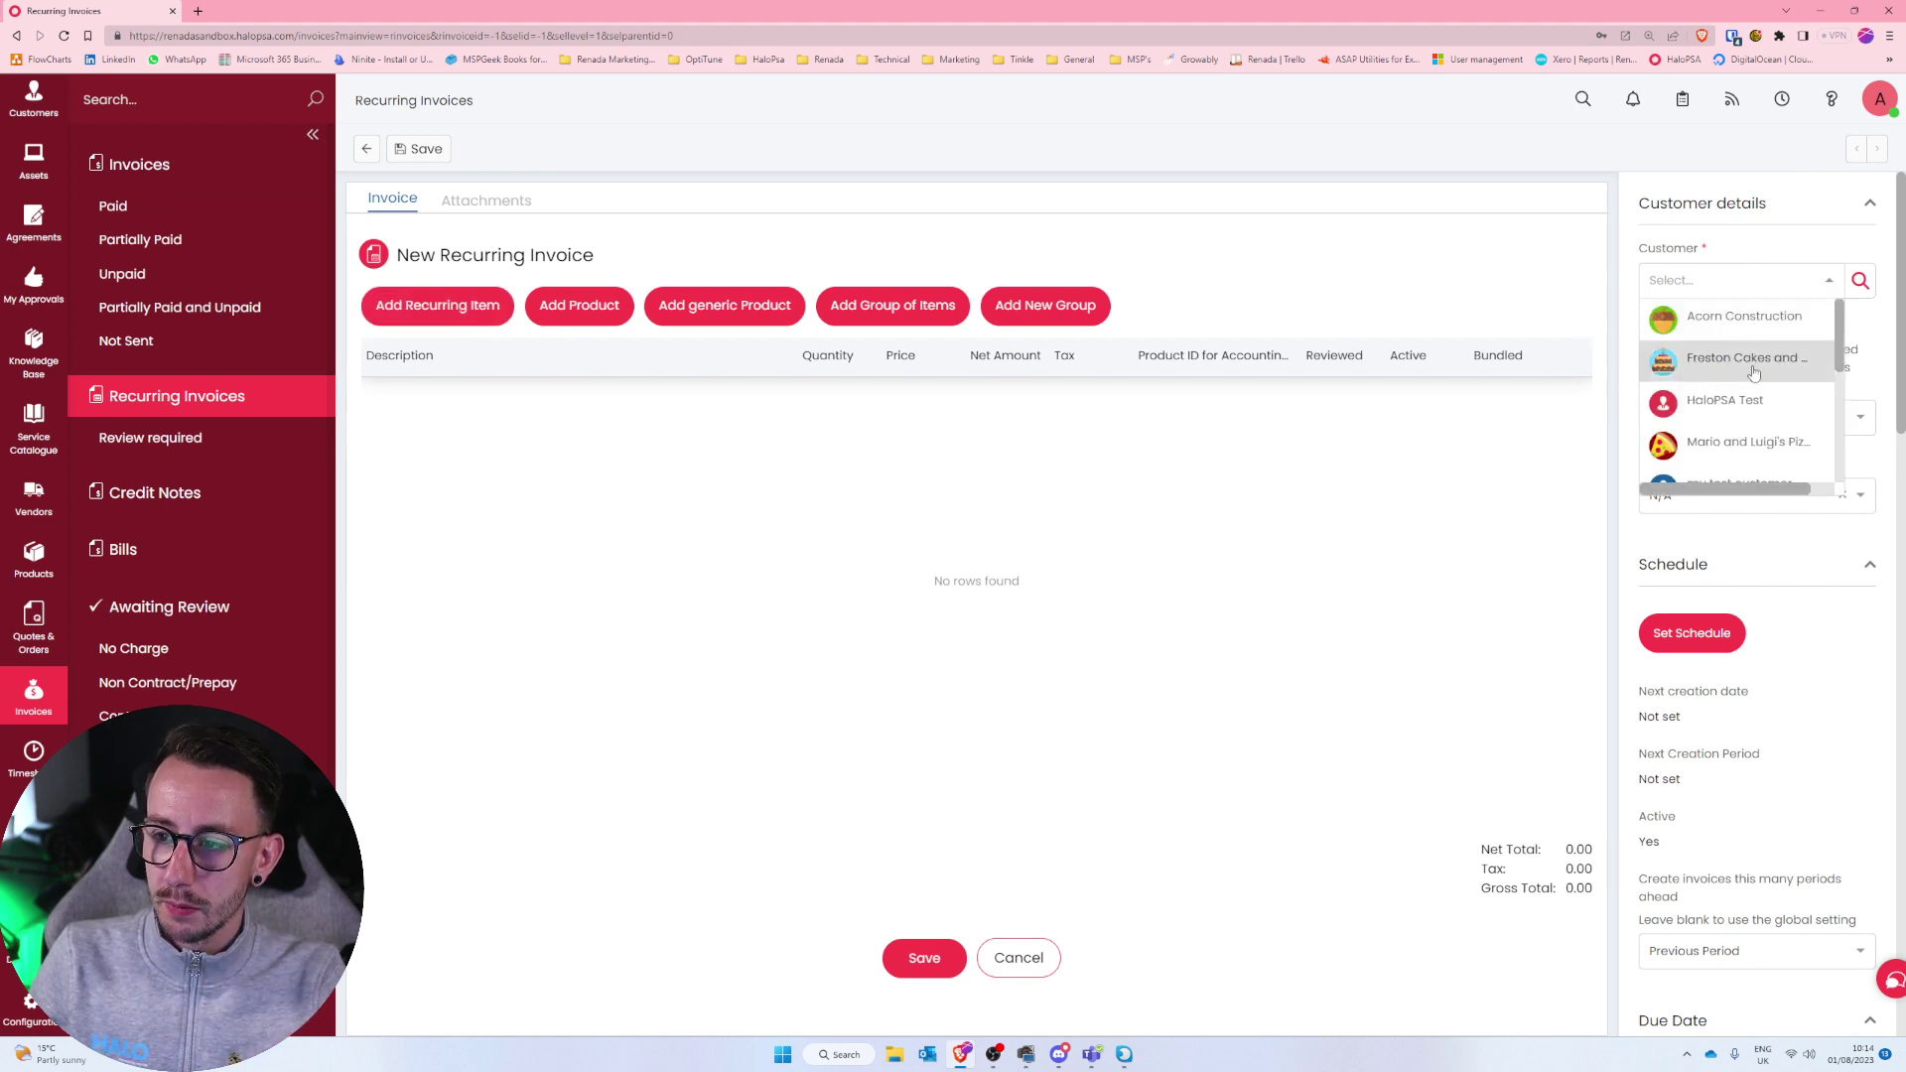
pyautogui.write('ren')
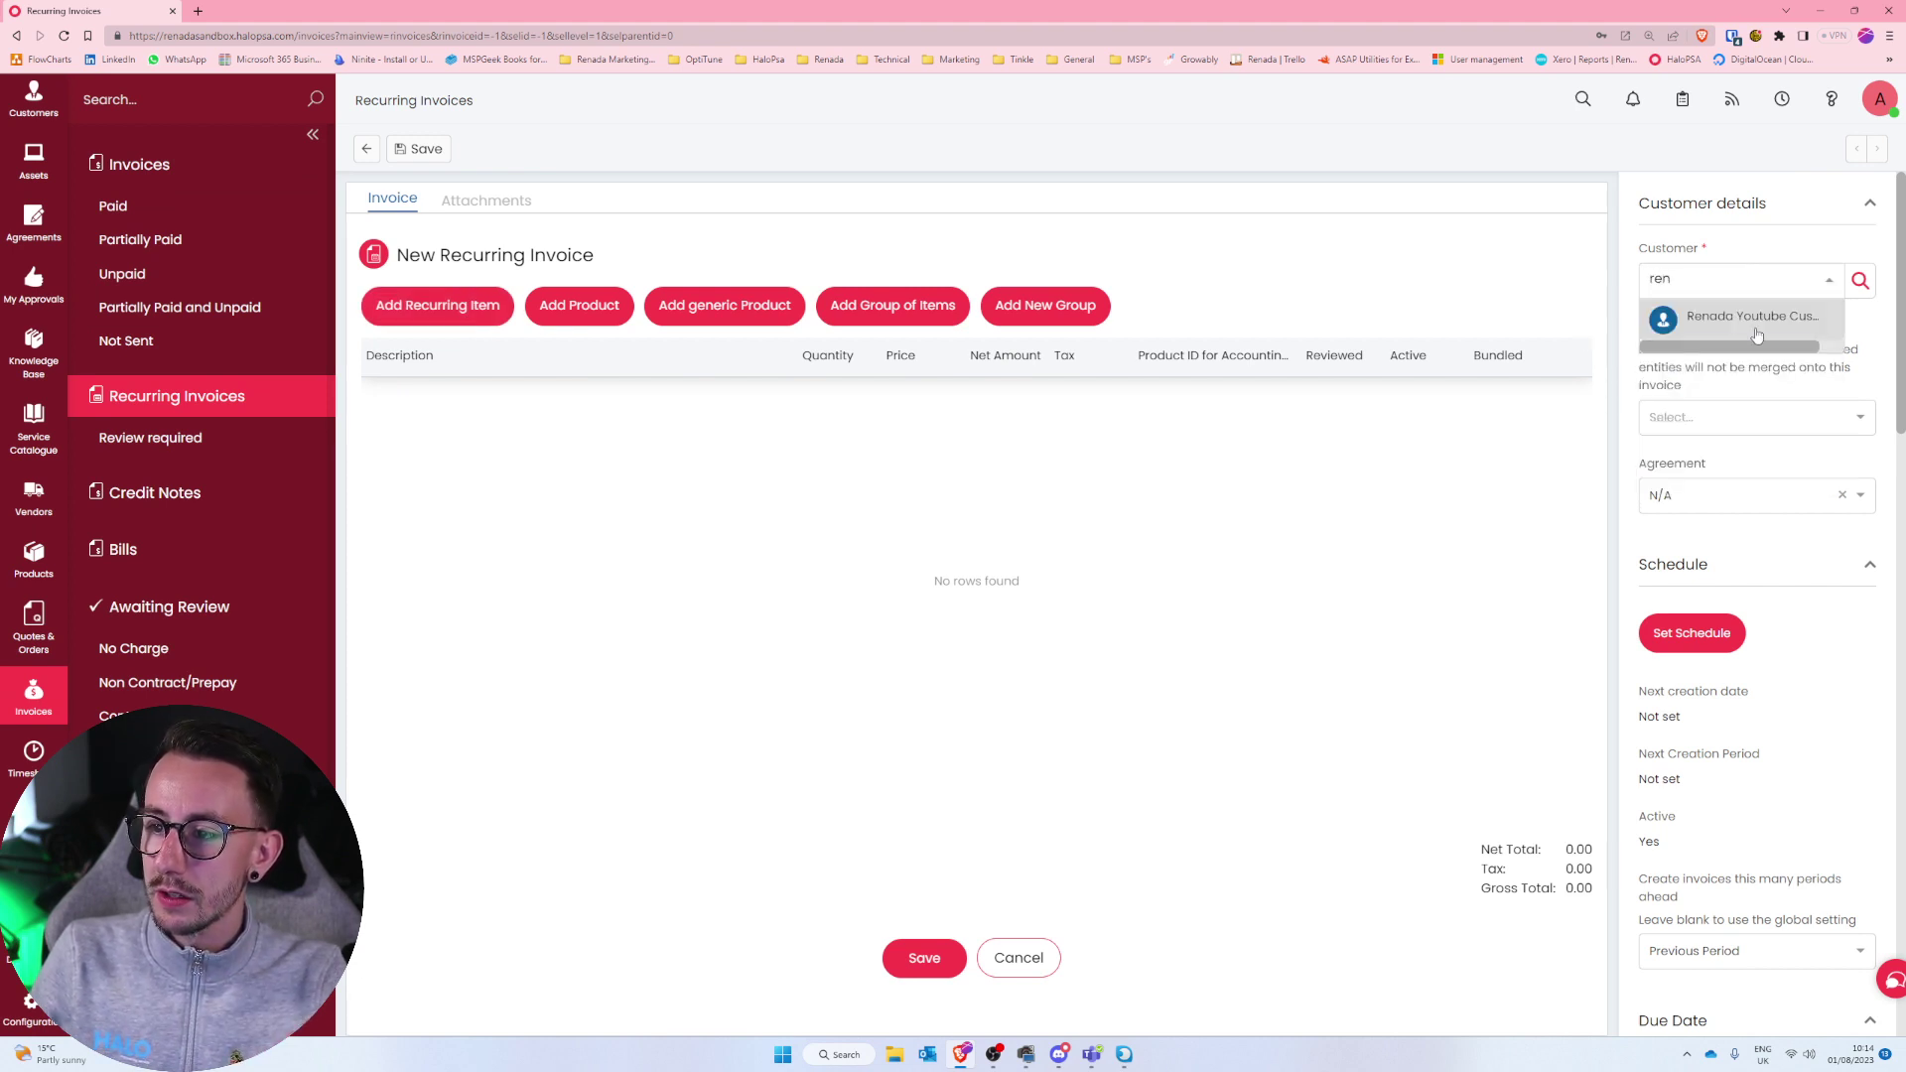
pyautogui.click(1752, 318)
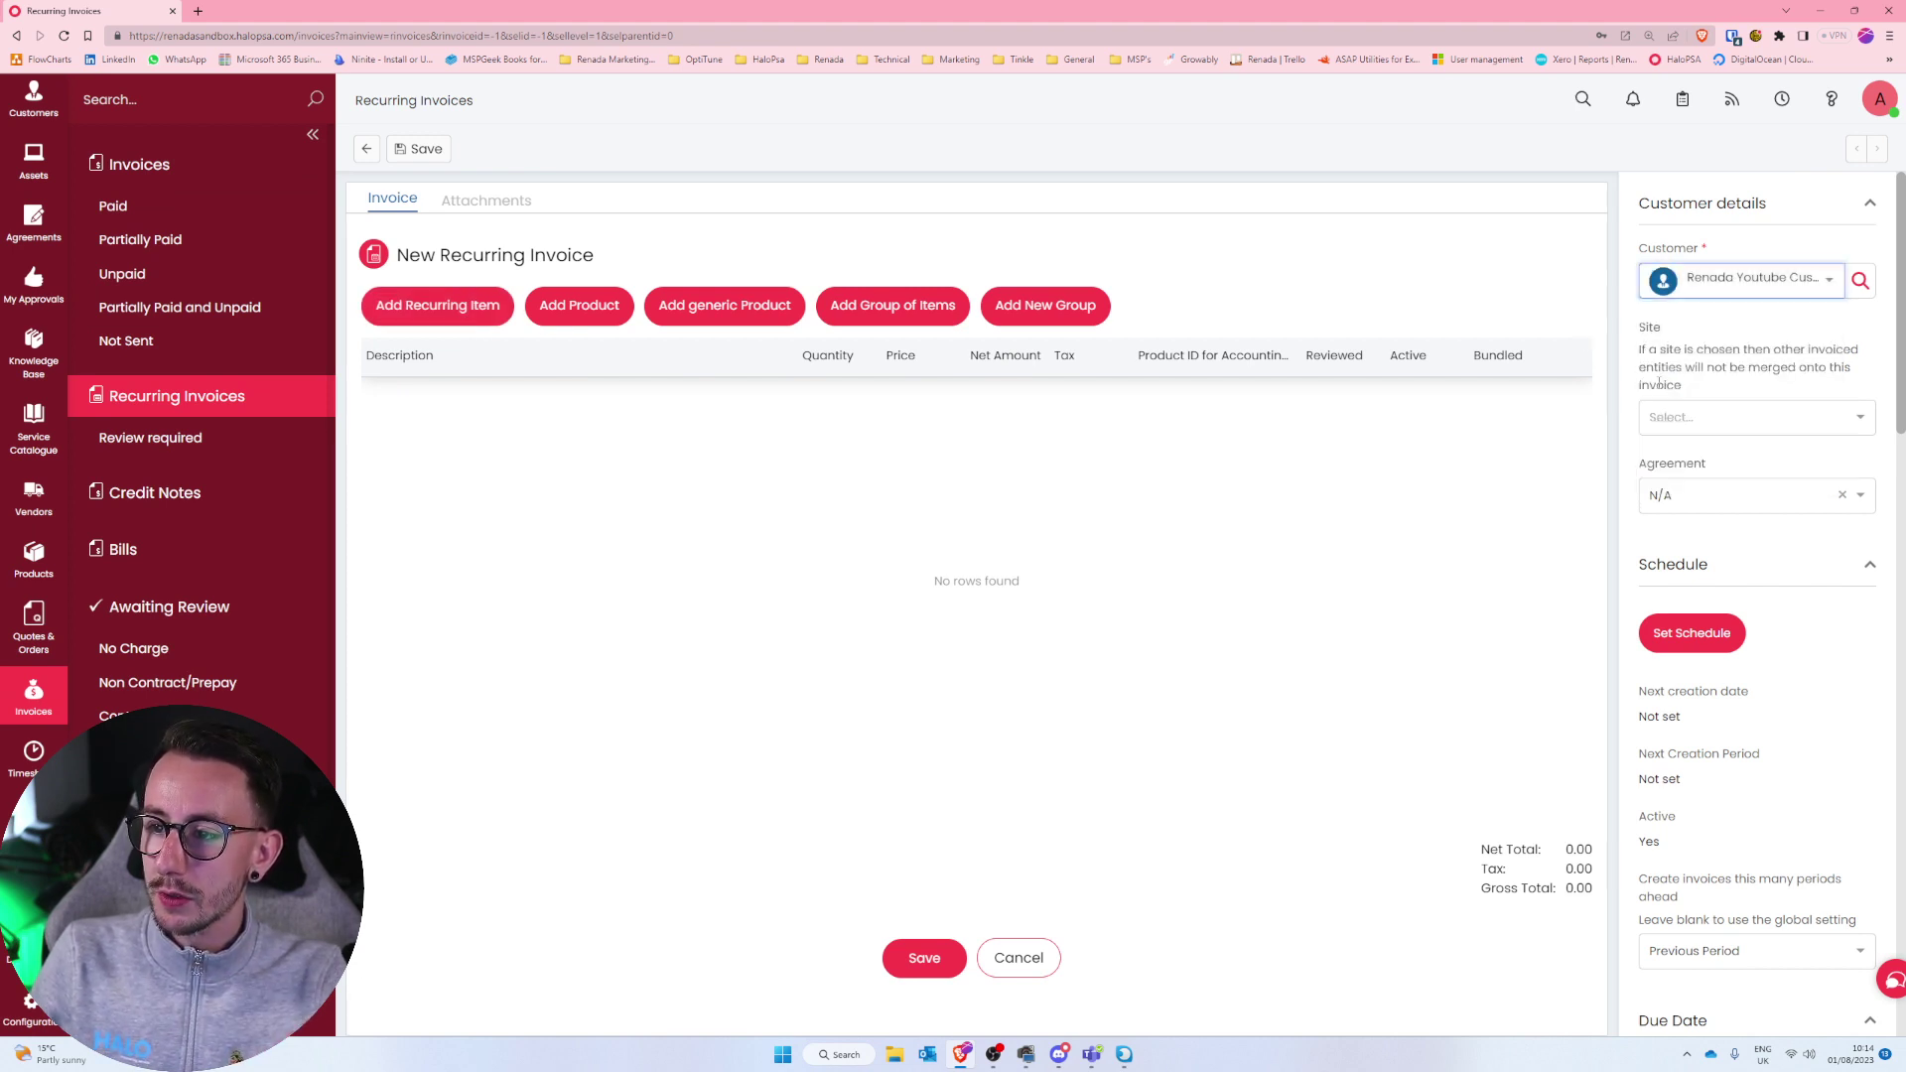
pyautogui.click(410, 308)
pyautogui.moveTo(180, 291); pyautogui.dragTo(341, 311)
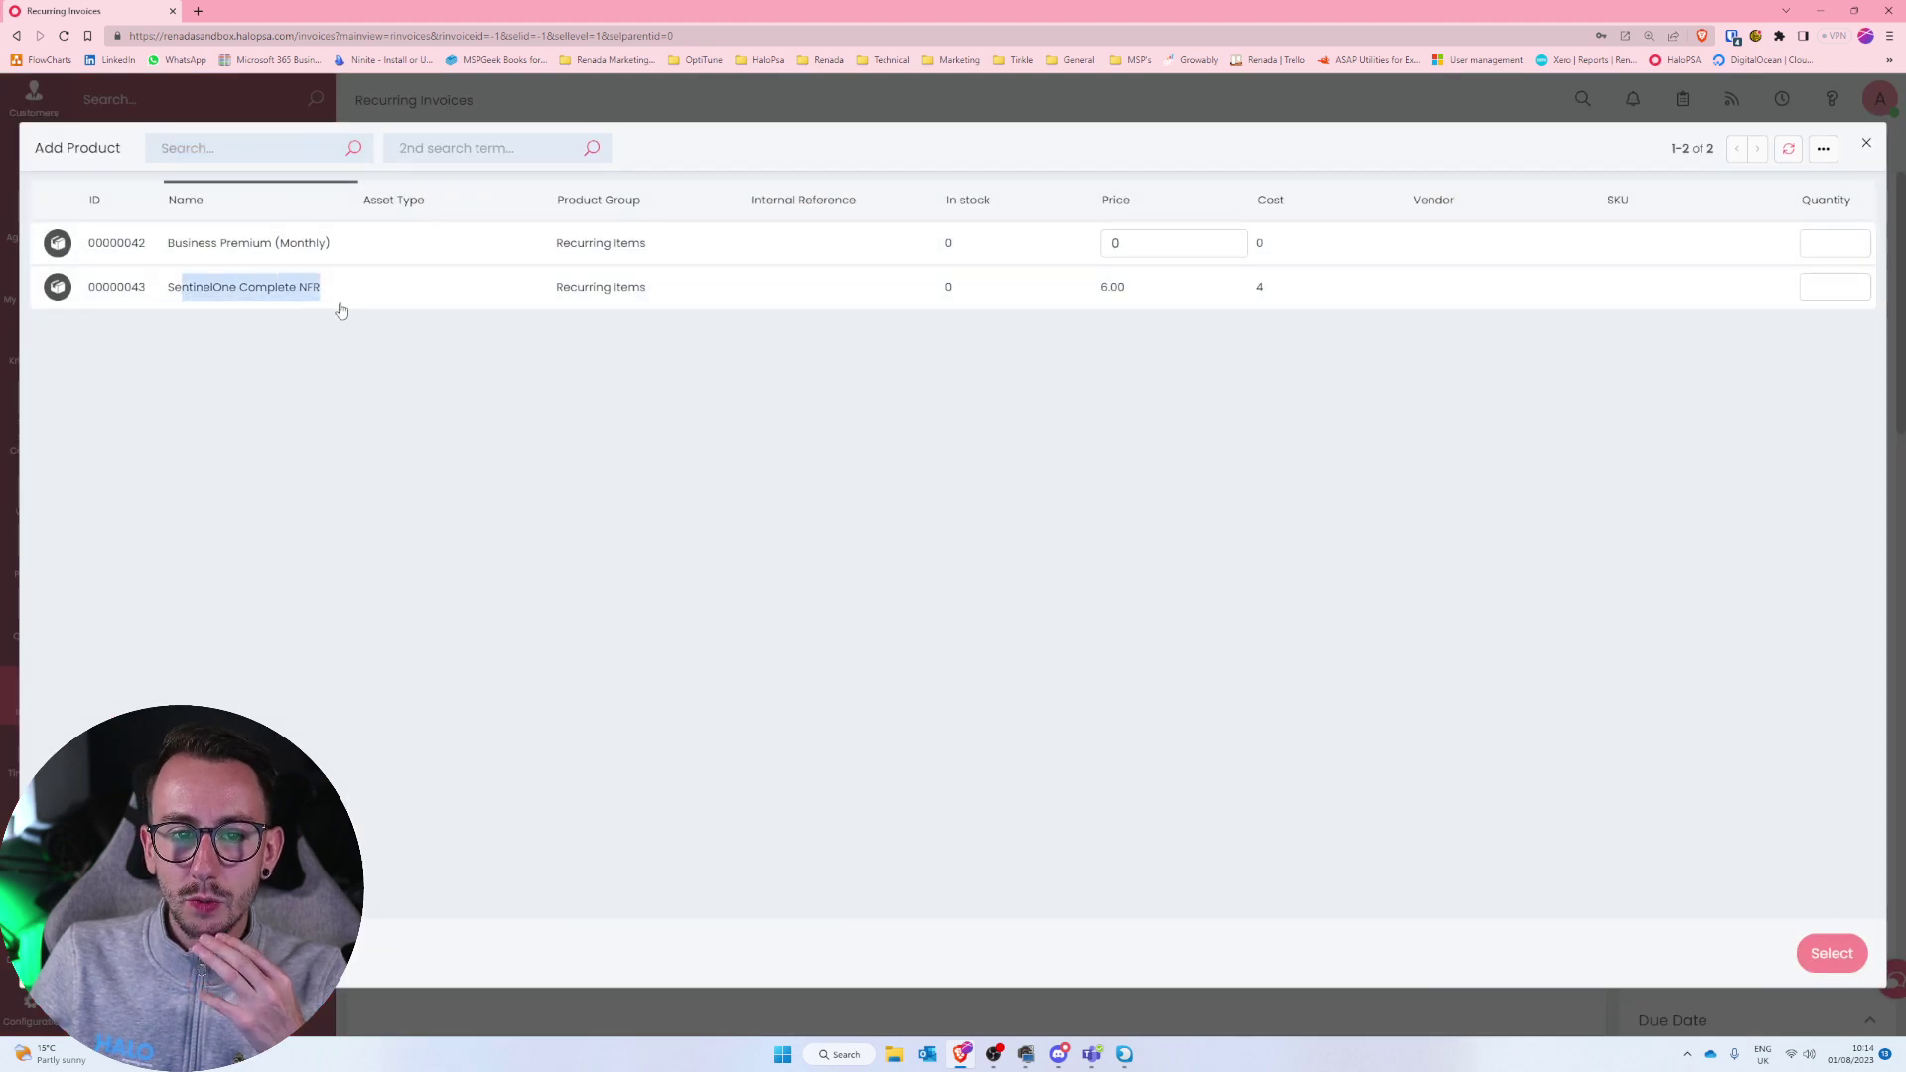
pyautogui.click(1820, 284)
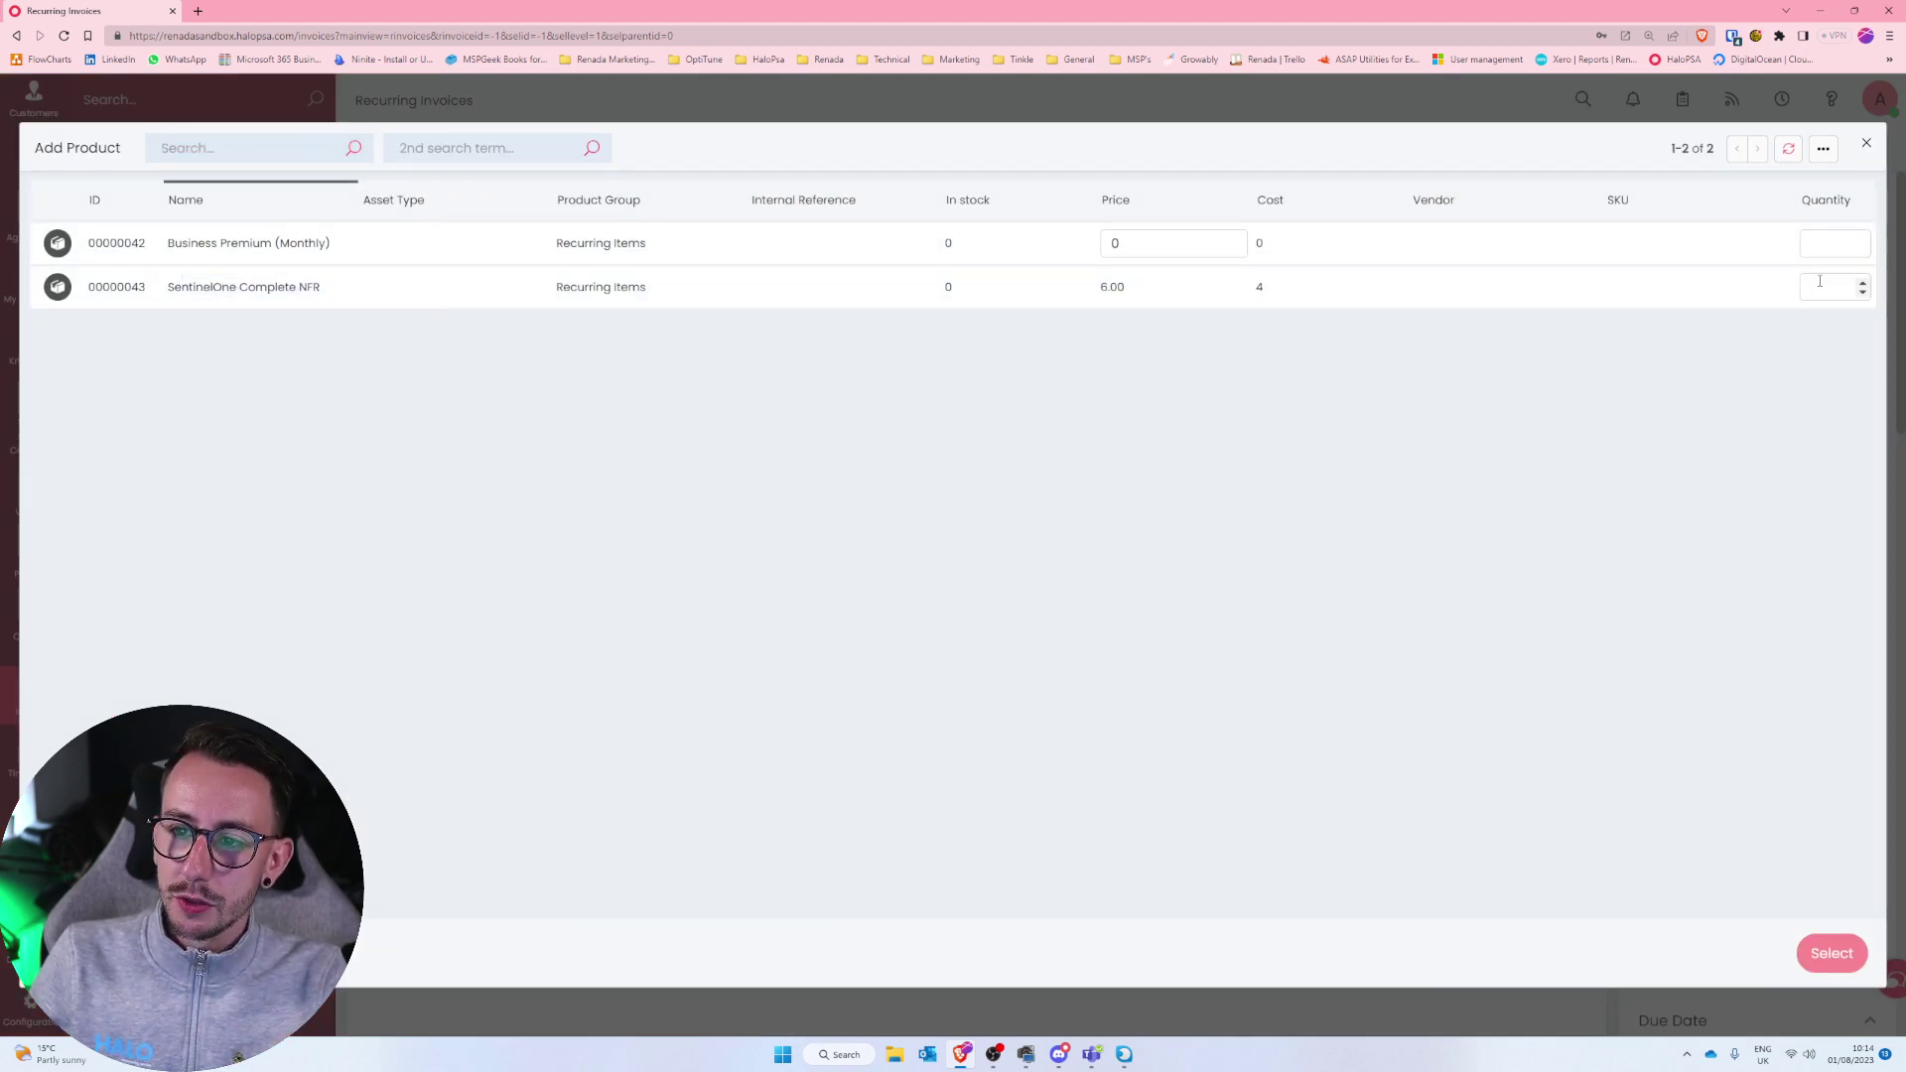
pyautogui.write('1')
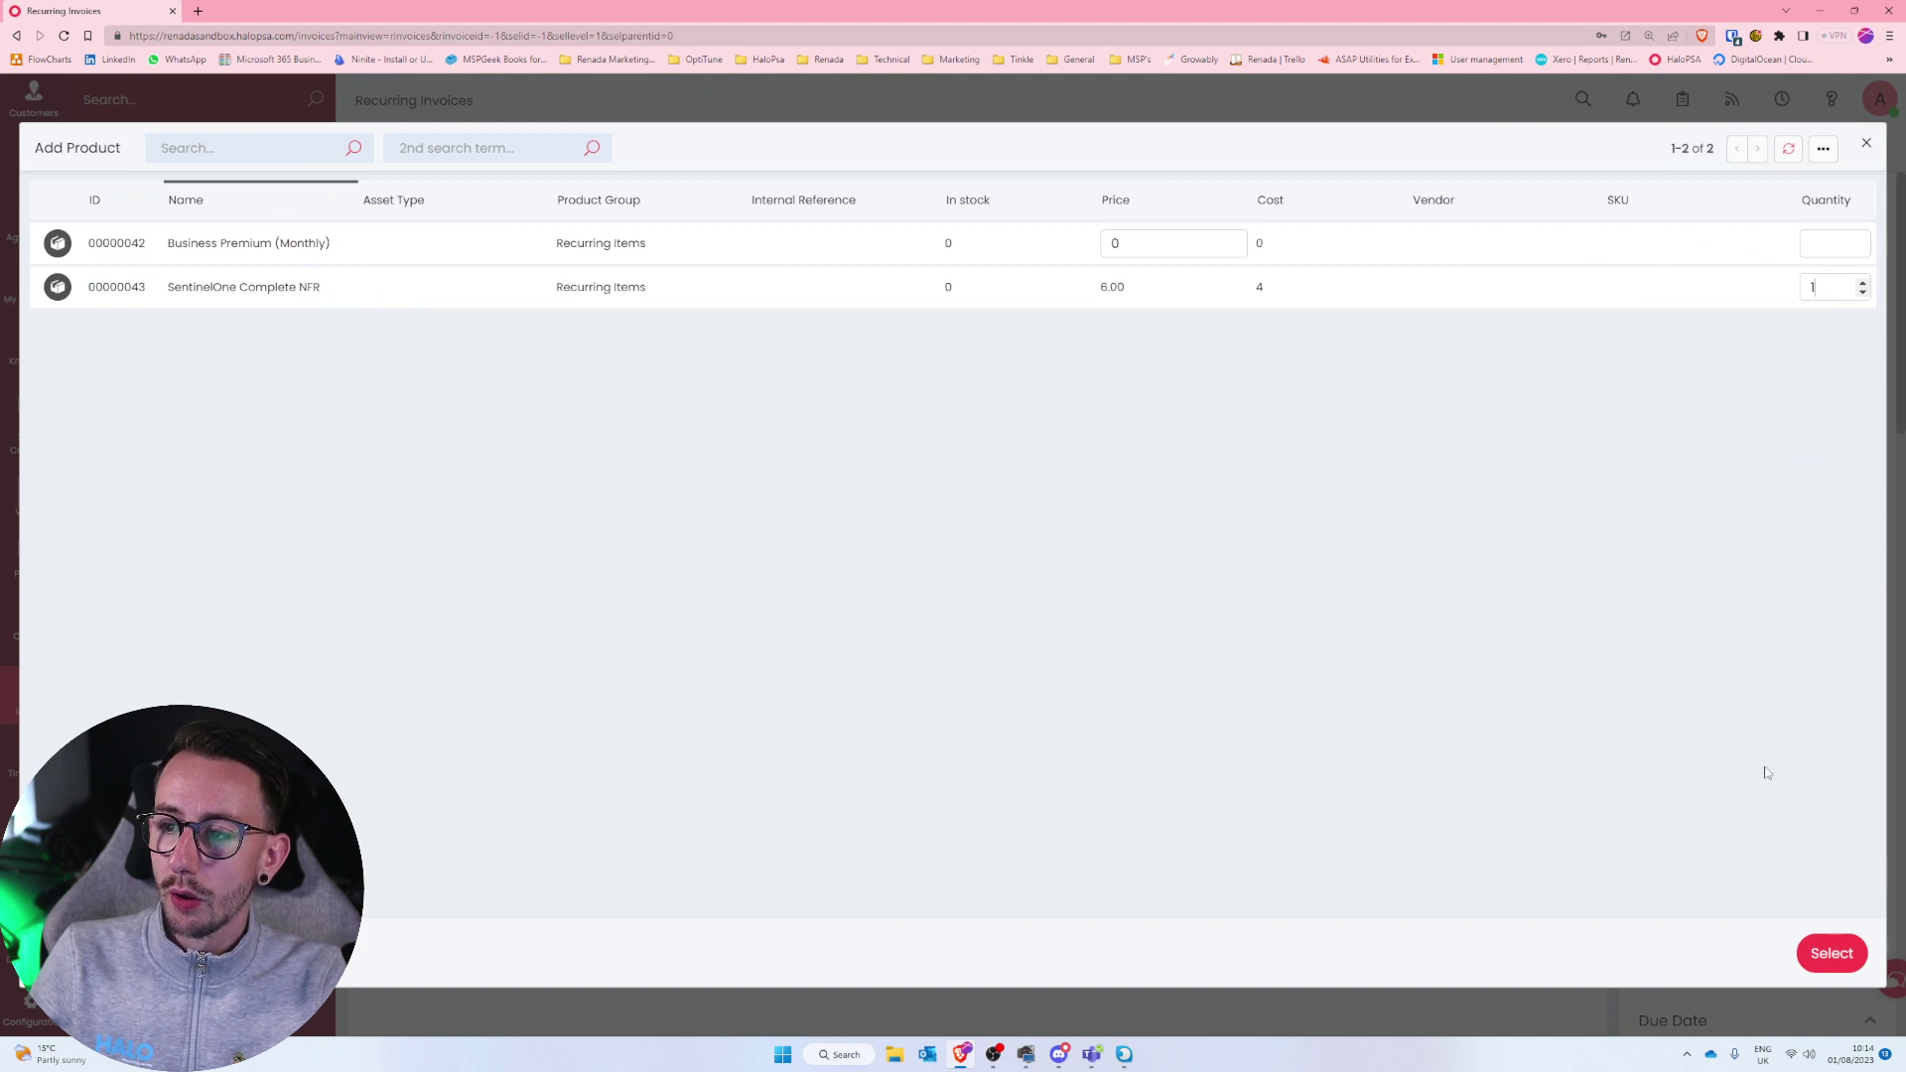
pyautogui.click(1827, 959)
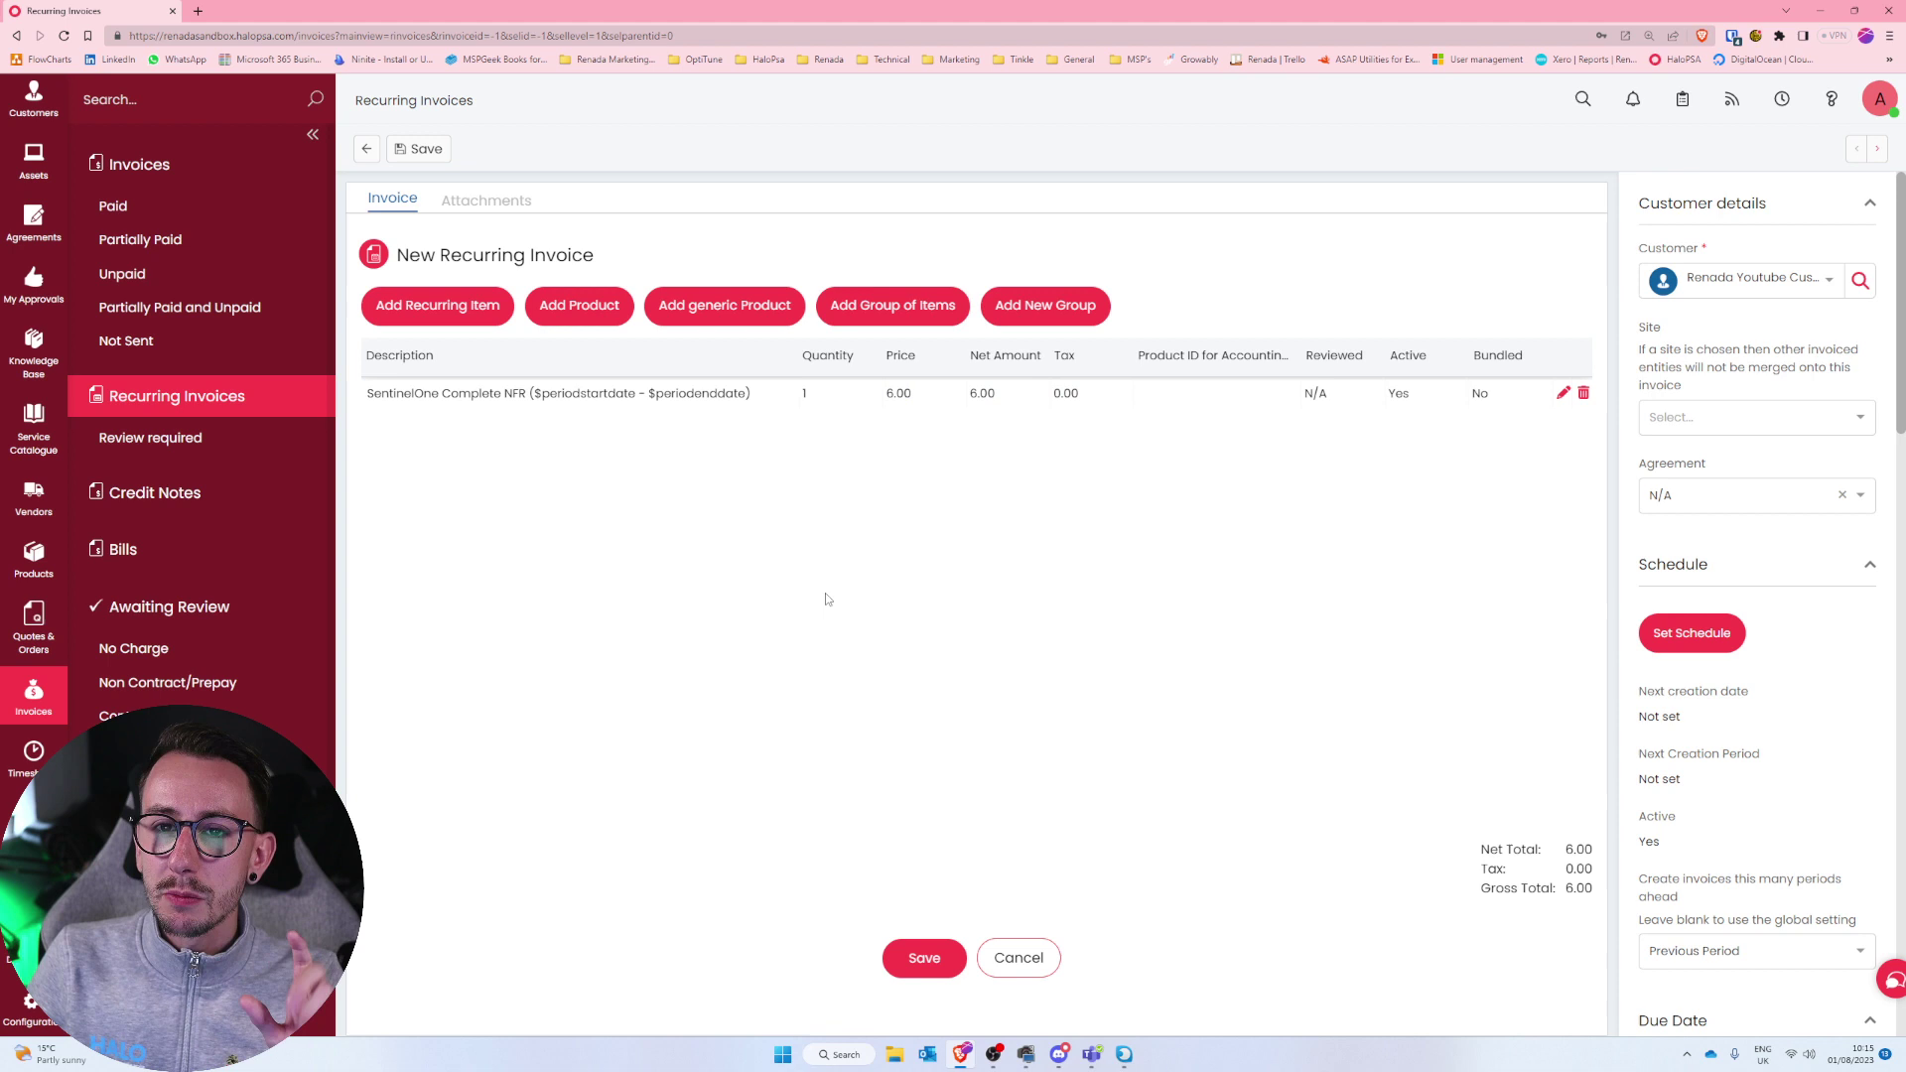
# Add a Business Premium (Monthly) line with quantity 1.
pyautogui.click(447, 306)
pyautogui.moveTo(338, 256); pyautogui.dragTo(171, 248)
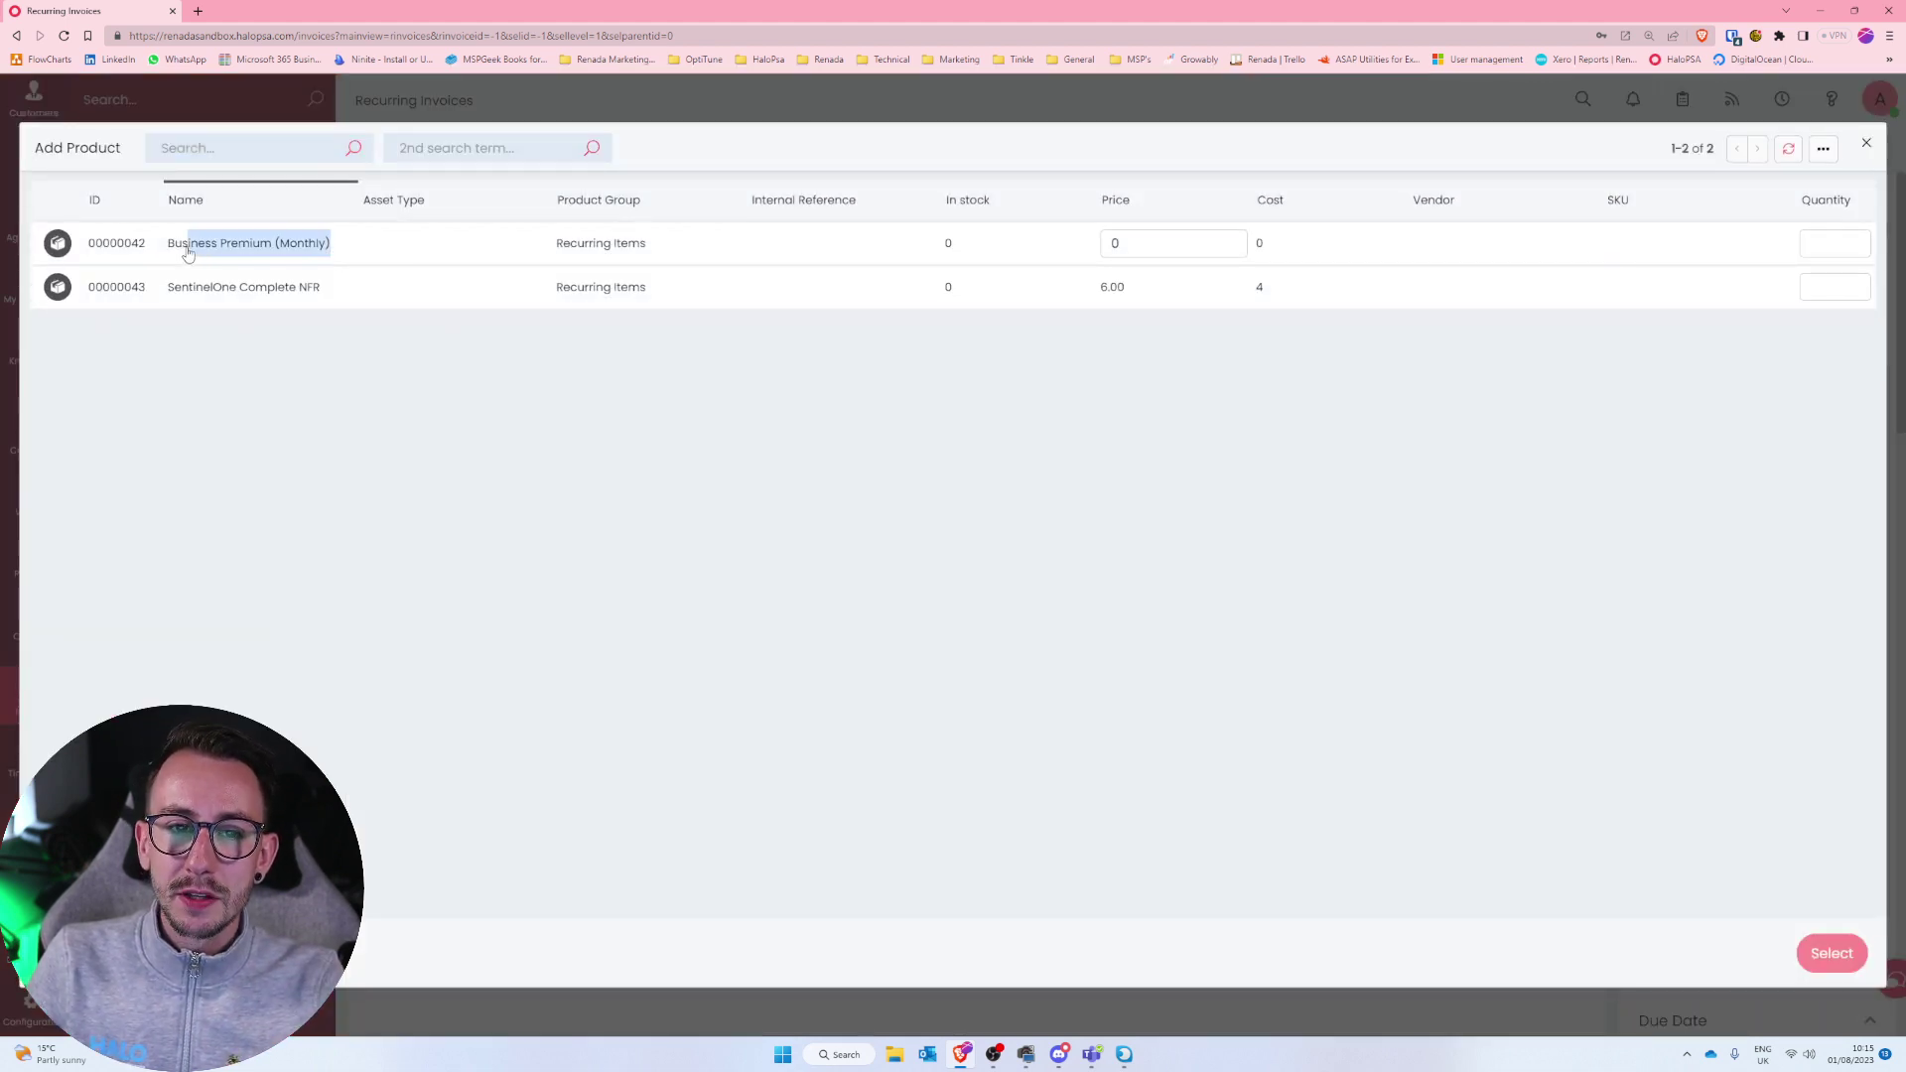
pyautogui.click(354, 364)
pyautogui.write('1')
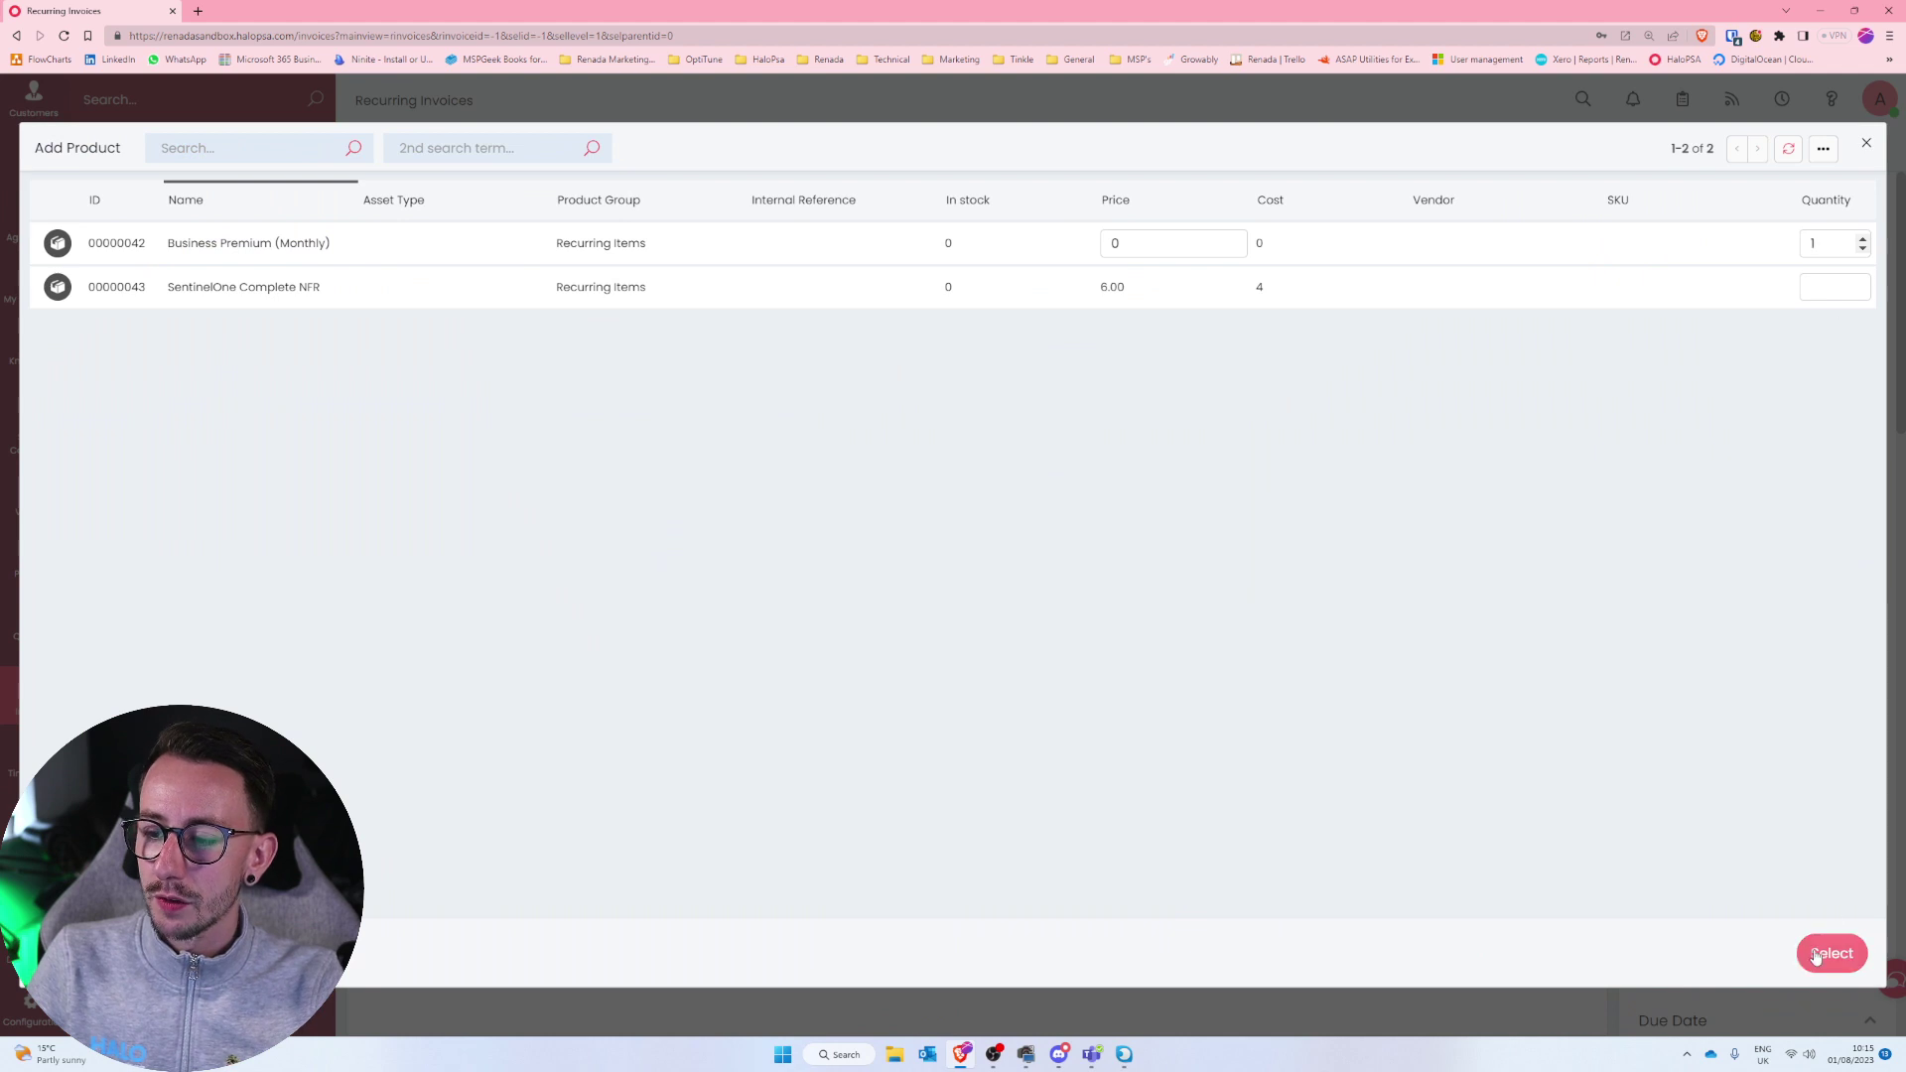
pyautogui.click(1822, 956)
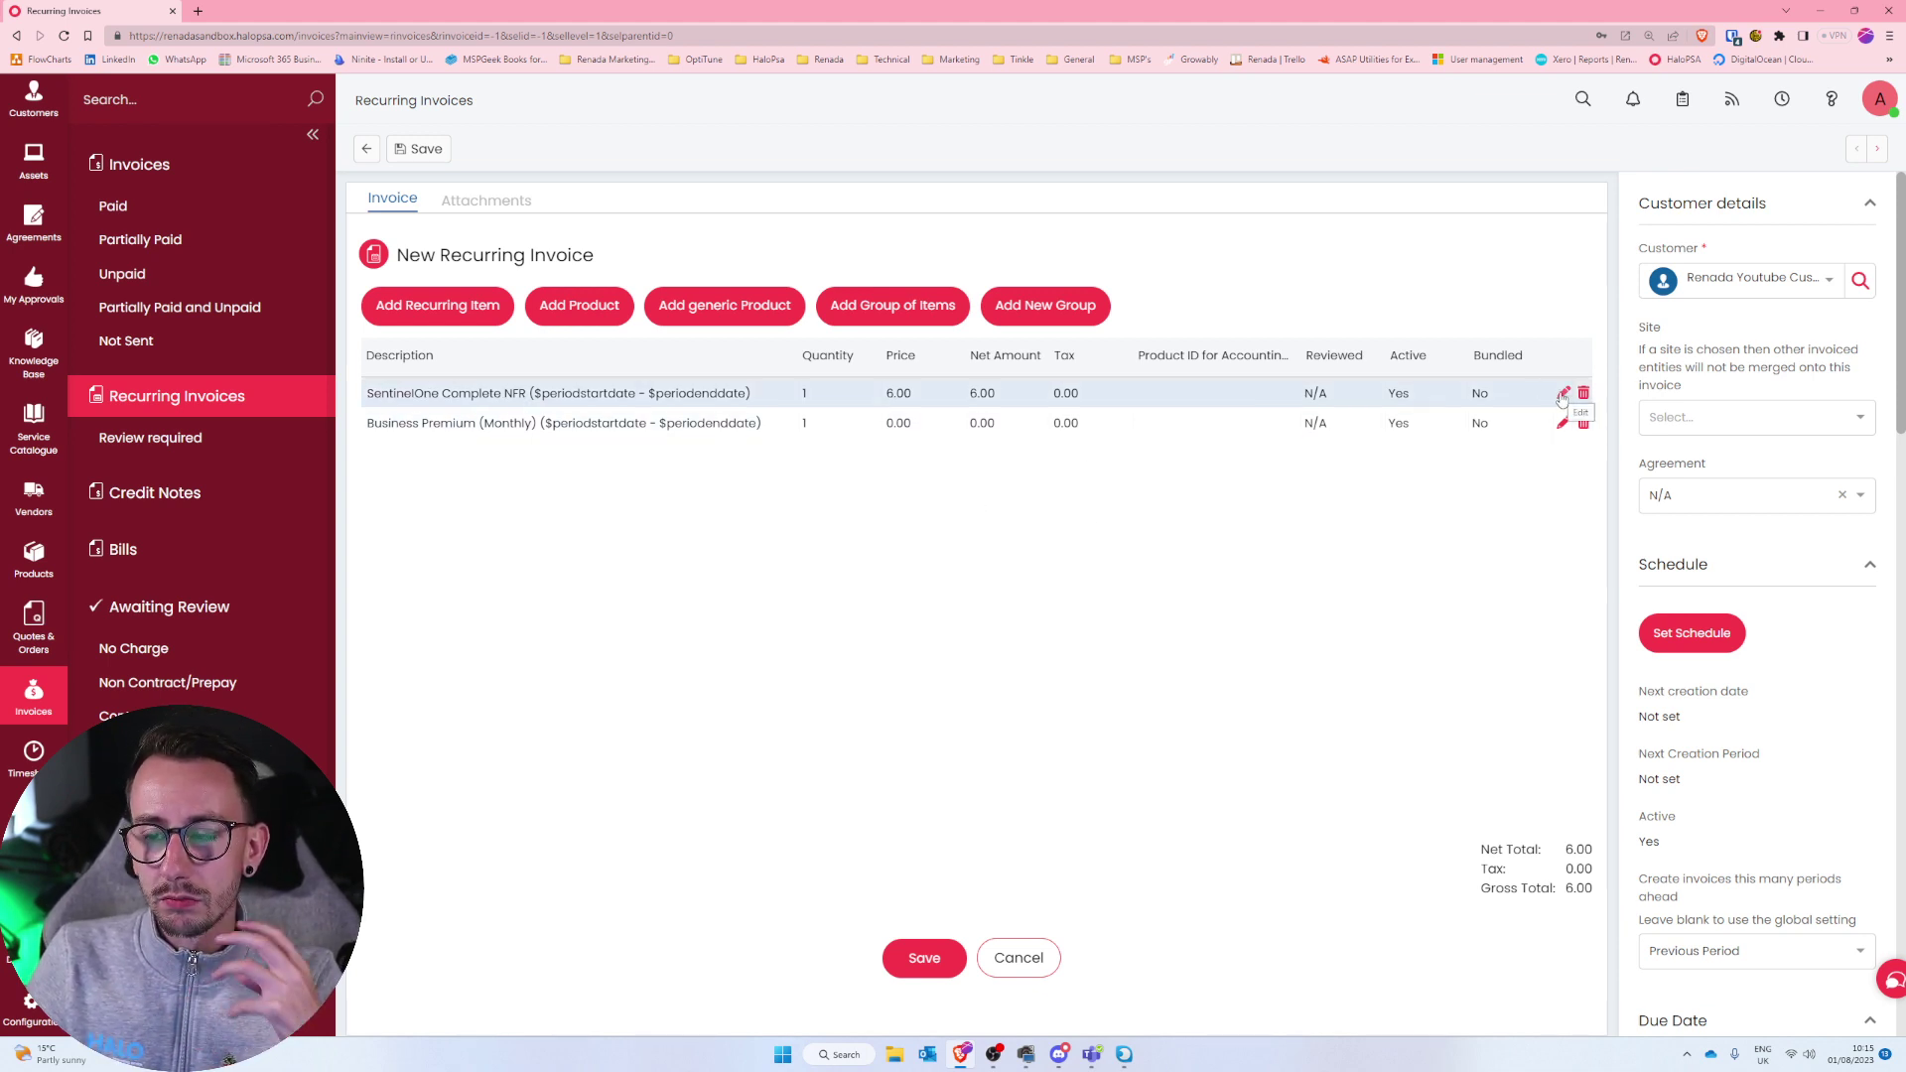
# Set the SentinelOne Complete NFR line's Quantity to 'Calculate quantity from Subscription count on creation'.
pyautogui.click(1562, 395)
pyautogui.scroll(-2, 218, 656)
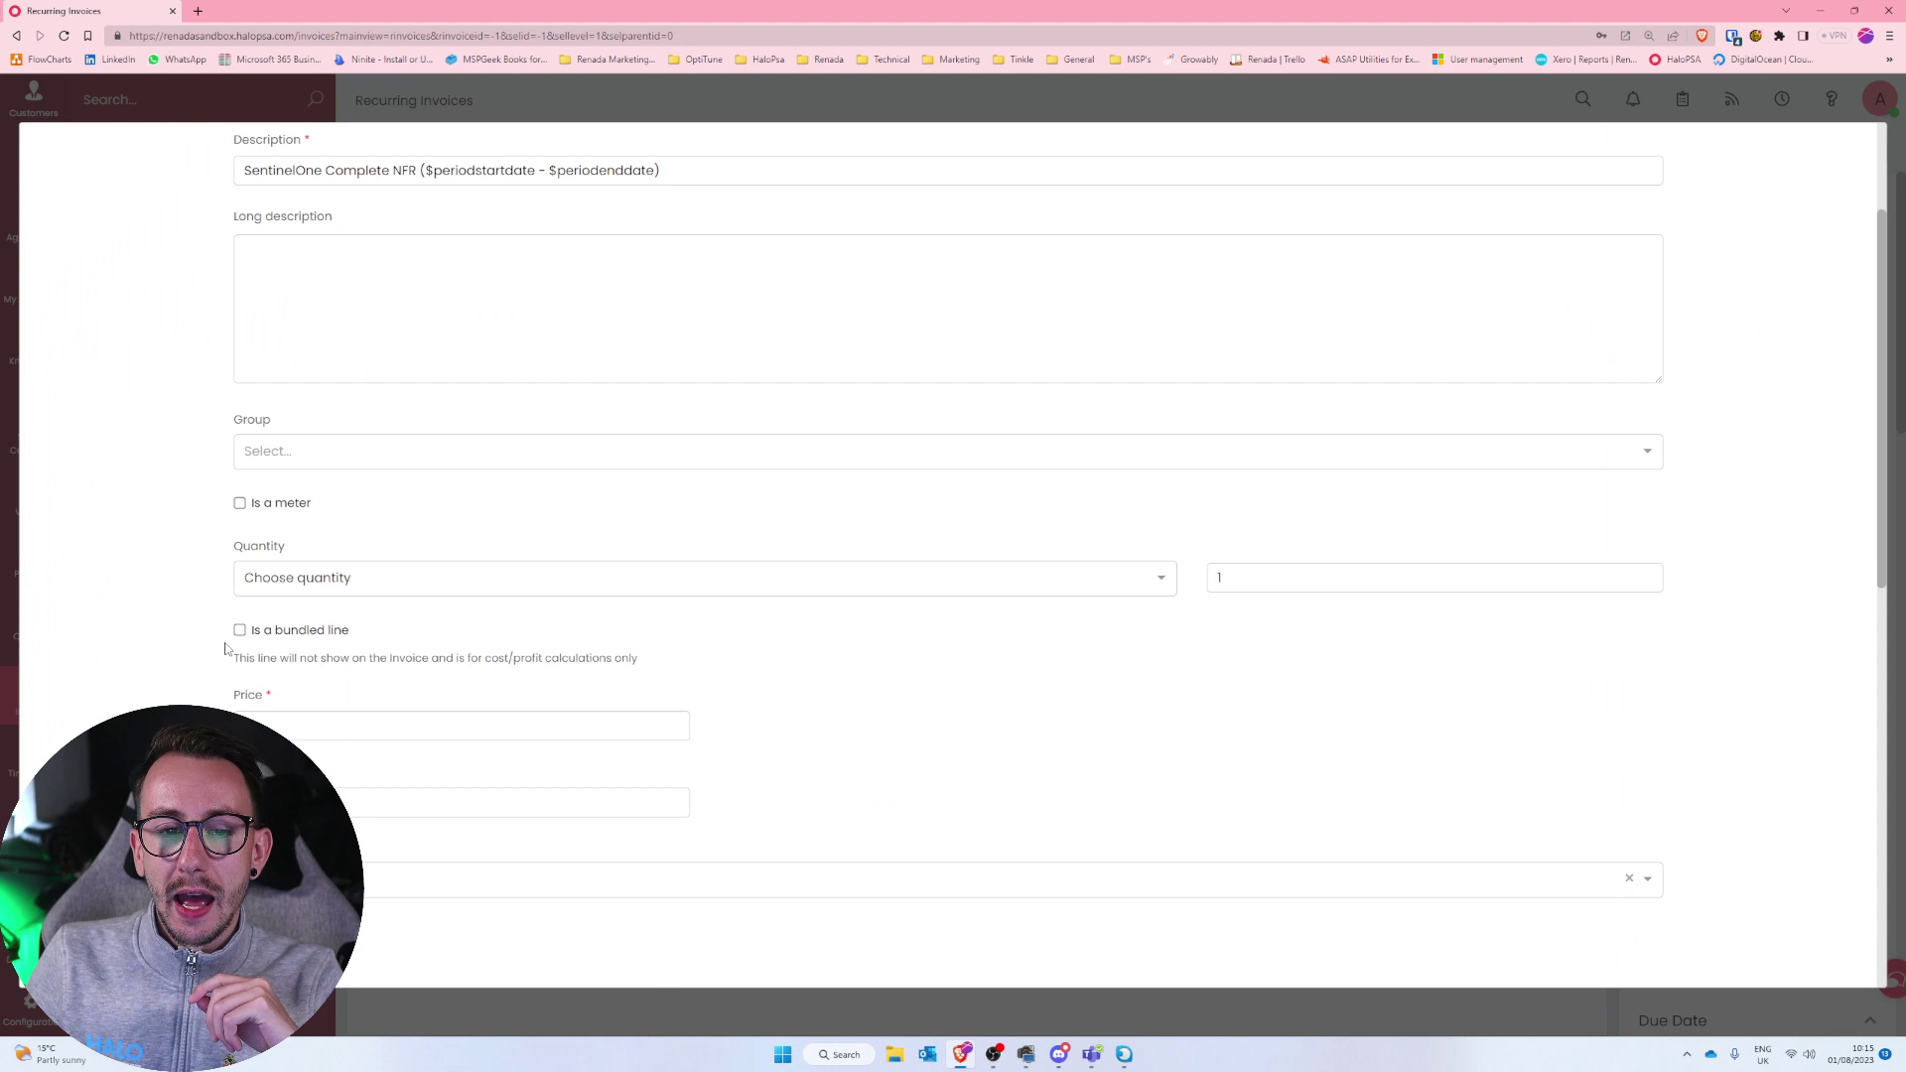
pyautogui.moveTo(227, 553); pyautogui.dragTo(305, 554)
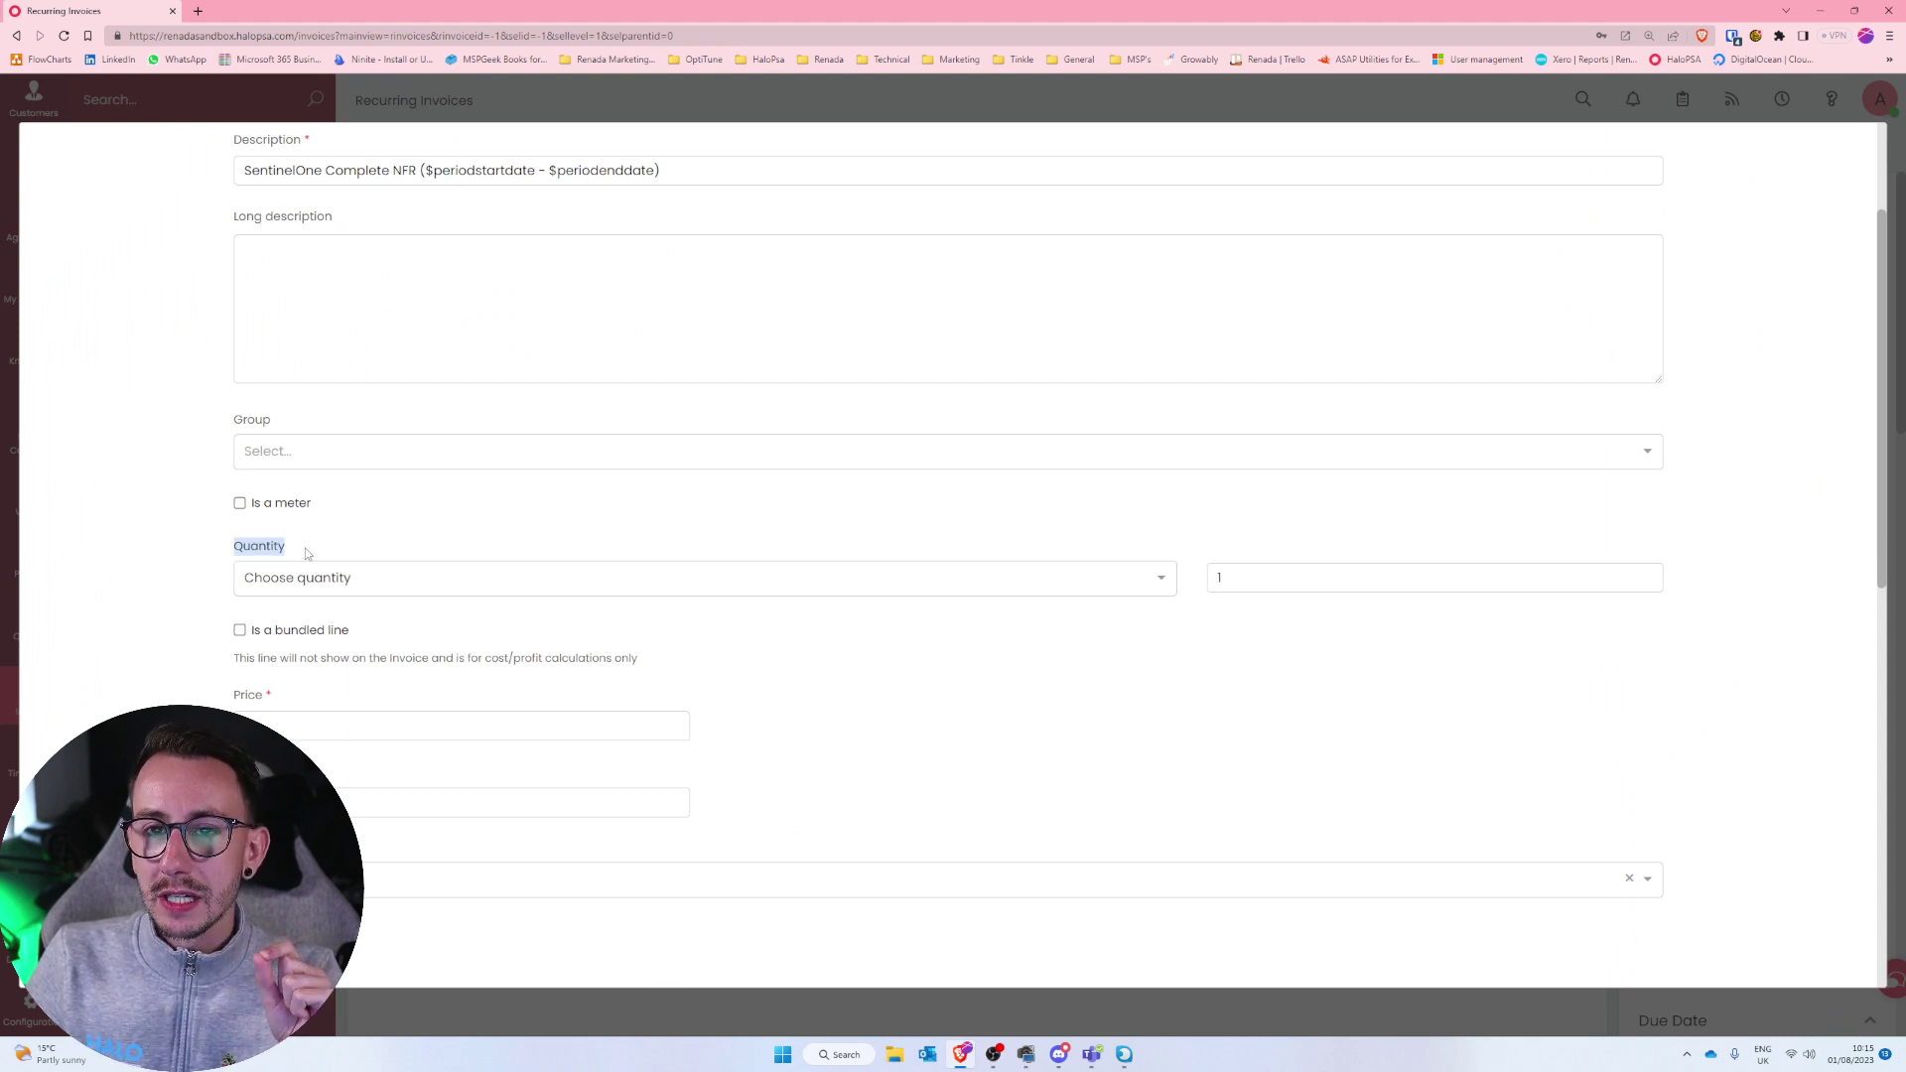
pyautogui.click(339, 586)
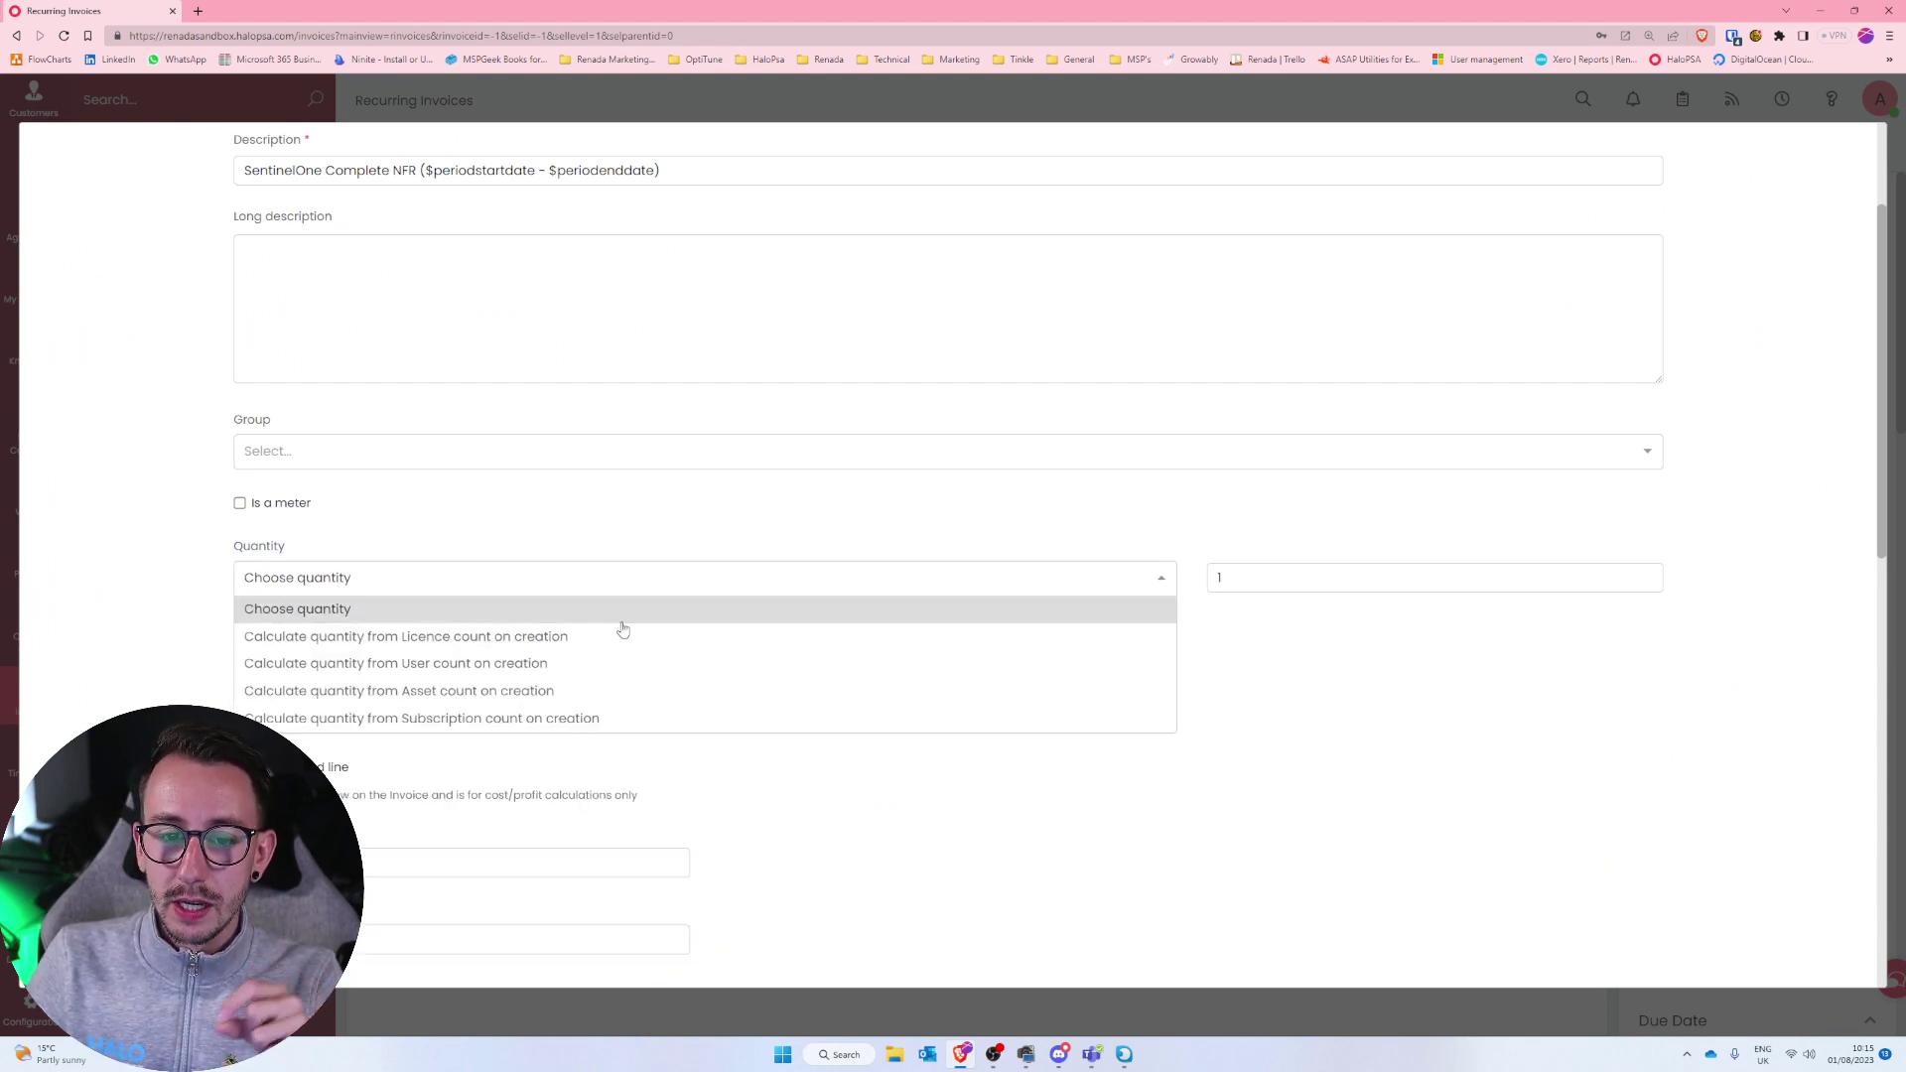
pyautogui.click(579, 719)
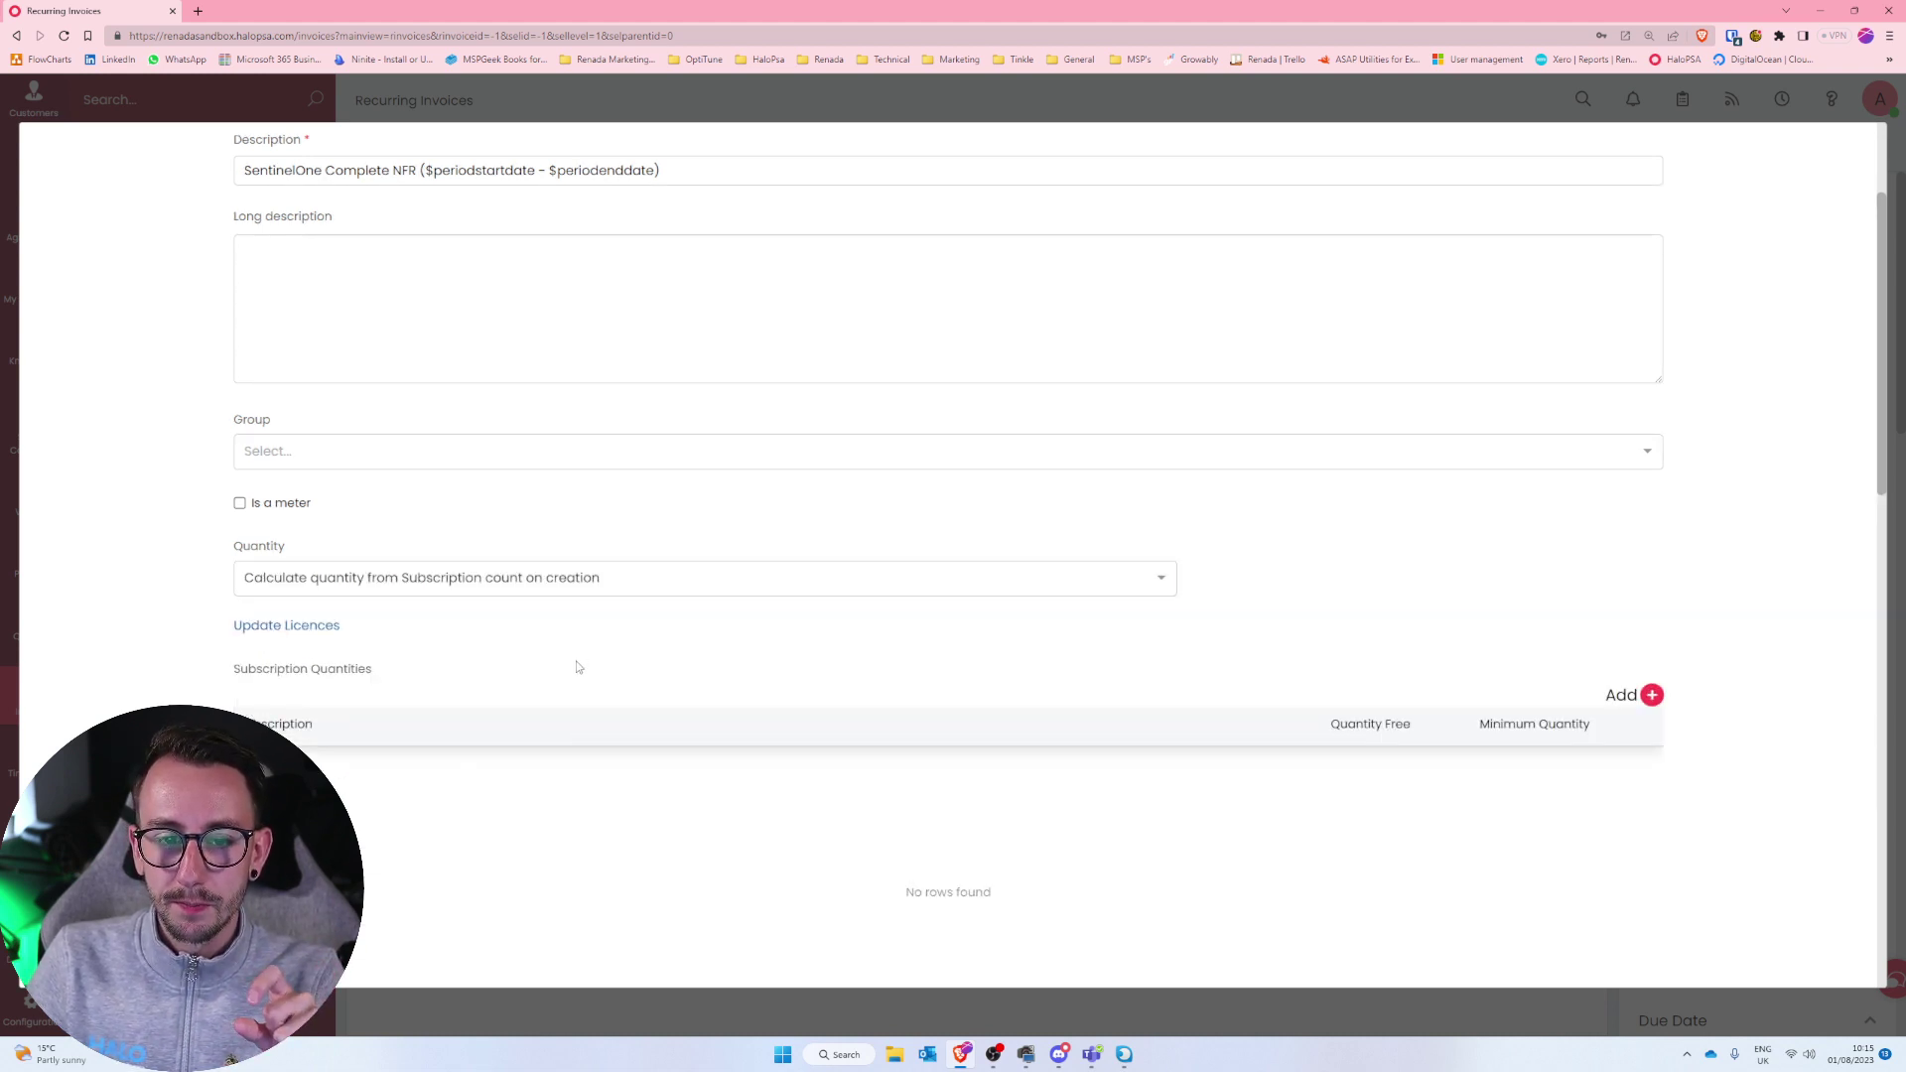
pyautogui.scroll(-2, 579, 667)
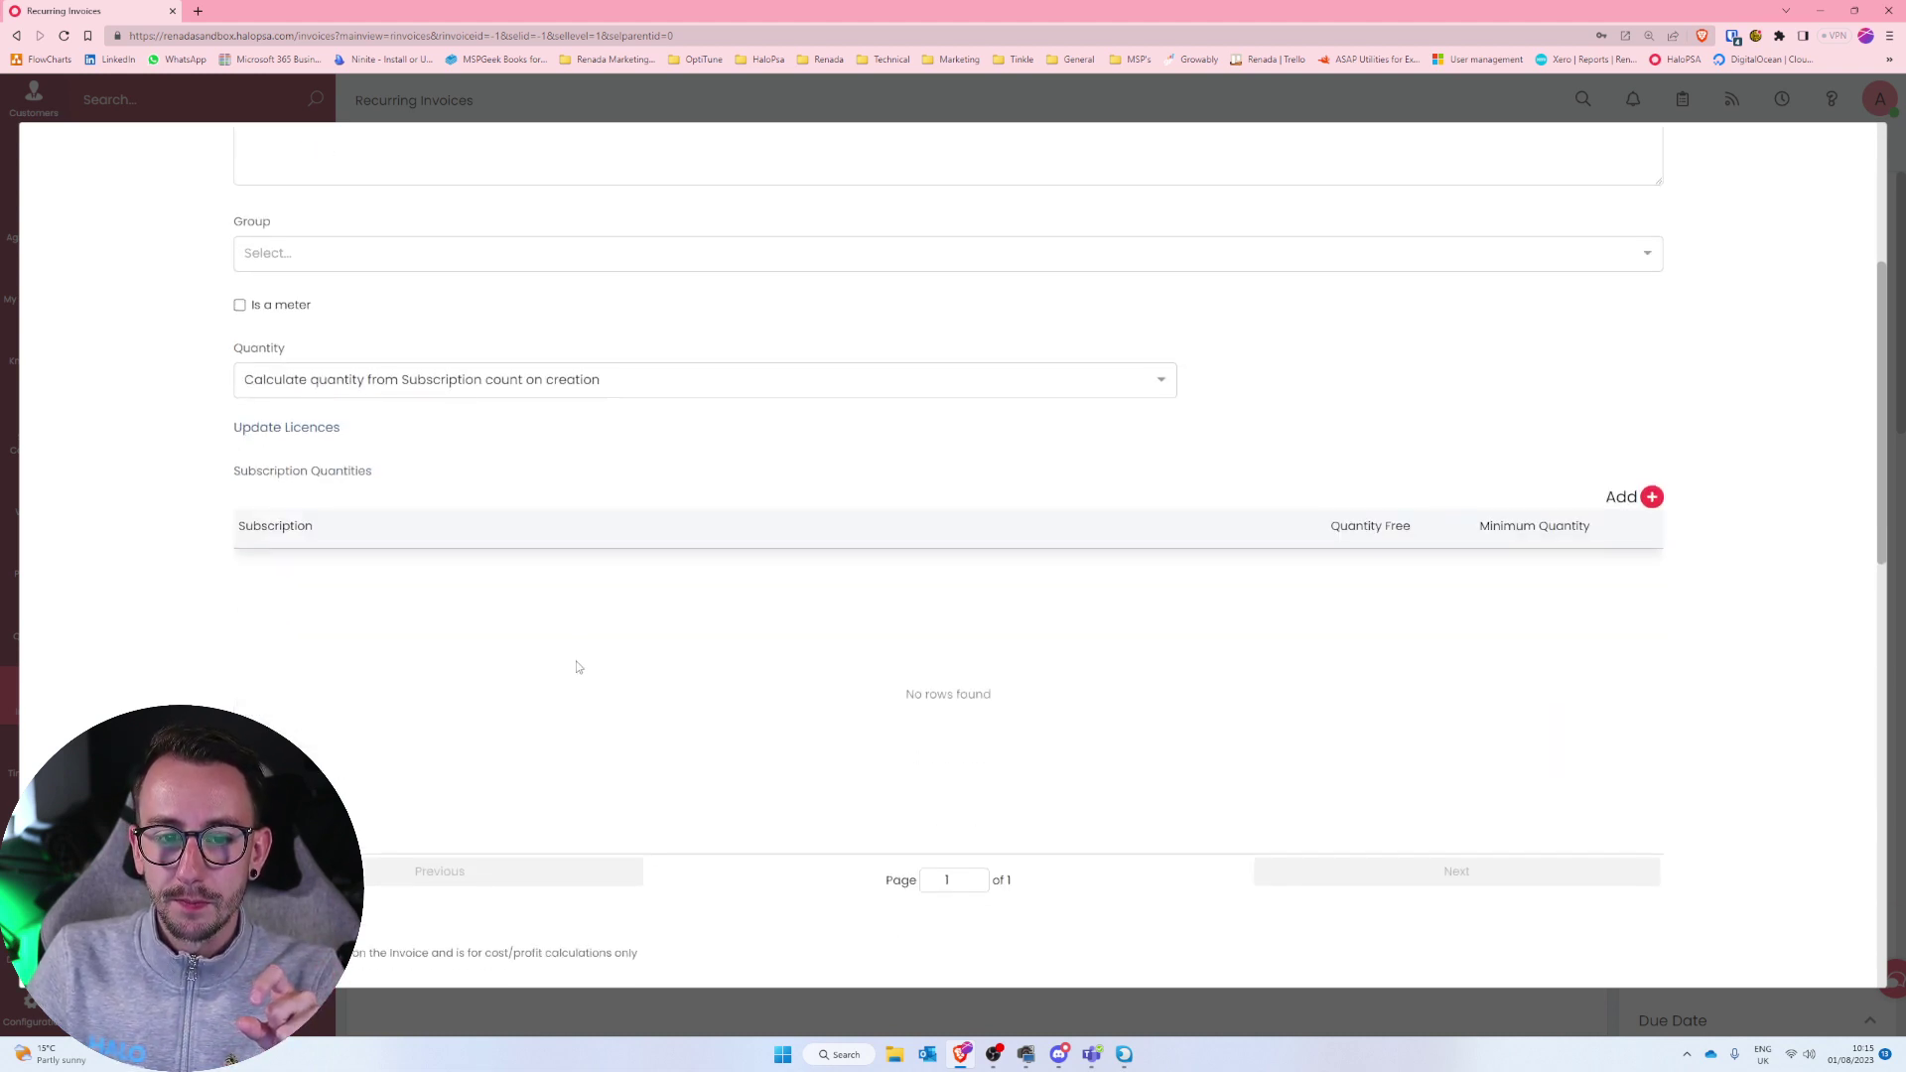
# Add a subscription quantity entry linked to the SentinelOne Complete NFR subscription.
pyautogui.click(1654, 498)
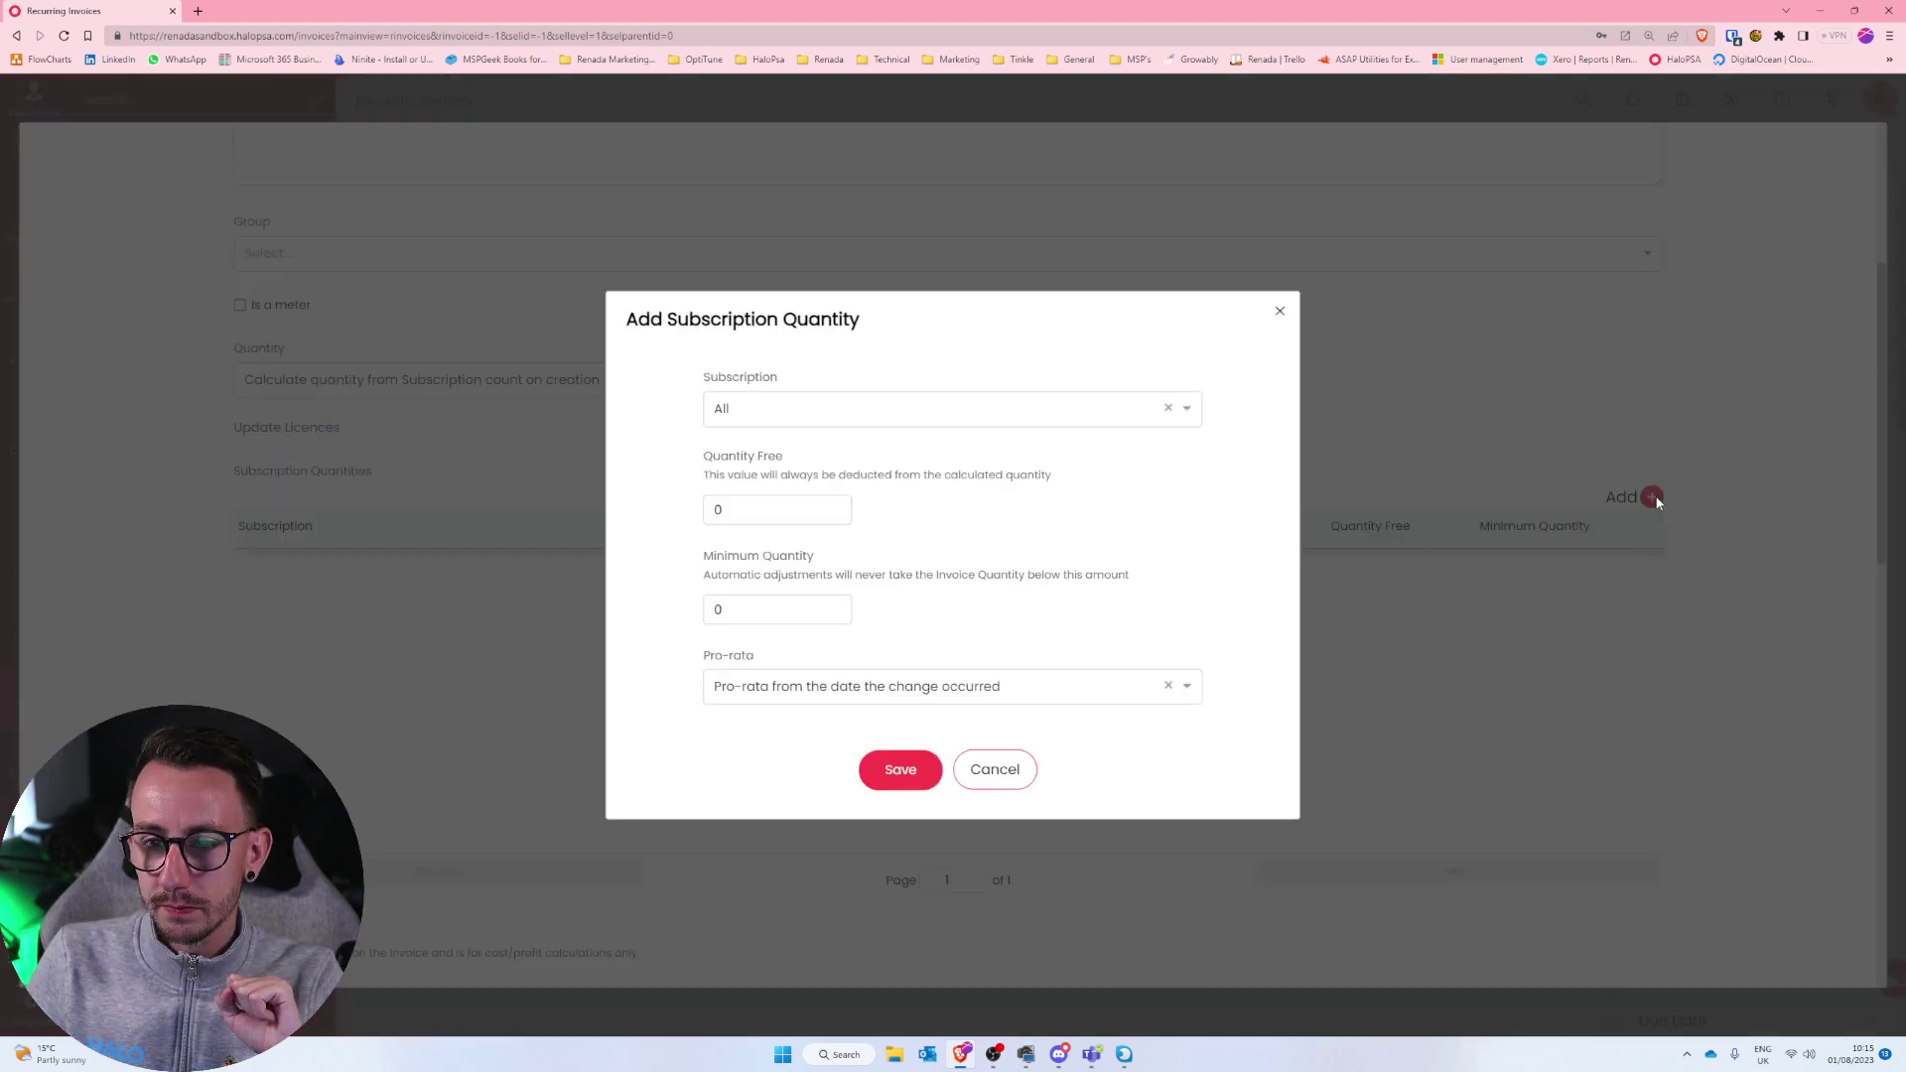
pyautogui.click(1000, 415)
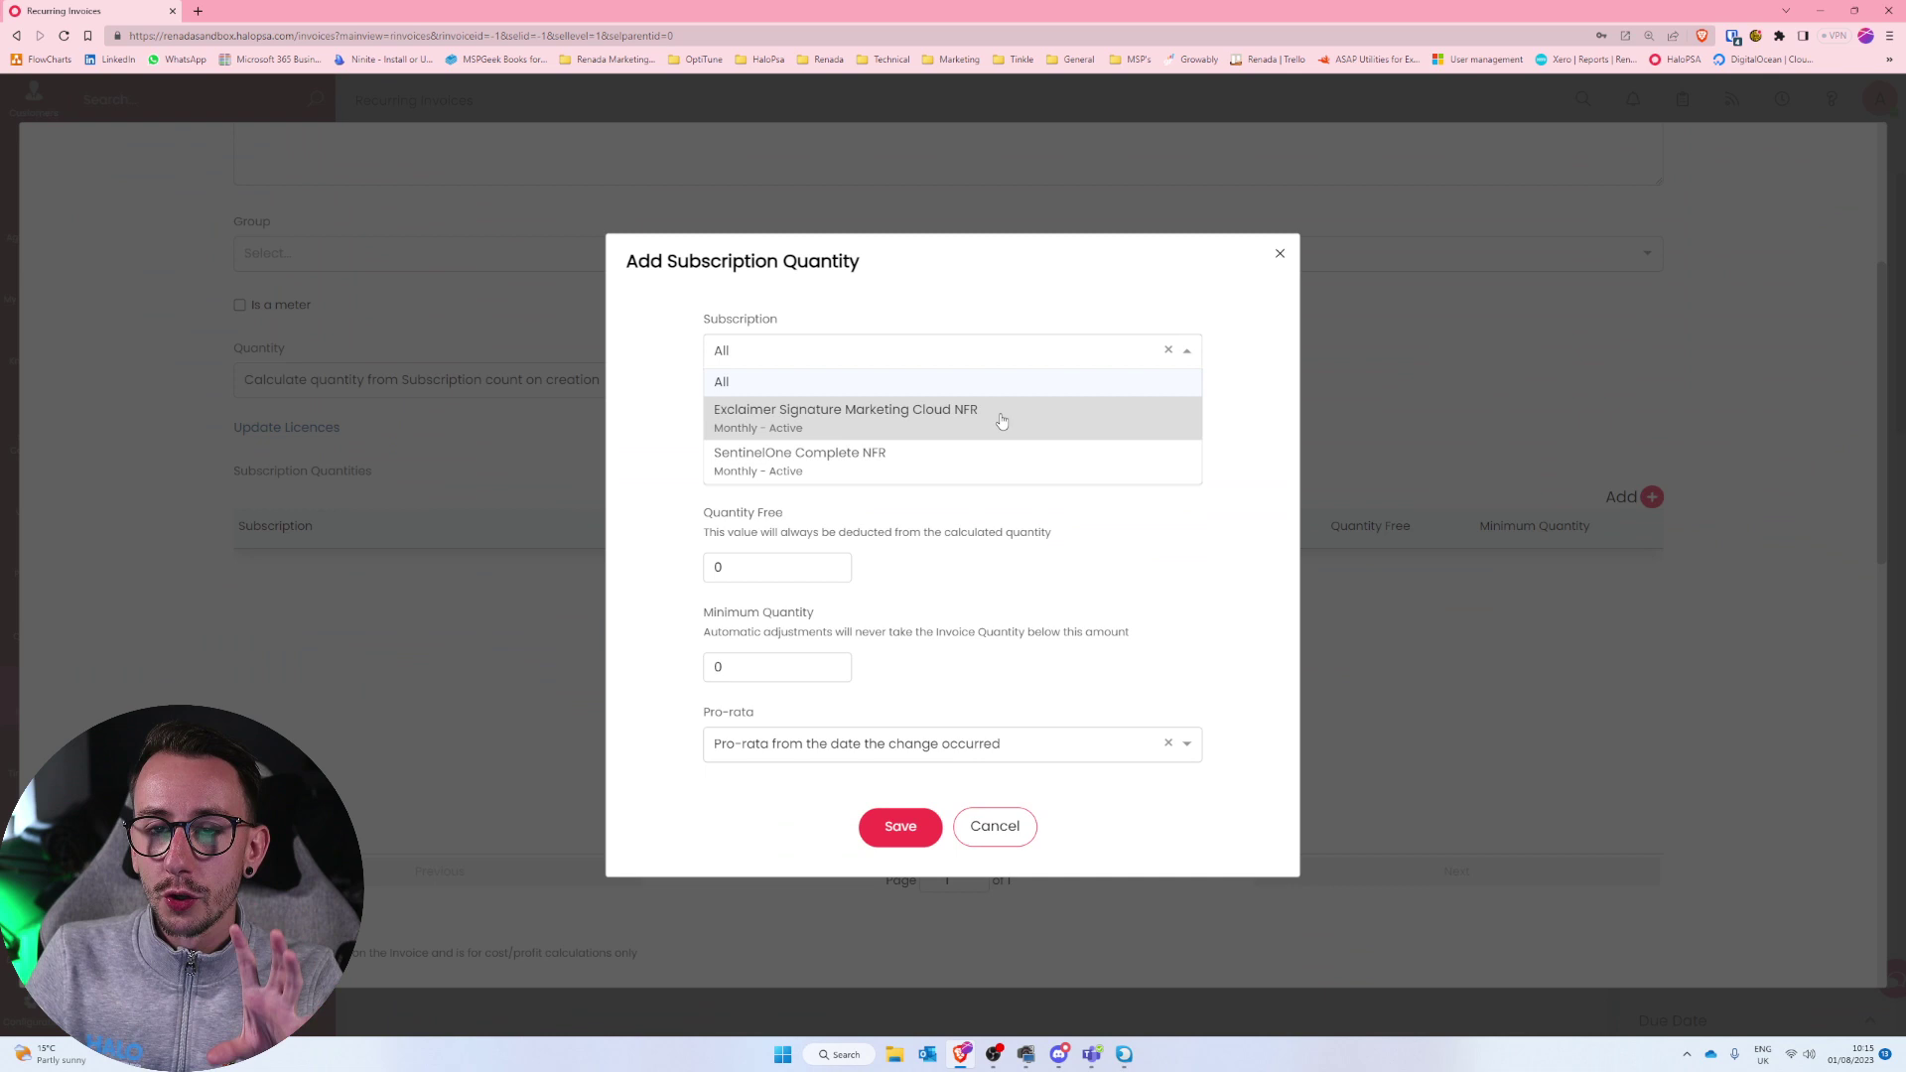
pyautogui.click(1031, 459)
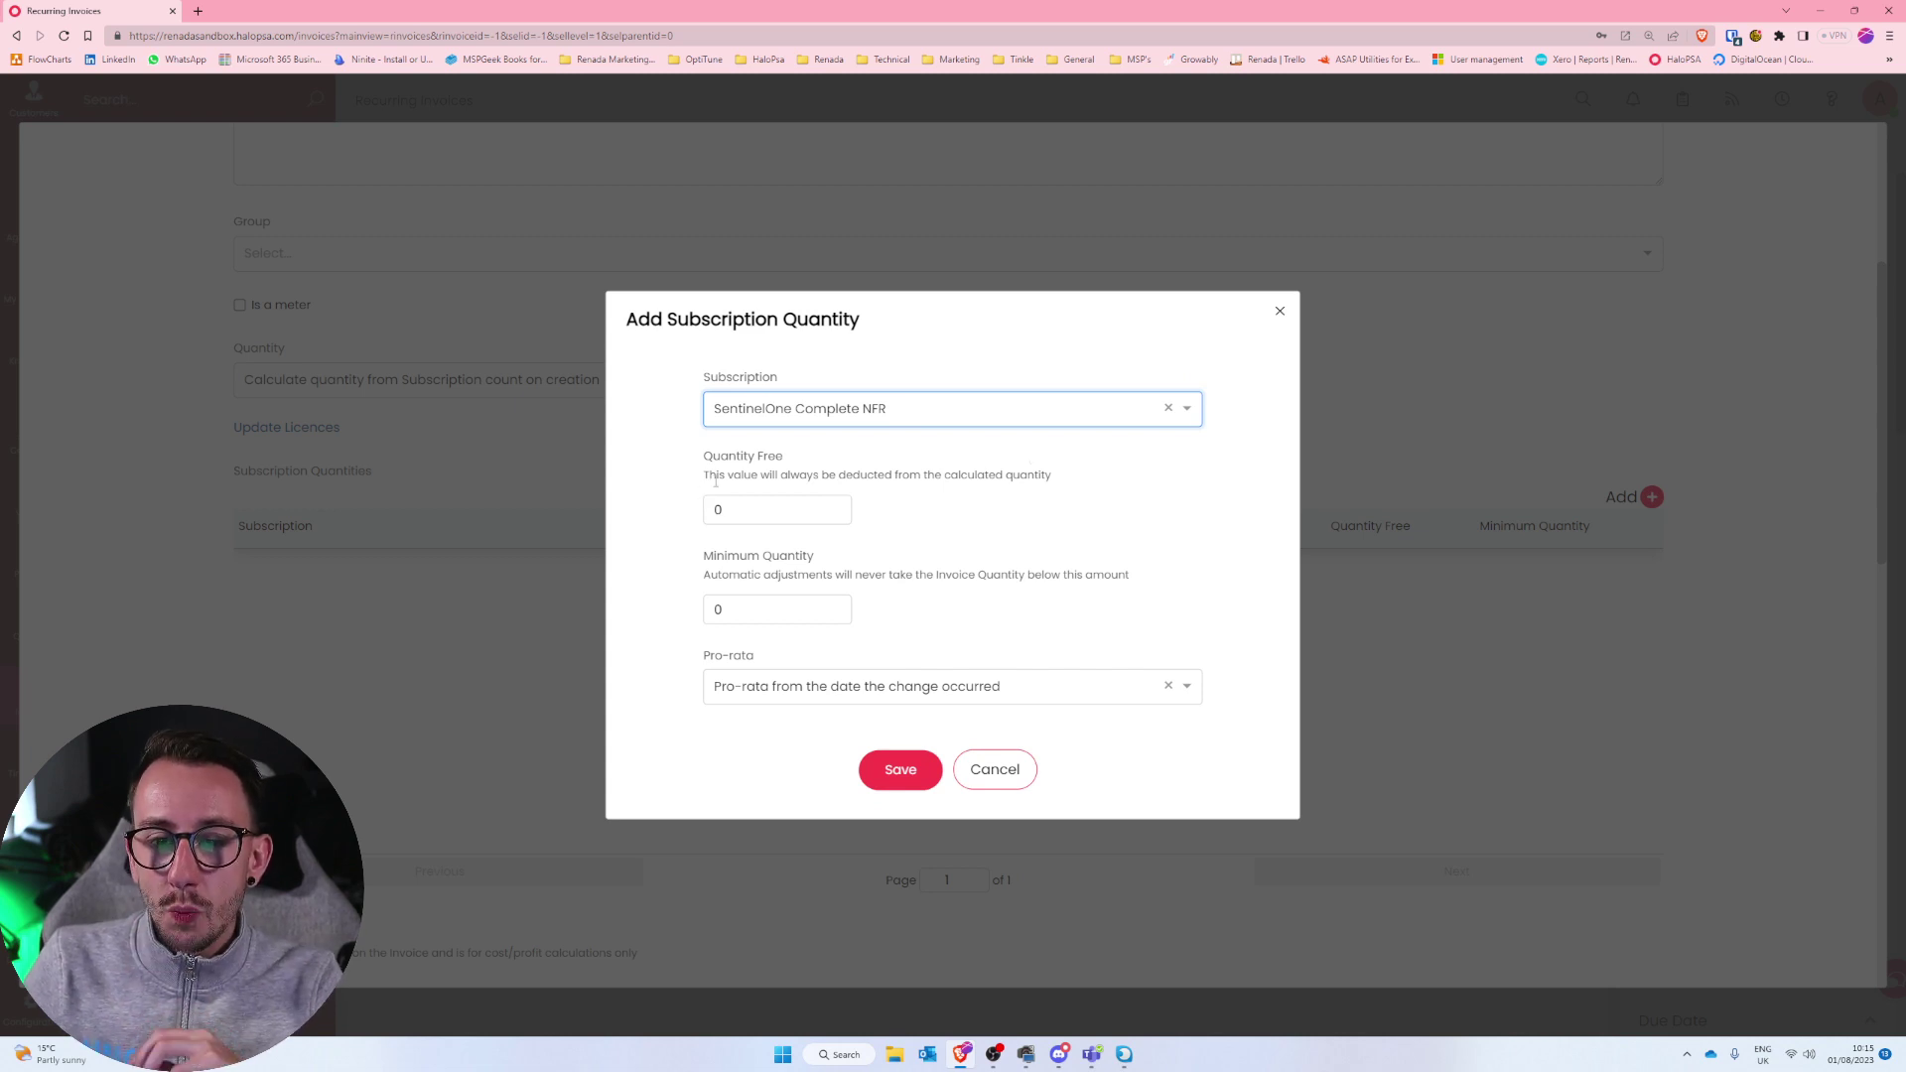
# Leave Quantity Free and Minimum Quantity at 0 and review the pro-rata choices.
pyautogui.moveTo(704, 475); pyautogui.dragTo(1076, 487)
pyautogui.click(1081, 491)
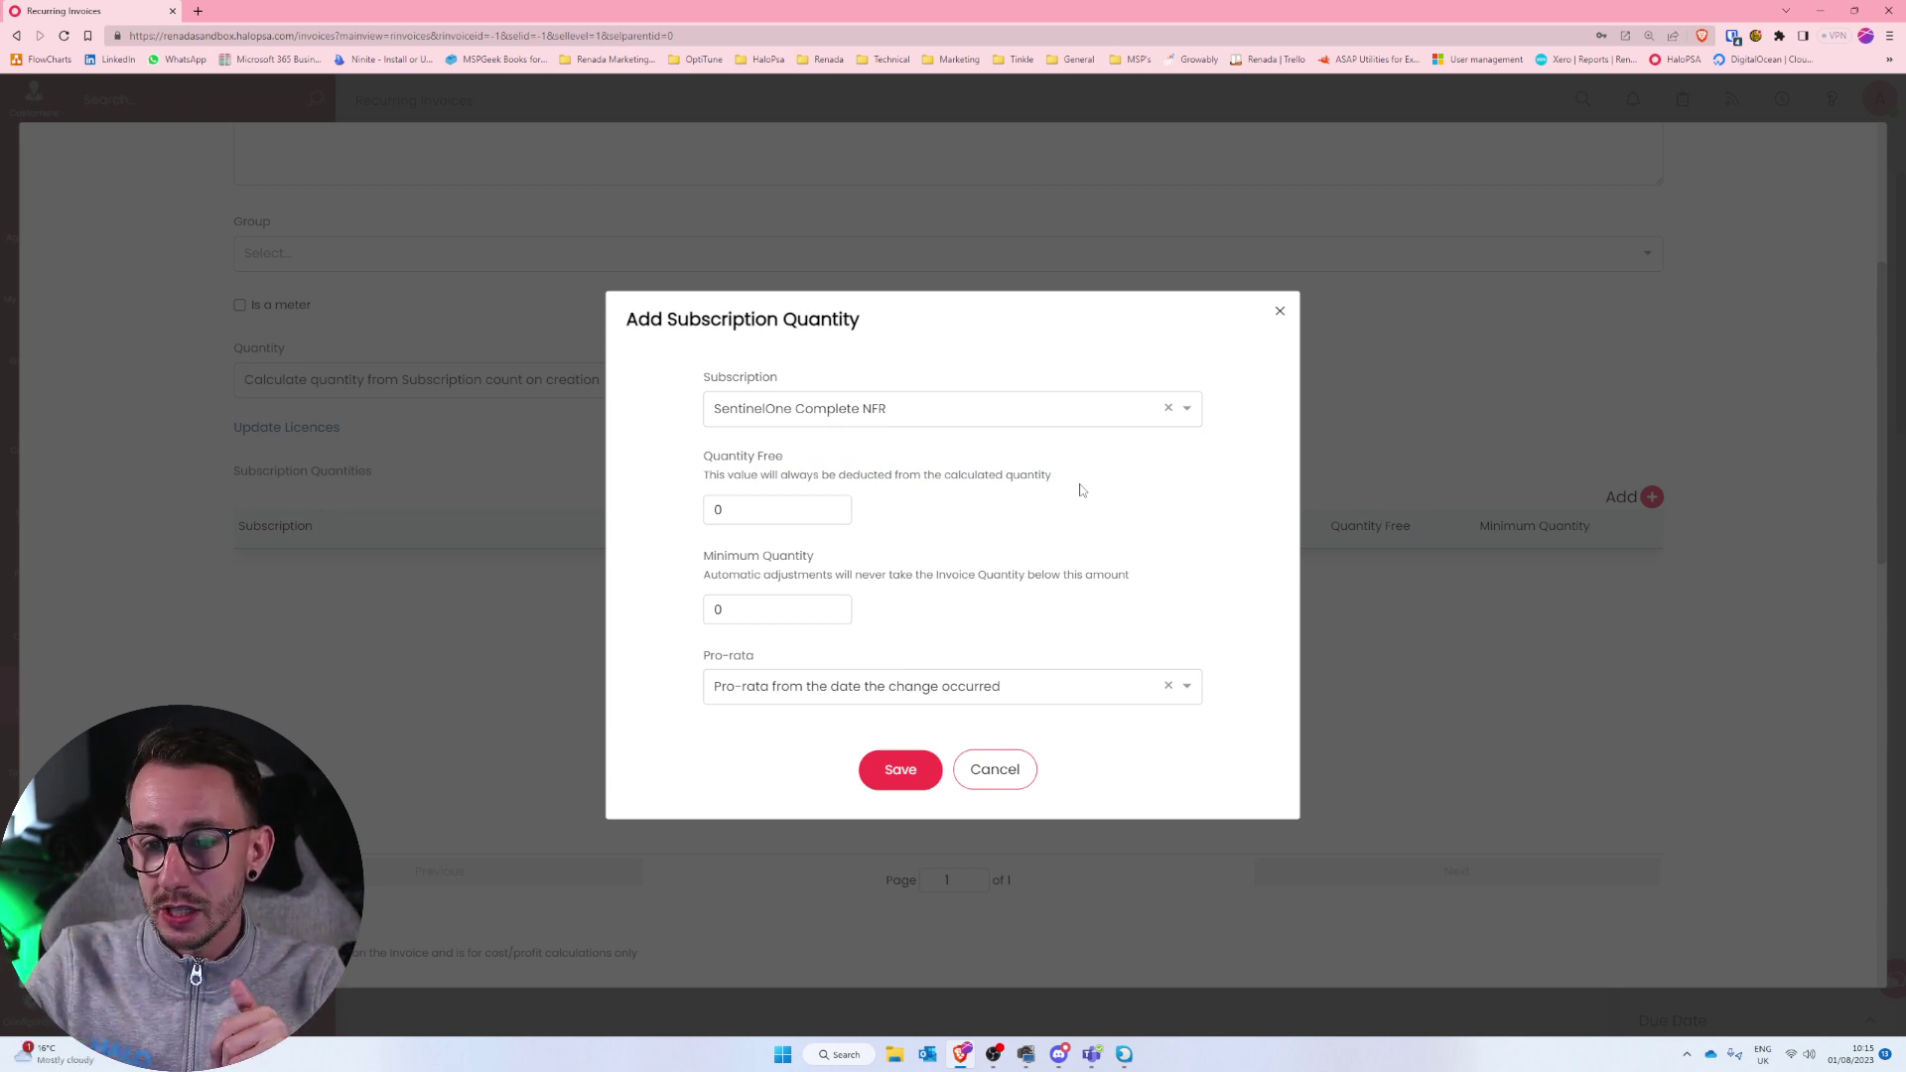
pyautogui.moveTo(1132, 582); pyautogui.dragTo(697, 555)
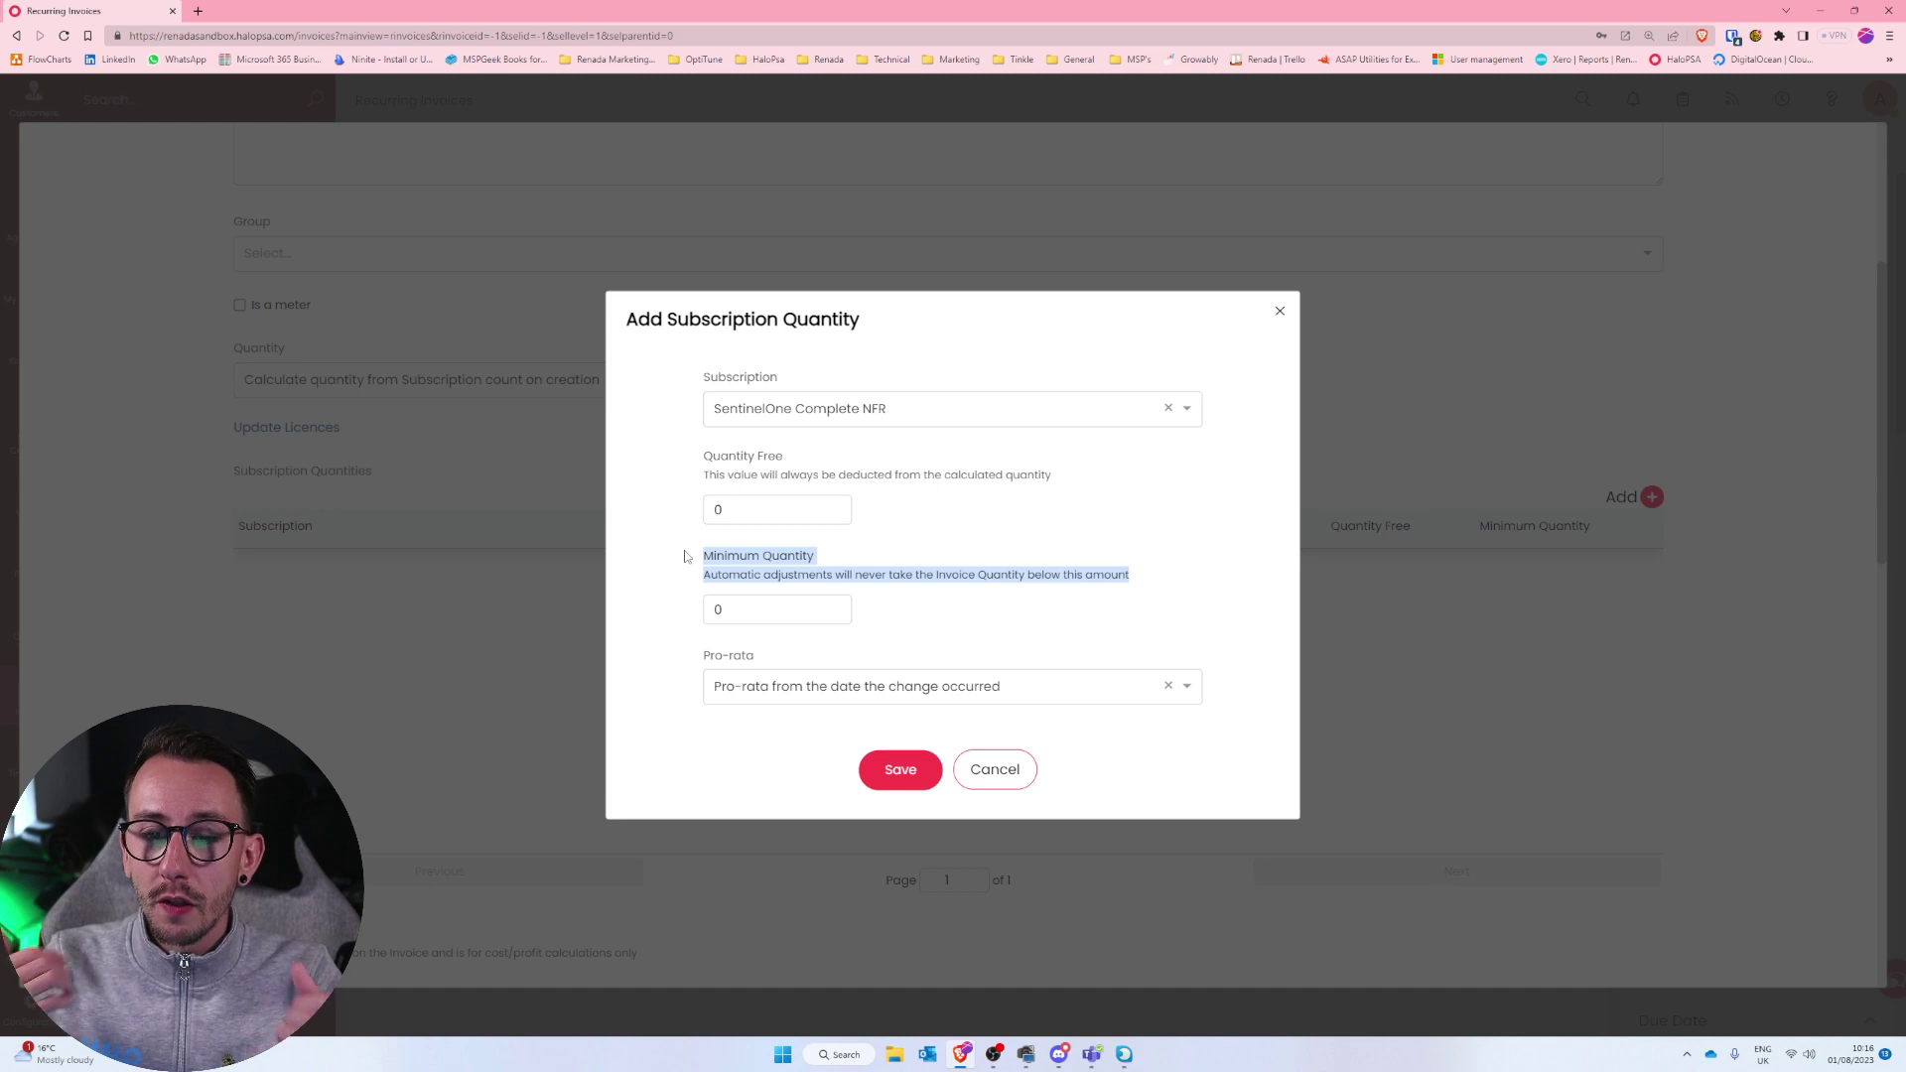
pyautogui.doubleClick(755, 610)
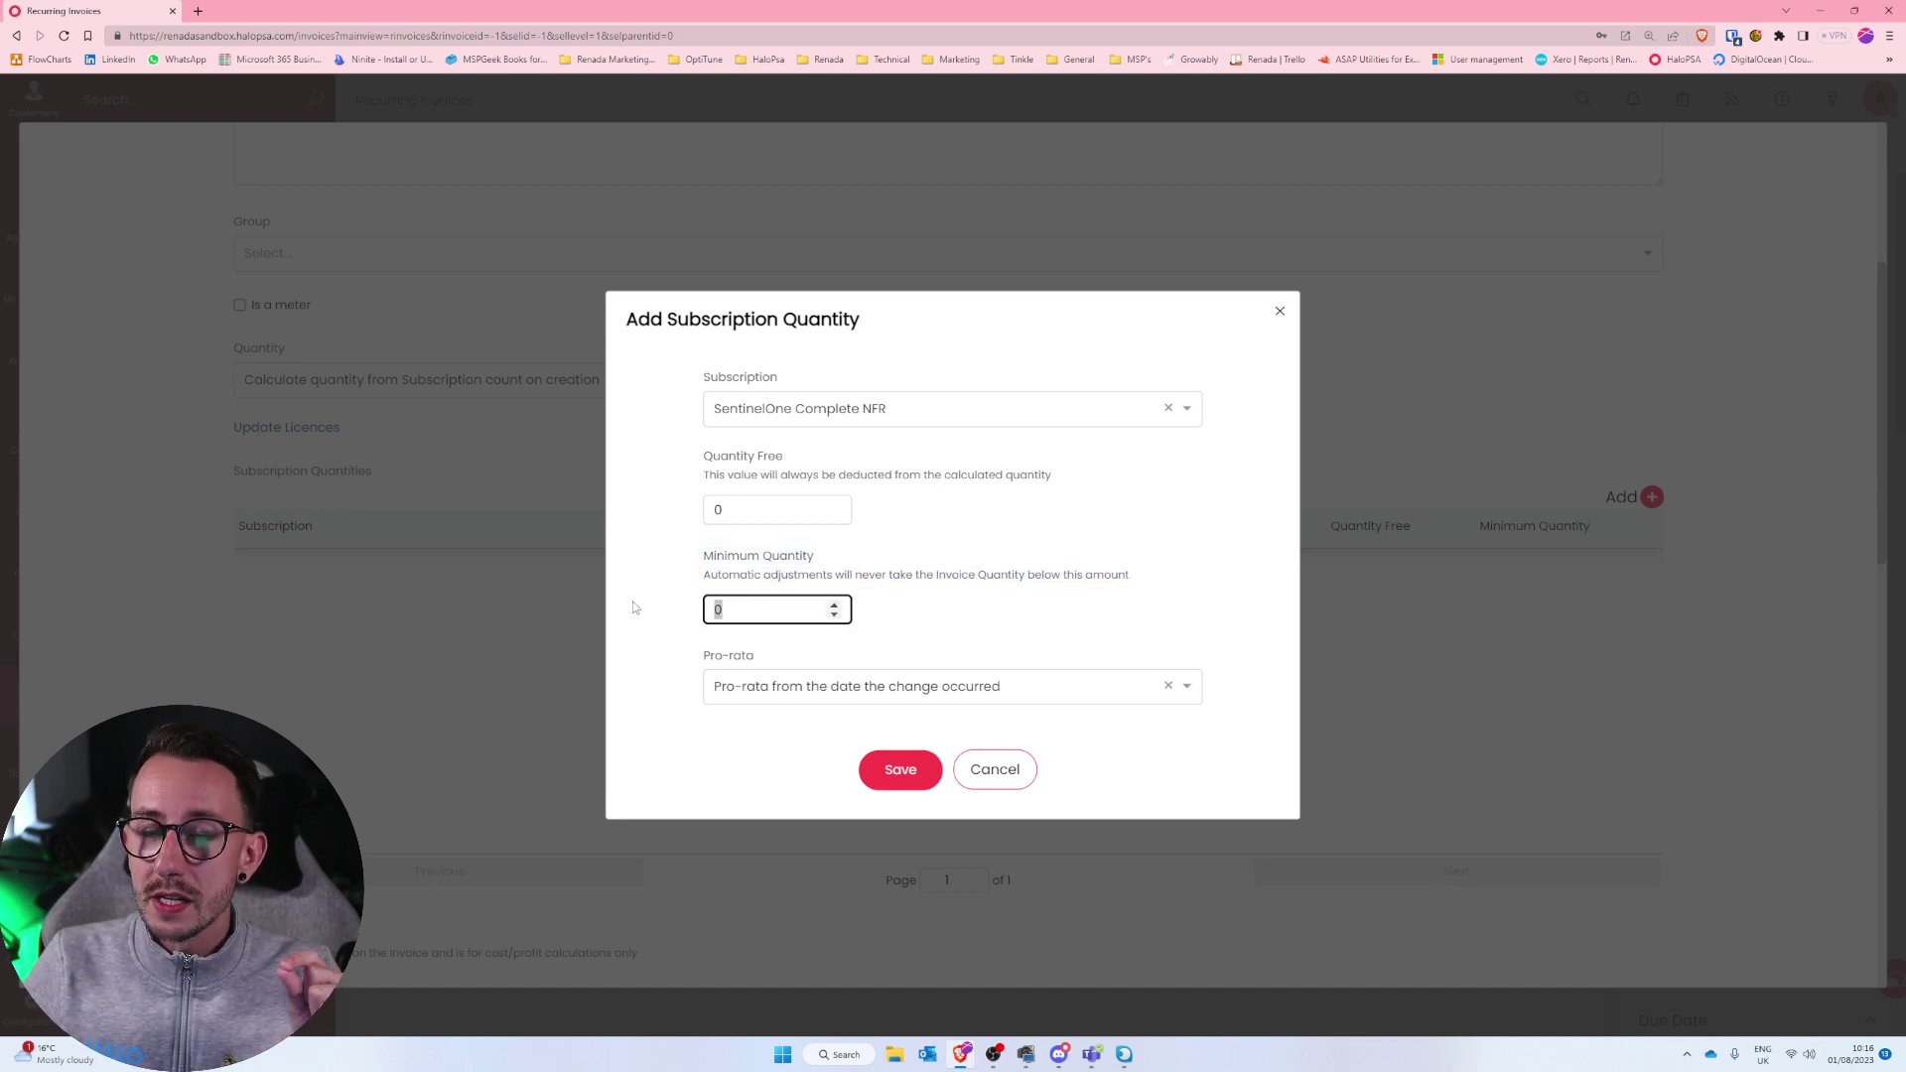
pyautogui.moveTo(698, 658); pyautogui.dragTo(778, 660)
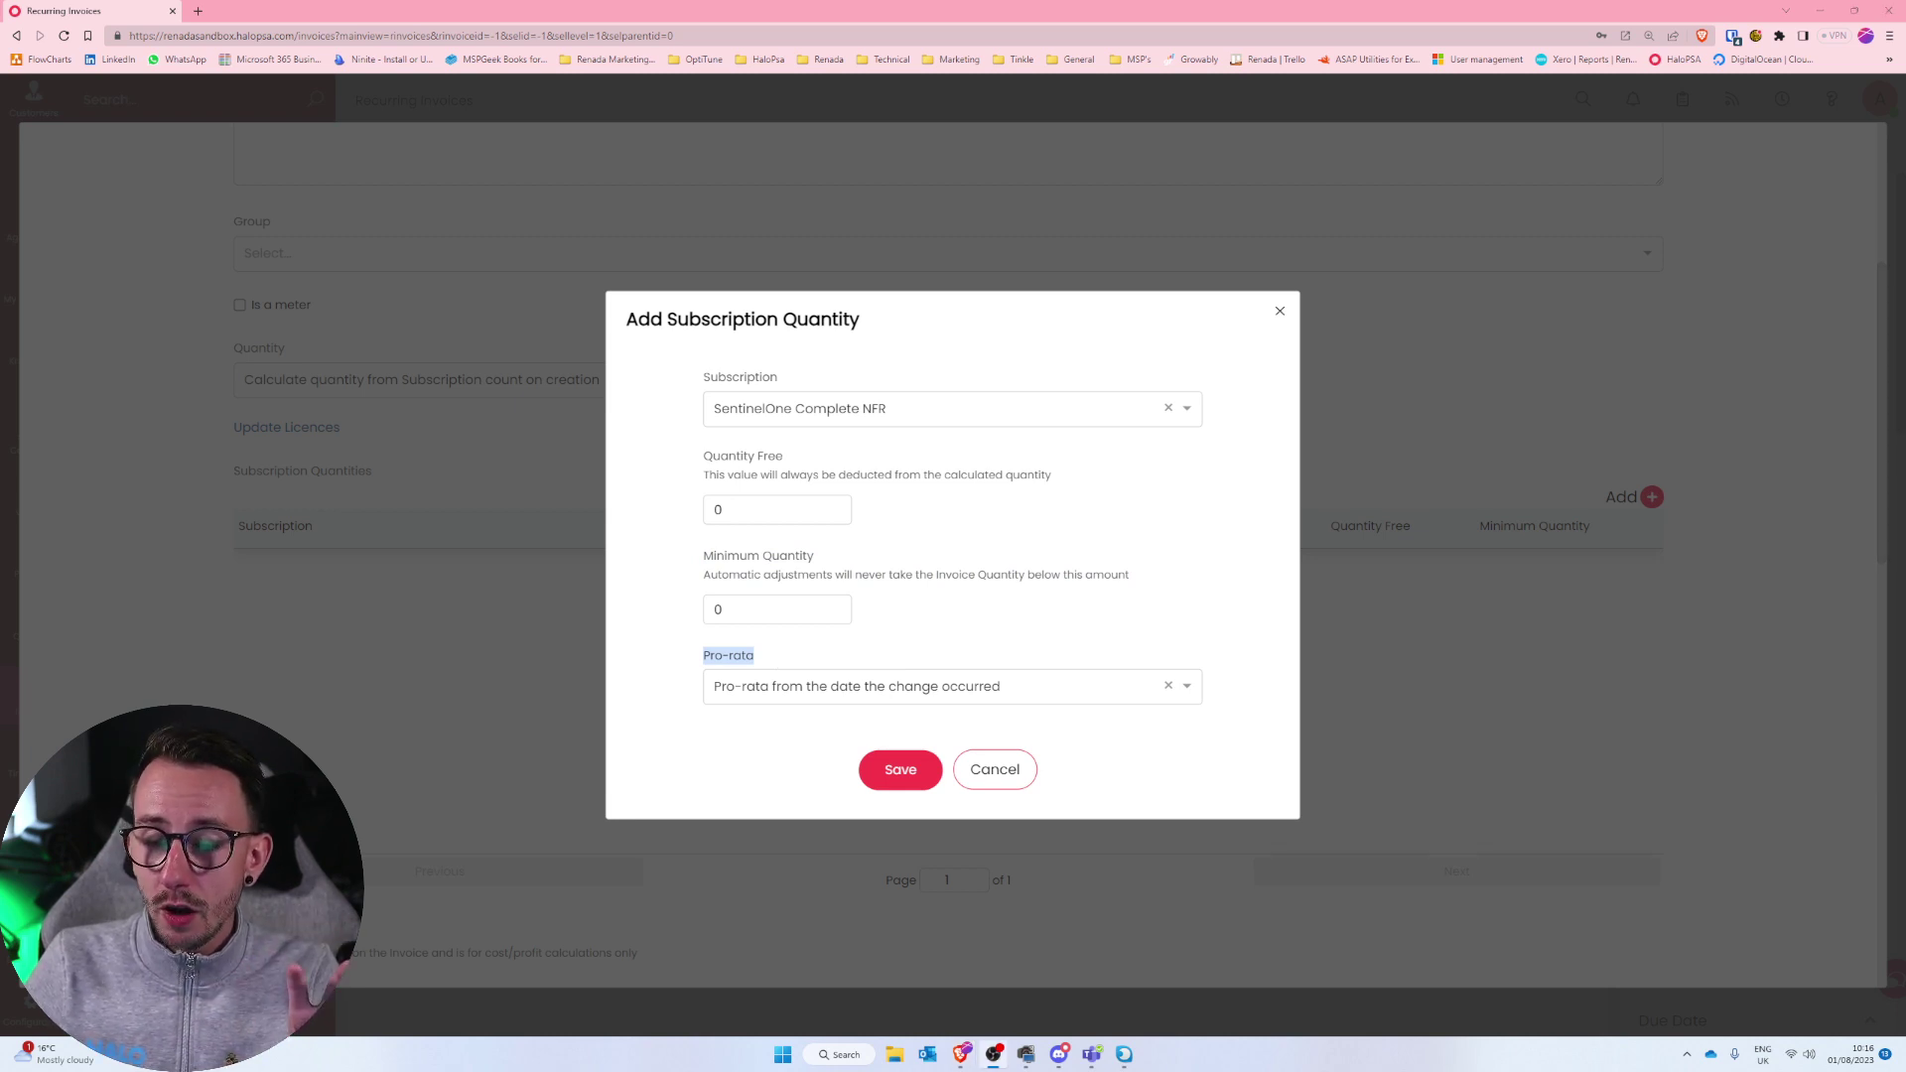
pyautogui.click(930, 687)
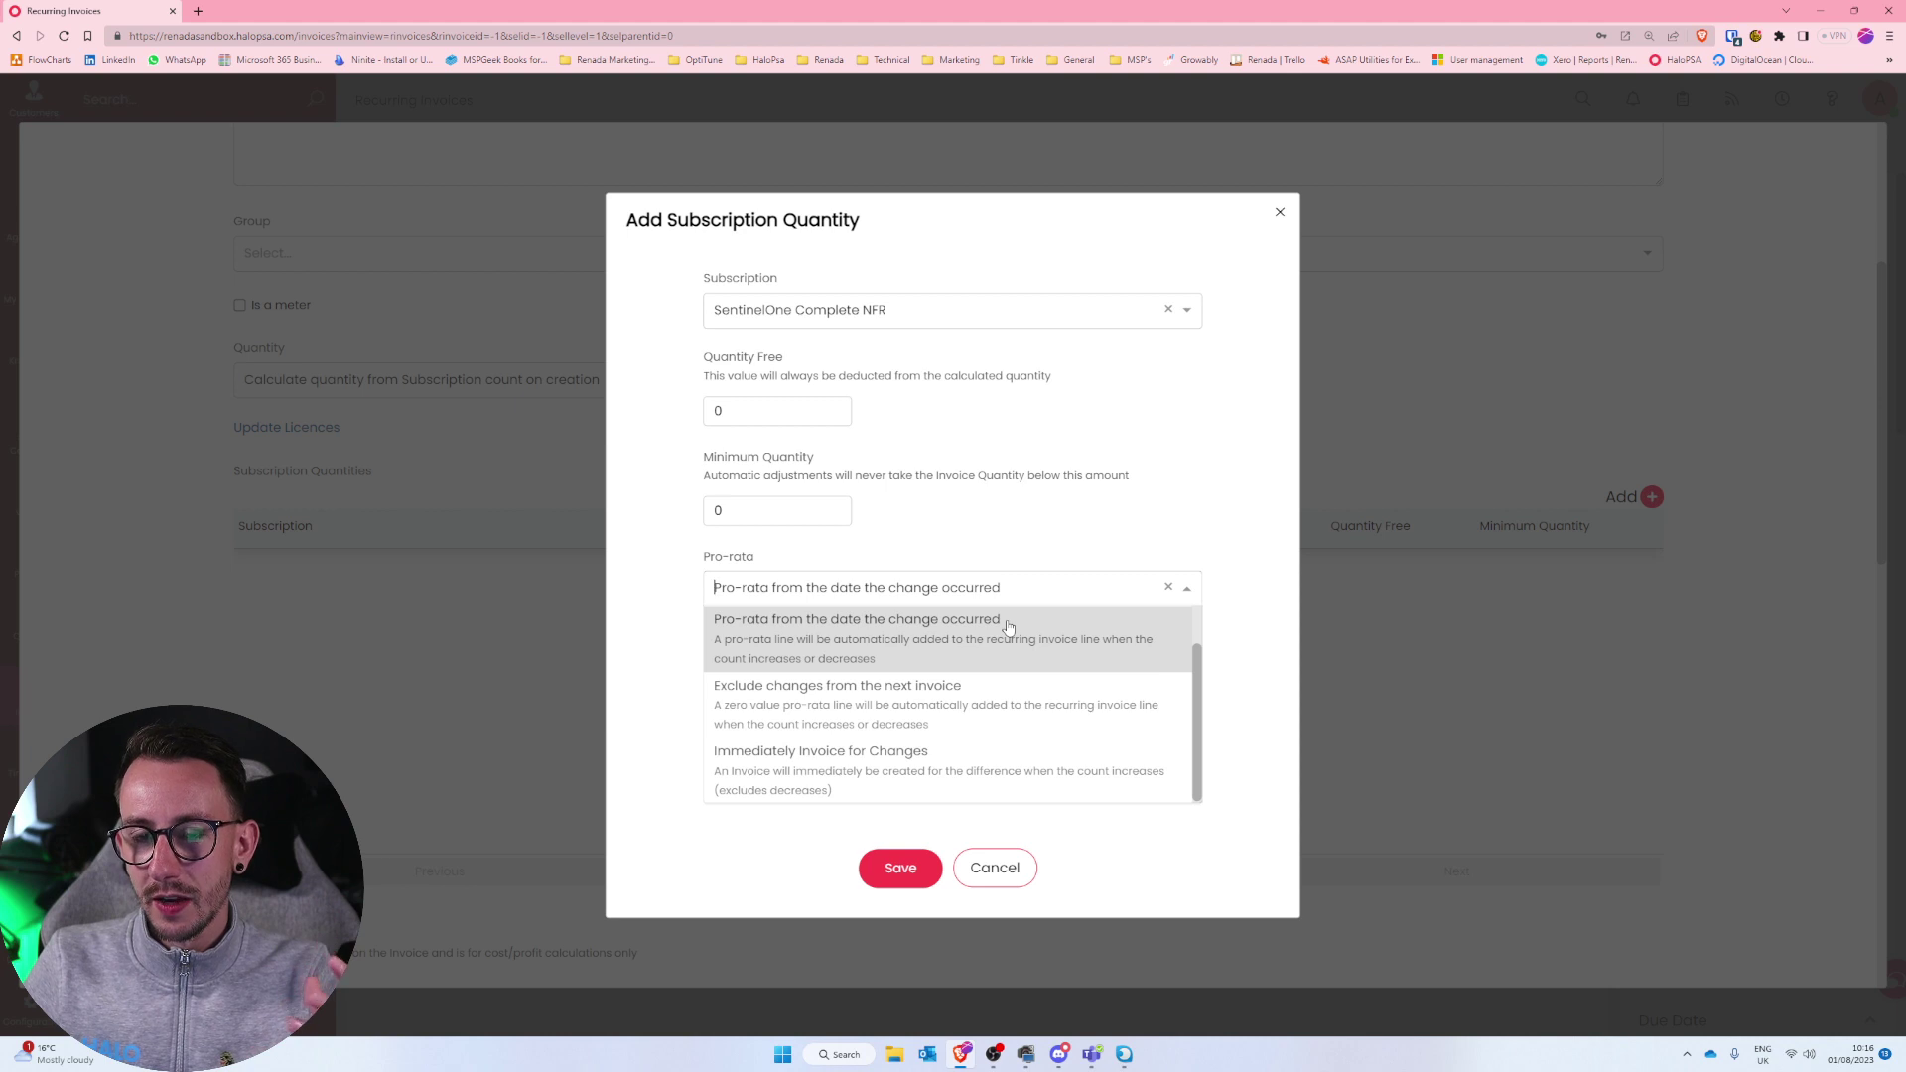
# Keep the SentinelOne entry's pro-rata set to 'from the date the change occurred'.
pyautogui.click(1008, 627)
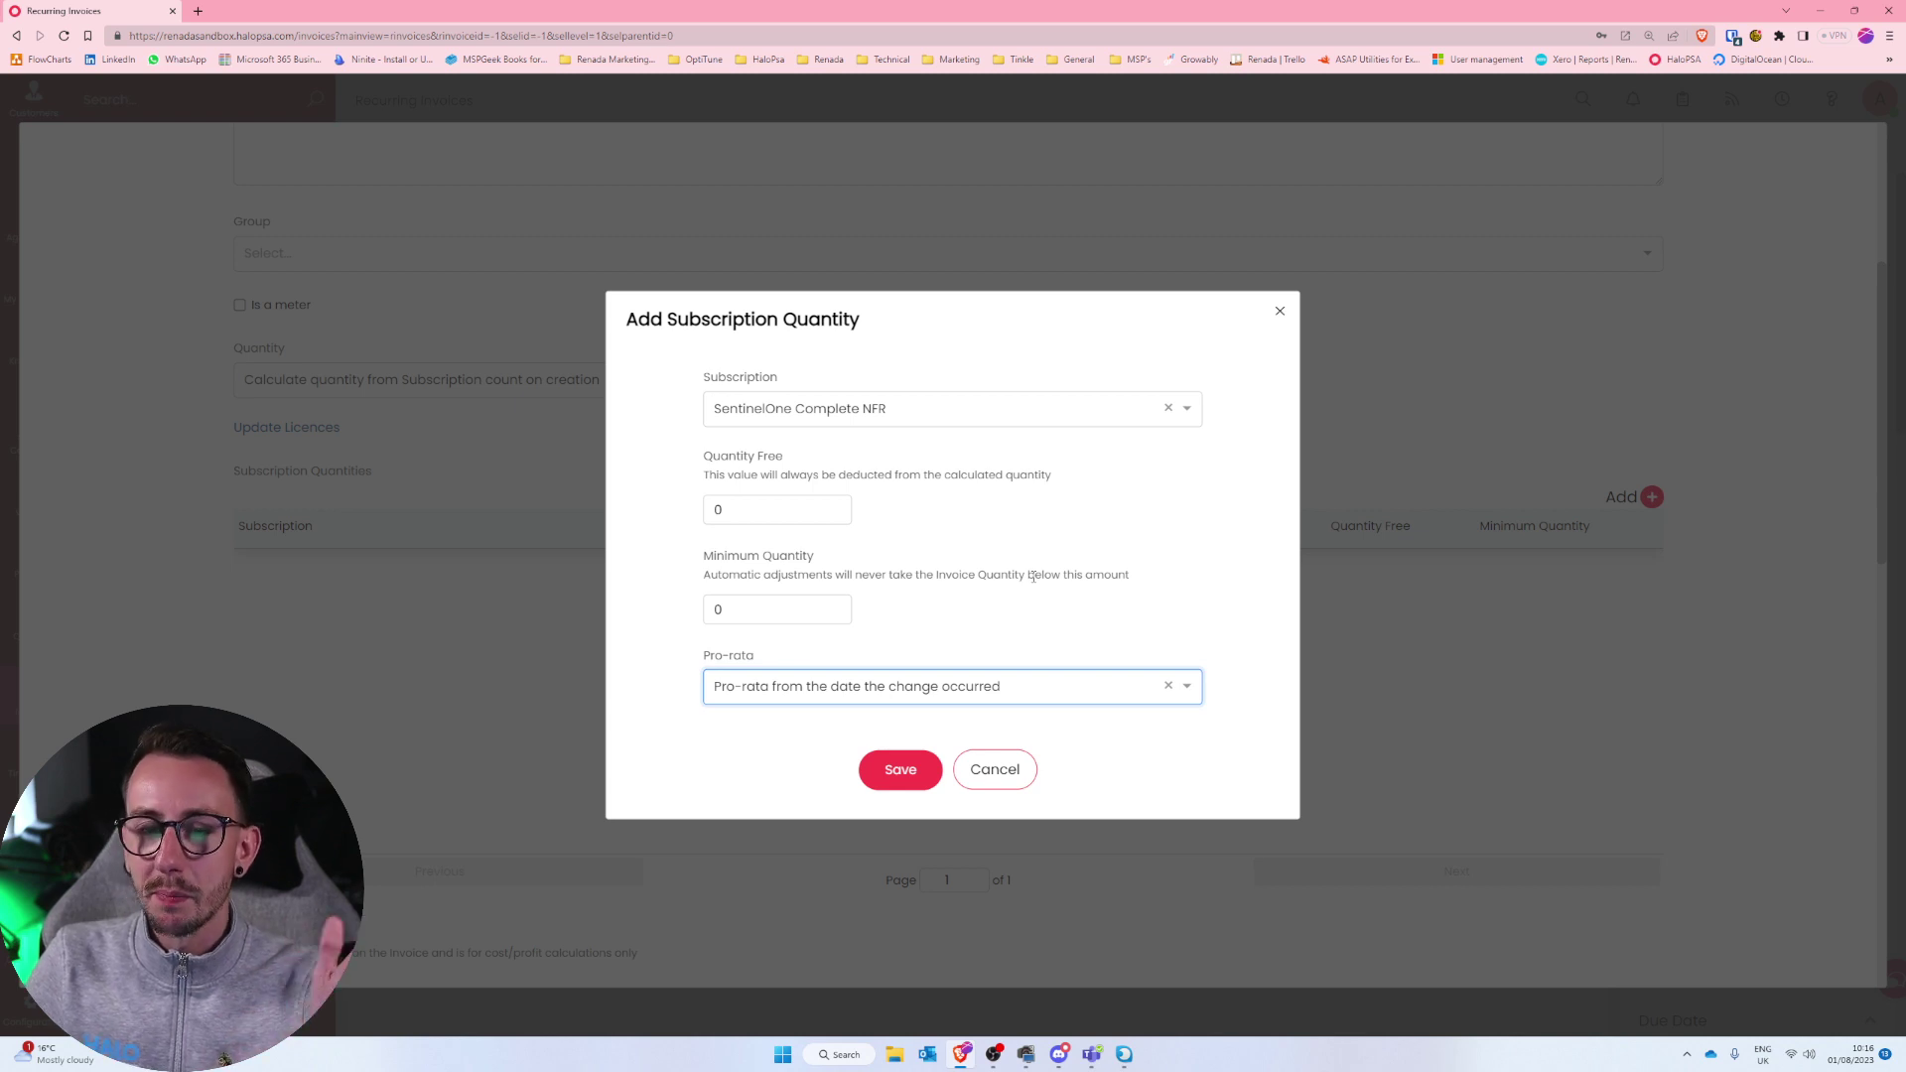
pyautogui.click(982, 686)
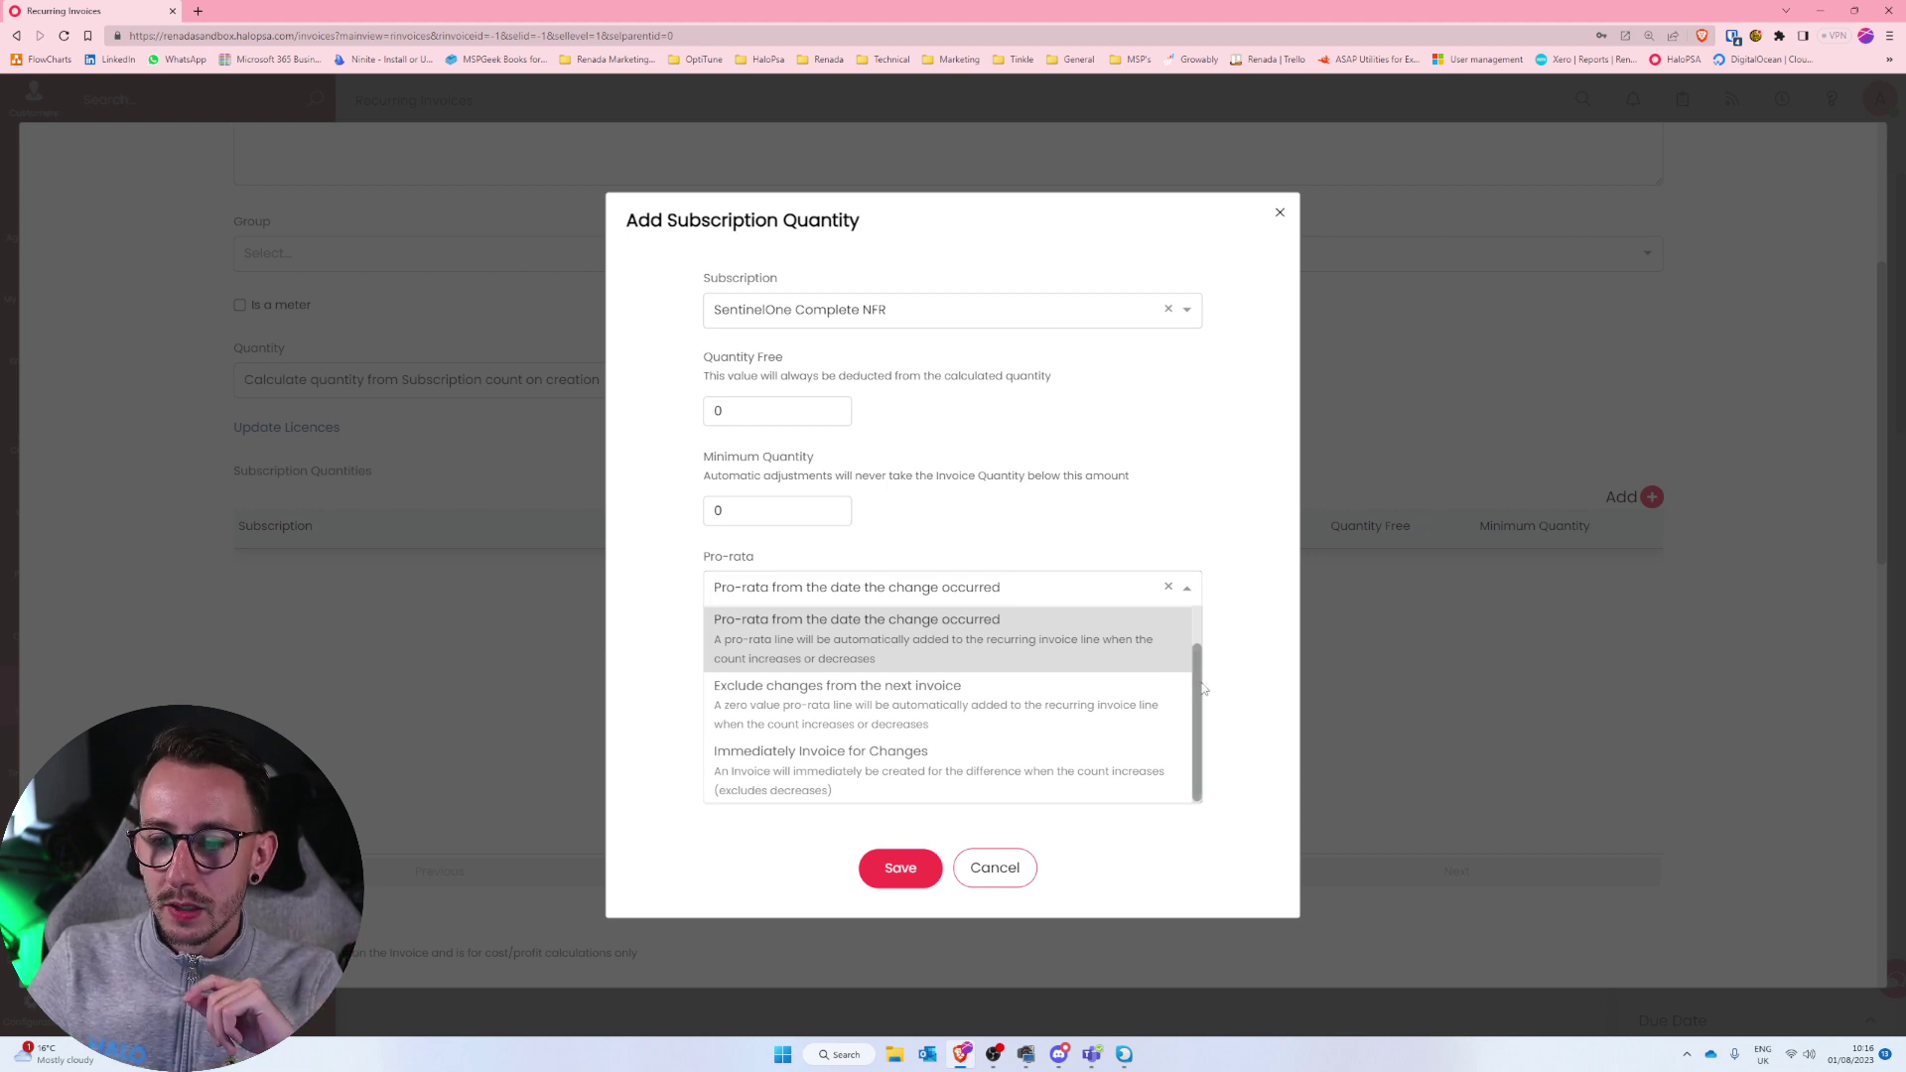
pyautogui.scroll(1, 1198, 643)
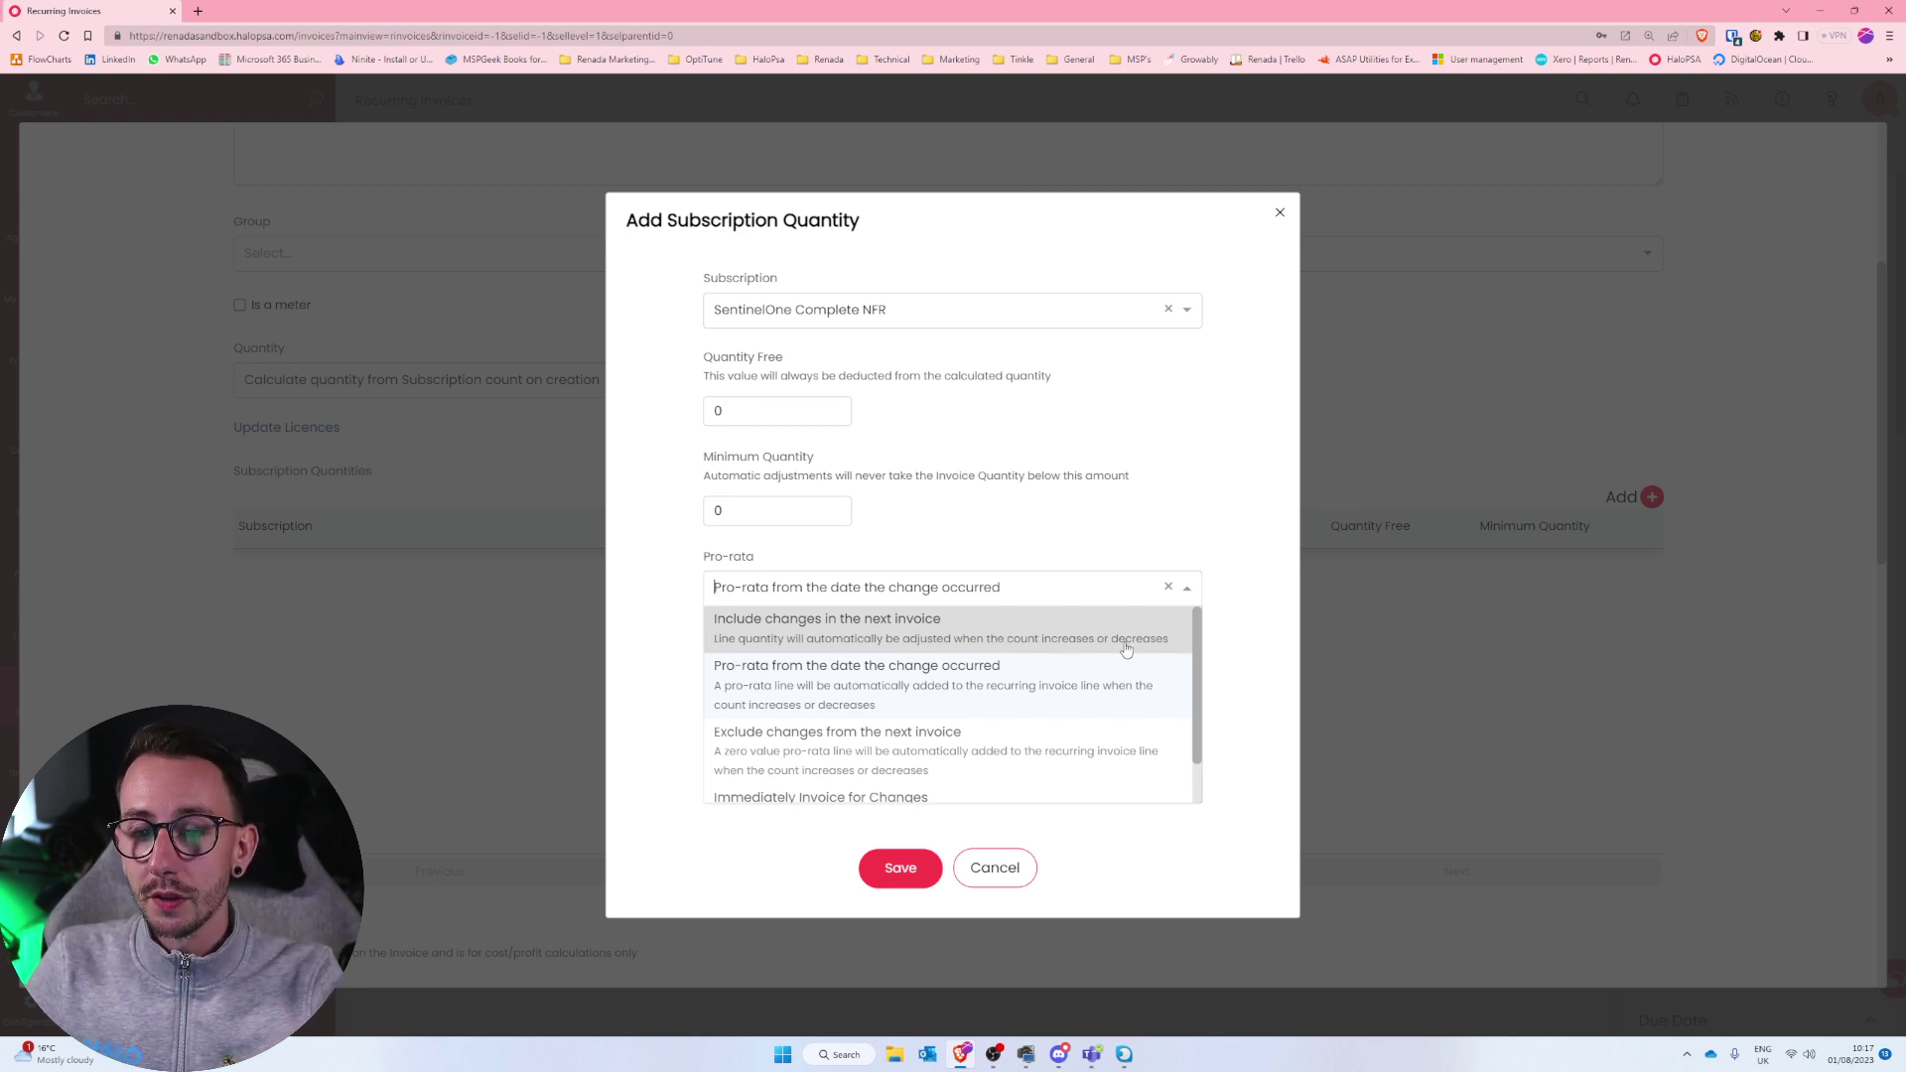
pyautogui.scroll(-1, 1201, 645)
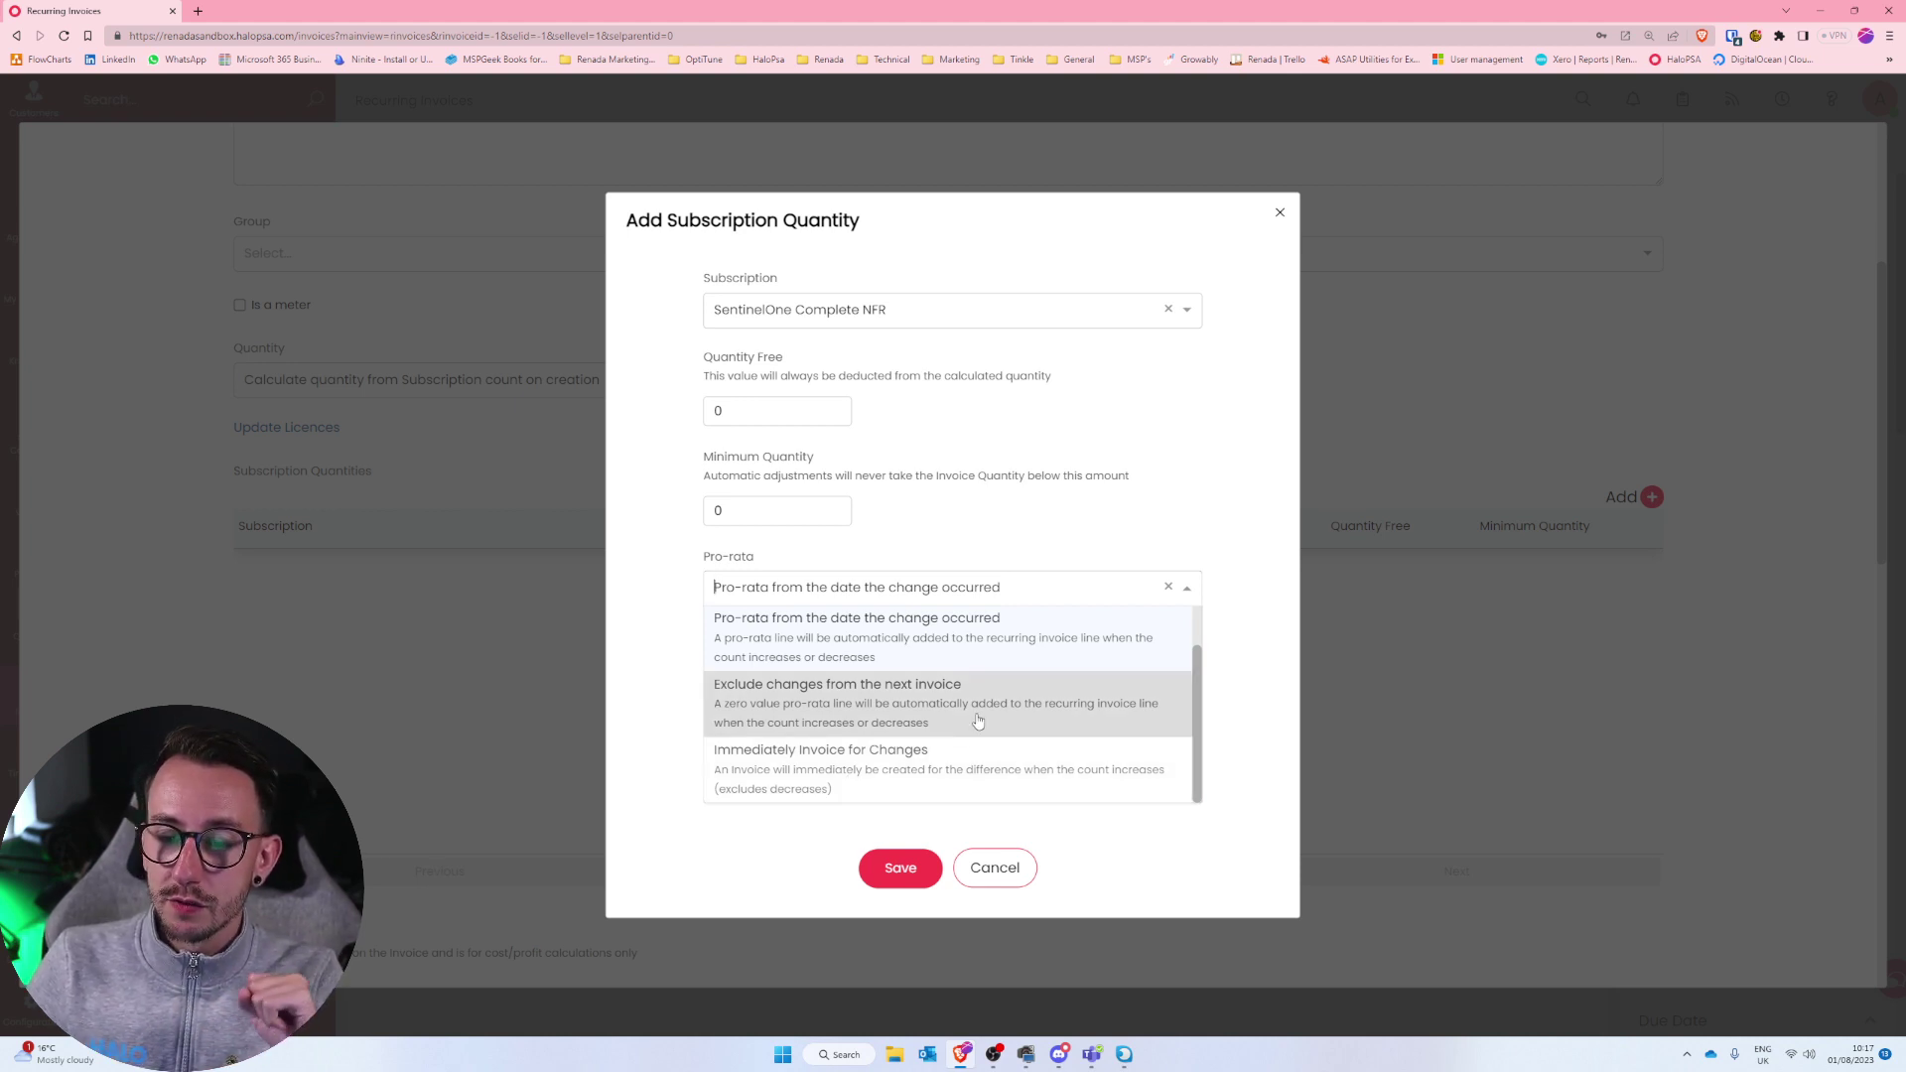
pyautogui.scroll(2, 978, 721)
pyautogui.click(993, 669)
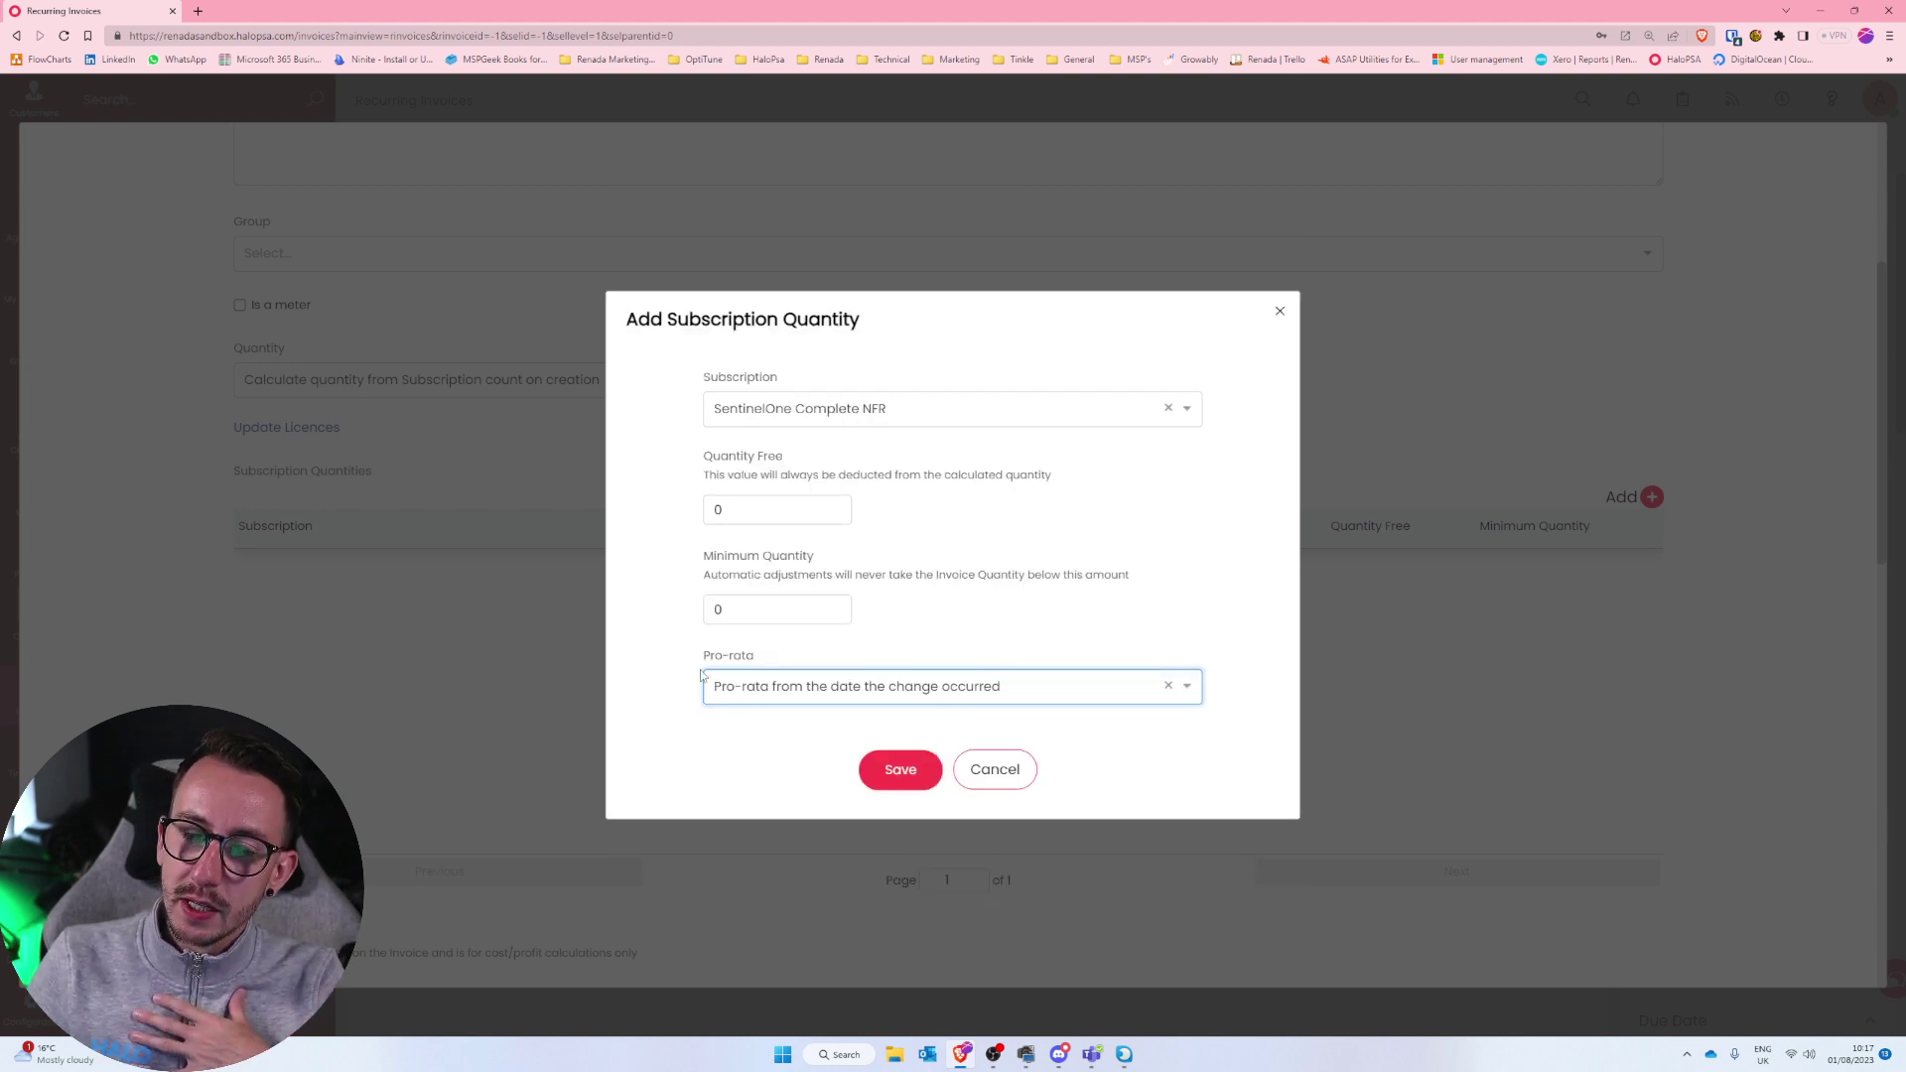
pyautogui.moveTo(701, 675); pyautogui.dragTo(844, 669)
pyautogui.click(844, 665)
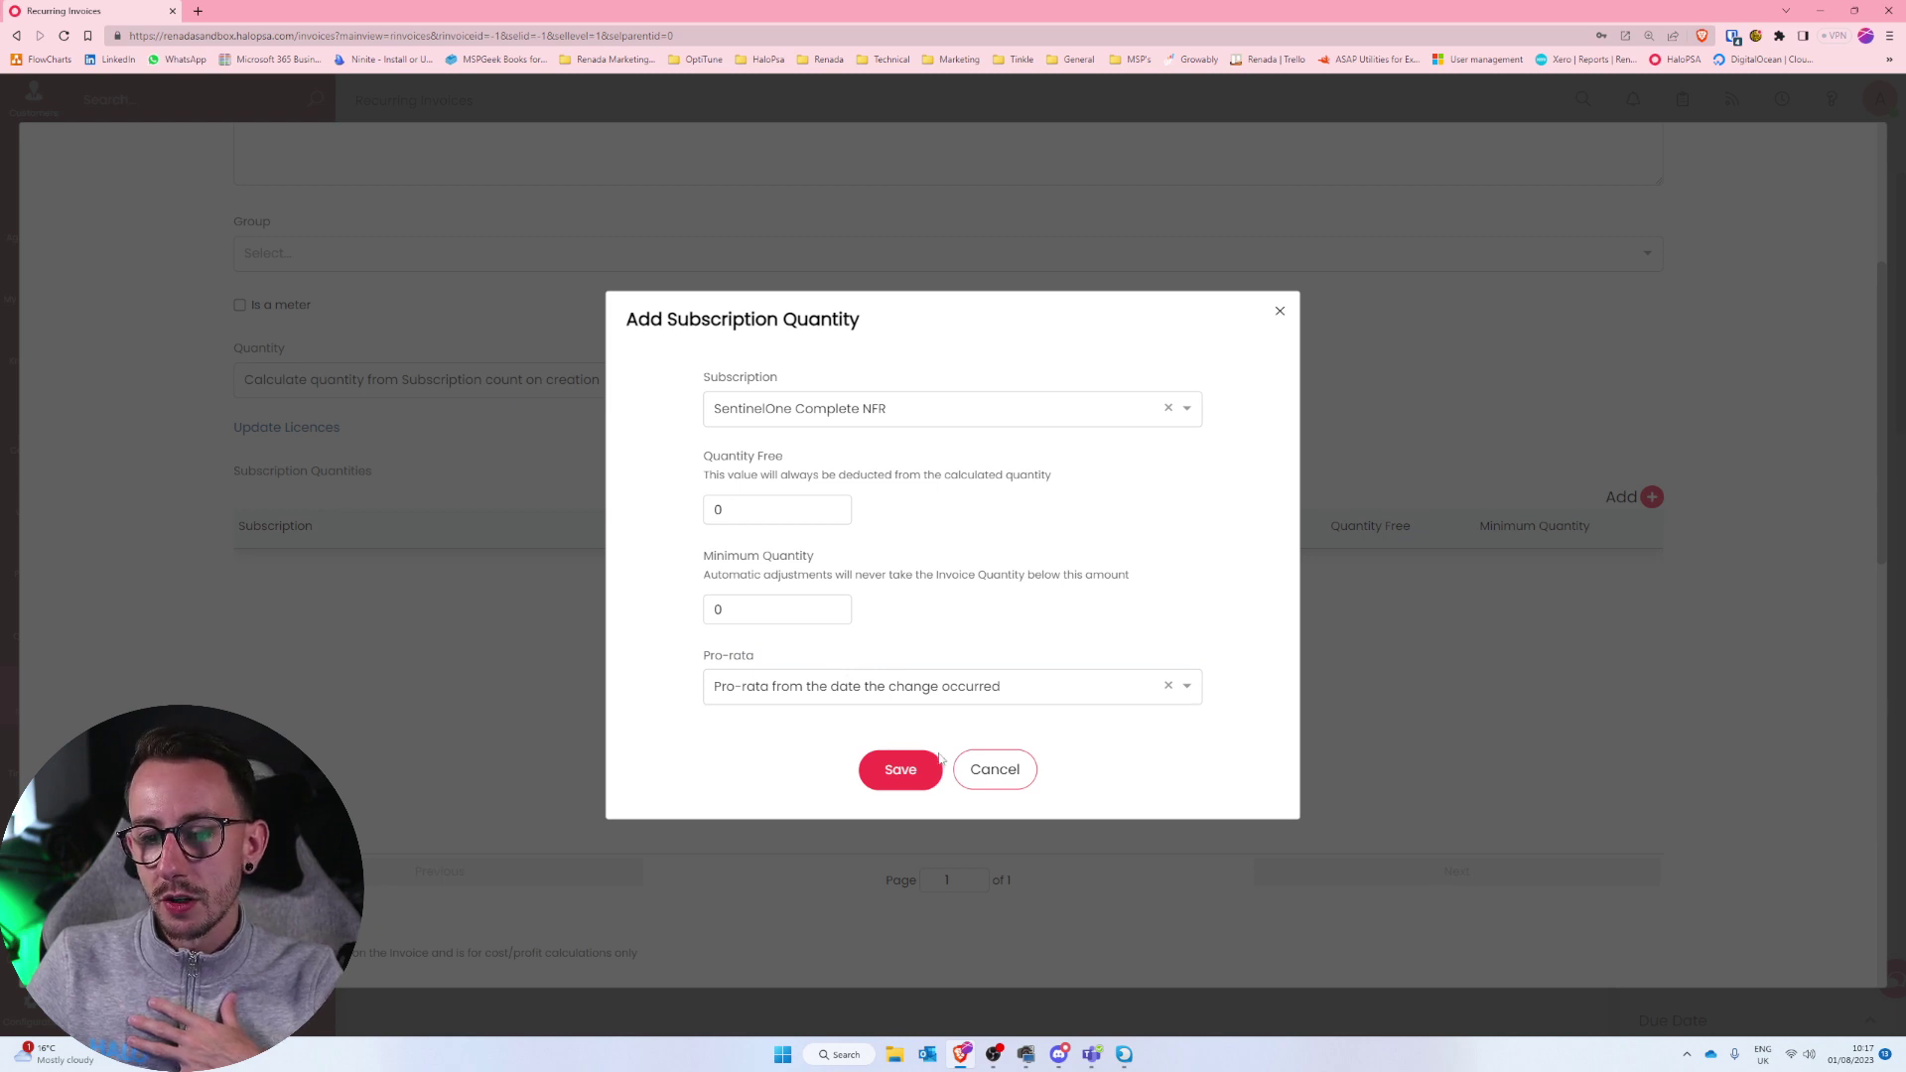
# Save the SentinelOne rule, its product line and the recurring invoice, dismissing the schedule warning.
pyautogui.click(906, 772)
pyautogui.scroll(-10, 933, 780)
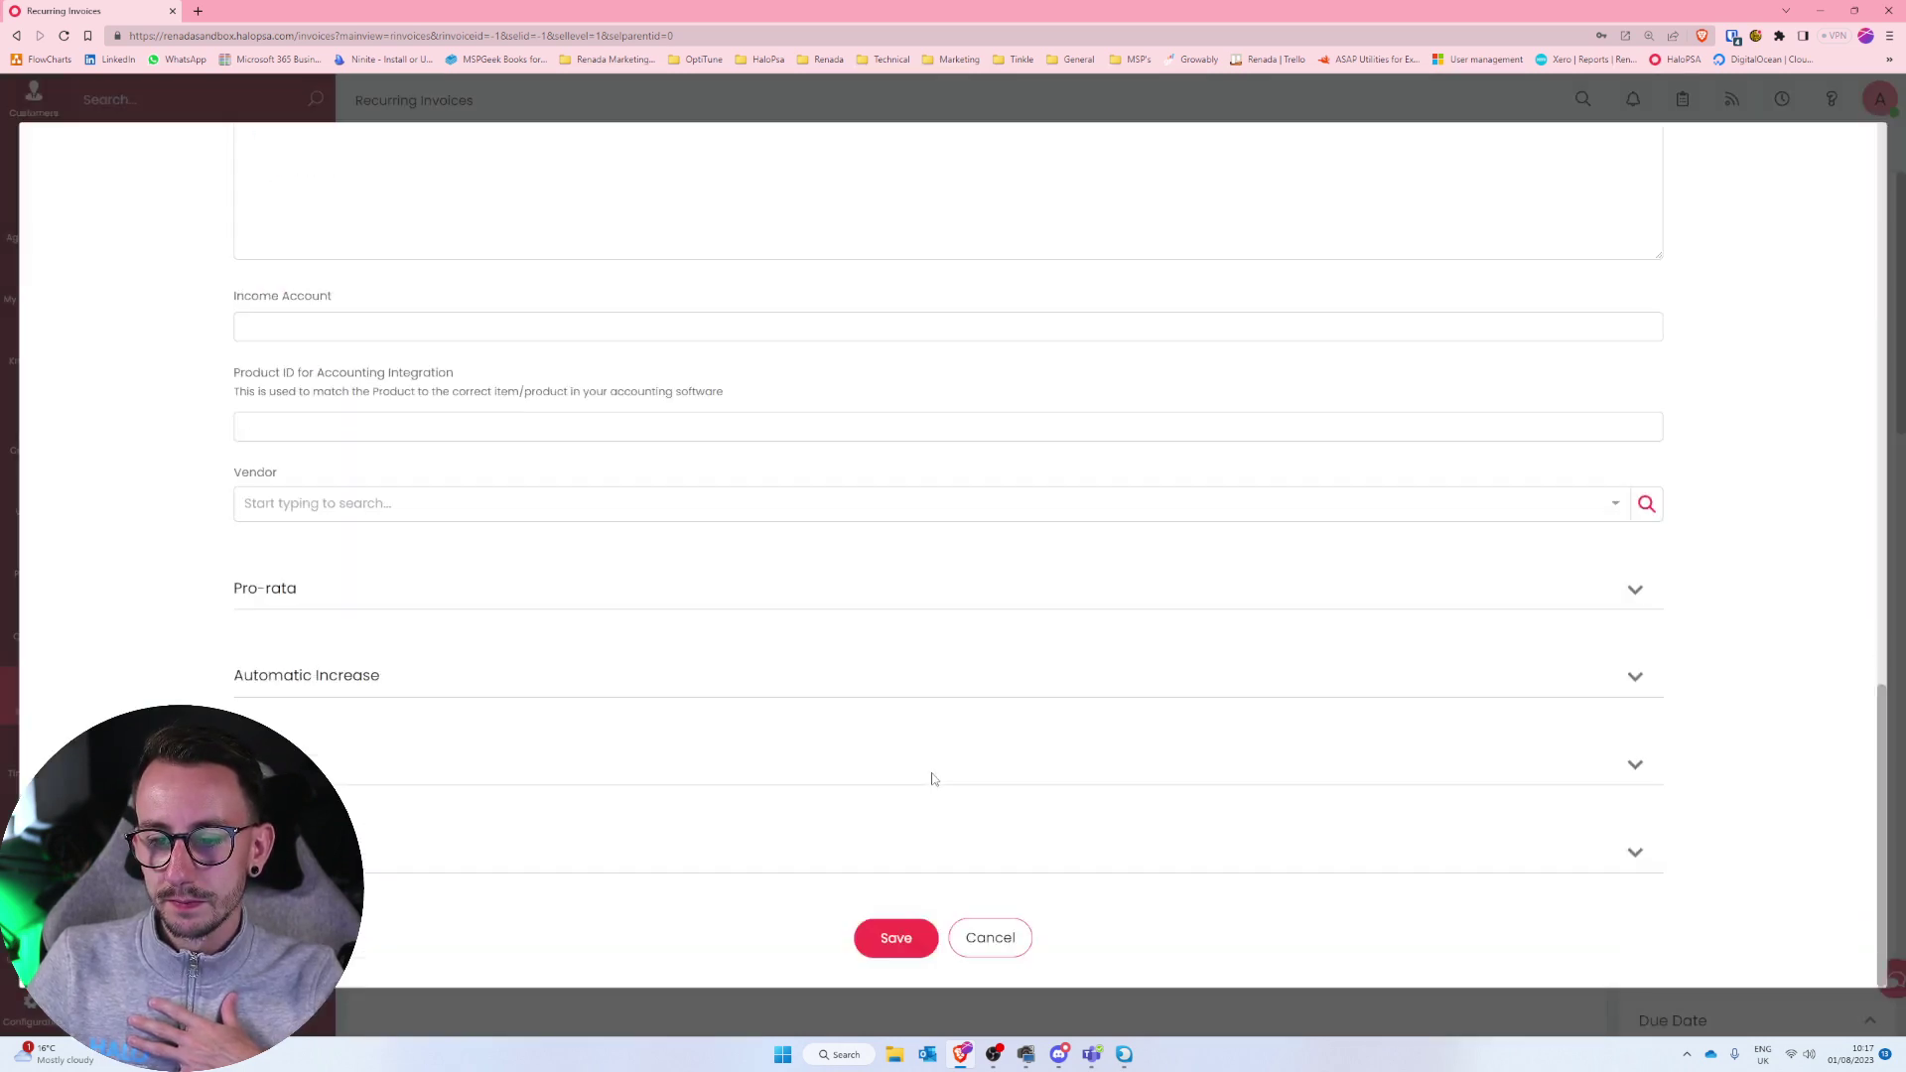
pyautogui.click(897, 951)
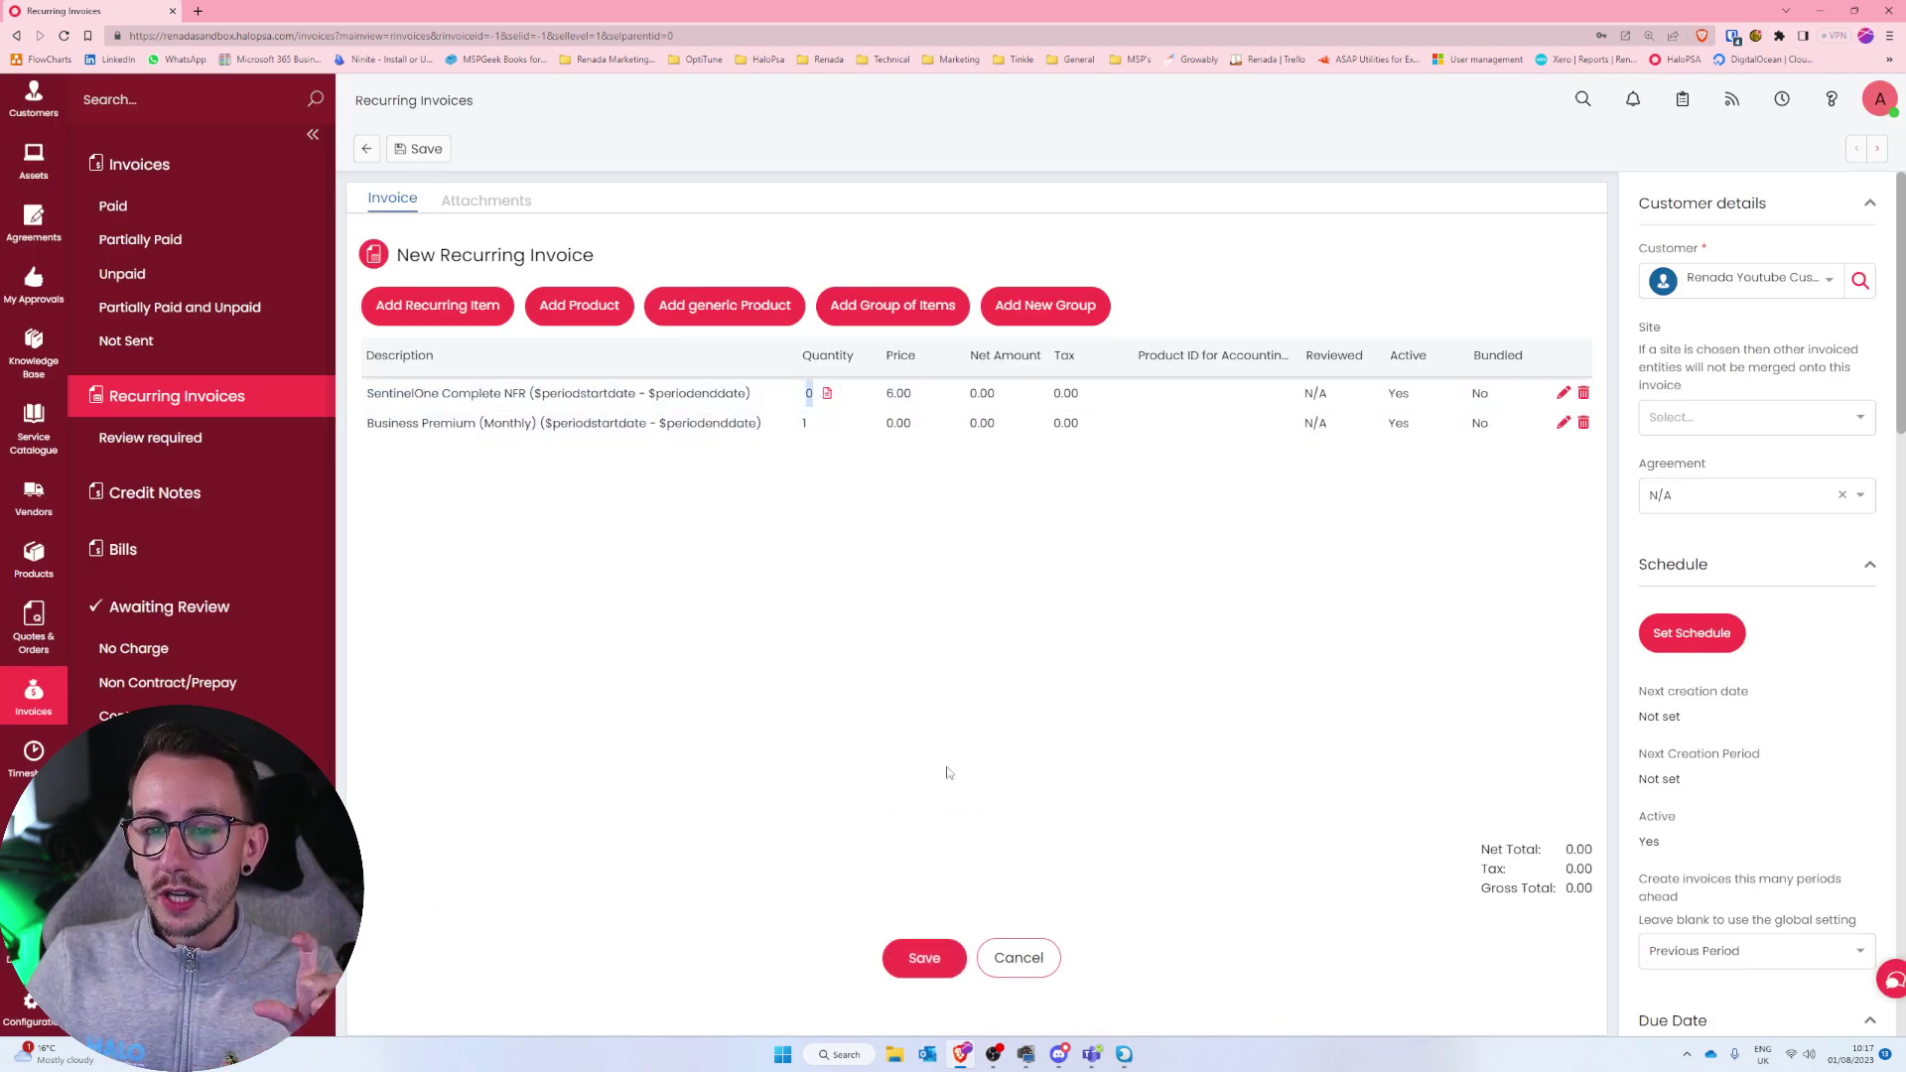
pyautogui.click(940, 960)
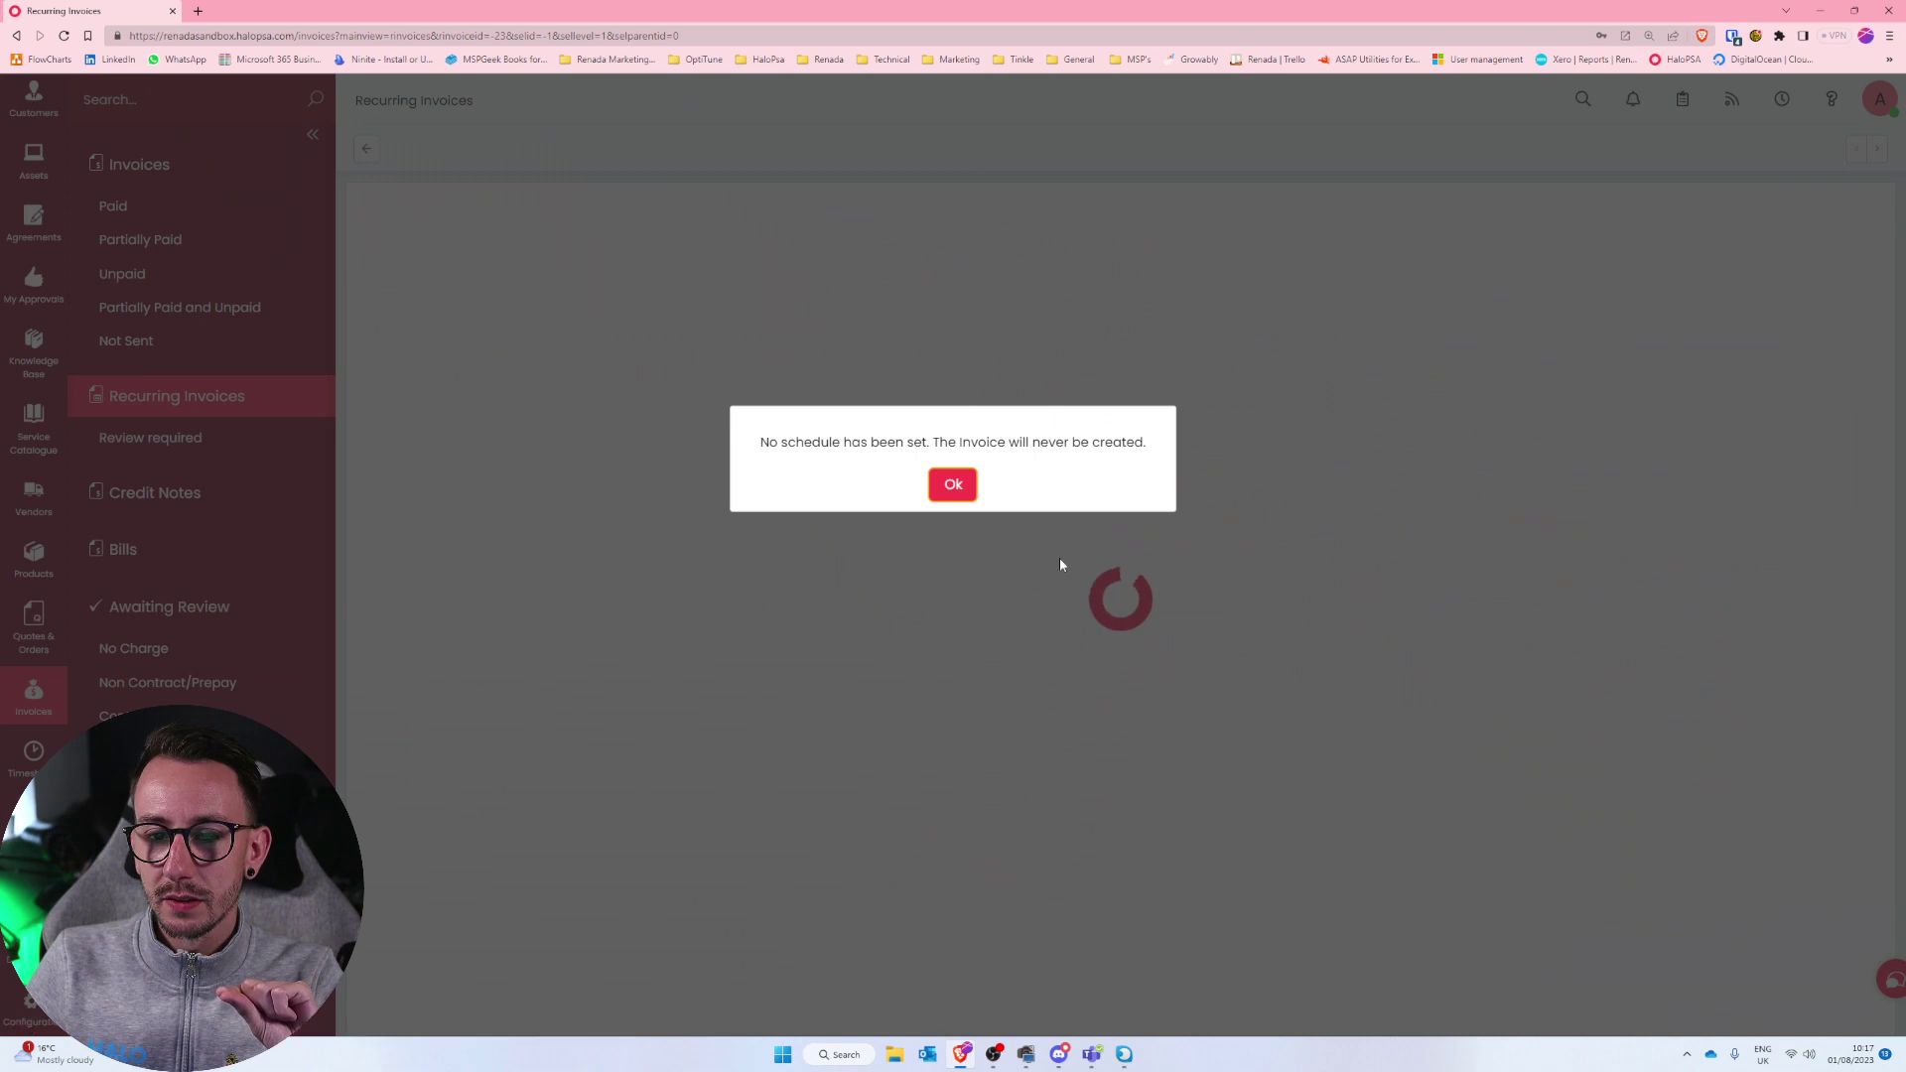
pyautogui.click(952, 480)
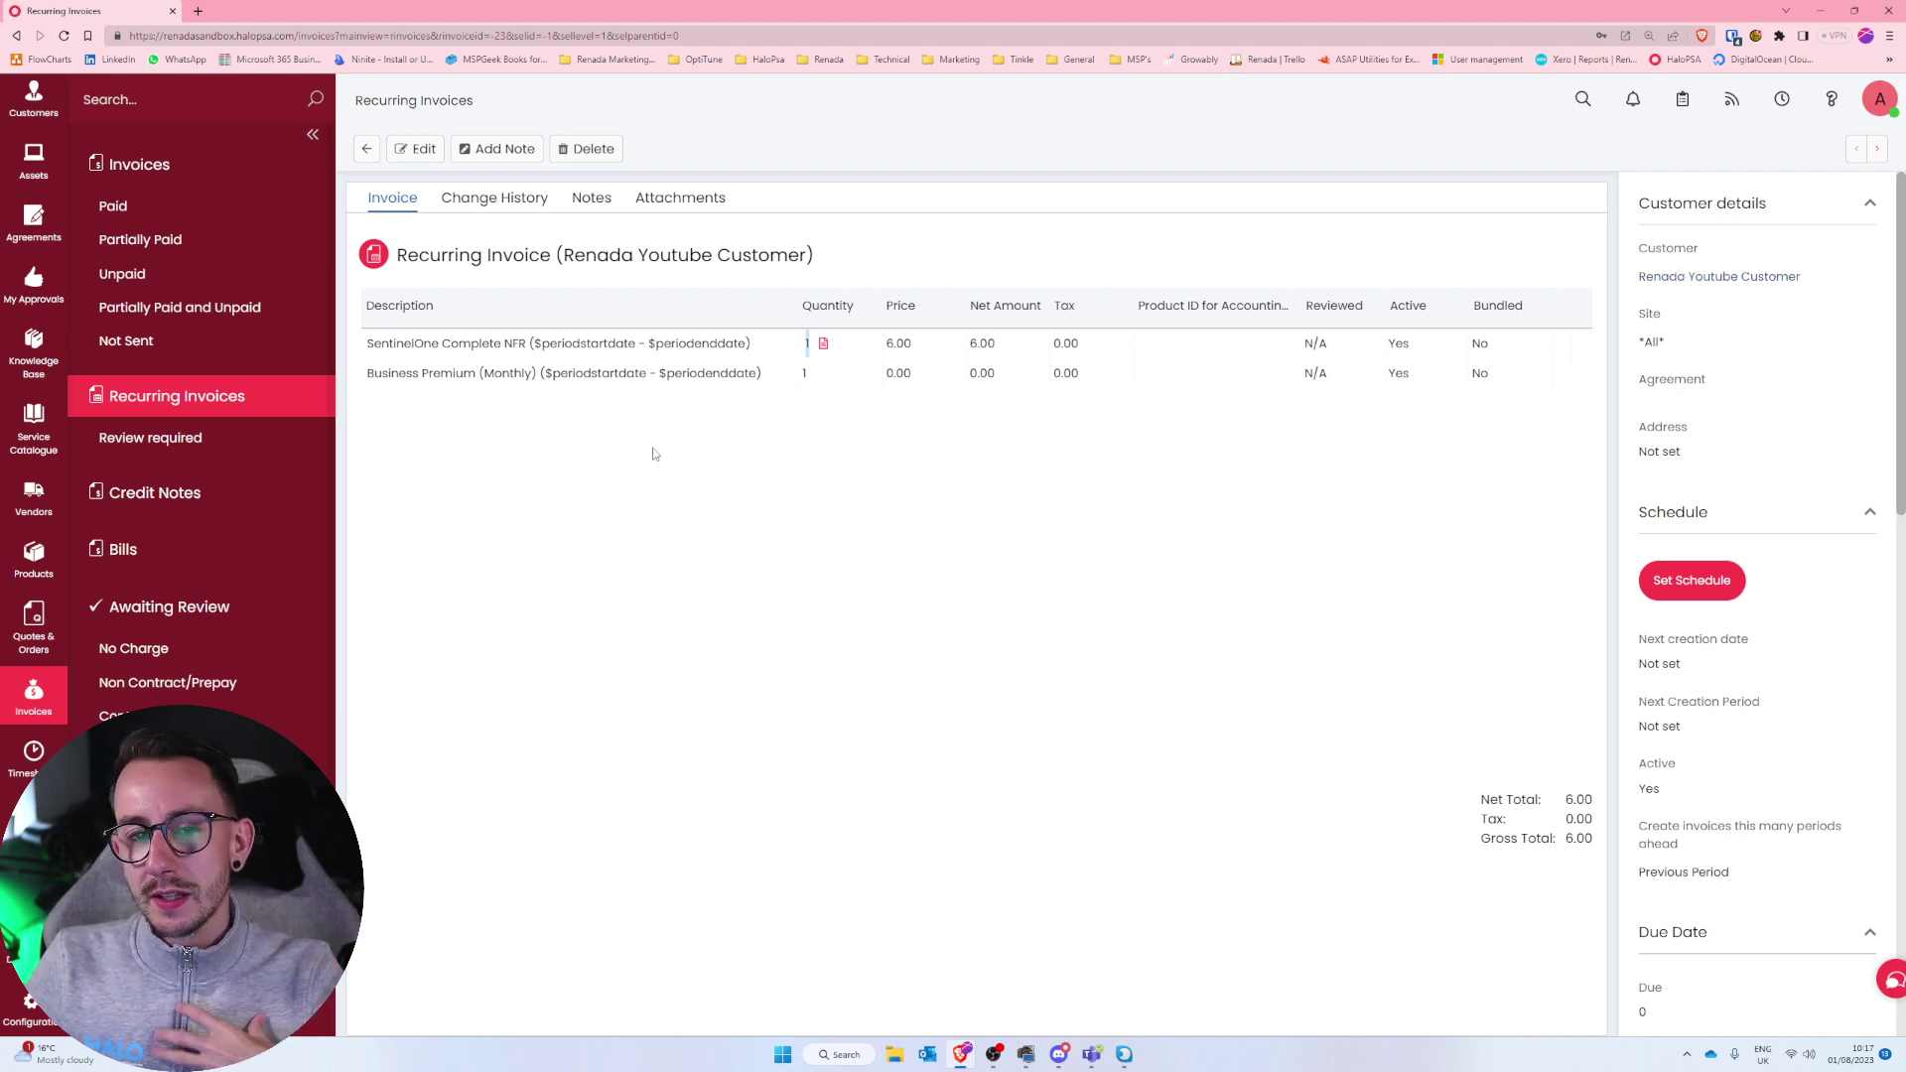
# Delete the Business Premium line from the recurring invoice.
pyautogui.click(424, 151)
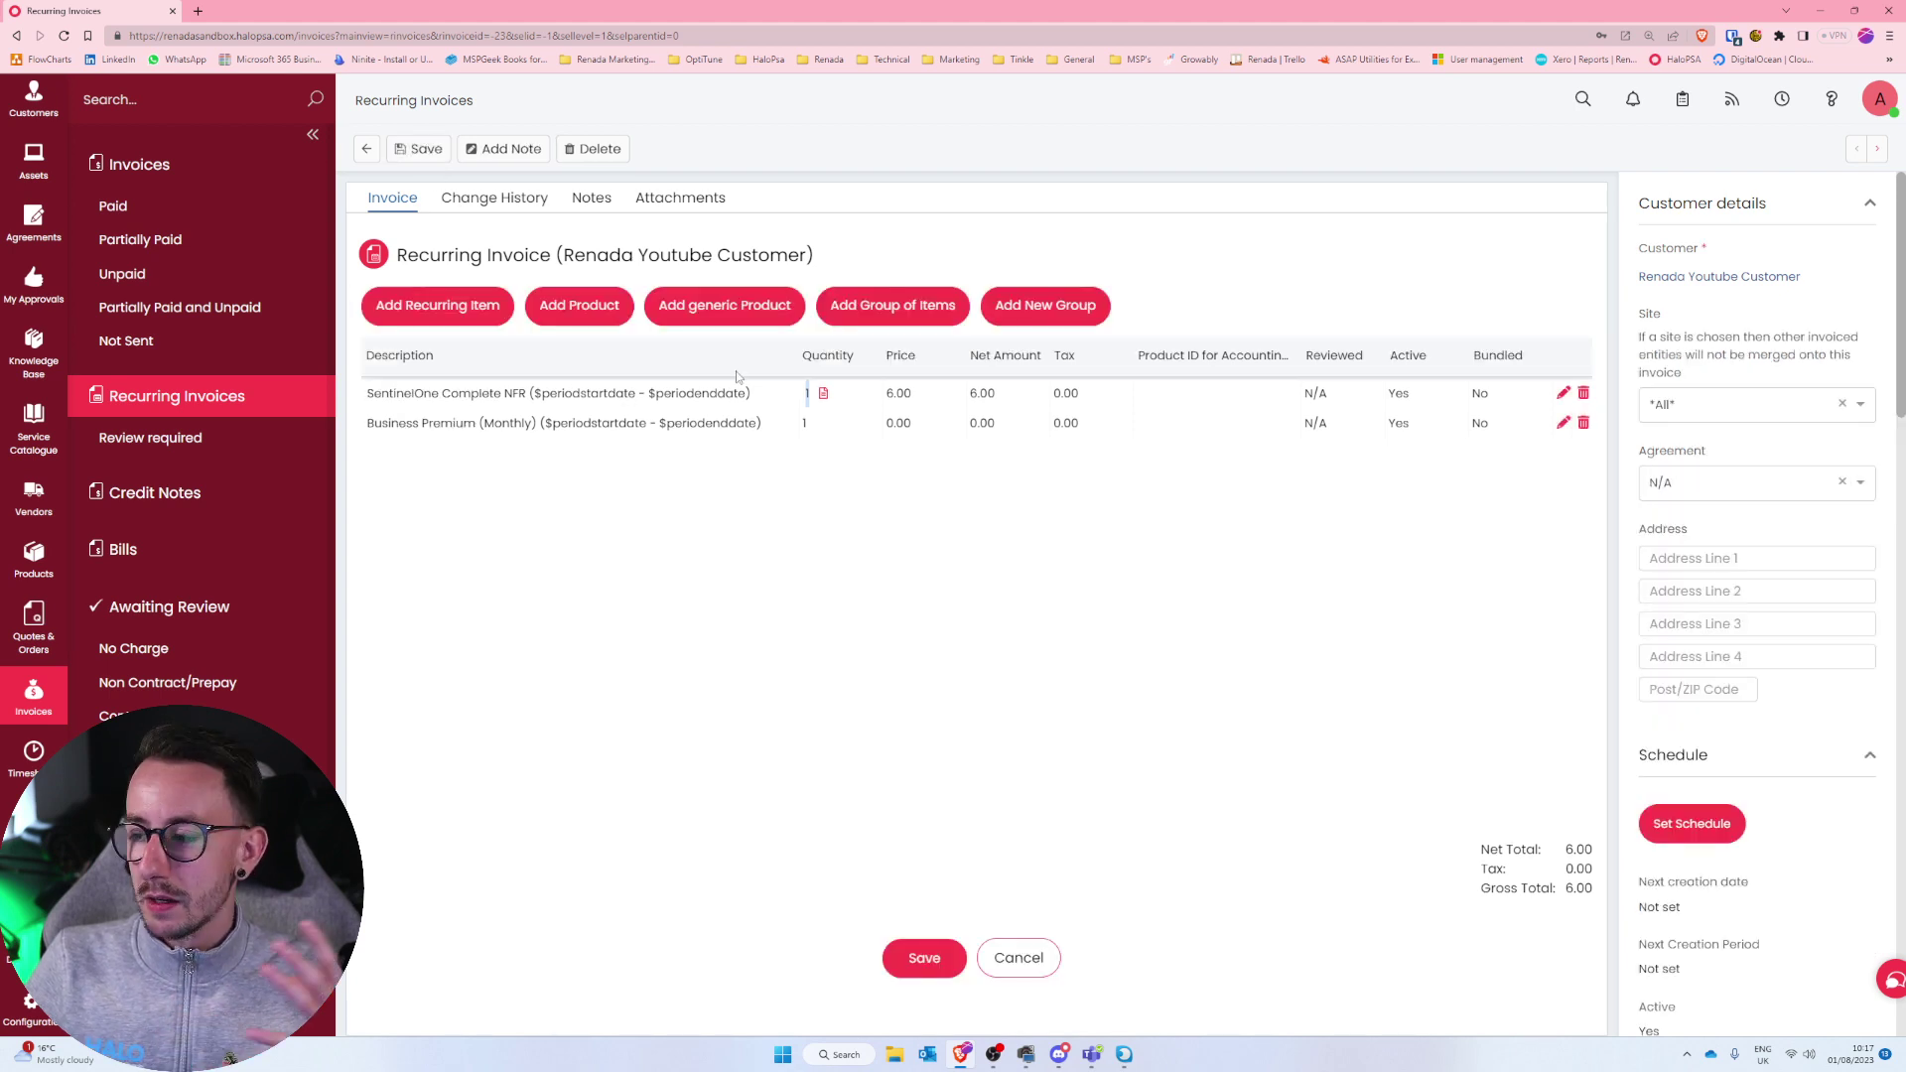
pyautogui.moveTo(774, 425); pyautogui.dragTo(368, 423)
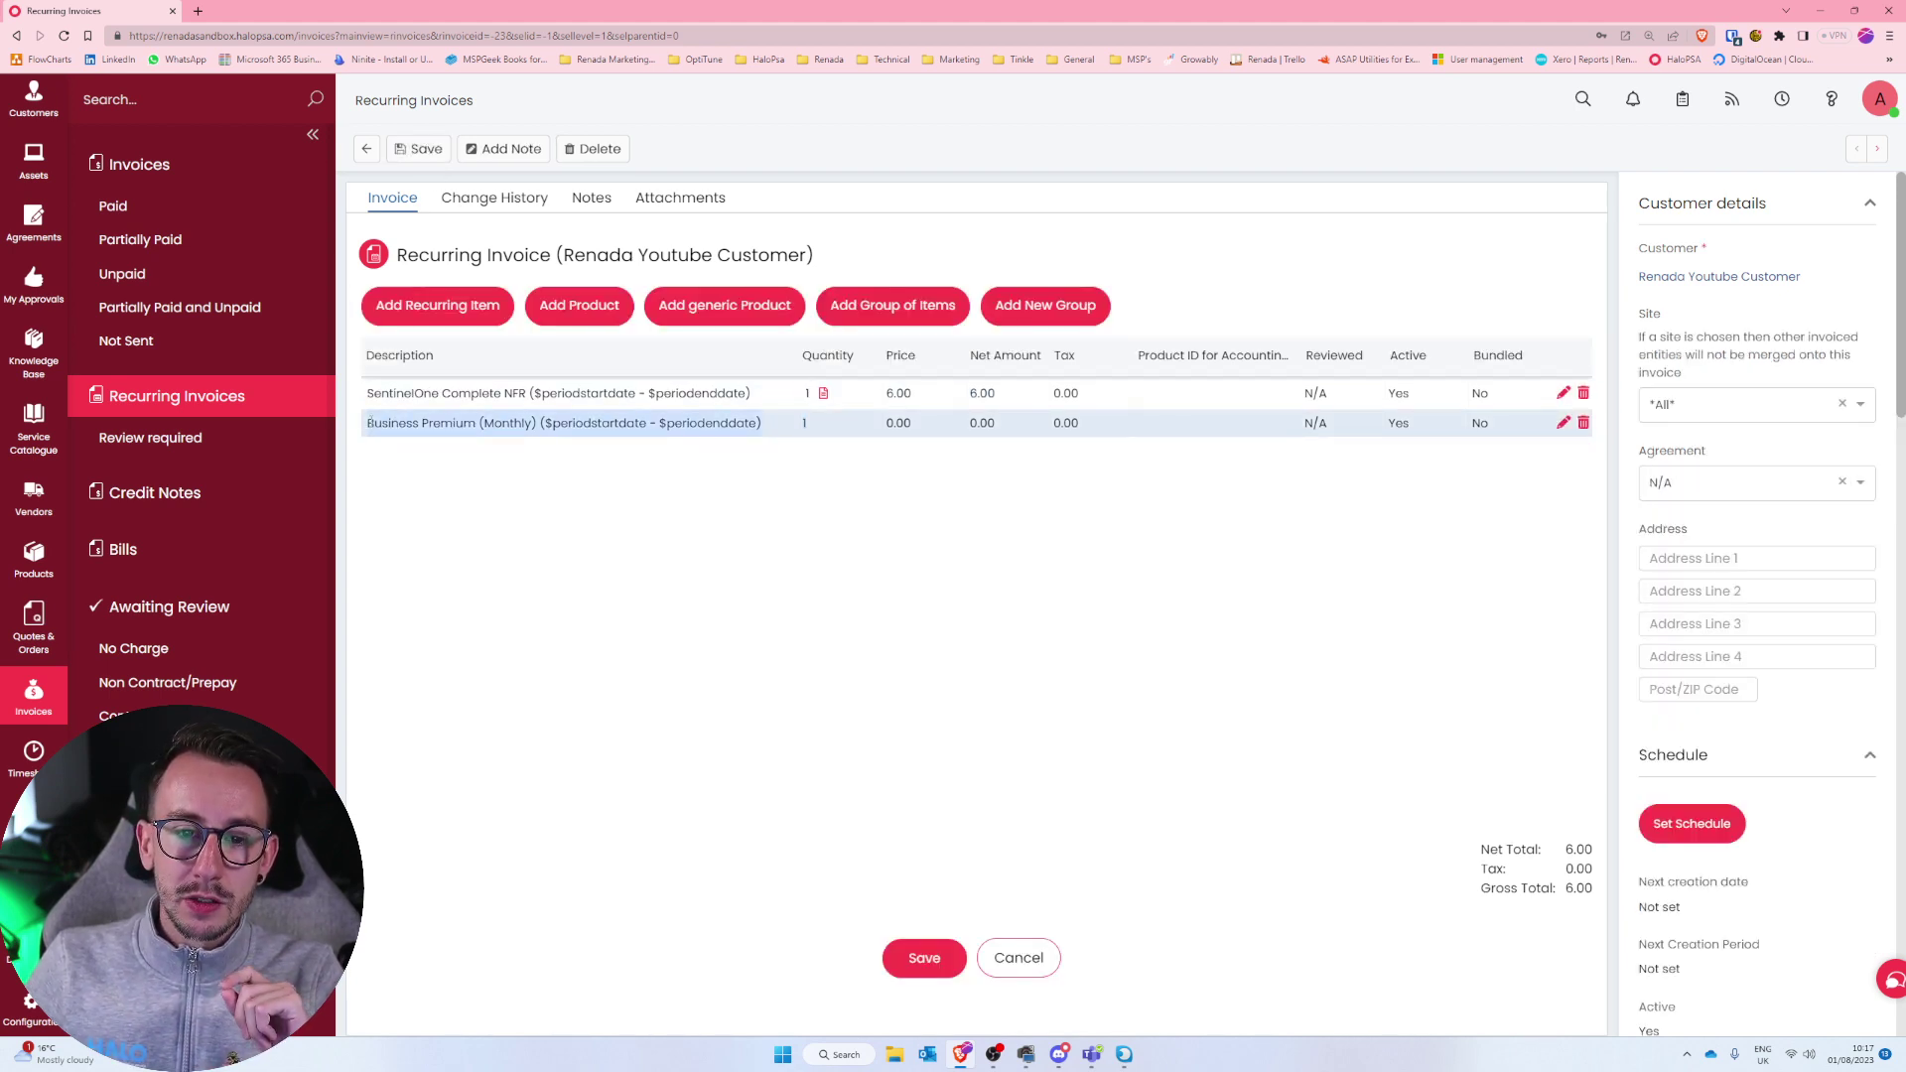
pyautogui.click(1584, 423)
# Add a new generic product line with the description 'Managed Service Charges'.
pyautogui.click(449, 306)
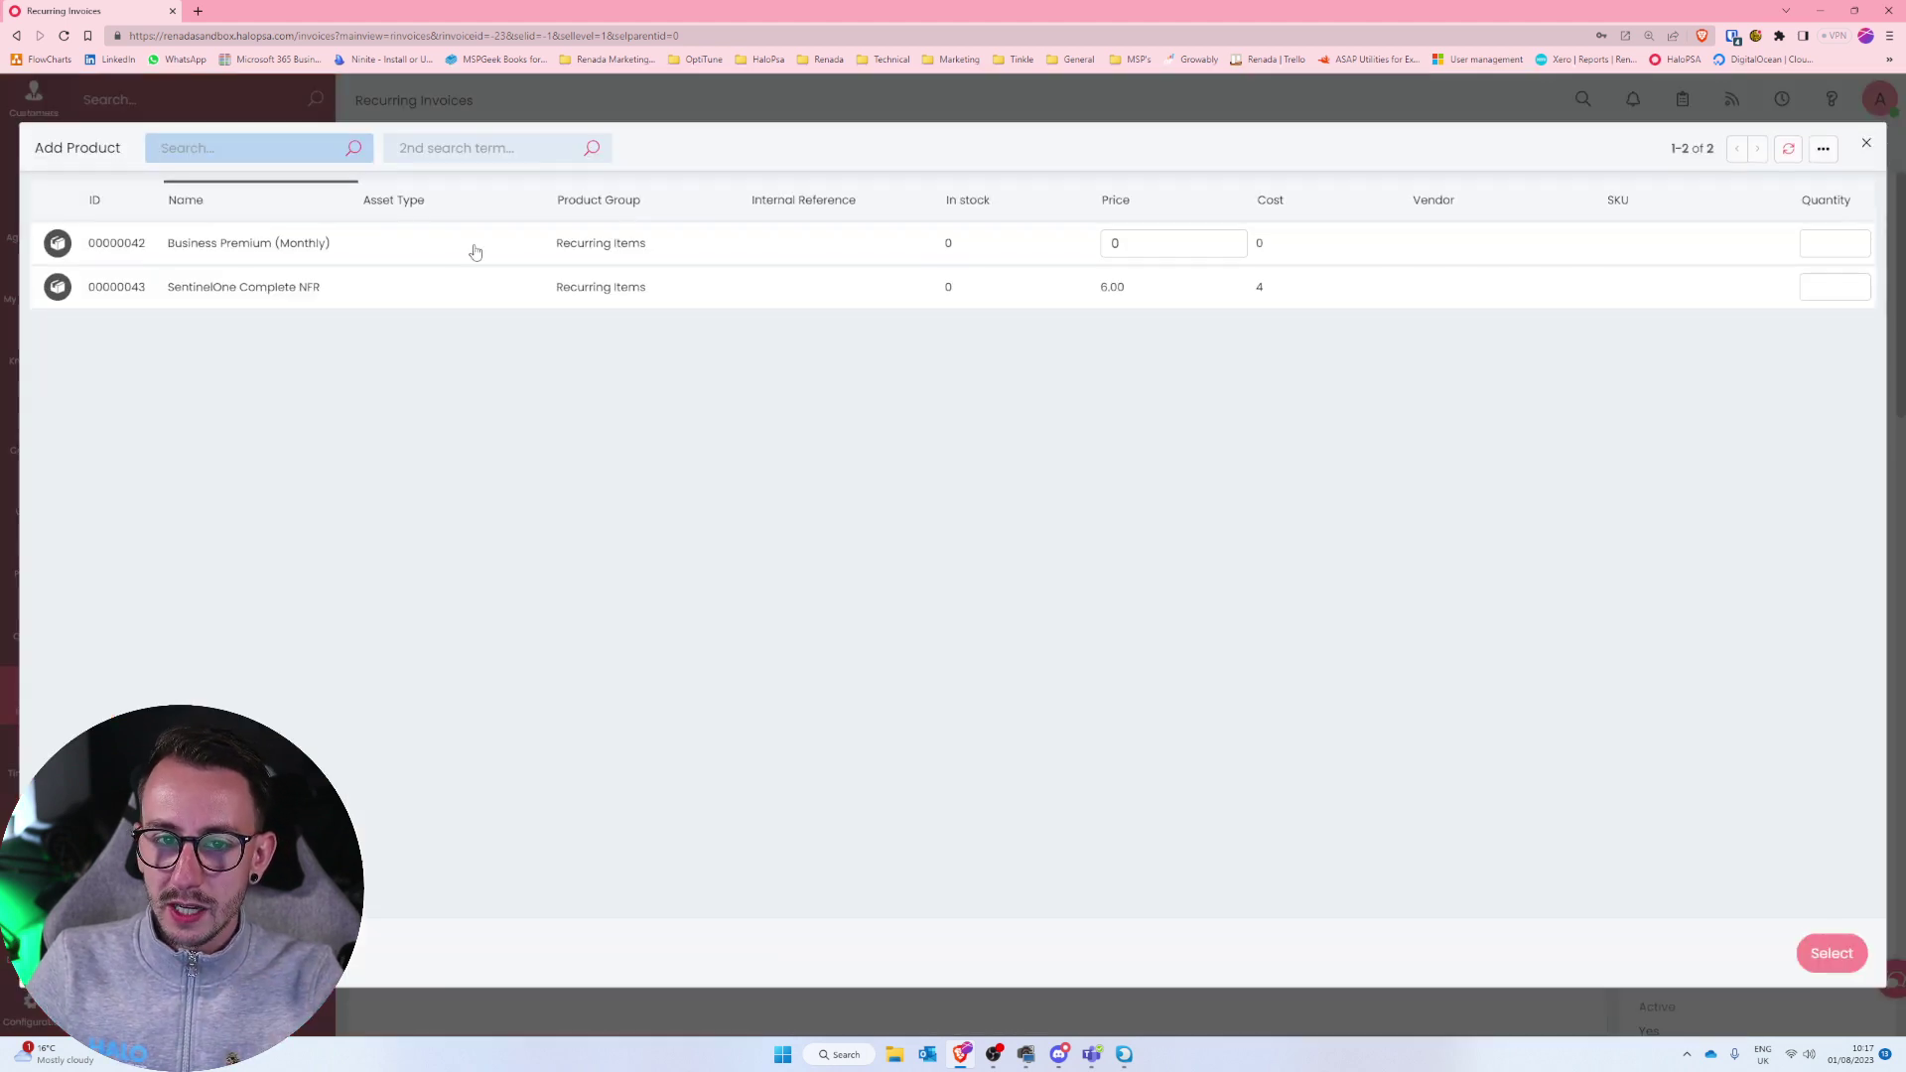
pyautogui.click(1869, 149)
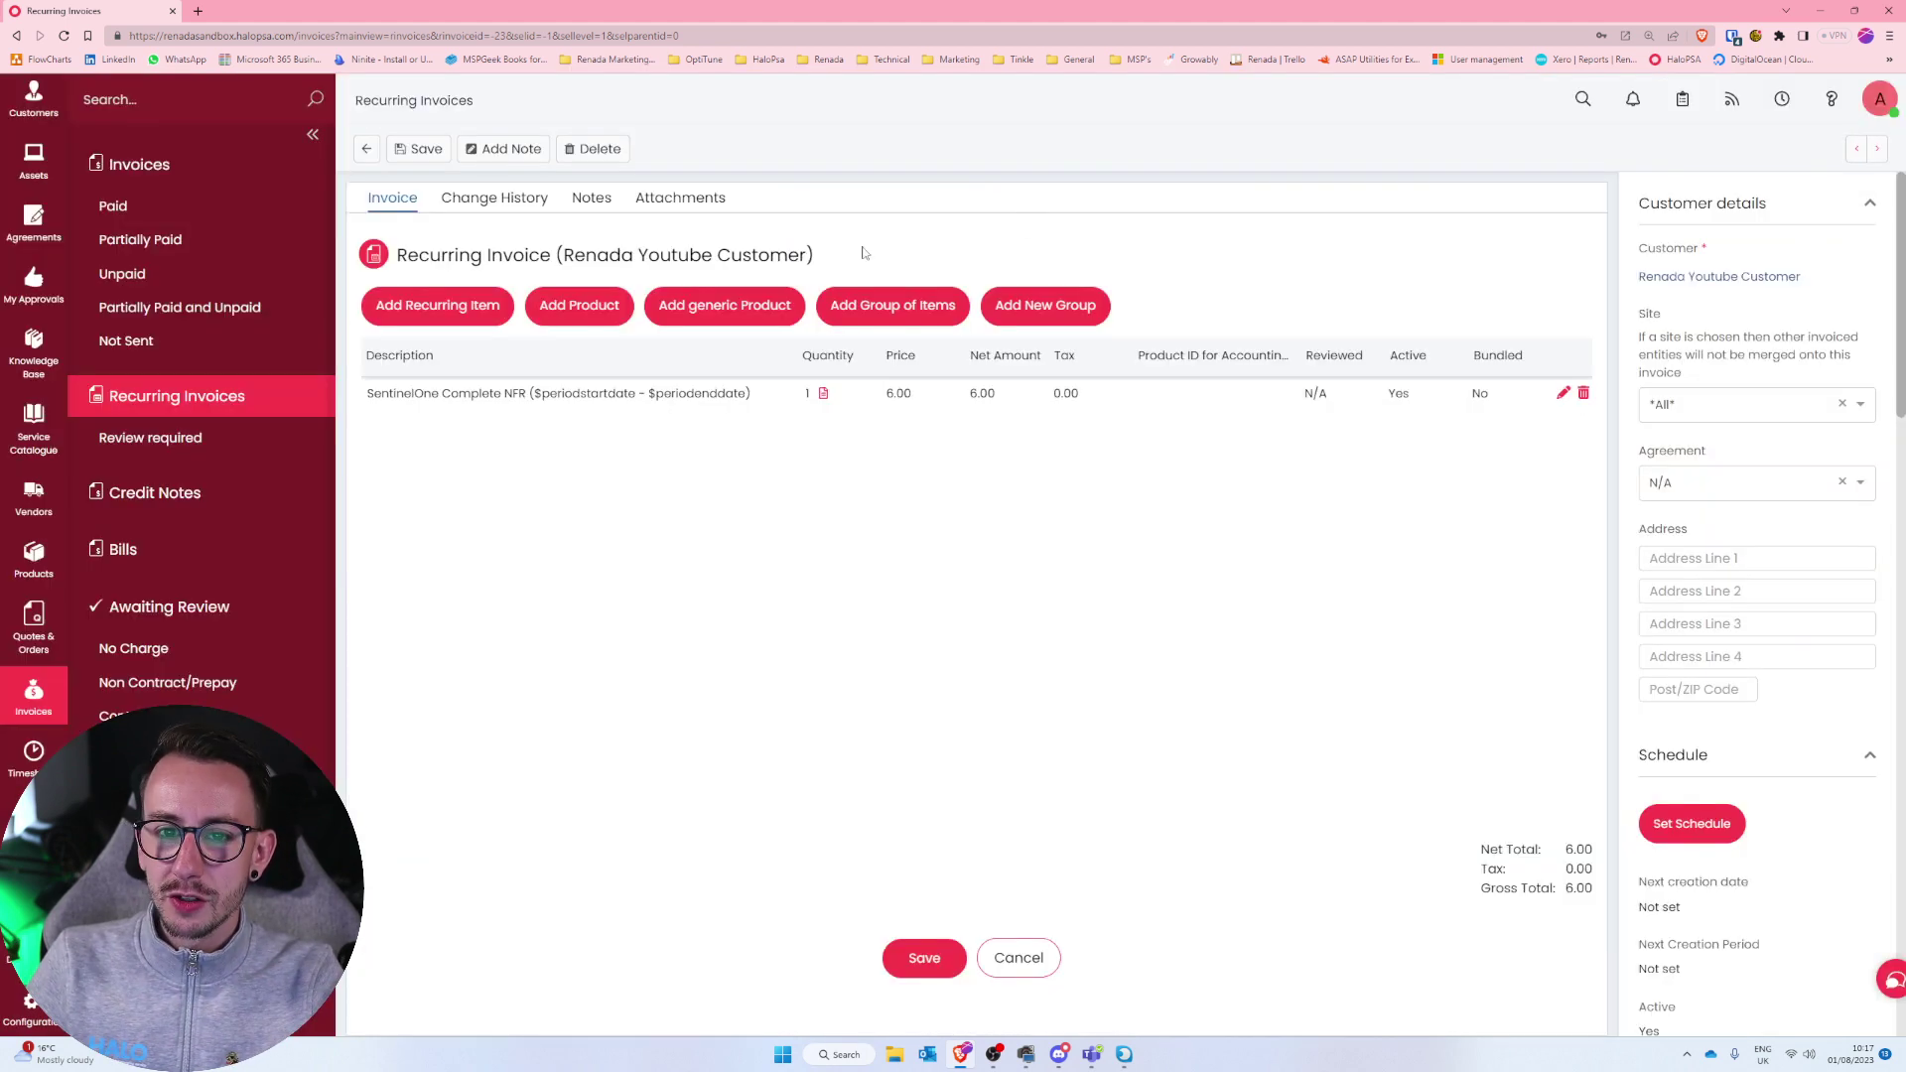
pyautogui.click(604, 305)
pyautogui.click(467, 368)
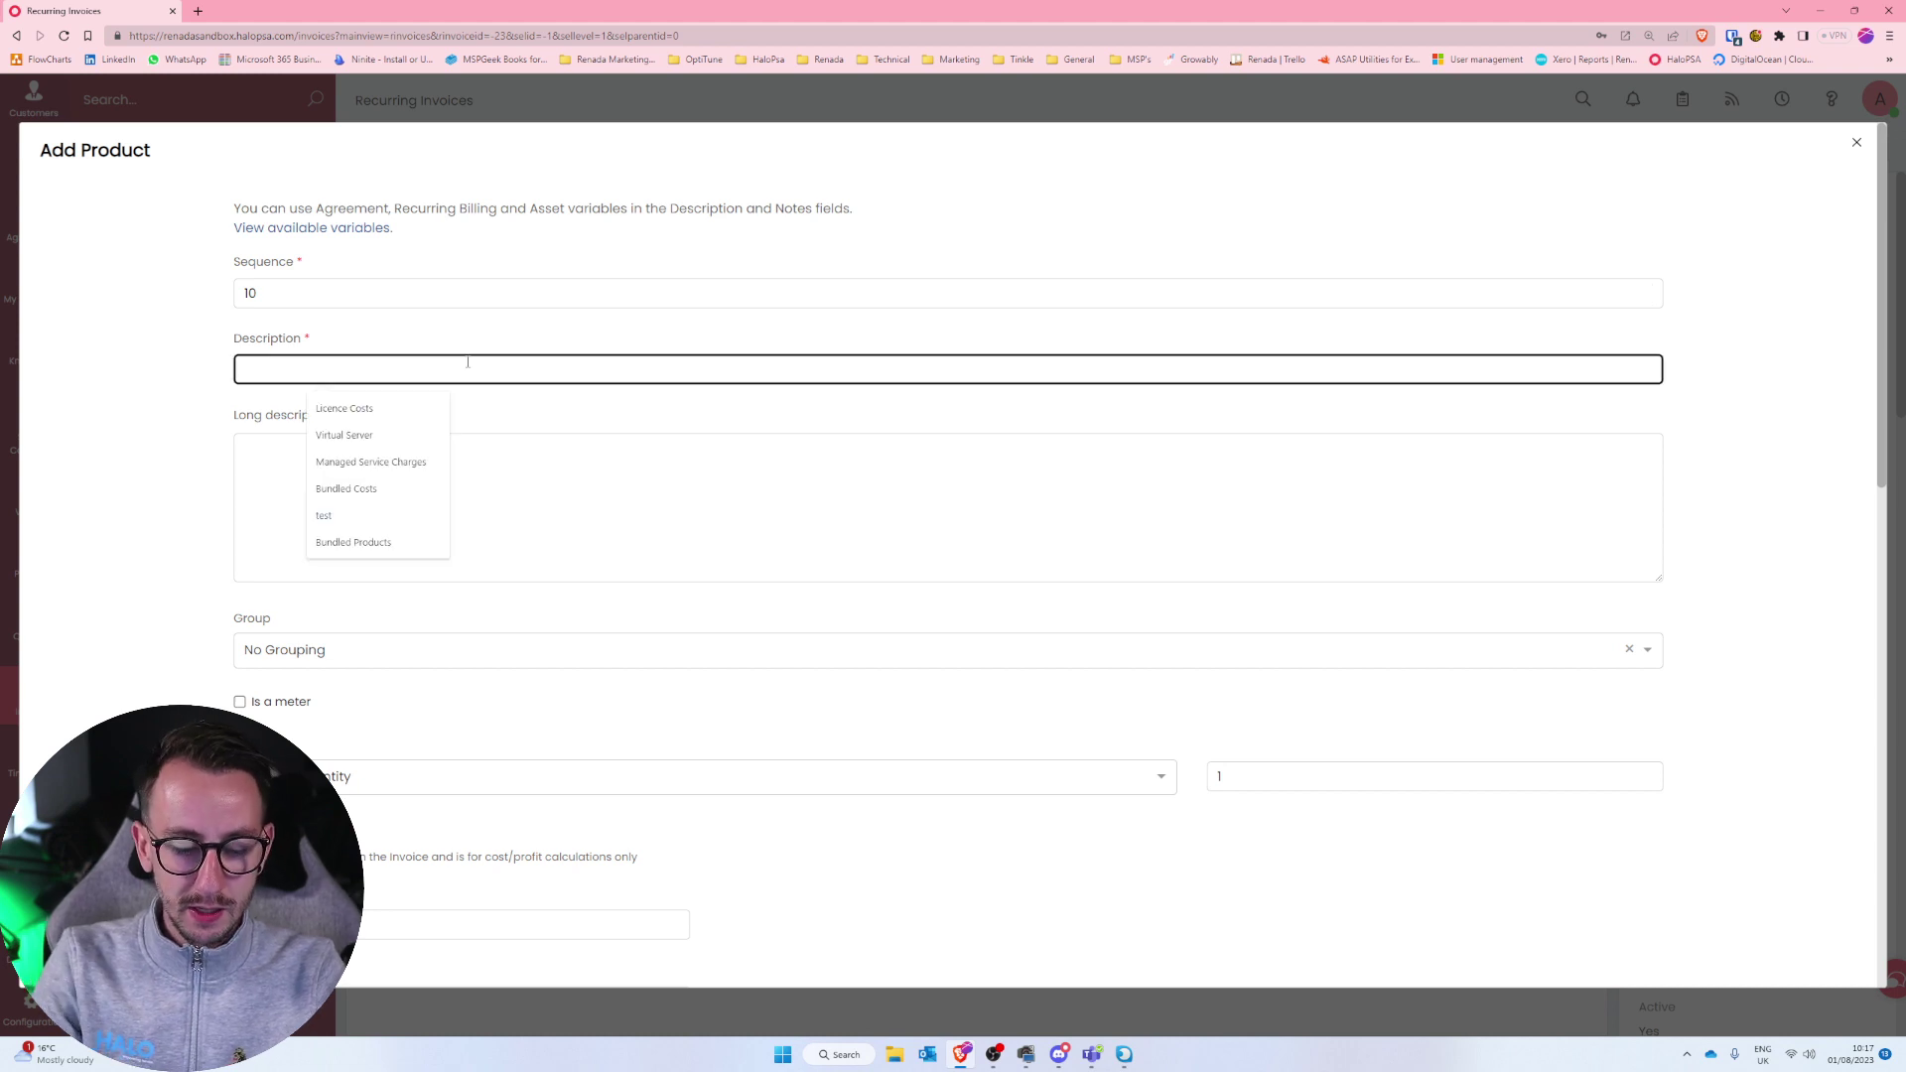
pyautogui.write('Managed Service')
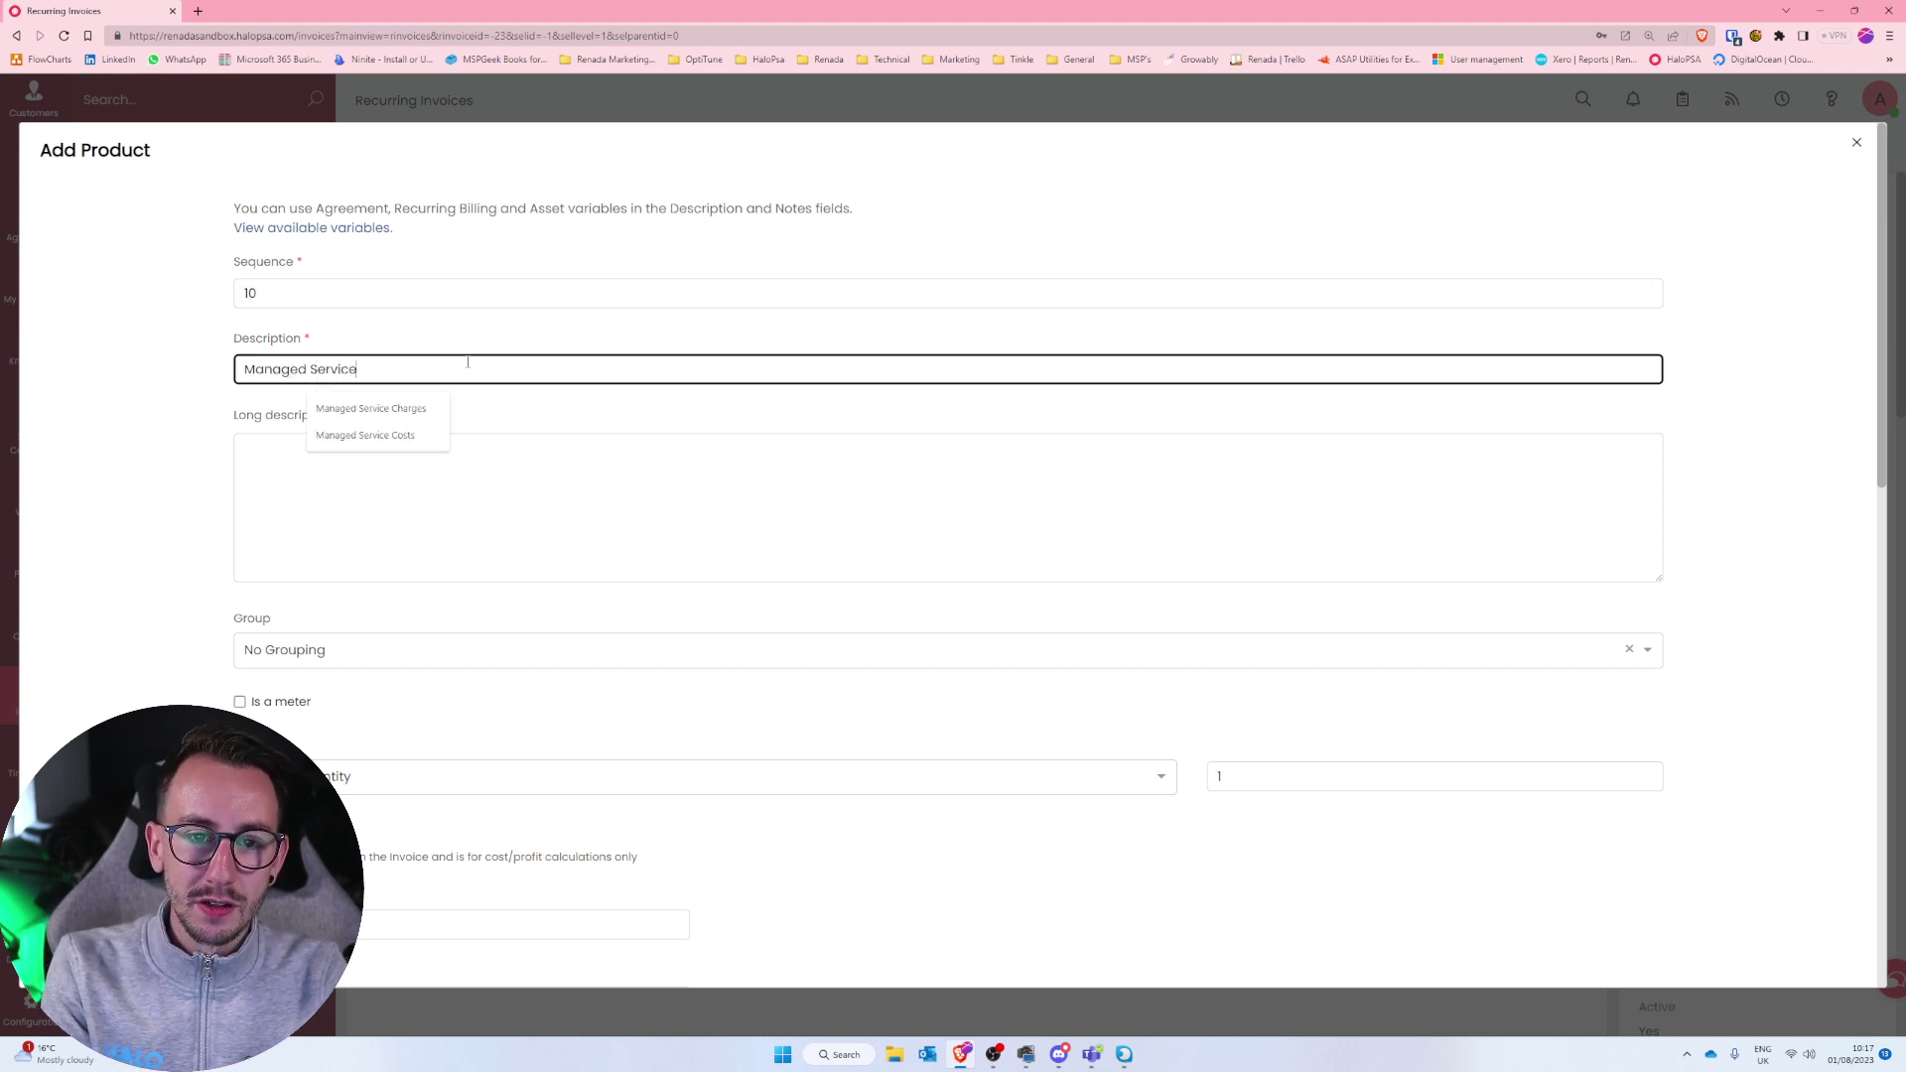
pyautogui.write(' Chnarges')
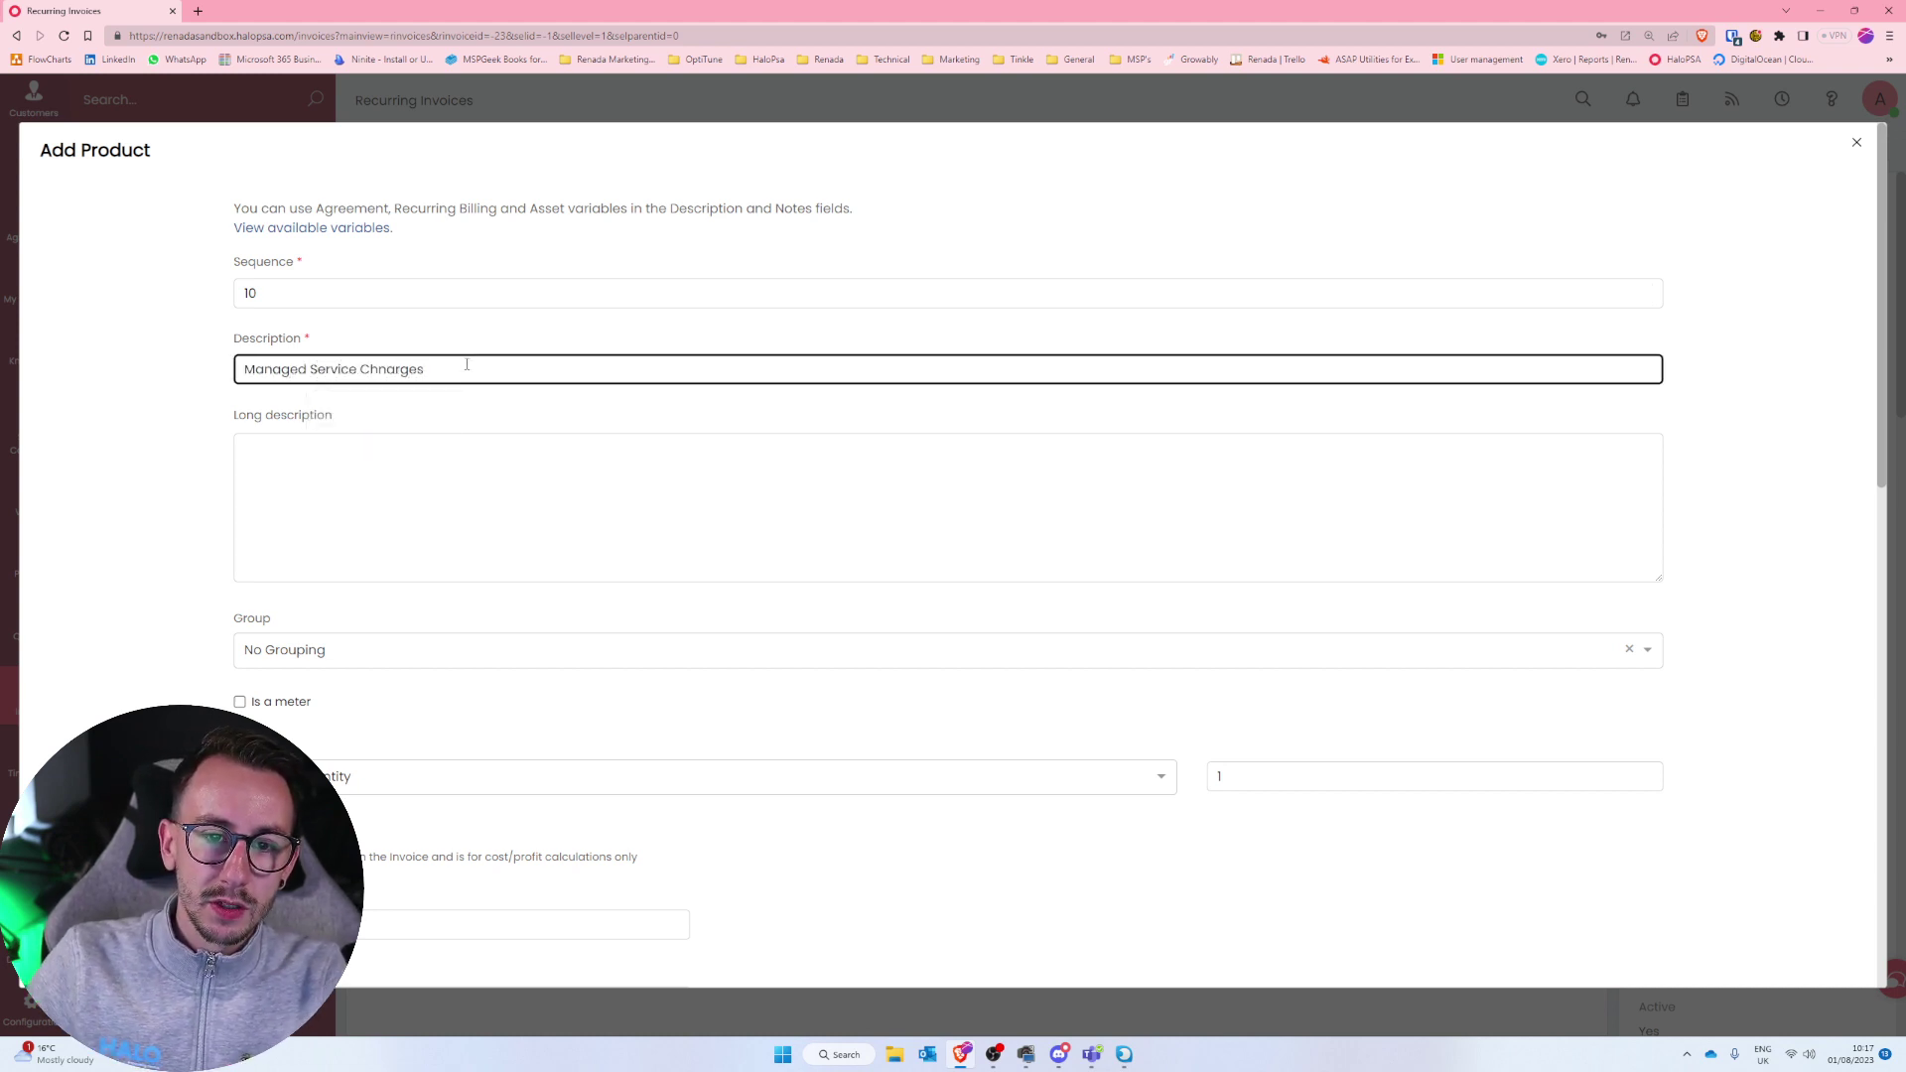
pyautogui.hotkey('shift', 'Left')
pyautogui.hotkey('shift', 'Left')
pyautogui.hotkey('shift', 'Left')
pyautogui.hotkey('shift', 'Left')
pyautogui.hotkey('shift', 'Left')
pyautogui.hotkey('shift', 'Left')
pyautogui.write('arges')
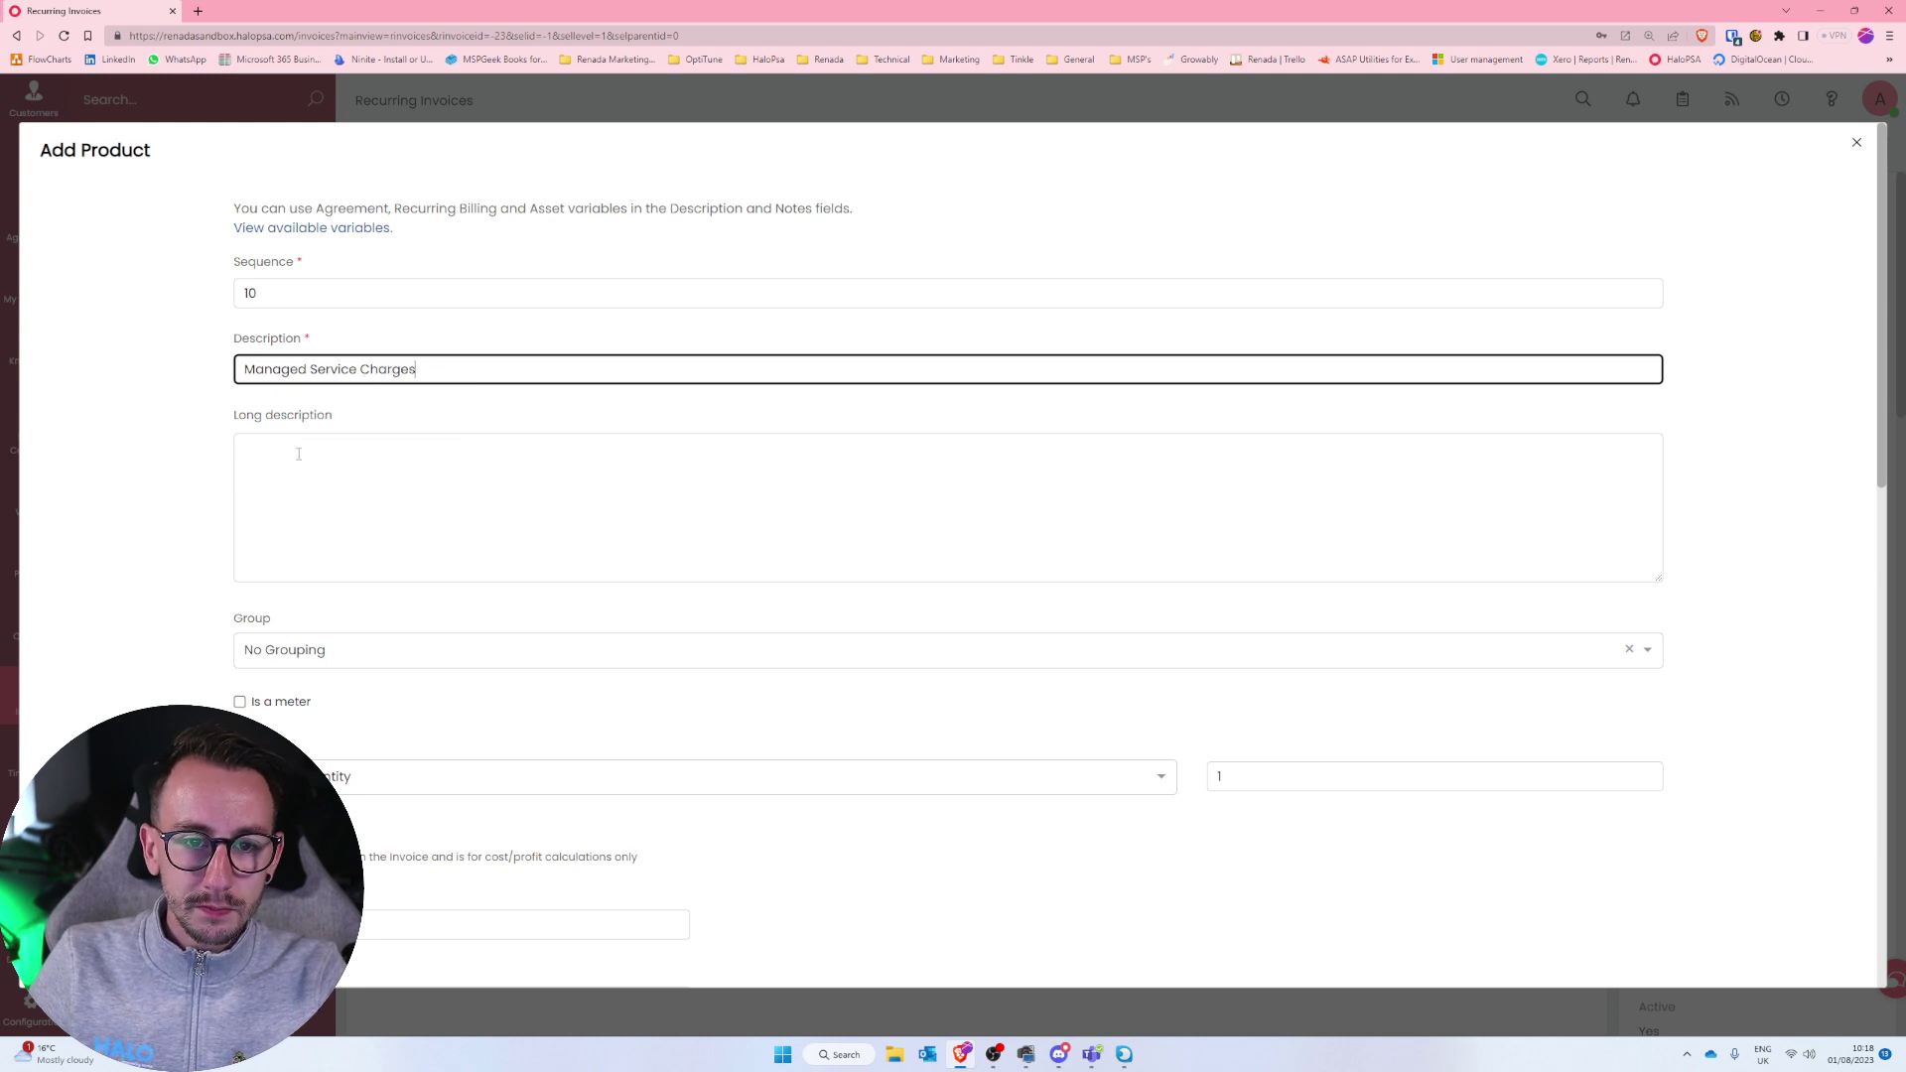
pyautogui.click(299, 454)
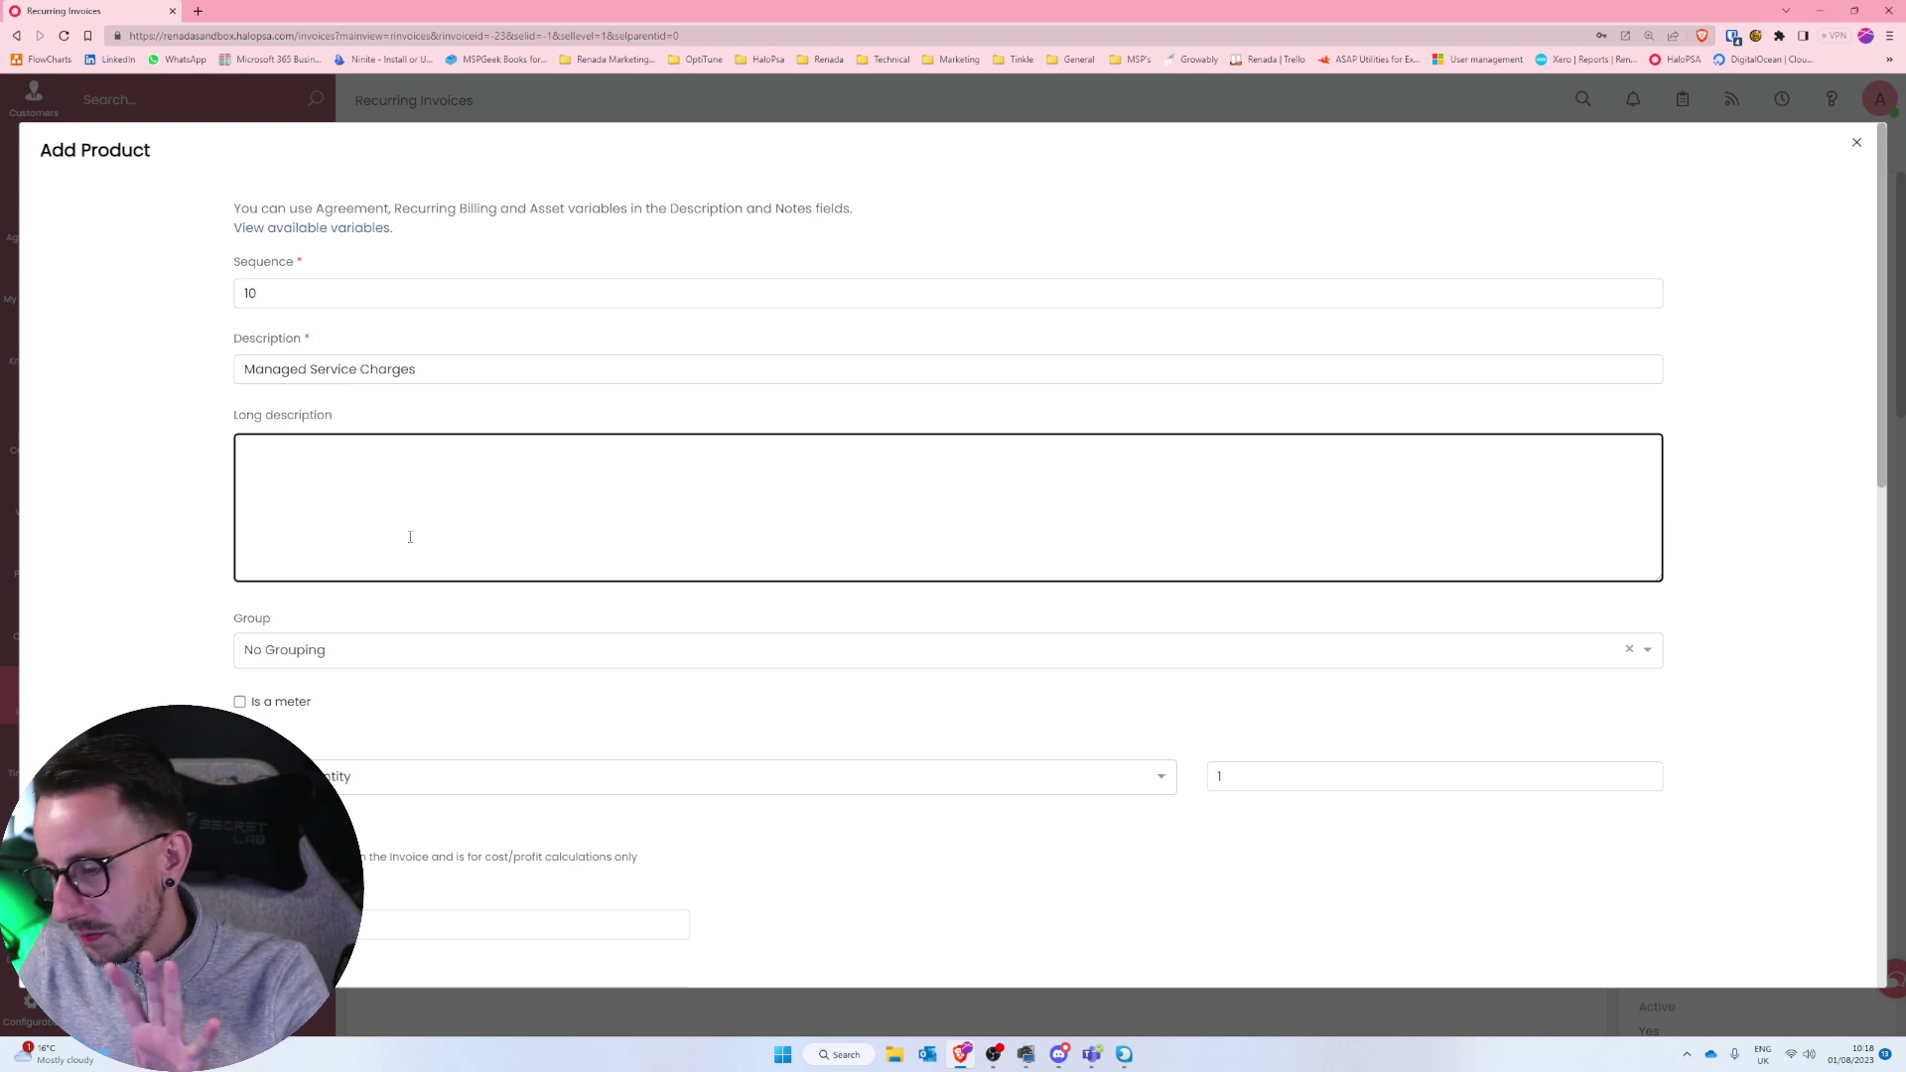
pyautogui.scroll(-2, 423, 672)
pyautogui.click(428, 586)
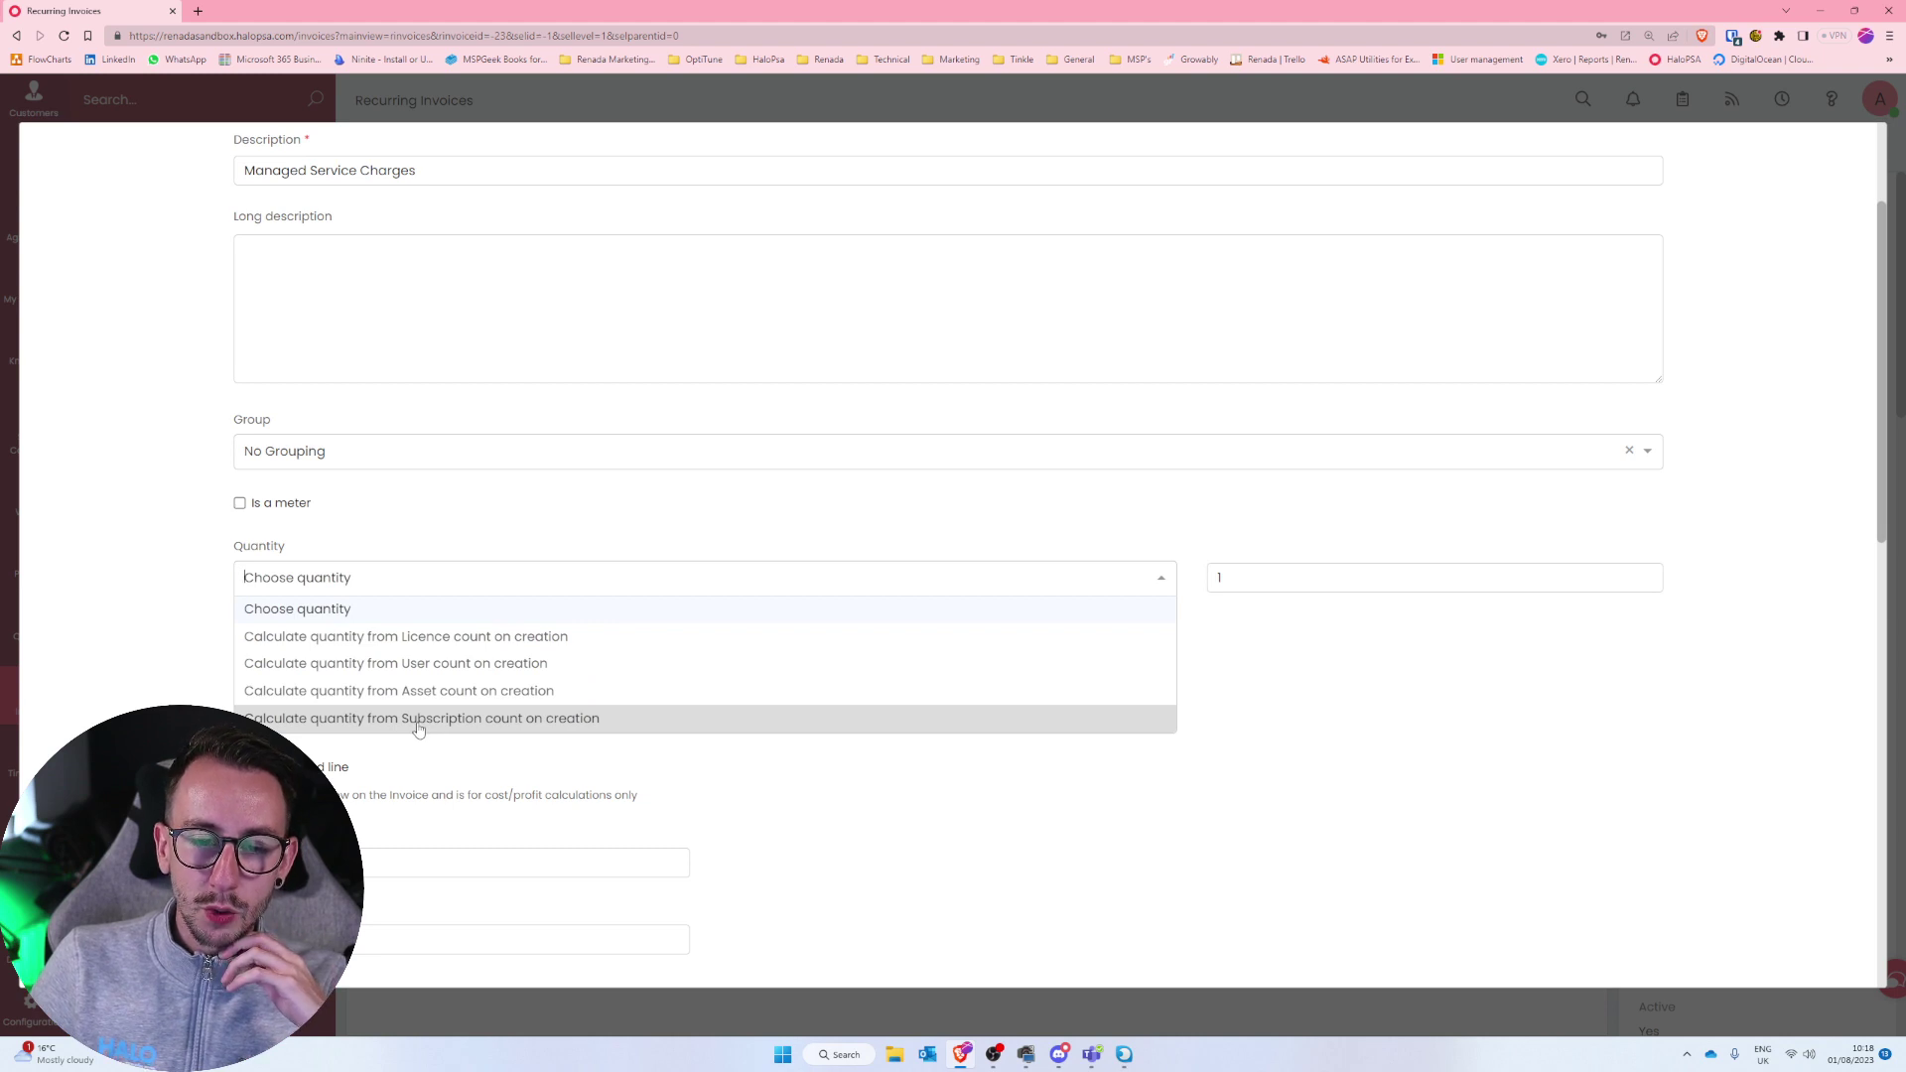
# Calculate the line's quantity from the Exclaimer Signature Marketing Cloud NFR subscription count.
pyautogui.click(418, 718)
pyautogui.scroll(-2, 683, 705)
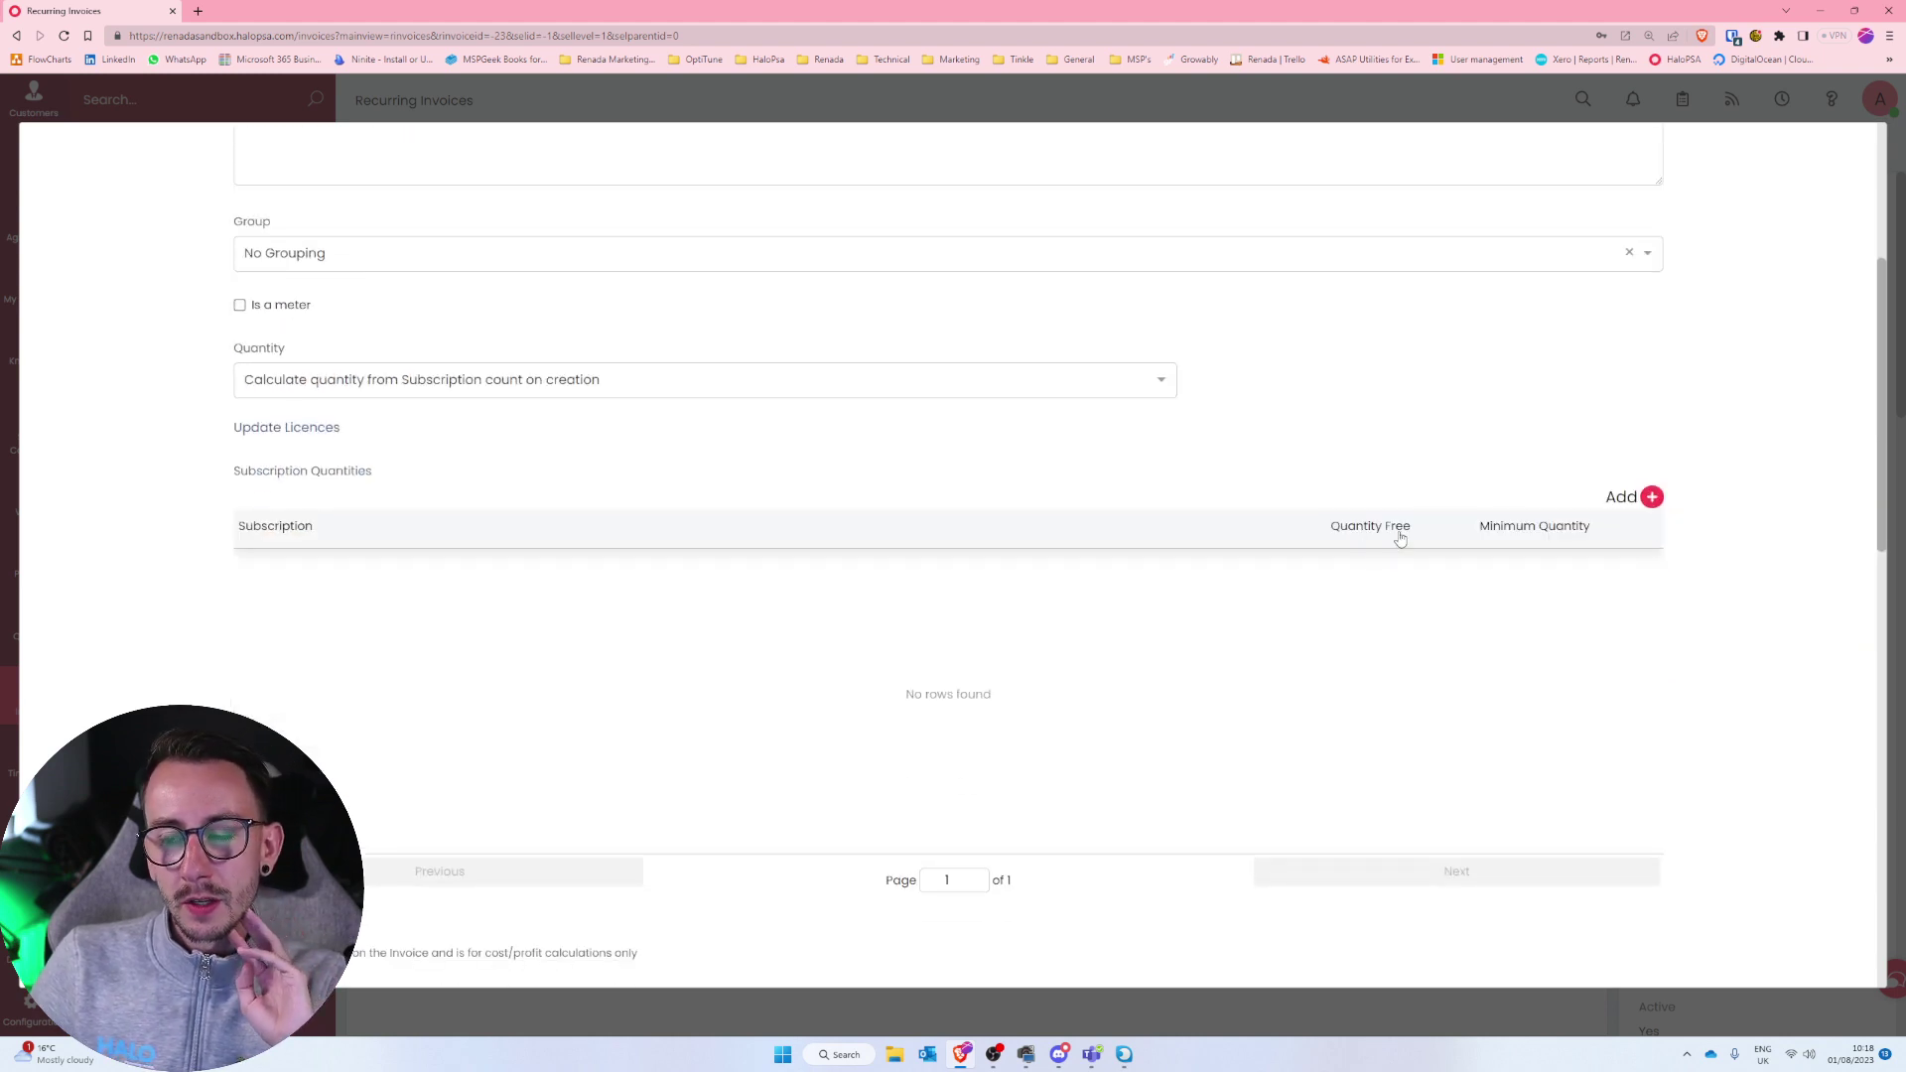
pyautogui.click(1652, 498)
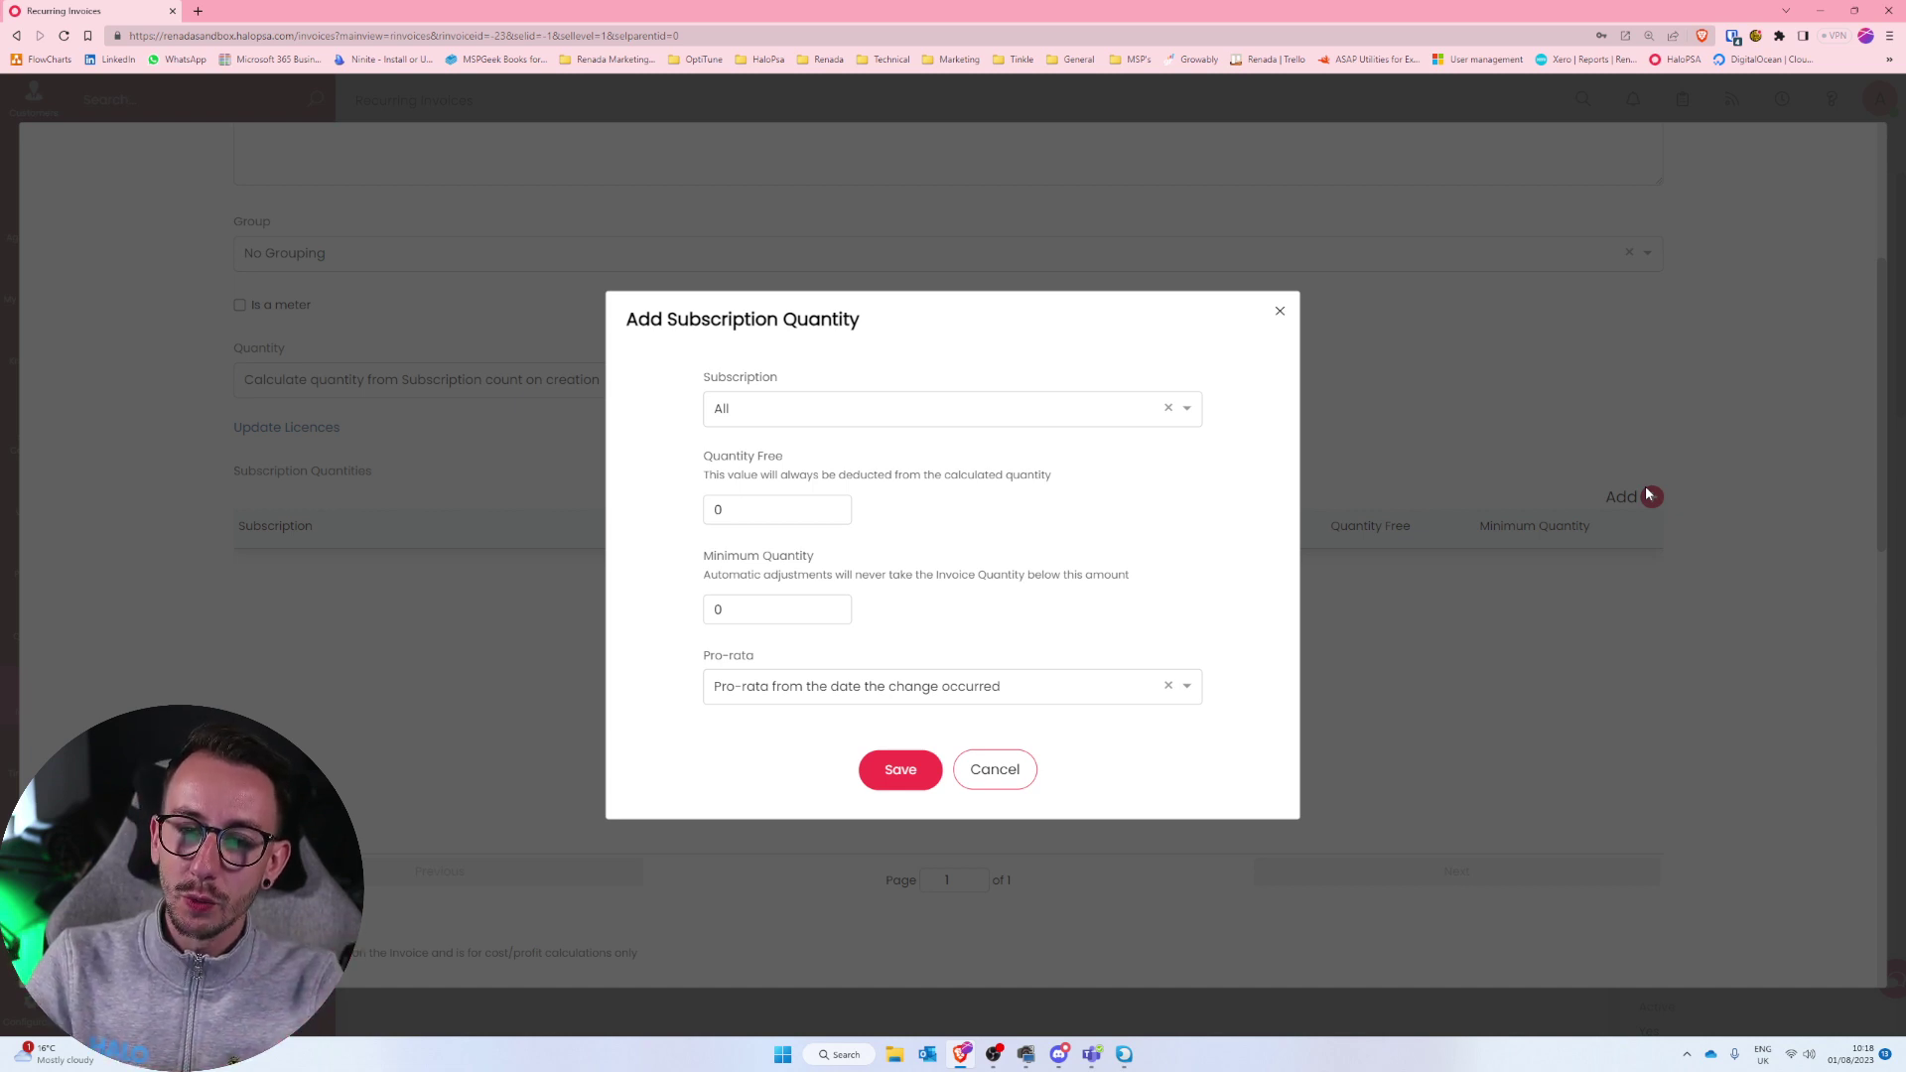
pyautogui.click(875, 408)
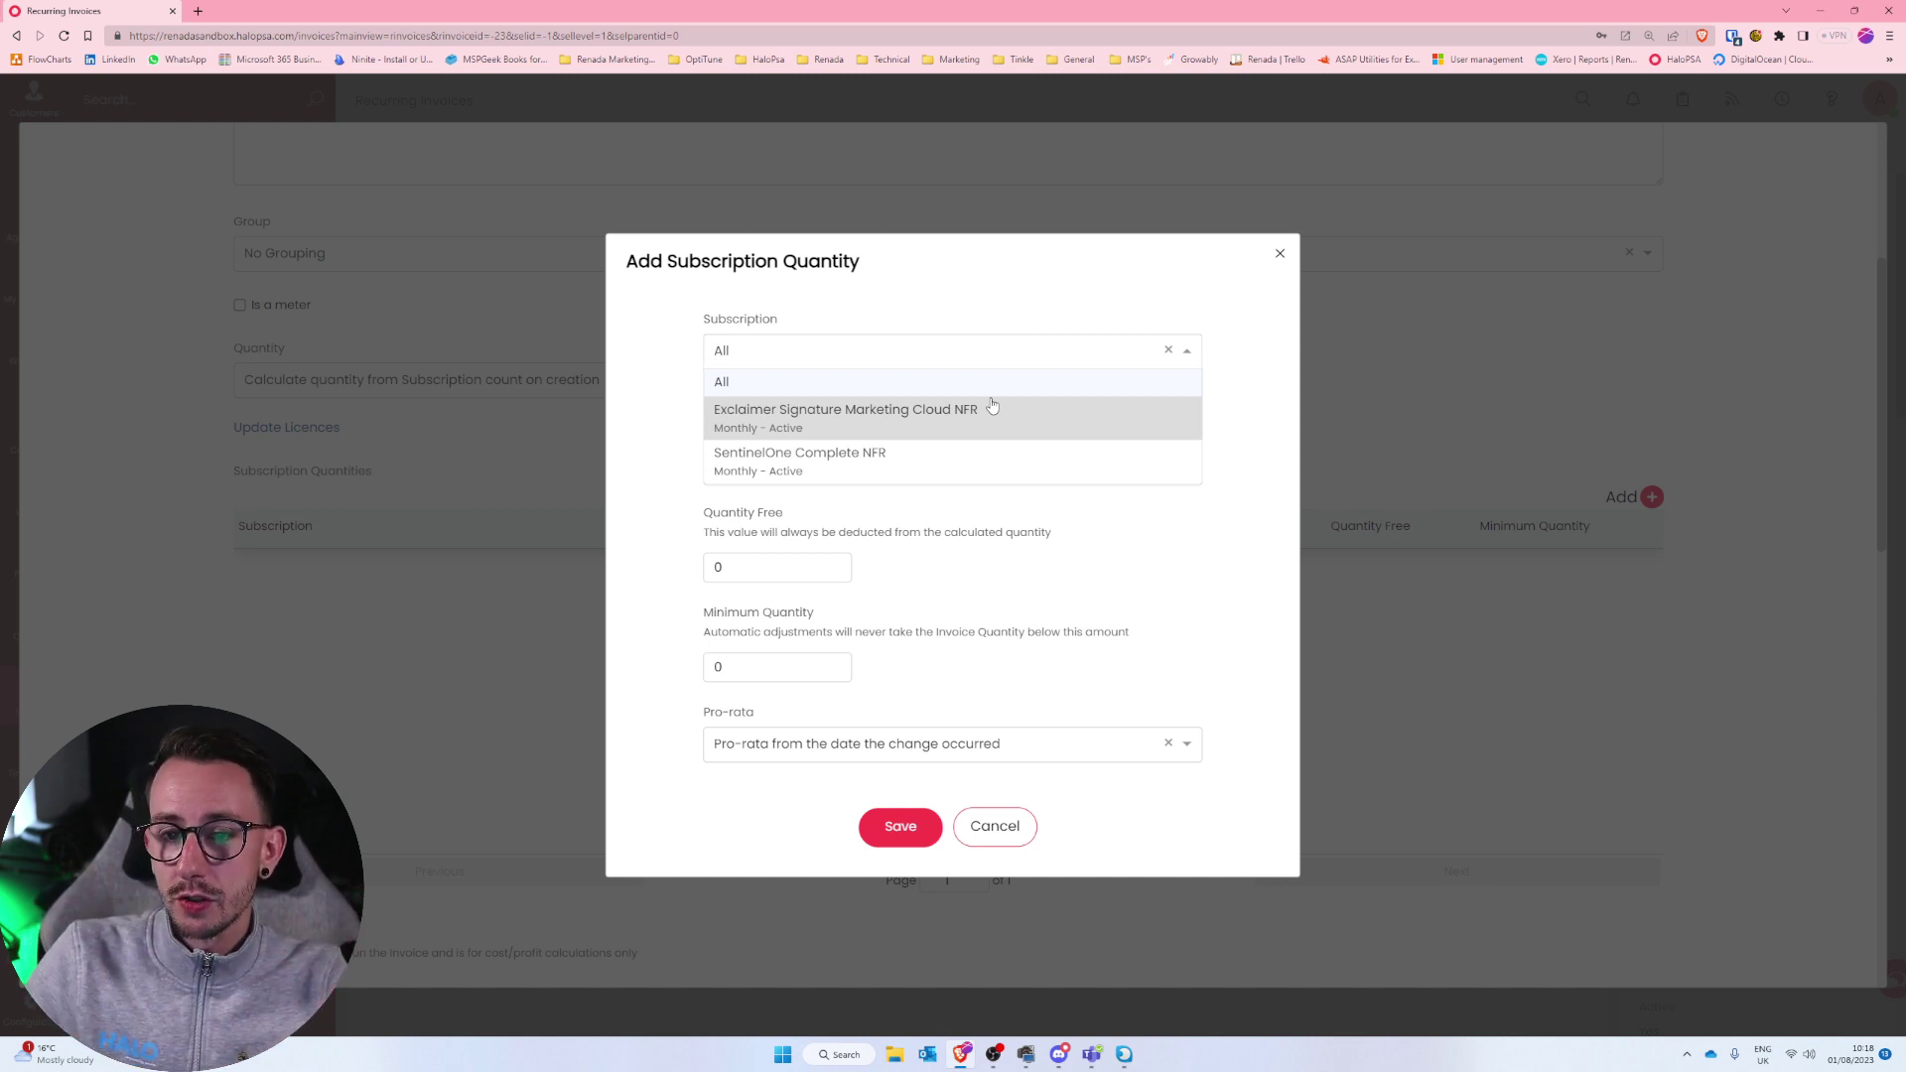
pyautogui.click(992, 407)
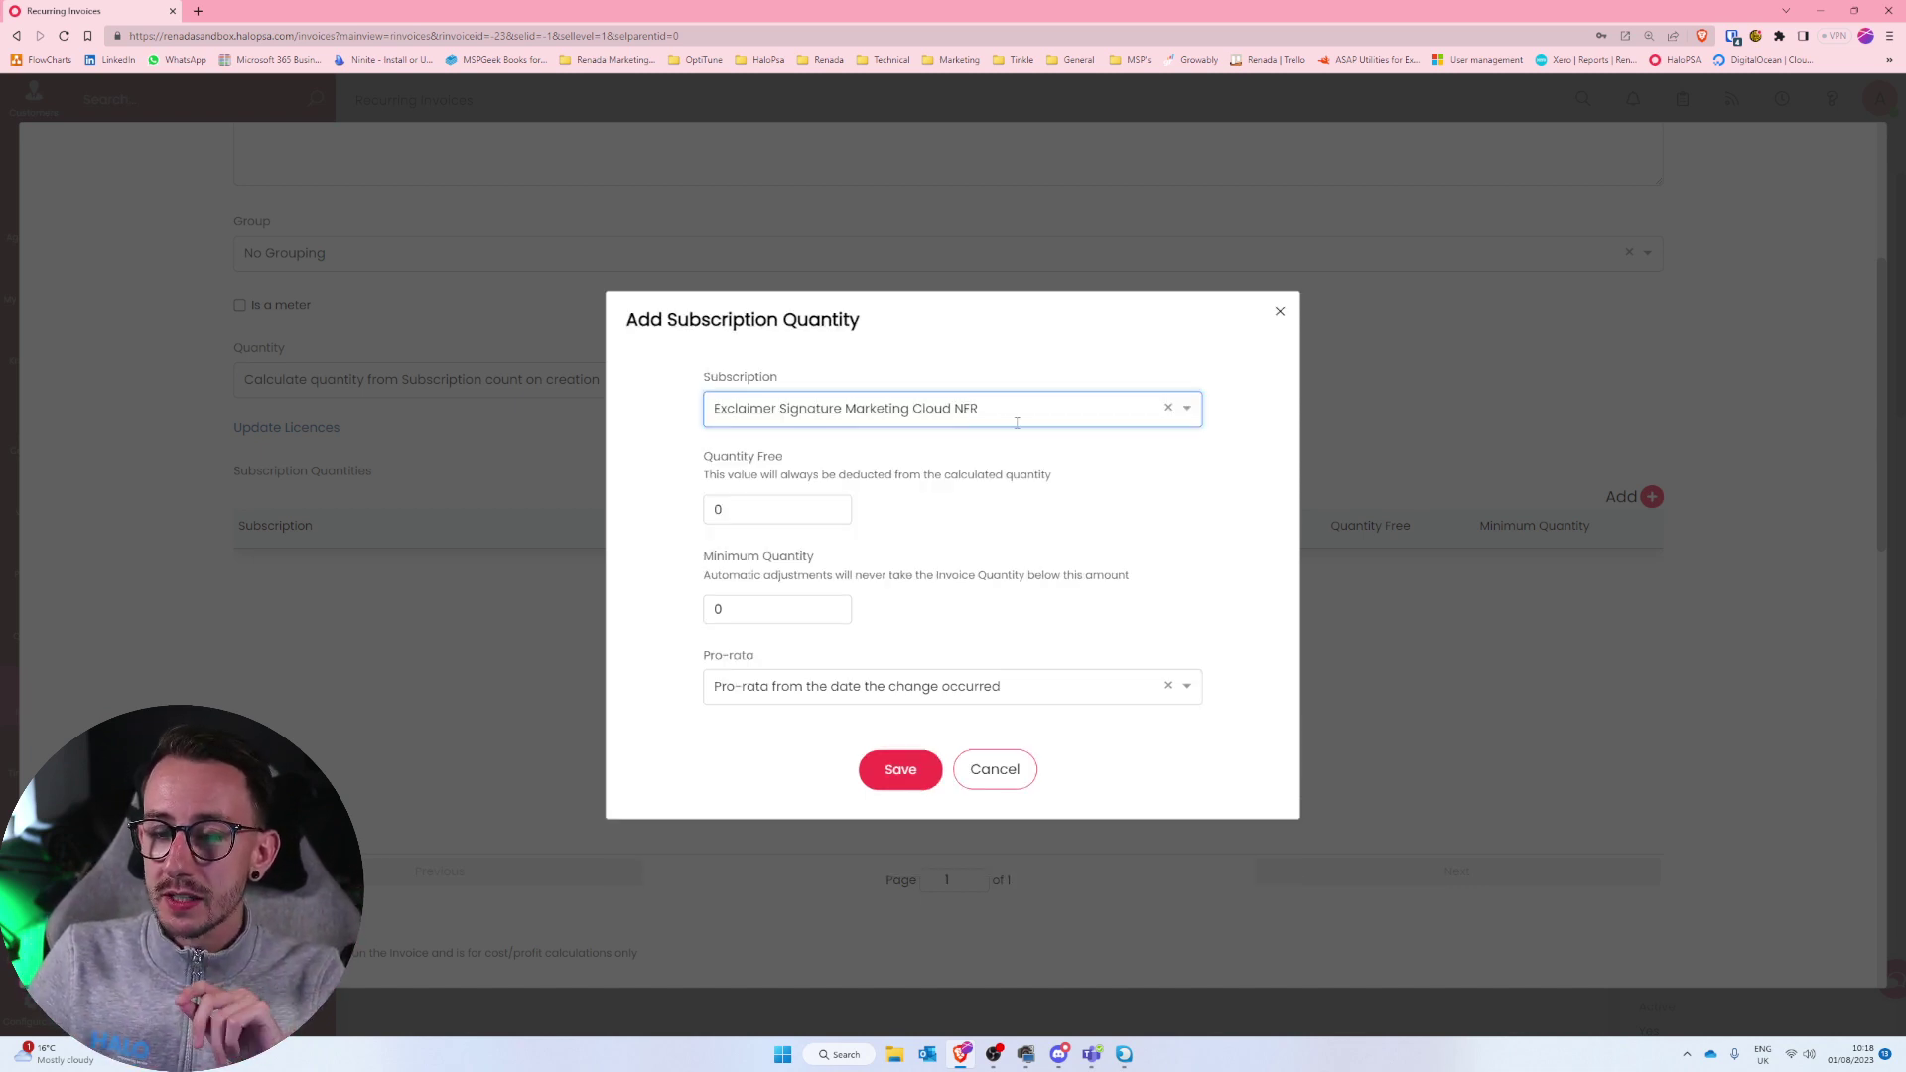
pyautogui.click(900, 770)
# Give the Managed Service Charges line a 55.00 price and a cost, then save it and the invoice.
pyautogui.scroll(-10, 909, 825)
pyautogui.click(895, 936)
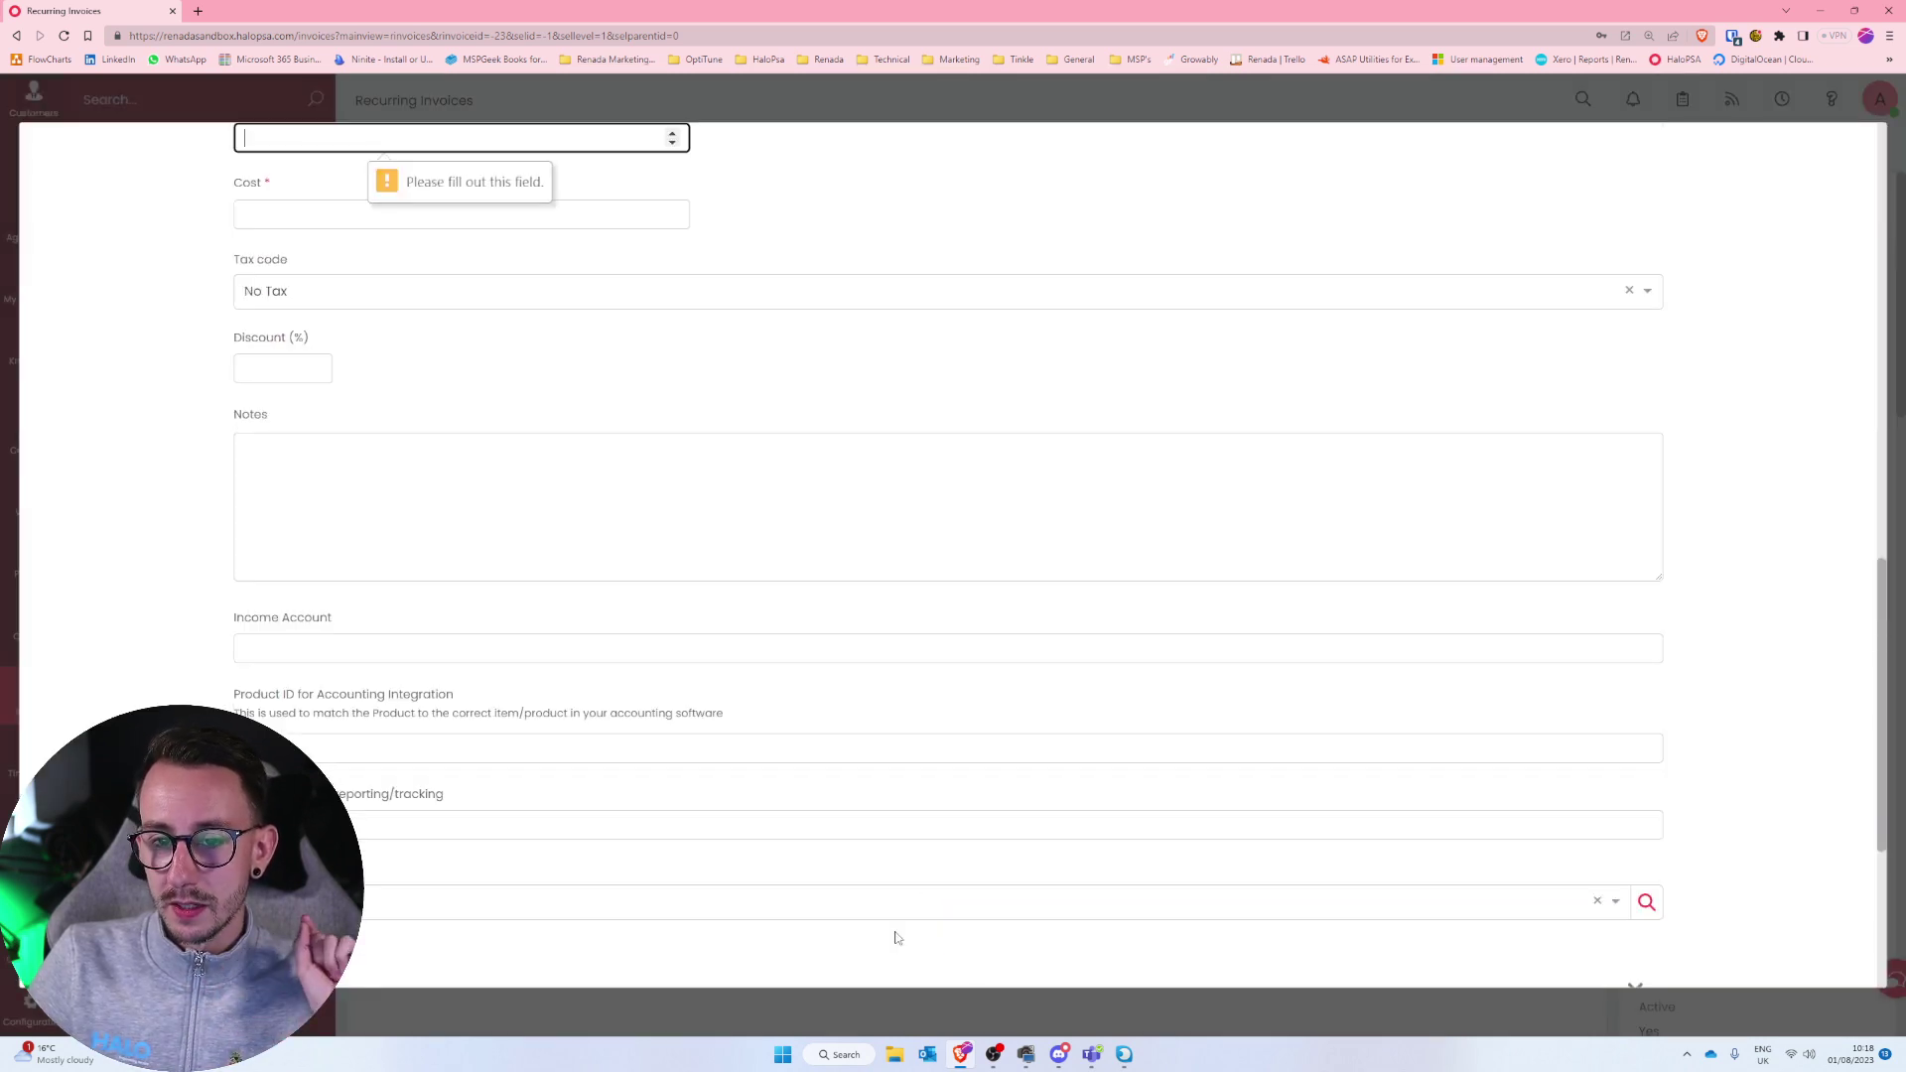
pyautogui.scroll(4, 813, 609)
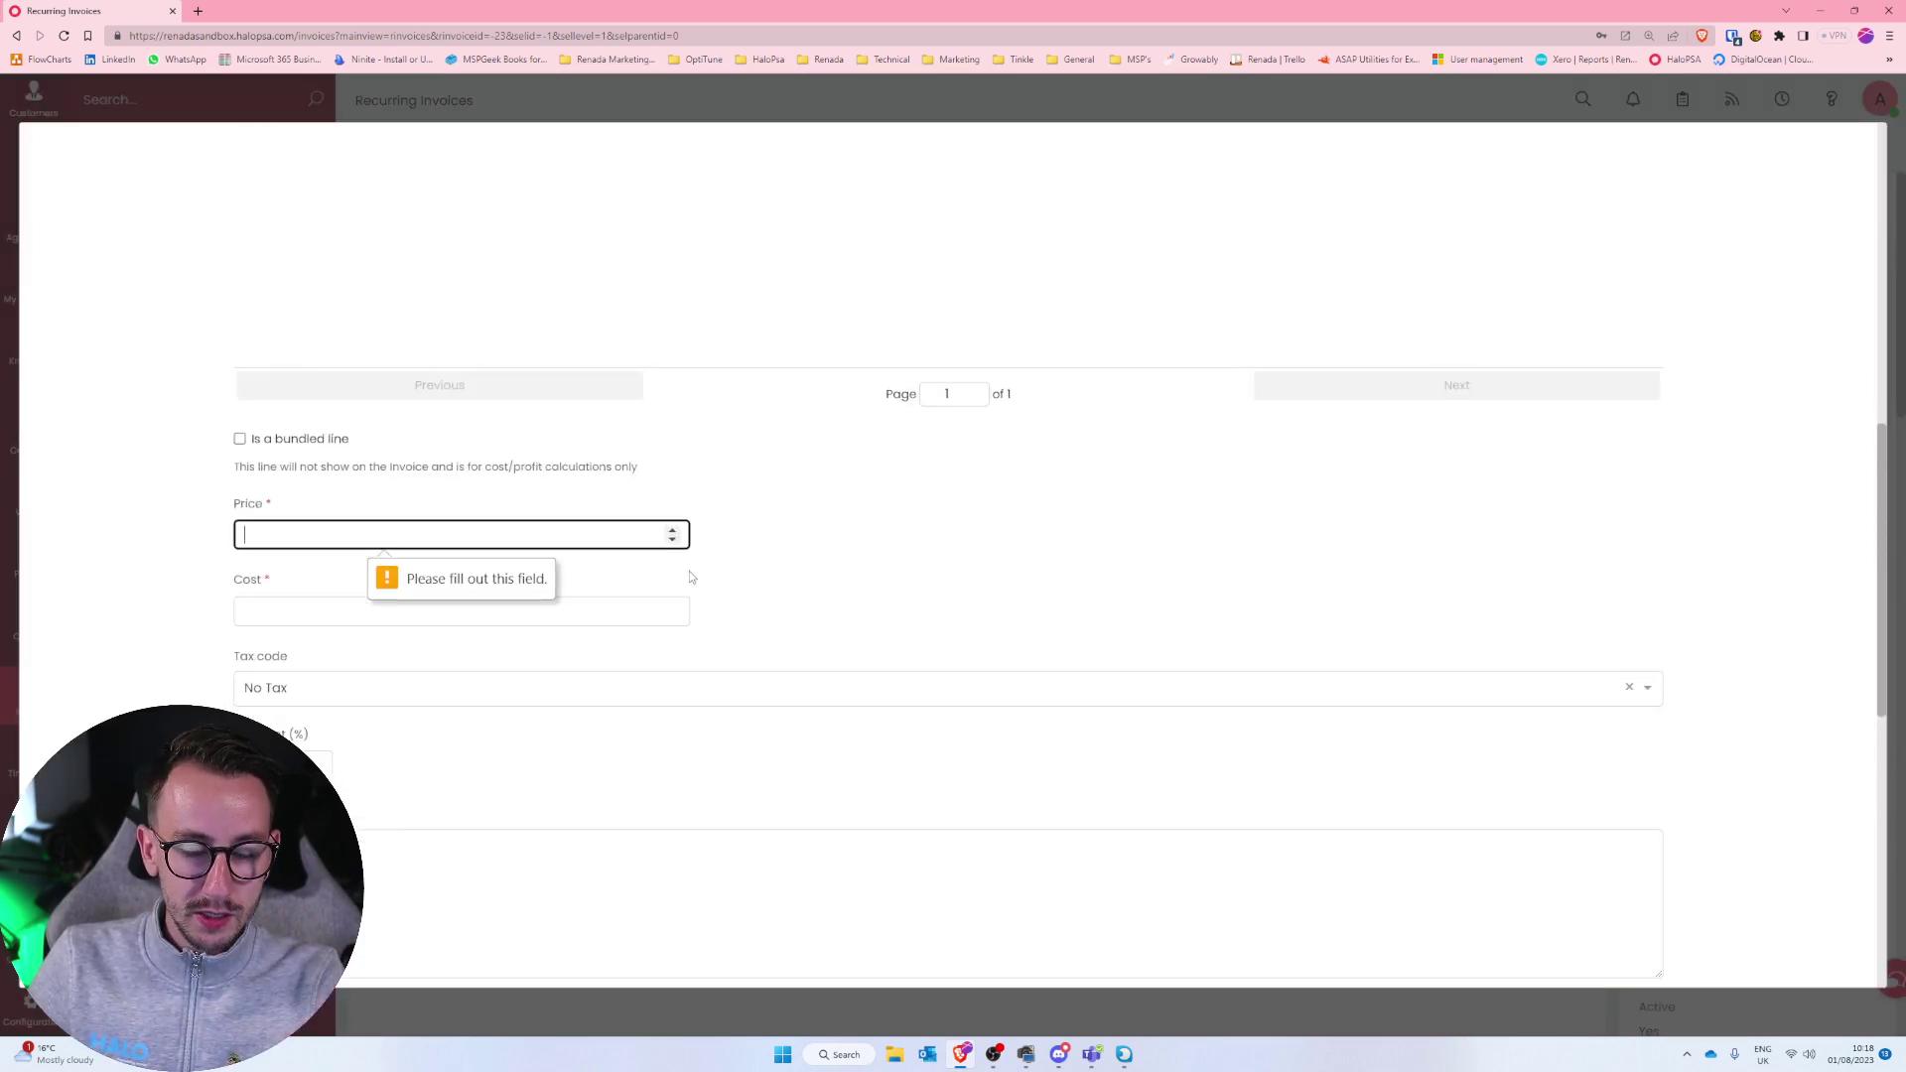
pyautogui.write('0')
pyautogui.press('Tab')
pyautogui.write('0')
pyautogui.scroll(-10, 1069, 639)
pyautogui.click(897, 923)
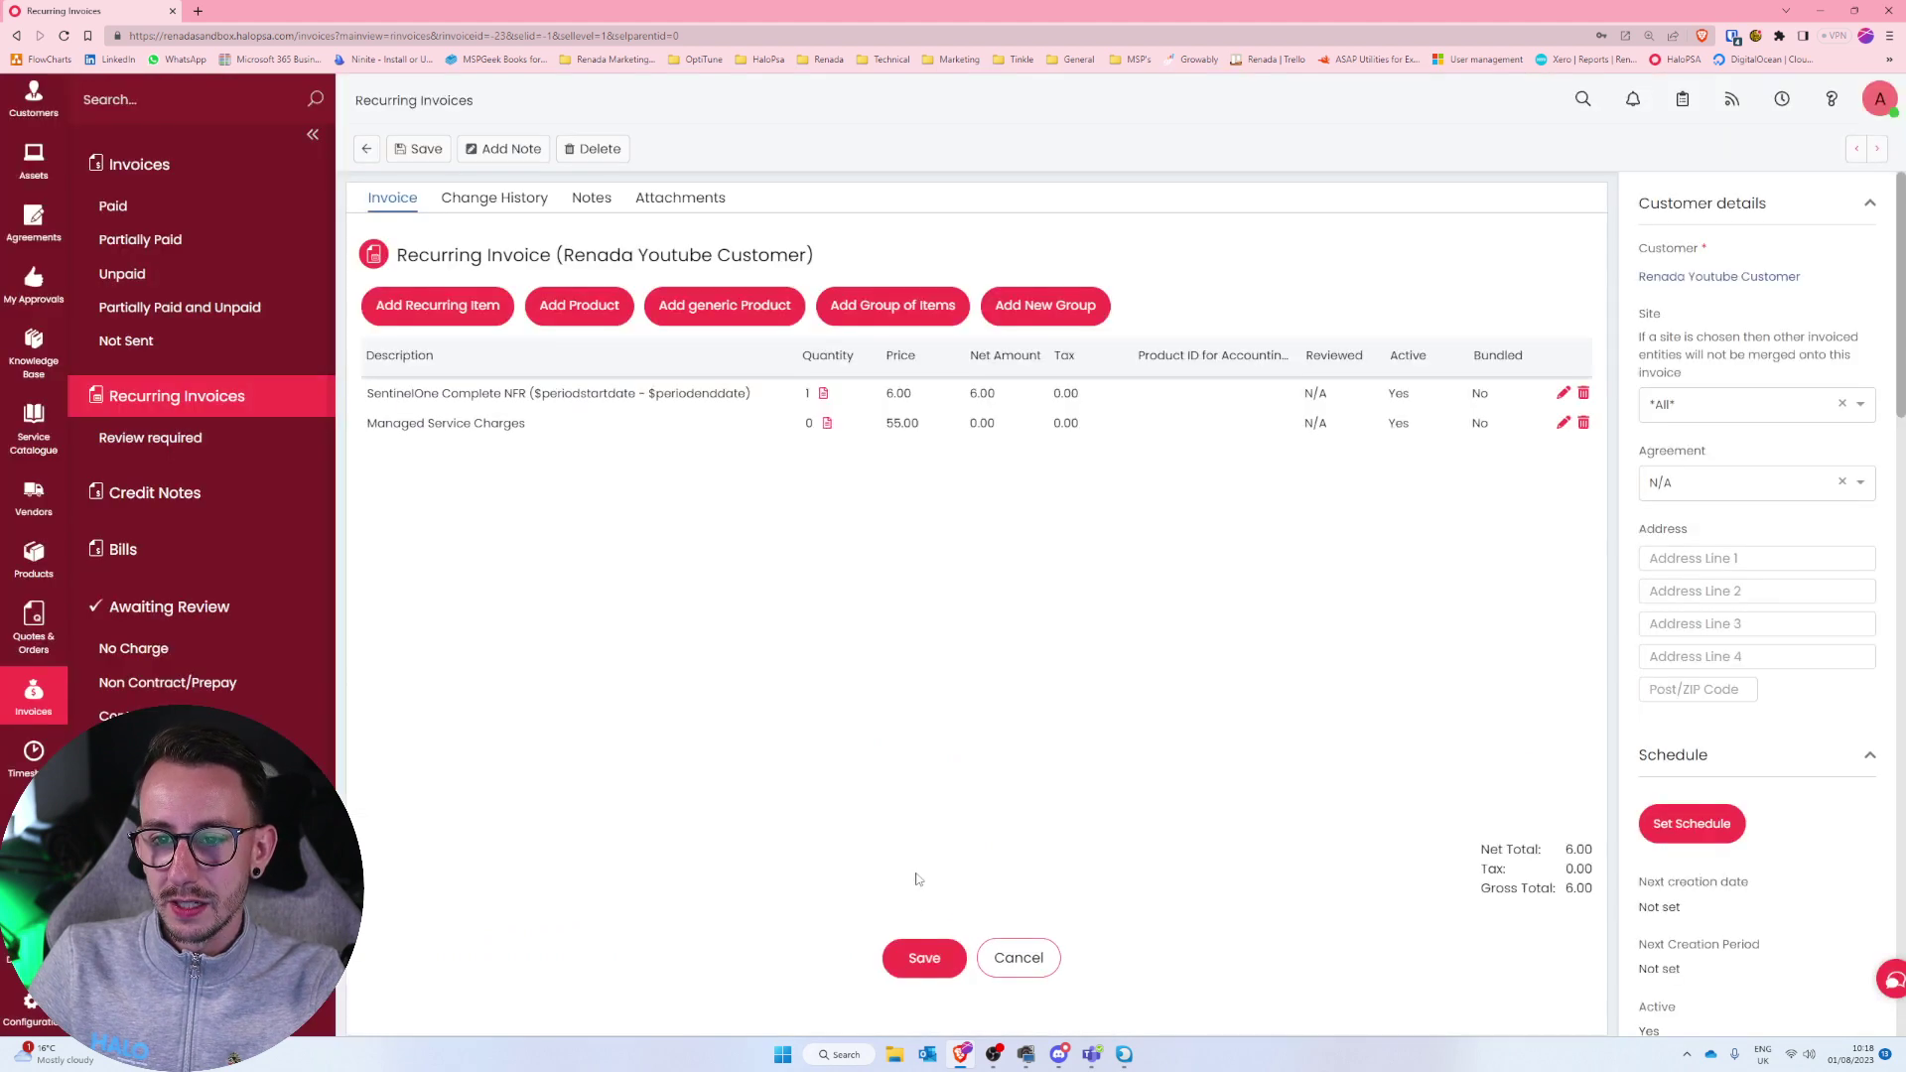
pyautogui.click(921, 949)
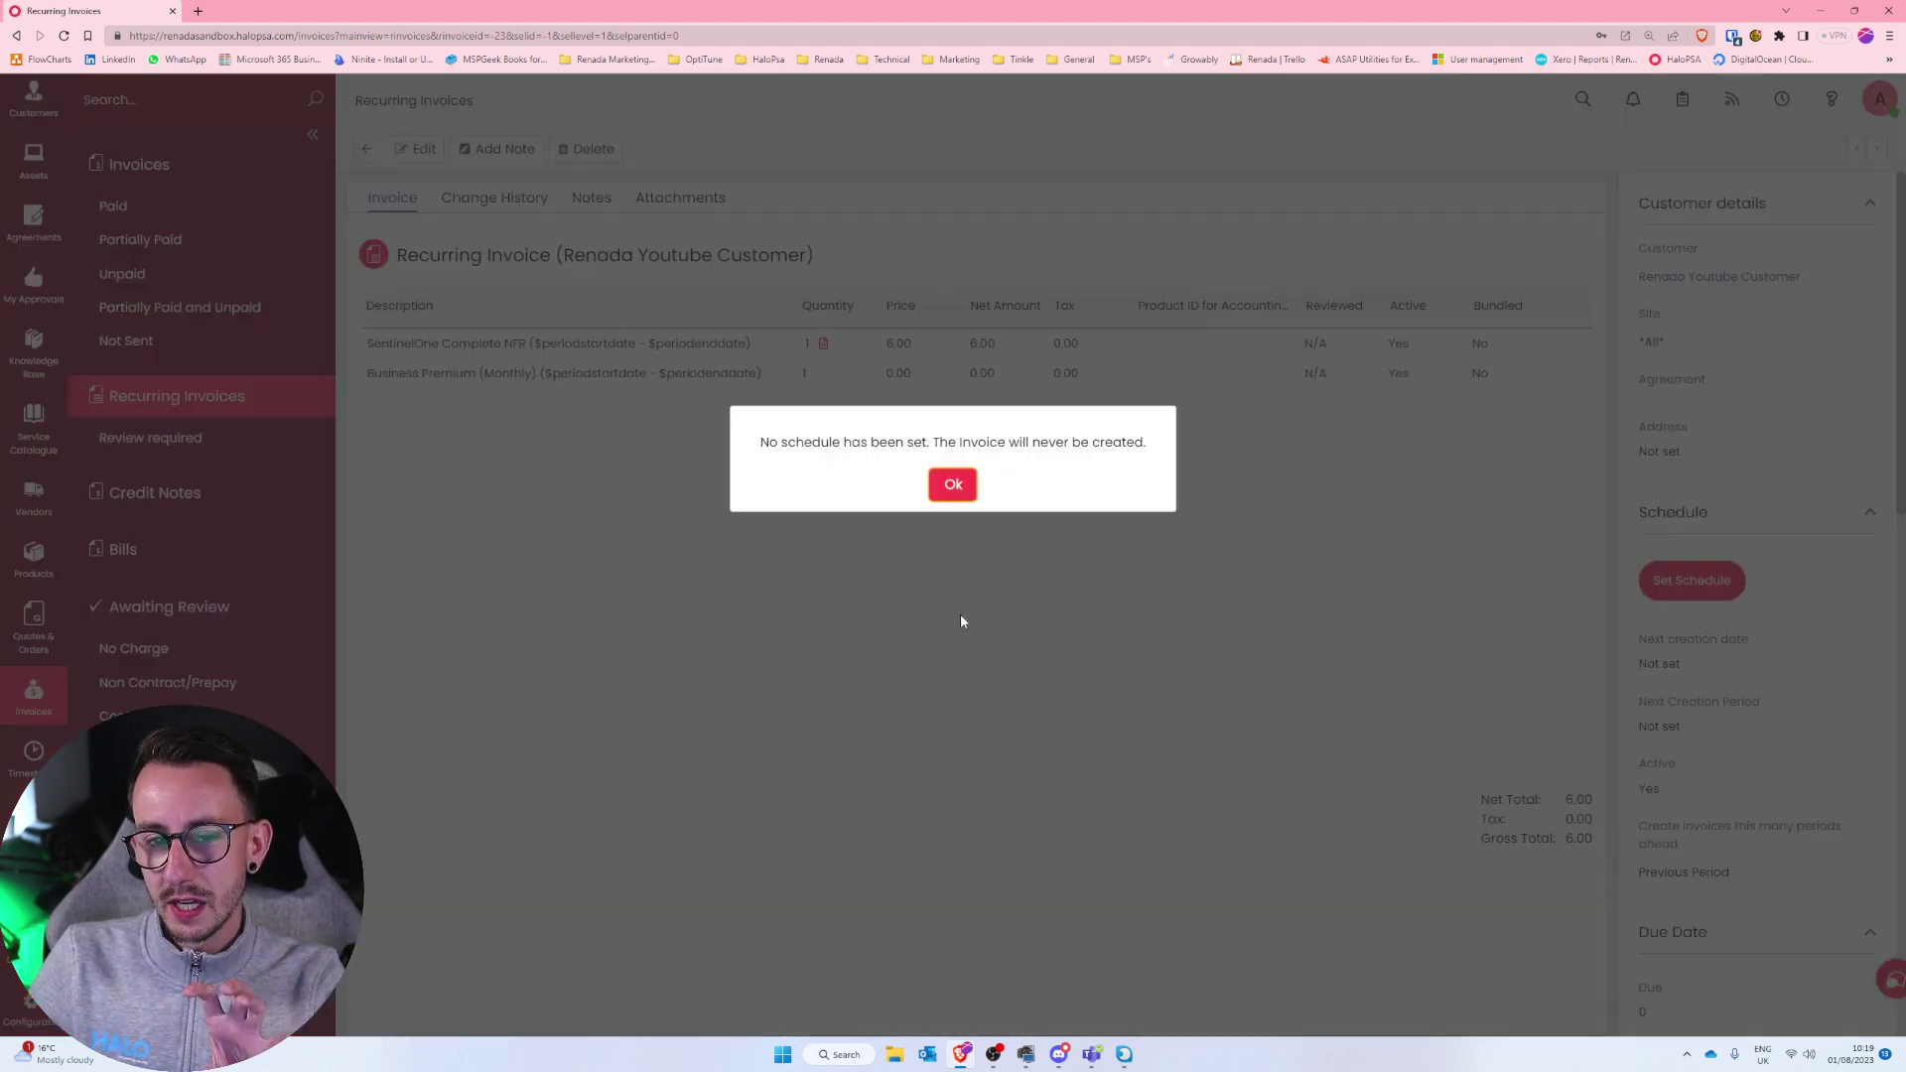
# Dismiss the schedule warning and reopen the Managed Service Charges line for editing.
pyautogui.click(953, 481)
pyautogui.moveTo(499, 380); pyautogui.dragTo(367, 381)
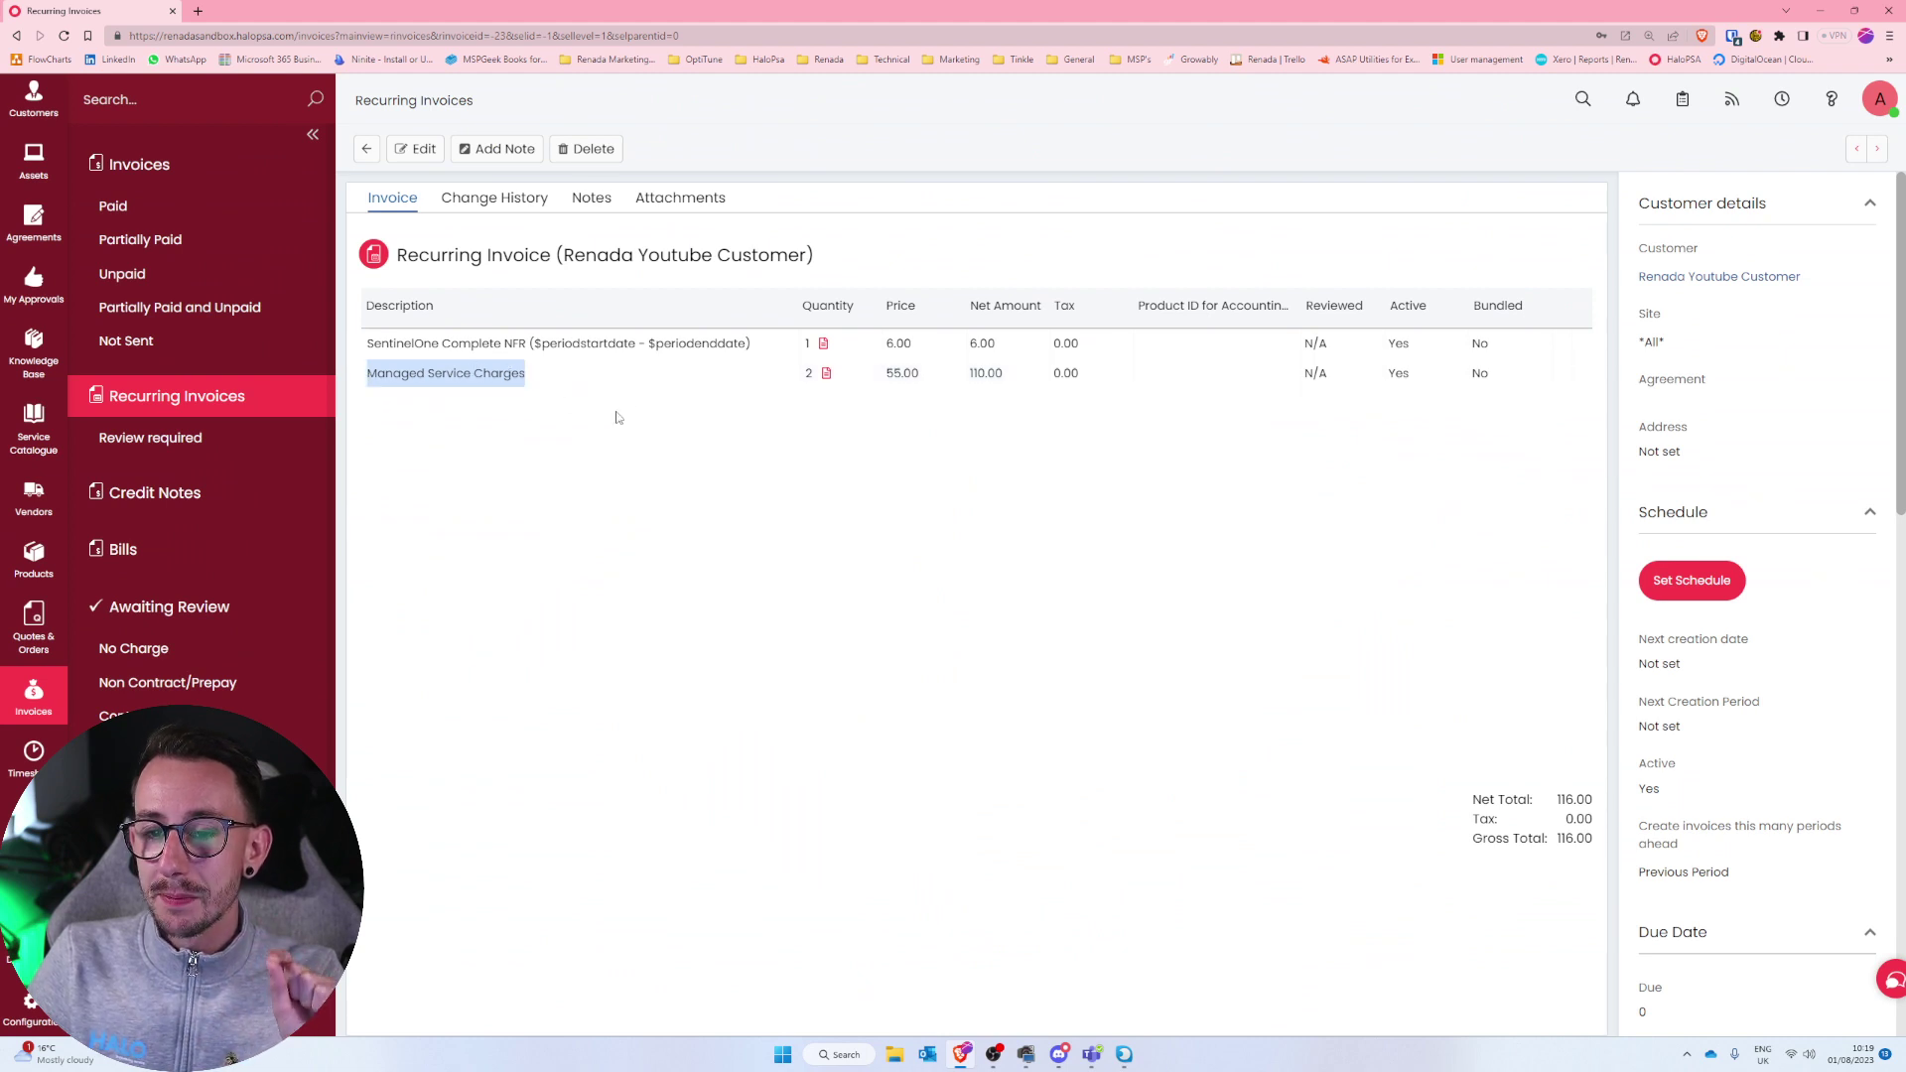
pyautogui.click(826, 378)
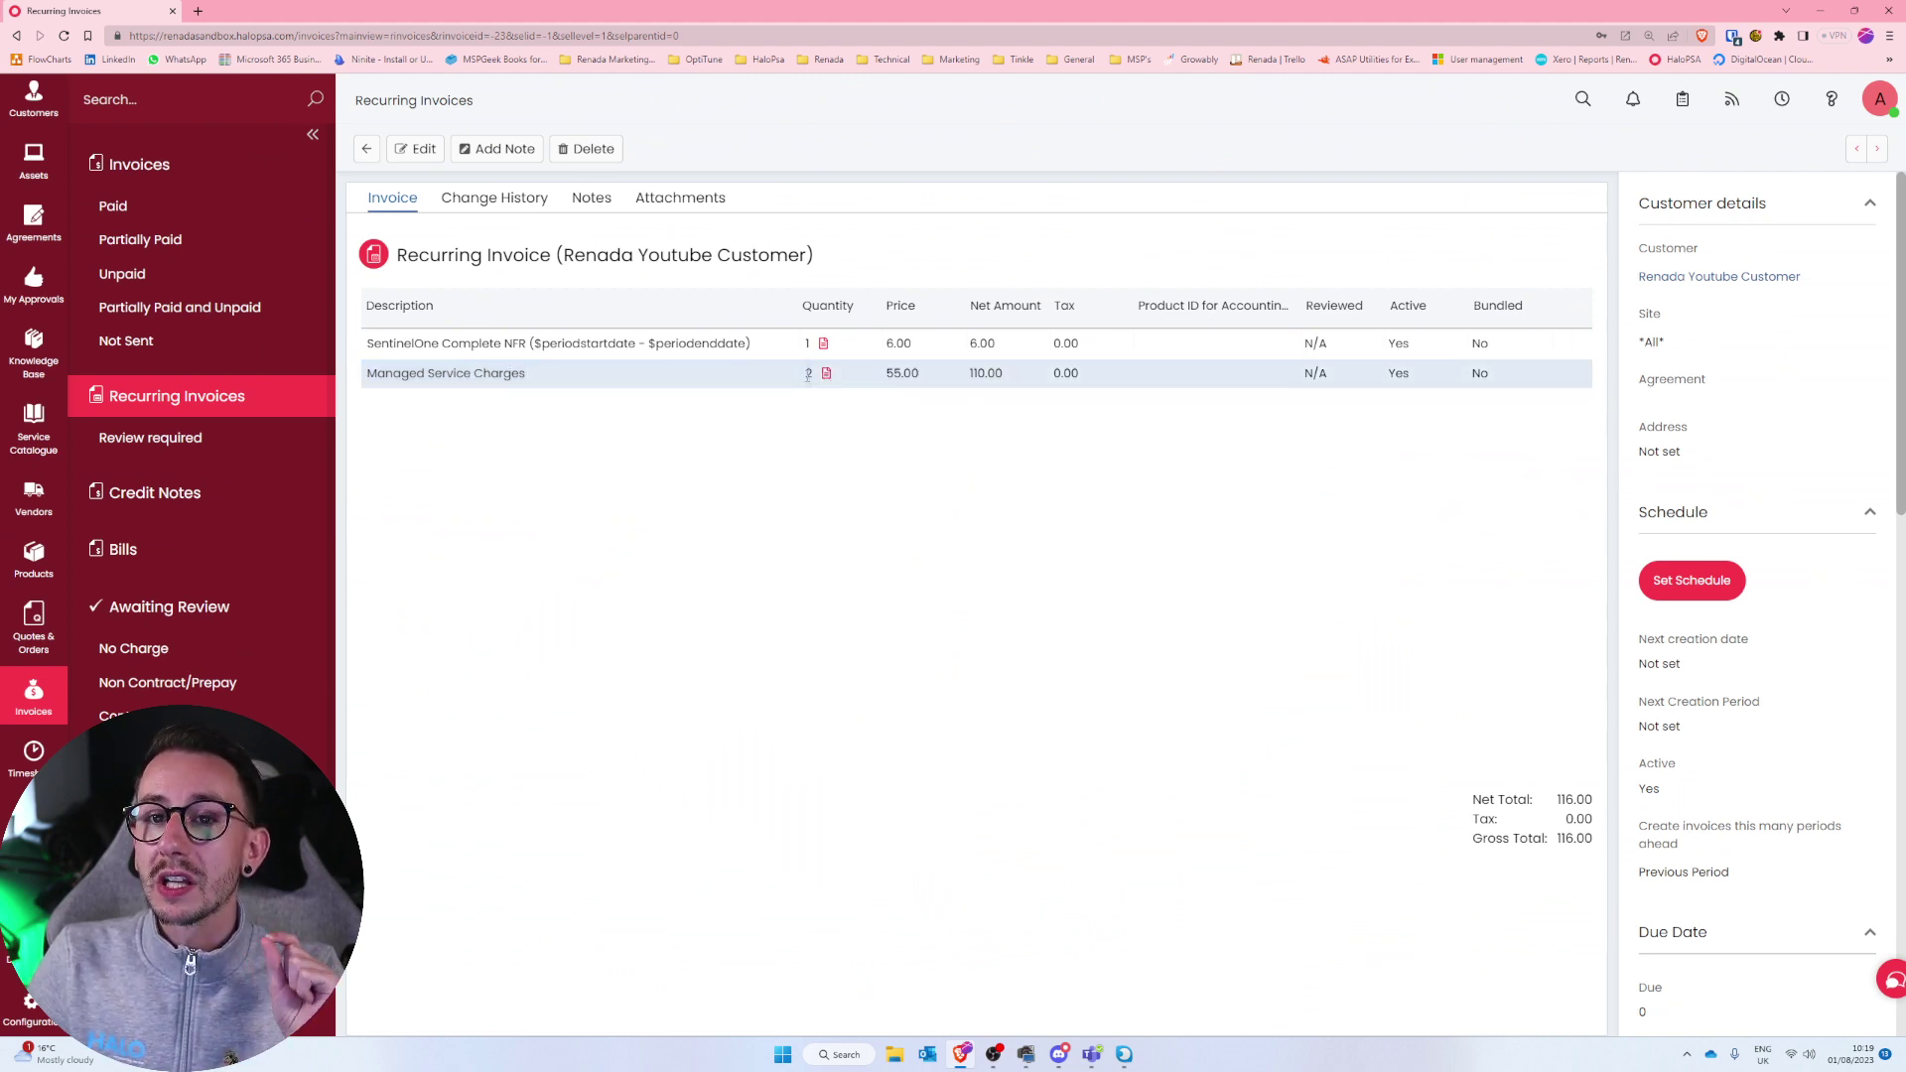
pyautogui.click(419, 148)
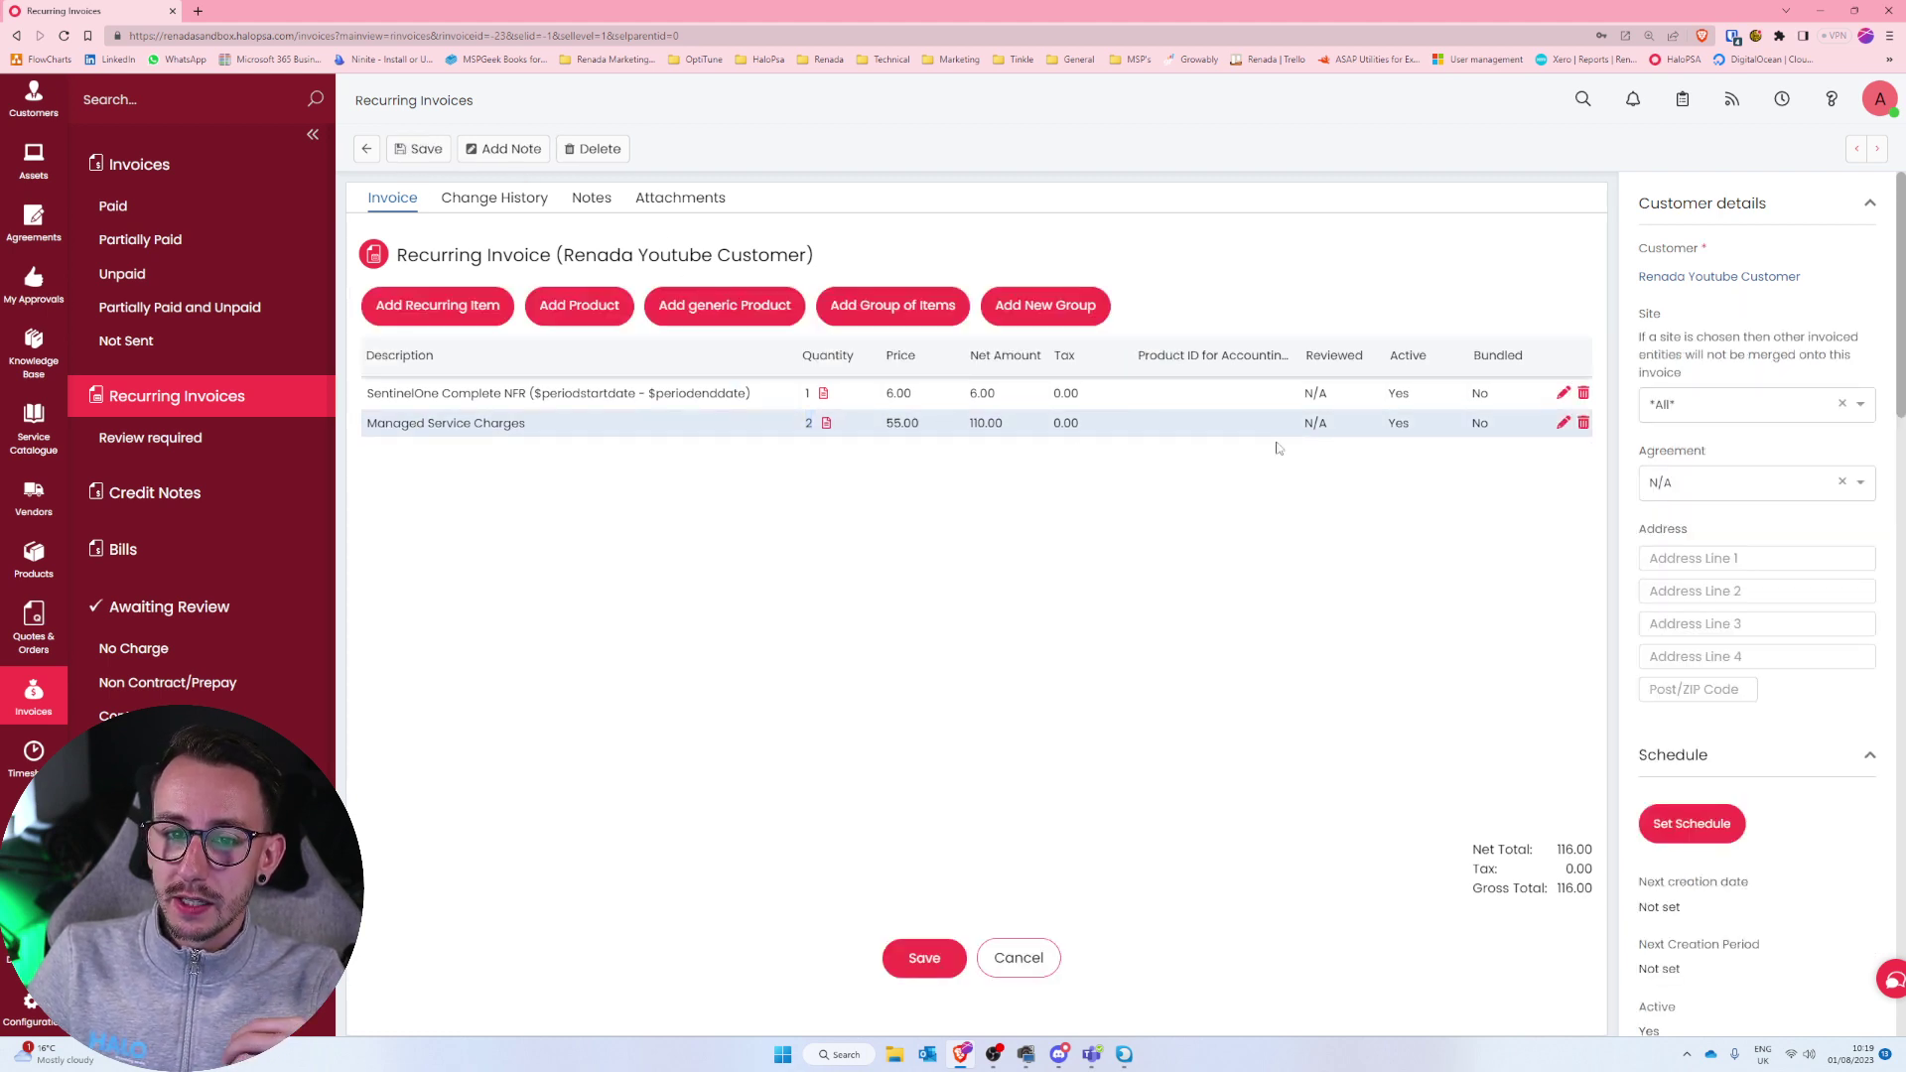
pyautogui.click(1564, 424)
pyautogui.scroll(-1, 947, 746)
pyautogui.scroll(-2, 947, 747)
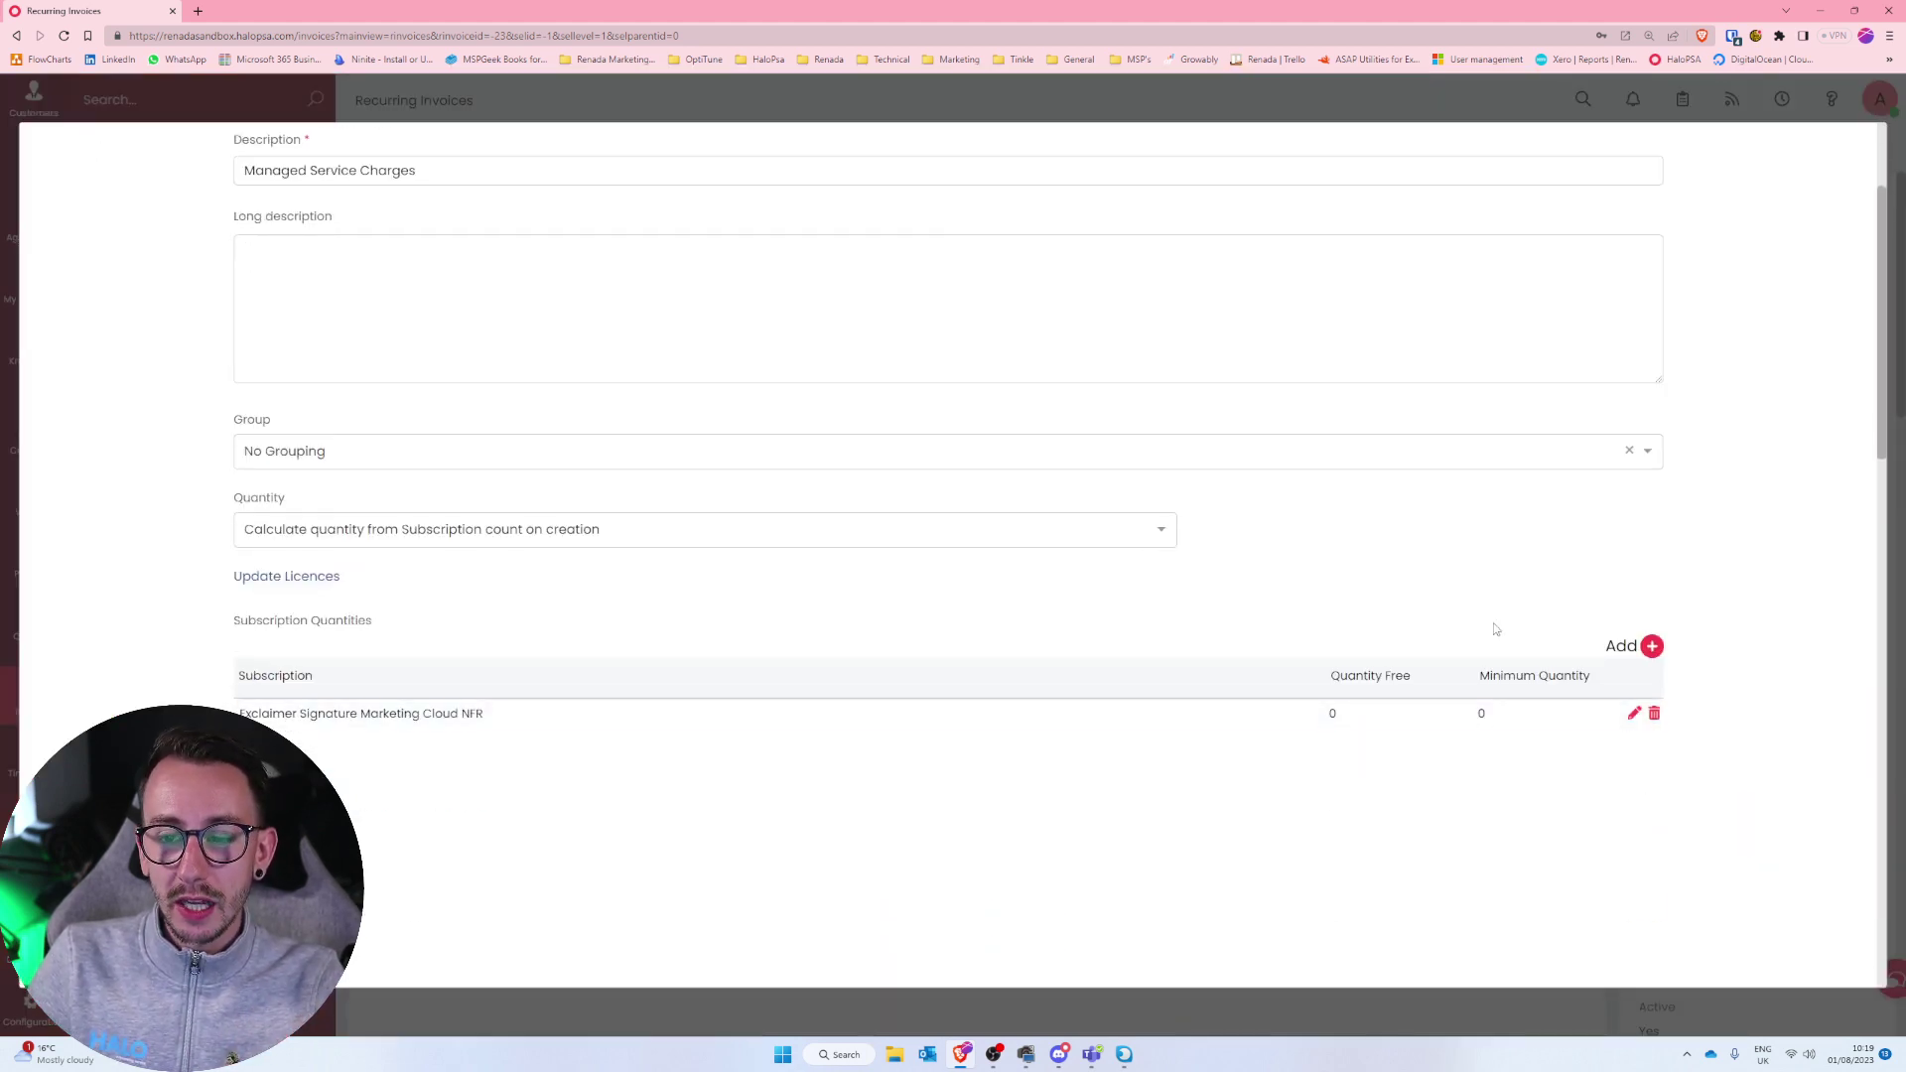
# Add SentinelOne Complete NFR as a second counted subscription, making quantity 3, and save the invoice.
pyautogui.click(1651, 646)
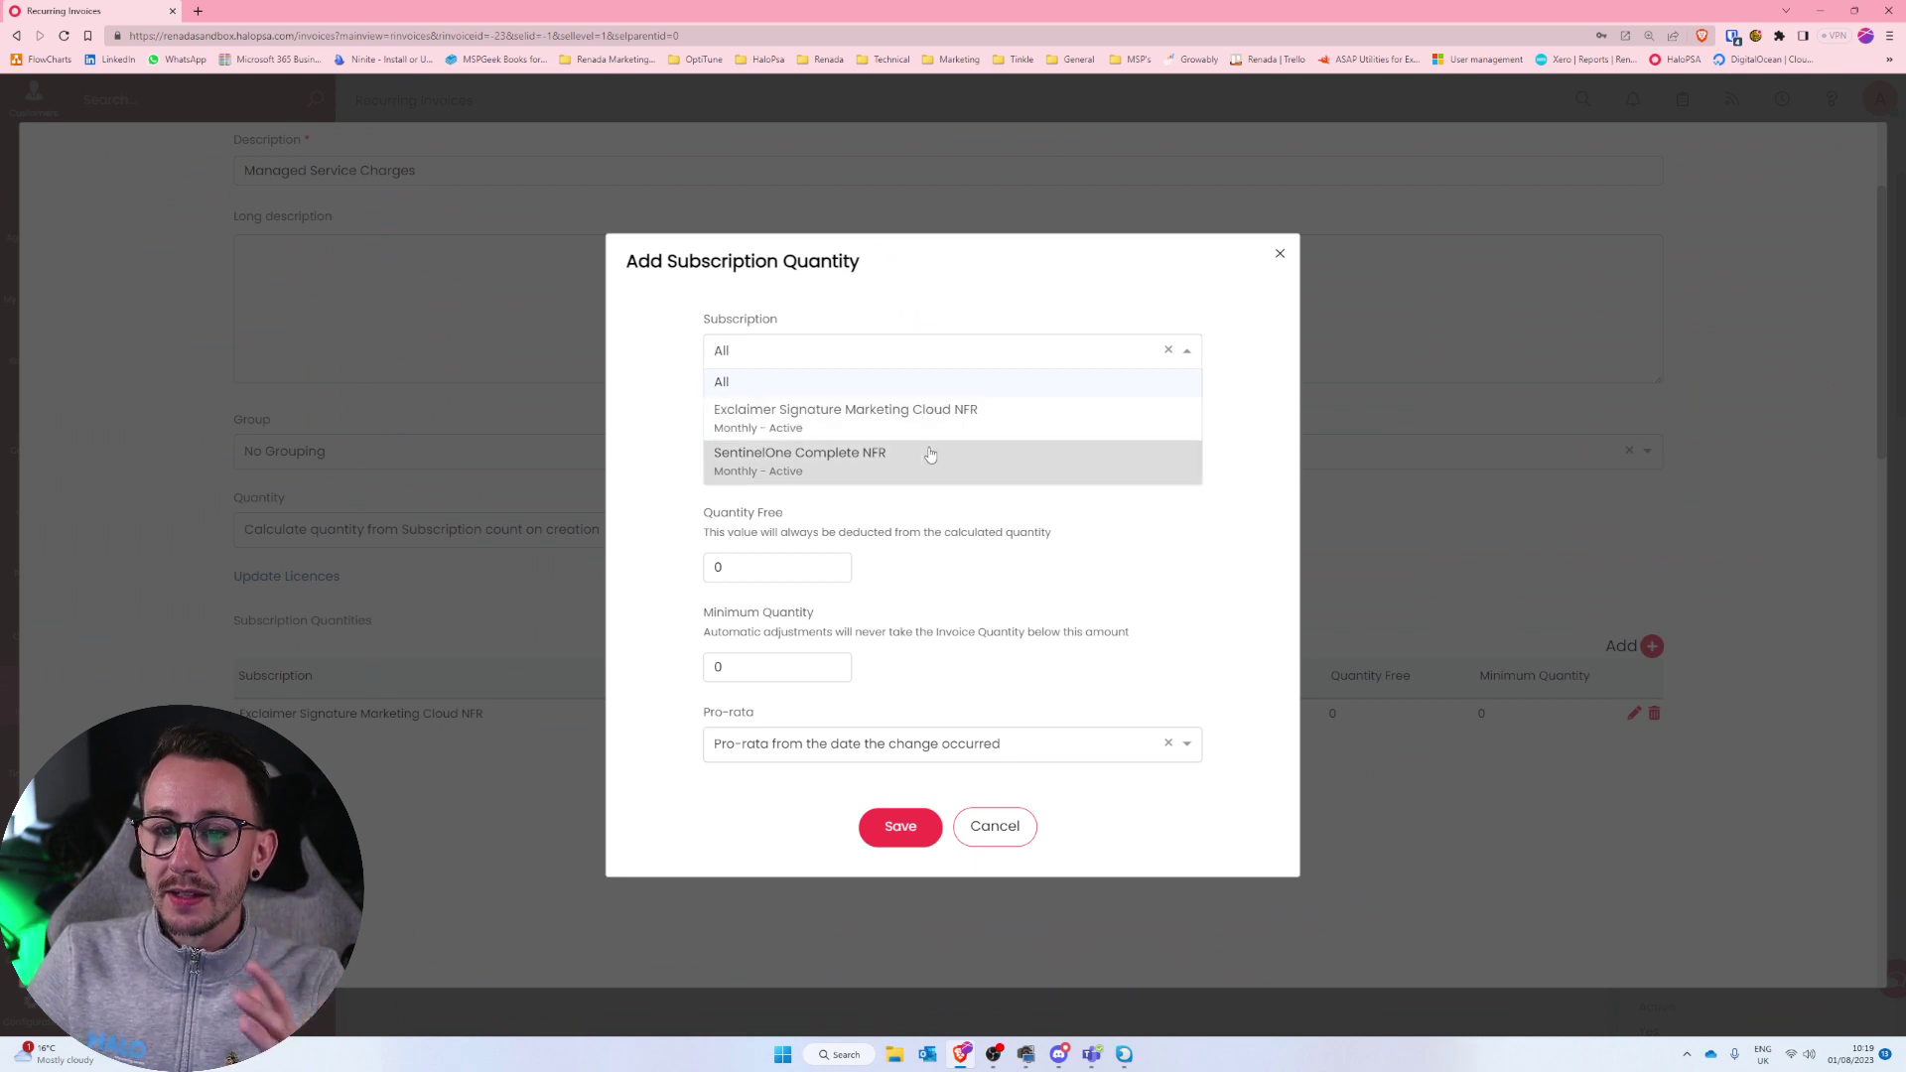
pyautogui.click(932, 457)
pyautogui.click(904, 769)
pyautogui.scroll(-3, 907, 768)
pyautogui.scroll(-10, 906, 768)
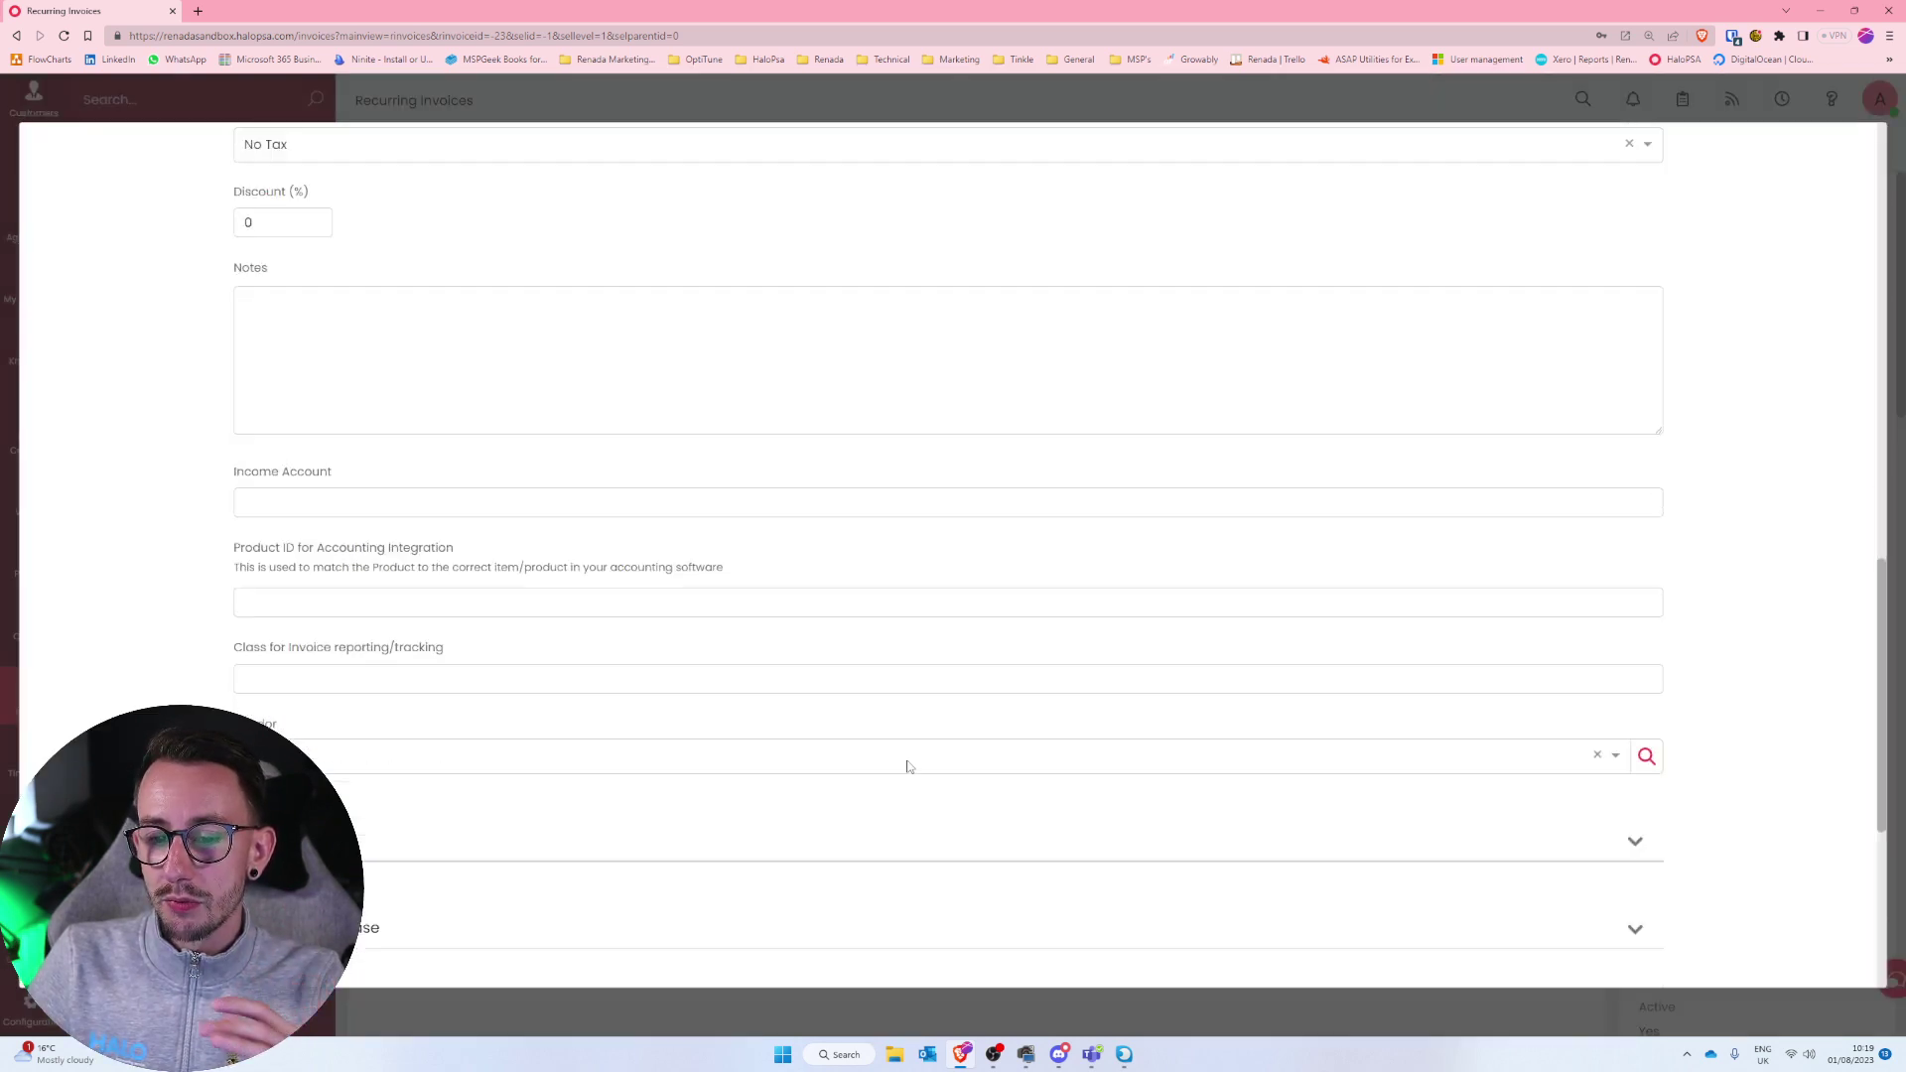
pyautogui.click(894, 935)
pyautogui.click(915, 953)
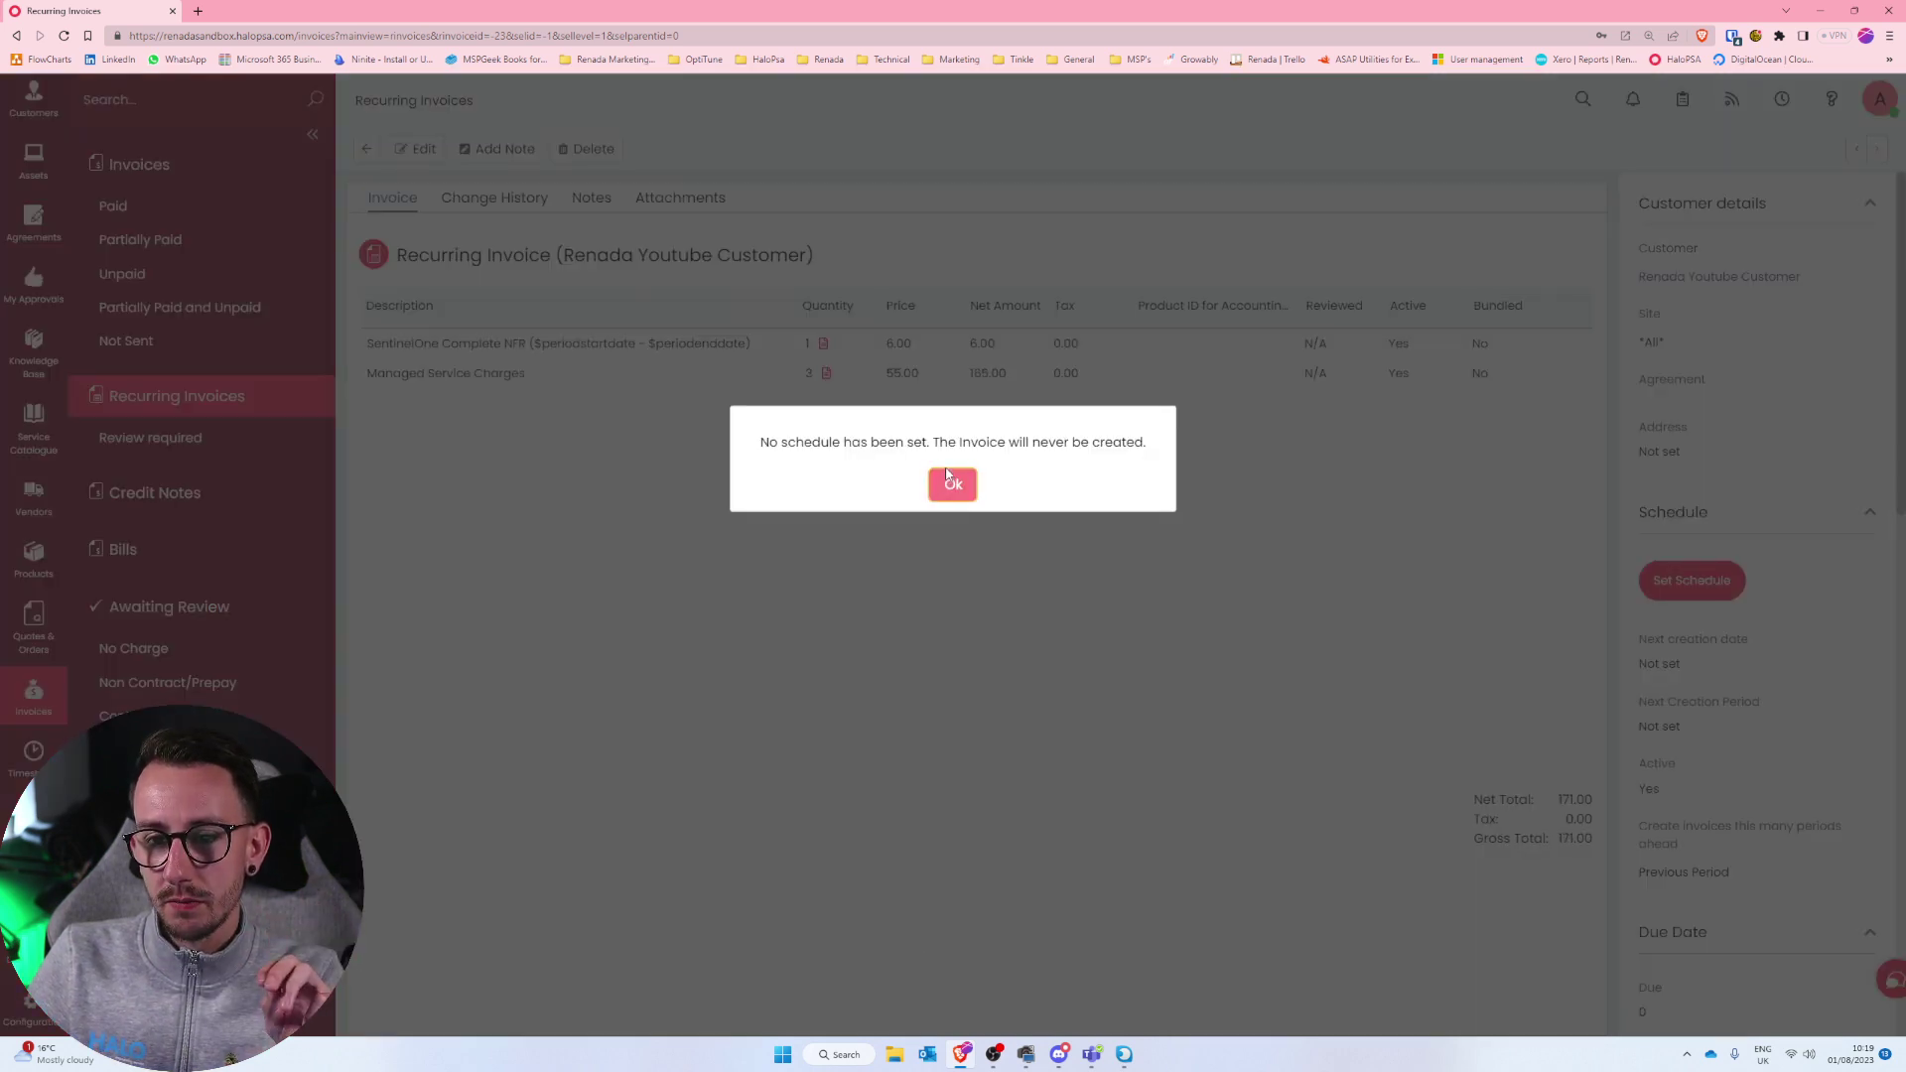
pyautogui.click(953, 485)
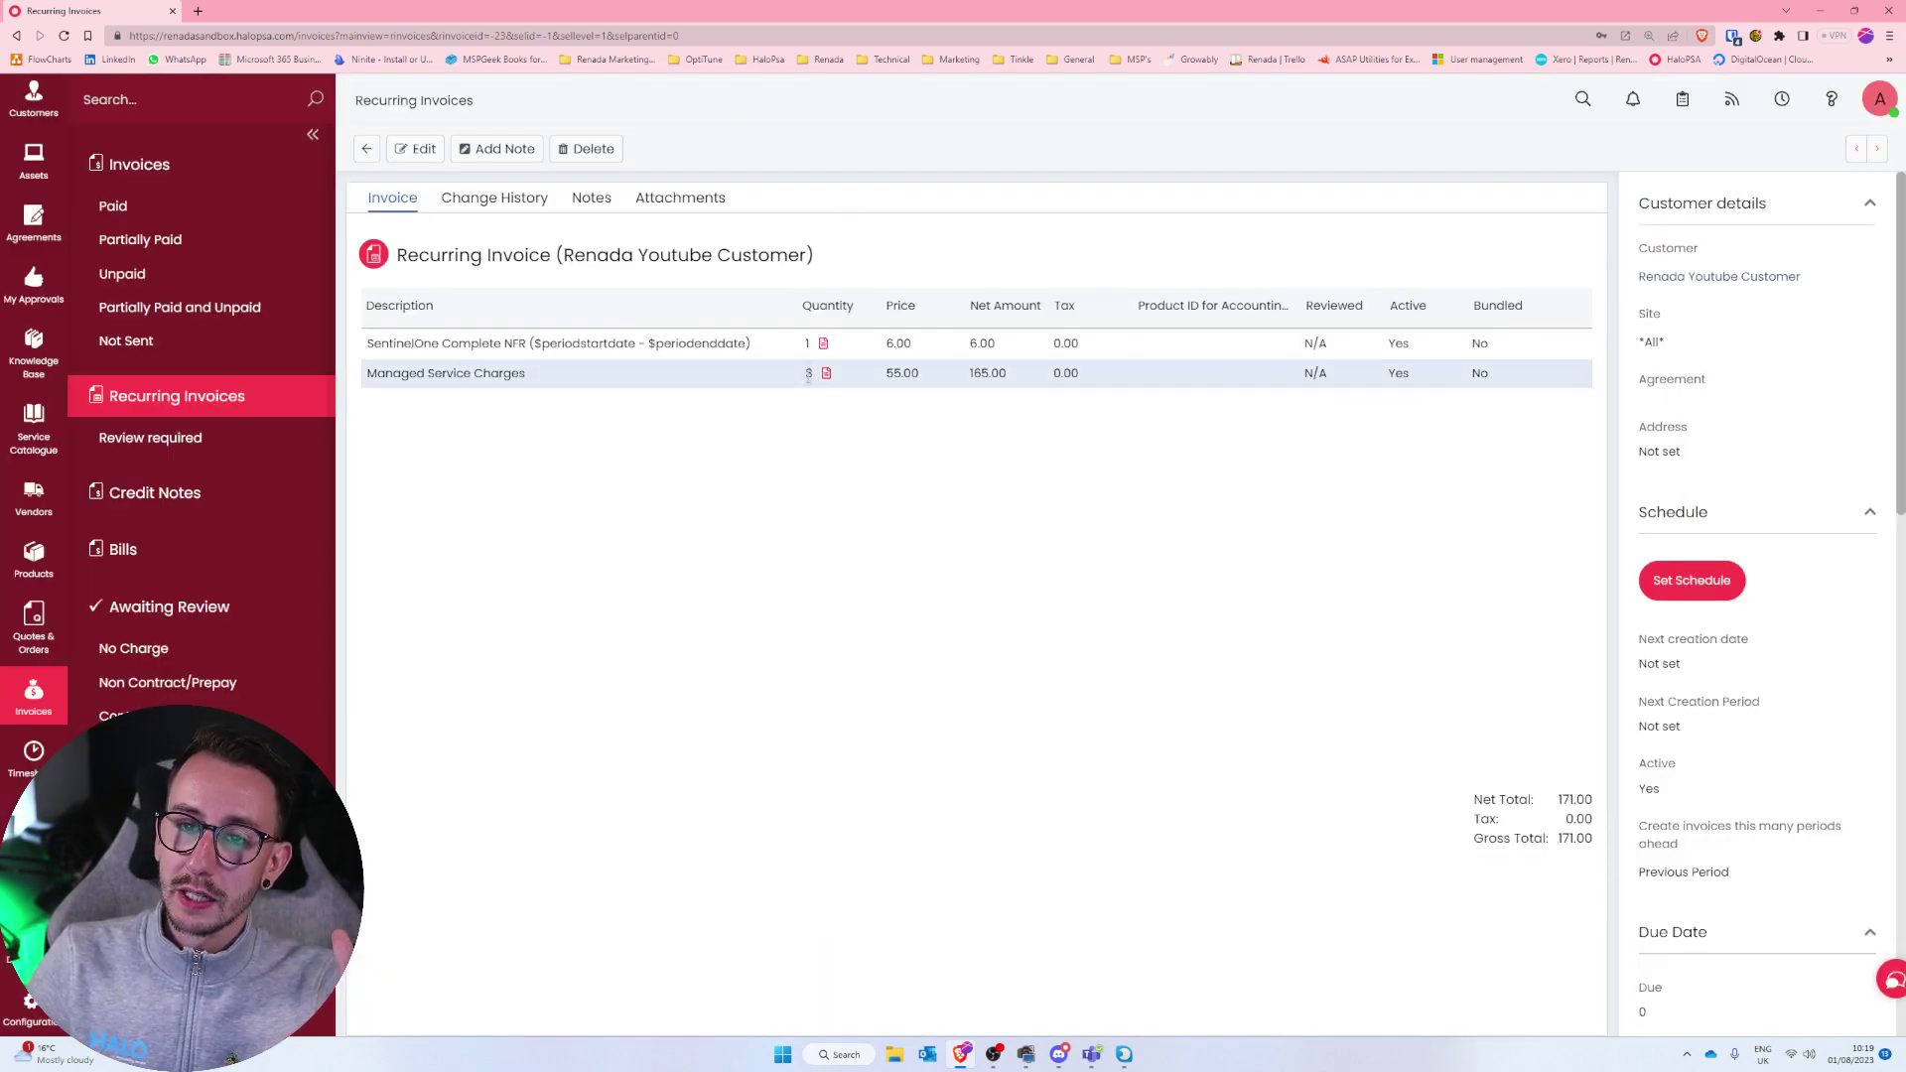